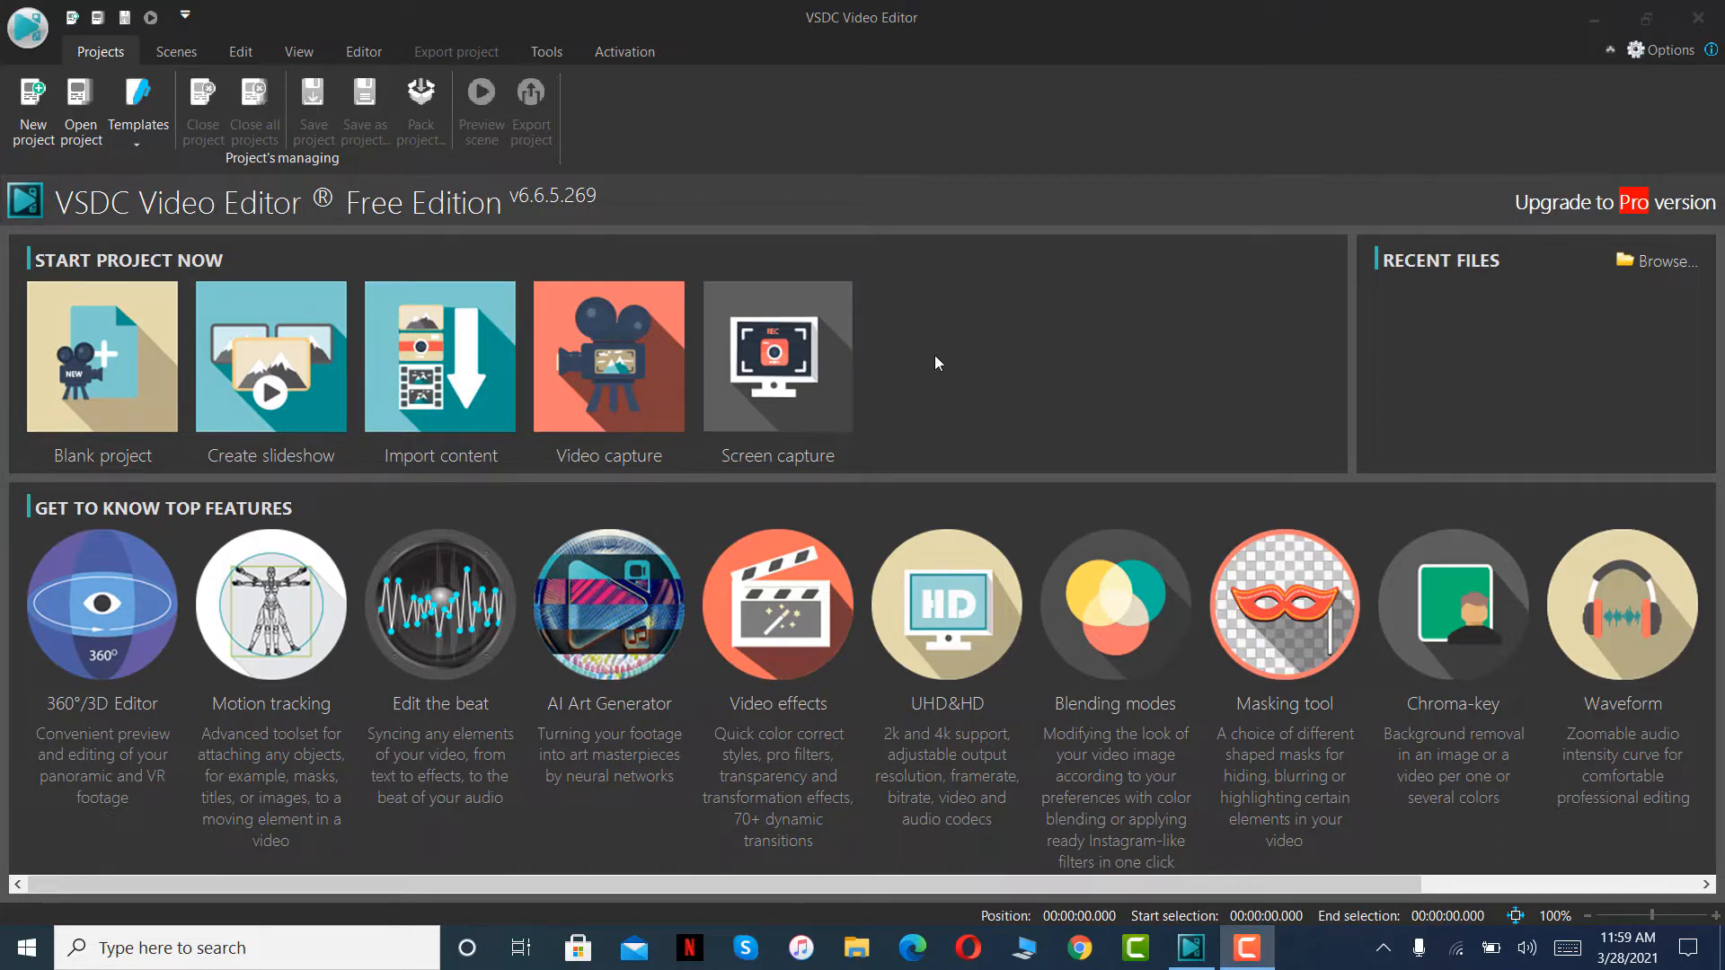
- Create a blank project titled "Reels 1" with a 1080 × 1920 px scene at 60 fps
{"action": "left_click", "coordinate": [62, 208]}
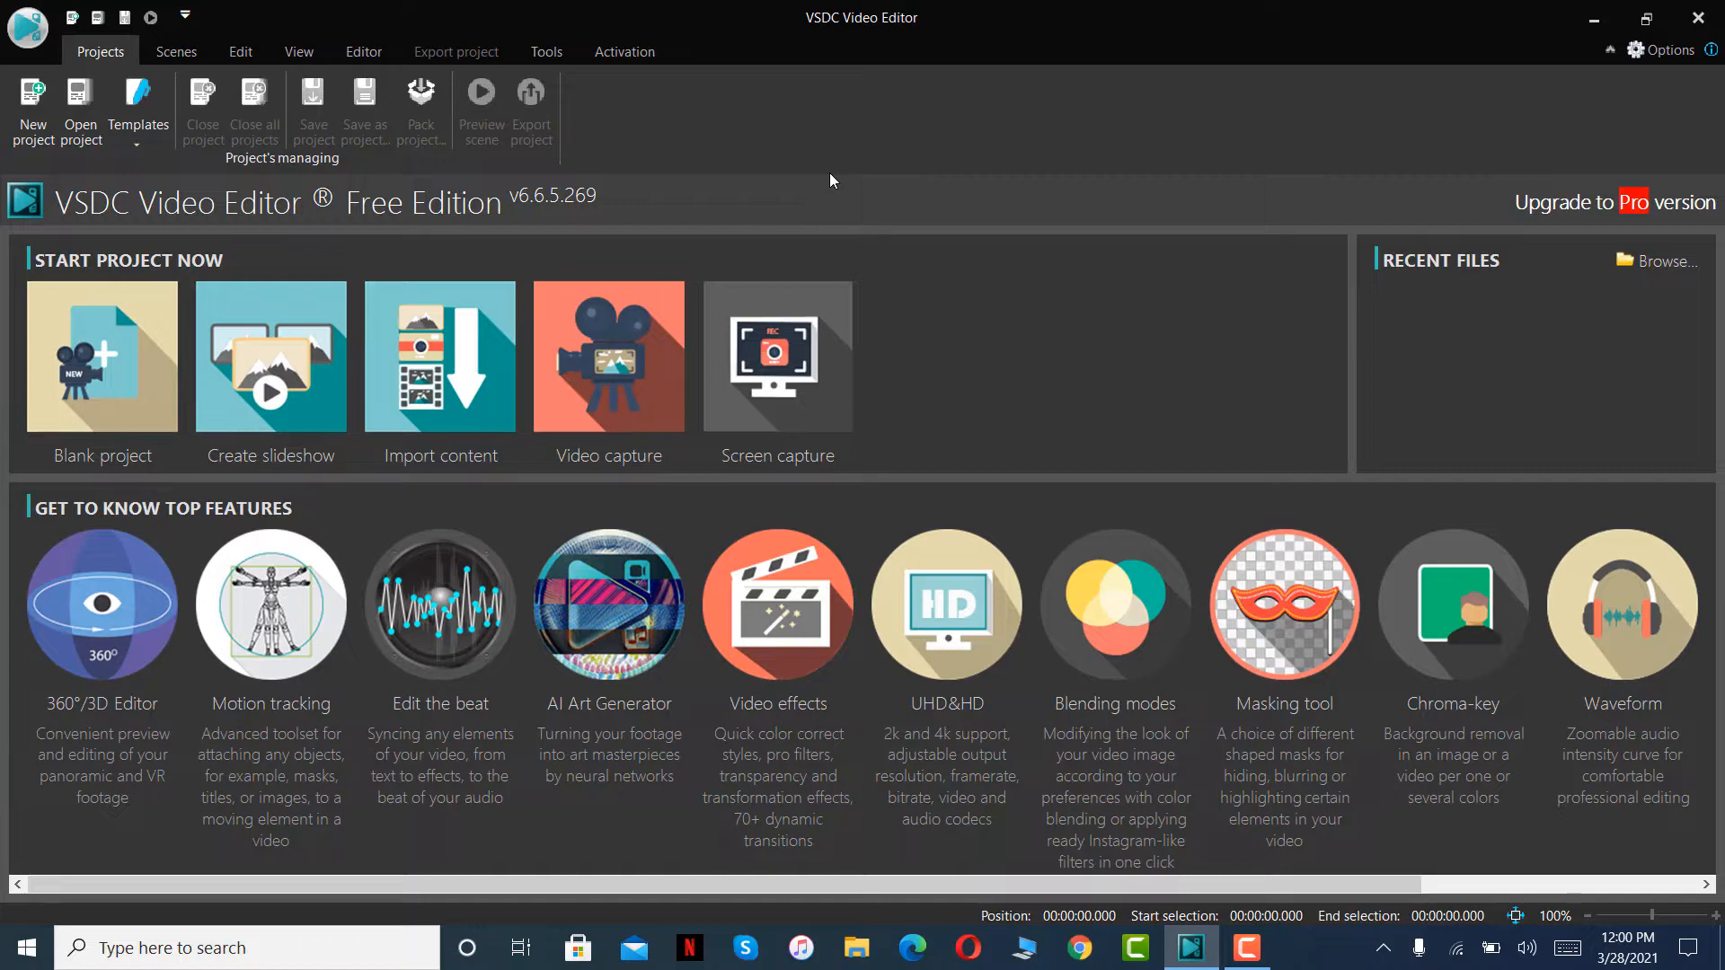
{"action": "left_click", "coordinate": [114, 385]}
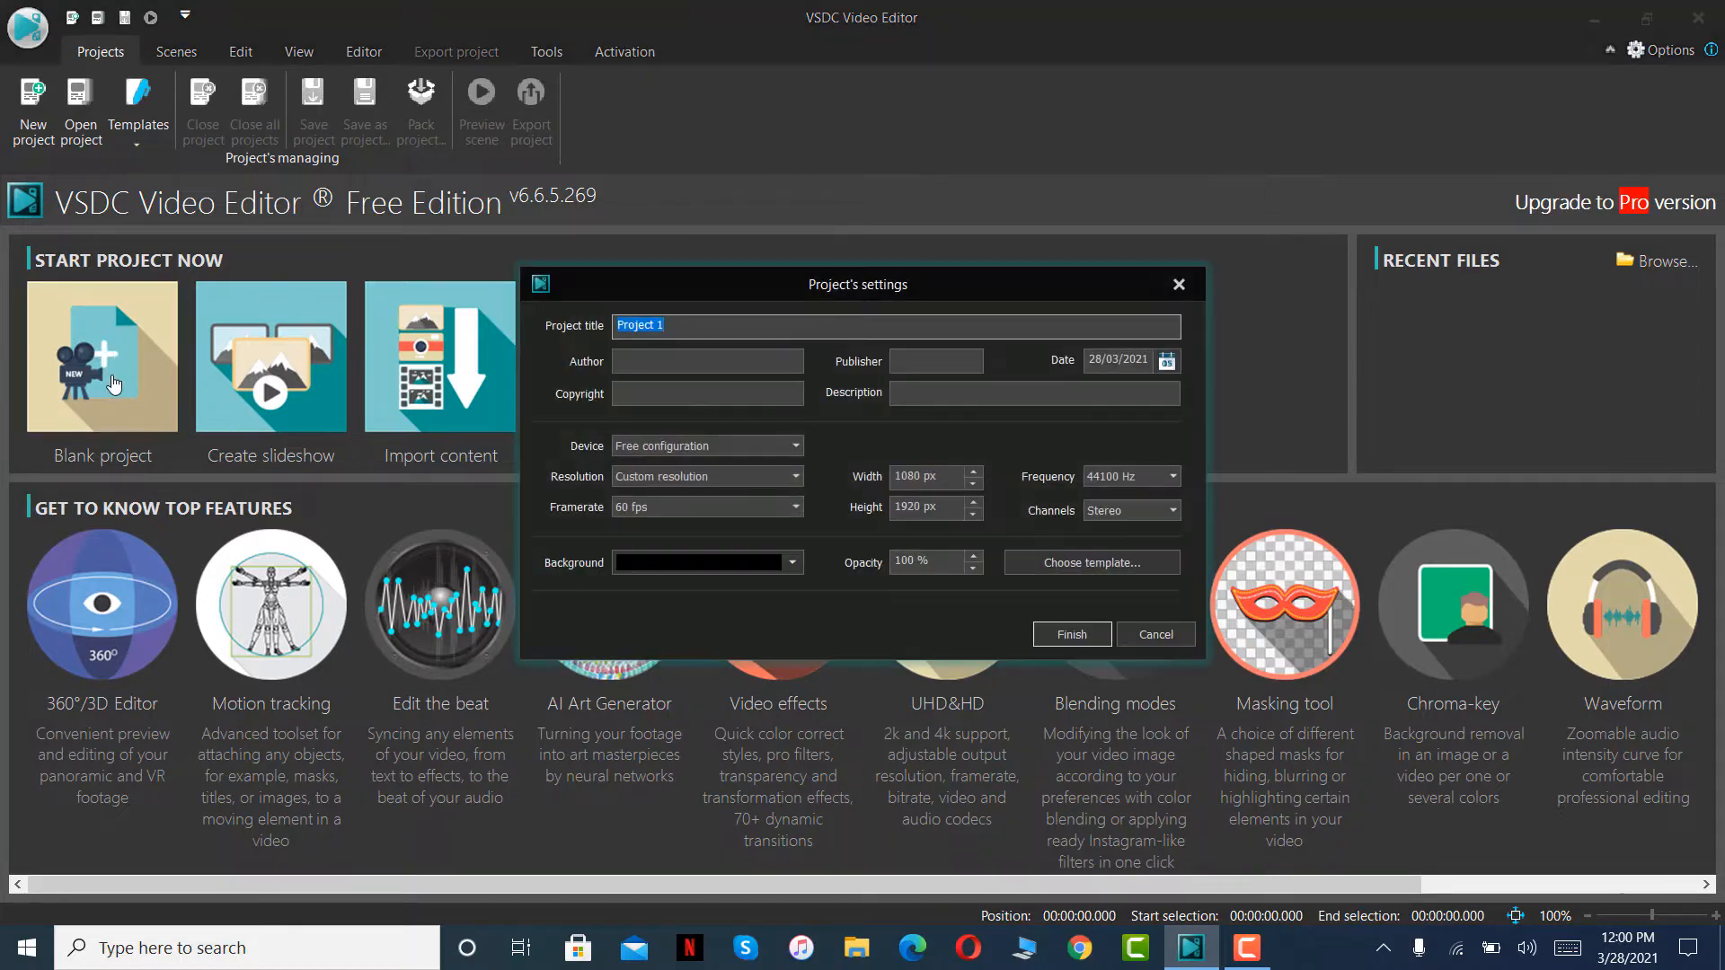
{"action": "left_click", "coordinate": [707, 326]}
{"action": "left_click_drag", "start_coordinate": [666, 330], "coordinate": [602, 337]}
{"action": "type", "text": "Reels 1"}
{"action": "left_click", "coordinate": [947, 476]}
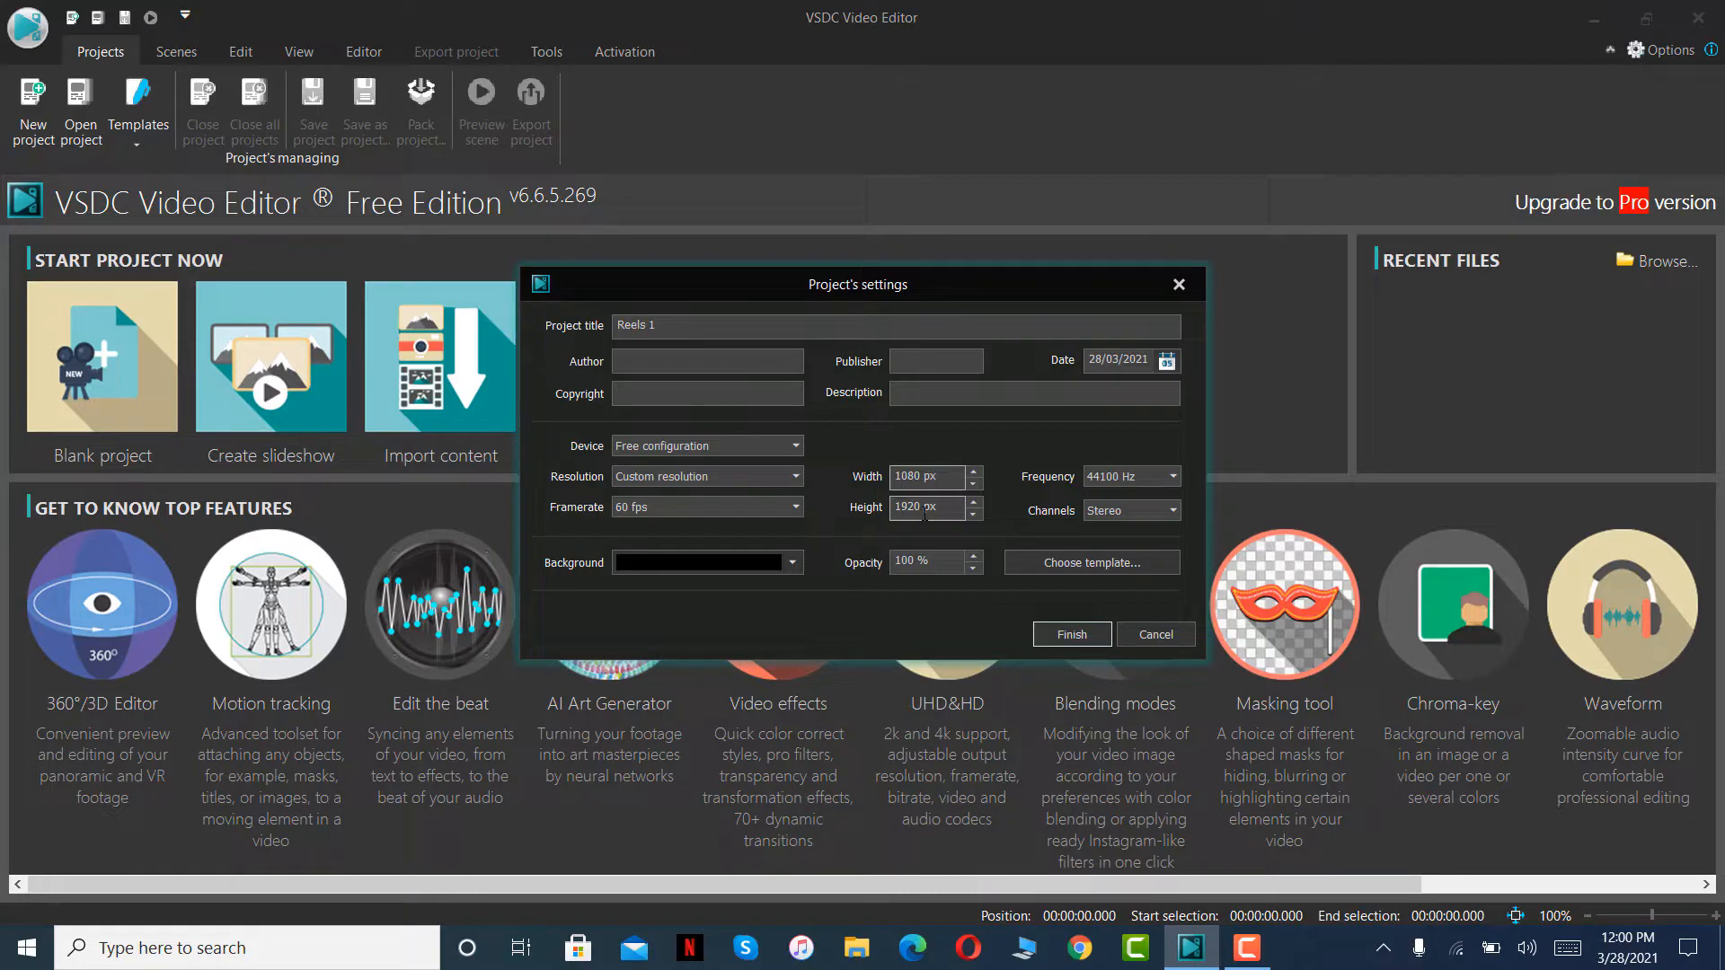
{"action": "left_click", "coordinate": [1069, 634]}
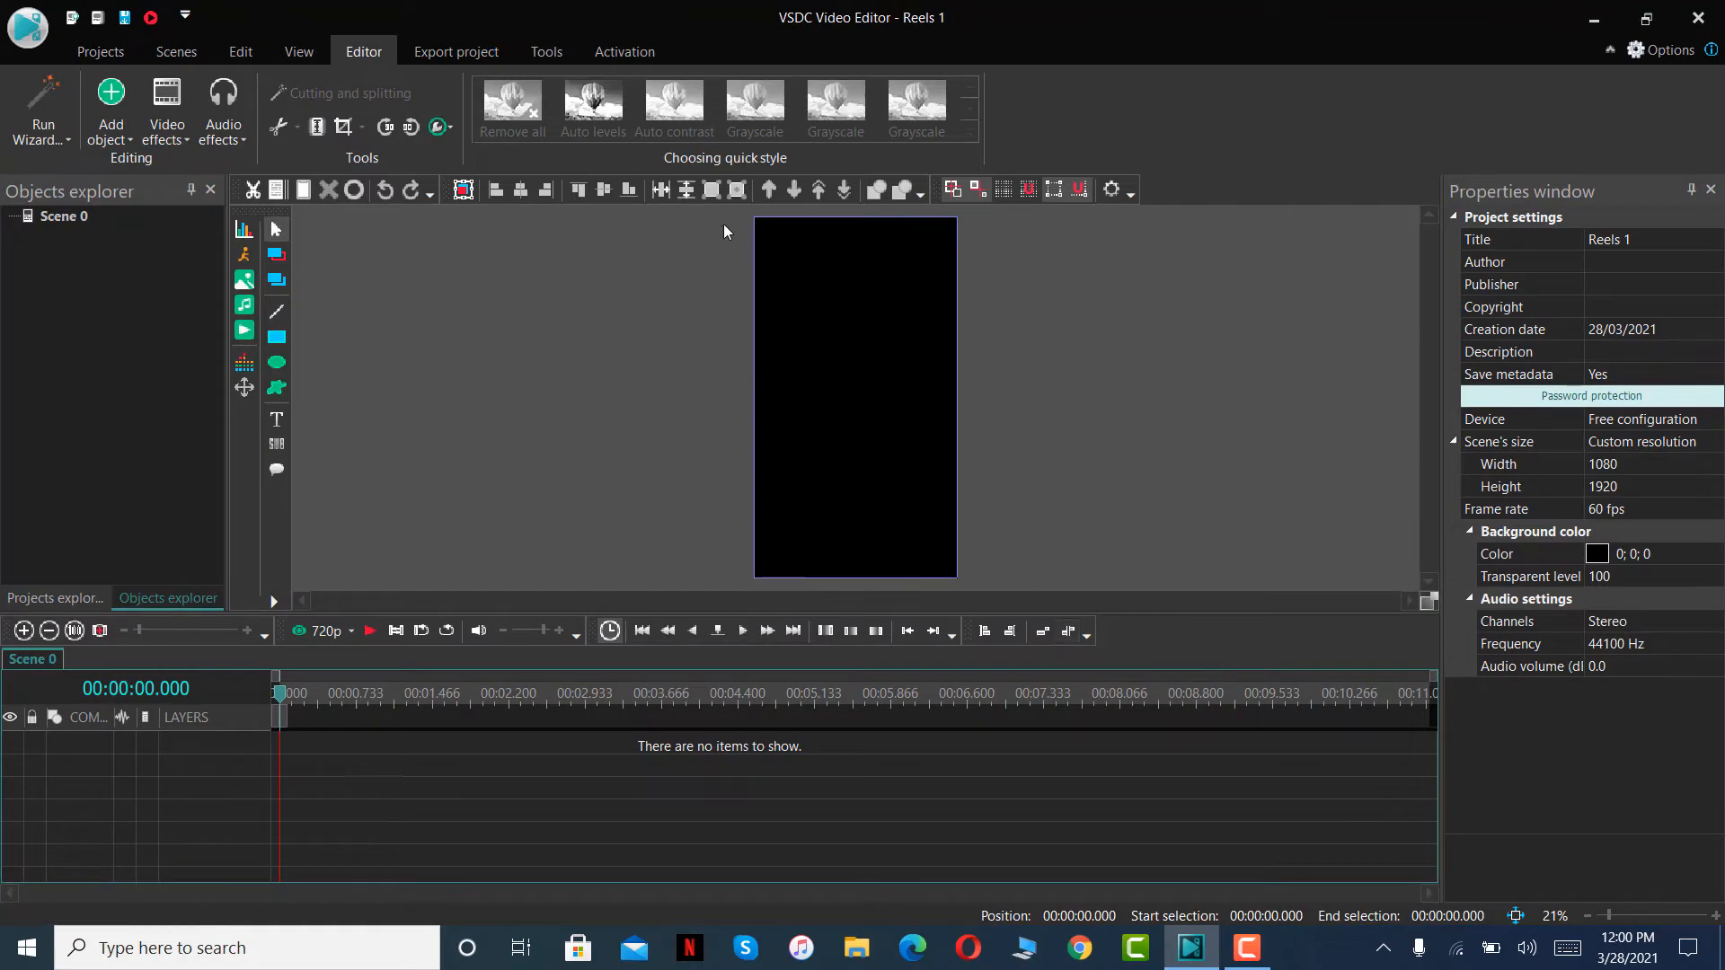
{"action": "left_click_drag", "start_coordinate": [708, 224], "coordinate": [1000, 506]}
{"action": "left_click_drag", "start_coordinate": [1065, 519], "coordinate": [677, 254]}
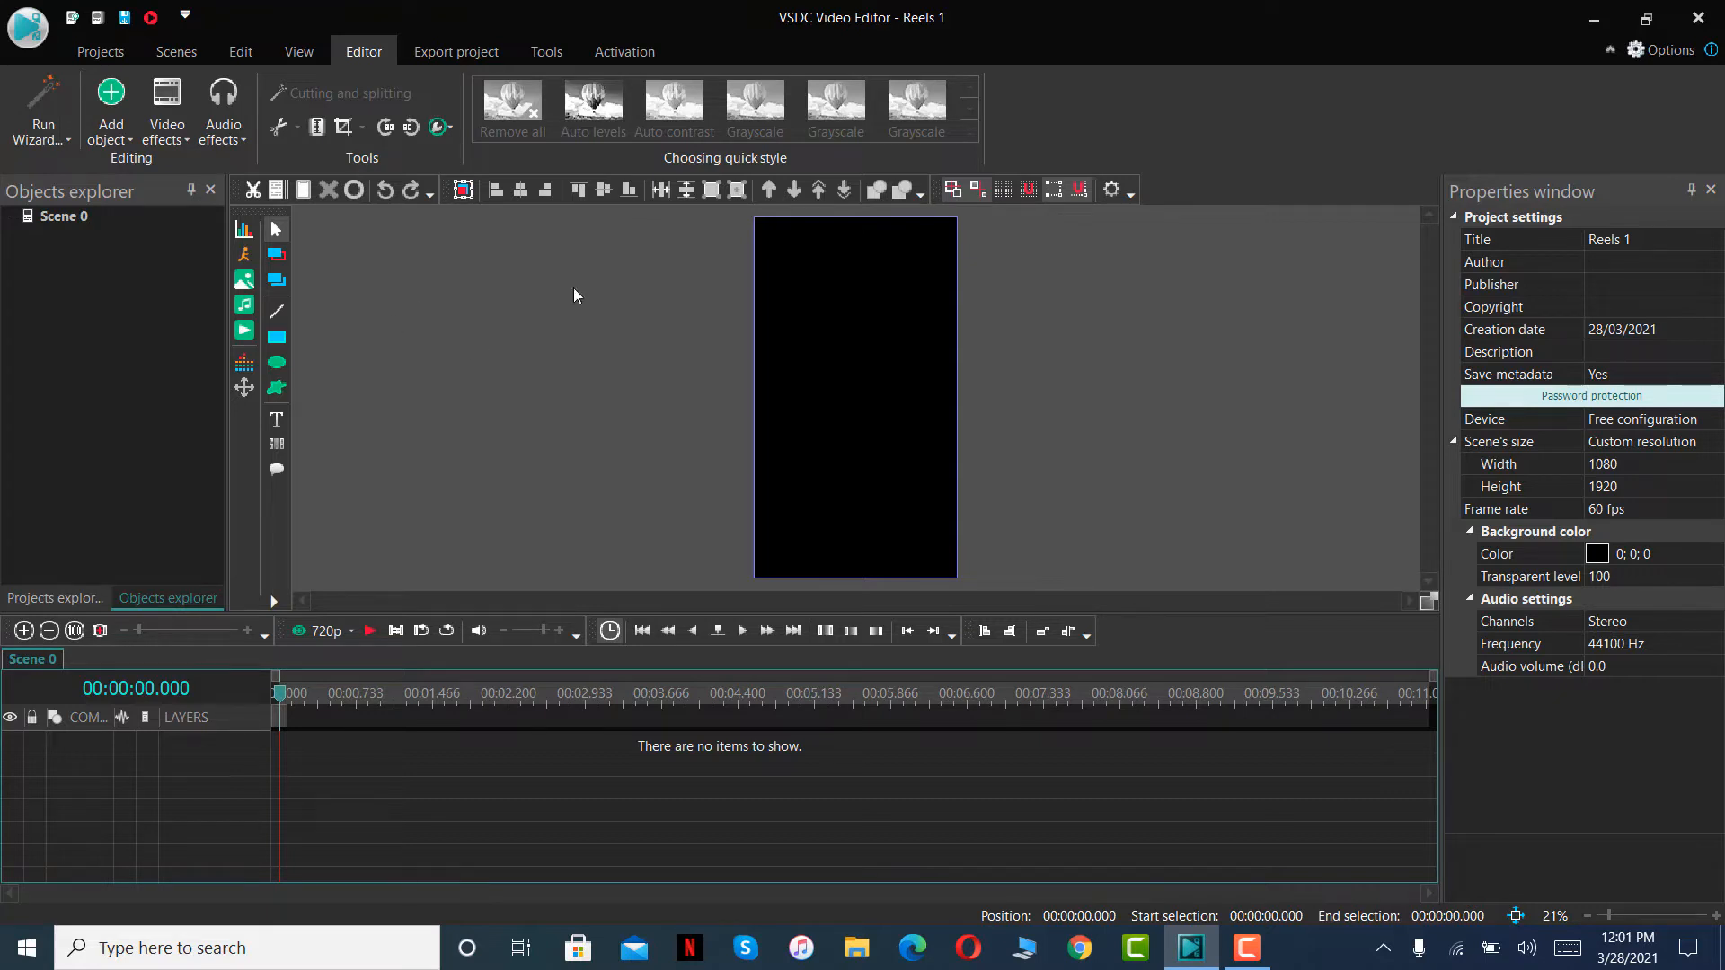
- Add the video "The MOST Self-Destructive Habit _ Simon Sinek" from the Reels course folder on a new layer, from the cursor position
{"action": "left_click", "coordinate": [245, 331]}
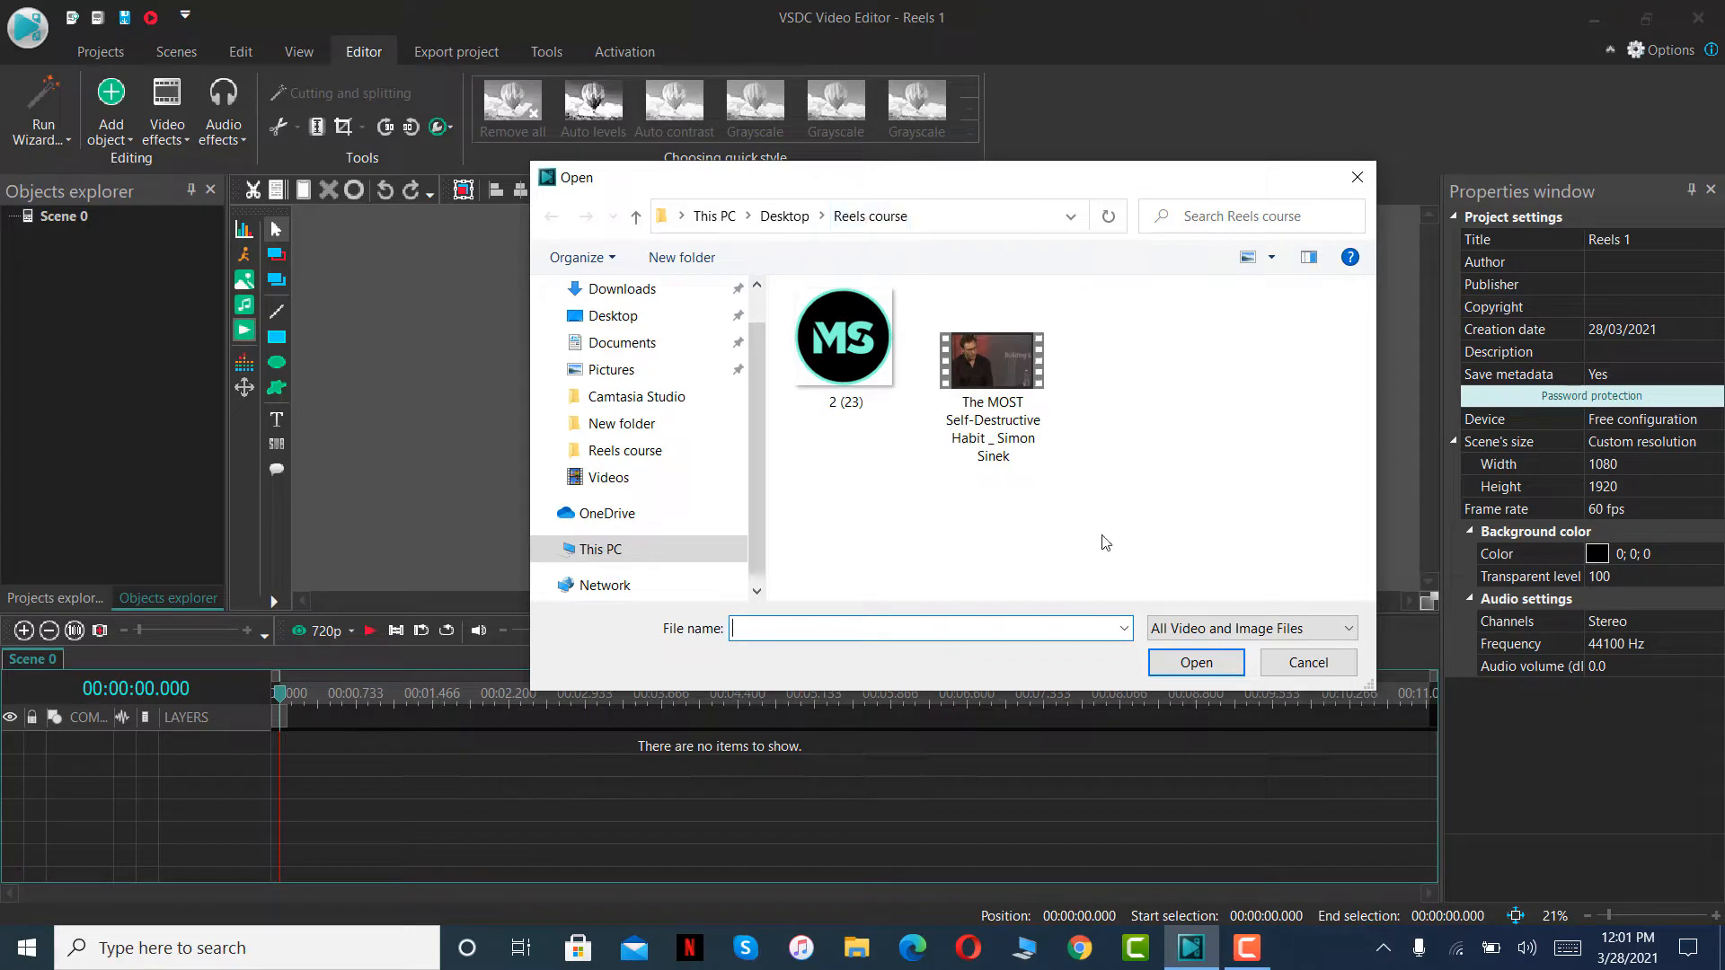
{"action": "left_click_drag", "start_coordinate": [1113, 550], "coordinate": [994, 417]}
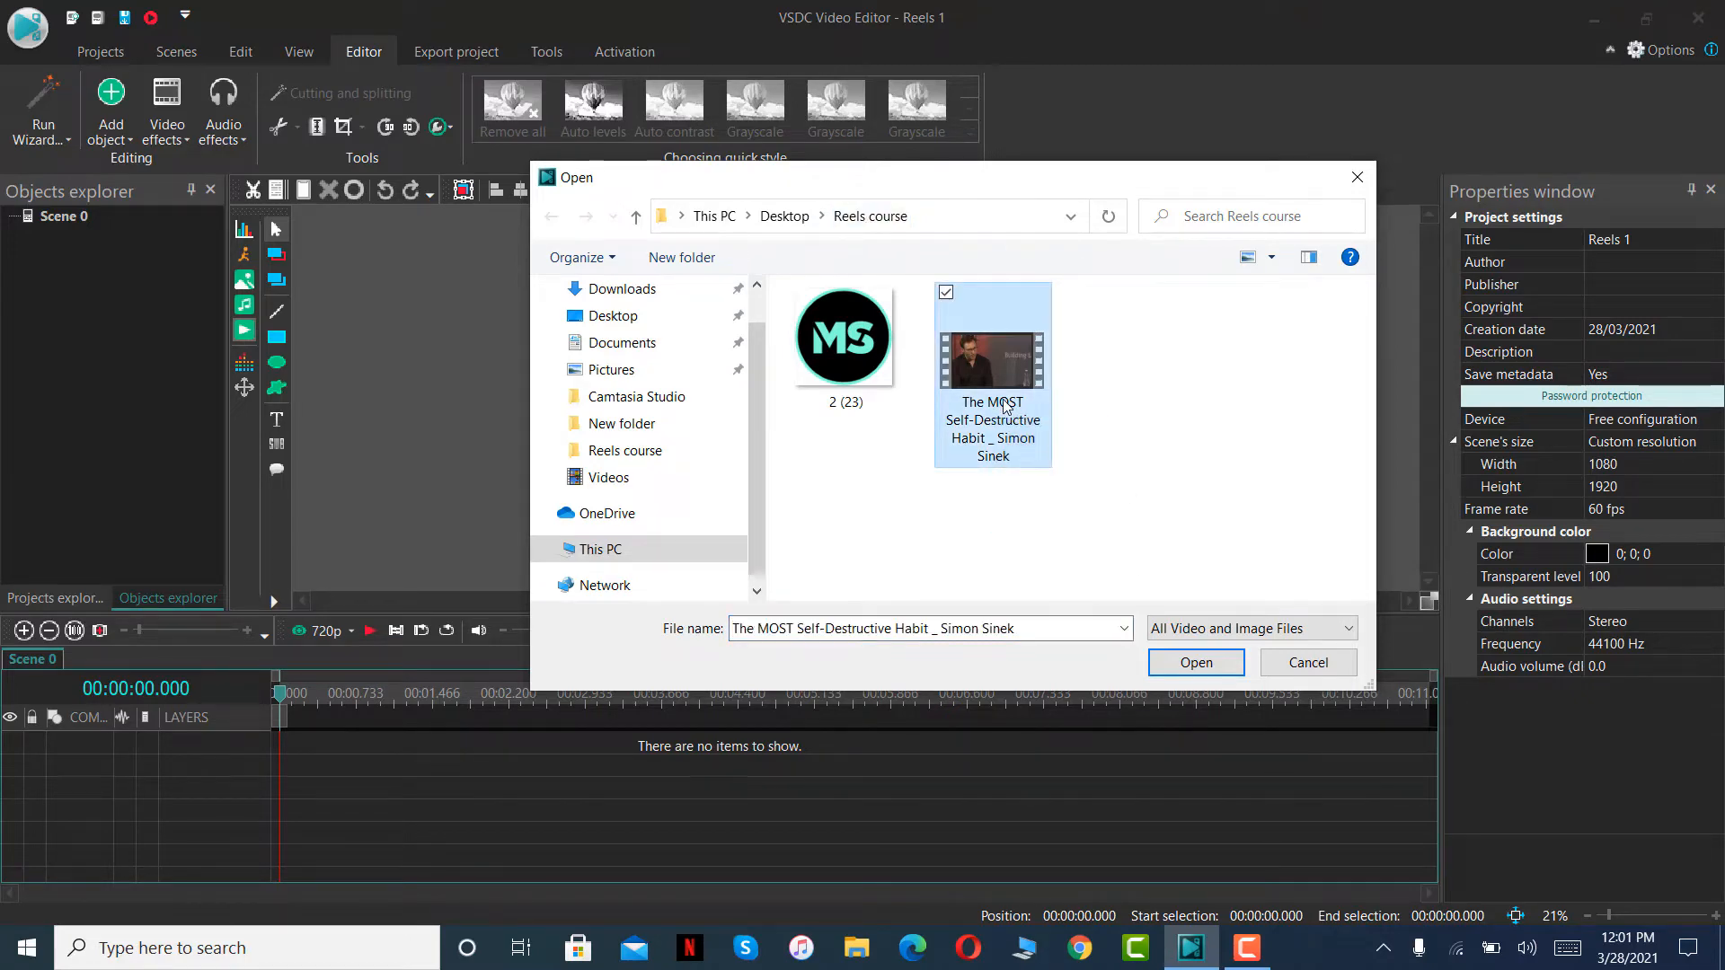
{"action": "left_click", "coordinate": [1196, 662]}
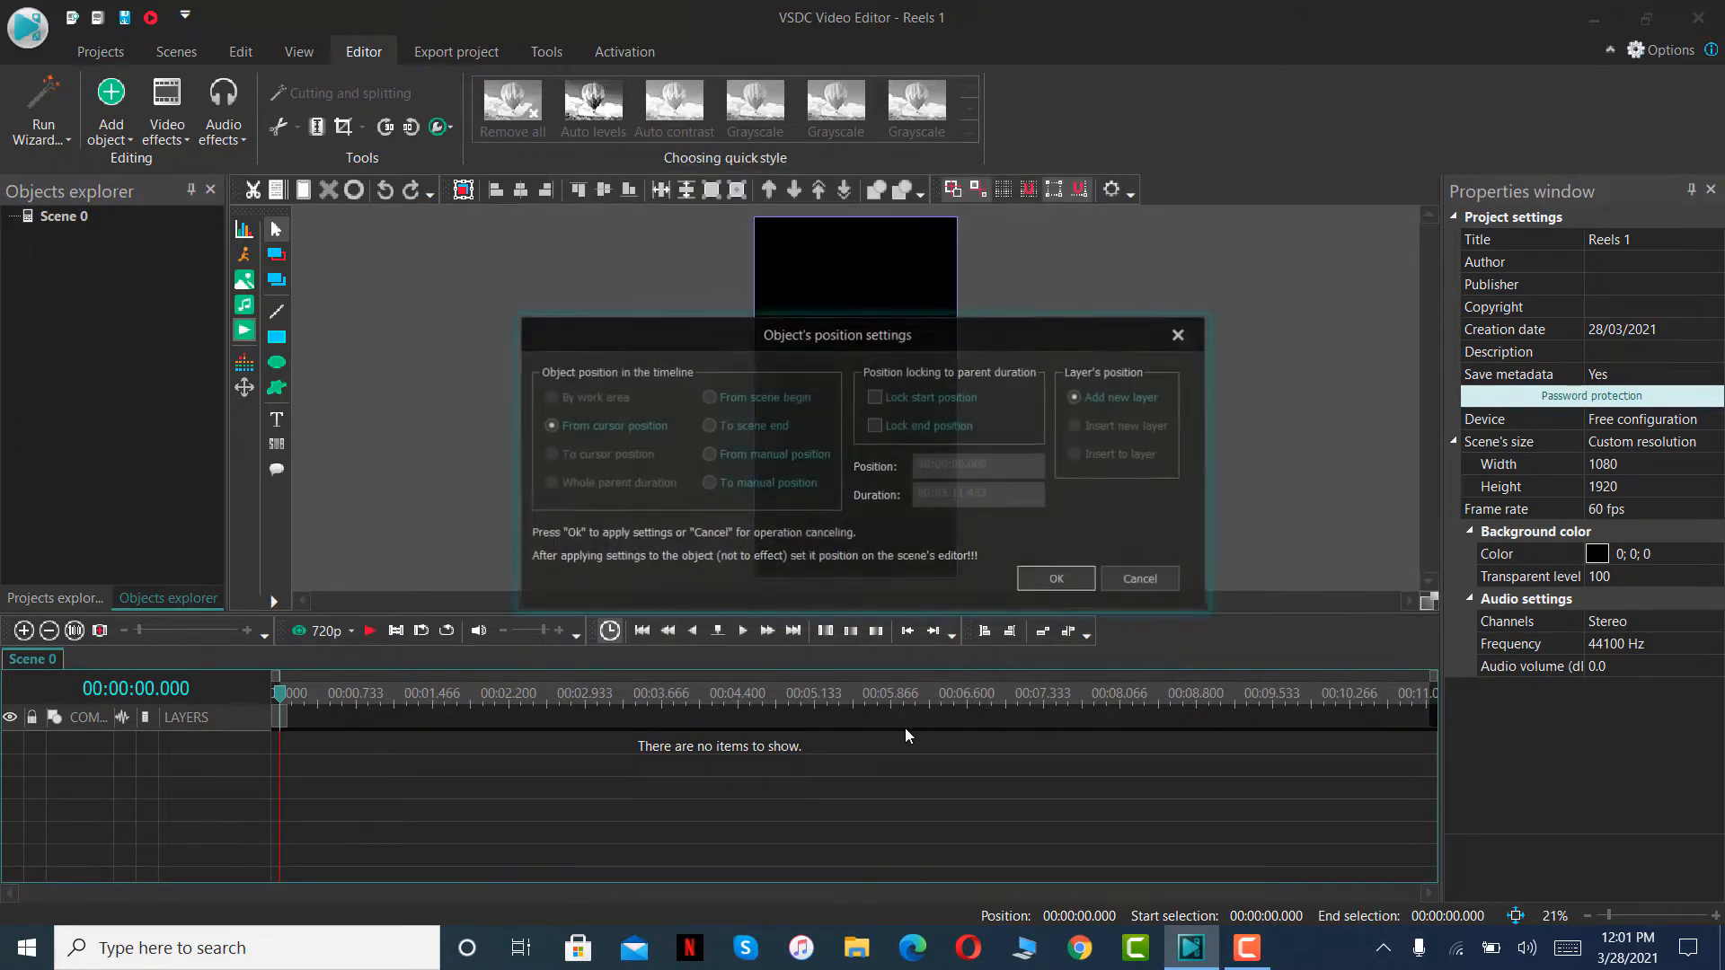
{"action": "left_click", "coordinate": [1037, 582]}
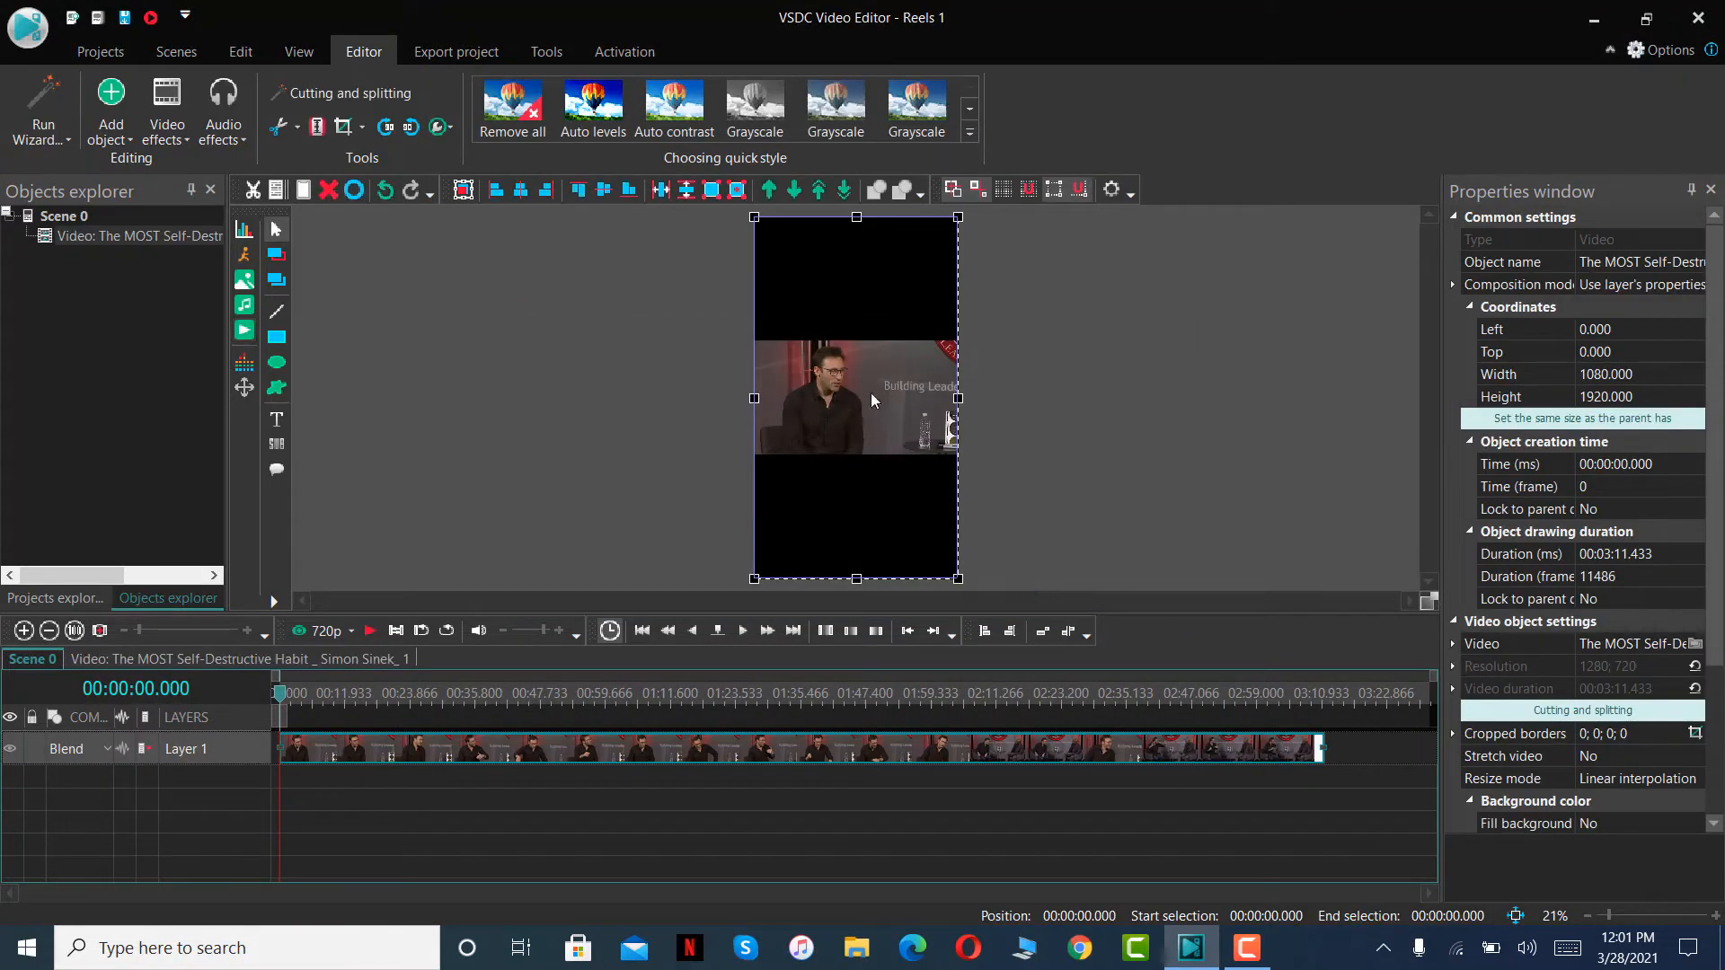
- Crop the video's borders to a region of about 411 × 720 px around the seated speaker
{"action": "mouse_move", "coordinate": [894, 506]}
{"action": "left_mouse_down"}
{"action": "mouse_move", "coordinate": [908, 509]}
{"action": "mouse_move", "coordinate": [878, 493]}
{"action": "mouse_move", "coordinate": [883, 506]}
{"action": "left_mouse_up"}
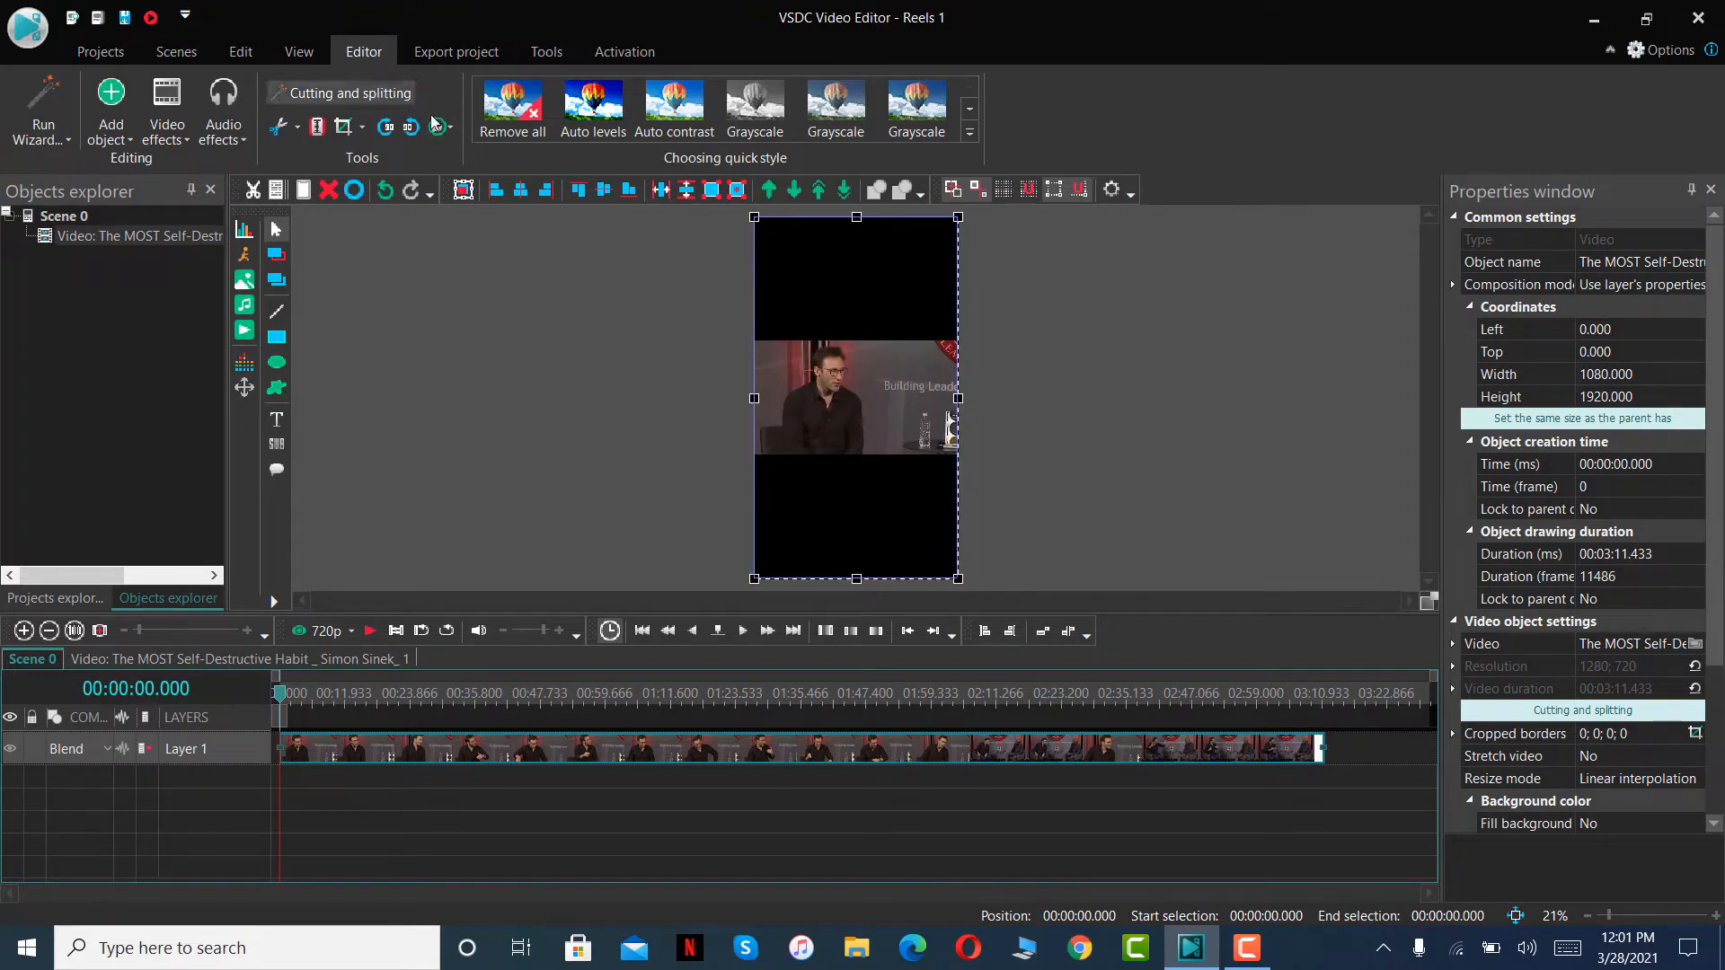
{"action": "left_click", "coordinate": [362, 127]}
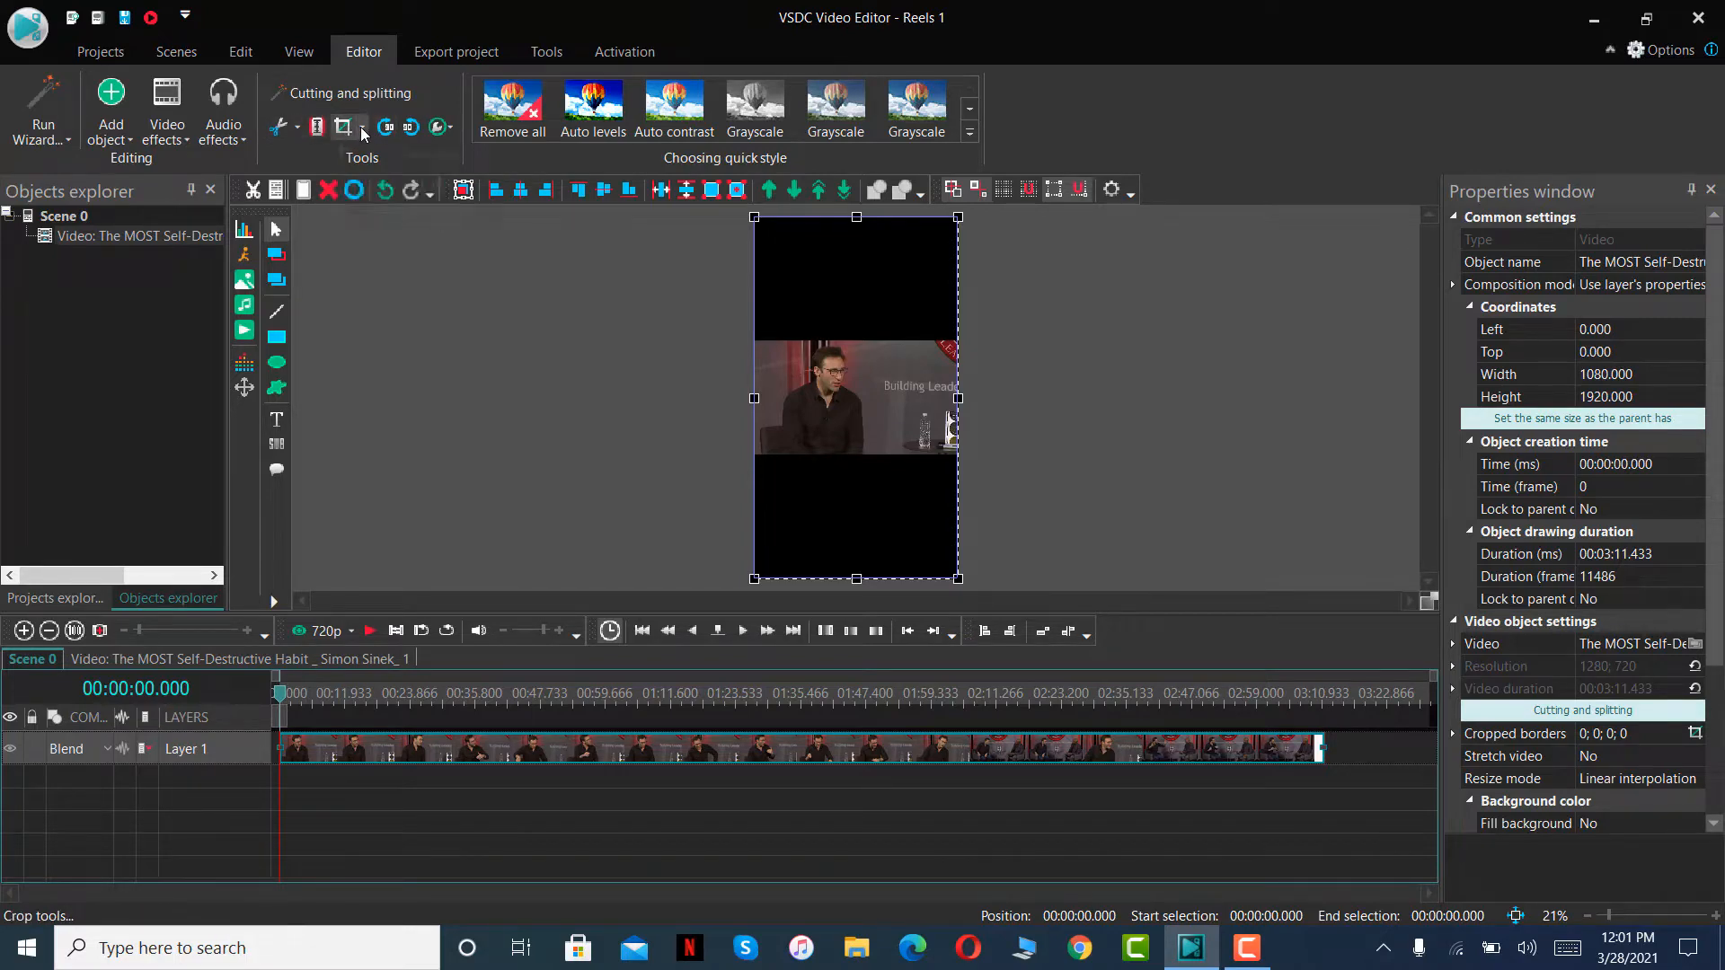
{"action": "left_click", "coordinate": [381, 154]}
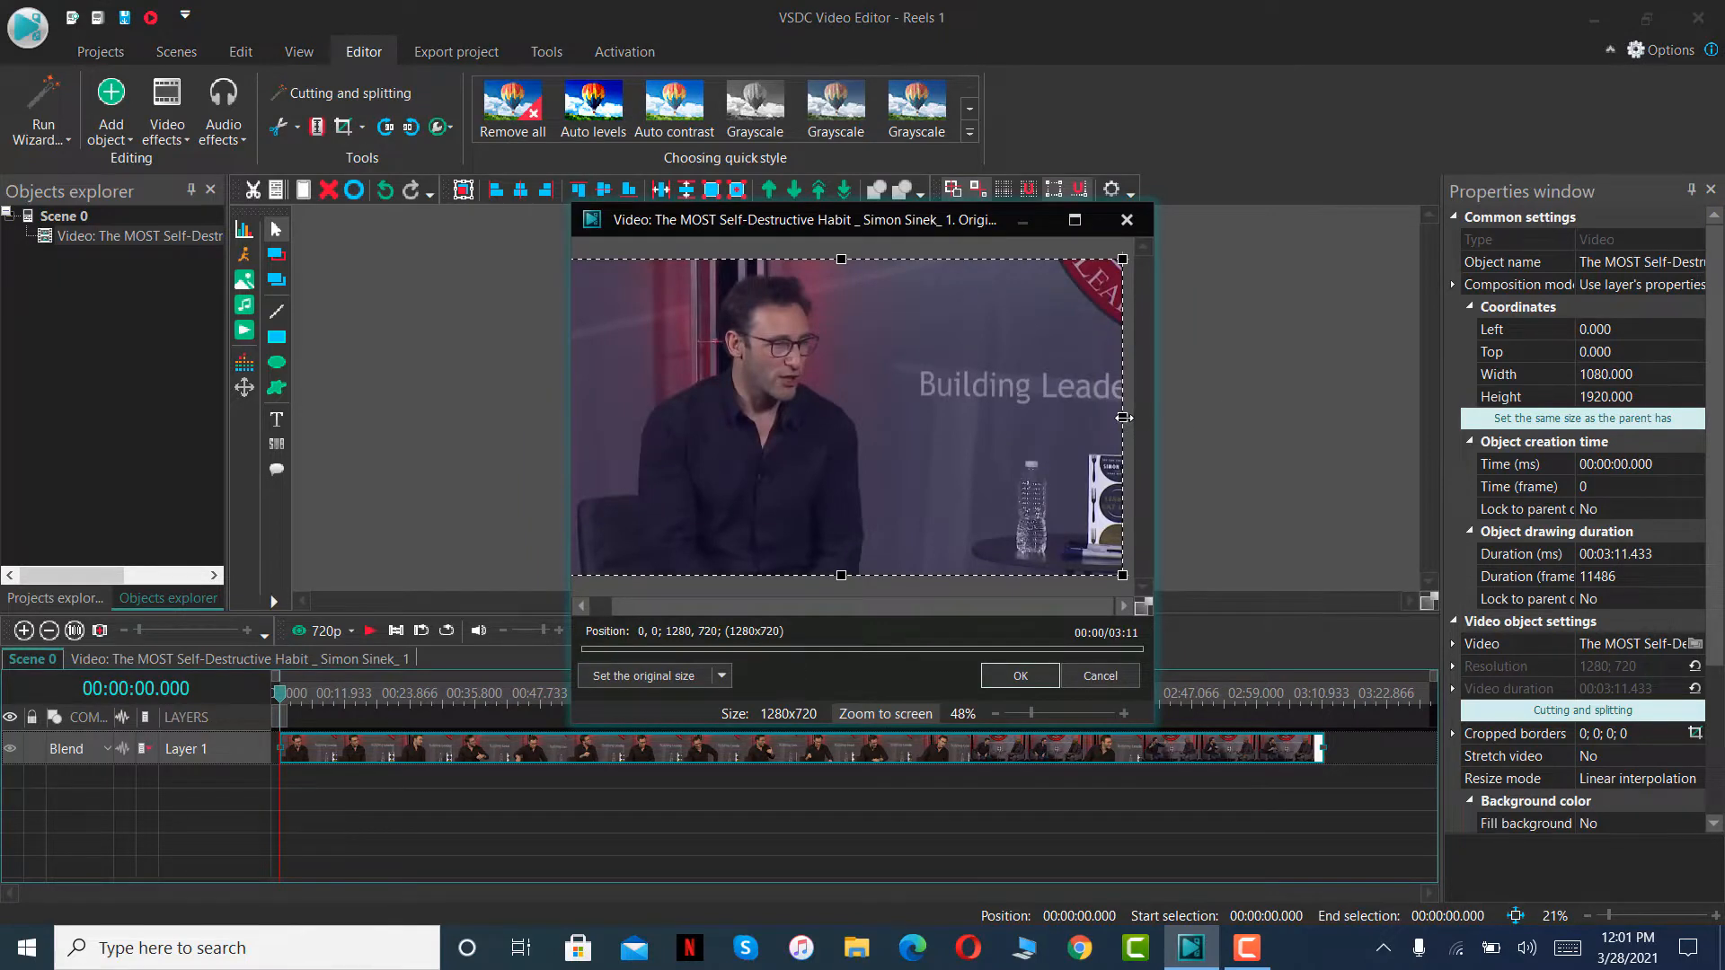
{"action": "left_click_drag", "start_coordinate": [1123, 417], "coordinate": [871, 422]}
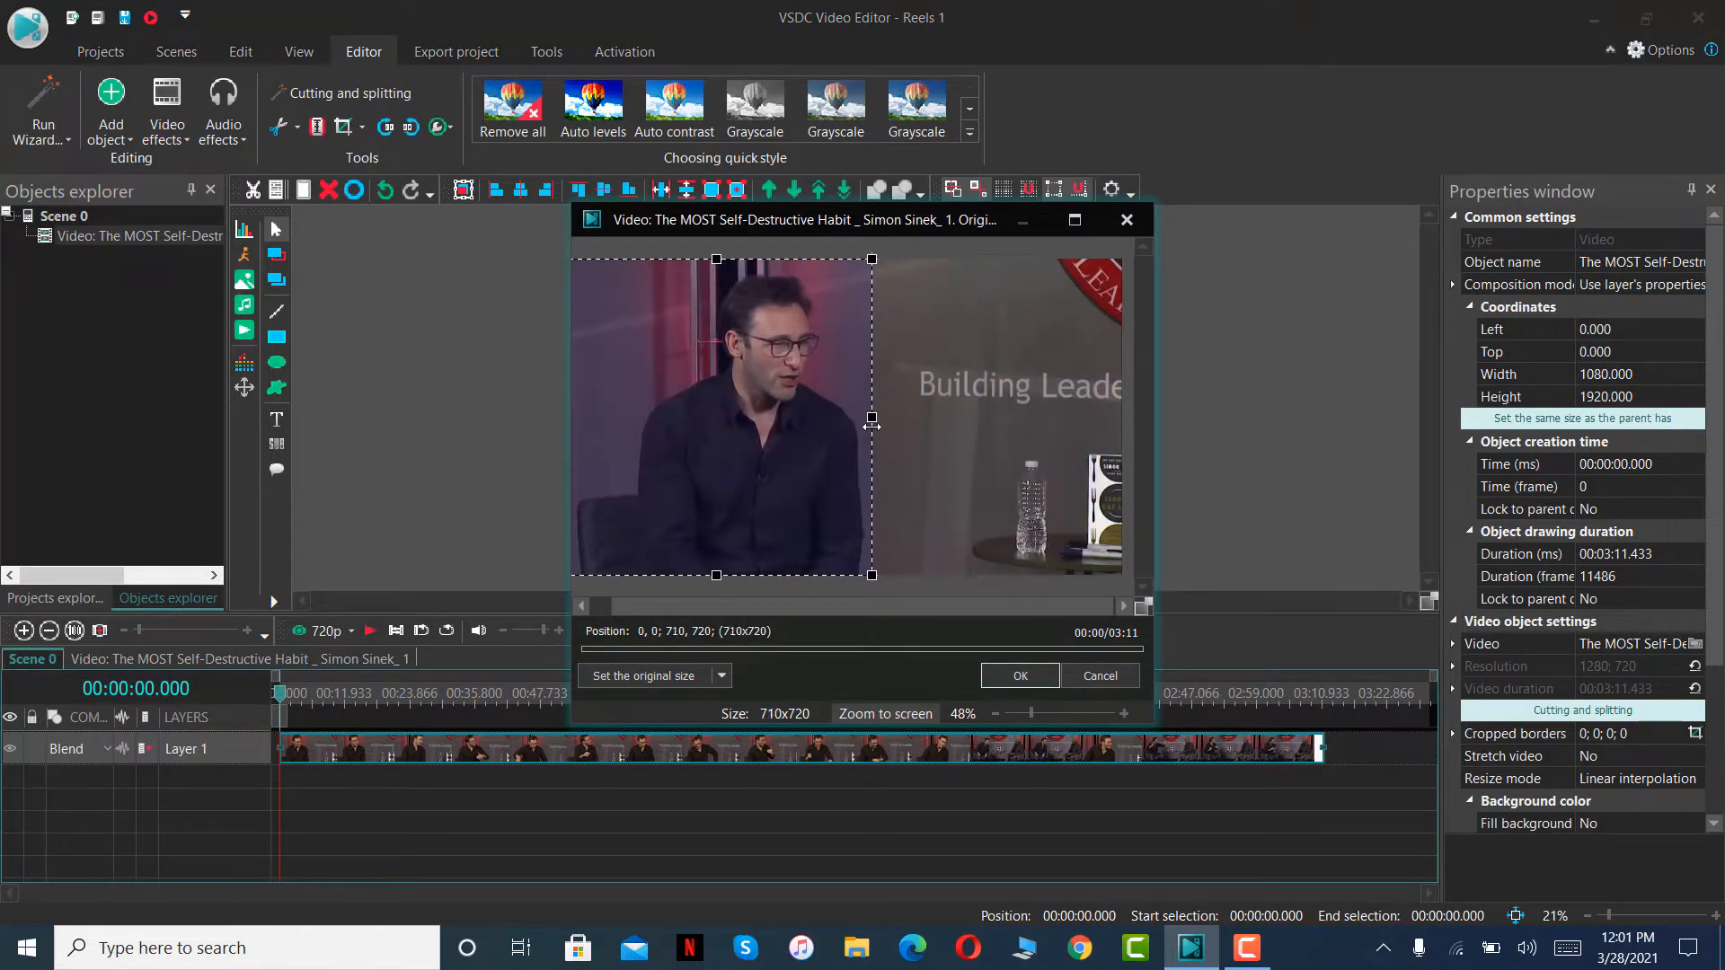
{"action": "left_click_drag", "start_coordinate": [599, 435], "coordinate": [645, 426]}
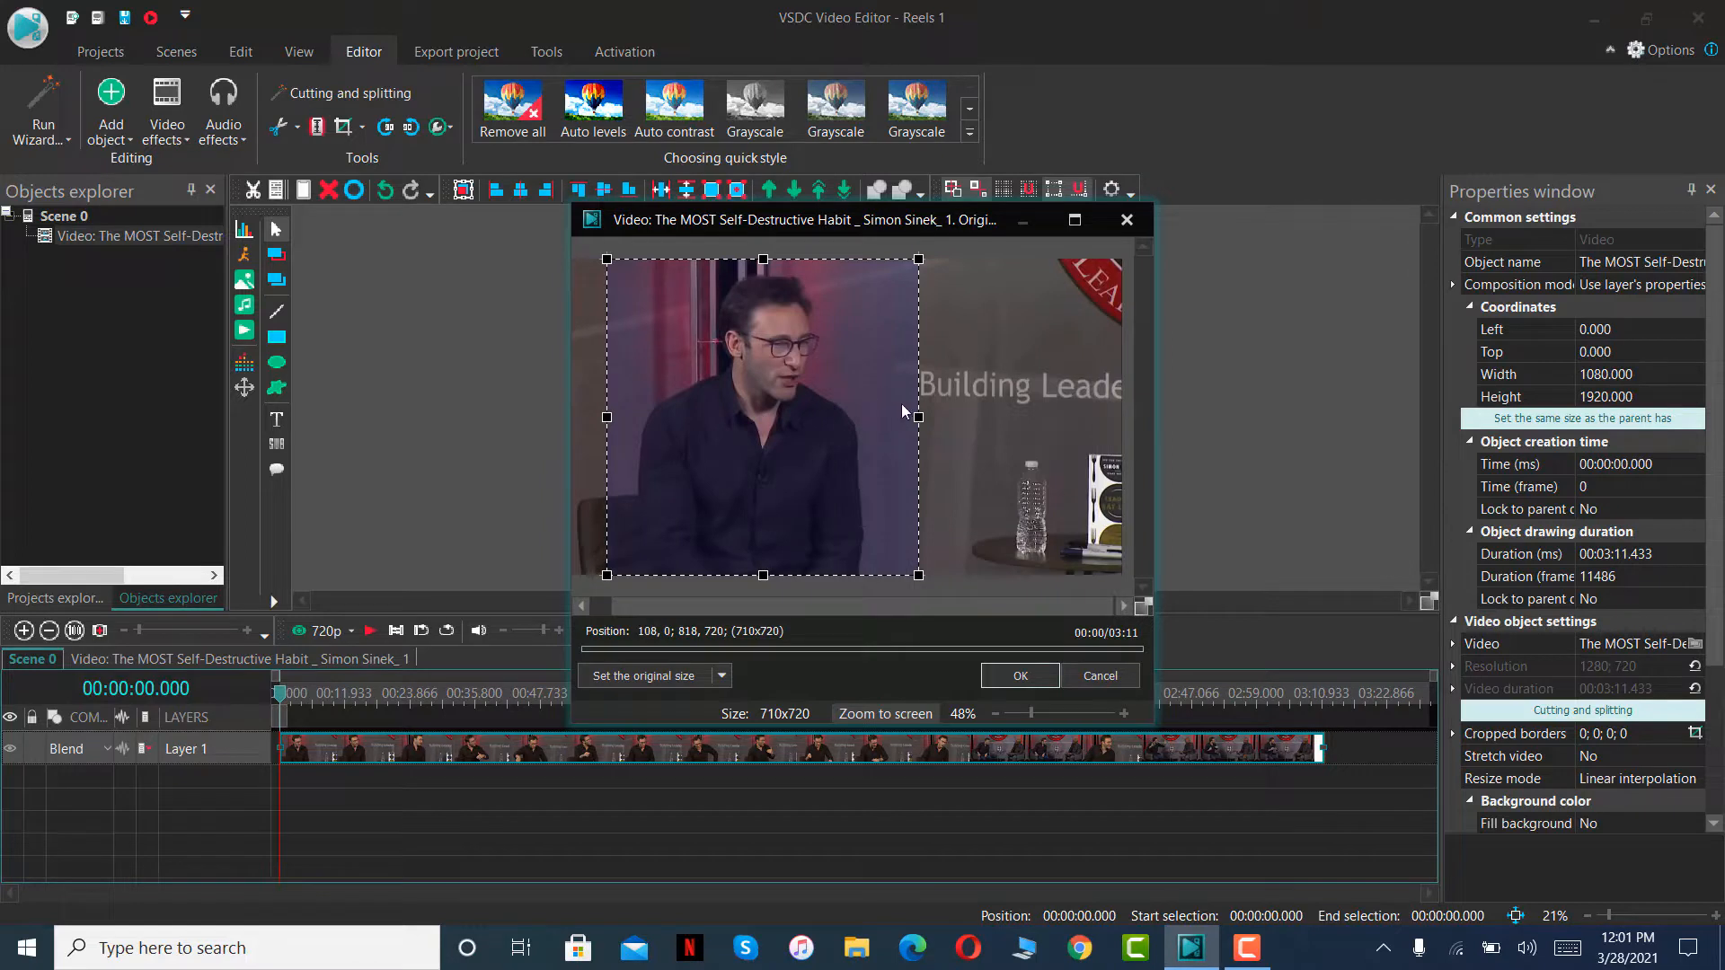
{"action": "left_click_drag", "start_coordinate": [918, 417], "coordinate": [838, 419]}
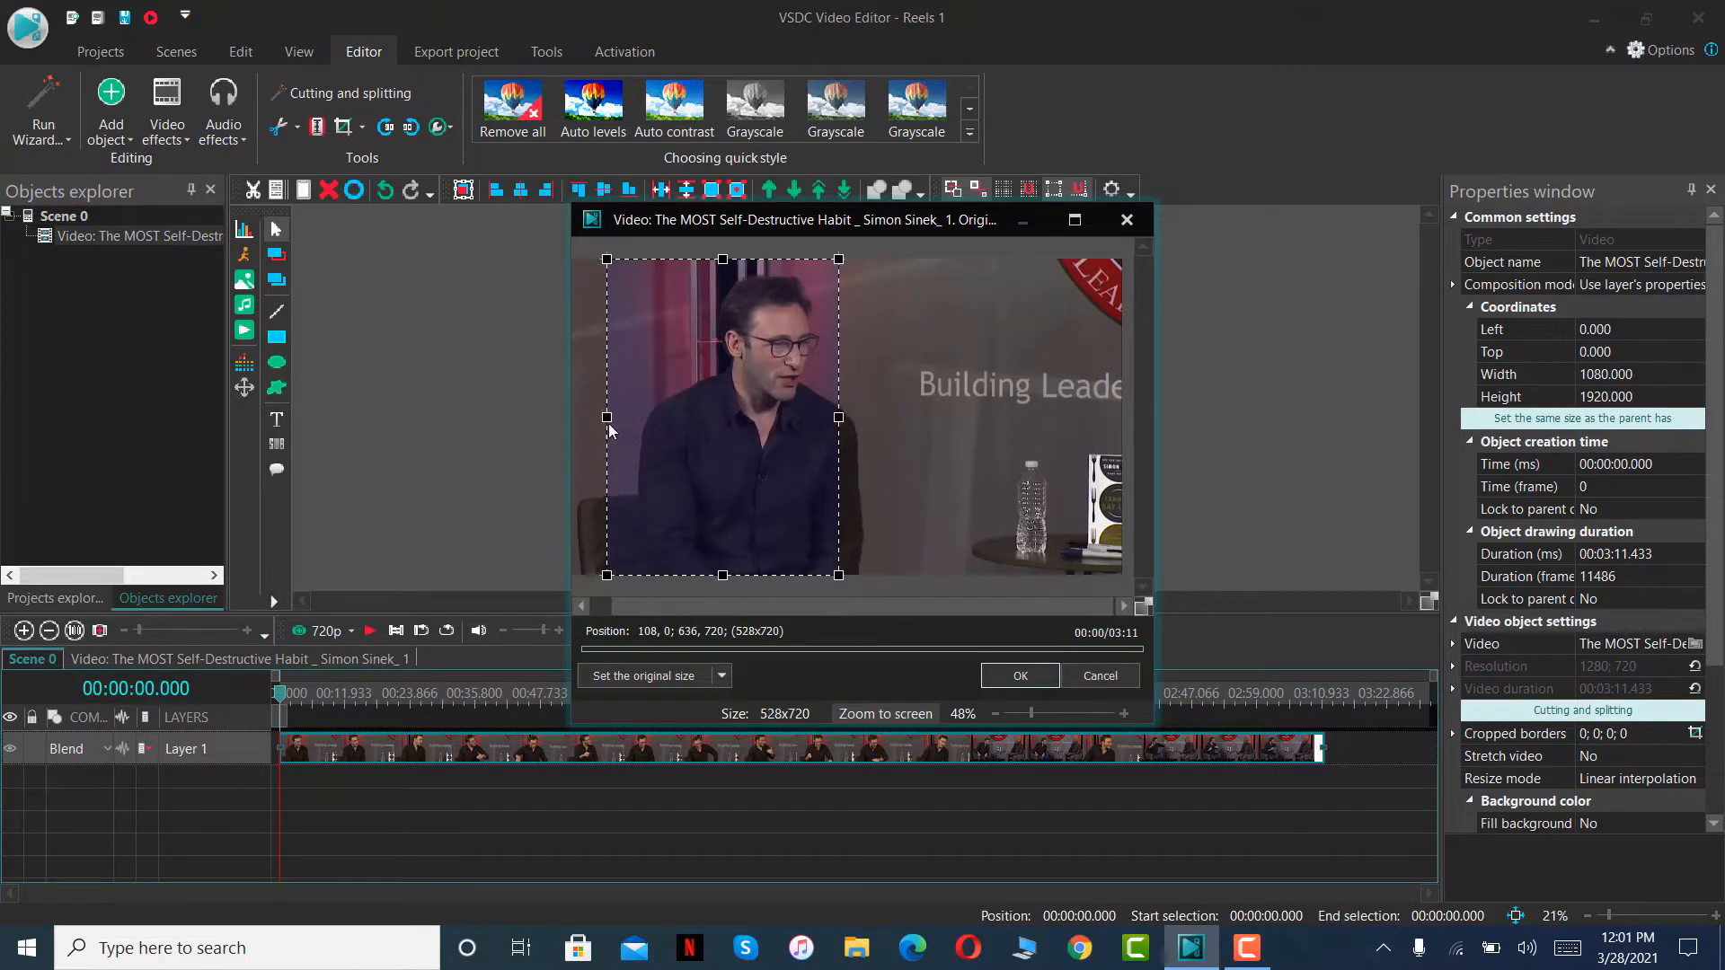
{"action": "left_click_drag", "start_coordinate": [599, 416], "coordinate": [759, 433]}
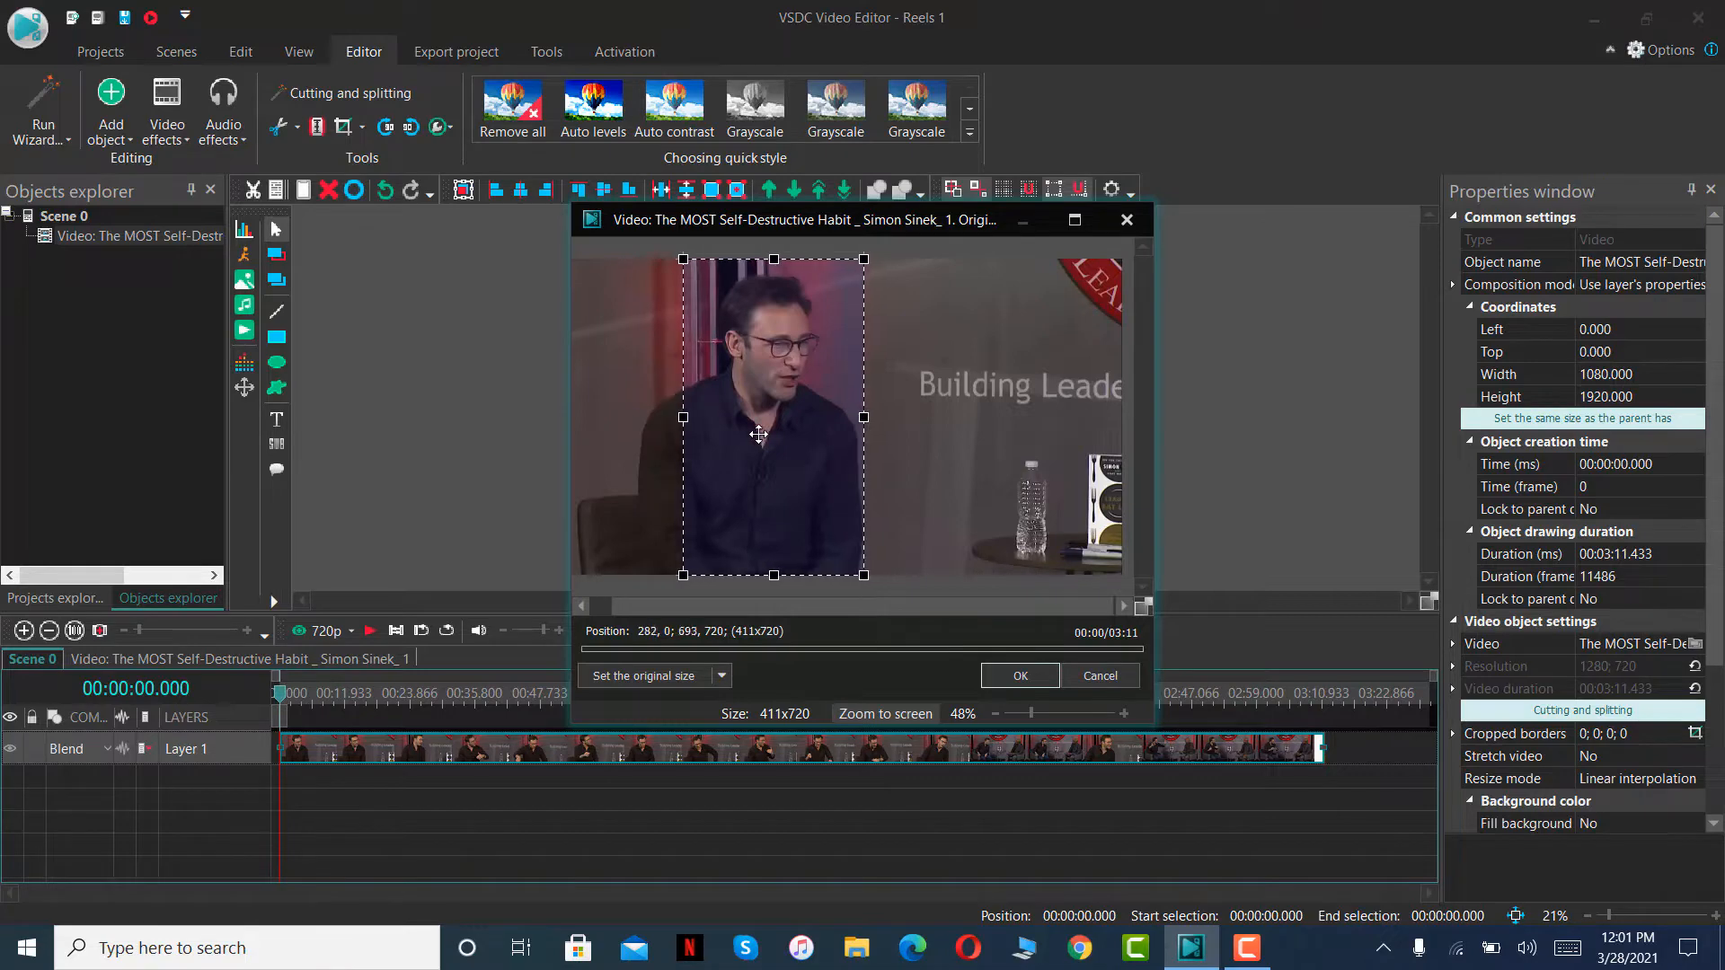
{"action": "left_click", "coordinate": [1019, 676]}
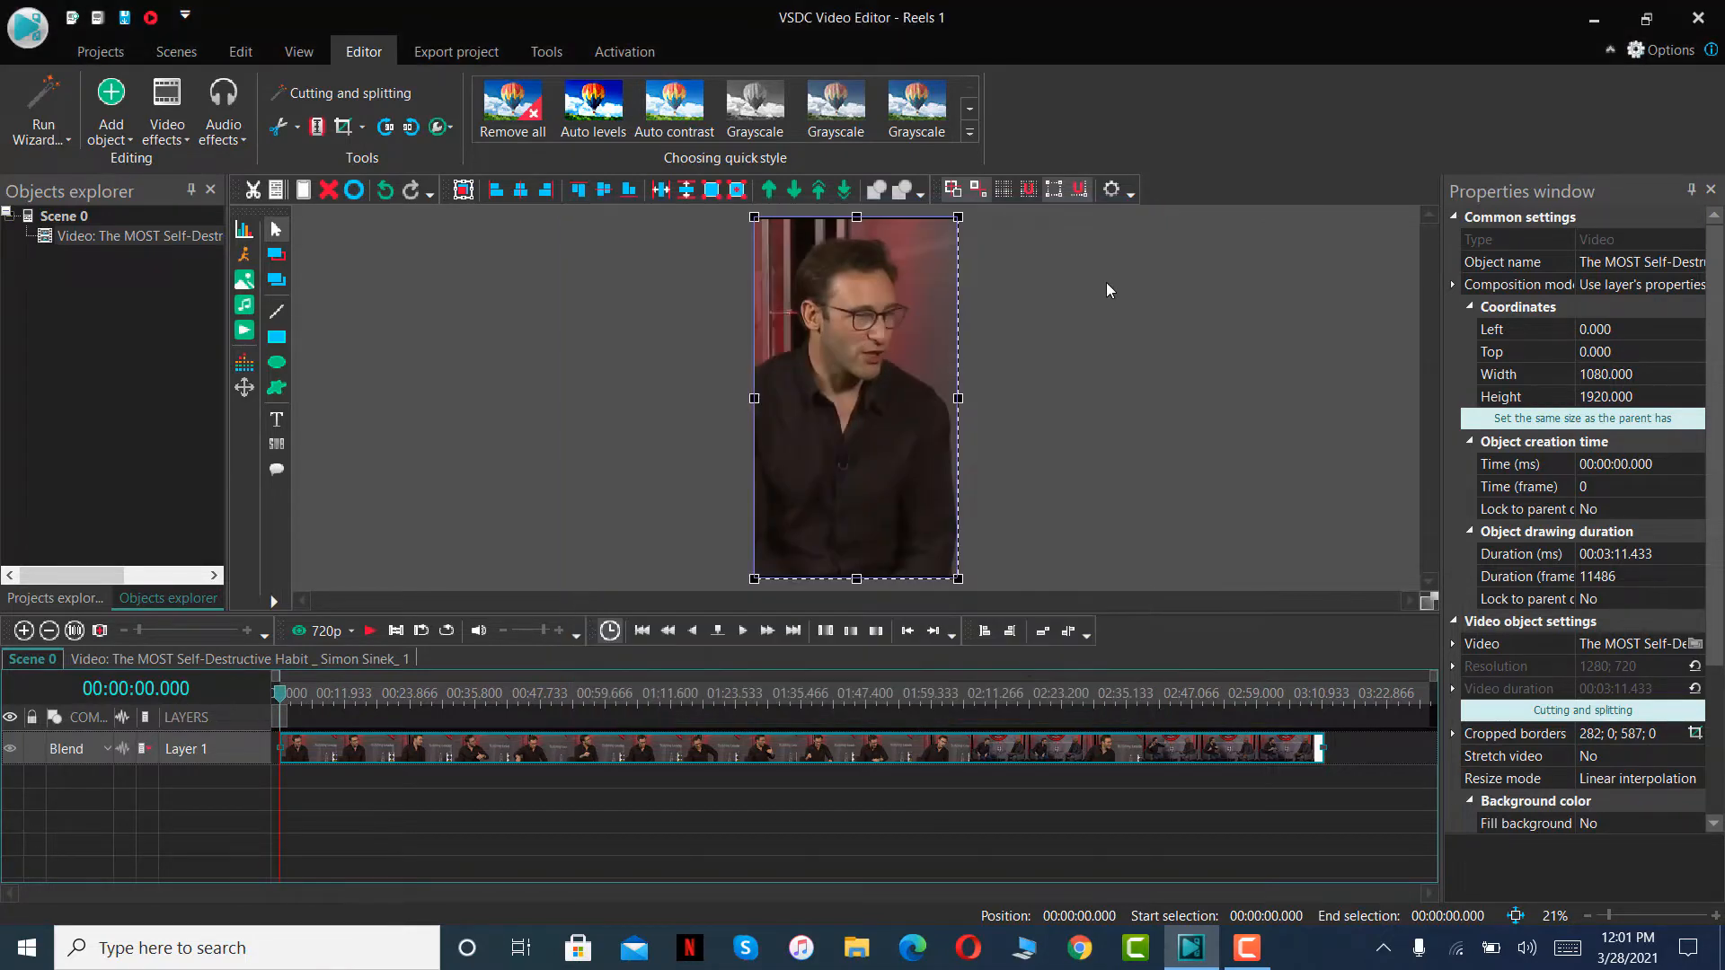
- Enlarge the video slightly to about 1119 × 1958 px and centre it over the scene frame
{"action": "left_click", "coordinate": [979, 231]}
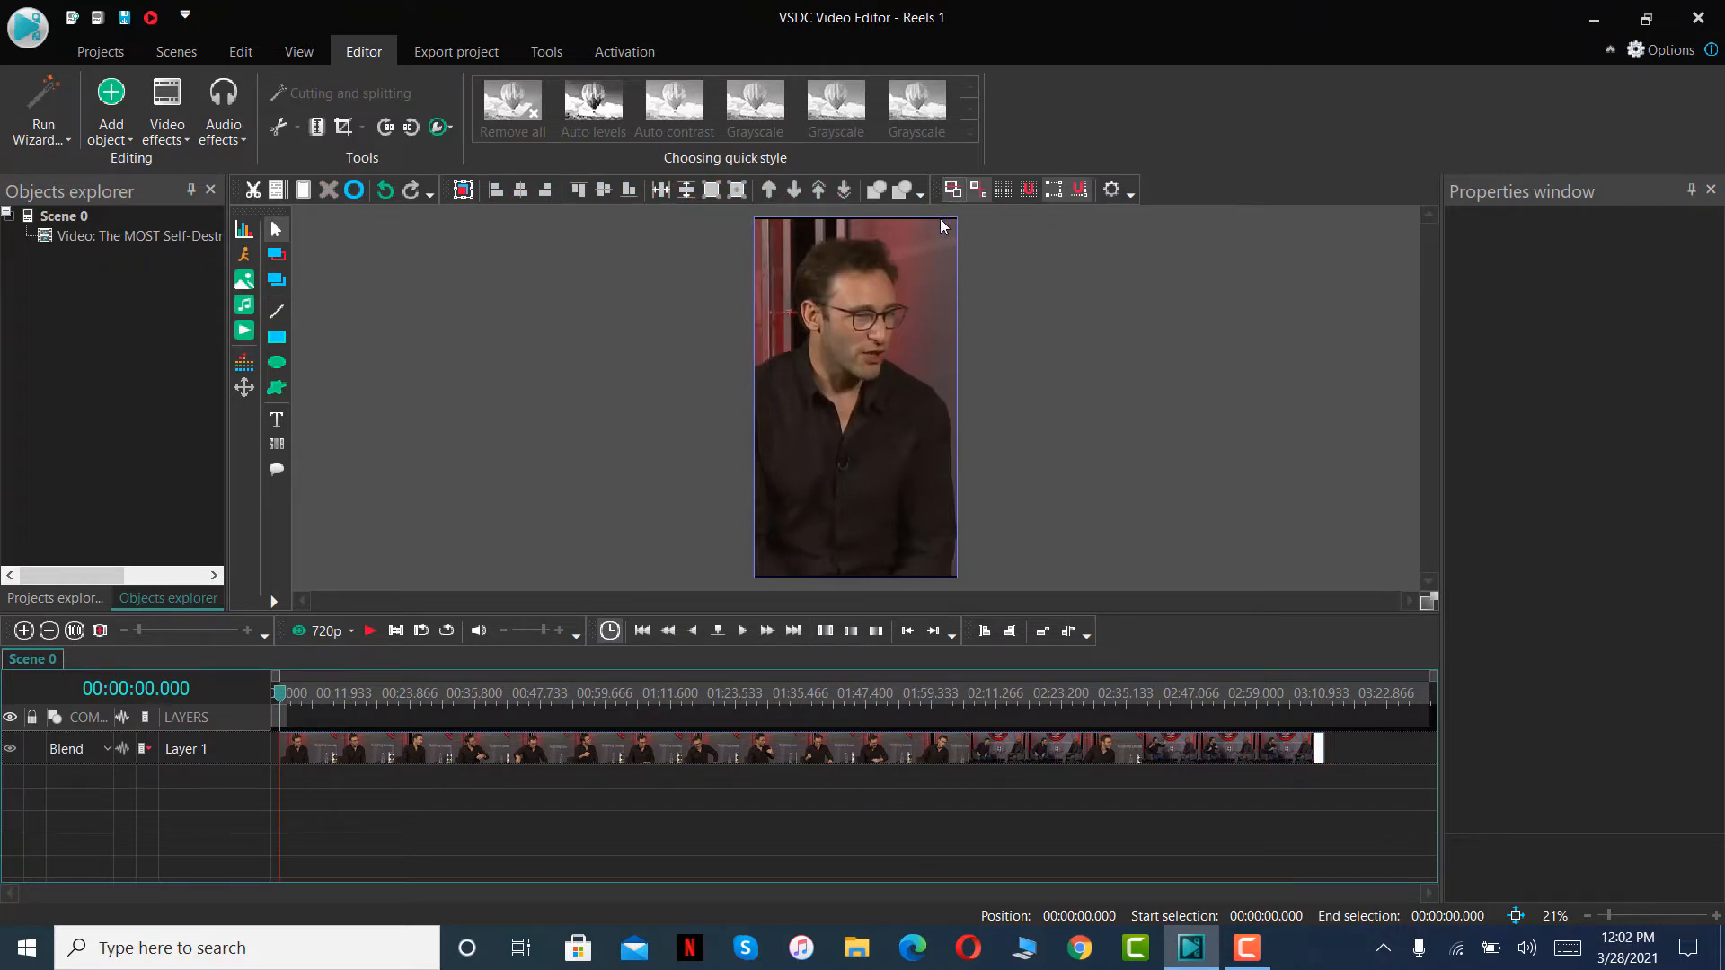
{"action": "left_click", "coordinate": [925, 463]}
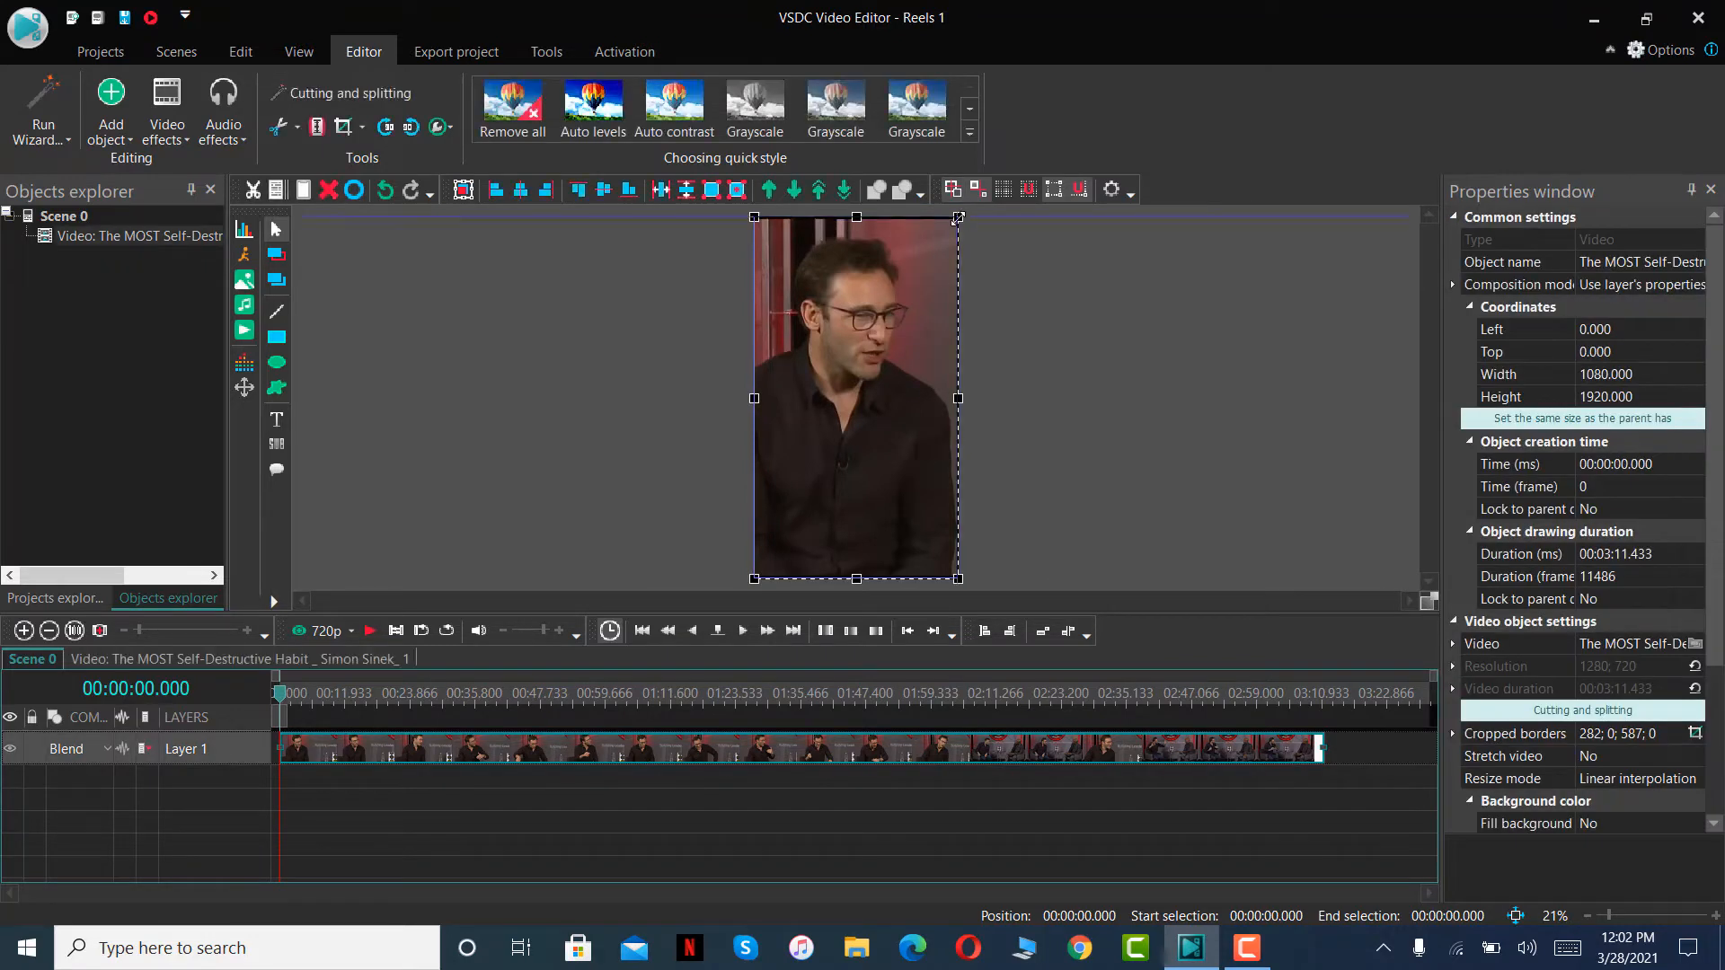
{"action": "left_click_drag", "start_coordinate": [958, 218], "coordinate": [965, 209]}
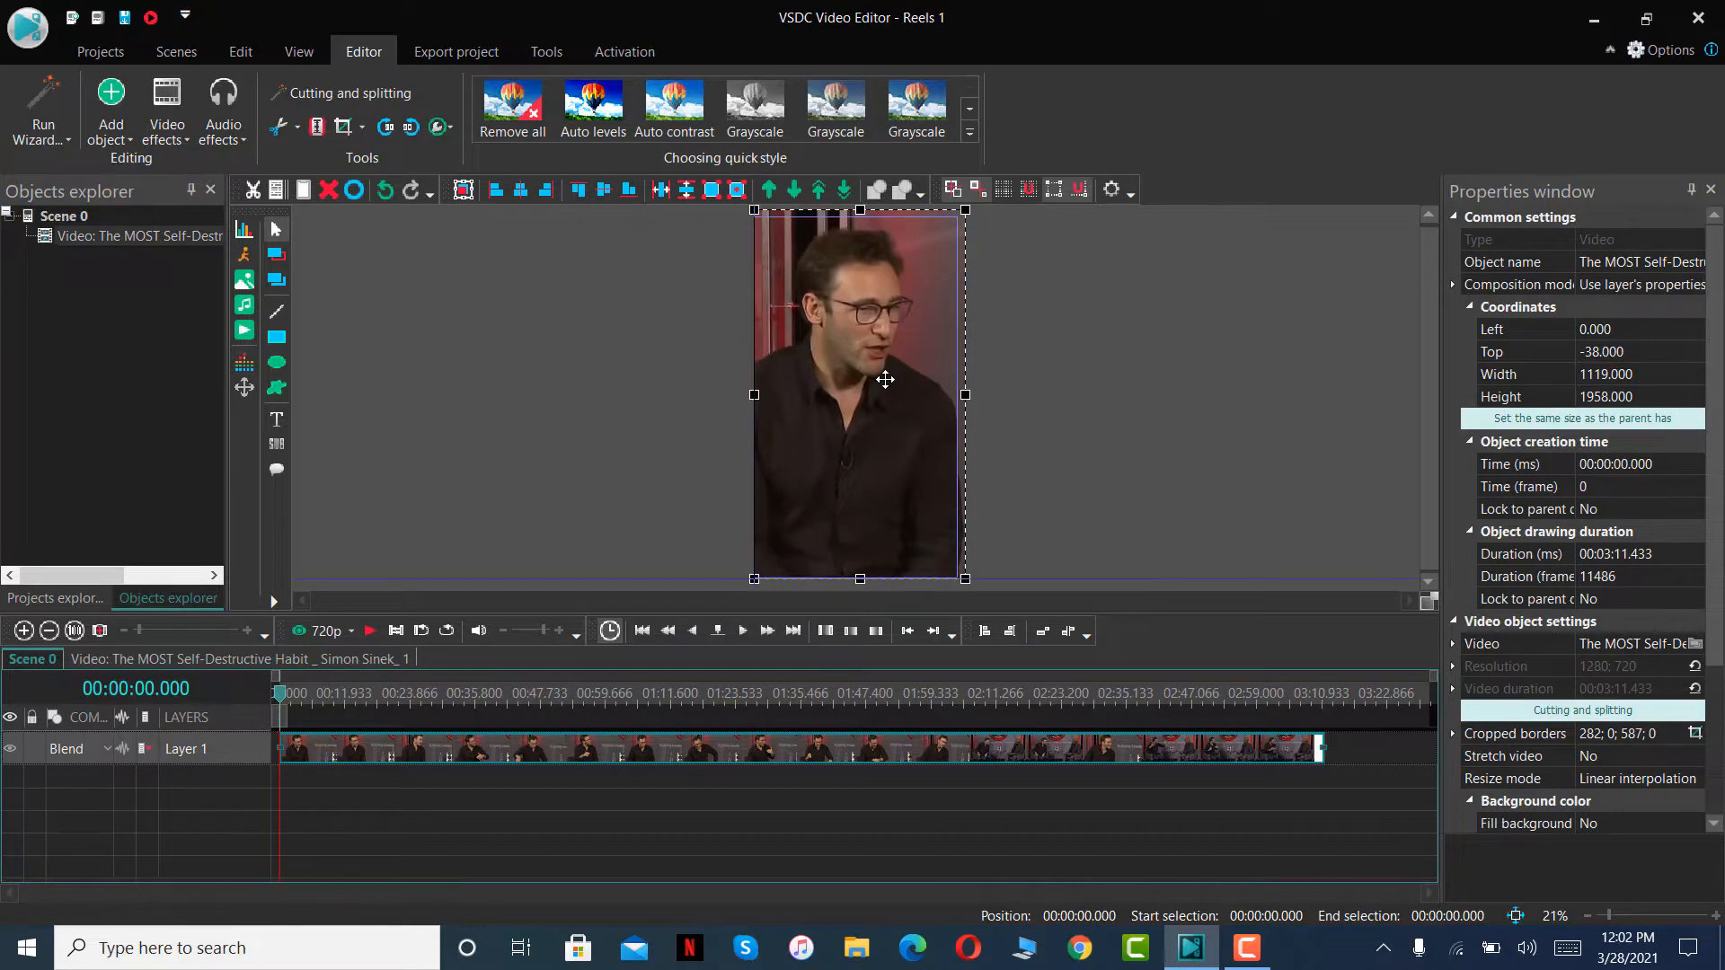
{"action": "left_click_drag", "start_coordinate": [884, 379], "coordinate": [881, 377]}
{"action": "left_click", "coordinate": [1033, 364]}
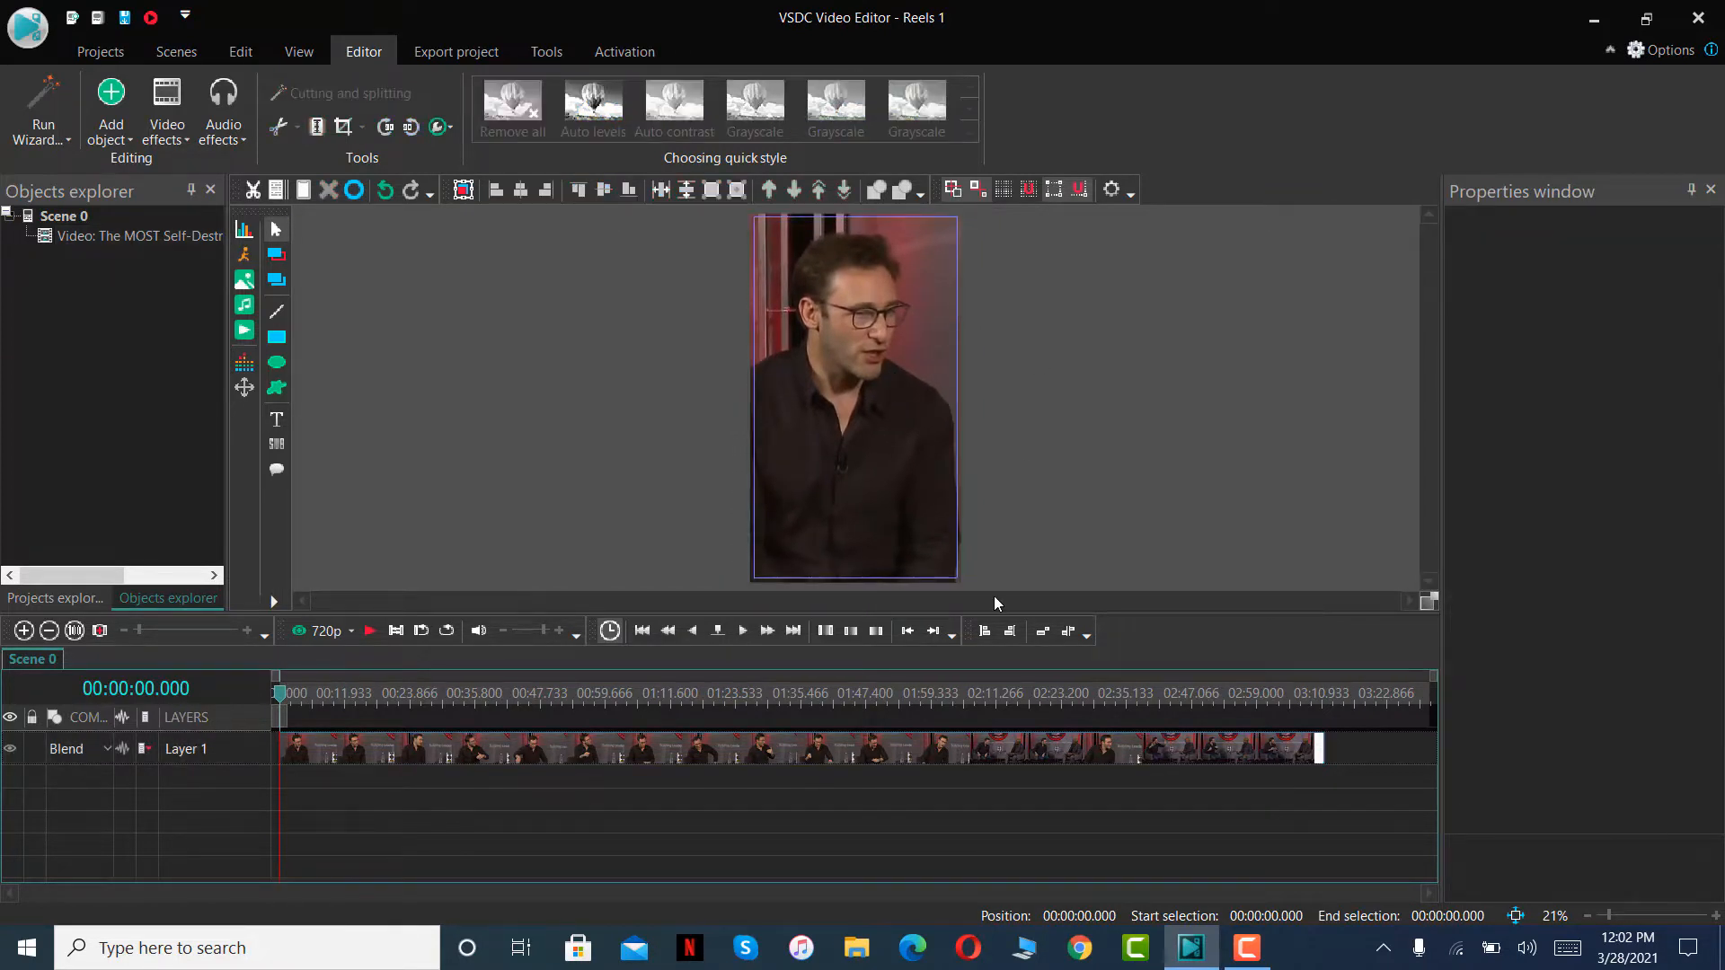
- Make the Layer 1 track taller, select its clip and scrub the timeline to the clip's end and back to the start
{"action": "left_click_drag", "start_coordinate": [769, 763], "coordinate": [768, 783]}
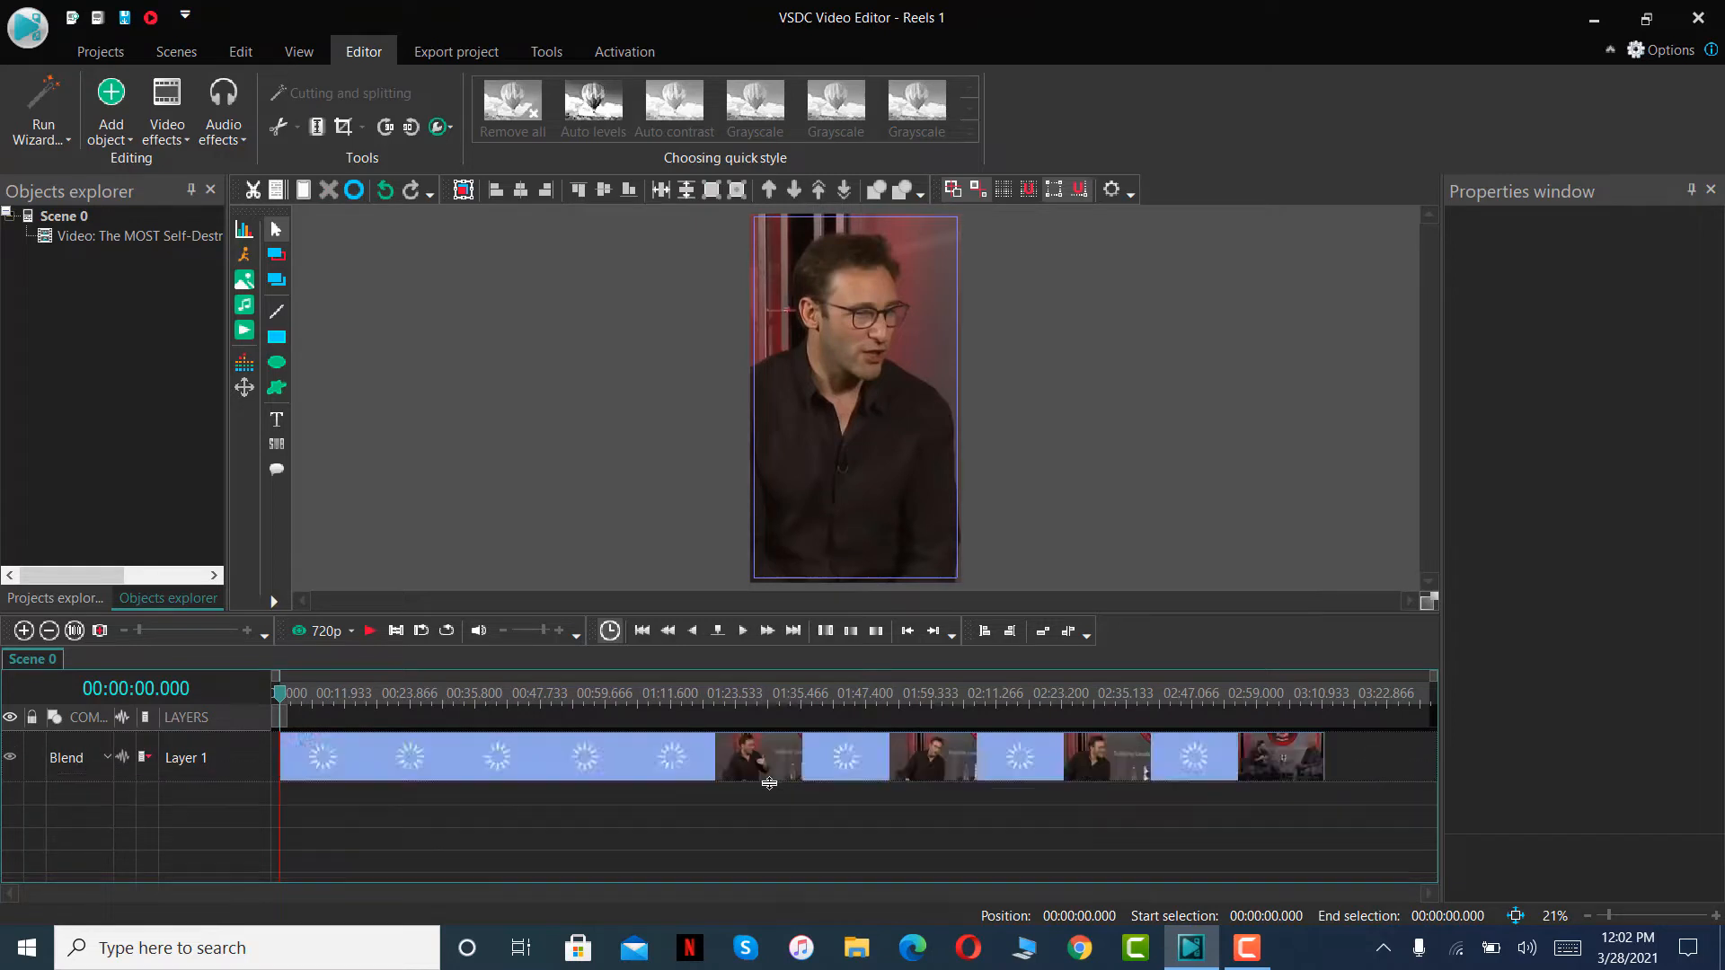
{"action": "left_click", "coordinate": [849, 765]}
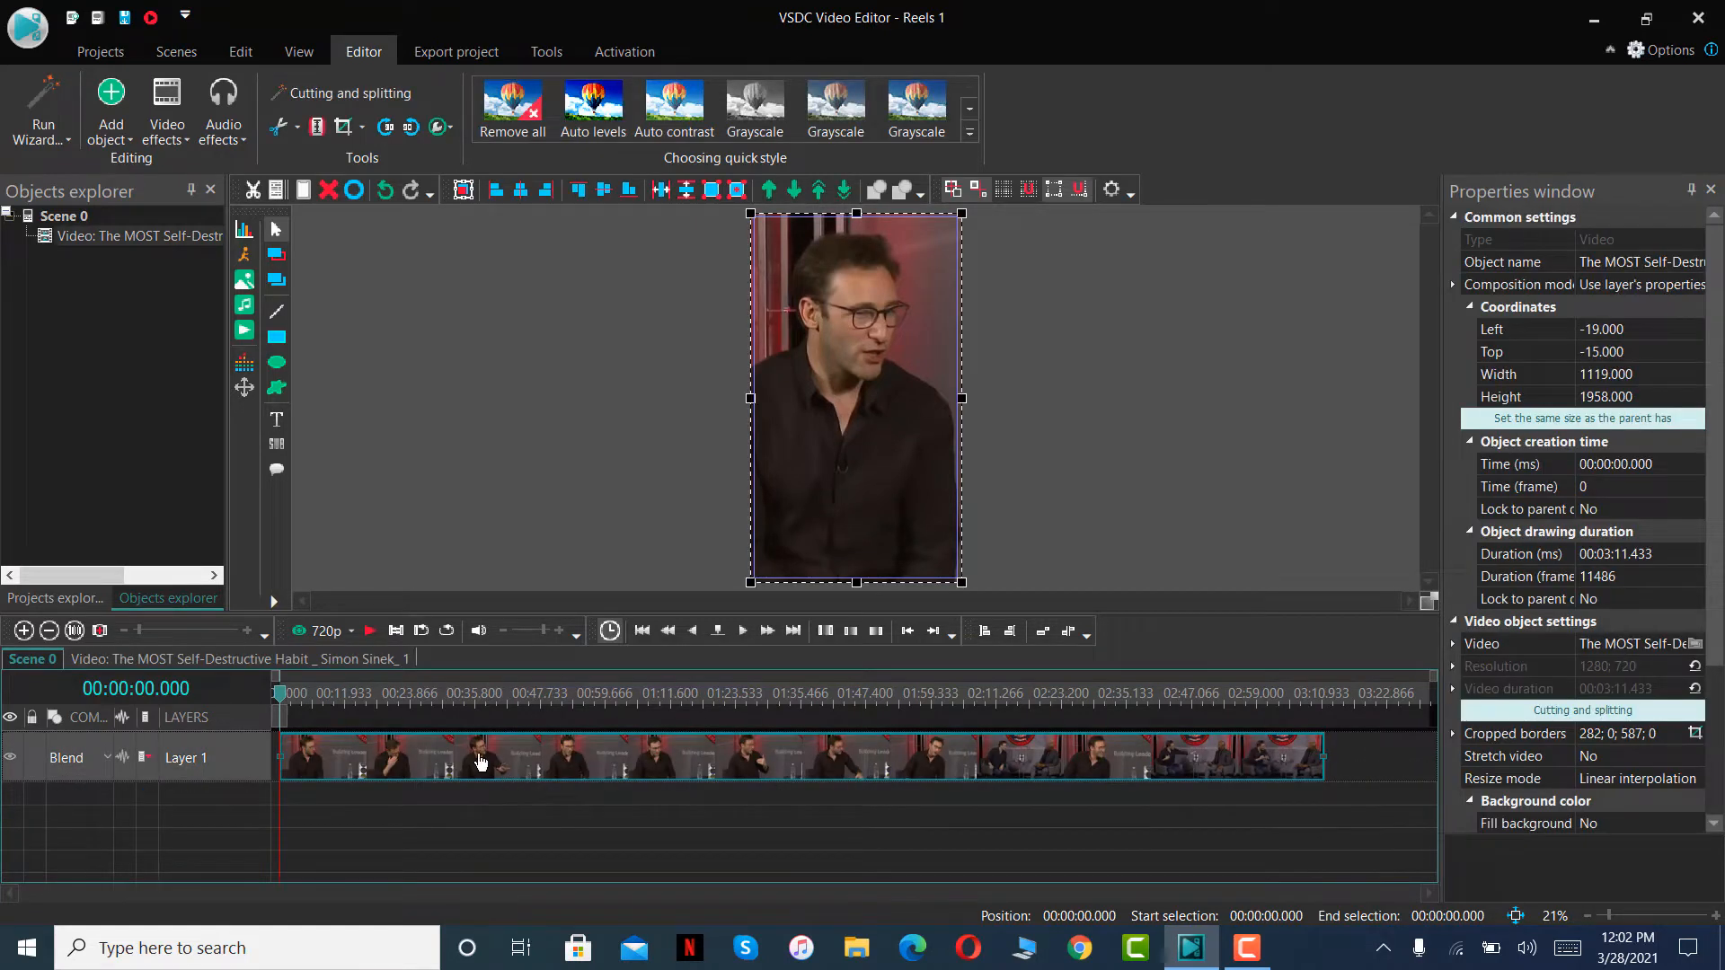
{"action": "left_click", "coordinate": [1320, 706]}
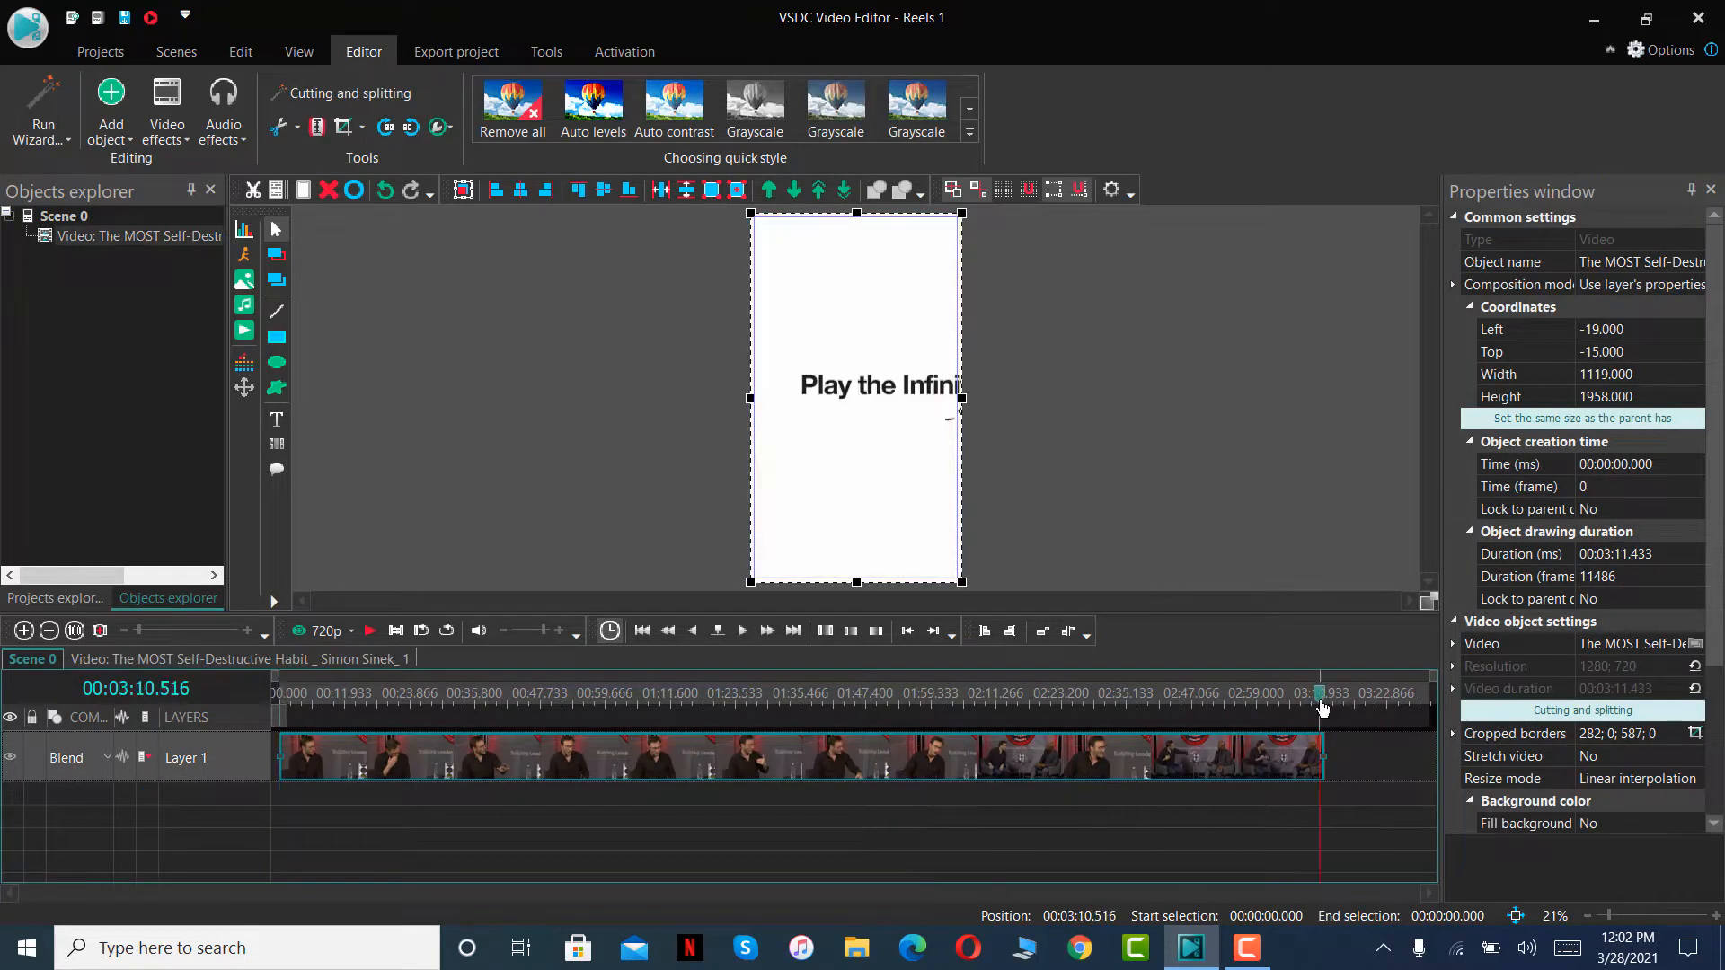
{"action": "left_click_drag", "start_coordinate": [1321, 706], "coordinate": [249, 790]}
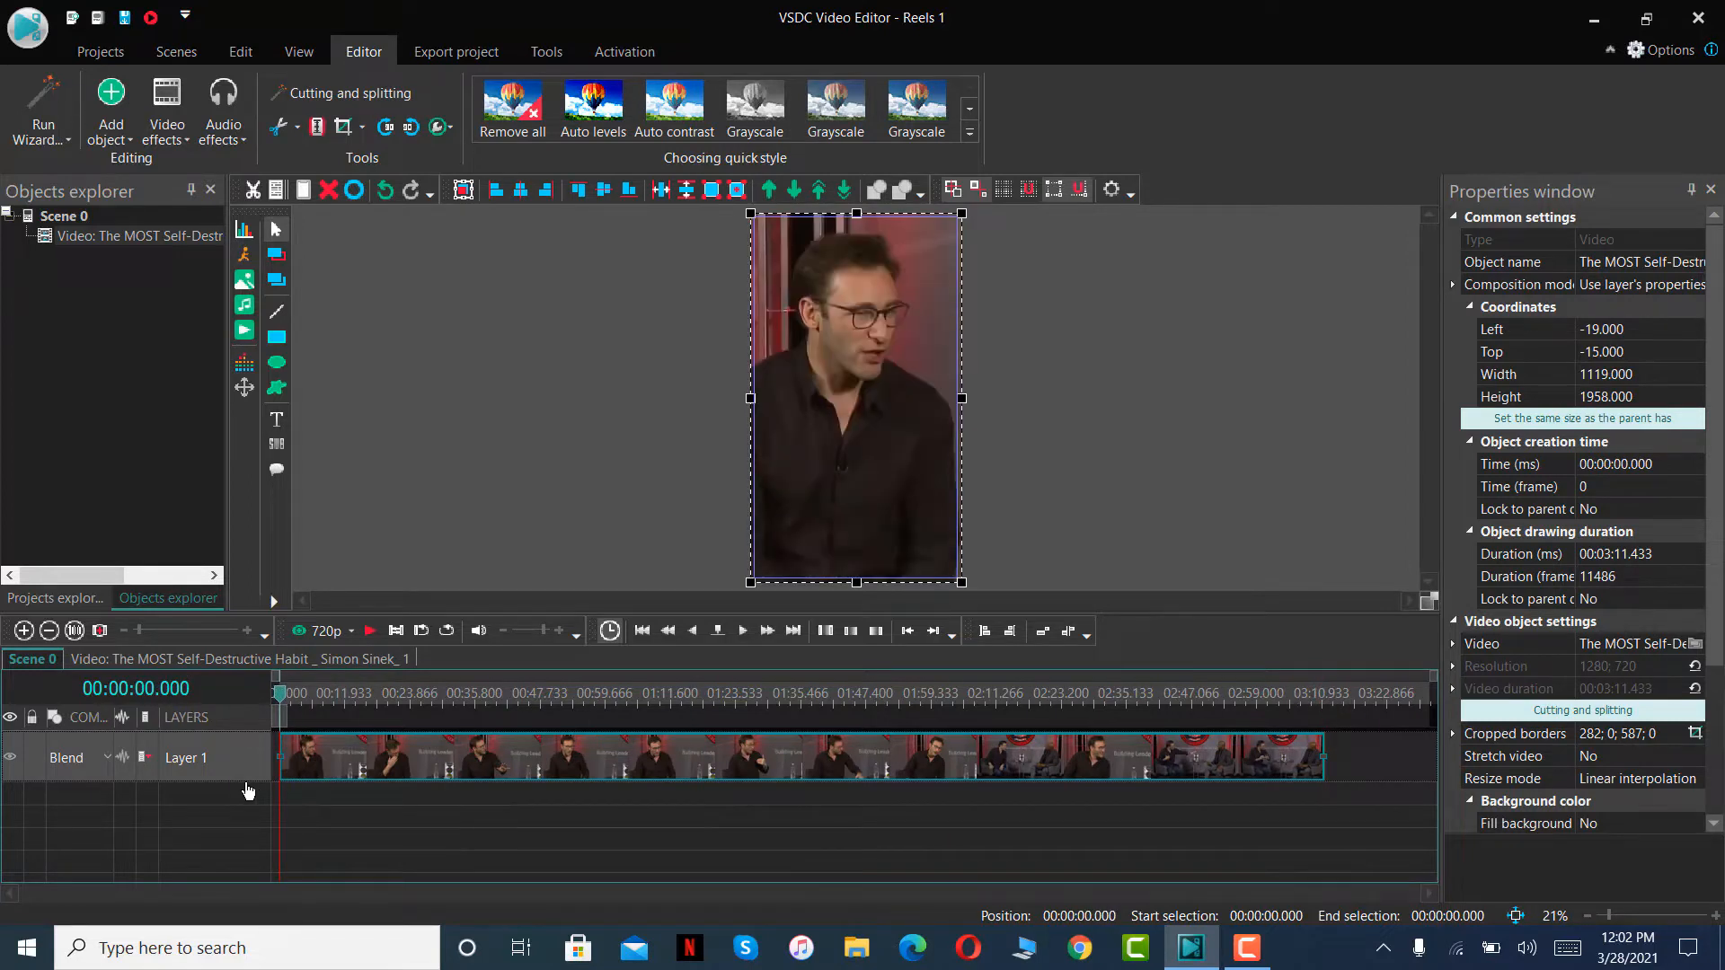
- Play the scene up to 00:00:24.583 and split the video into two parts there
{"action": "left_click", "coordinate": [371, 631]}
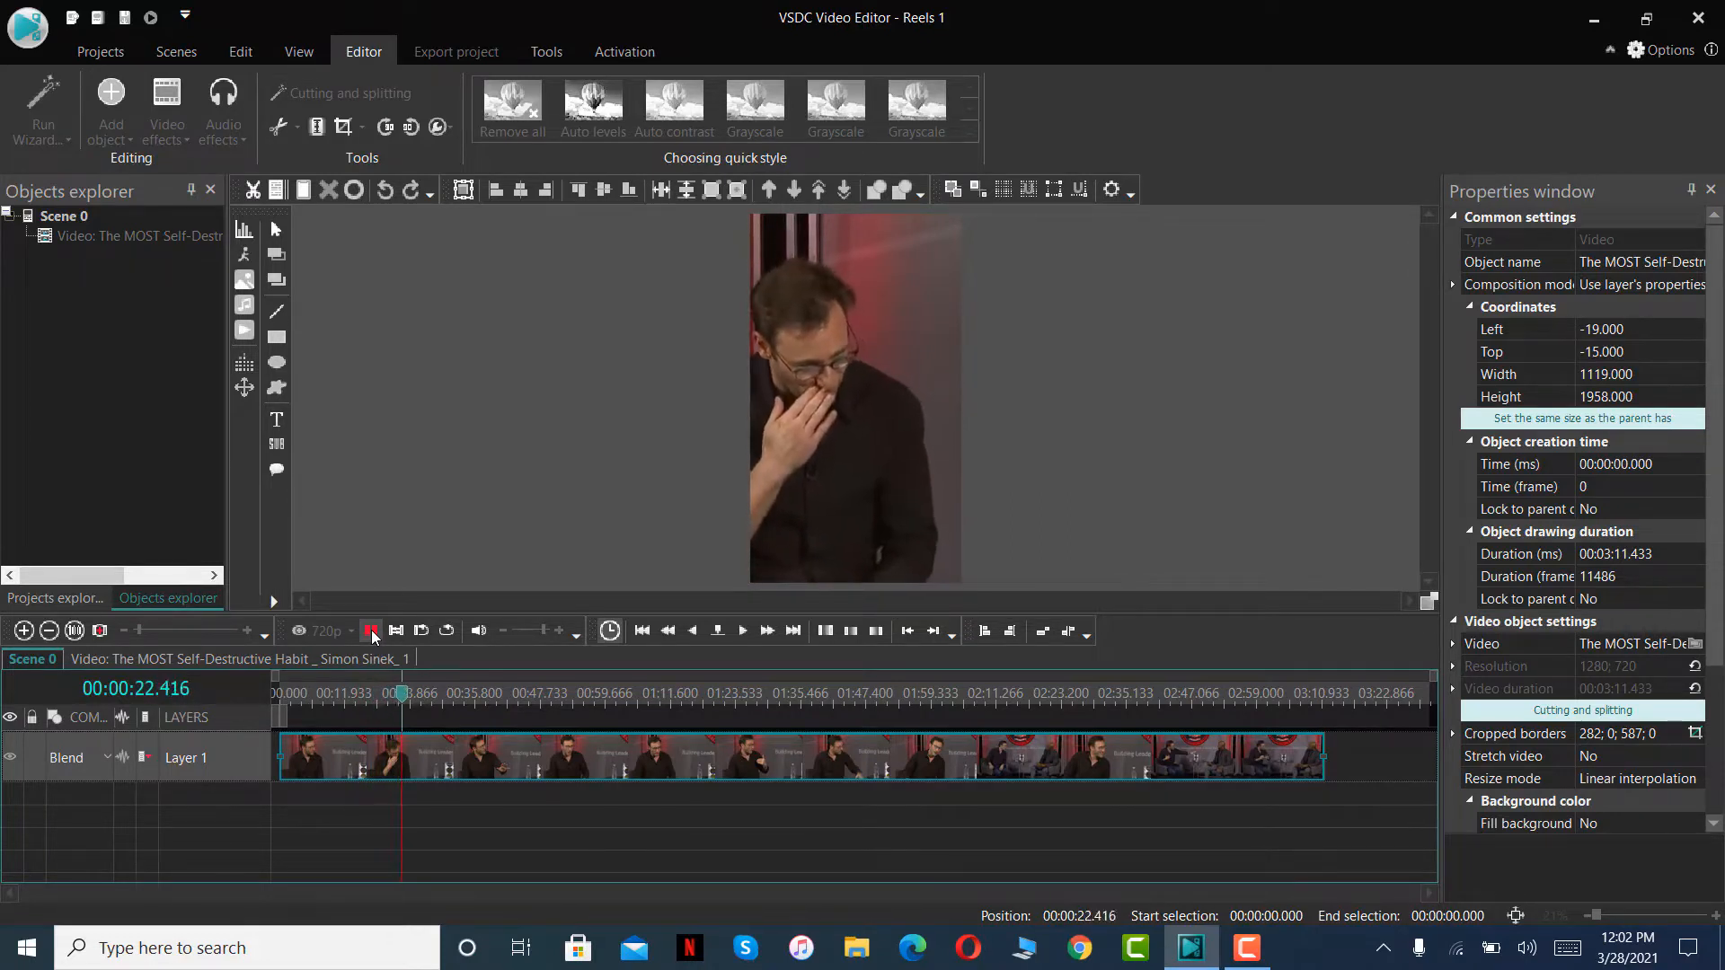
{"action": "left_click", "coordinate": [371, 630]}
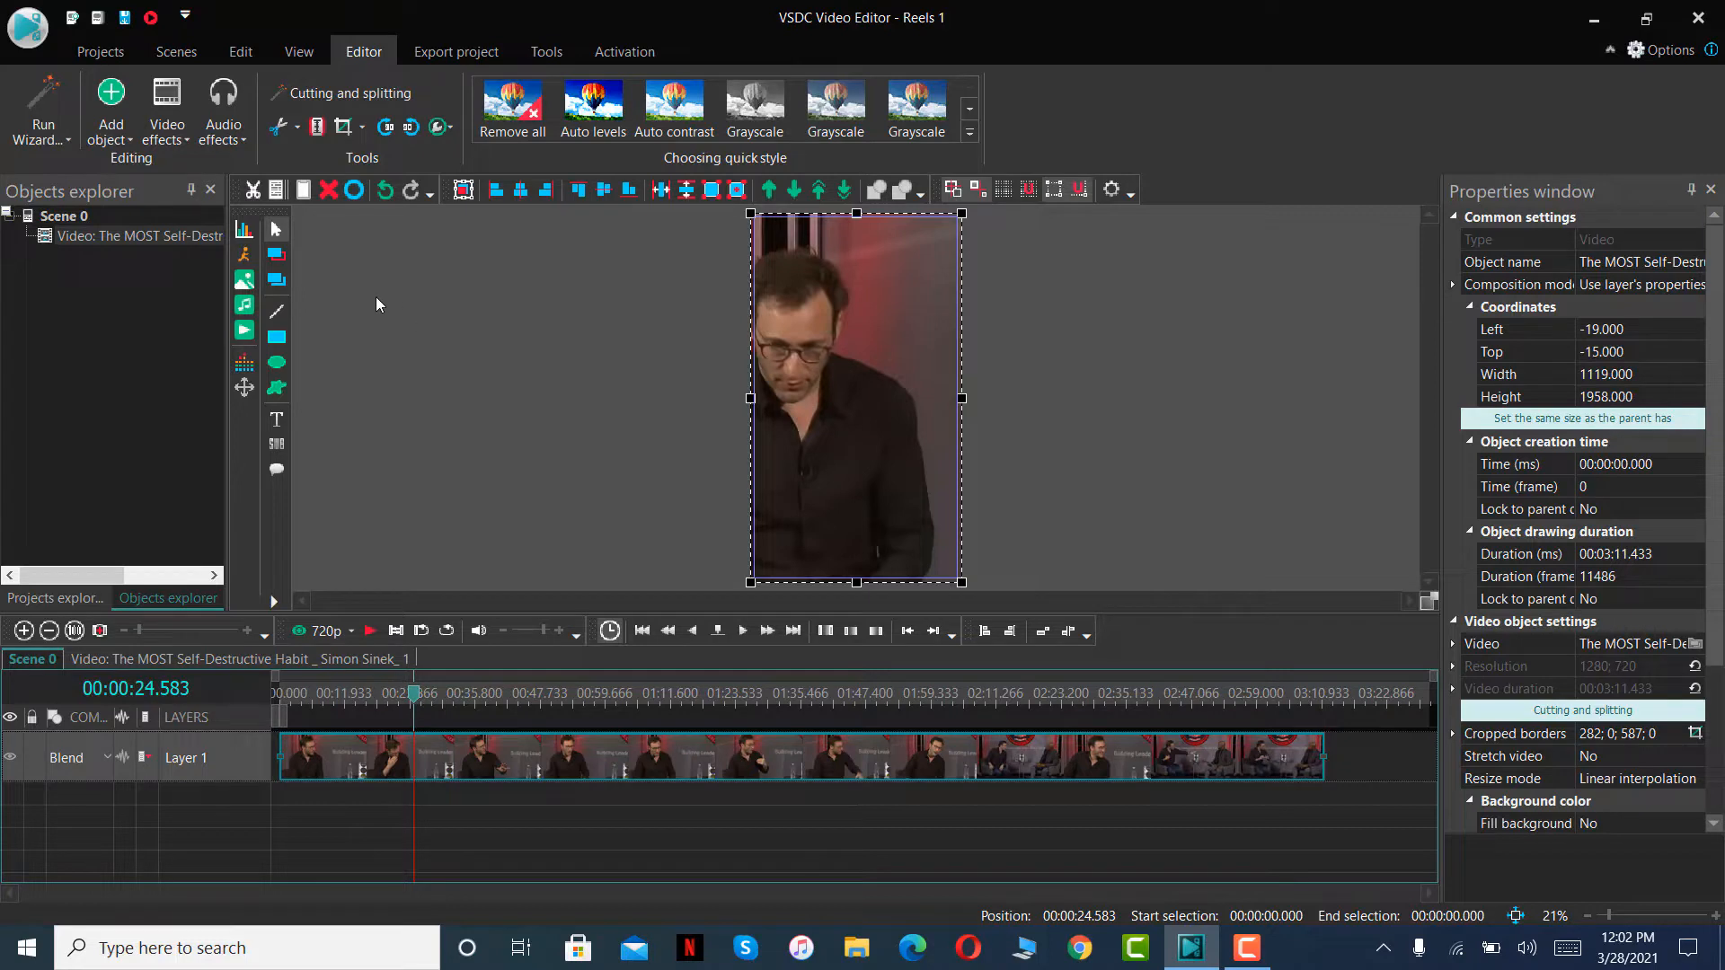
{"action": "left_click", "coordinate": [318, 127]}
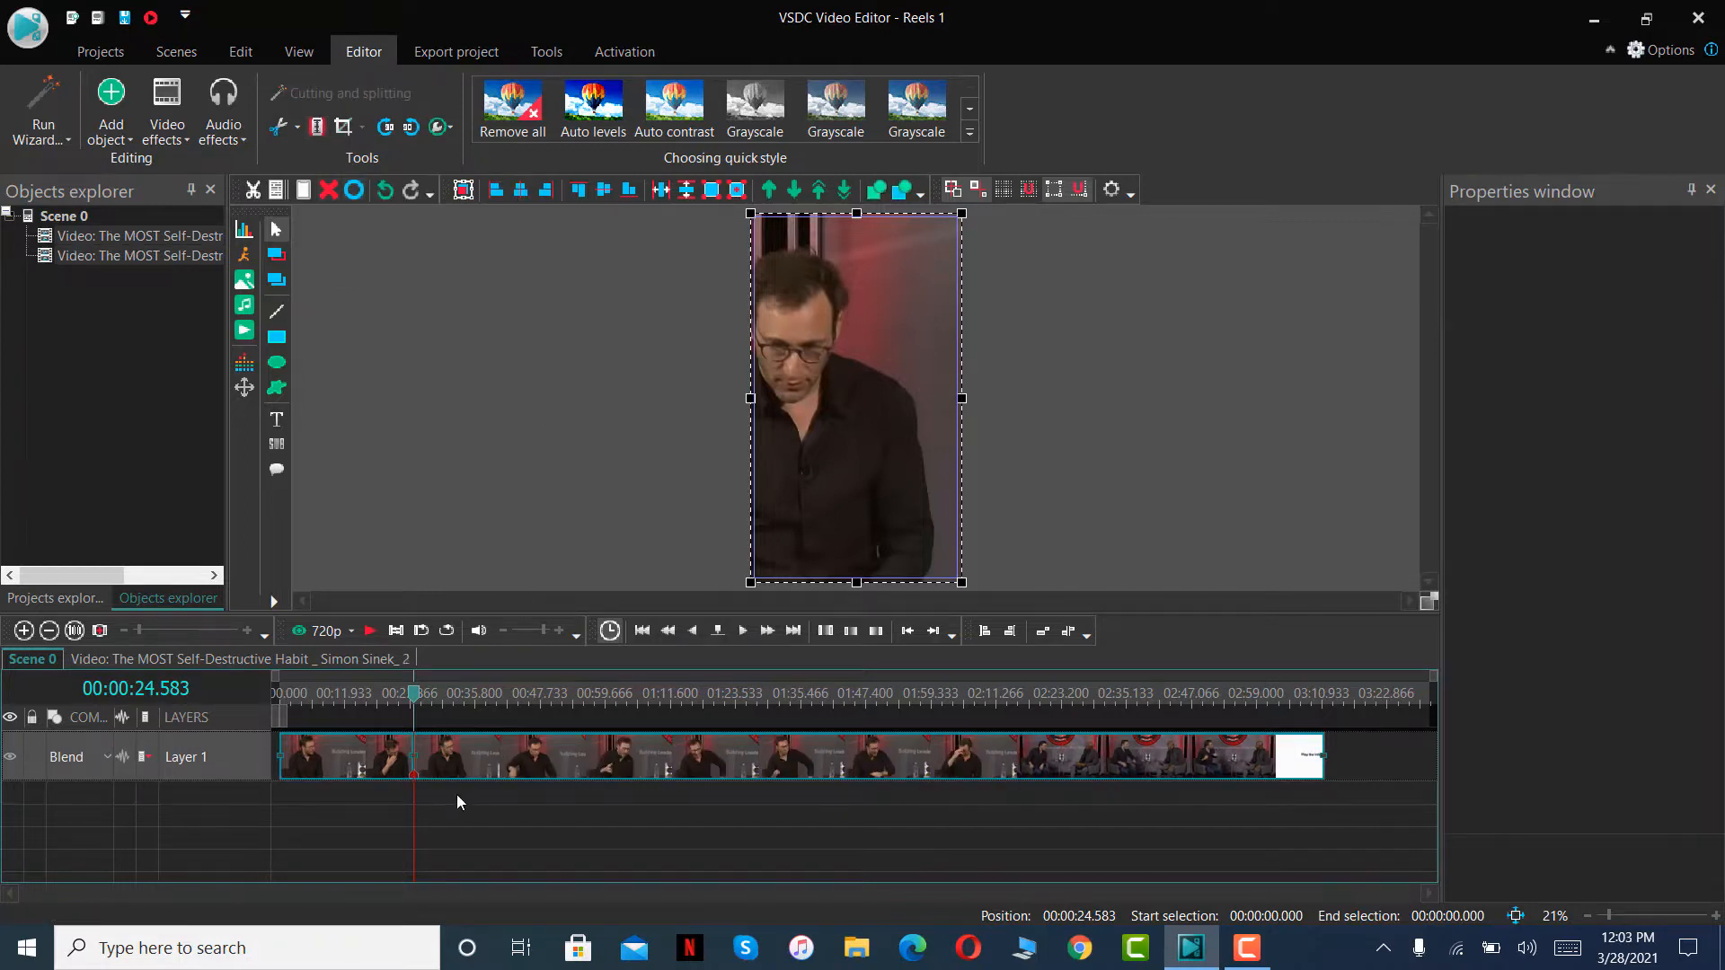
- Separate the second part of the split video from the first and delete it from the timeline
{"action": "left_click_drag", "start_coordinate": [458, 772], "coordinate": [523, 761]}
{"action": "left_click", "coordinate": [422, 784]}
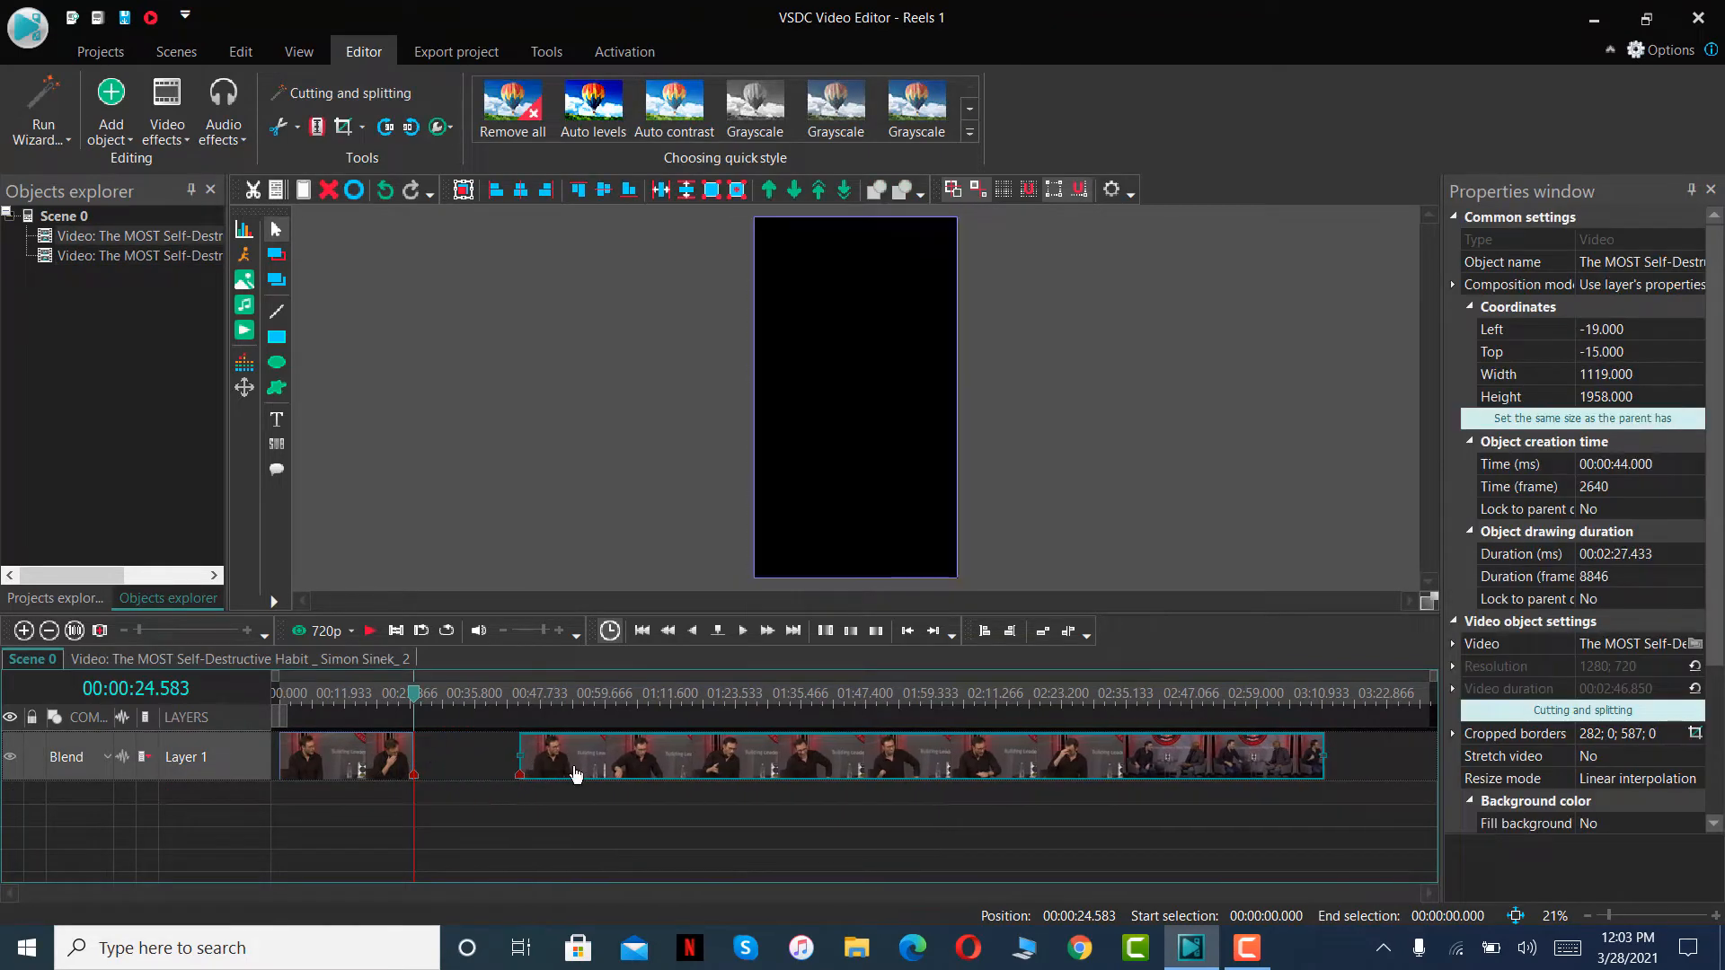
{"action": "left_click", "coordinate": [363, 770]}
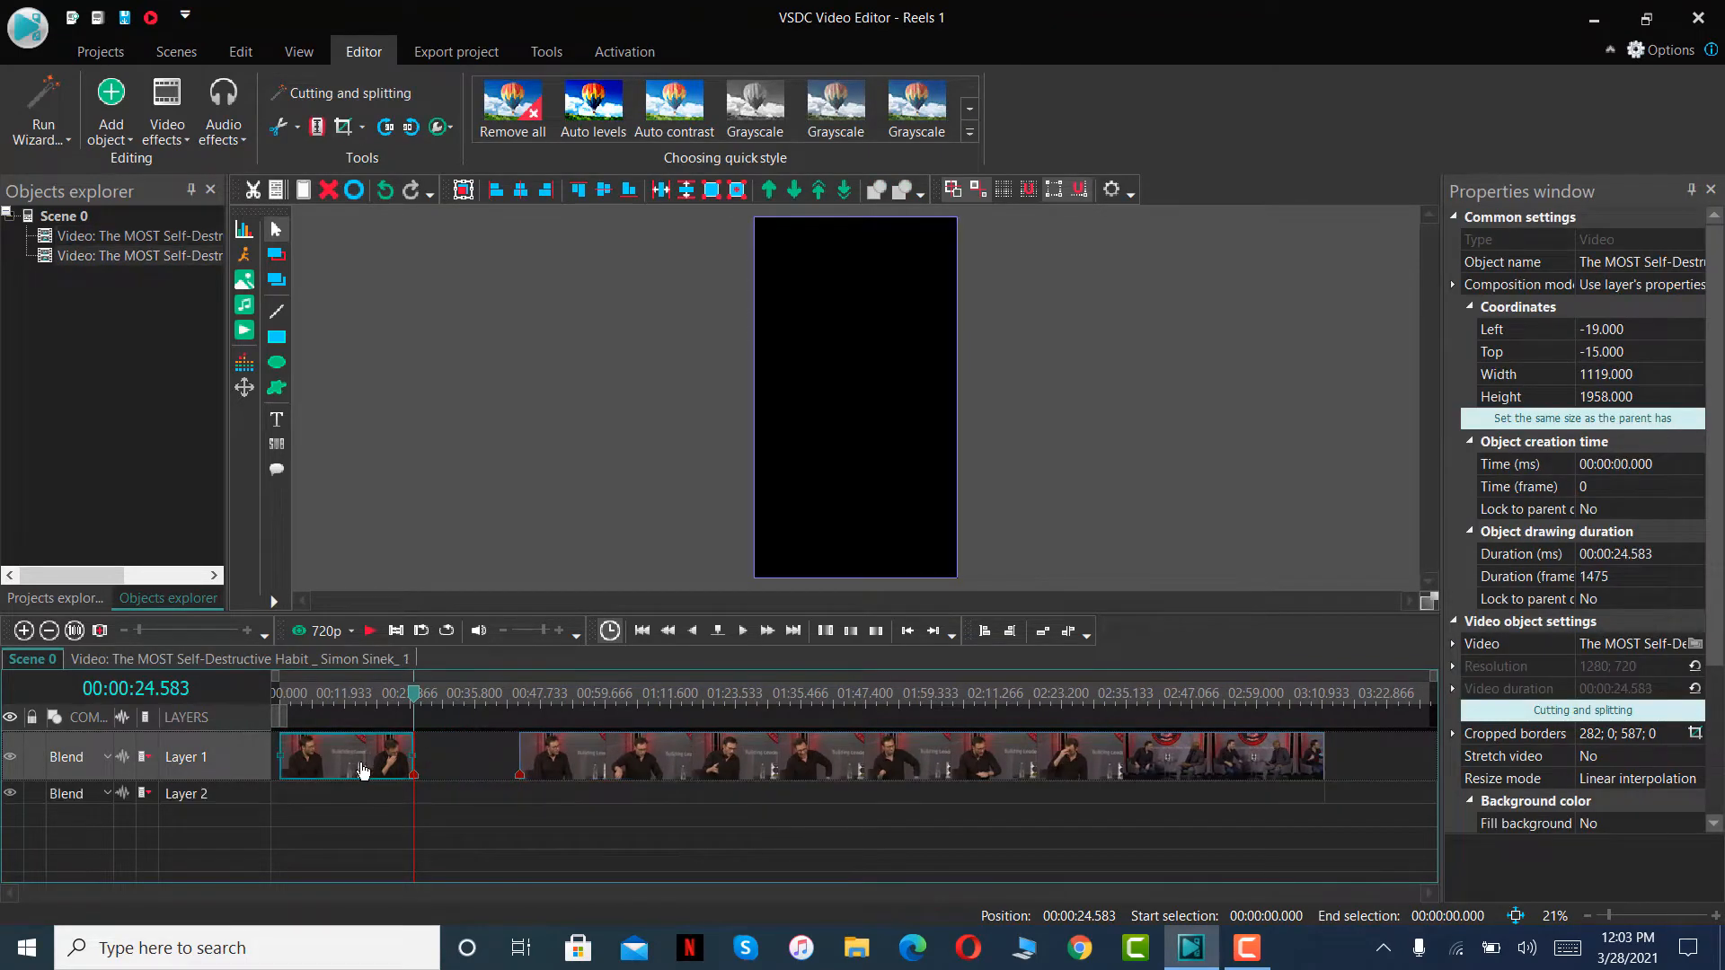
{"action": "left_click", "coordinate": [592, 762]}
{"action": "key", "text": "Delete"}
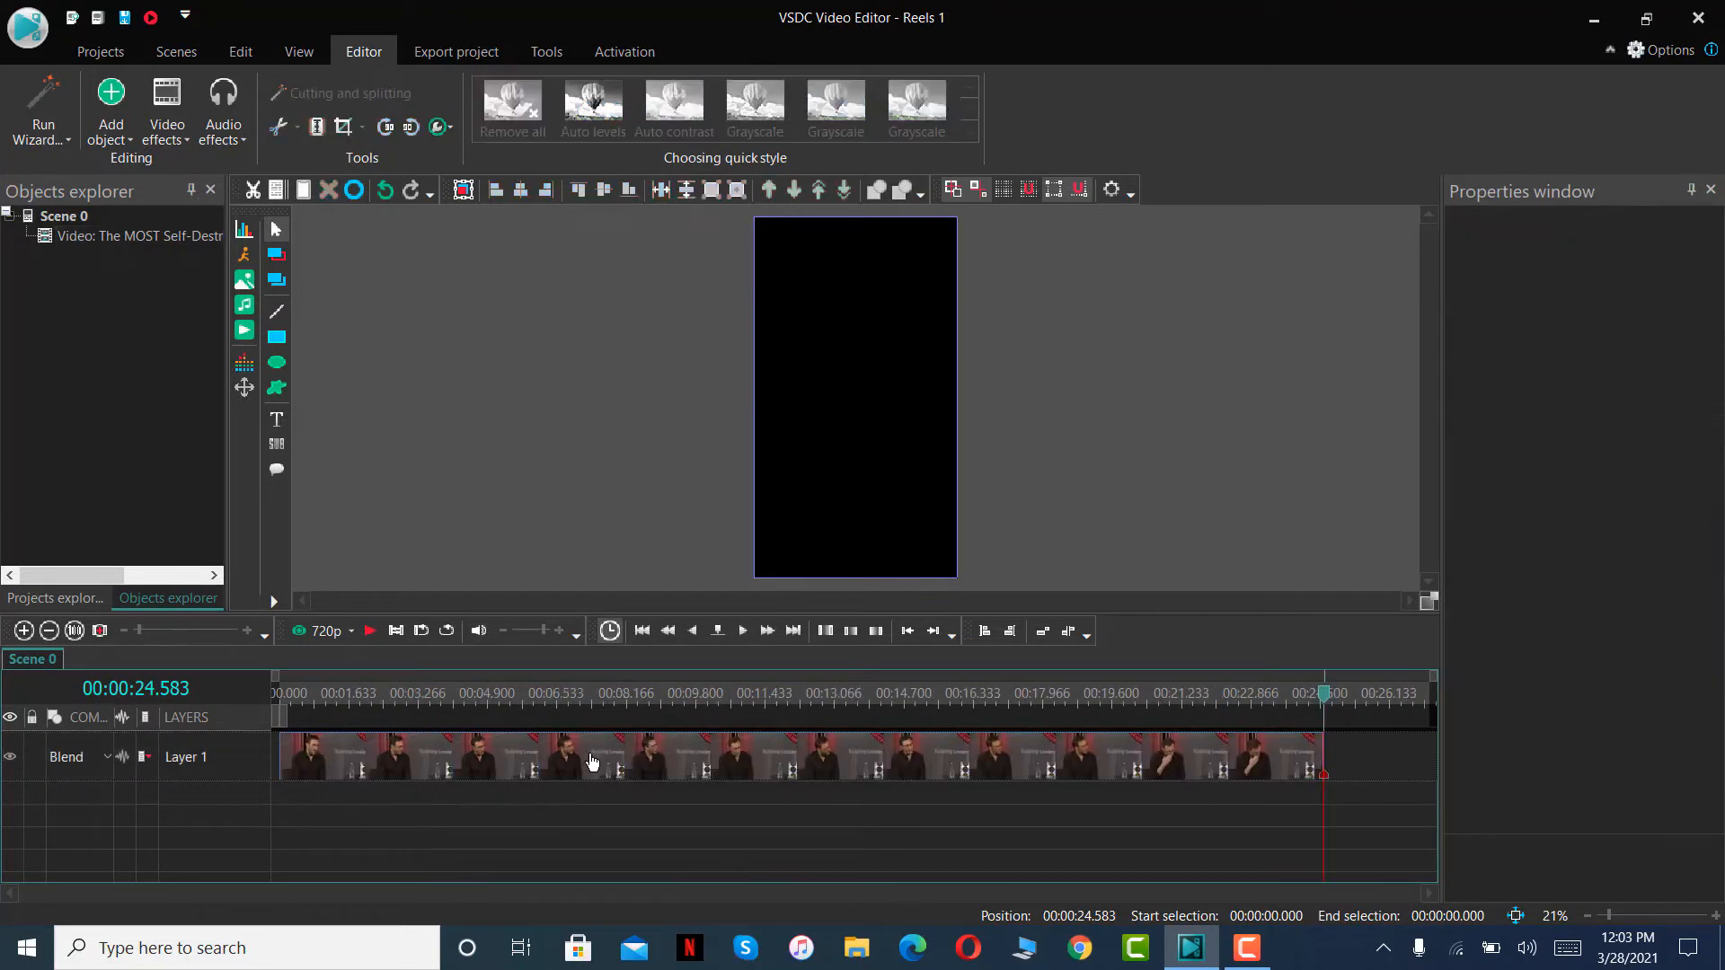
- Return to the start of the timeline and play the trimmed clip to its end
{"action": "left_click_drag", "start_coordinate": [1333, 687], "coordinate": [278, 692]}
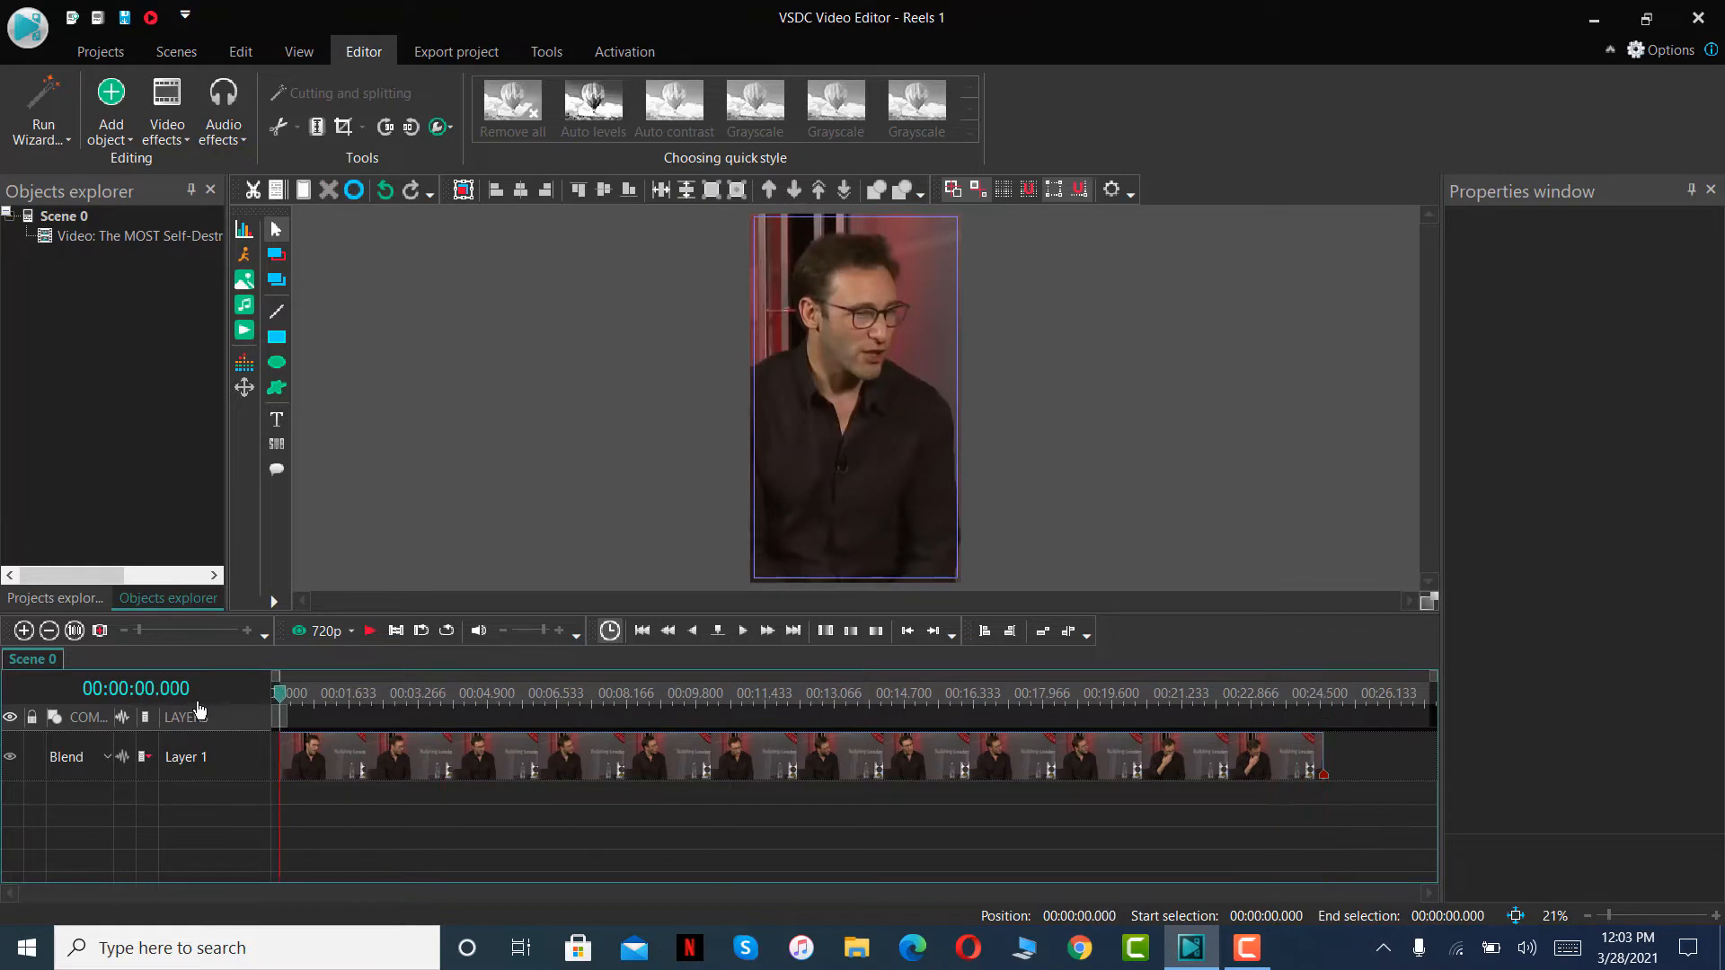
{"action": "left_click", "coordinate": [742, 634]}
{"action": "left_click", "coordinate": [369, 630]}
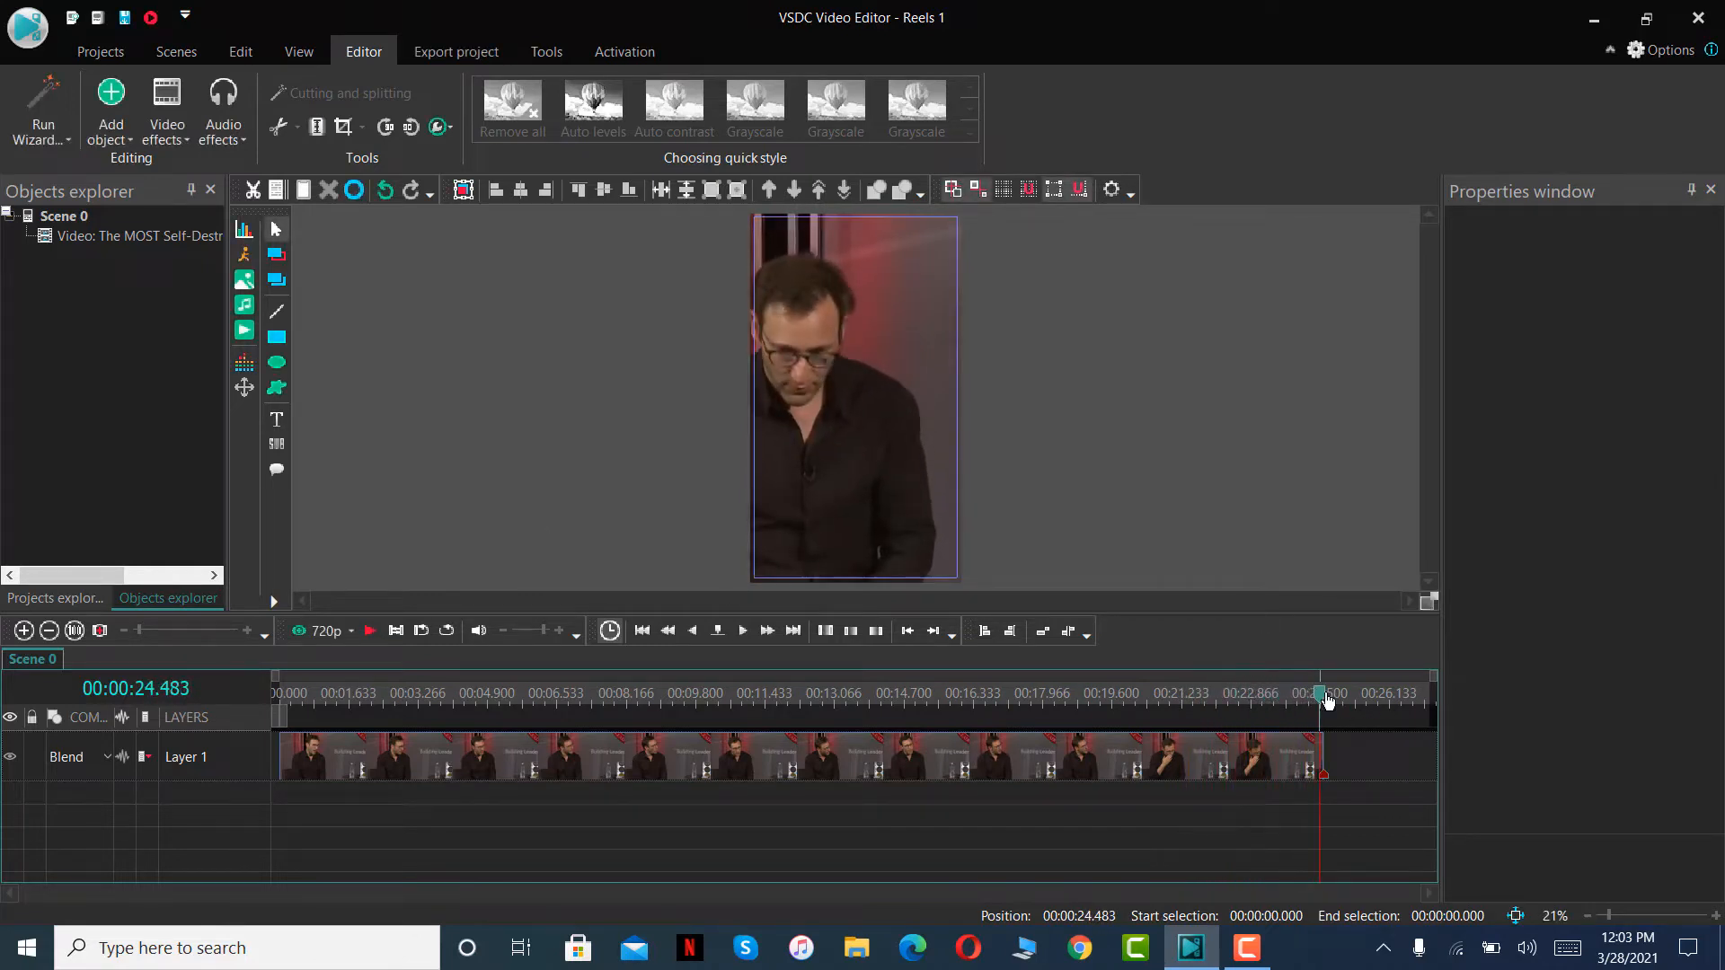
- Return to the timeline start, add a text object from the cursor position, and draw its box about 1062 × 205 px across the speaker's chest
{"action": "left_click_drag", "start_coordinate": [1327, 700], "coordinate": [134, 763]}
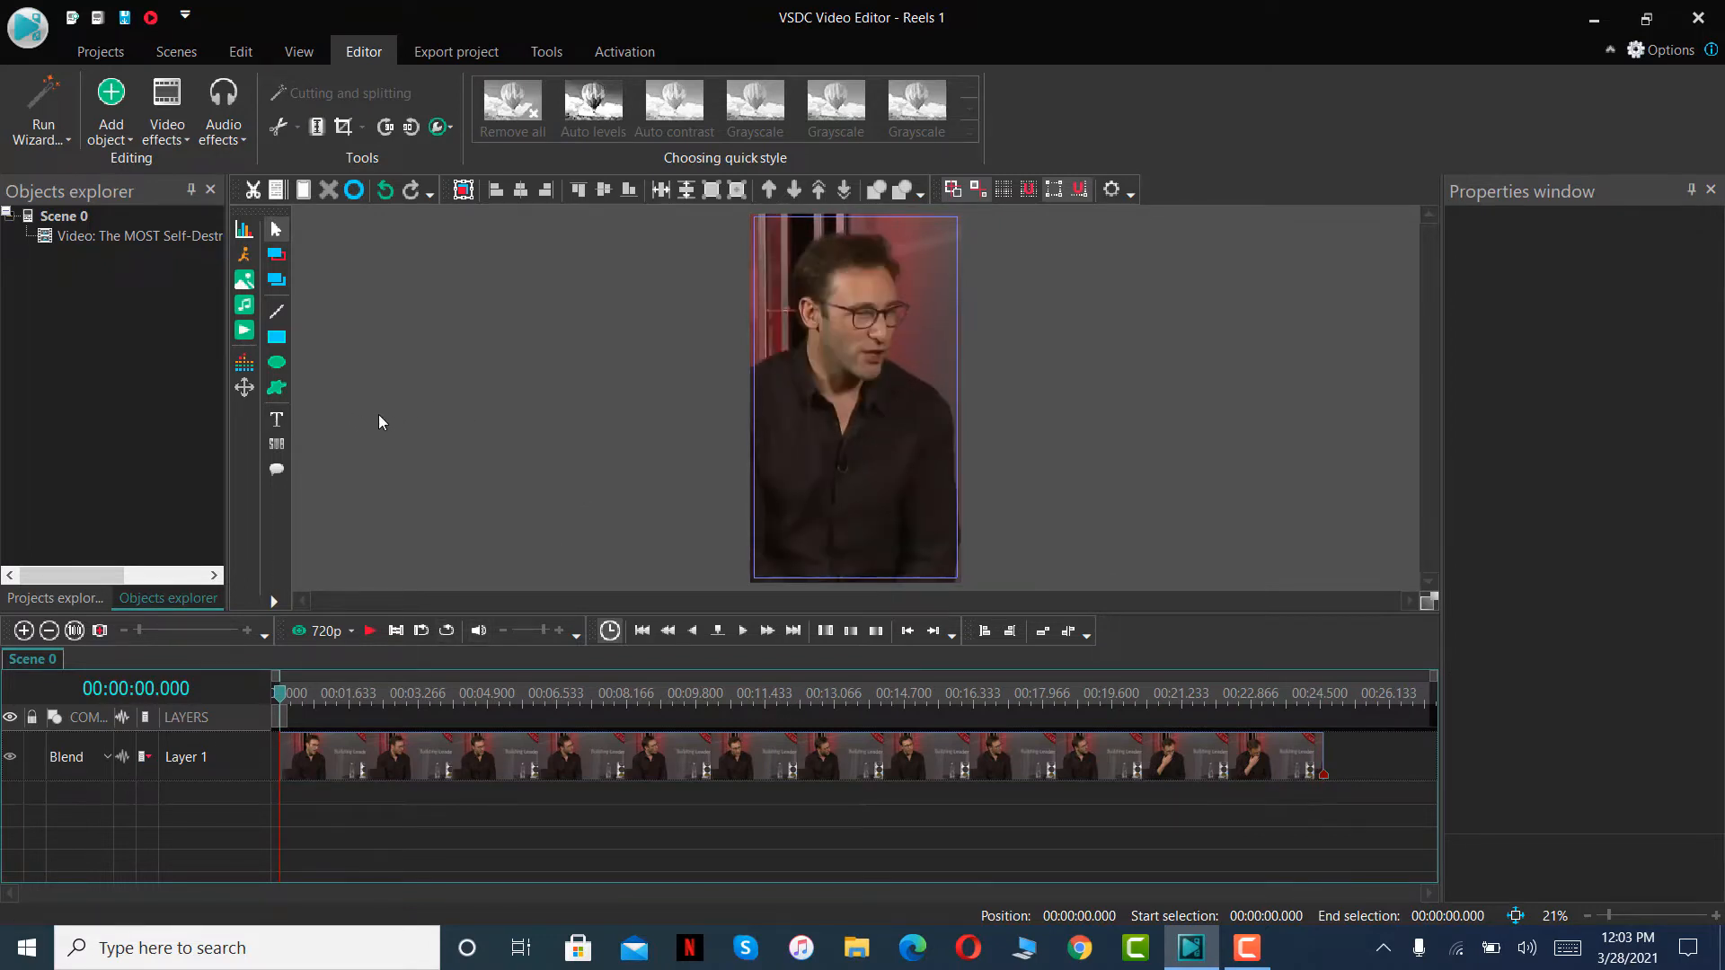
{"action": "left_click", "coordinate": [278, 429]}
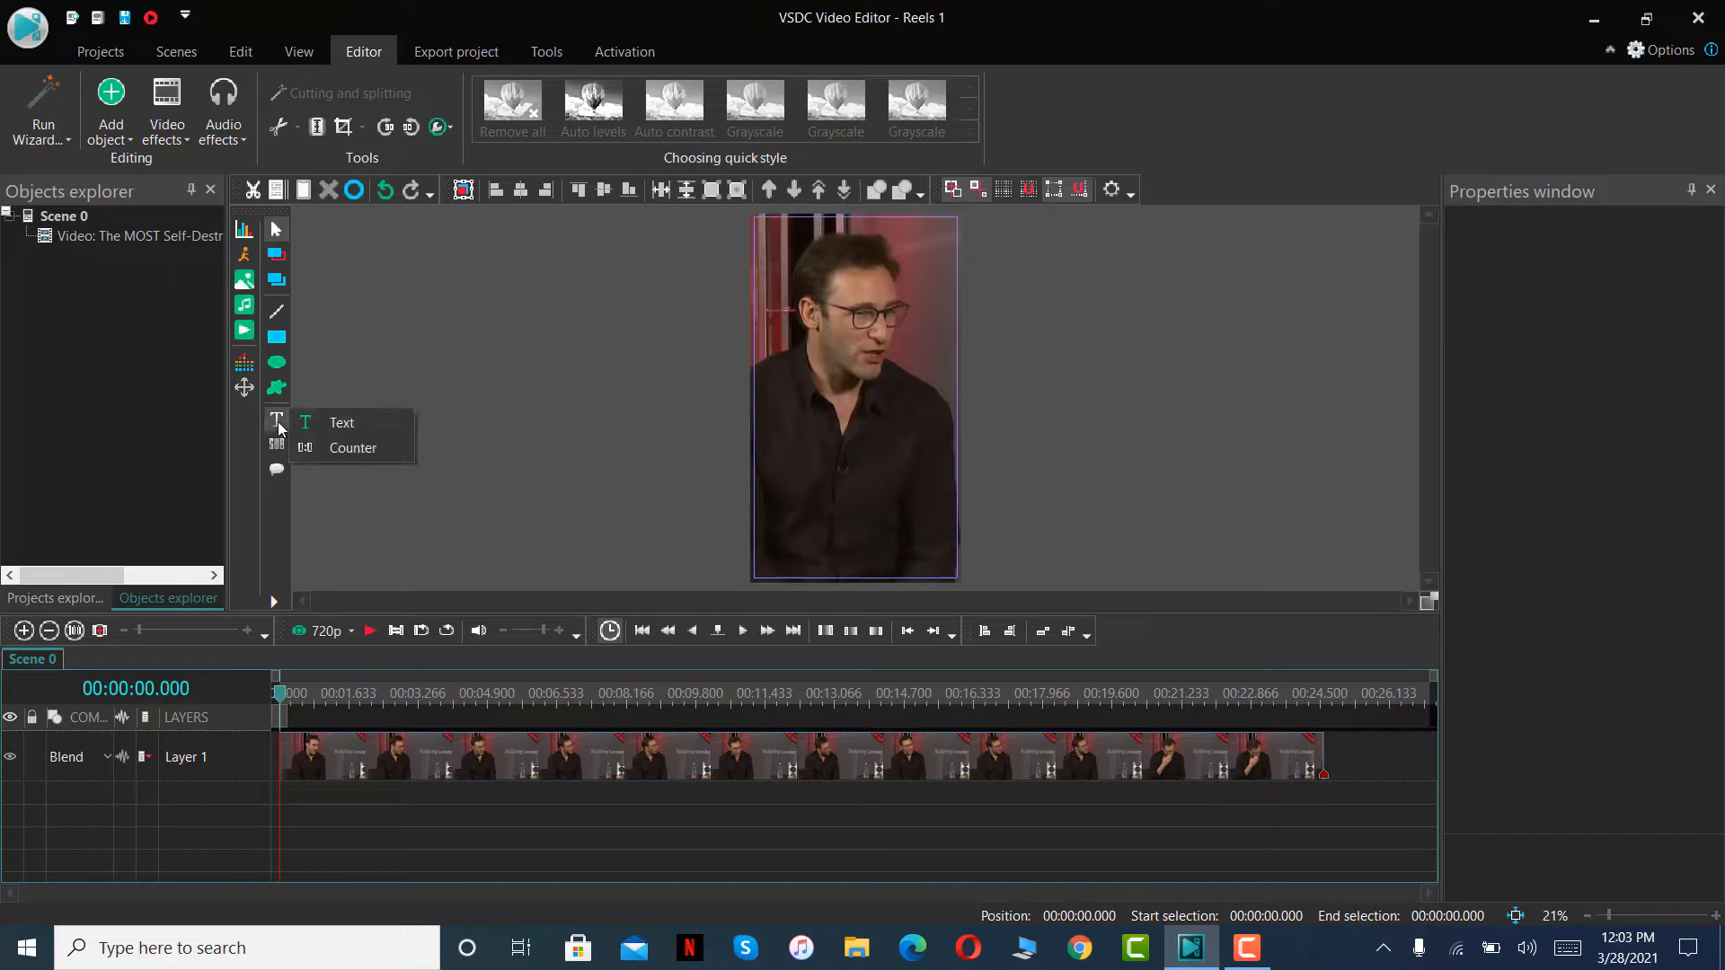
{"action": "left_click", "coordinate": [344, 425]}
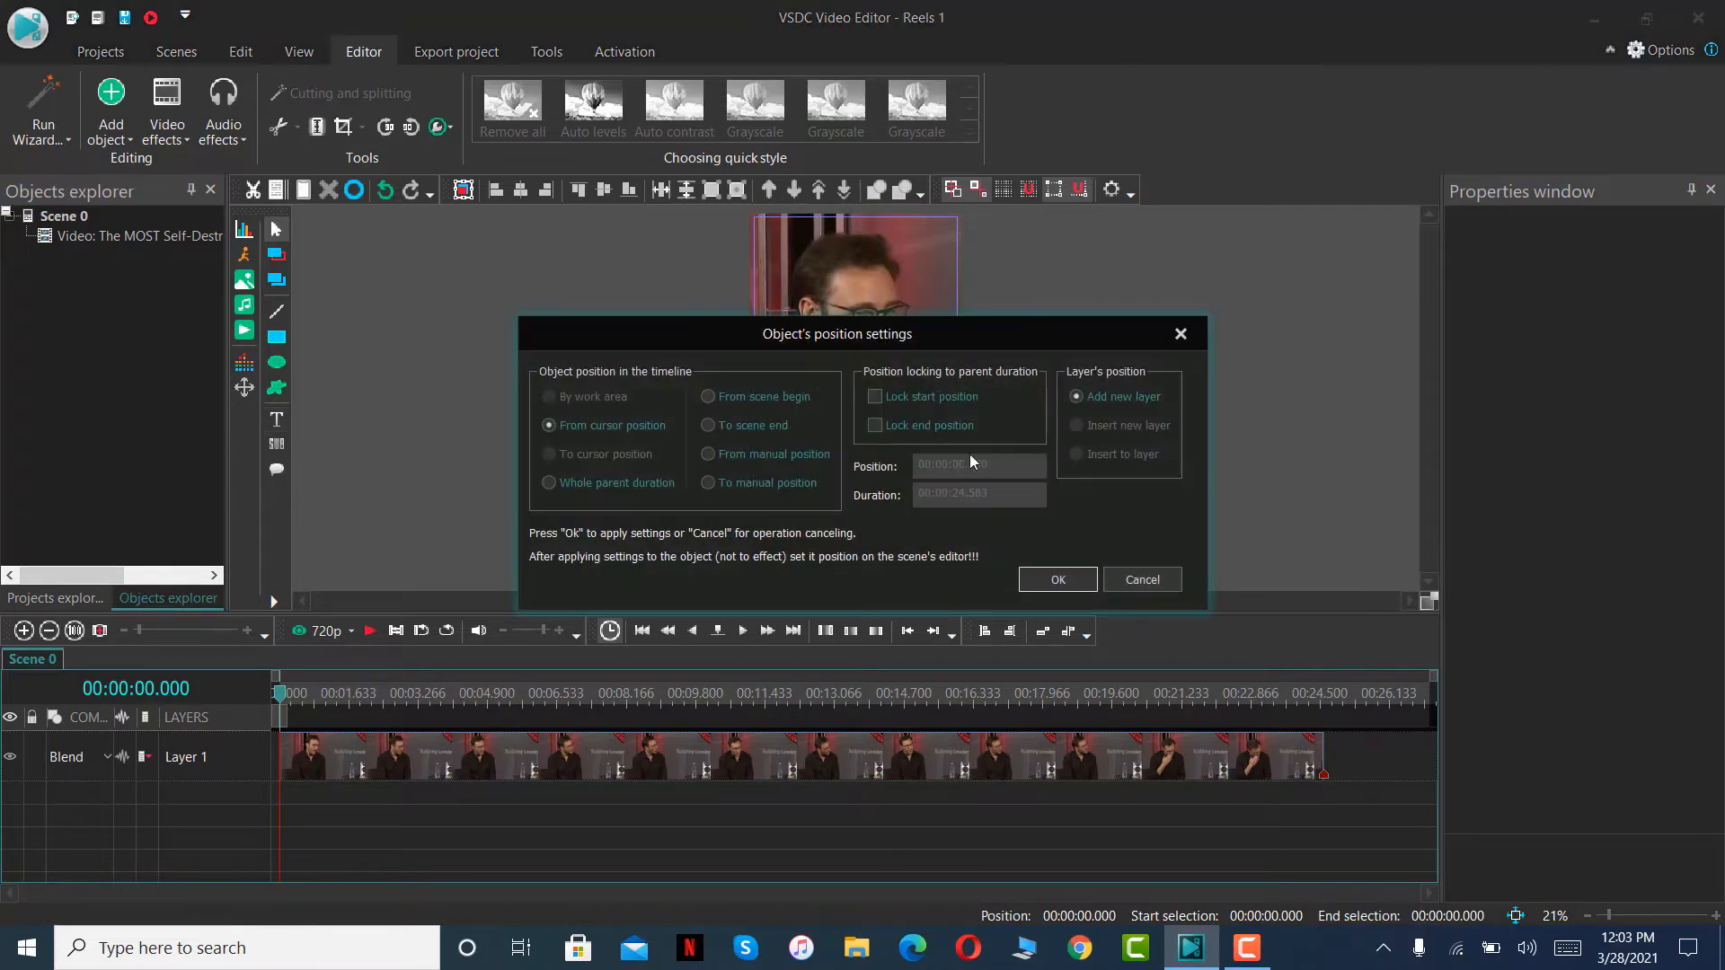
{"action": "left_click", "coordinate": [1027, 580]}
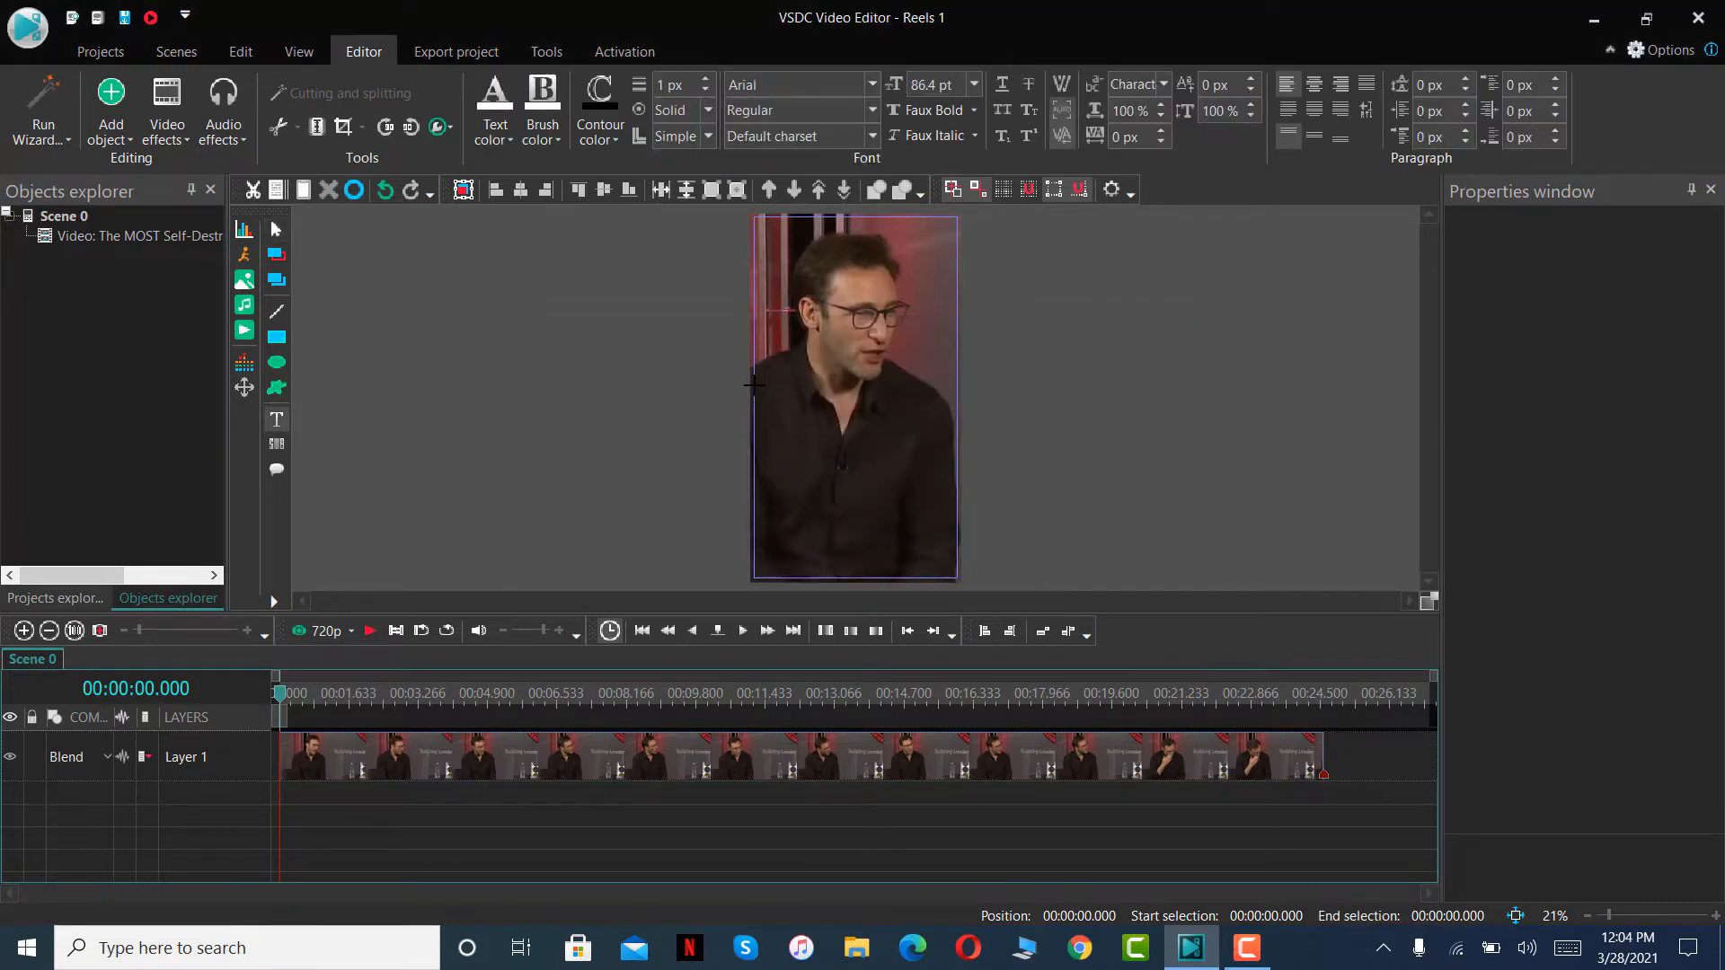
{"action": "left_click_drag", "start_coordinate": [753, 384], "coordinate": [957, 424]}
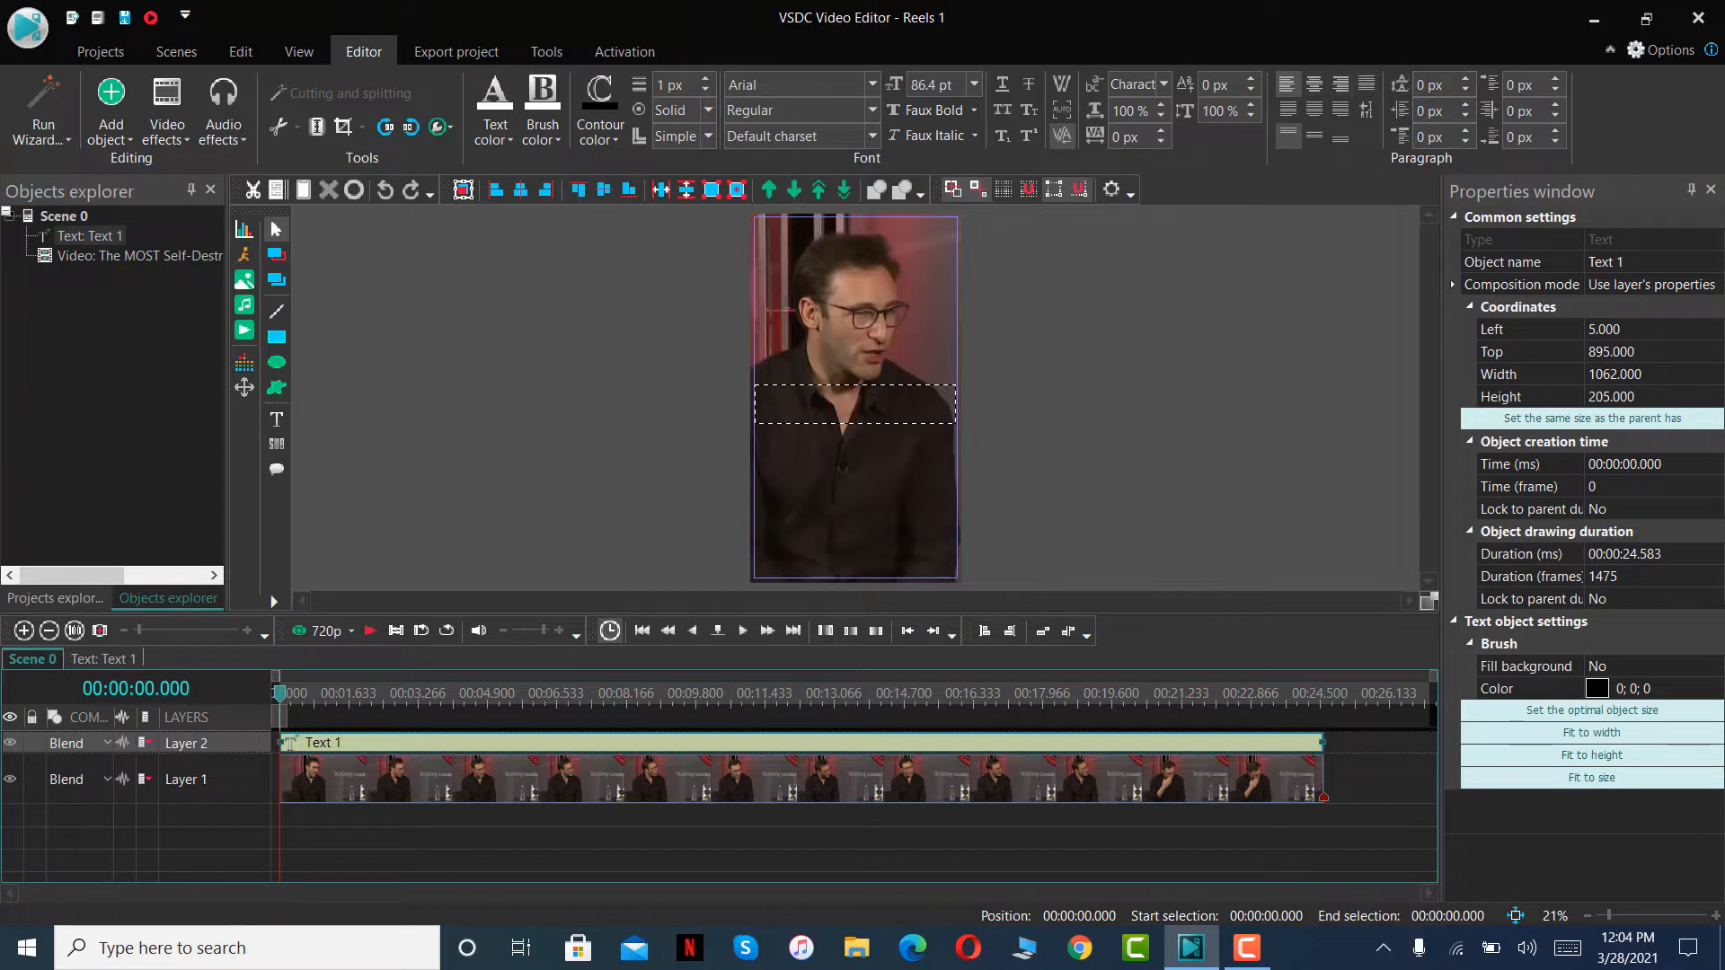
- Centre the new text object's paragraph horizontally and vertically, with the last line justified to the centre
{"action": "left_click", "coordinate": [1316, 86]}
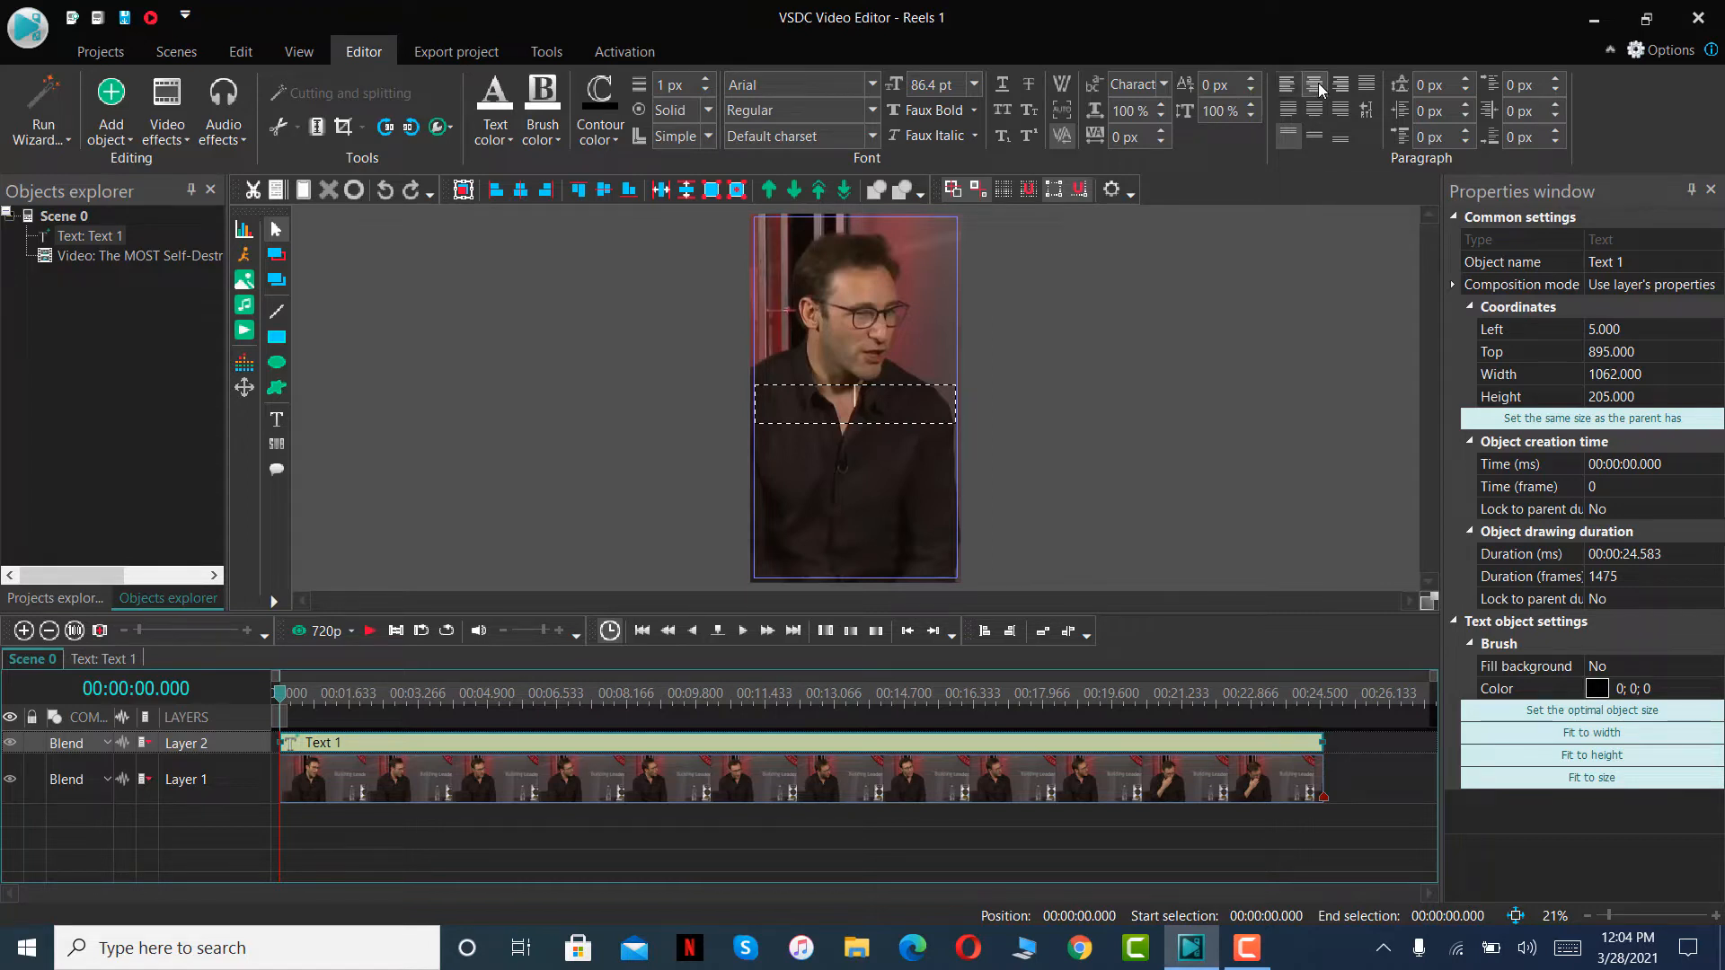
{"action": "left_click", "coordinate": [1313, 136]}
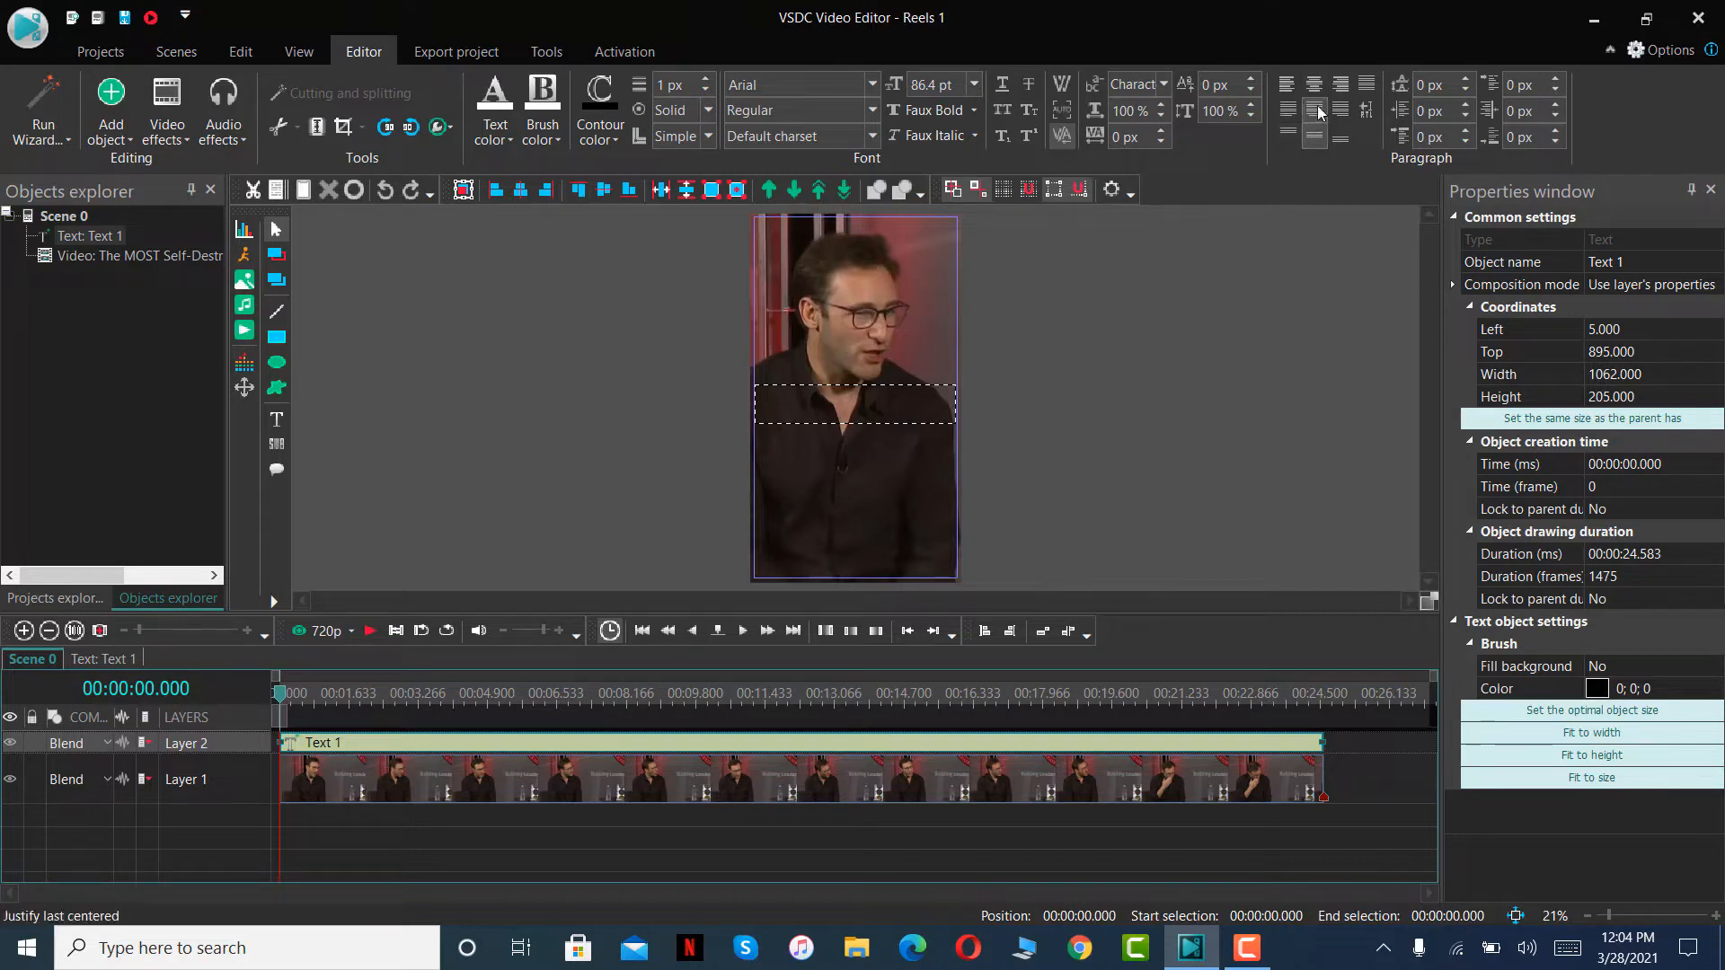
{"action": "left_click", "coordinate": [1314, 104]}
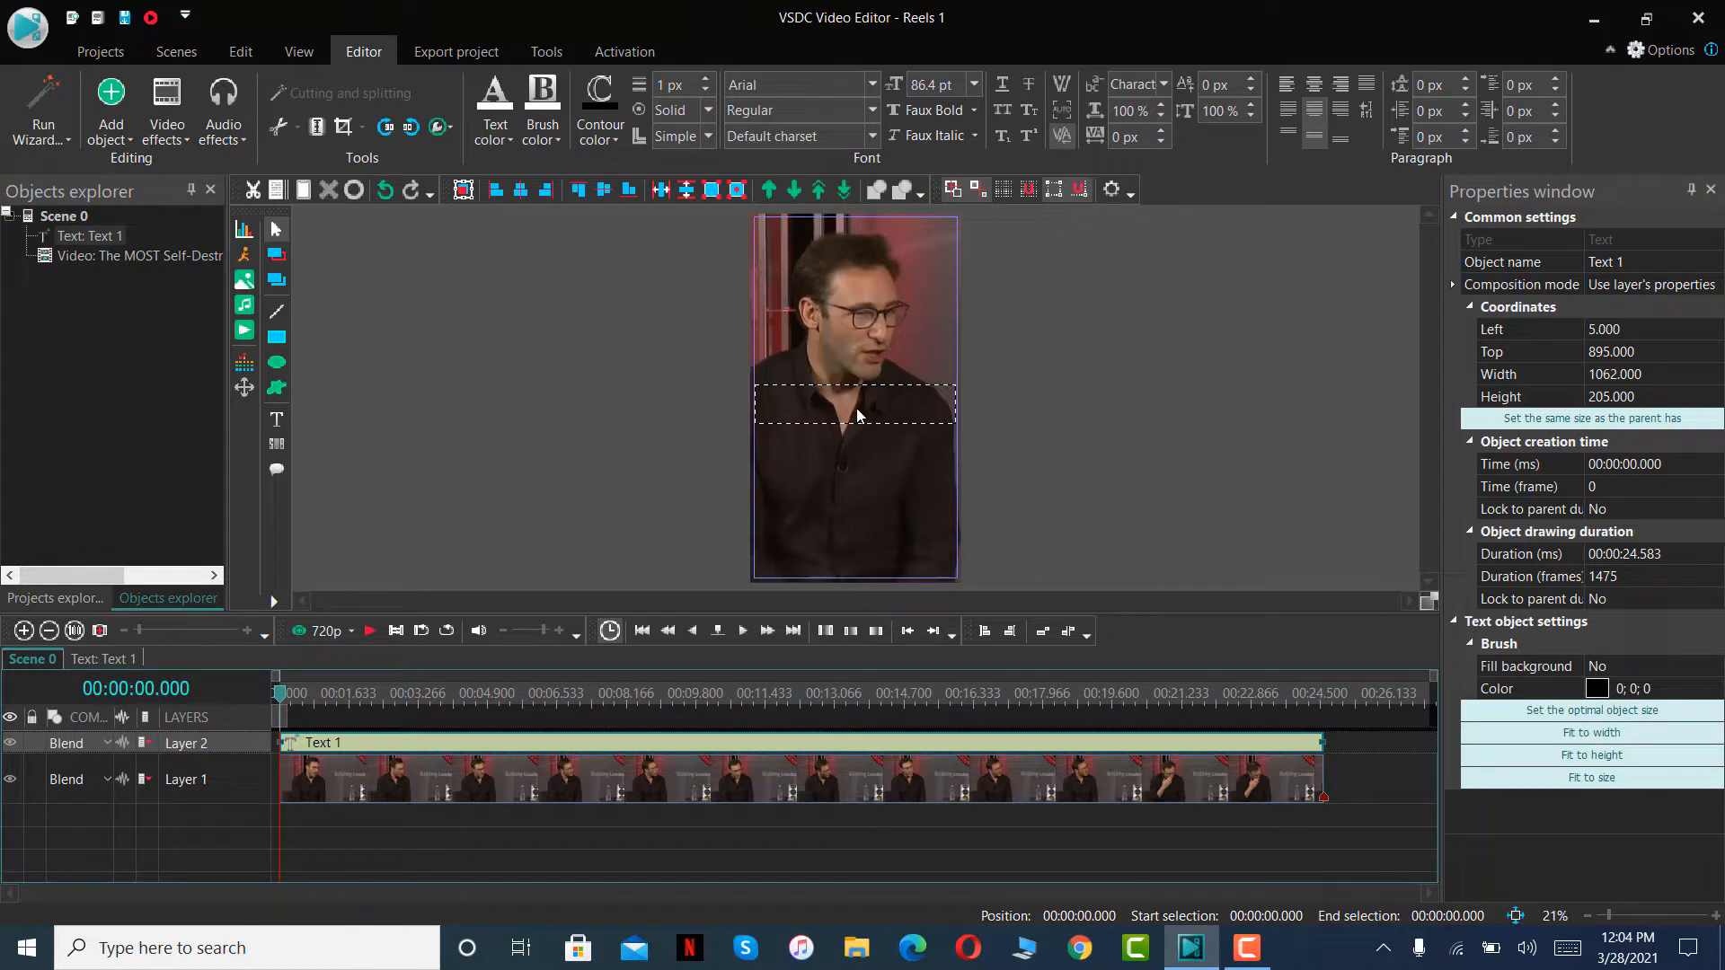
- Enter the caption LOOK HUMAN in capitals in the text box
{"action": "type", "text": "LOOK HUMAN"}
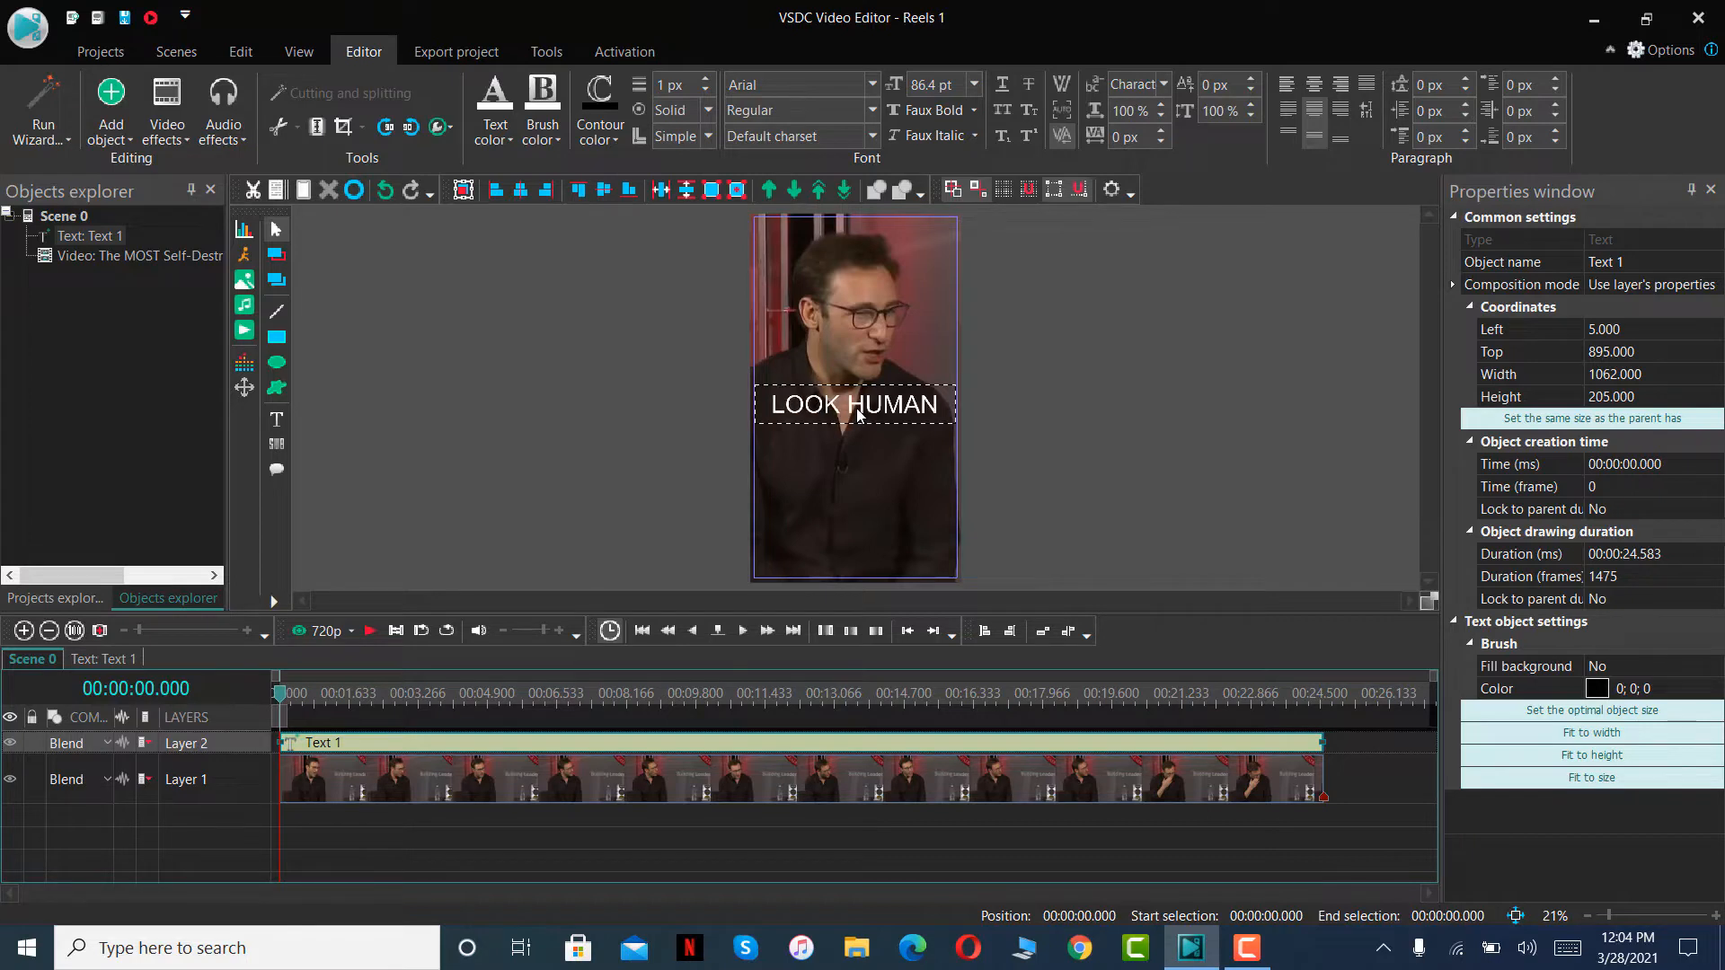
- Try to set the font size to 50 without selecting the LOOK HUMAN text
{"action": "left_click", "coordinate": [956, 87]}
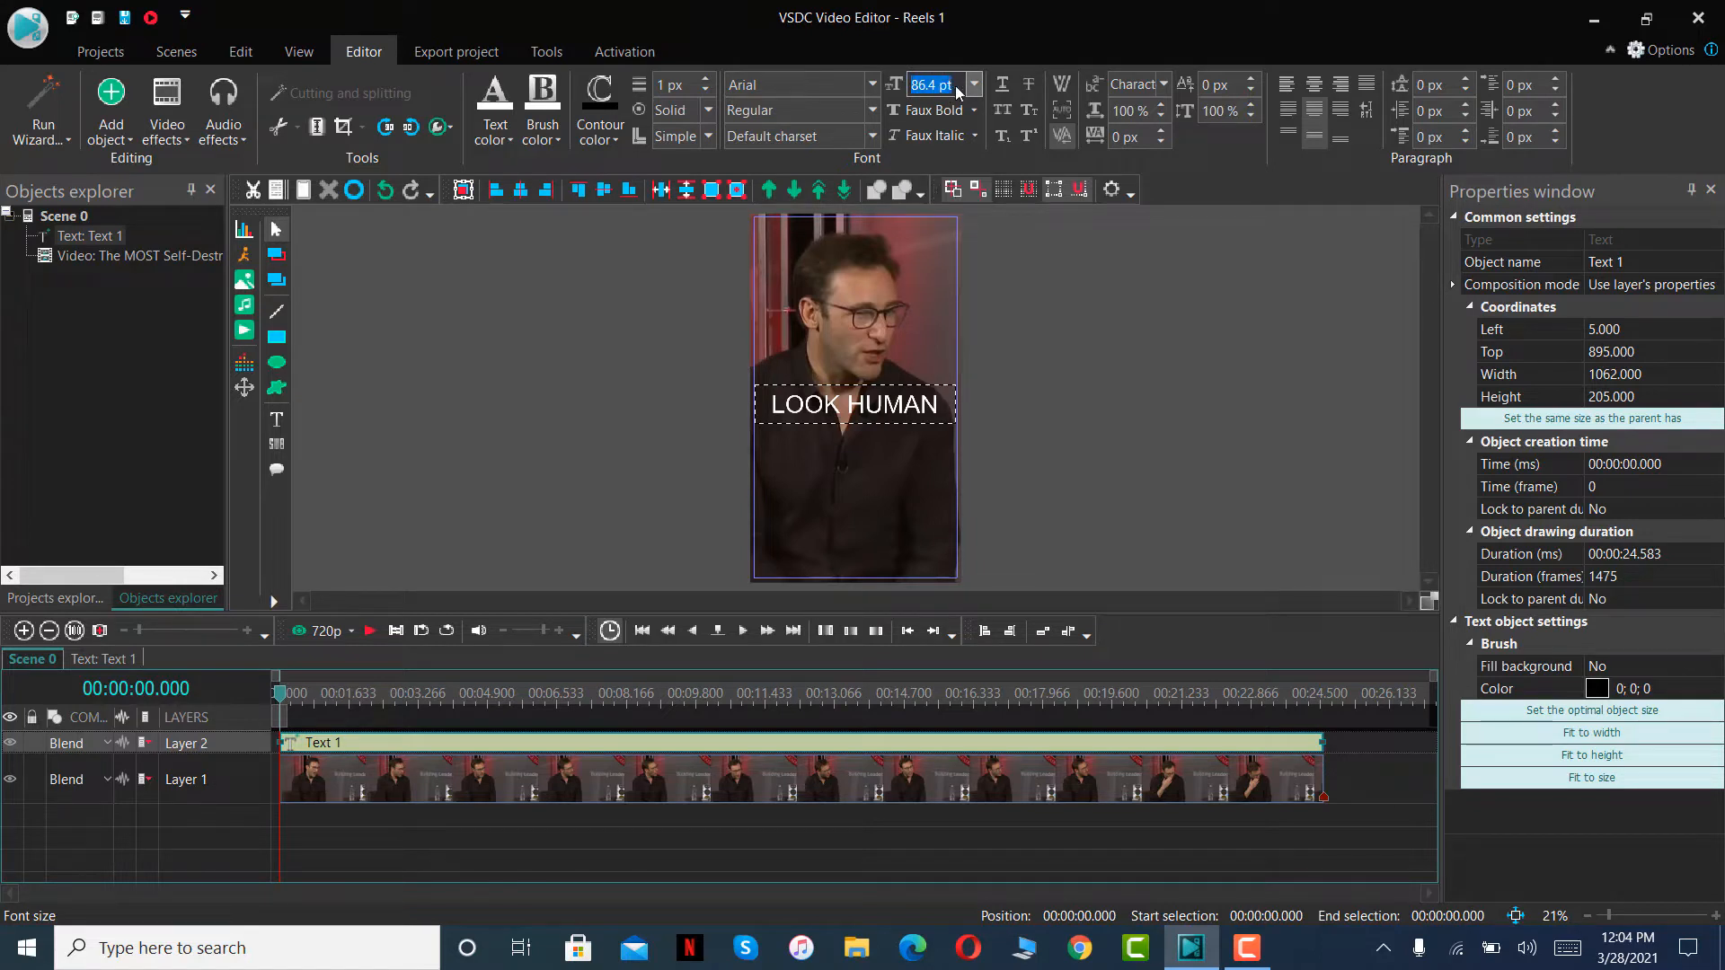
{"action": "type", "text": "5."}
{"action": "type", "text": "0"}
{"action": "key", "text": "Return"}
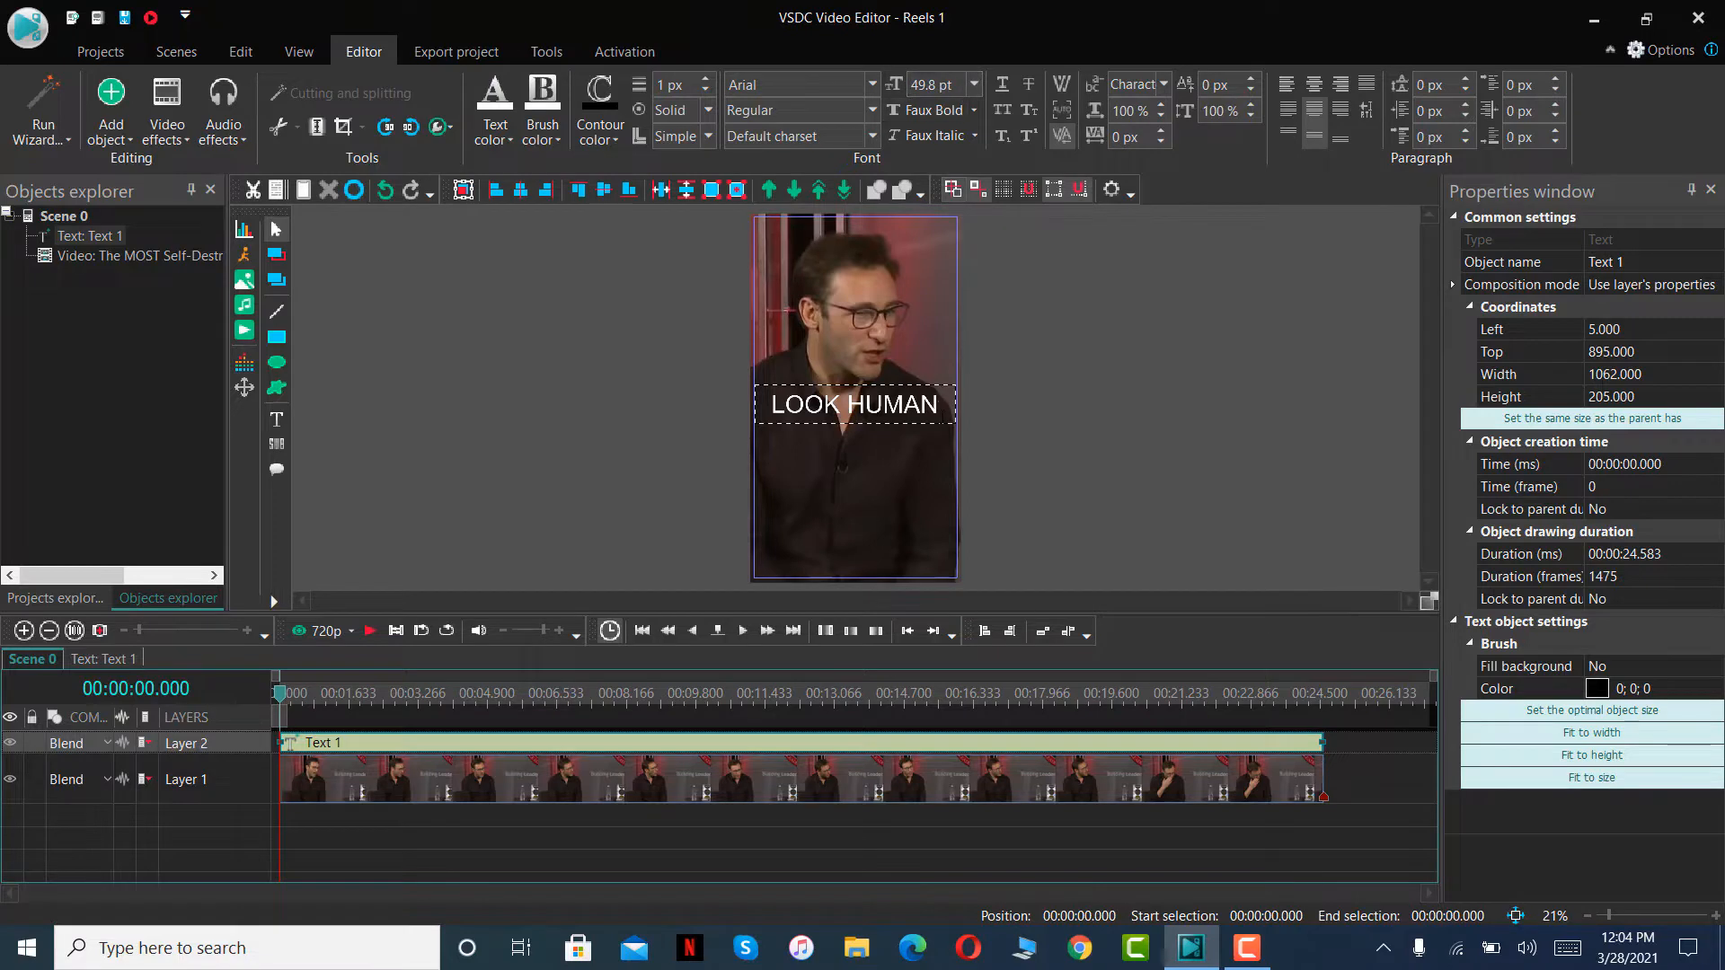
- Set the whole LOOK HUMAN text to size 50 and extend the caption to LOOK HUMAN BEINGS
{"action": "left_click_drag", "start_coordinate": [940, 406], "coordinate": [768, 406]}
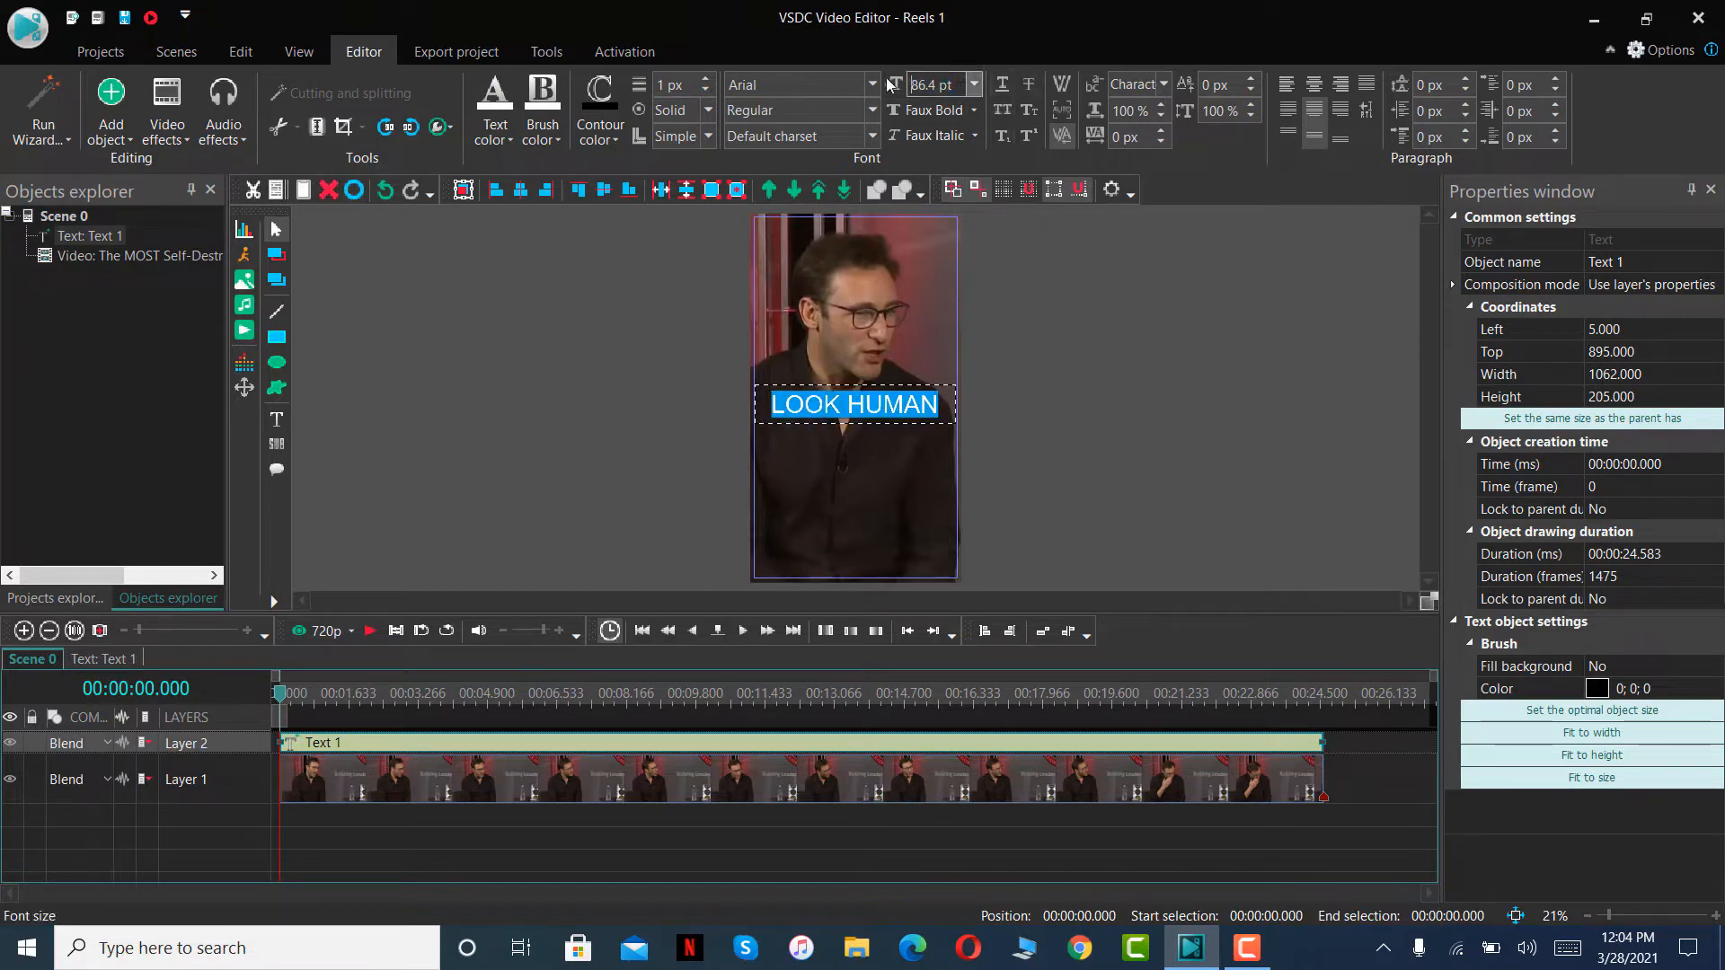
{"action": "left_click", "coordinate": [972, 84]}
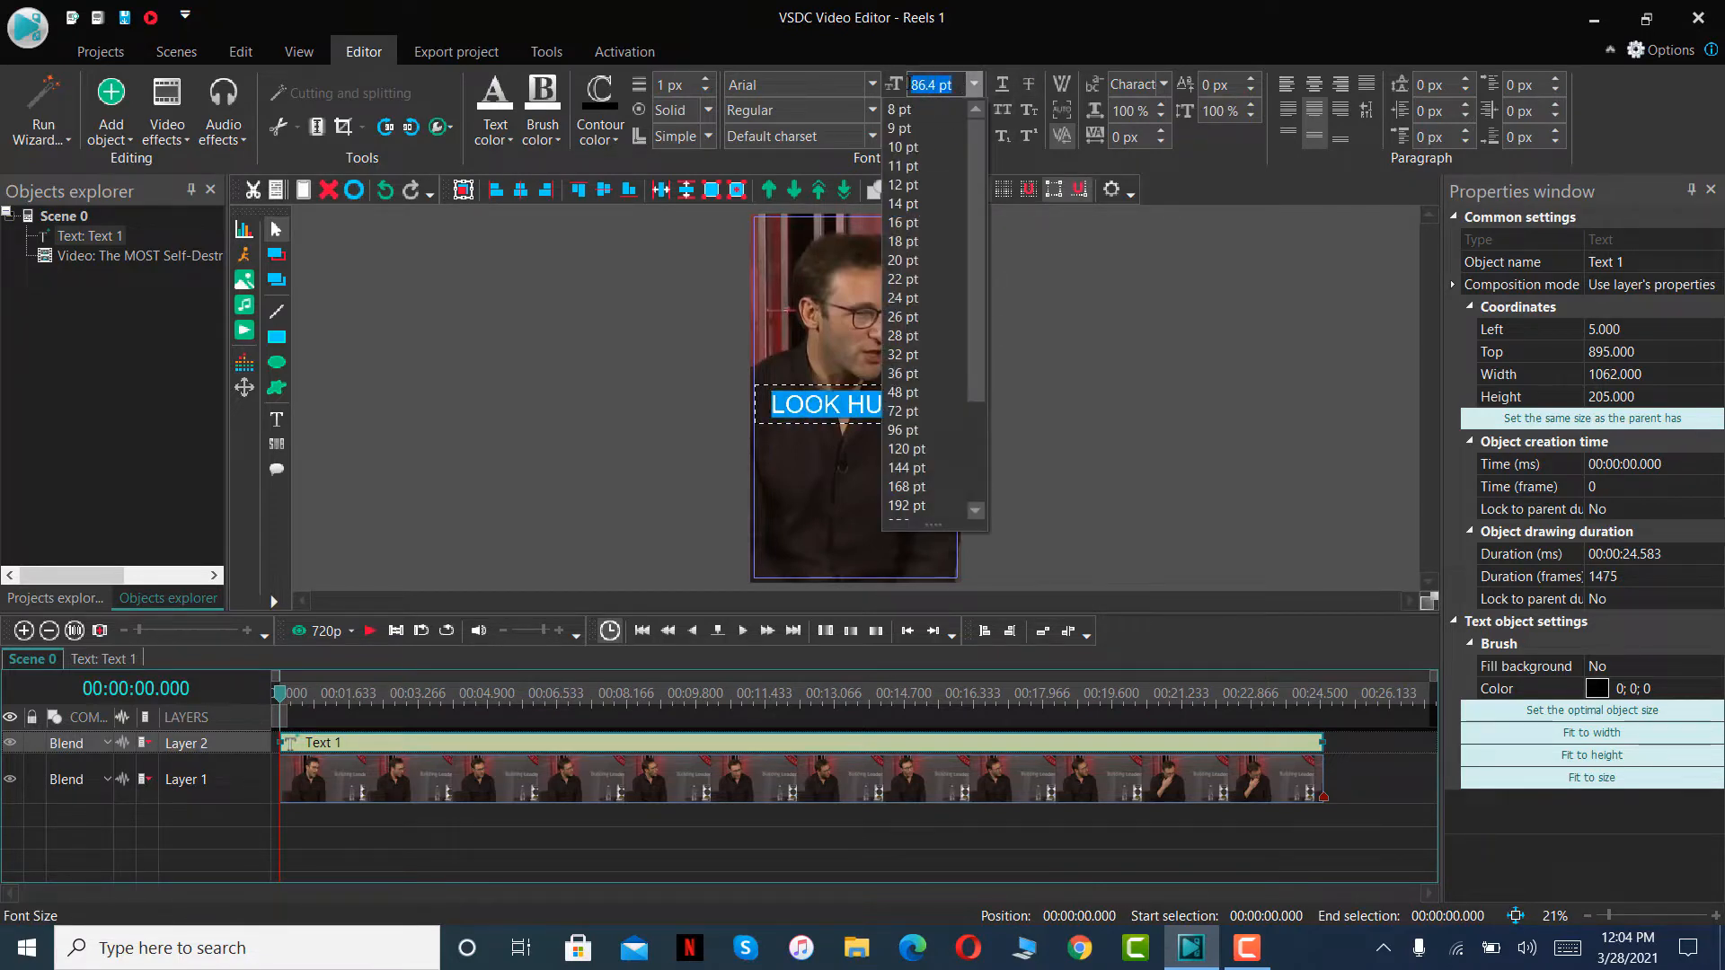
{"action": "type", "text": "50"}
{"action": "key", "text": "Return"}
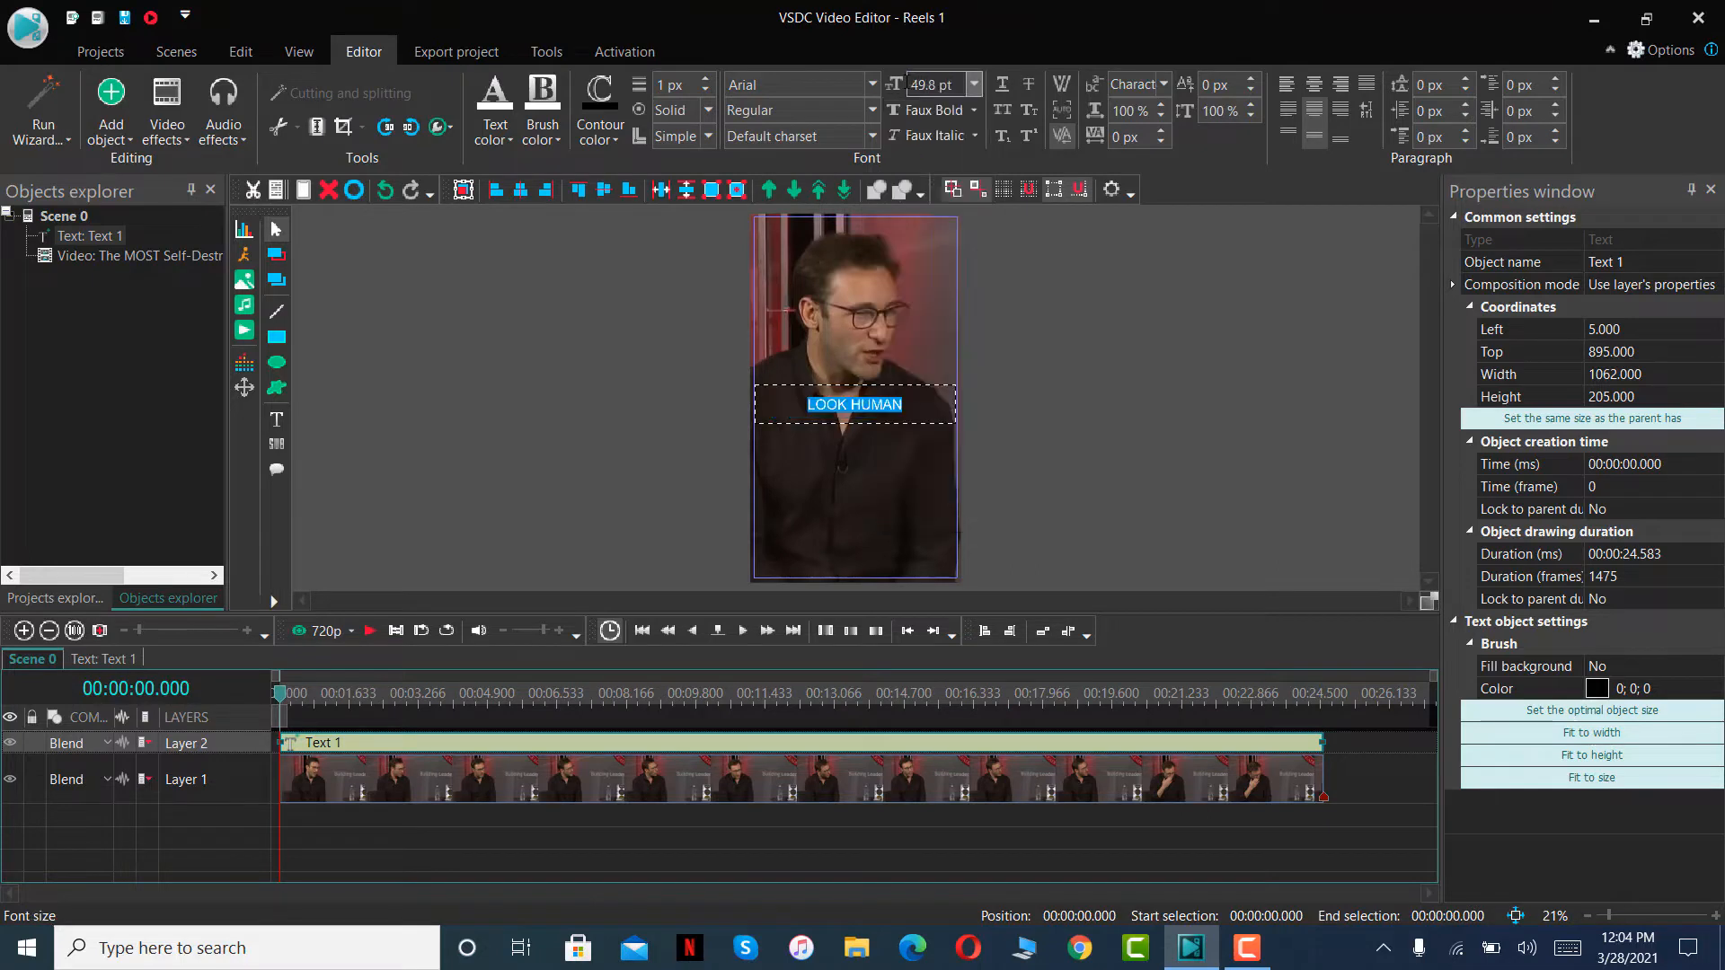
{"action": "left_click", "coordinate": [913, 415]}
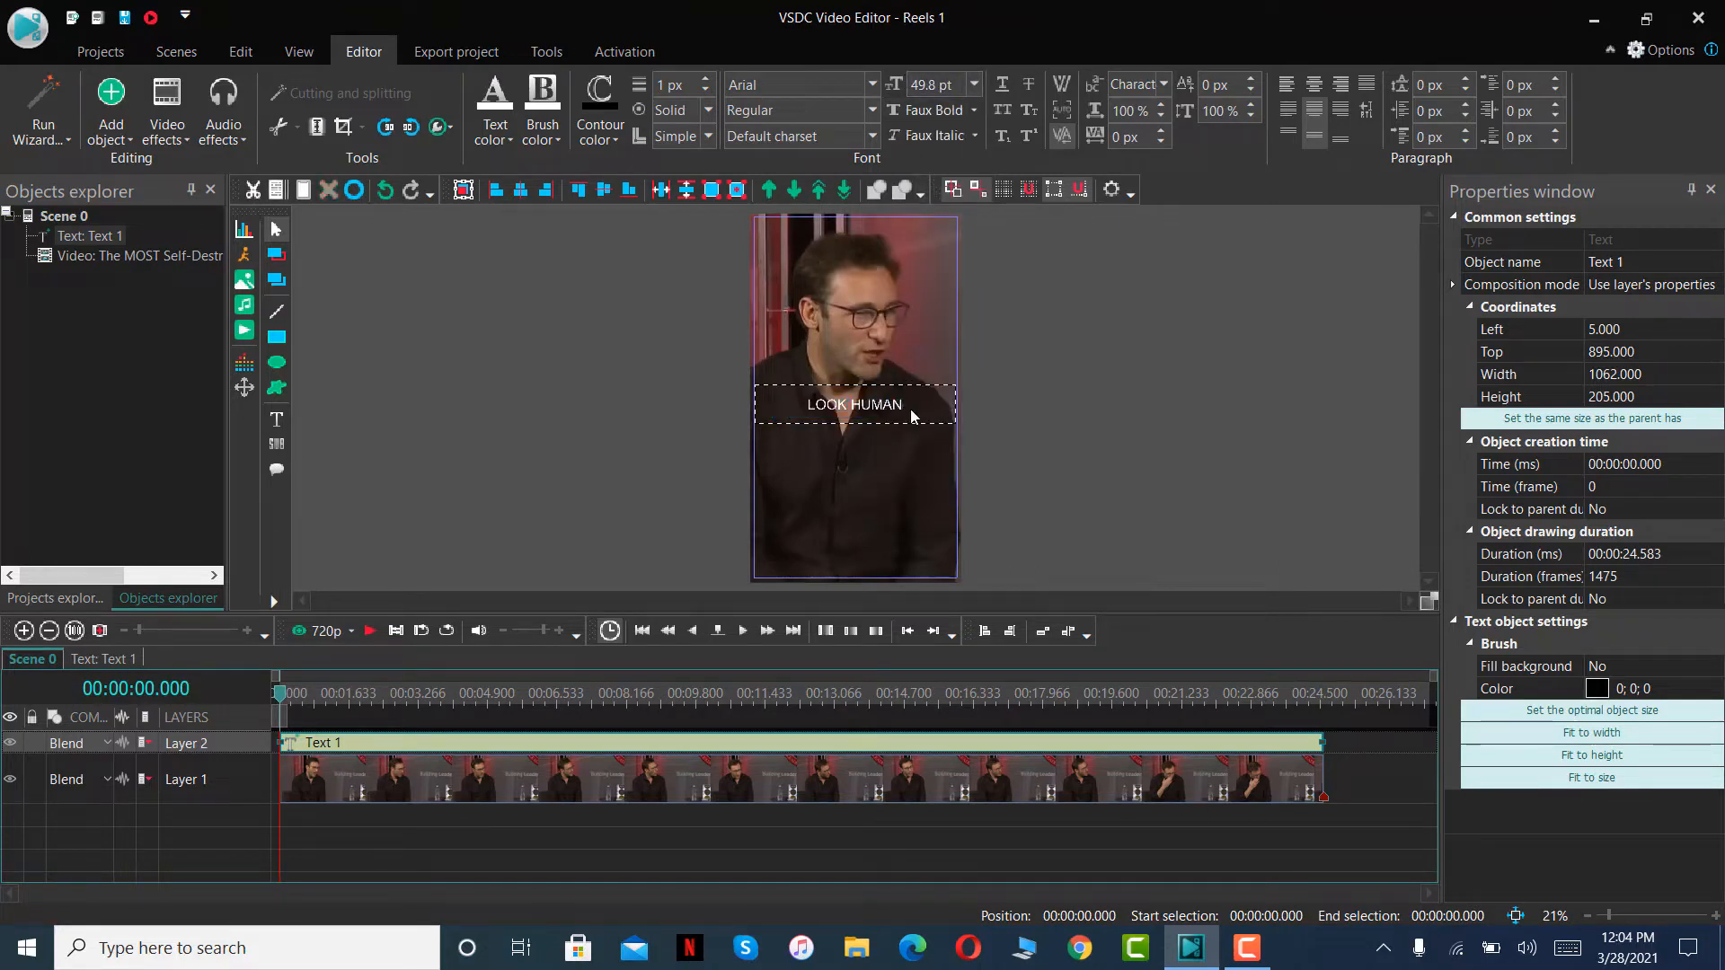
{"action": "type", "text": "BEINGS"}
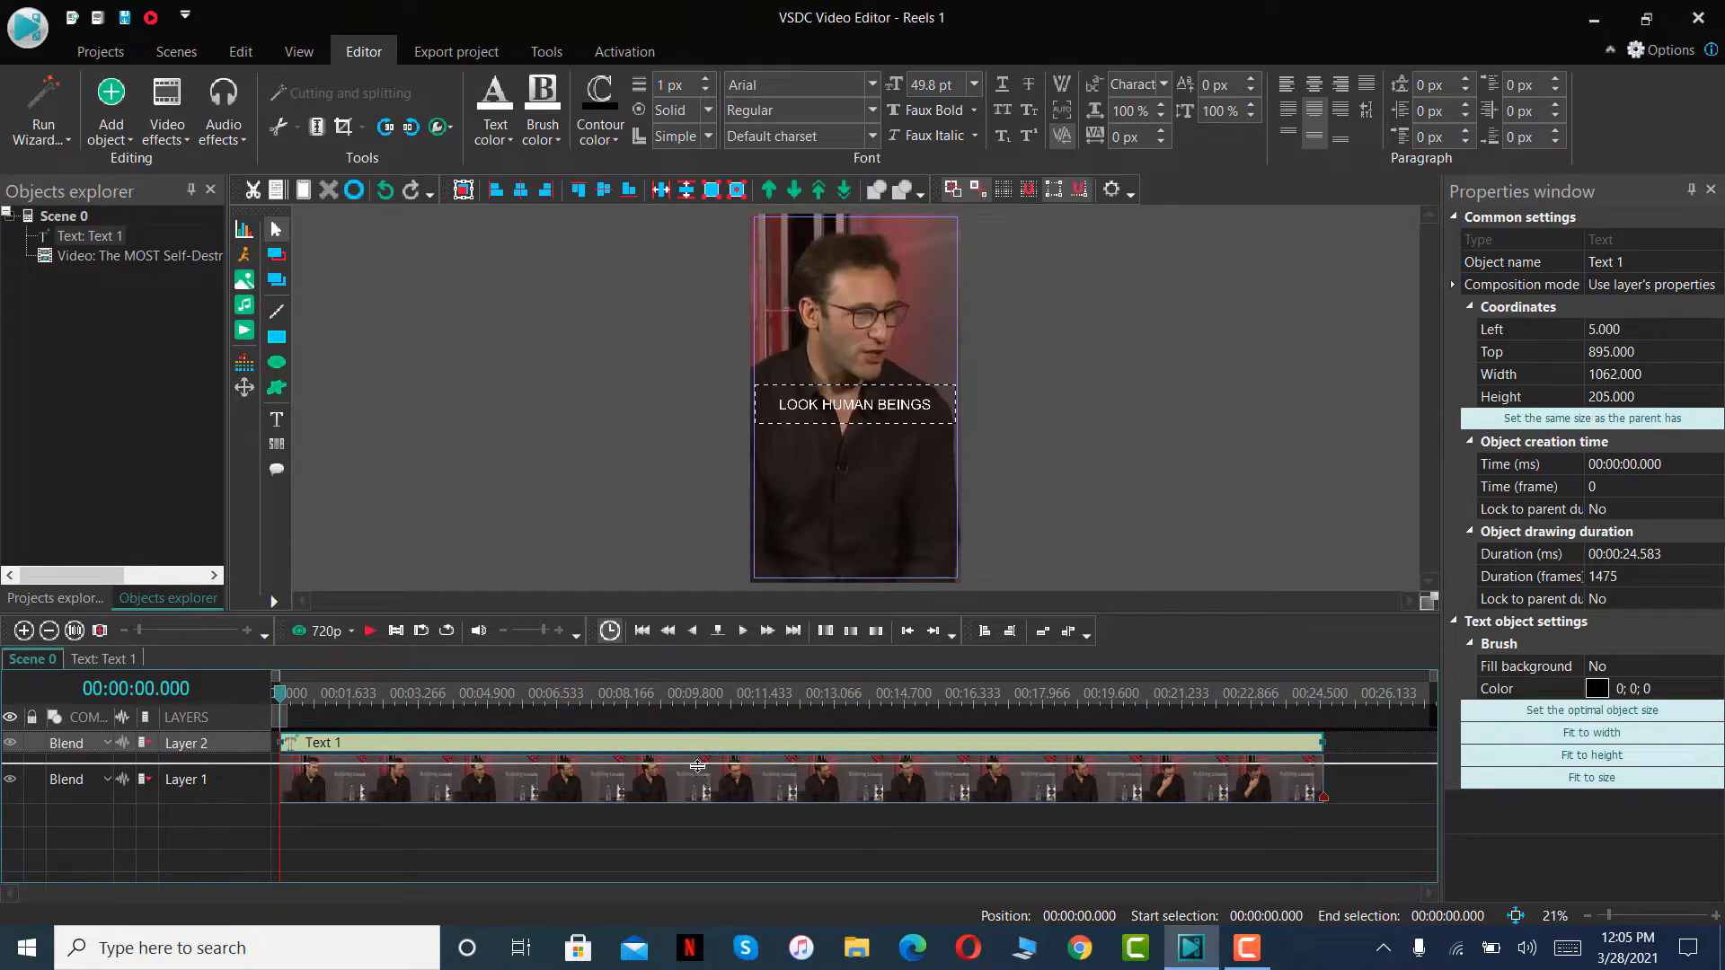
- Make the Layer 2 track taller, play the scene up to 00:00:00.950 and shorten the text clip to end there
{"action": "left_click_drag", "start_coordinate": [697, 773], "coordinate": [698, 773]}
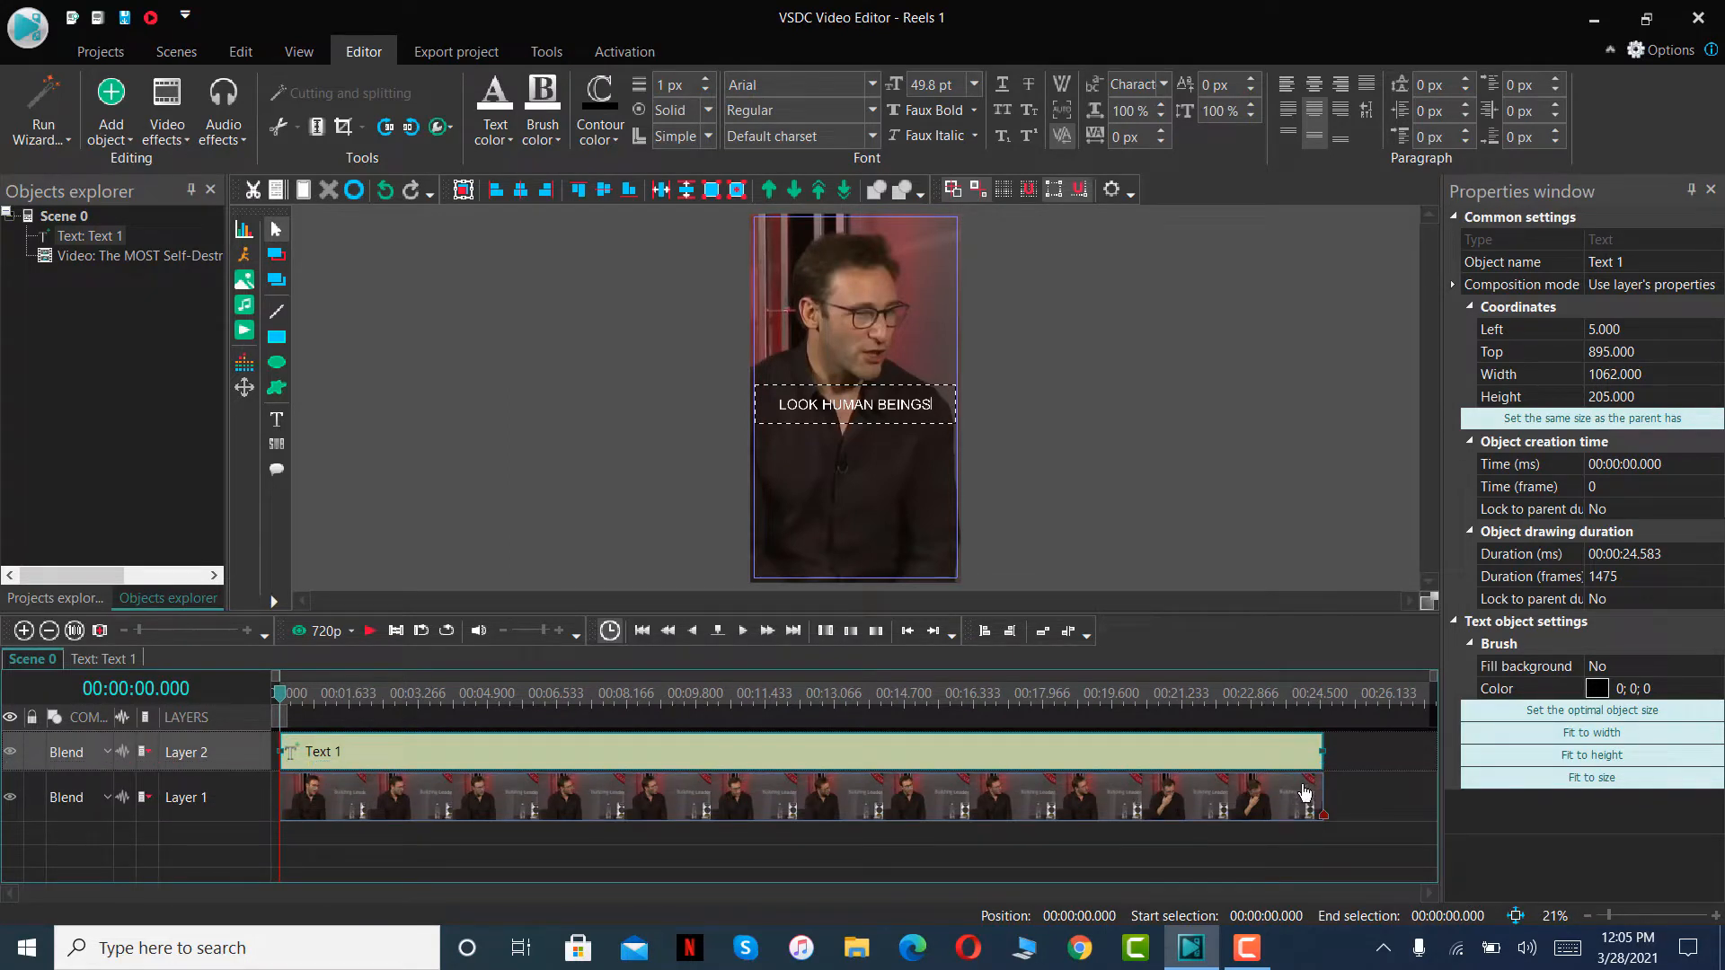
{"action": "left_click", "coordinate": [369, 631]}
{"action": "left_click", "coordinate": [340, 754]}
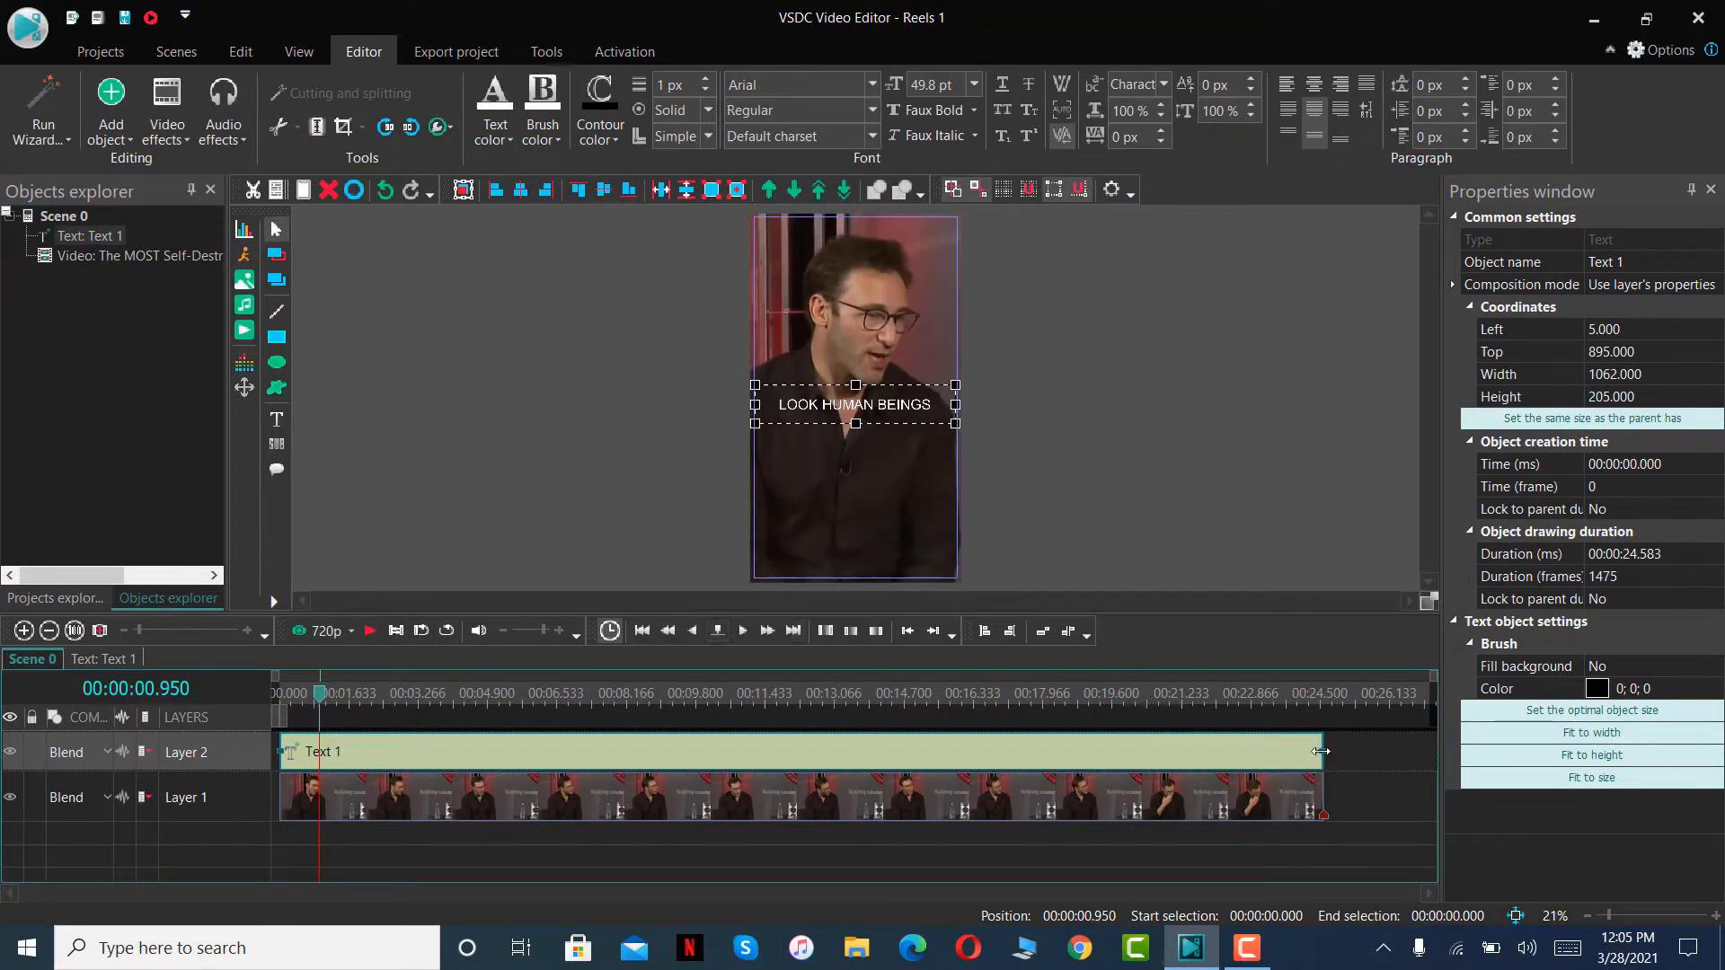
{"action": "left_click_drag", "start_coordinate": [1320, 751], "coordinate": [319, 759]}
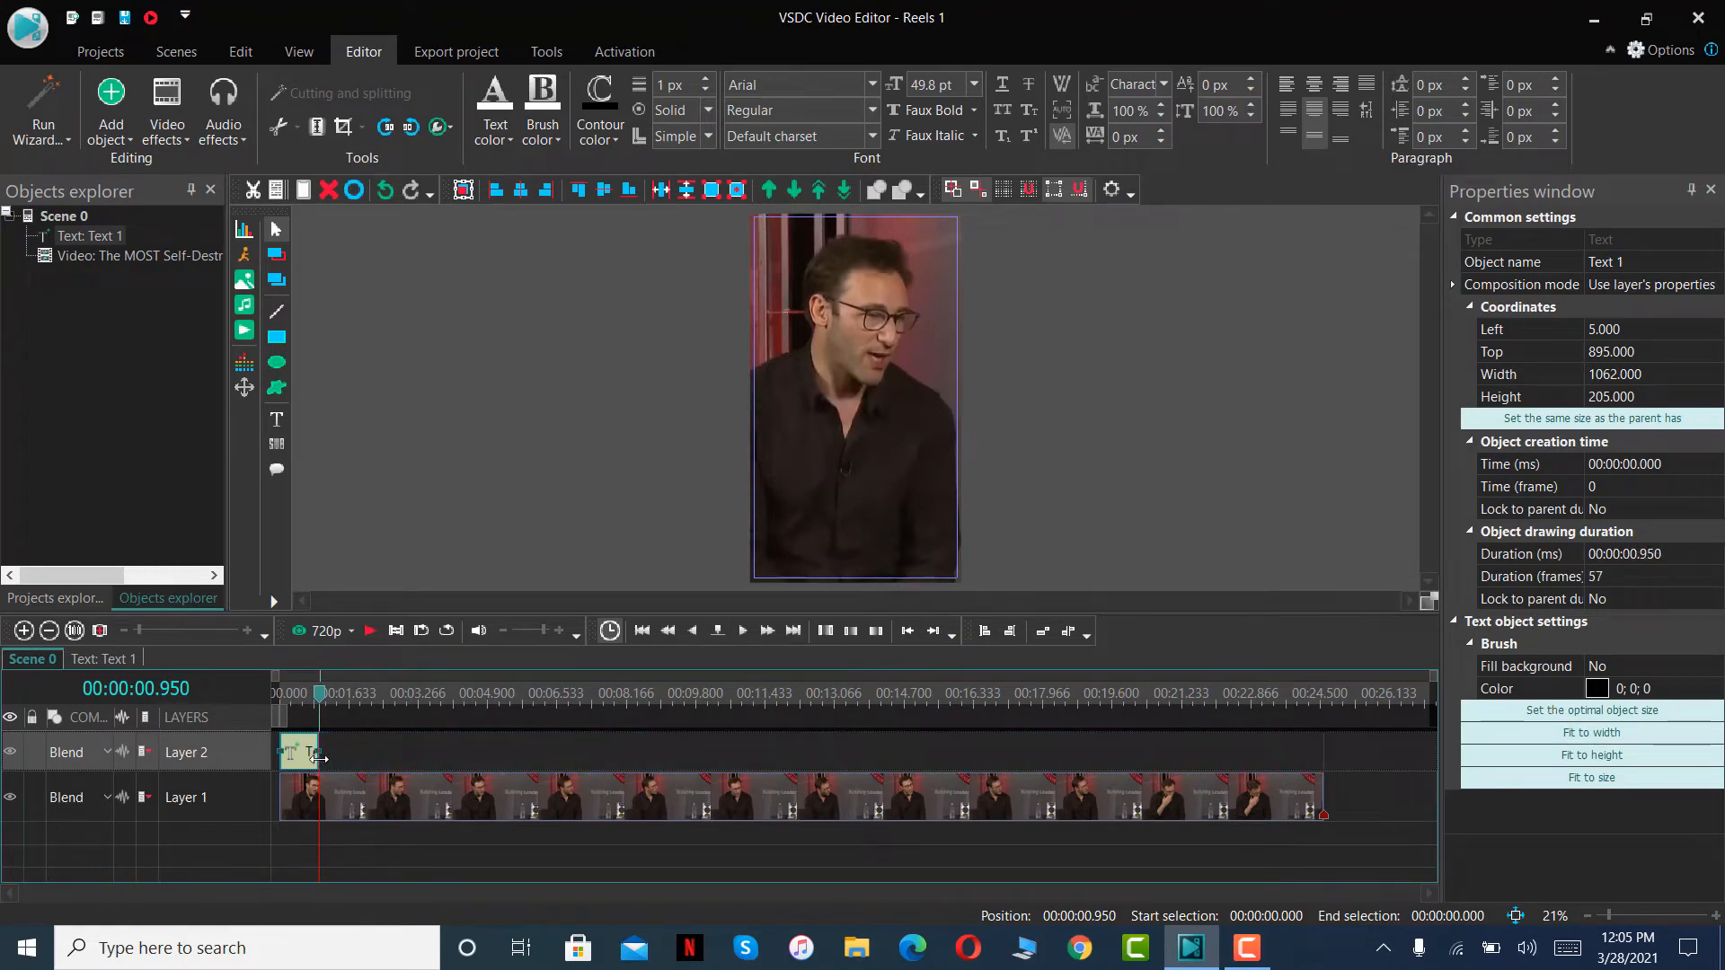
- Move the playhead back to 00:00:00.550 inside the text clip and open the LOOK HUMAN BEINGS caption for editing
{"action": "left_click_drag", "start_coordinate": [322, 701], "coordinate": [302, 696]}
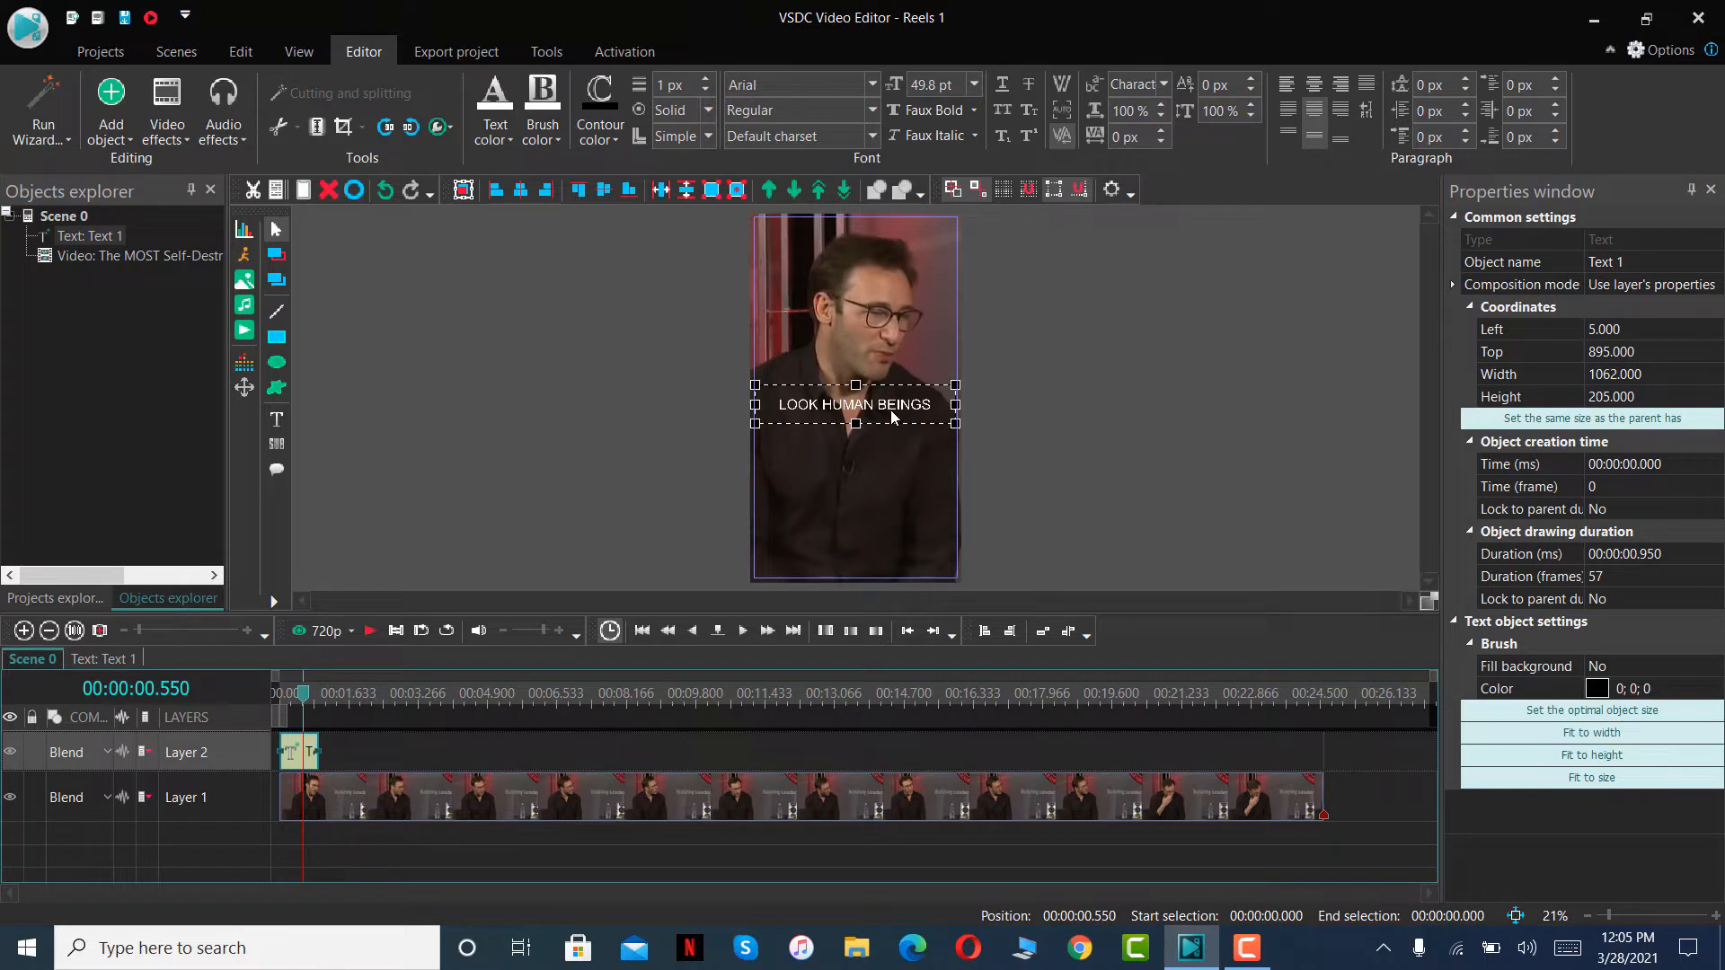
{"action": "left_click", "coordinate": [276, 418]}
{"action": "double_click", "coordinate": [907, 402]}
{"action": "left_click", "coordinate": [930, 404]}
- Try the Segoe UI Black font on all but the first letter of the caption and undo the font change
{"action": "left_click_drag", "start_coordinate": [930, 404], "coordinate": [784, 405]}
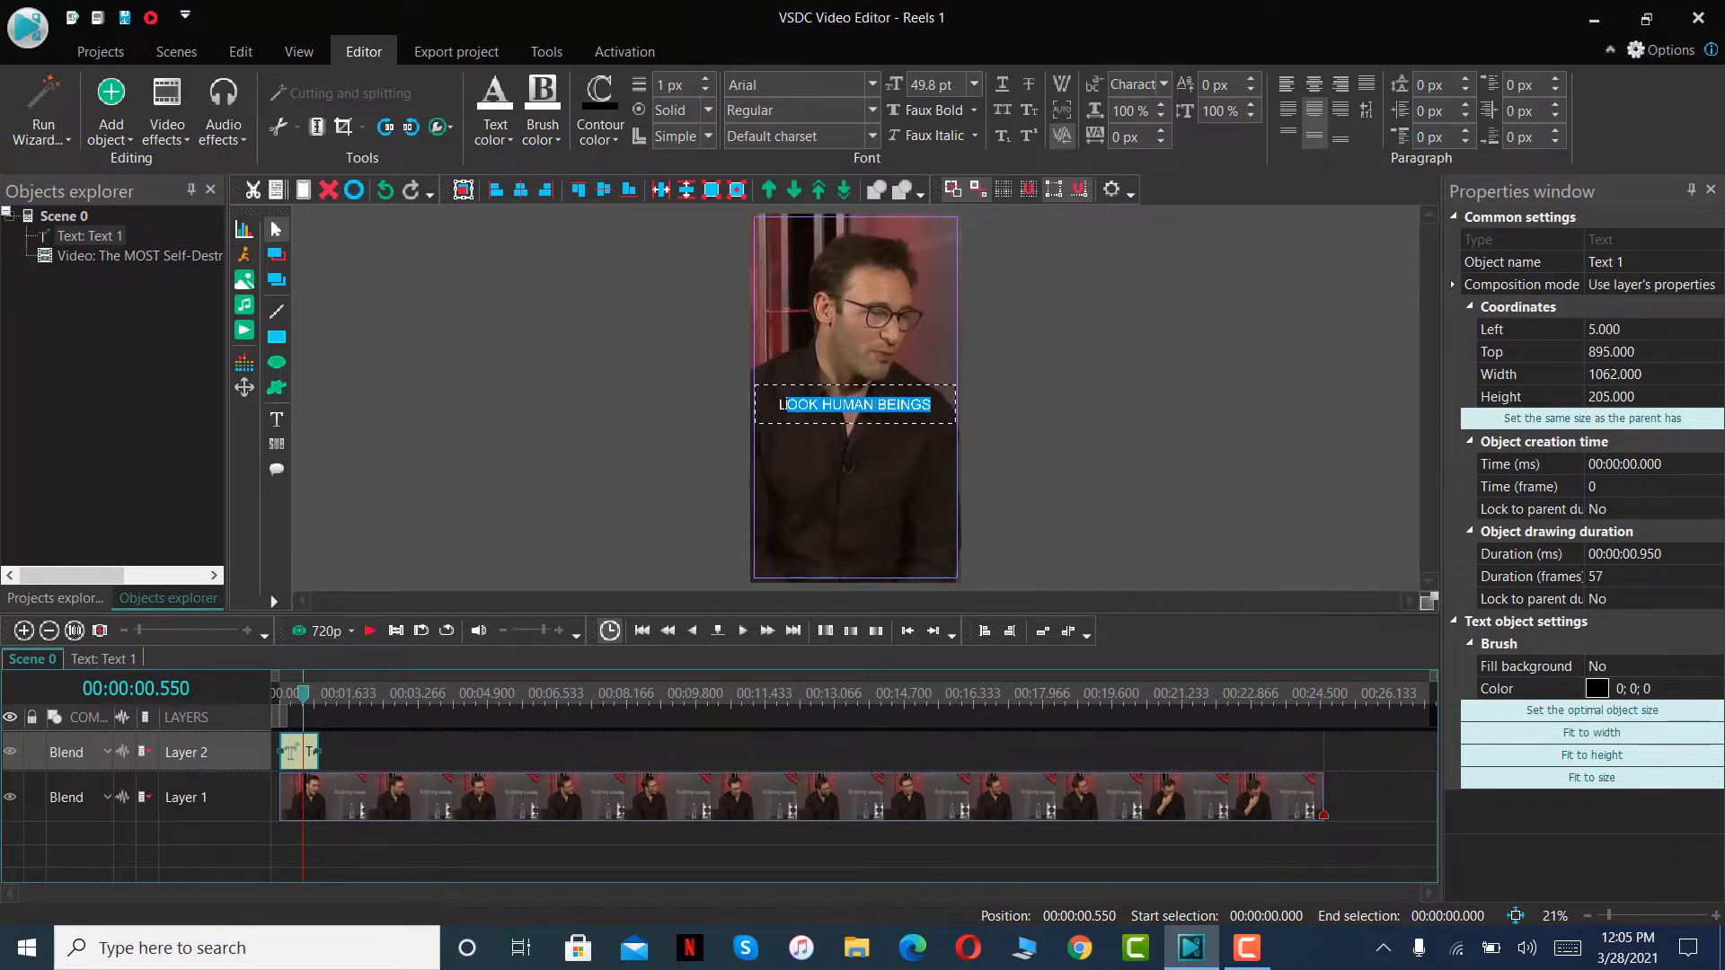
{"action": "left_click", "coordinate": [870, 85]}
{"action": "type", "text": "Segoe UI Black"}
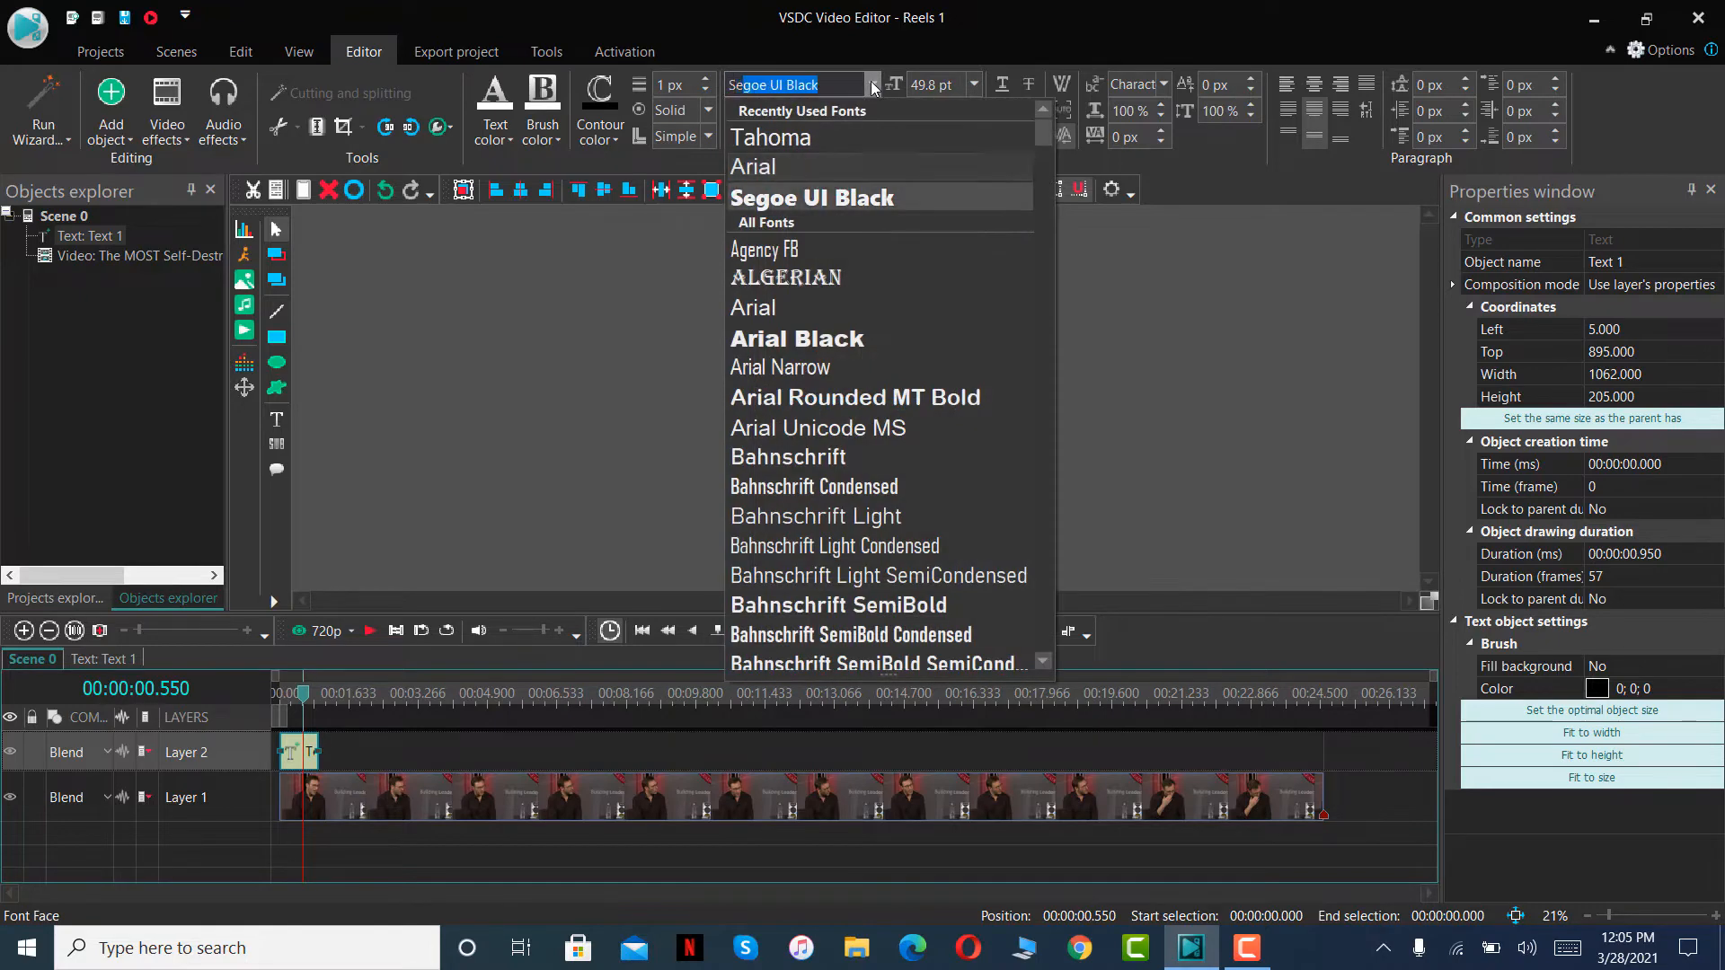
{"action": "key", "text": "Return"}
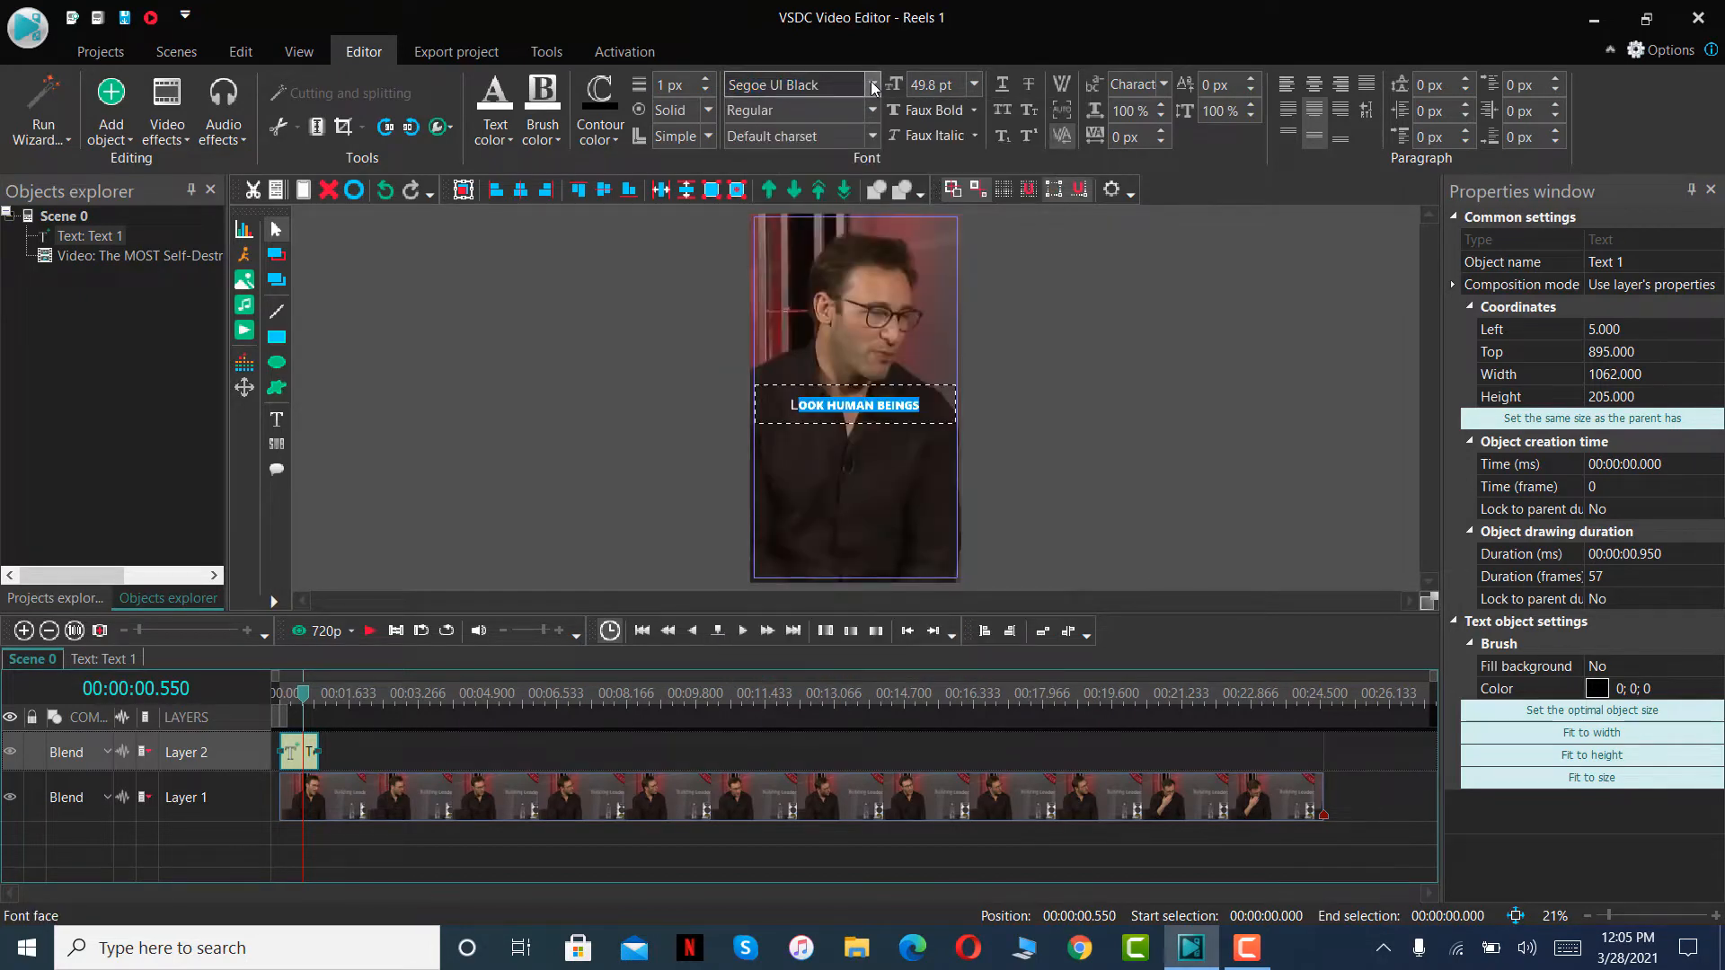
{"action": "key", "text": "ctrl+z"}
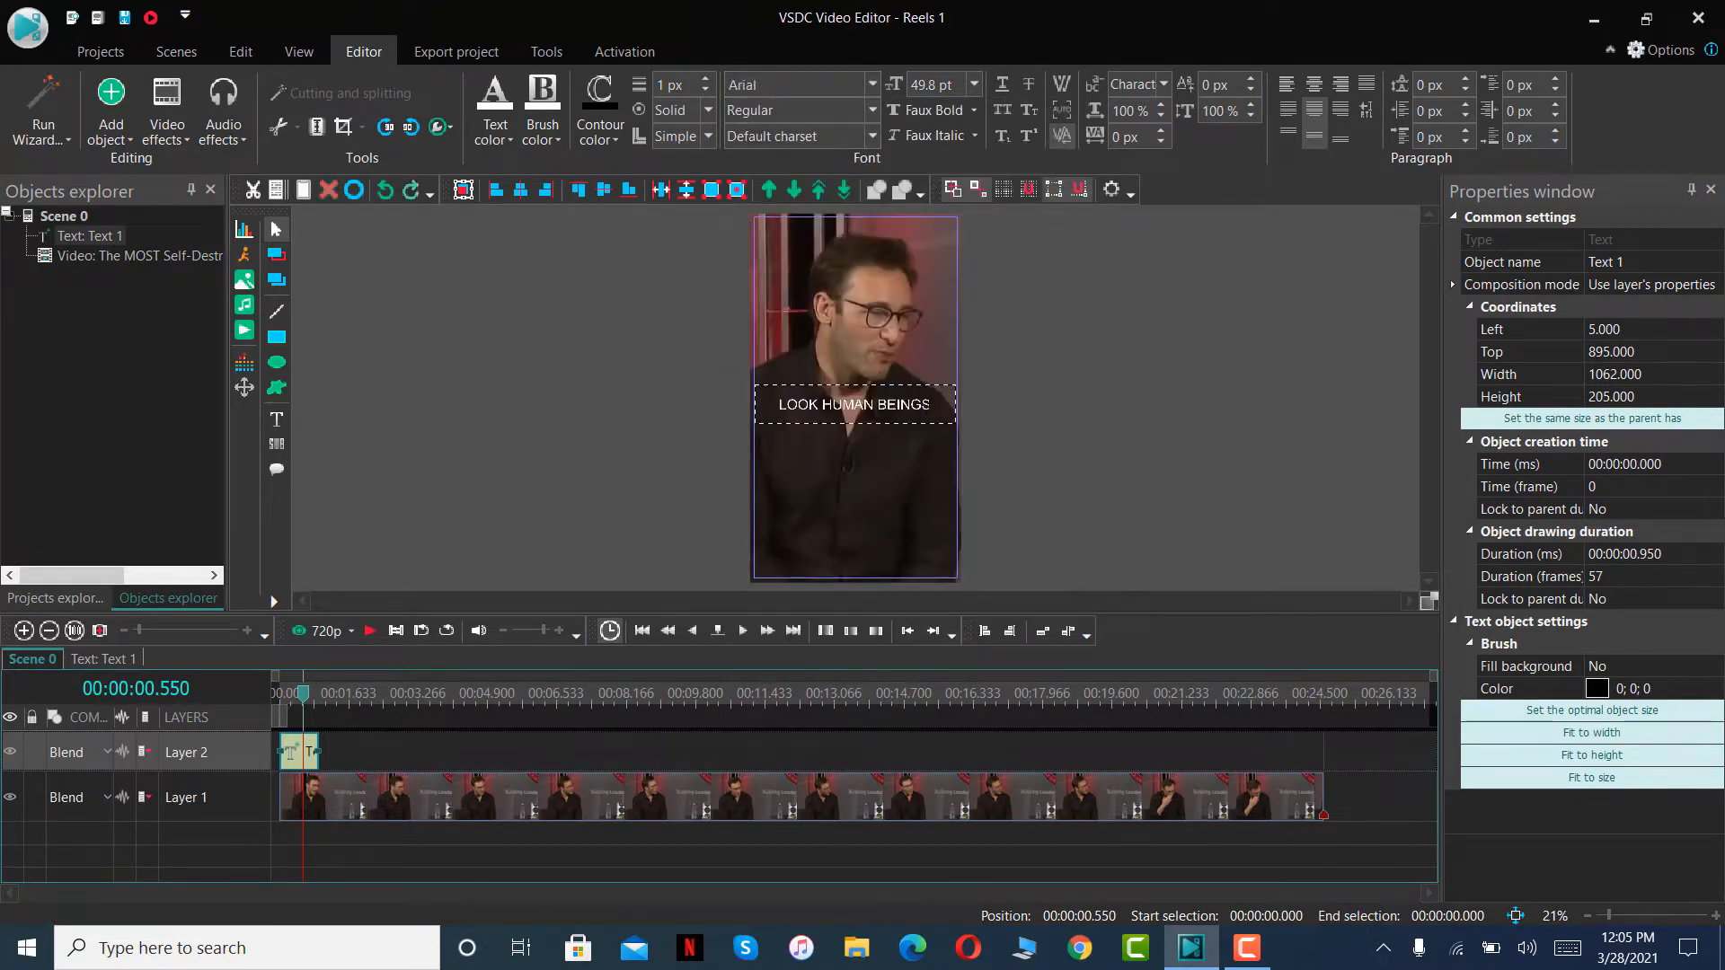
- Change the font of the entire LOOK HUMAN BEINGS caption to Segoe UI Black and leave text editing
{"action": "key", "text": "ctrl+a"}
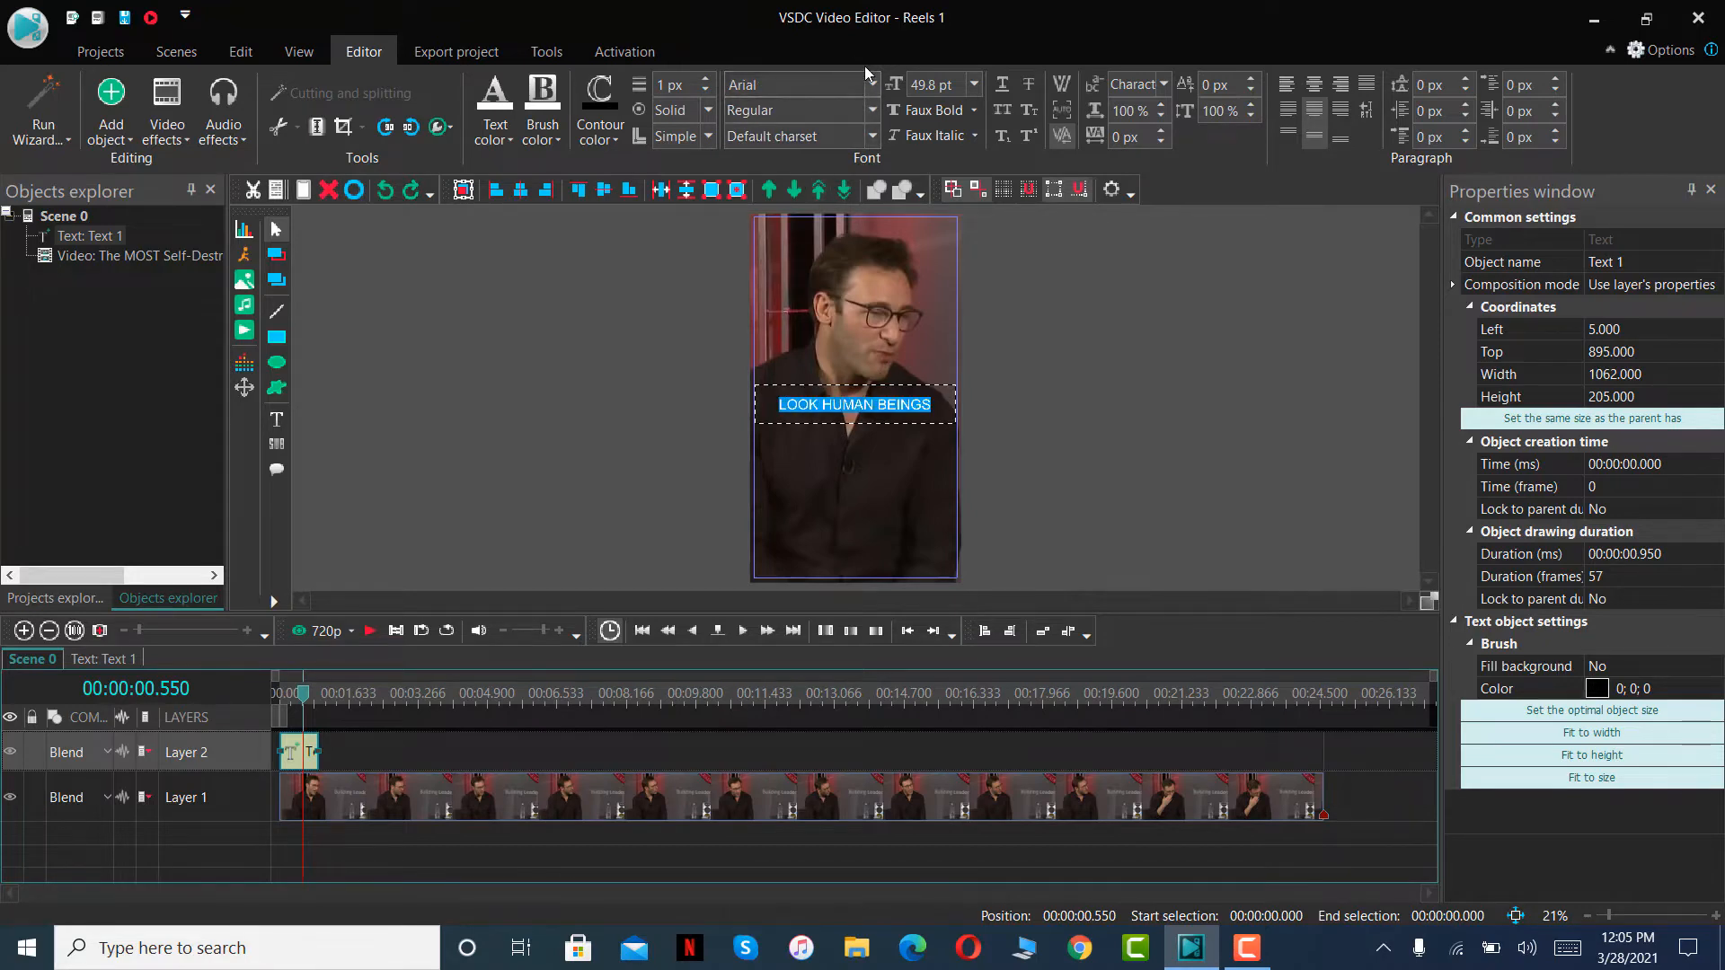
{"action": "left_click", "coordinate": [871, 84]}
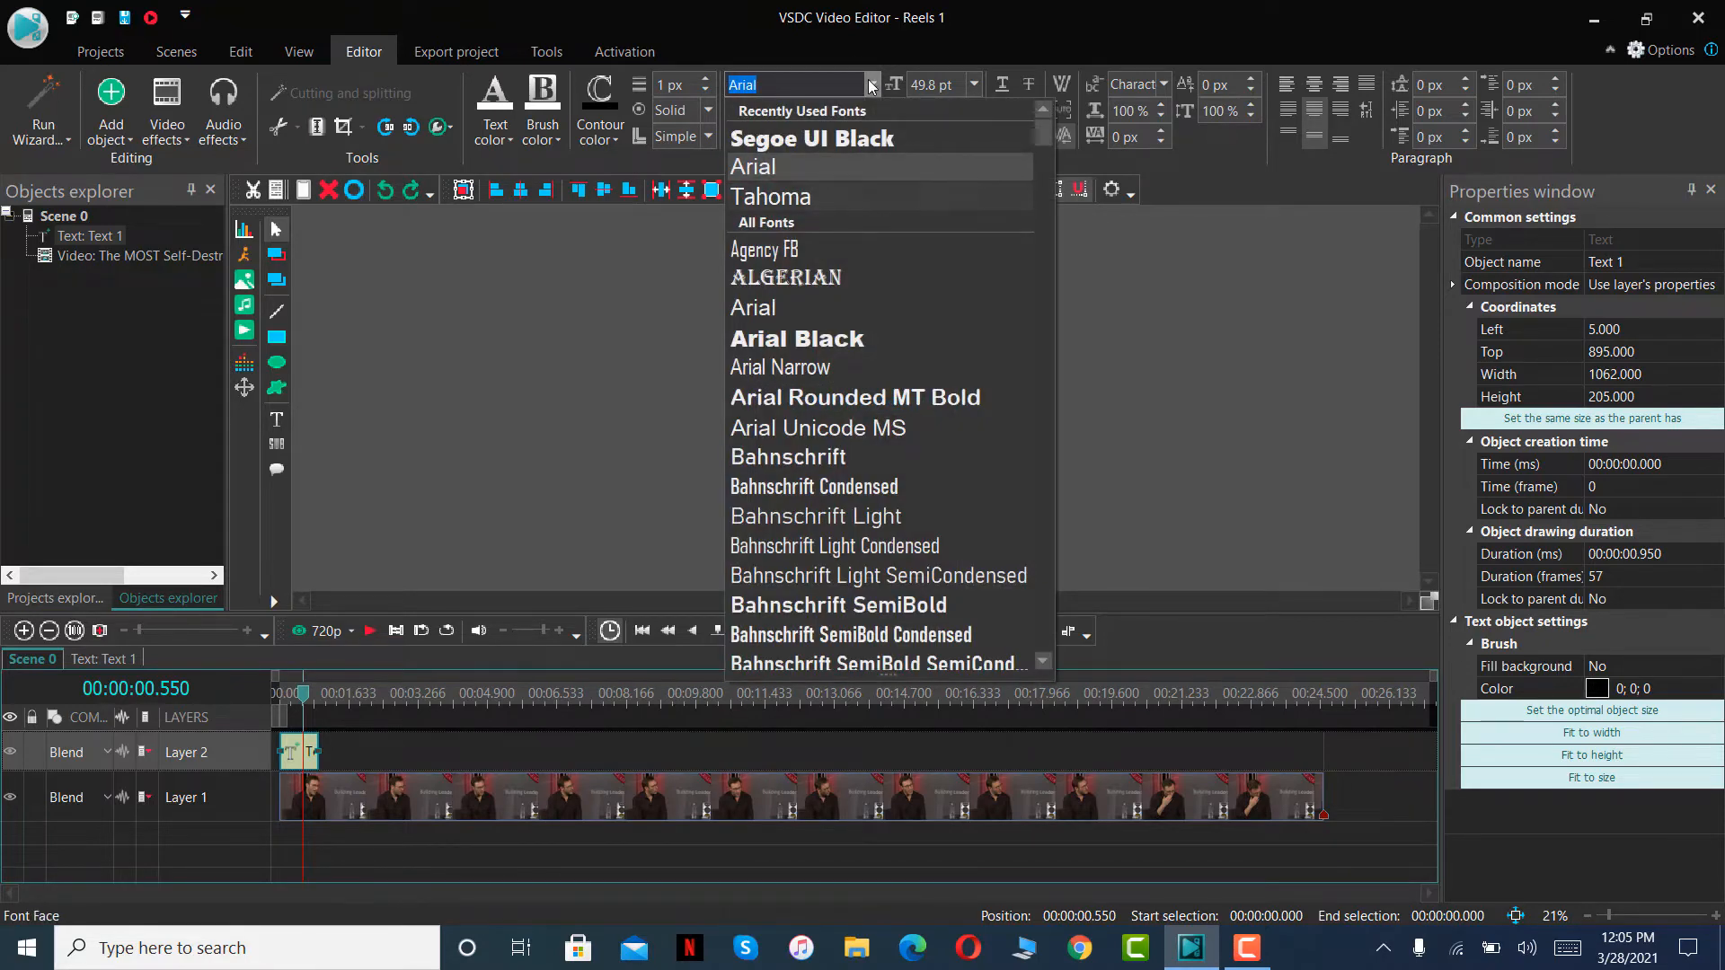
{"action": "key", "text": "Up"}
{"action": "key", "text": "Return"}
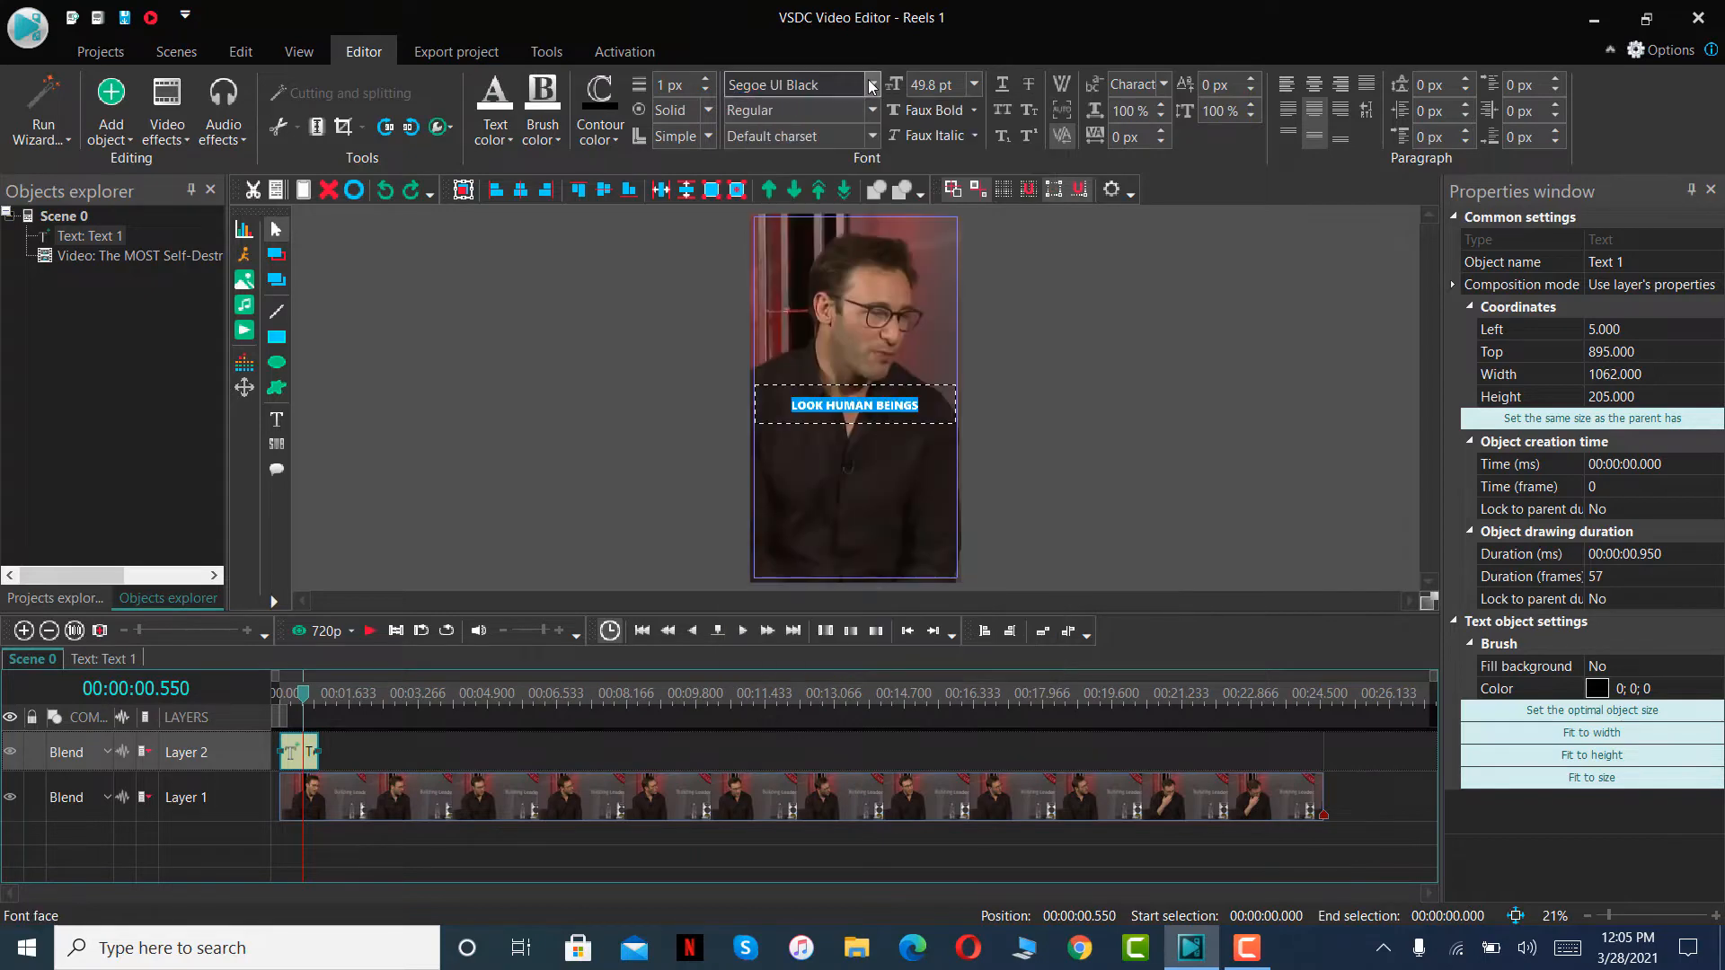
{"action": "left_click", "coordinate": [1082, 451]}
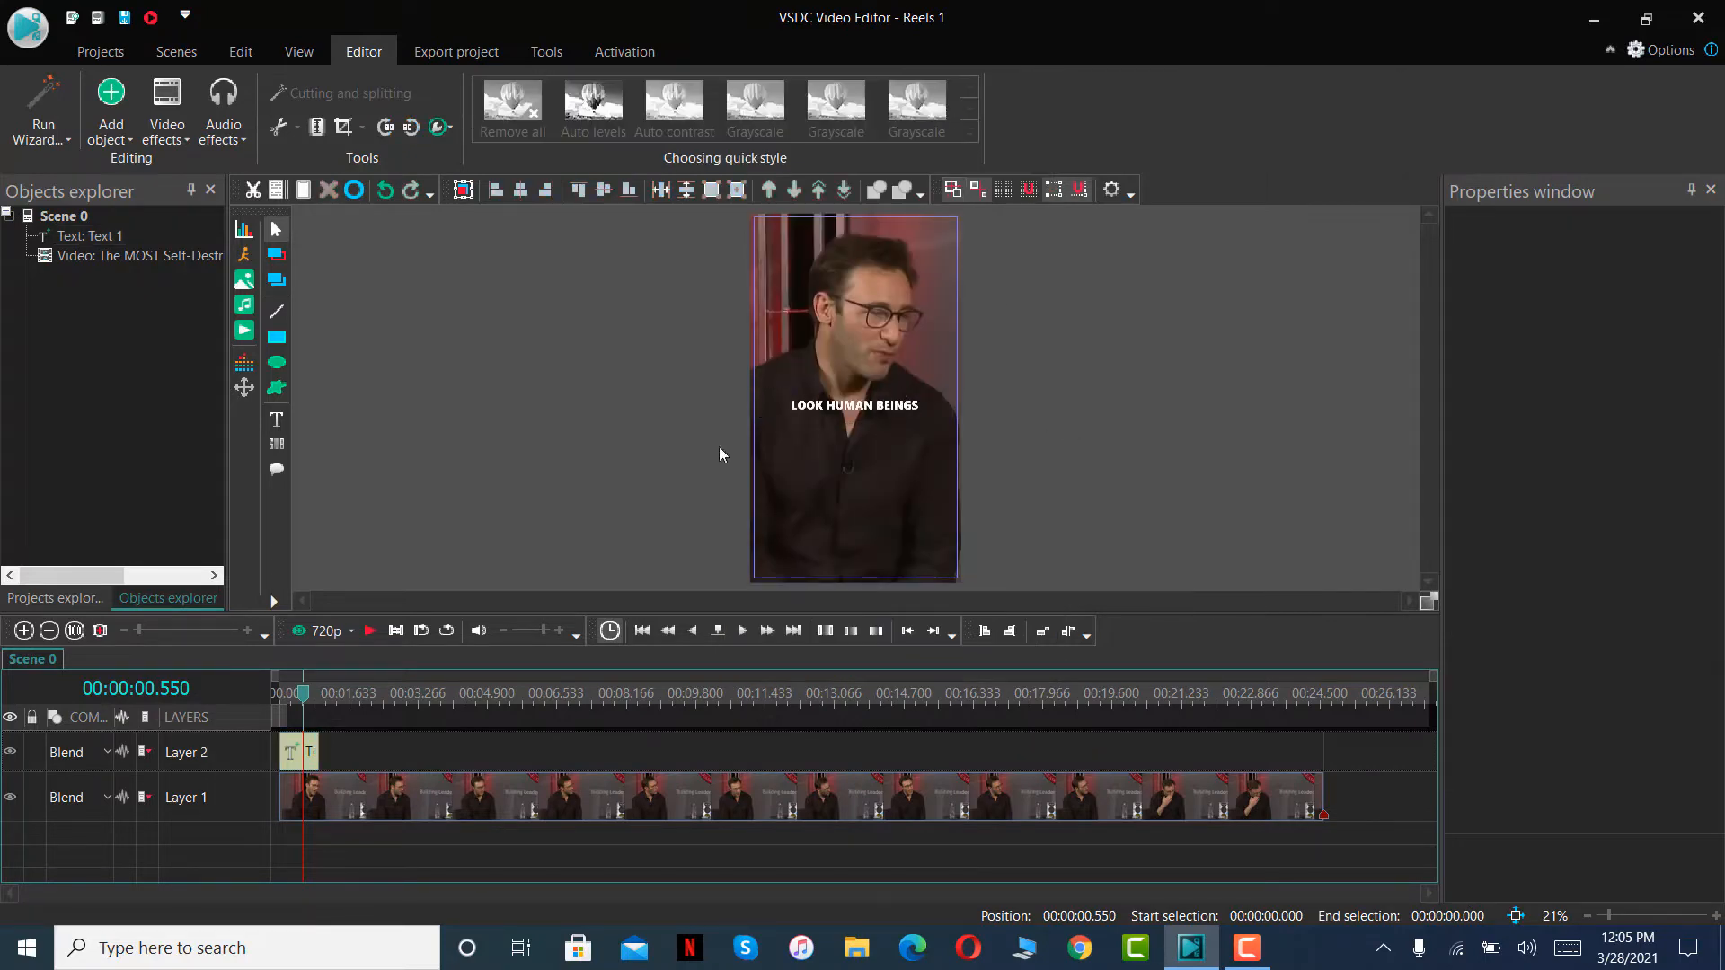
- Return to the start of the timeline and copy the LOOK HUMAN BEINGS clip on Layer 2
{"action": "left_click_drag", "start_coordinate": [307, 696], "coordinate": [275, 697]}
{"action": "right_click", "coordinate": [309, 759]}
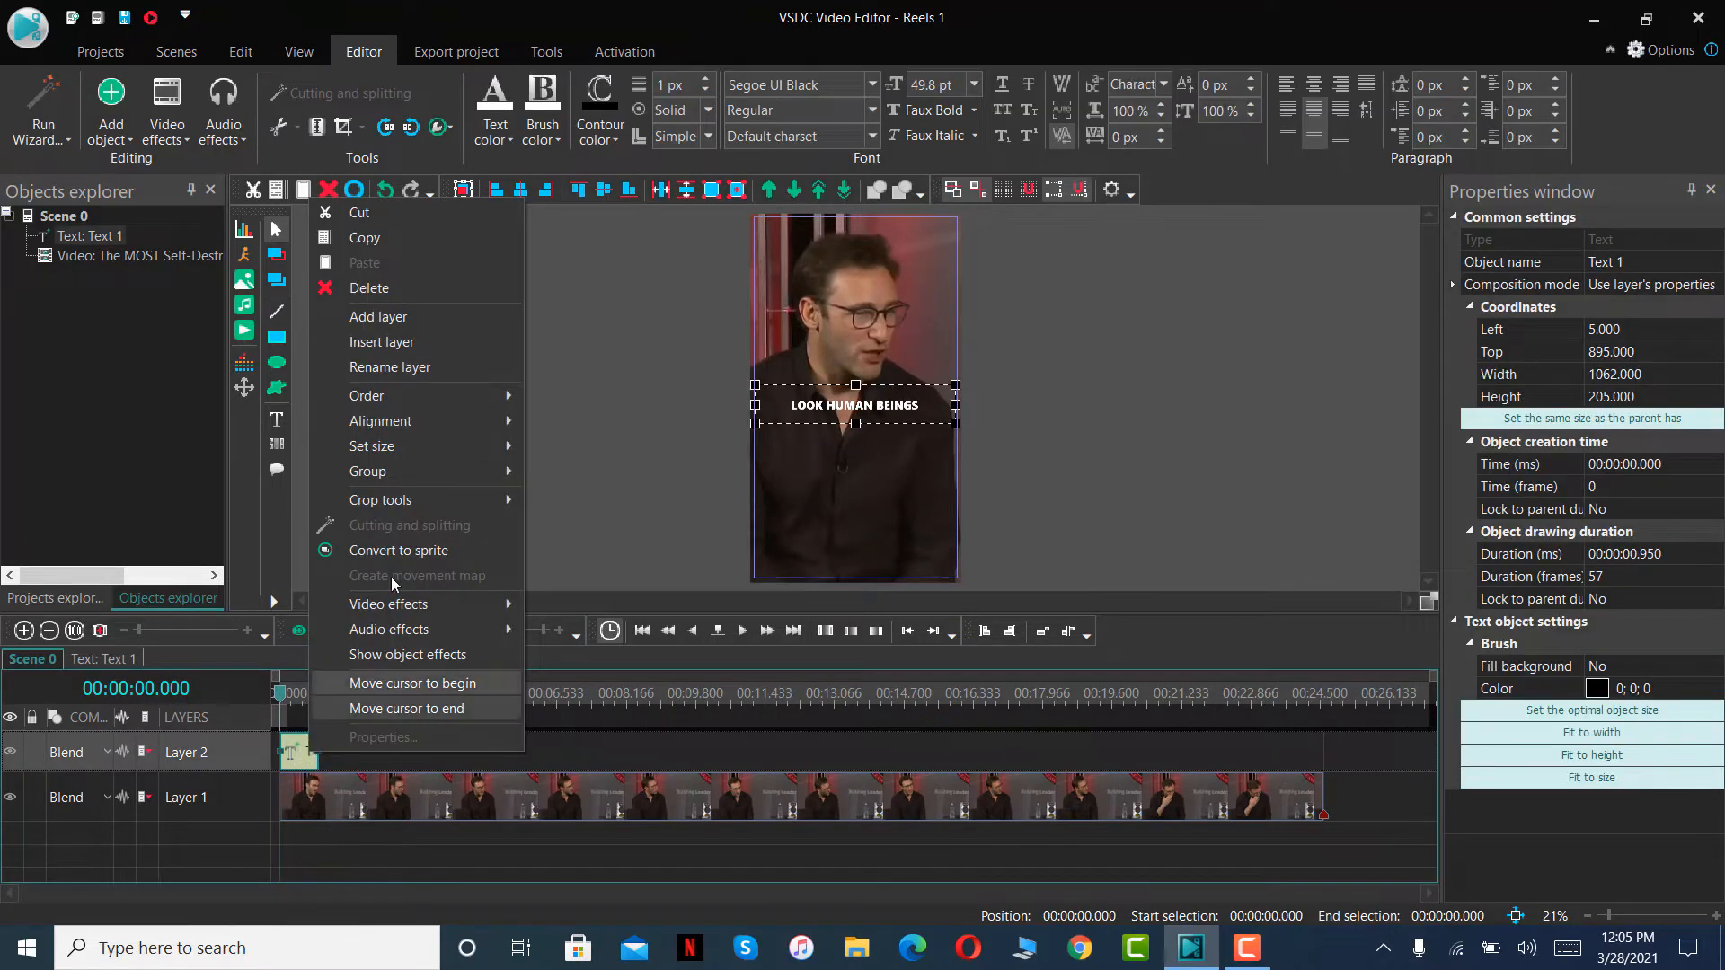
{"action": "left_click", "coordinate": [385, 237]}
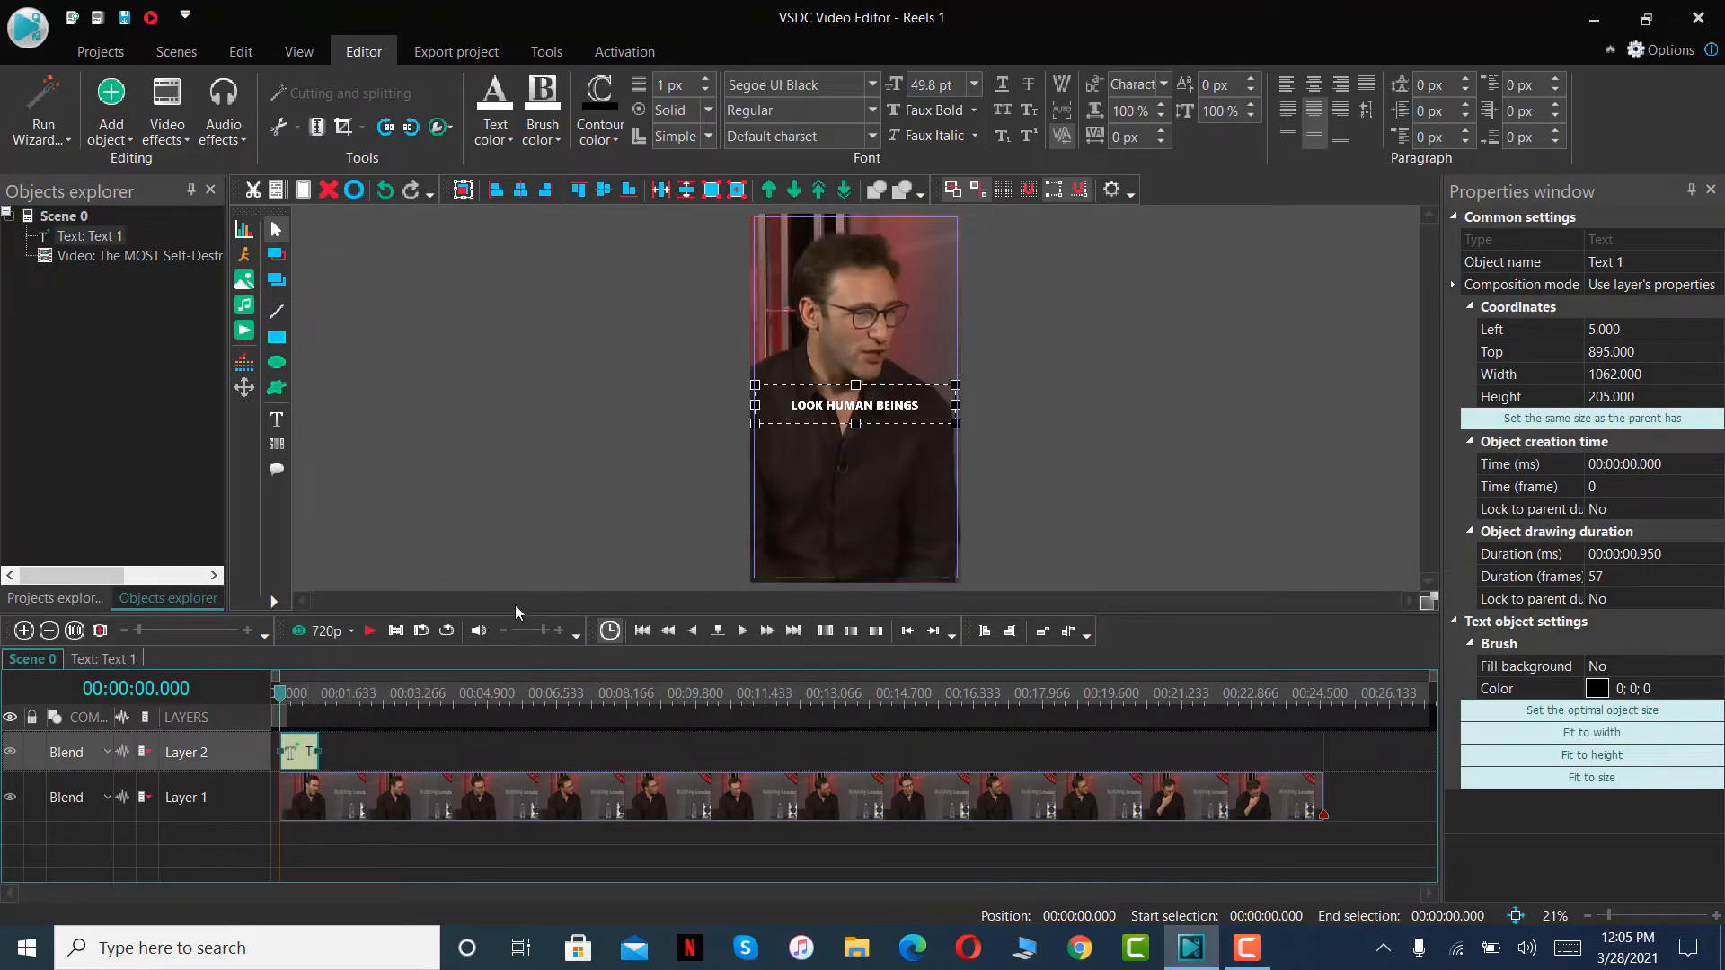
- Play the scene up to 00:00:01.566, paste the copied text on Layer 2 and fit it between 00:00:00.950 and that point
{"action": "left_click", "coordinate": [371, 631]}
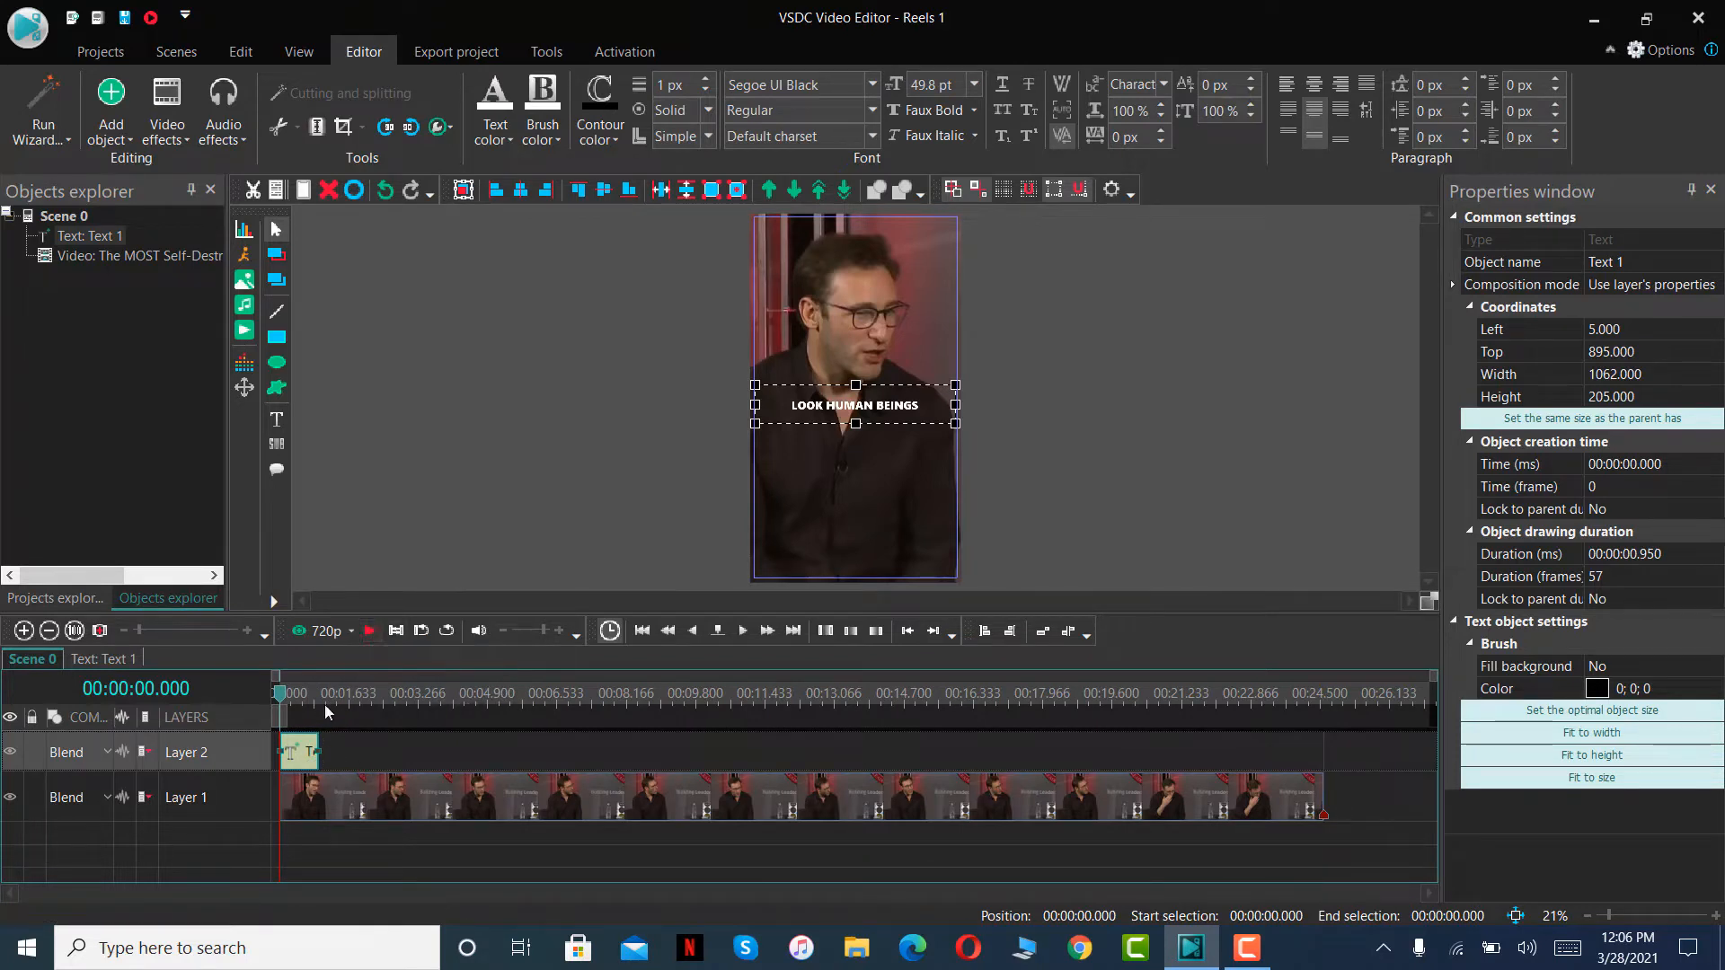
{"action": "left_click", "coordinate": [371, 631]}
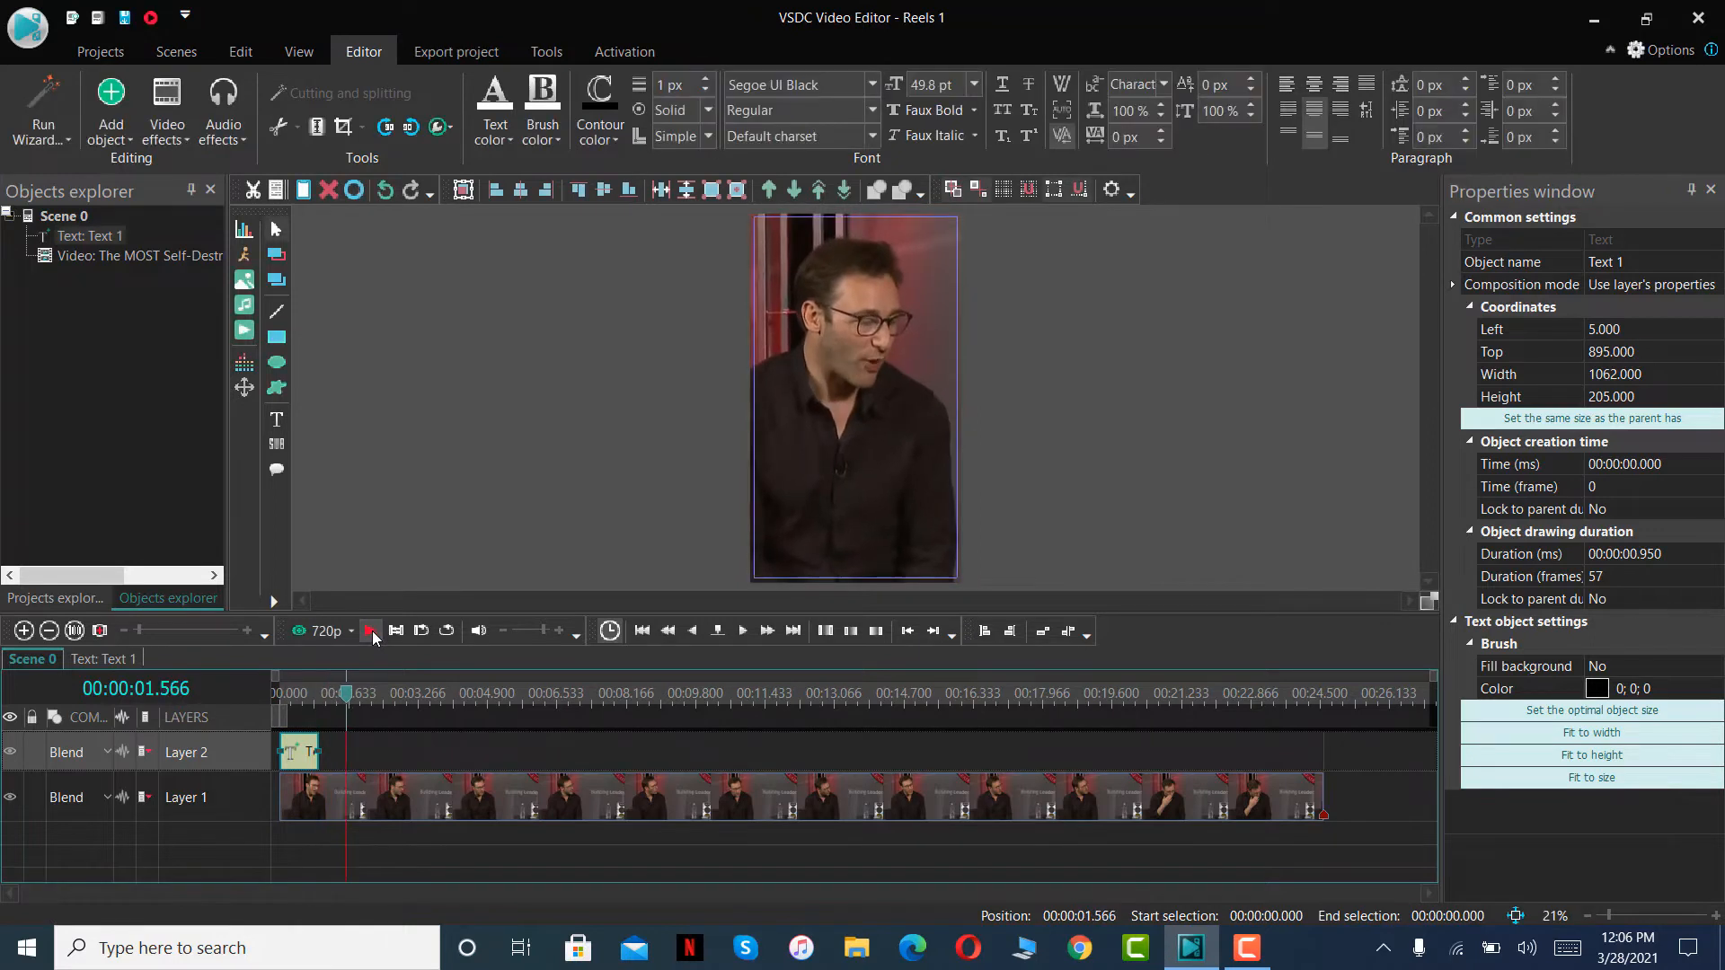
{"action": "right_click", "coordinate": [338, 756]}
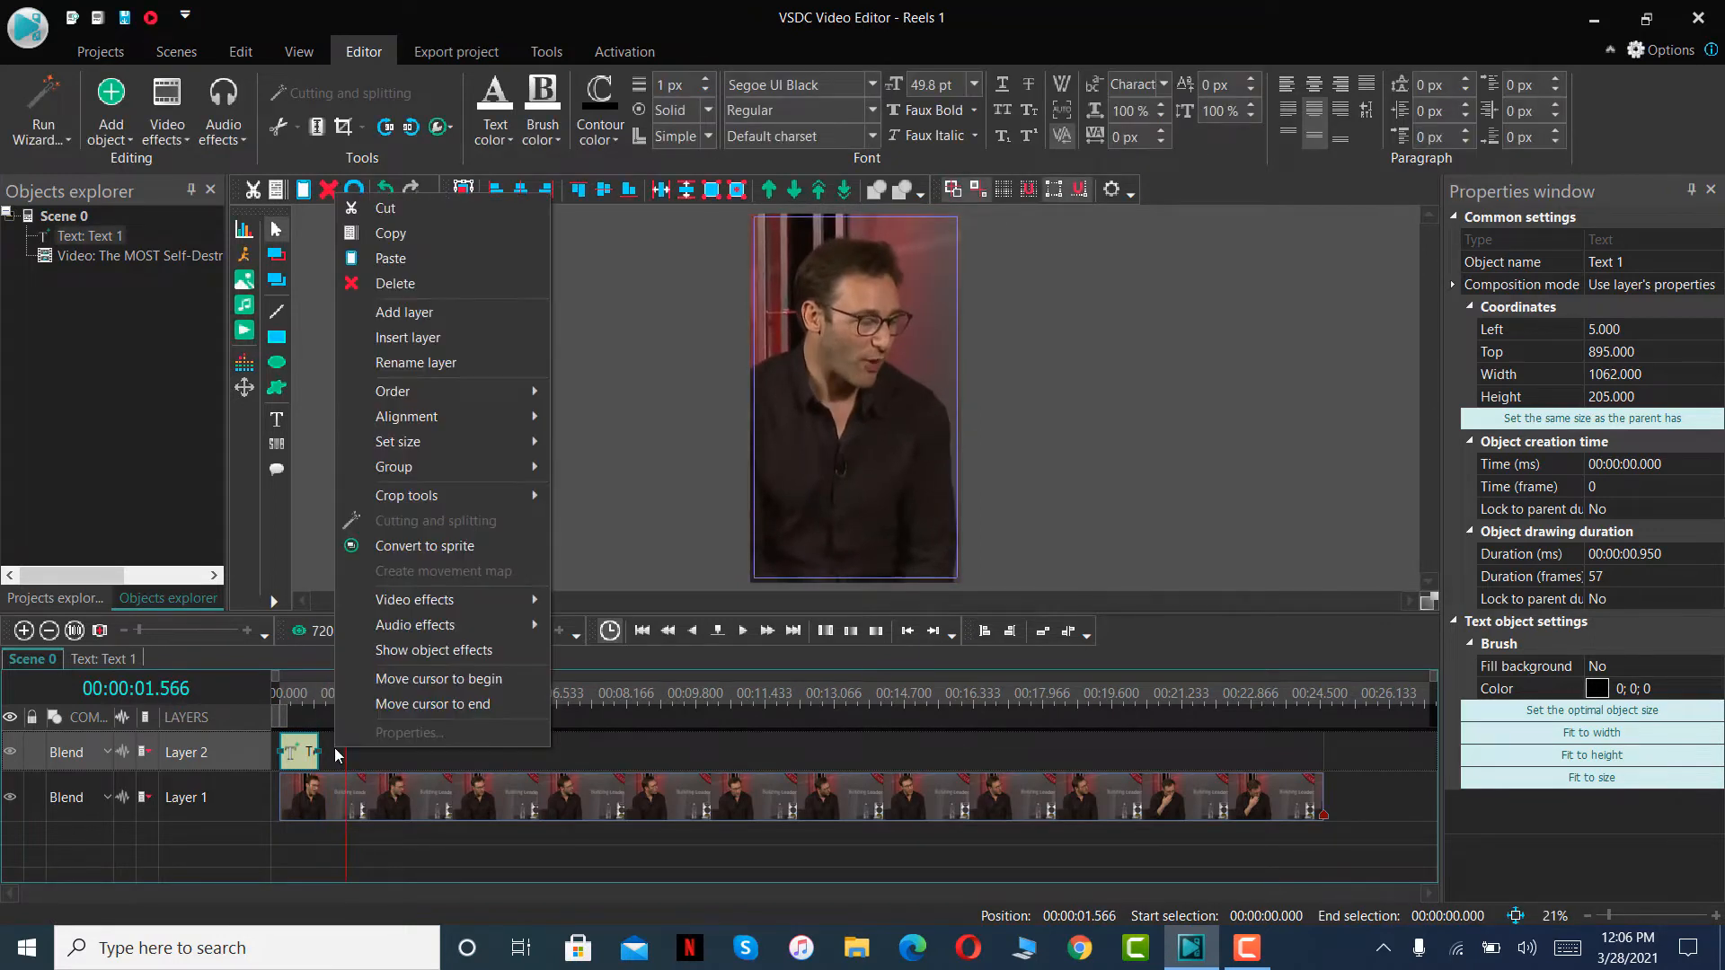
{"action": "left_click", "coordinate": [391, 258]}
{"action": "left_click_drag", "start_coordinate": [296, 746], "coordinate": [335, 698]}
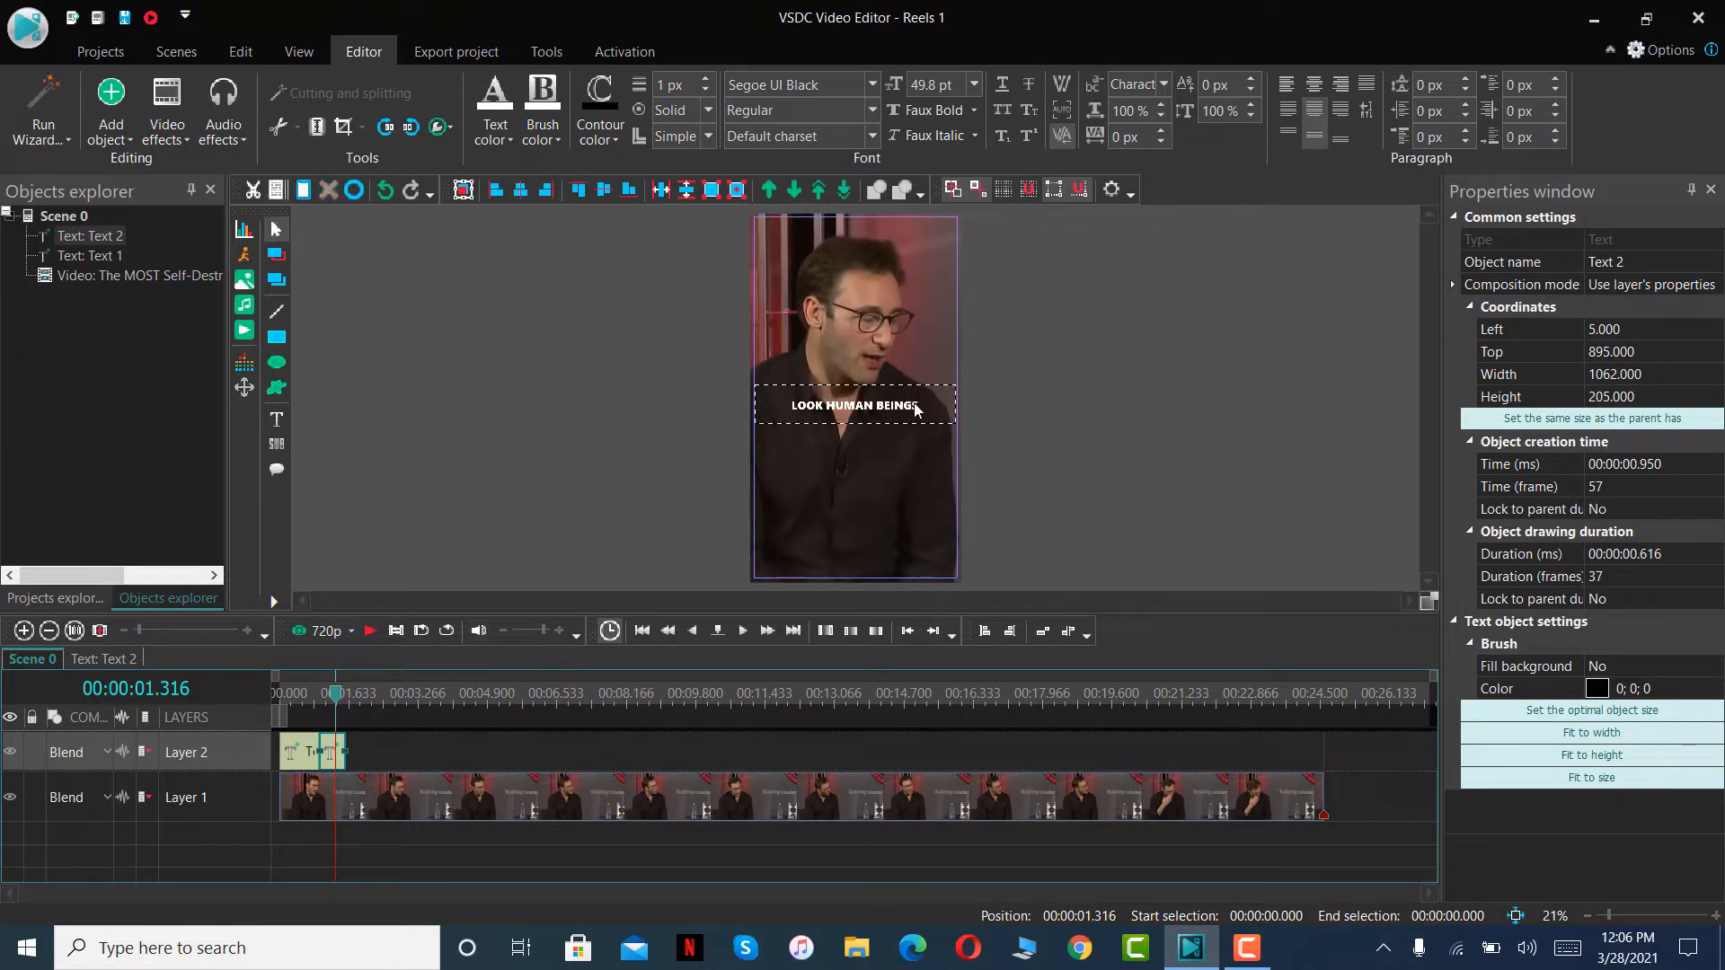
- Replace the wording of the second text clip's caption with WE dAN
{"action": "key", "text": "ctrl+a"}
{"action": "key", "text": "BackSpace"}
{"action": "type", "text": "WE dAN"}
- Play the scene up to 00:00:02.166, paste the copied caption on Layer 2 and fit it between 00:00:01.566 and that point
{"action": "left_click", "coordinate": [369, 631]}
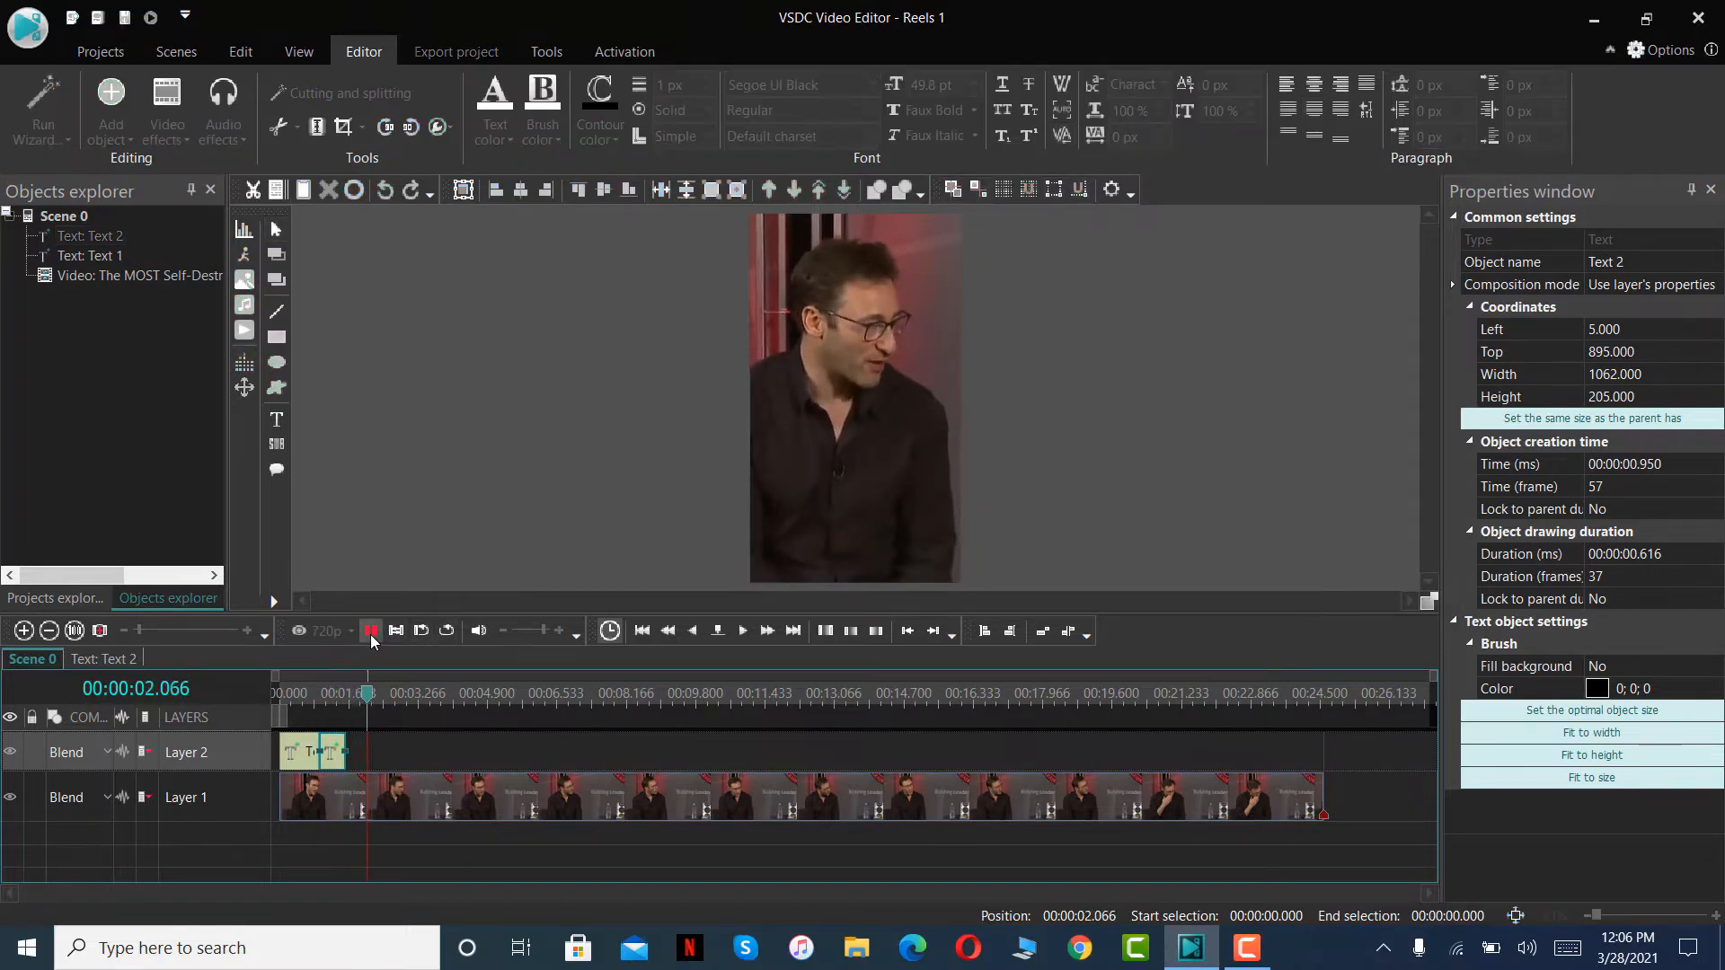
{"action": "left_click", "coordinate": [370, 631]}
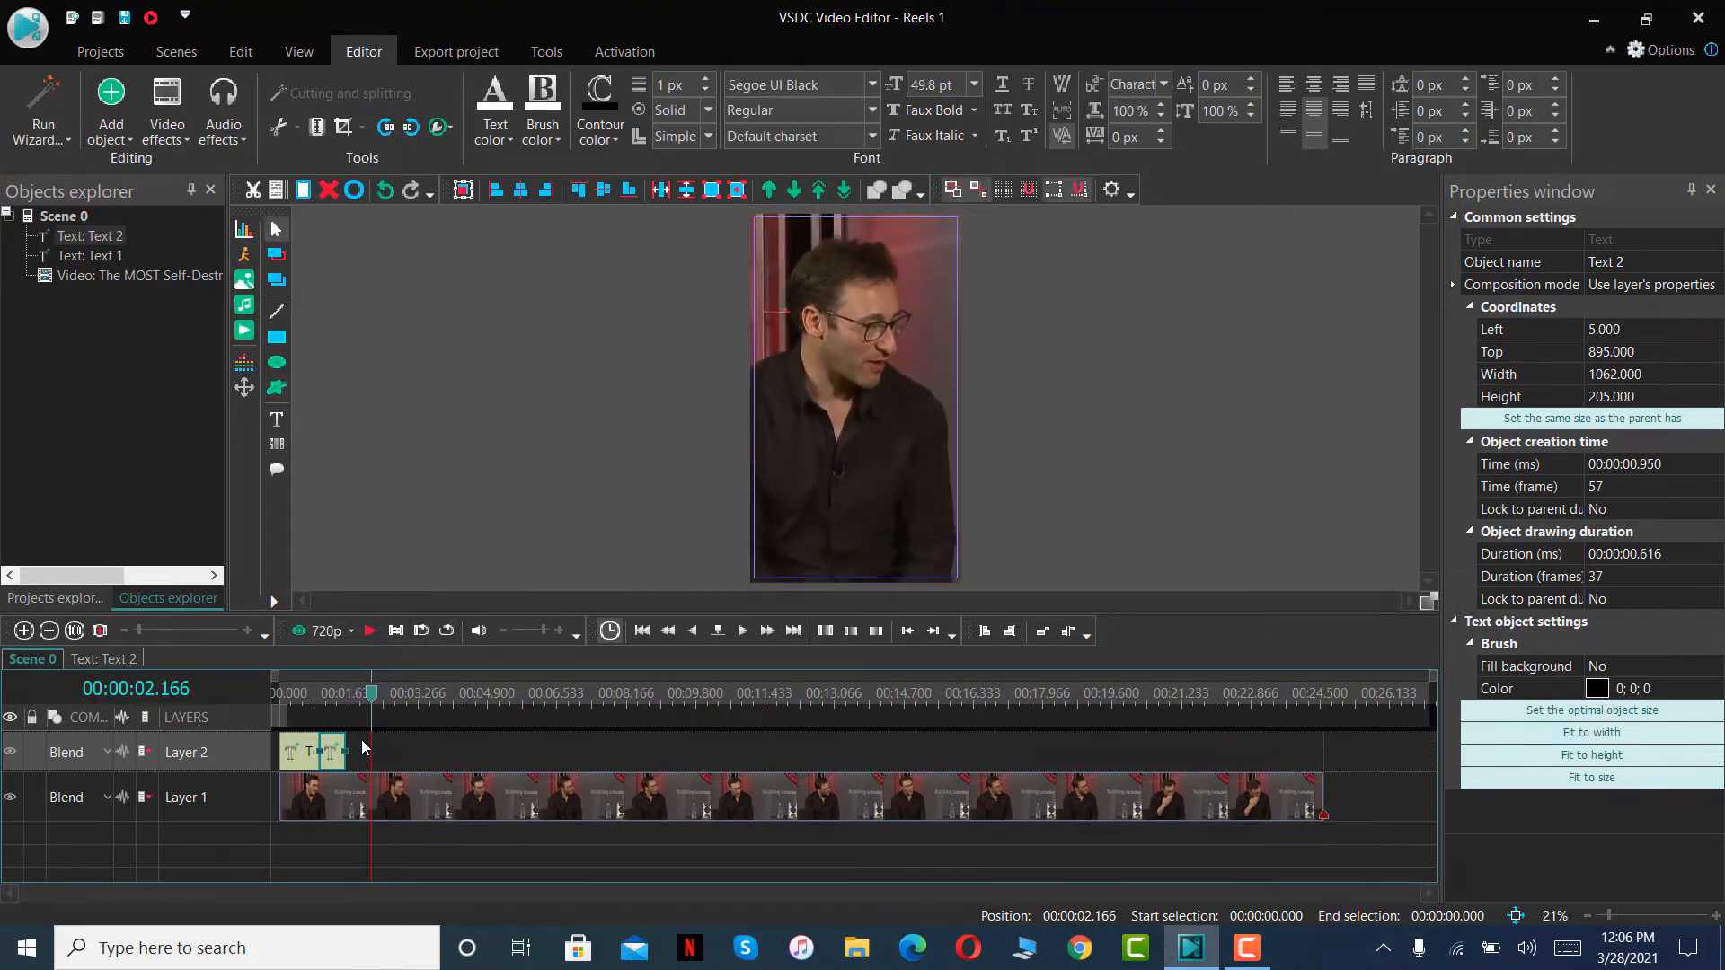
{"action": "right_click", "coordinate": [364, 746]}
{"action": "left_click", "coordinate": [442, 256]}
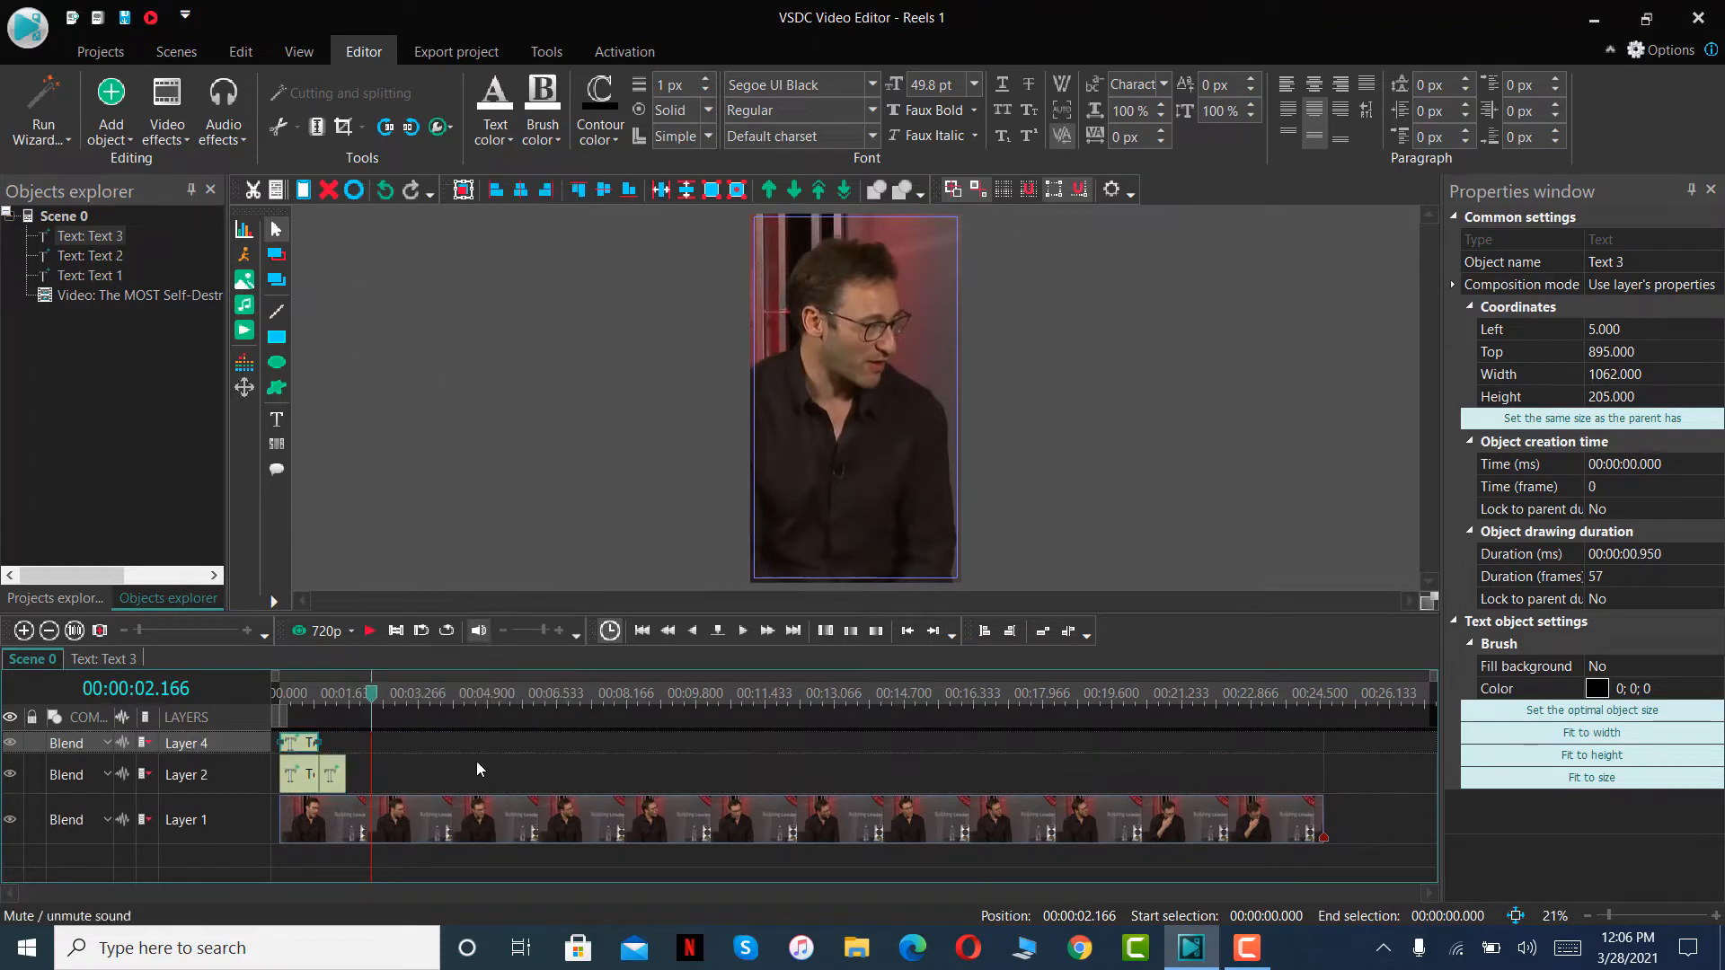
{"action": "left_click_drag", "start_coordinate": [317, 743], "coordinate": [369, 755]}
- Replace the wording of the third text clip's caption with HELP OURSELVES
{"action": "left_click", "coordinate": [365, 692]}
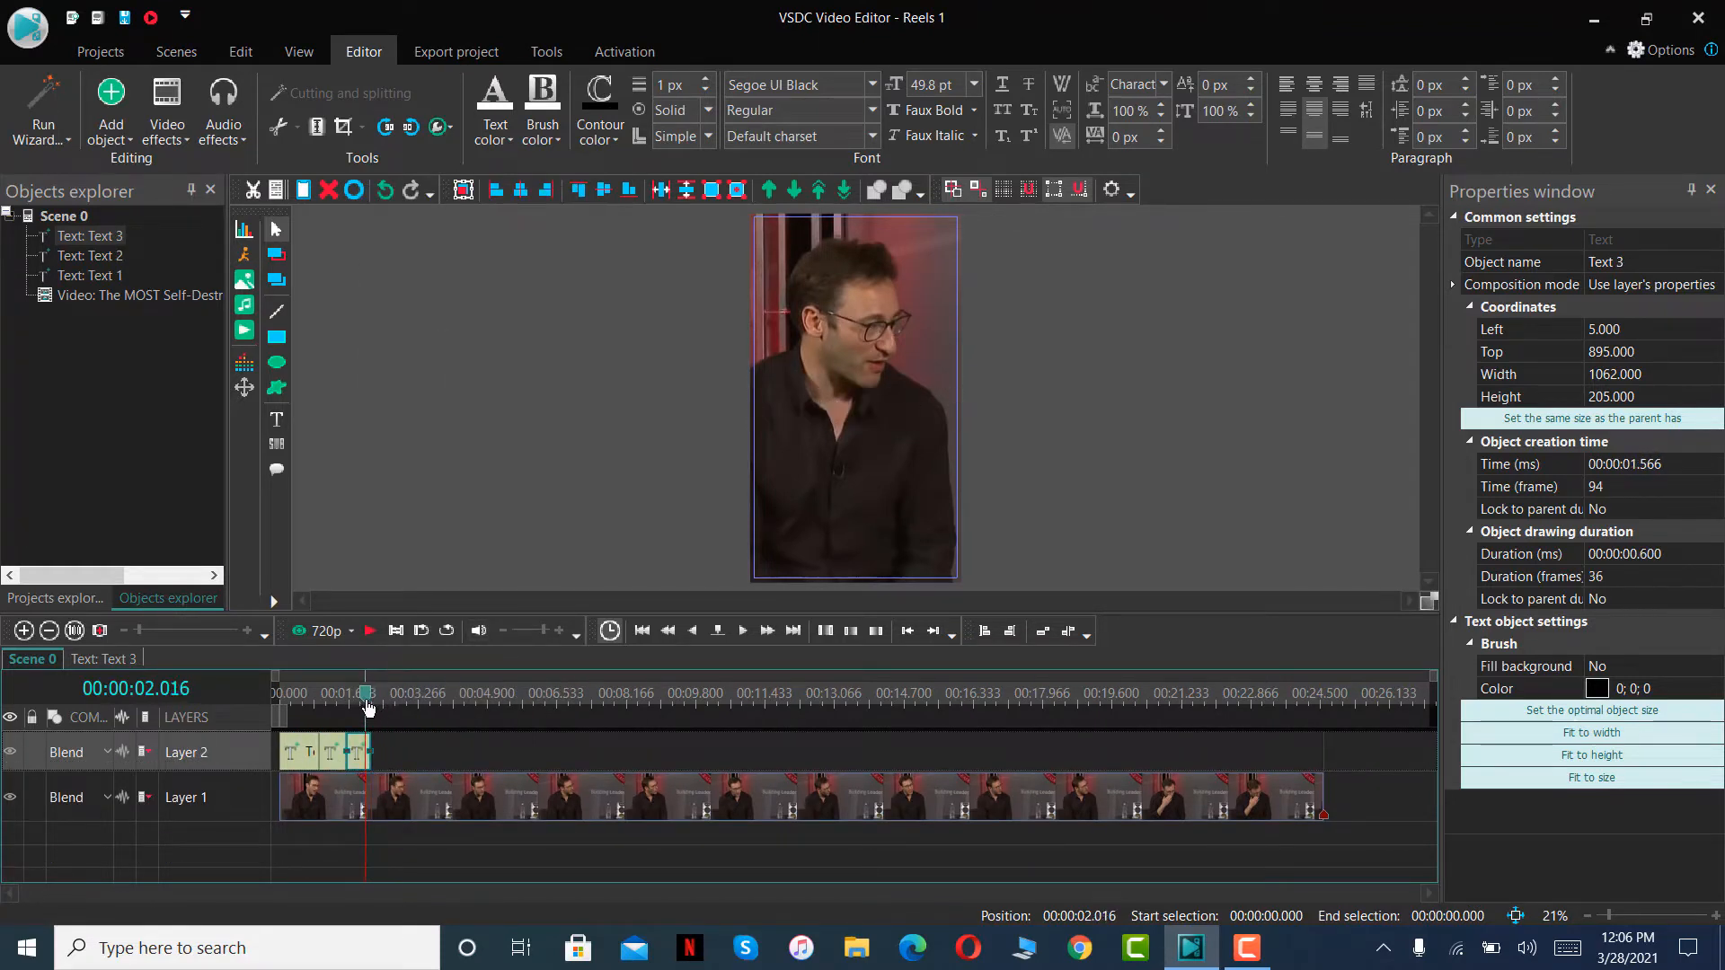
{"action": "double_click", "coordinate": [926, 414]}
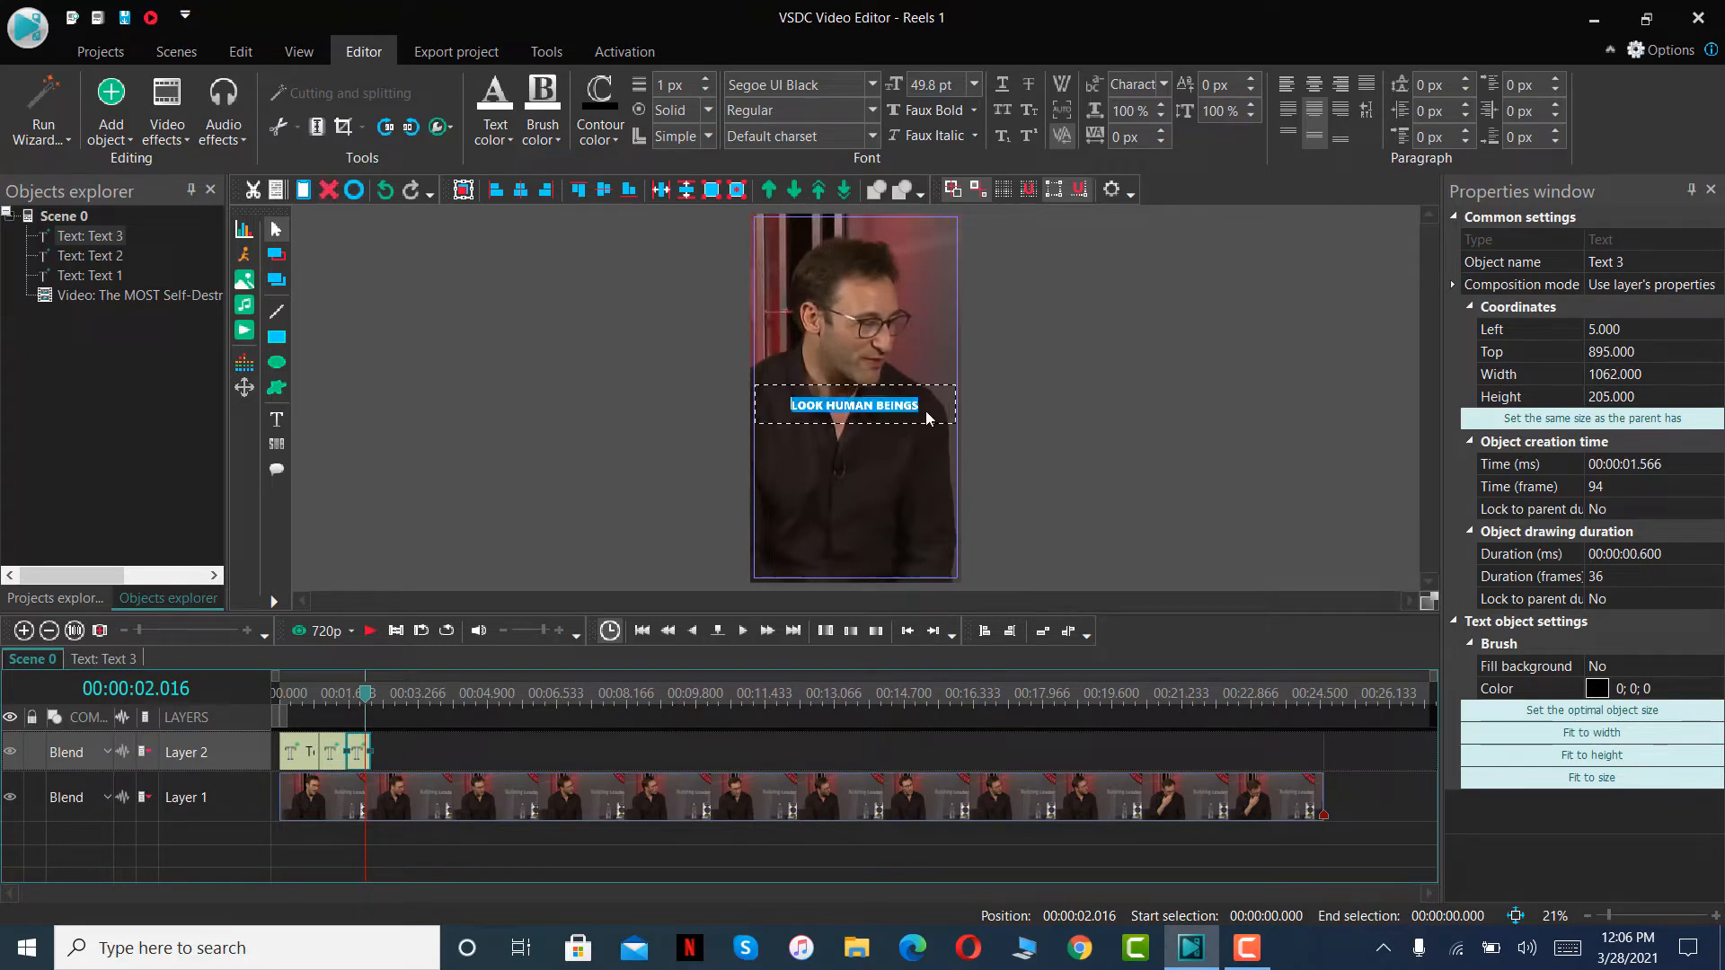
{"action": "key", "text": "BackSpace"}
{"action": "type", "text": "HELP OUR"}
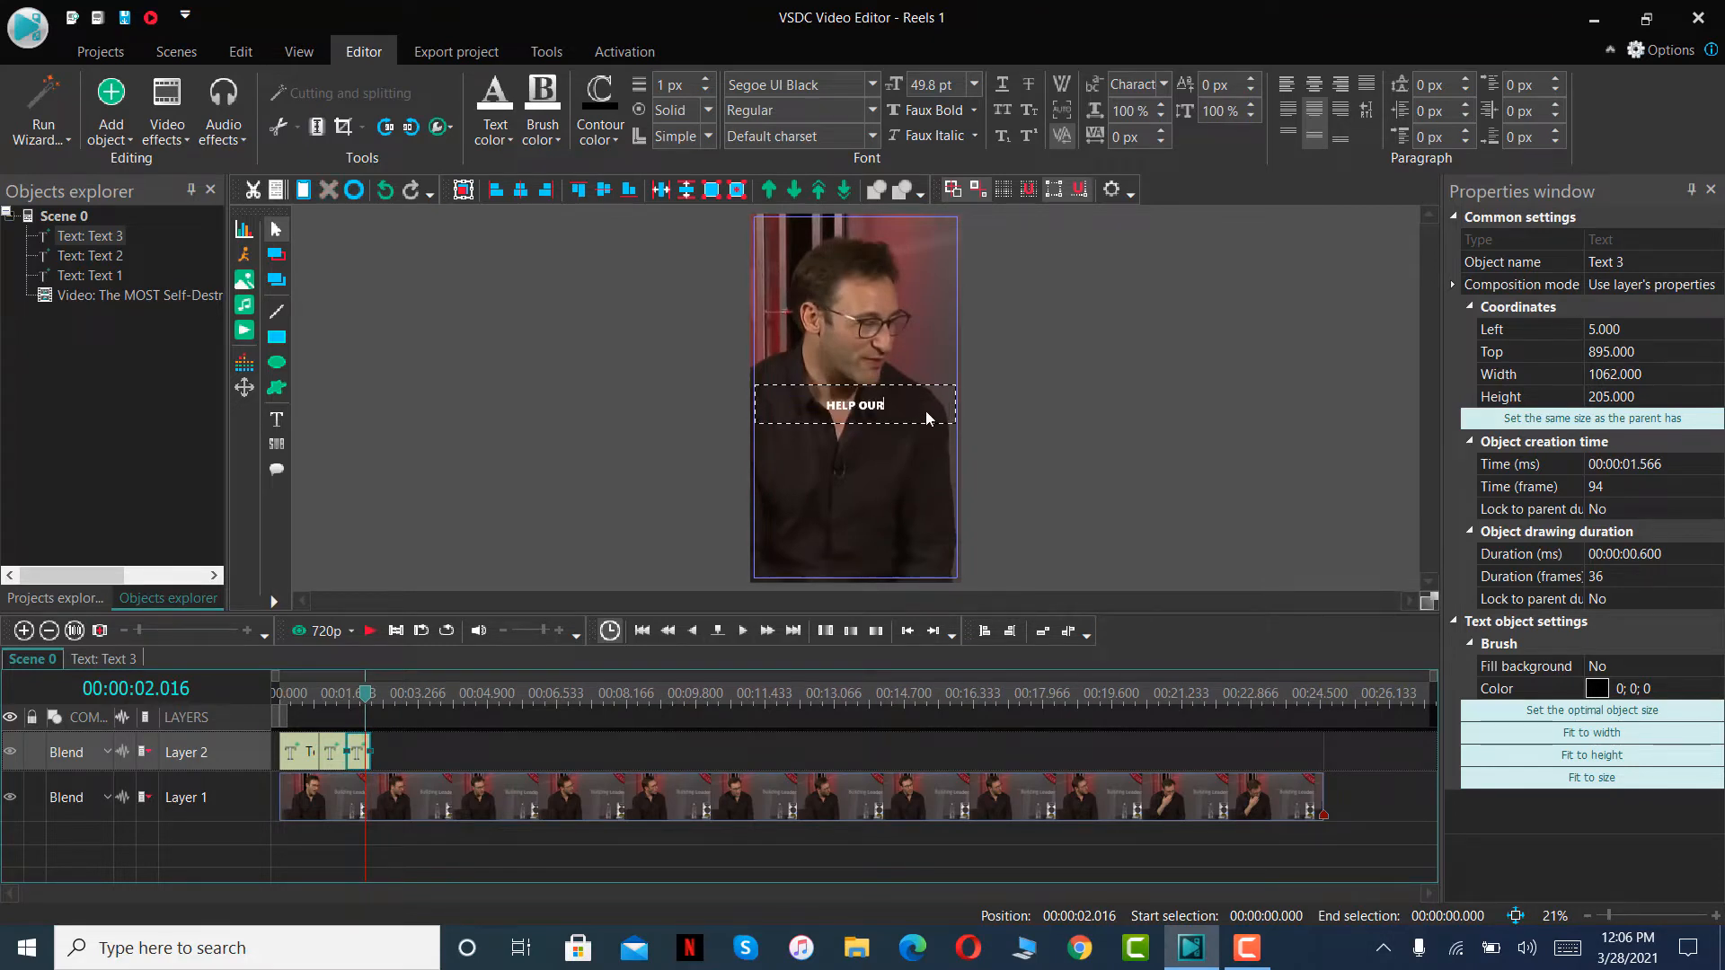
{"action": "type", "text": "SELVES"}
- Play the scene up to 00:00:02.933, paste the copied caption on Layer 2 and fit it between 00:00:02.166 and that point
{"action": "left_click", "coordinate": [370, 632]}
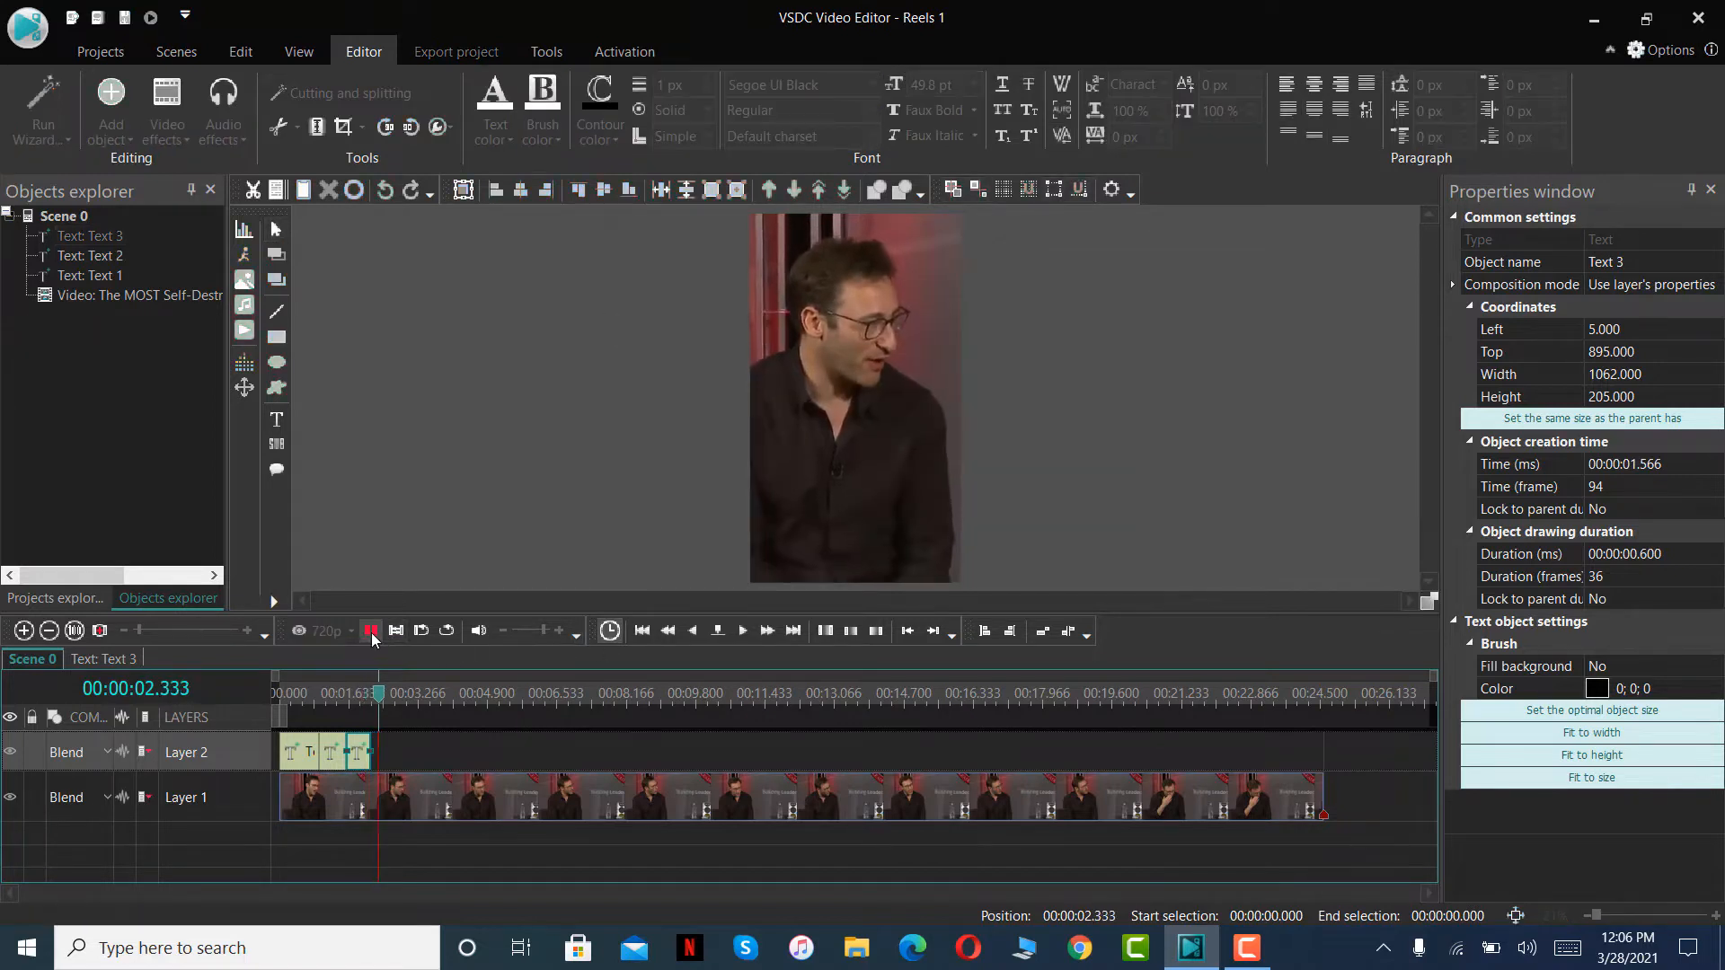
{"action": "left_click", "coordinate": [370, 632]}
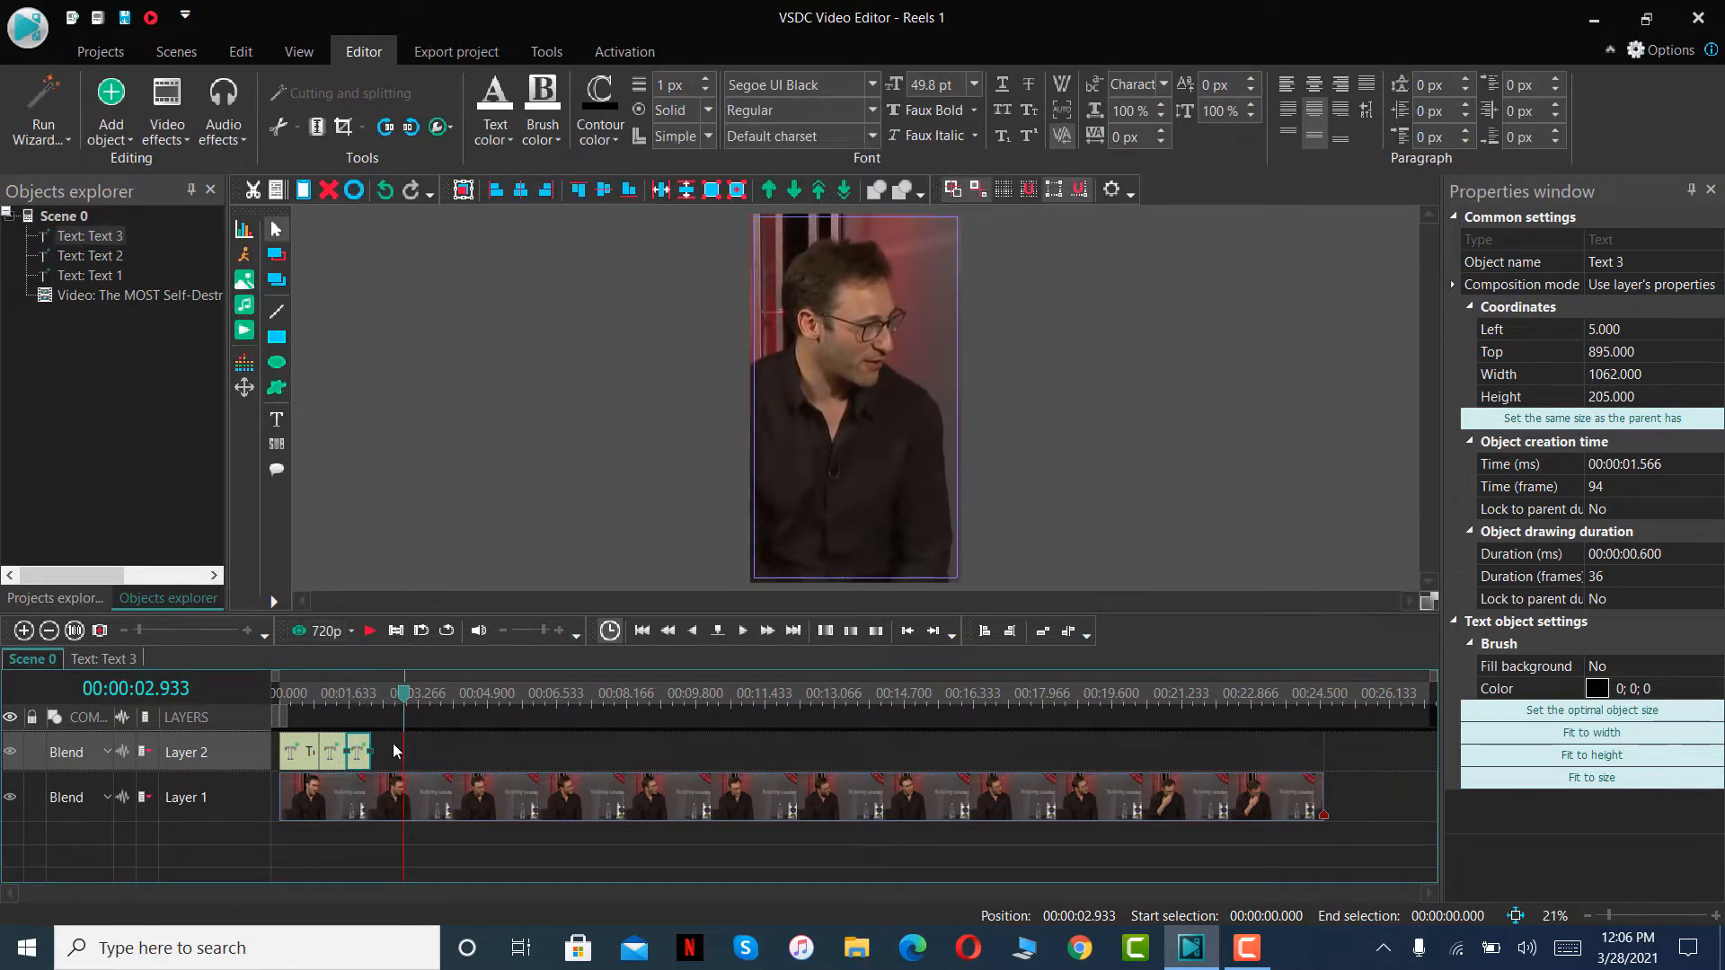
{"action": "key", "text": "ctrl+v"}
{"action": "left_click_drag", "start_coordinate": [297, 748], "coordinate": [399, 694]}
- Replace the wording of the fourth text clip's caption with BUT COMPARE OURSELVES
{"action": "left_click", "coordinate": [406, 695]}
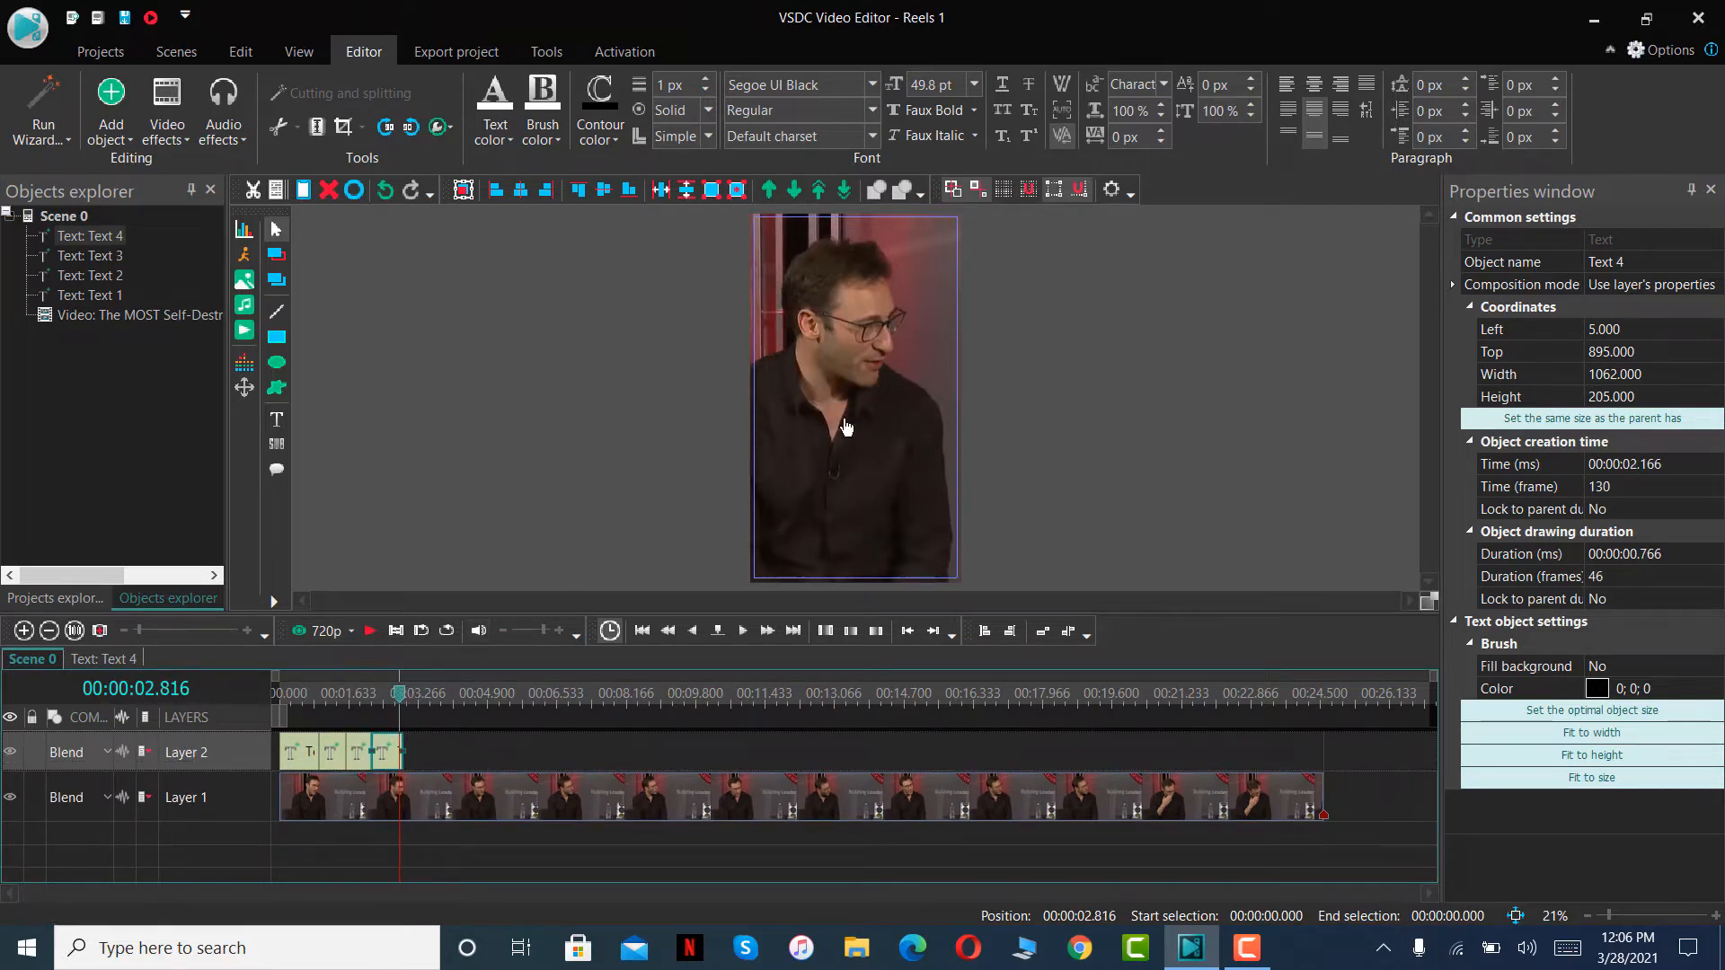
{"action": "double_click", "coordinate": [879, 411]}
{"action": "type", "text": "B"}
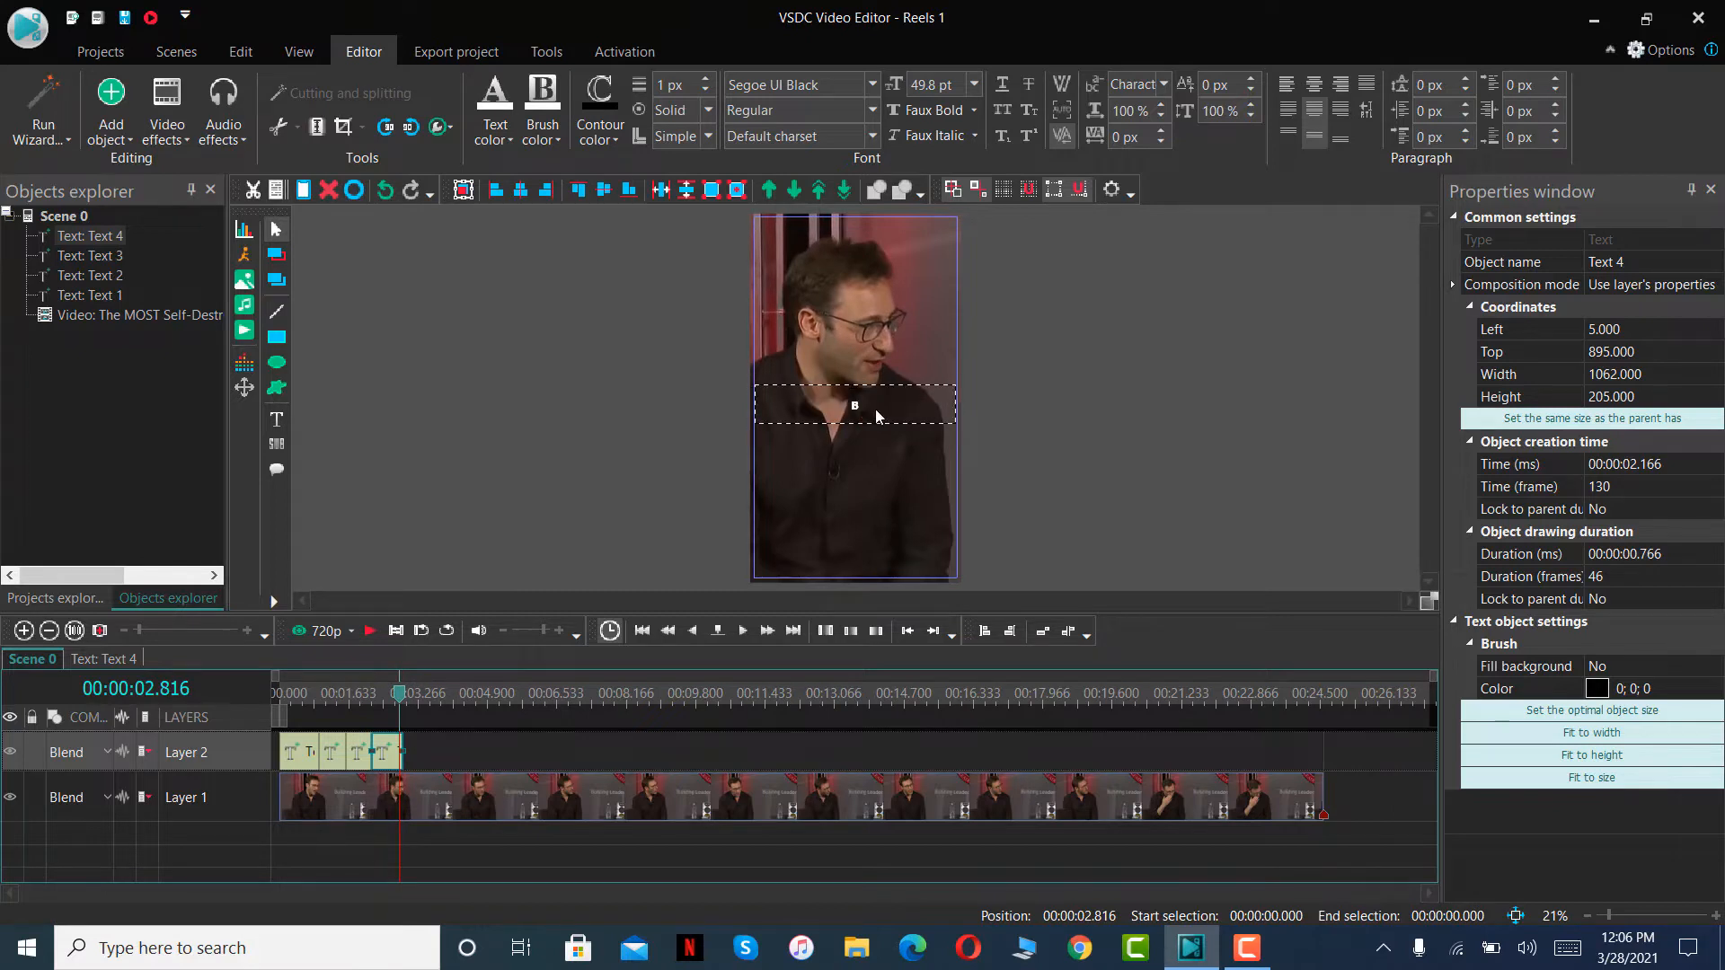
{"action": "type", "text": "UT COMPARE OURSELVES"}
- Play the scene up to 00:00:03.483, paste the copied caption on Layer 2 and fit it between 00:00:02.933 and that point
{"action": "left_click", "coordinate": [371, 631]}
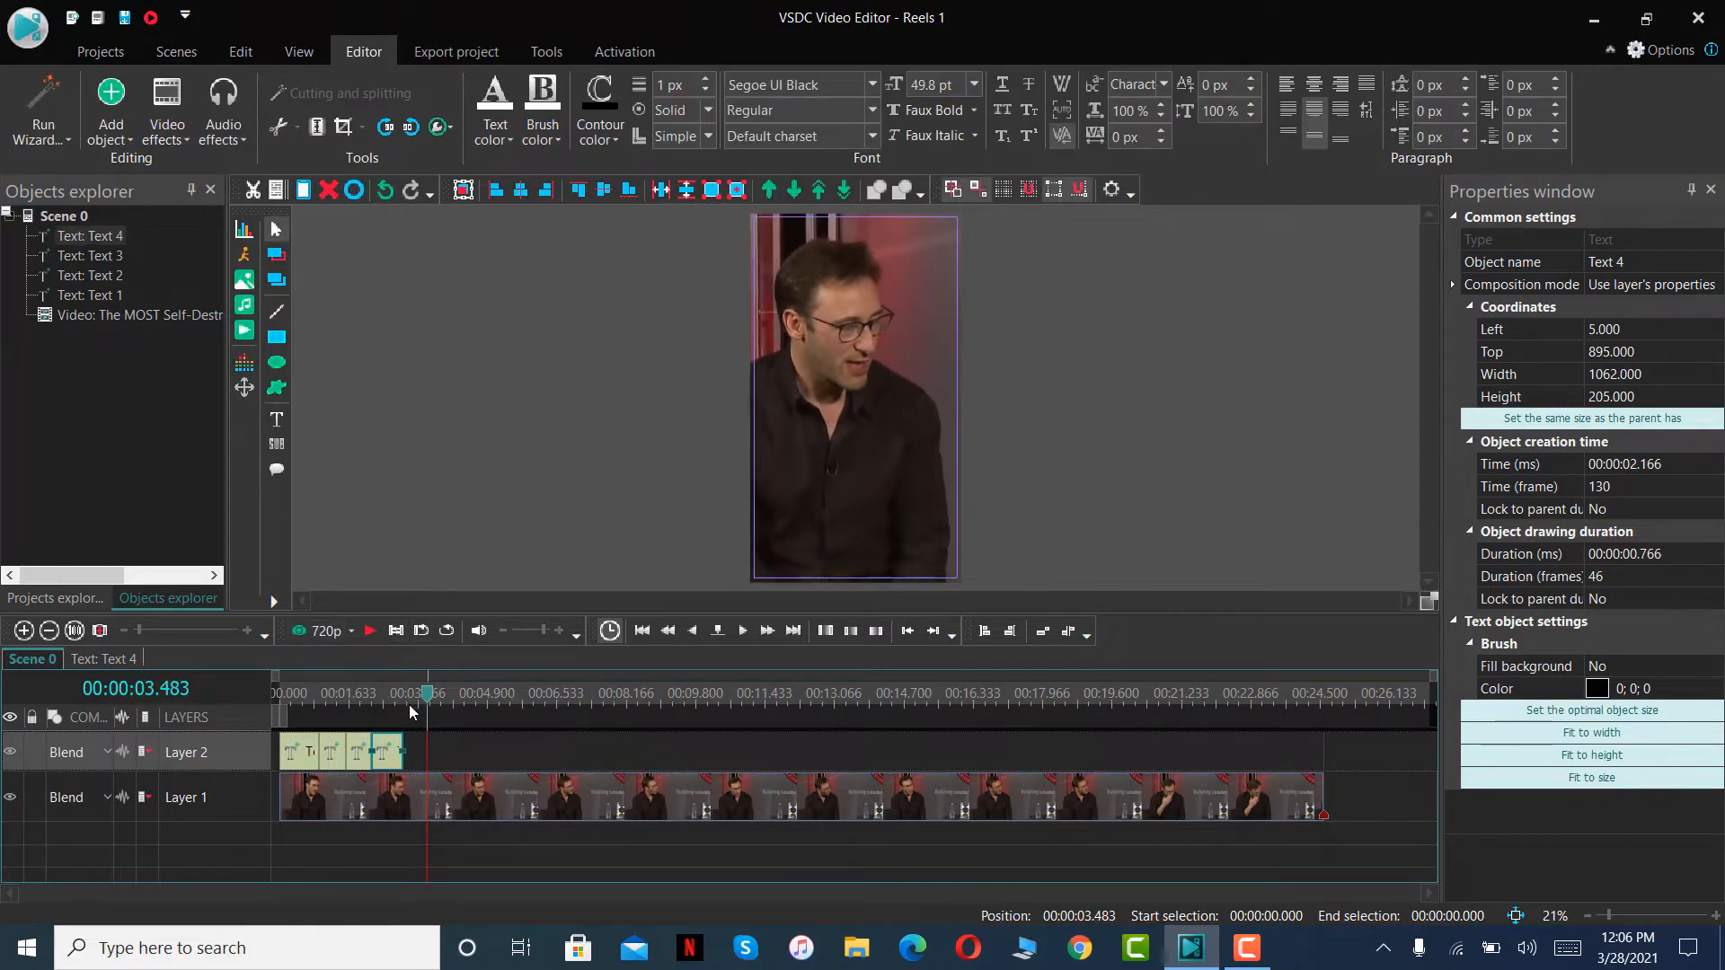
{"action": "key", "text": "ctrl+v"}
{"action": "left_click_drag", "start_coordinate": [305, 748], "coordinate": [416, 697]}
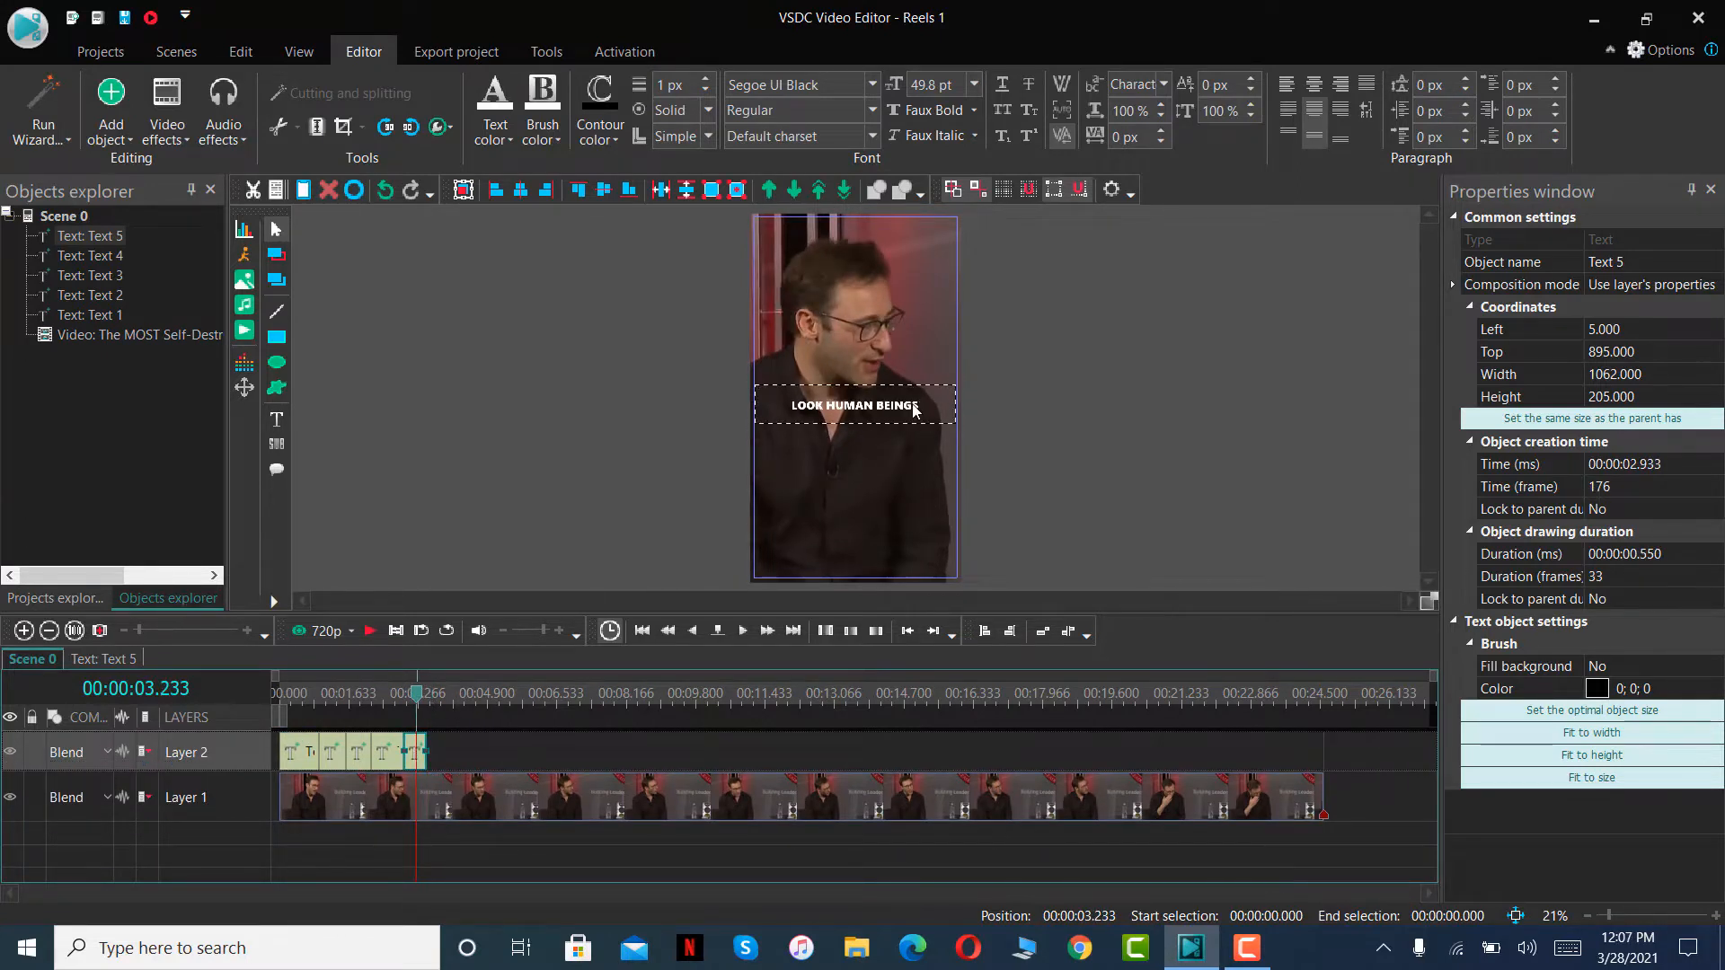
- Replace the wording of the fifth text clip's caption with TO OTHERS
{"action": "double_click", "coordinate": [913, 409]}
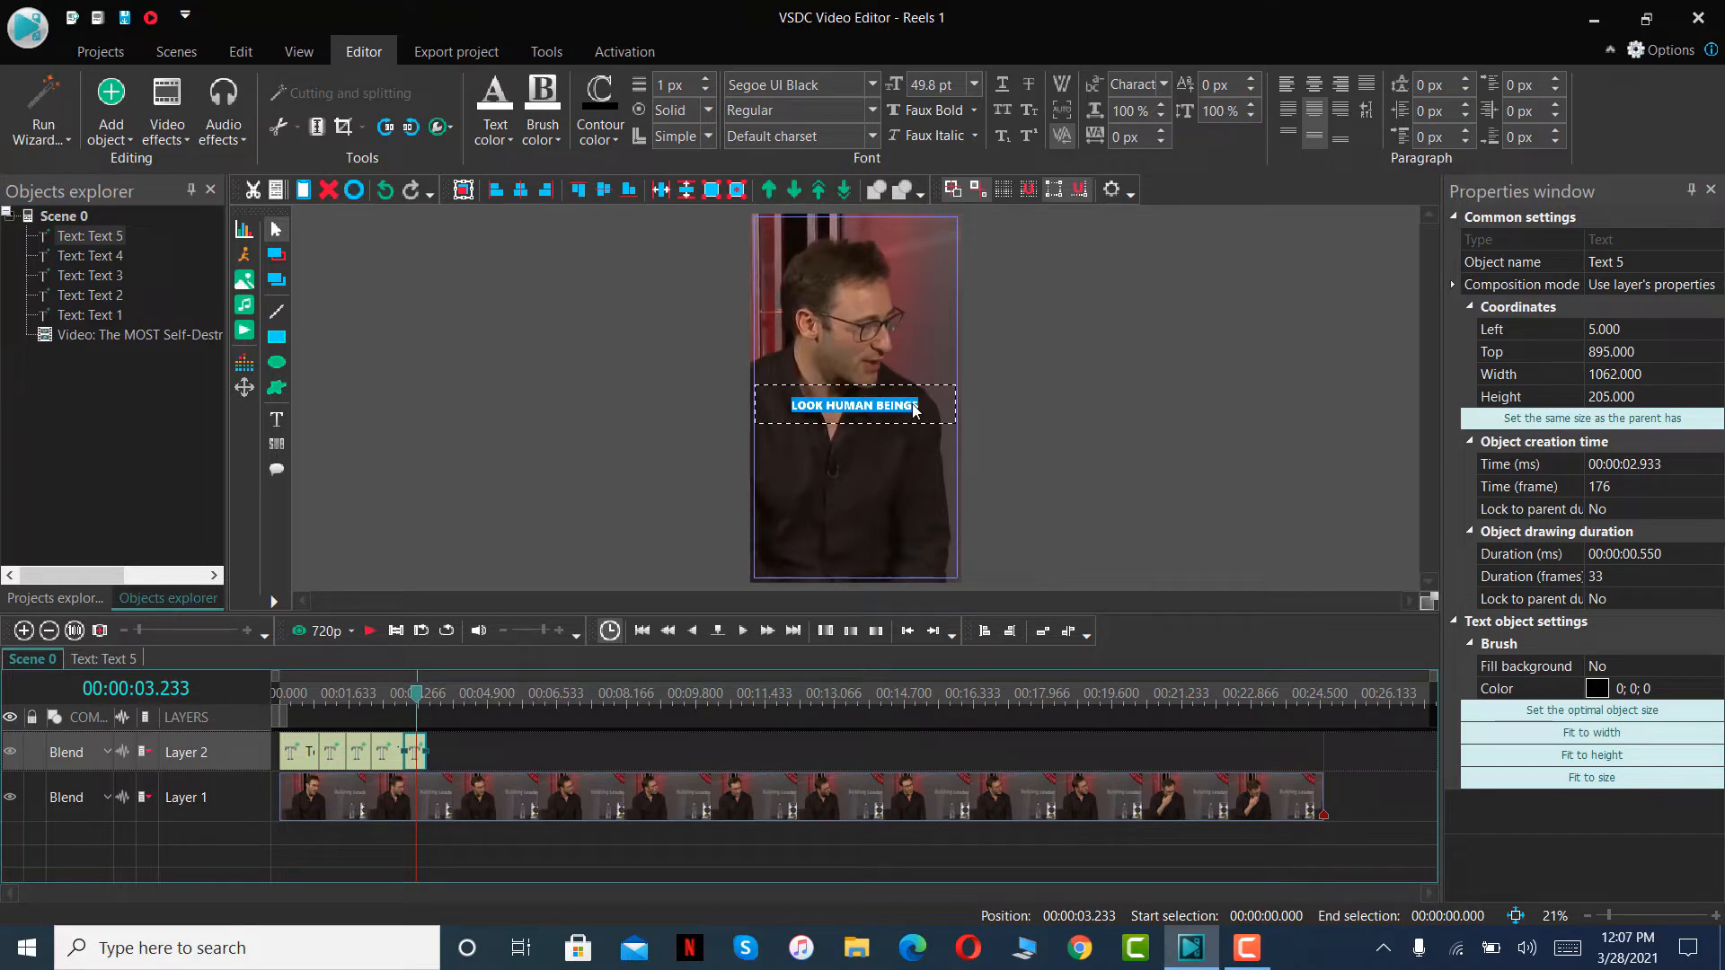
{"action": "key", "text": "BackSpace"}
{"action": "type", "text": "TO OTHERS"}
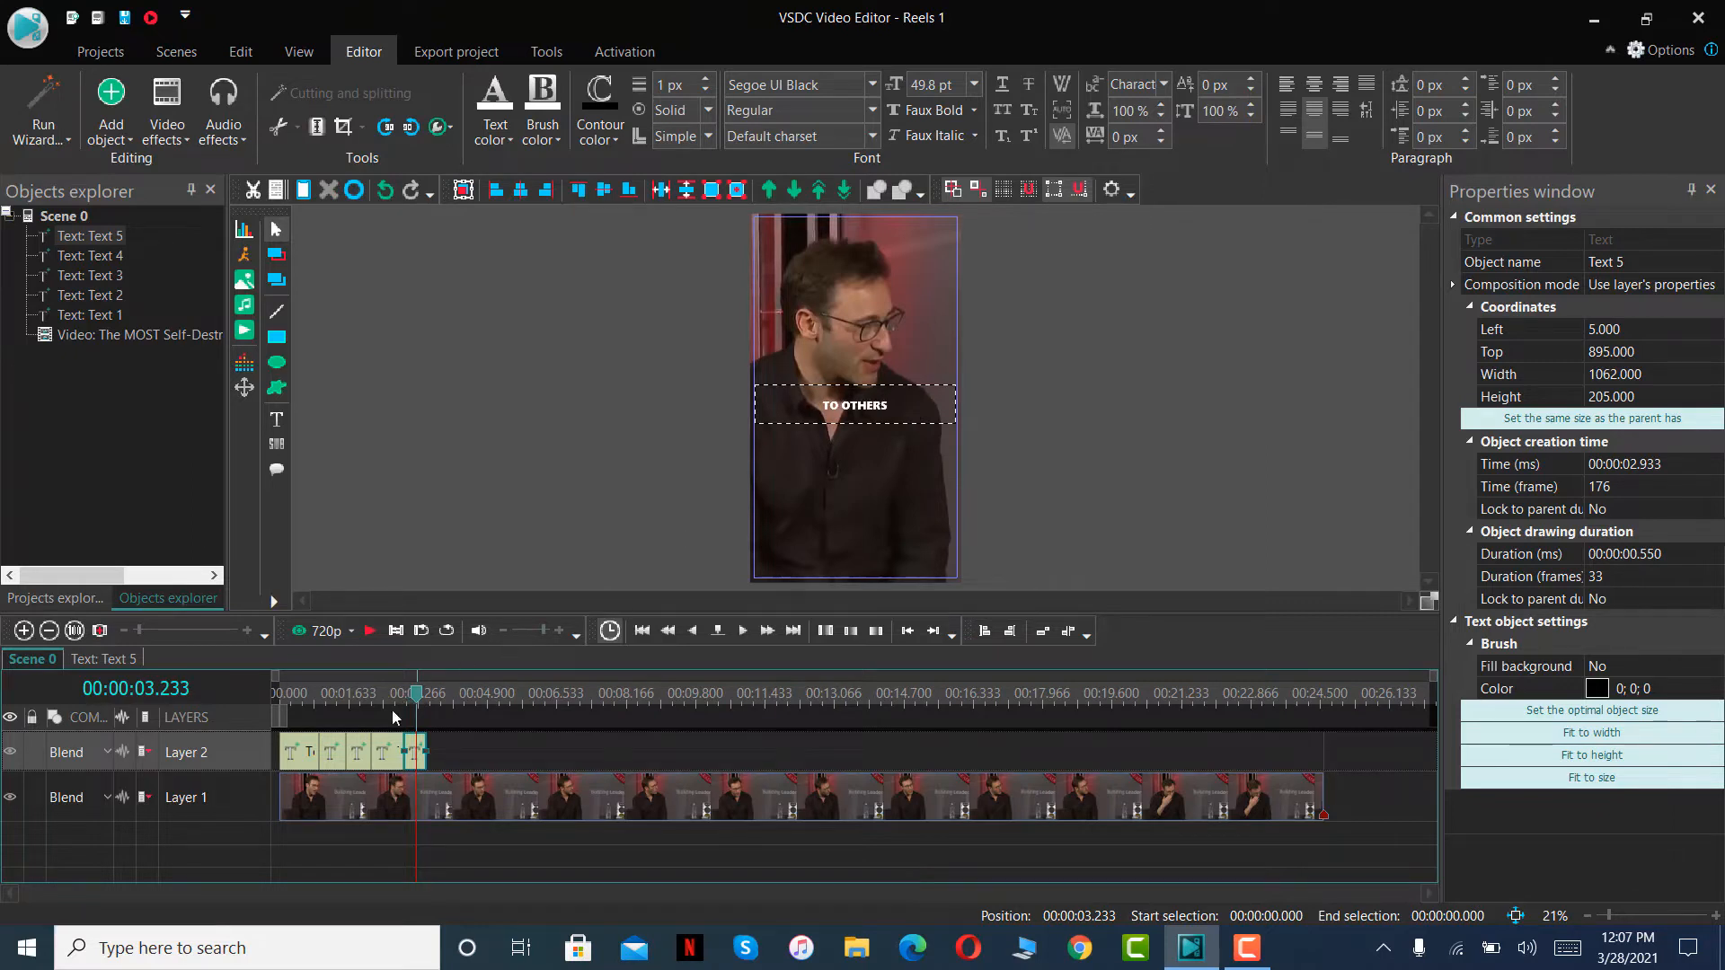
- Play the scene from 00:00:02.583 to 00:00:04.516, paste the copied caption on Layer 2 and fit it between 00:00:03.483 and 00:00:04.516
{"action": "left_click_drag", "start_coordinate": [420, 700], "coordinate": [392, 703]}
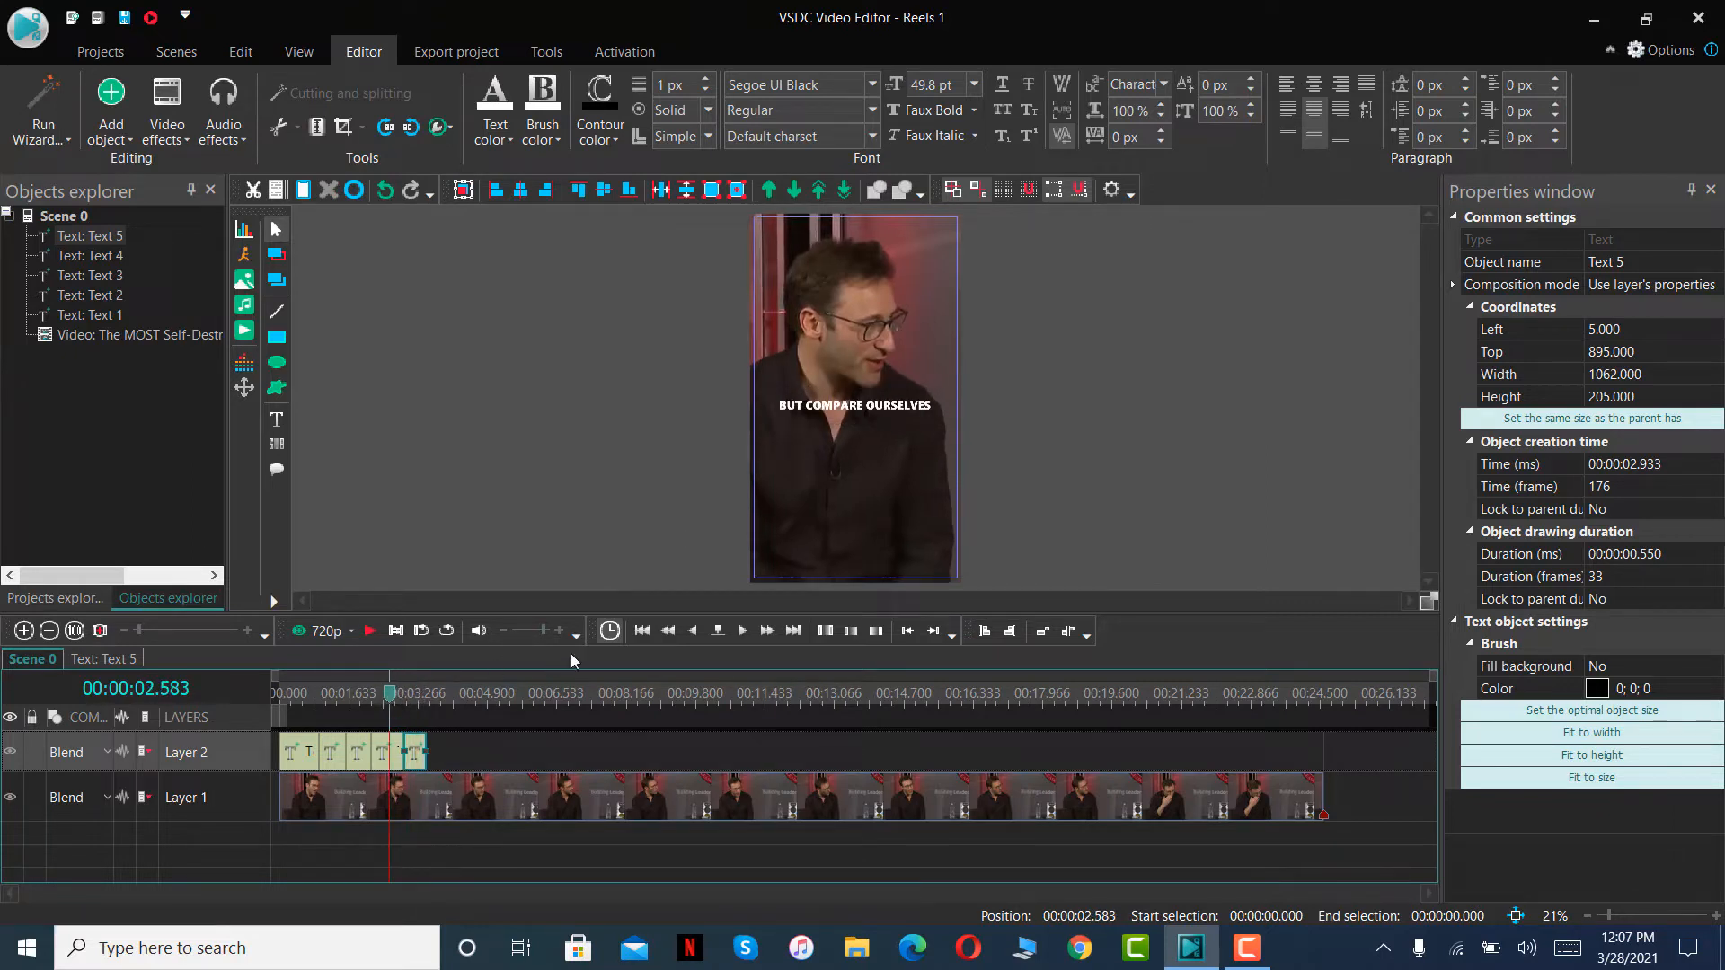
{"action": "left_click", "coordinate": [370, 632]}
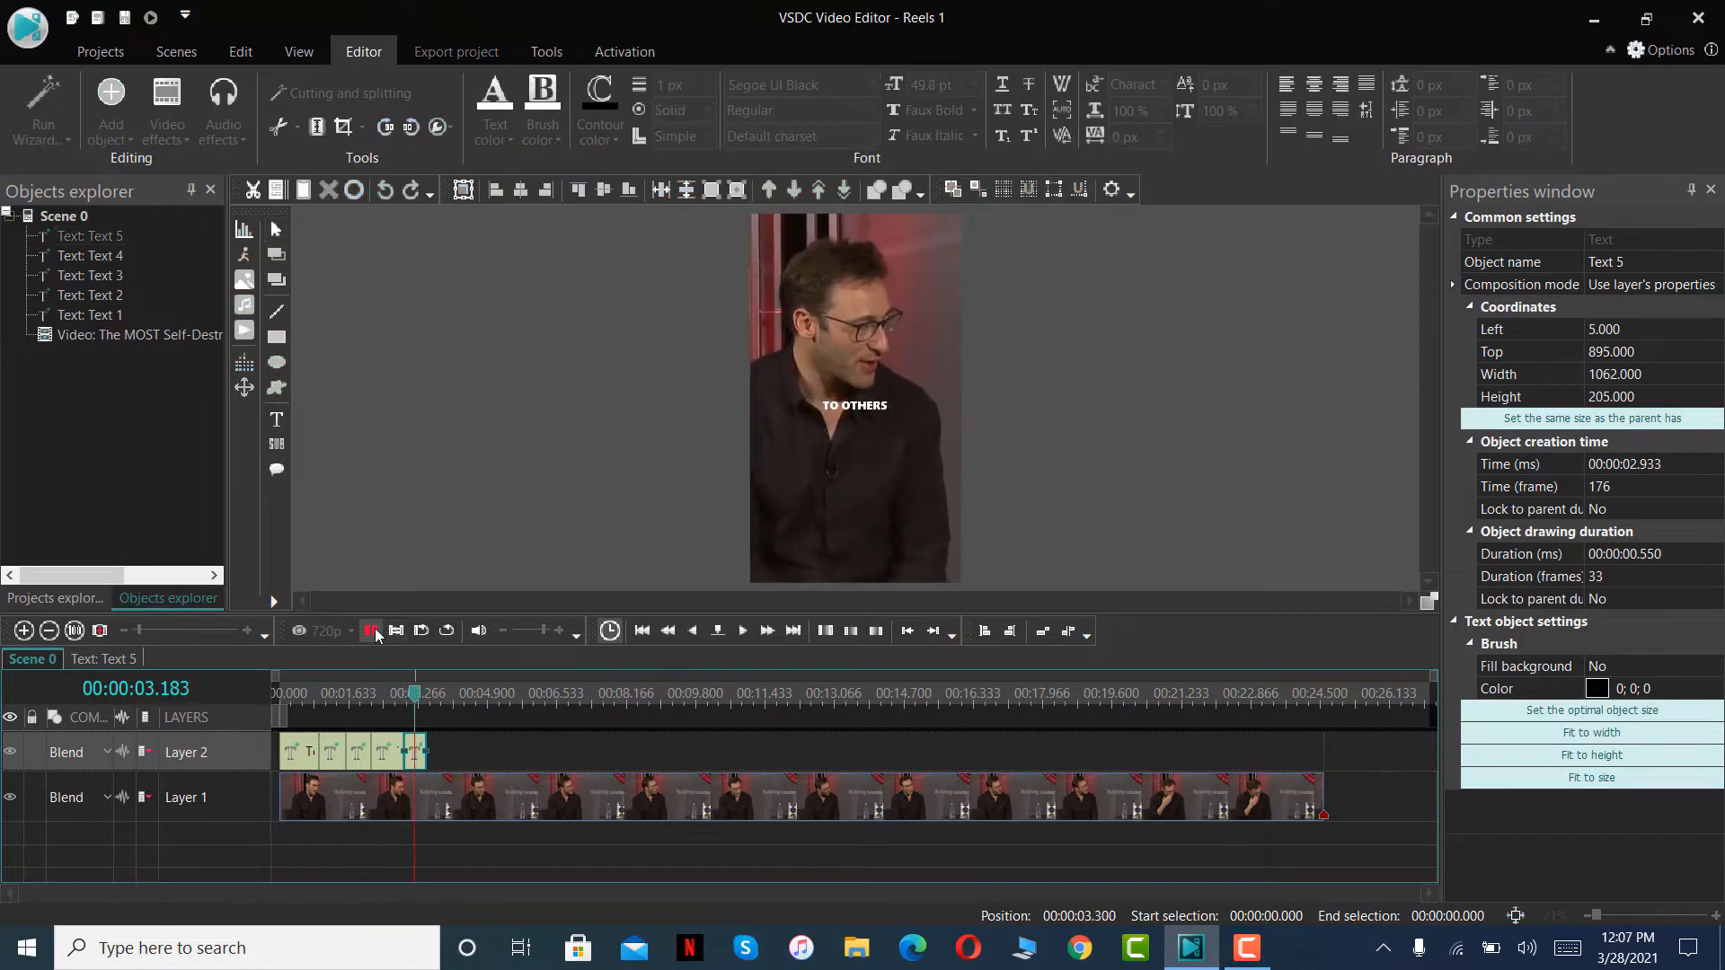
{"action": "left_click", "coordinate": [370, 632]}
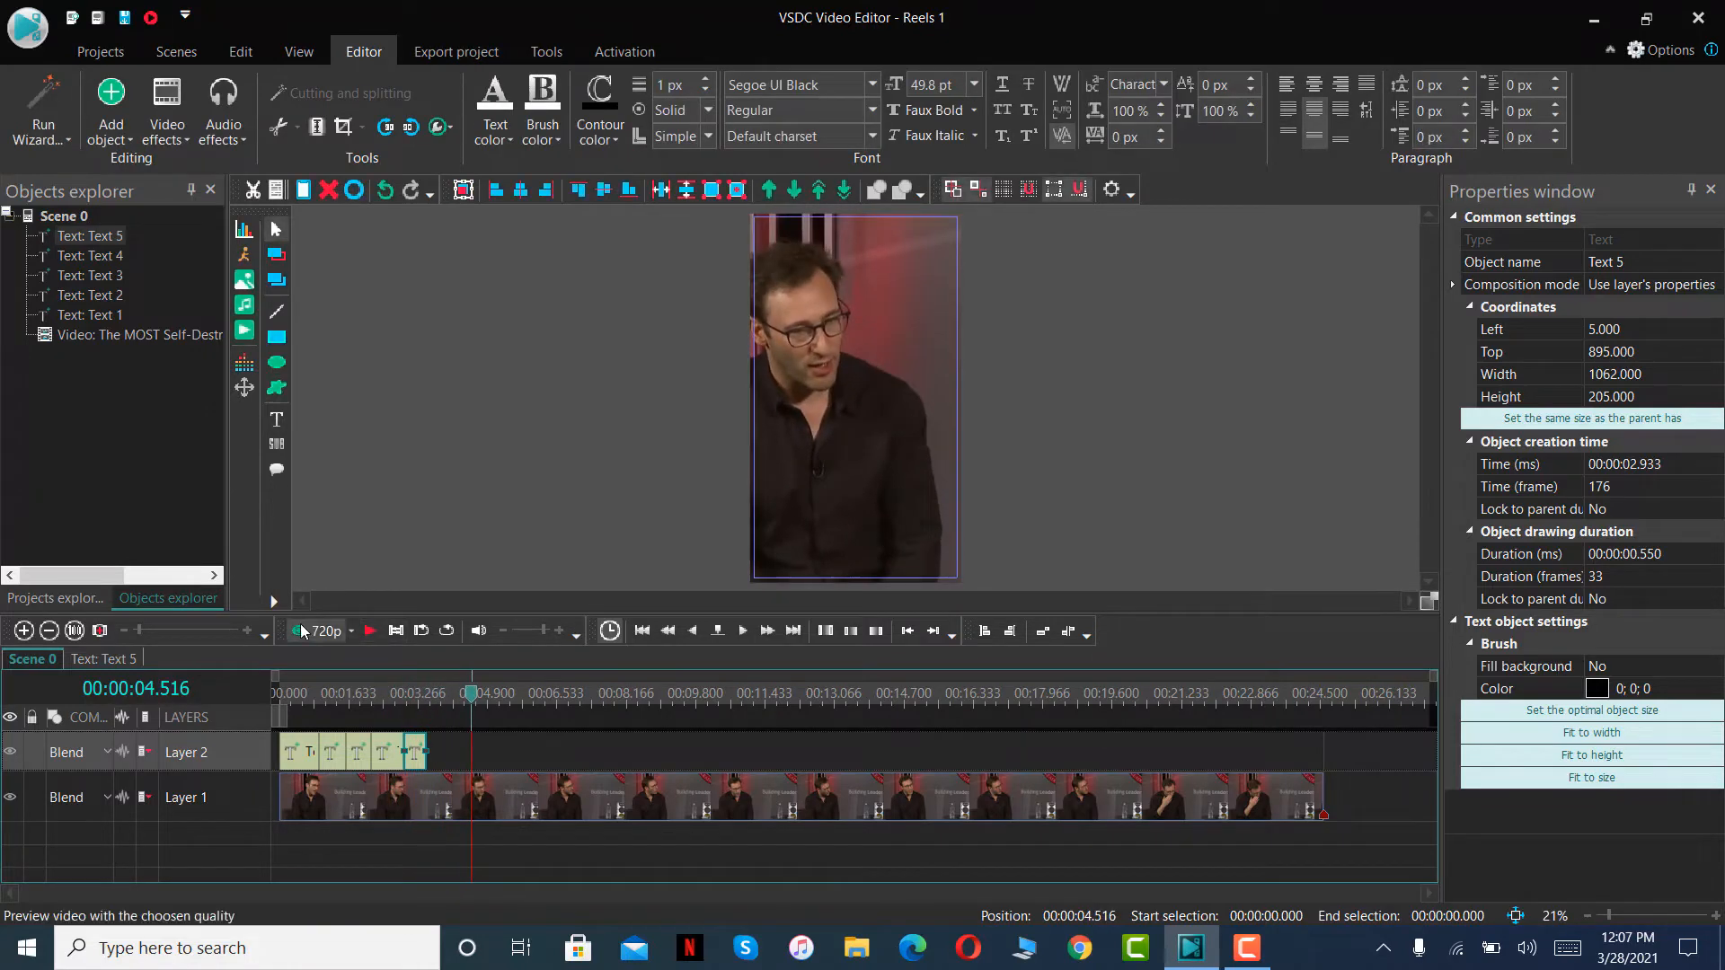
{"action": "right_click", "coordinate": [449, 751]}
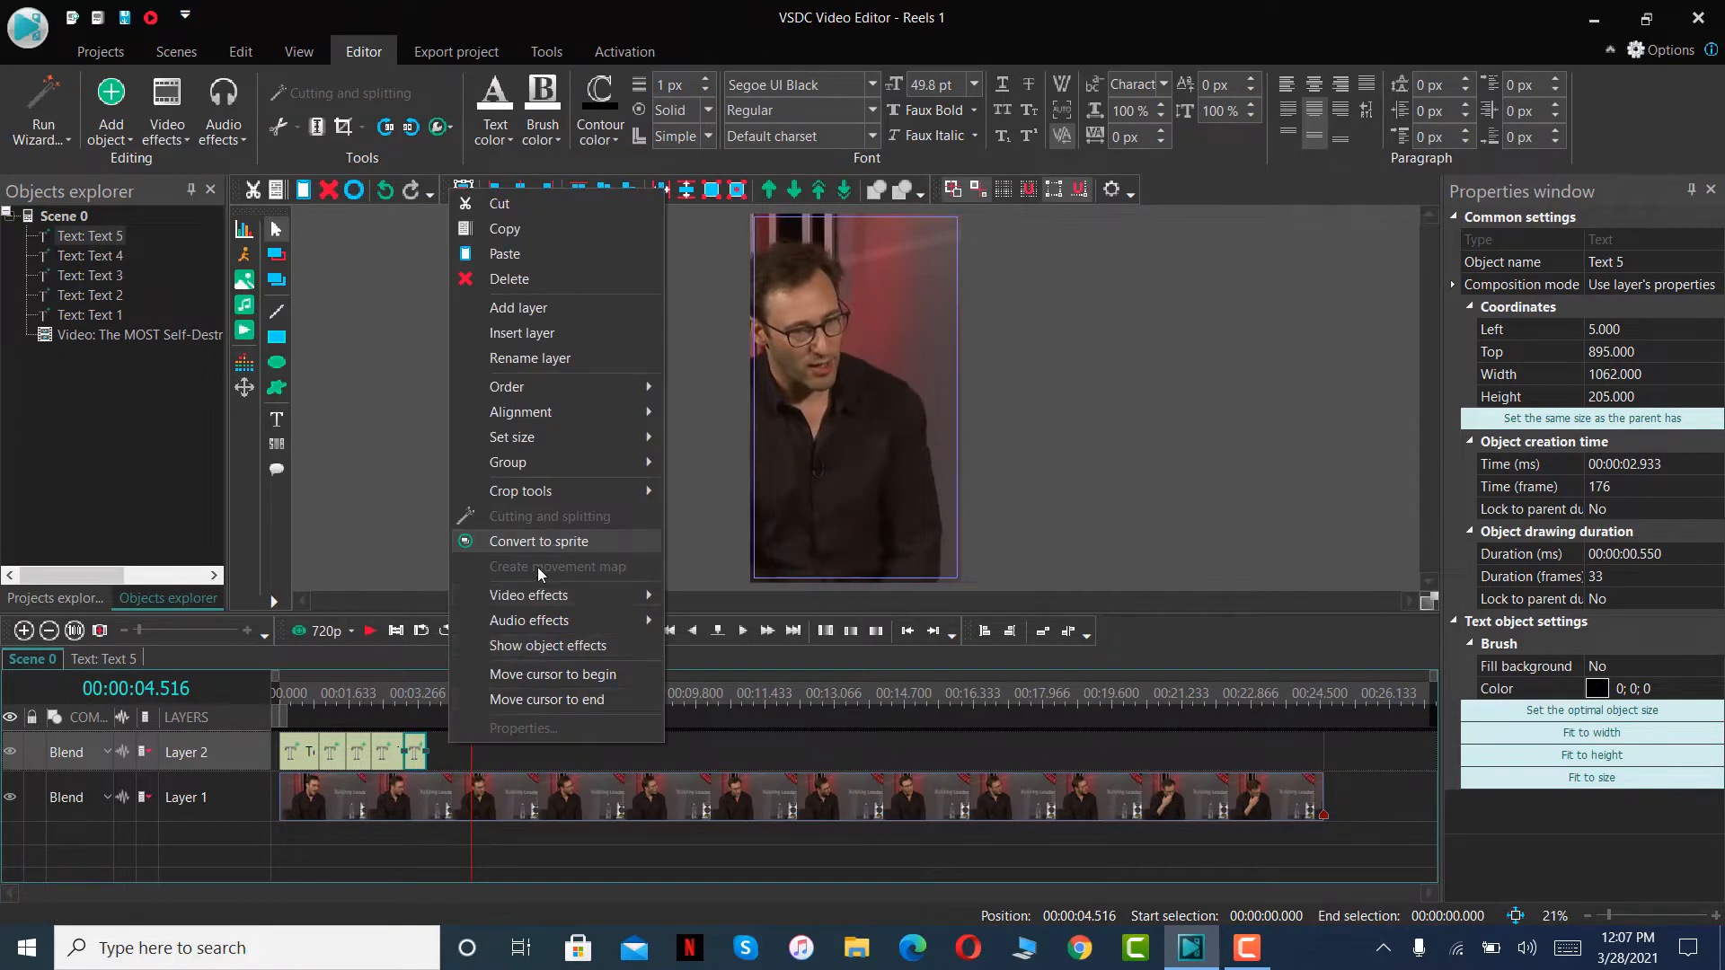
{"action": "left_click", "coordinate": [505, 254]}
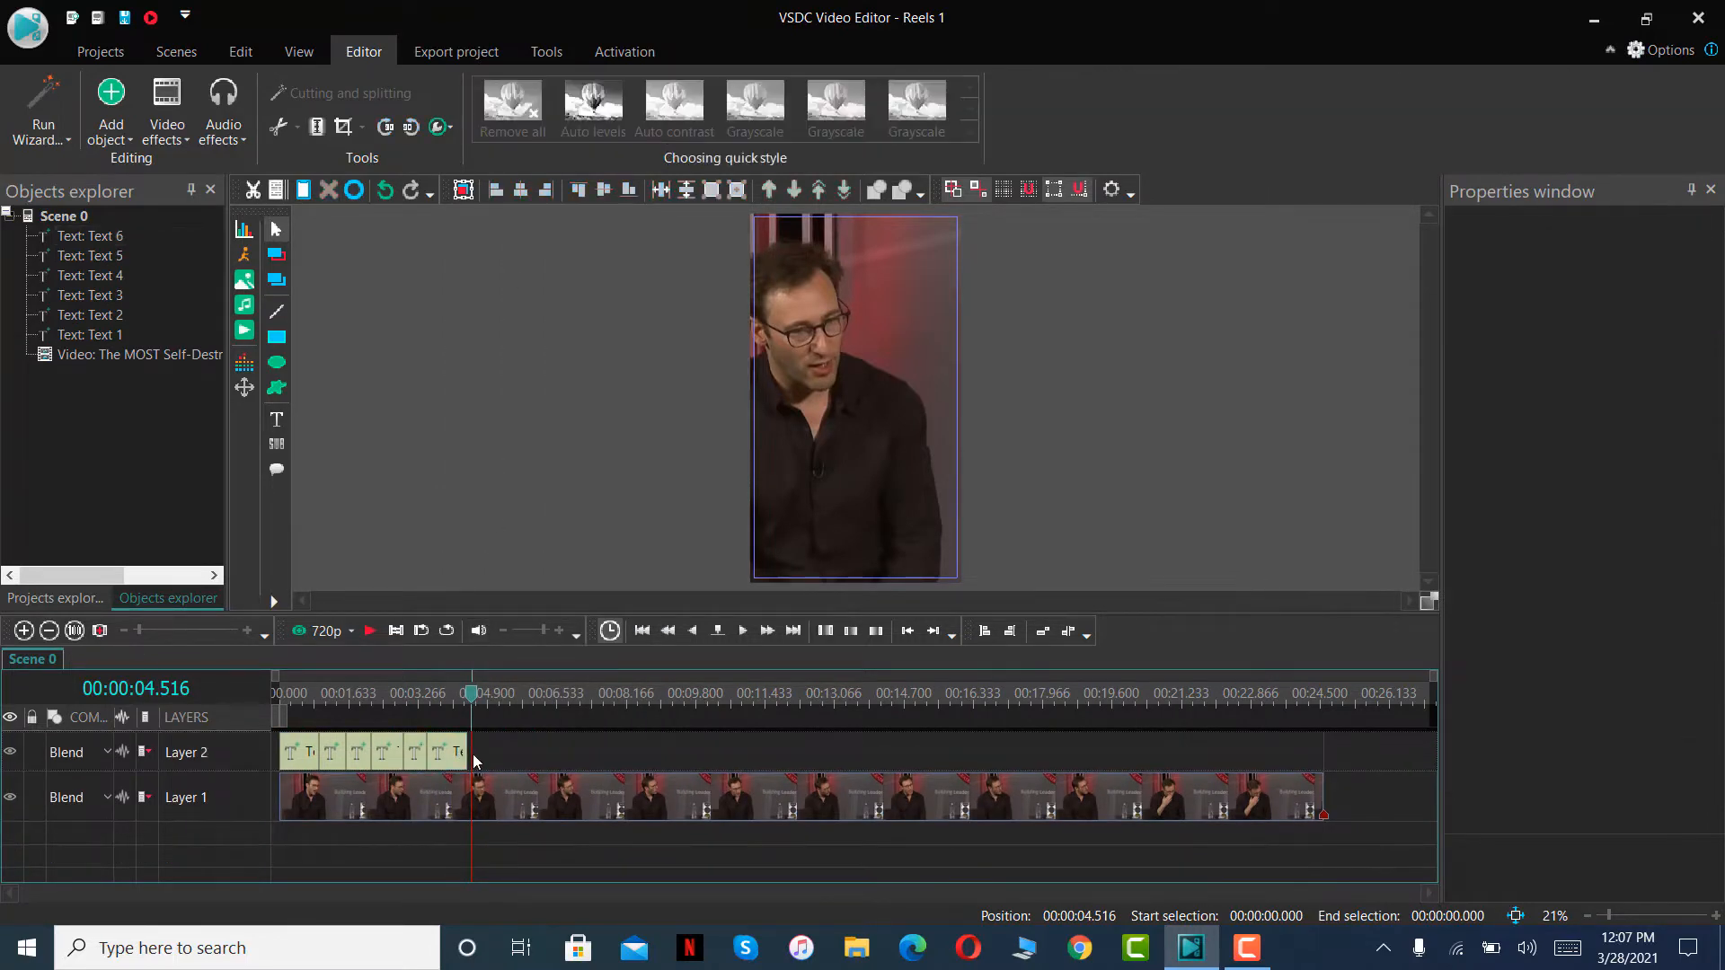
{"action": "left_click_drag", "start_coordinate": [469, 750], "coordinate": [473, 750]}
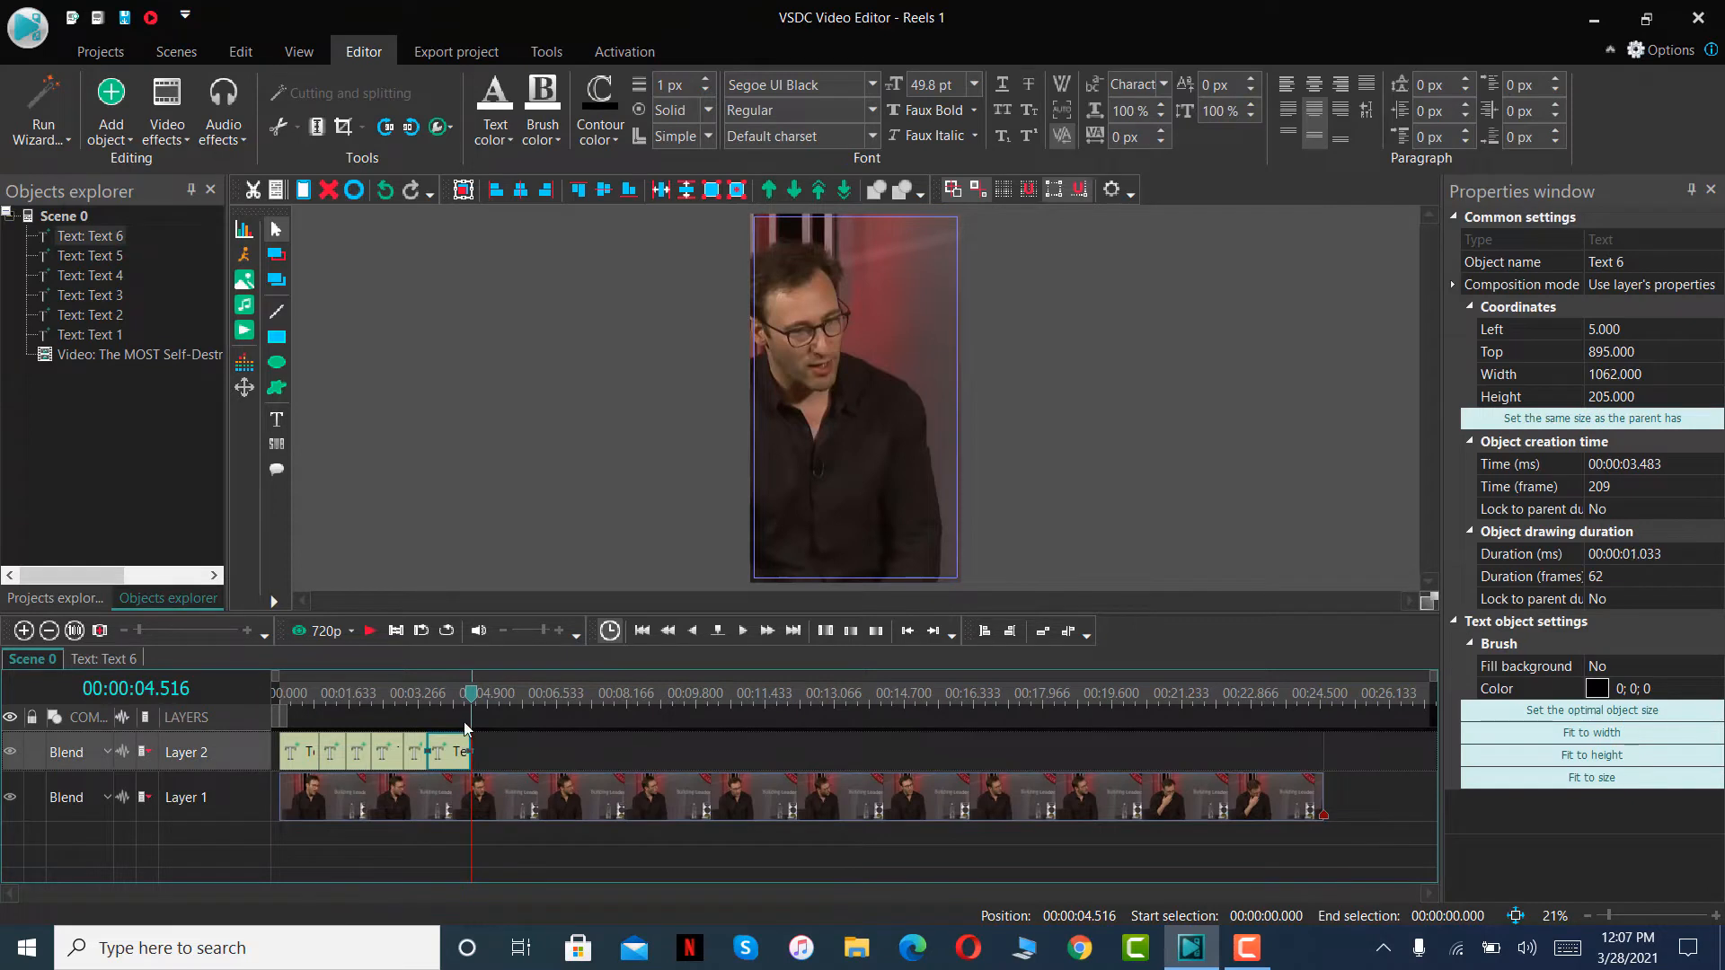
- Replace the wording of the sixth text clip's caption with AND
{"action": "left_click", "coordinate": [457, 706]}
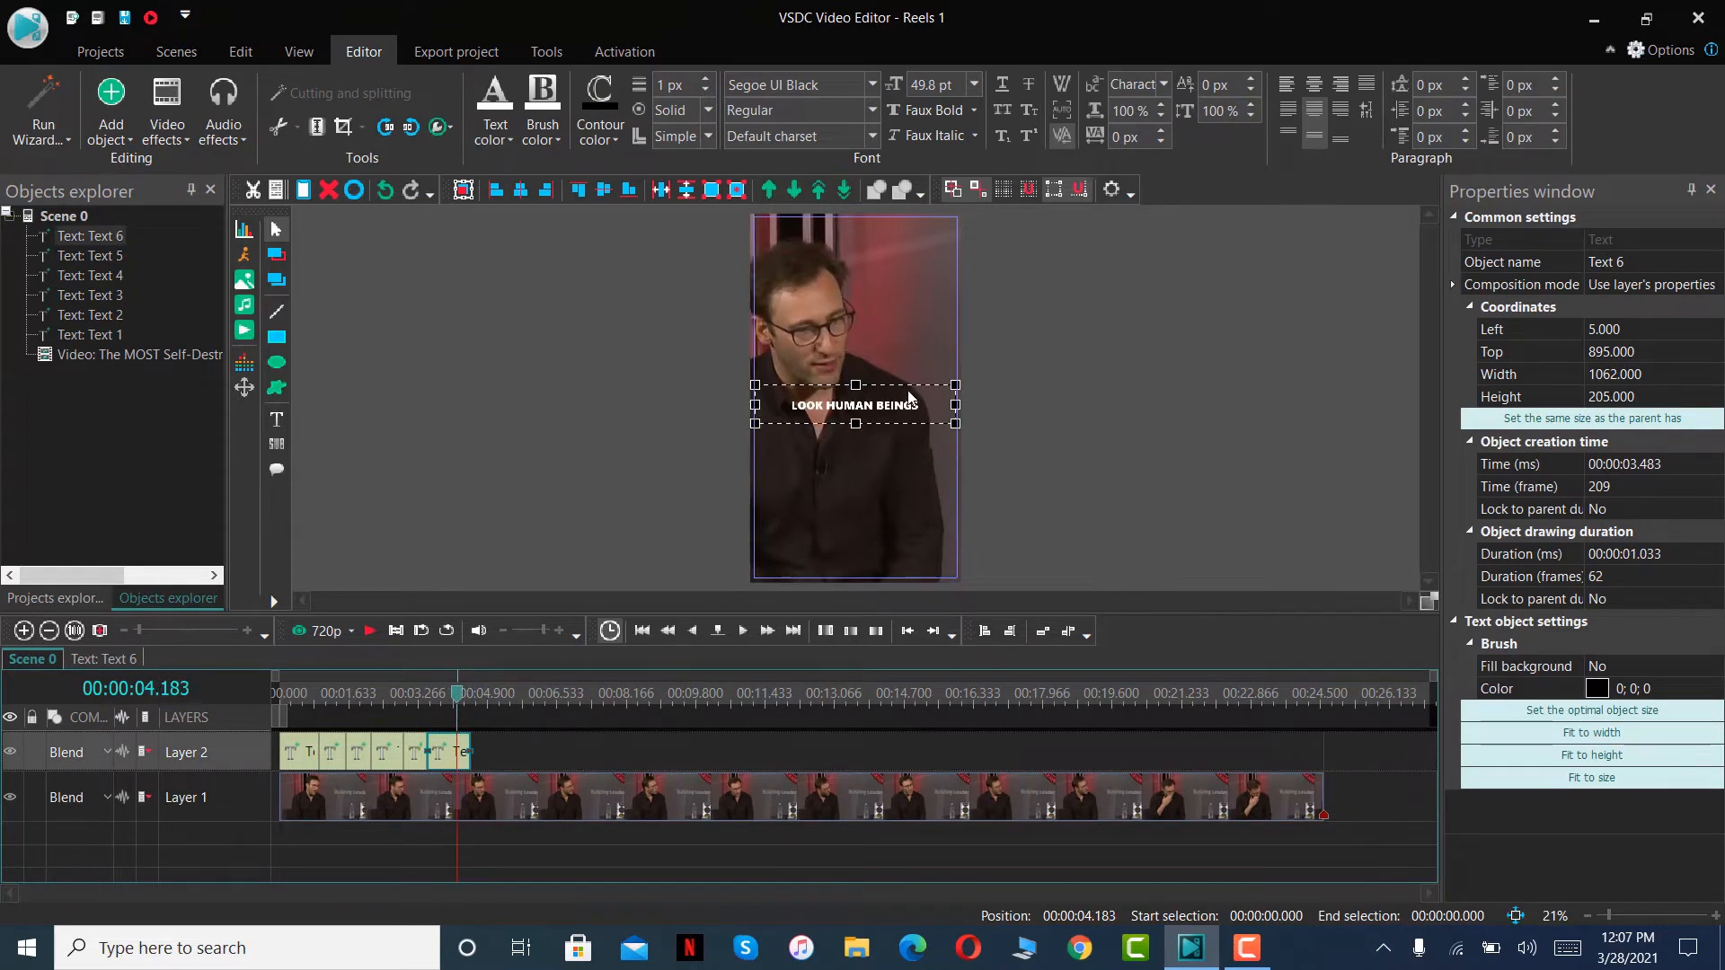
{"action": "key", "text": "ctrl+a"}
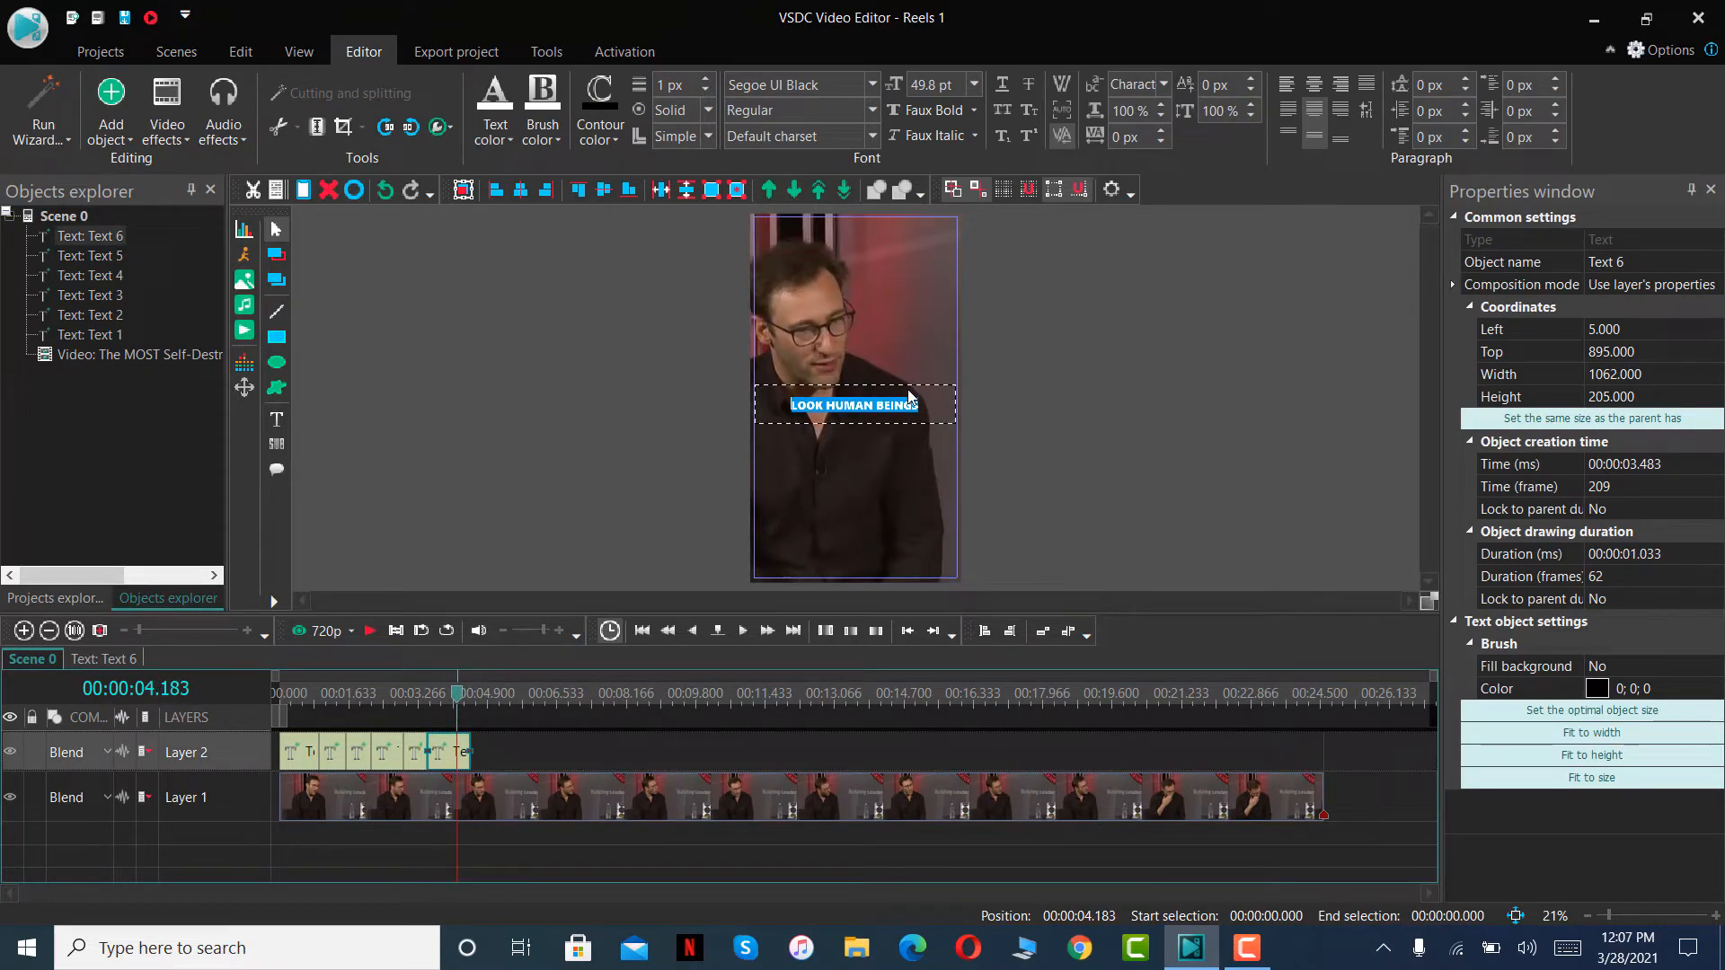
{"action": "type", "text": "AND"}
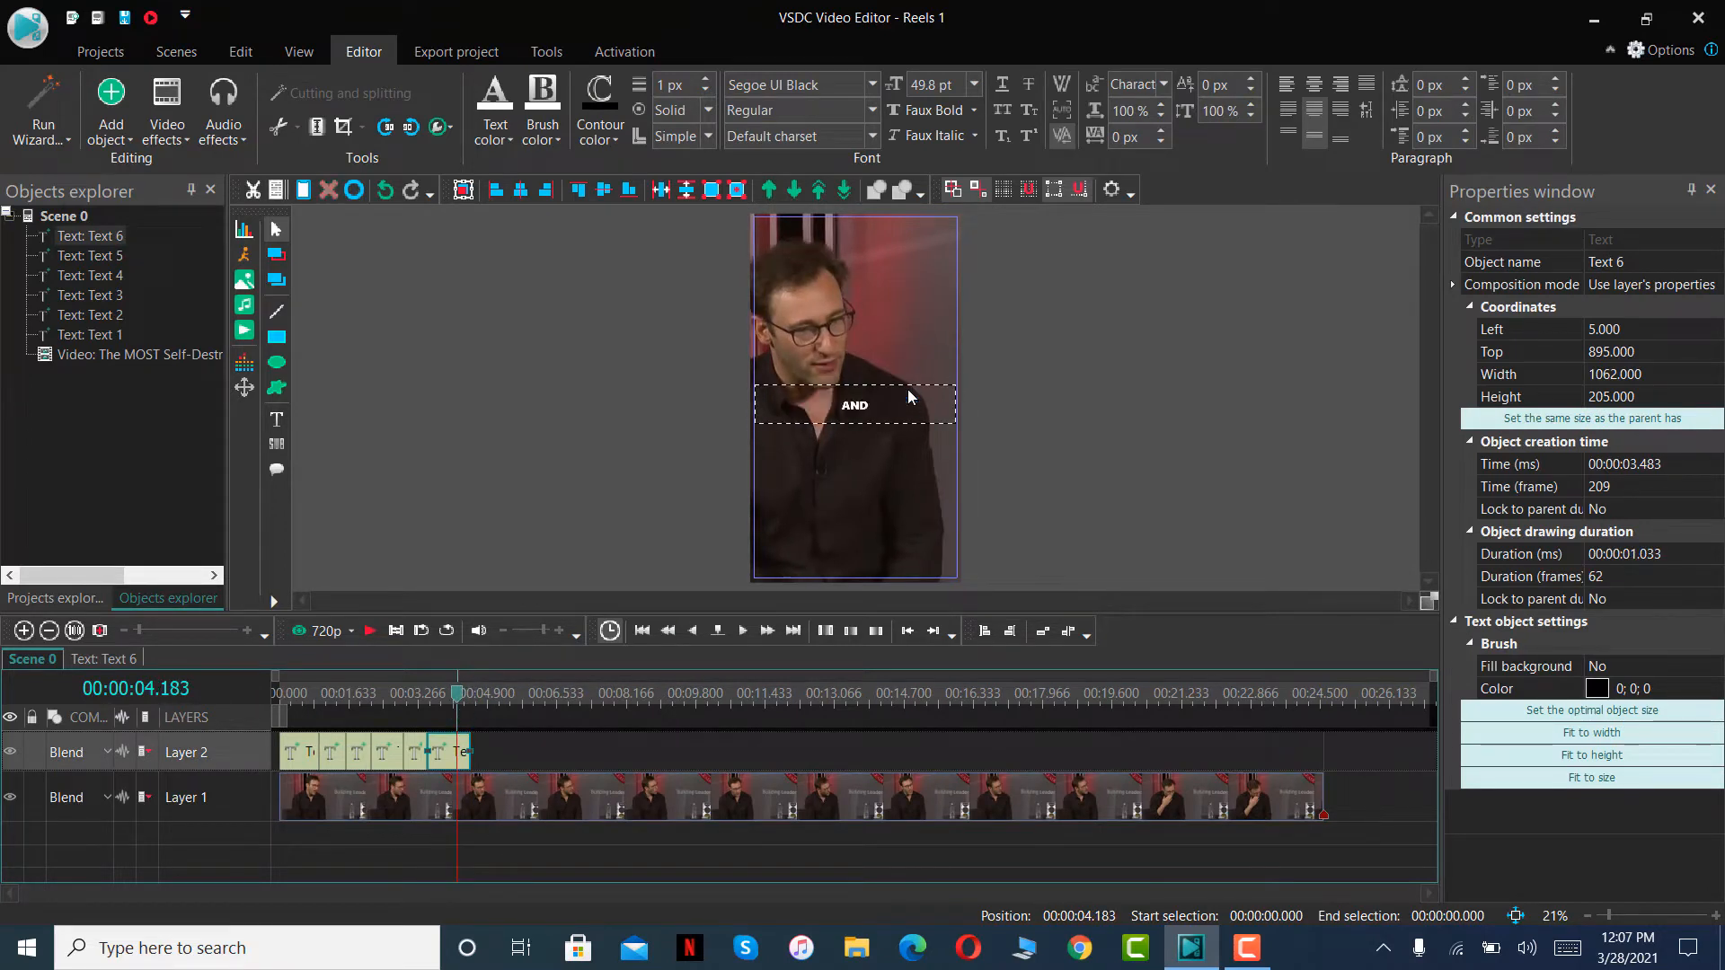
- Play the scene up to 00:00:05.400, paste the copied caption on Layer 2 and fit it between 00:00:04.516 and that point
{"action": "left_click", "coordinate": [370, 632]}
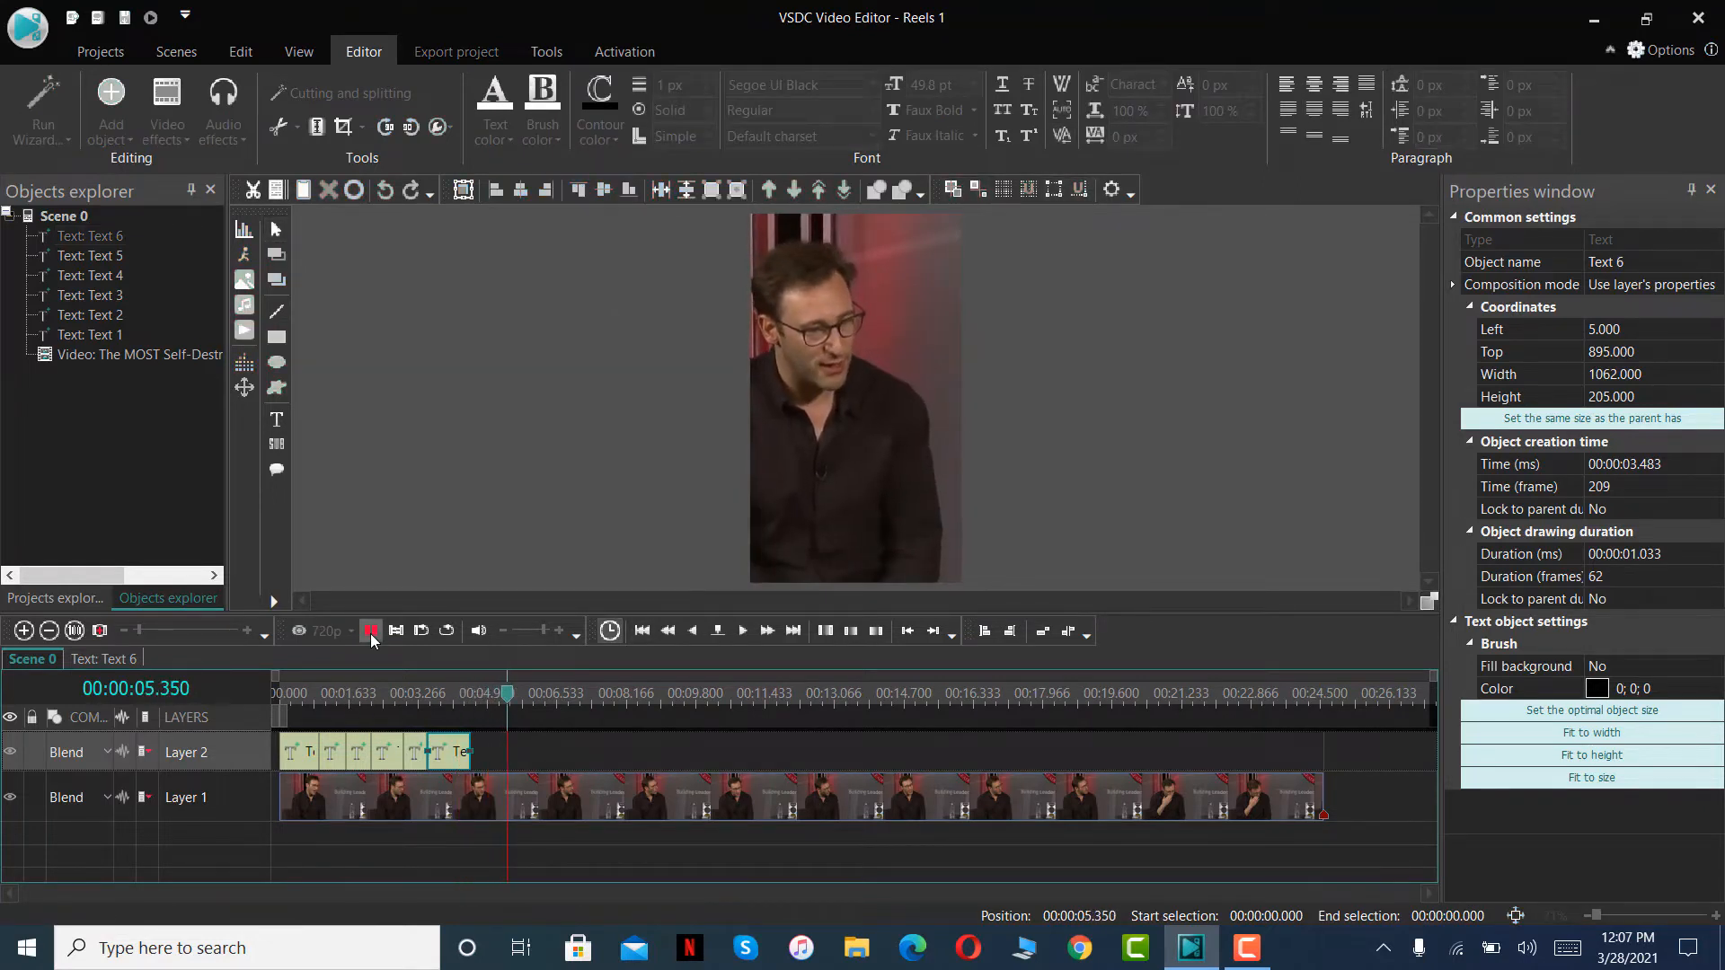
{"action": "left_click", "coordinate": [370, 634]}
{"action": "key", "text": "ctrl+v"}
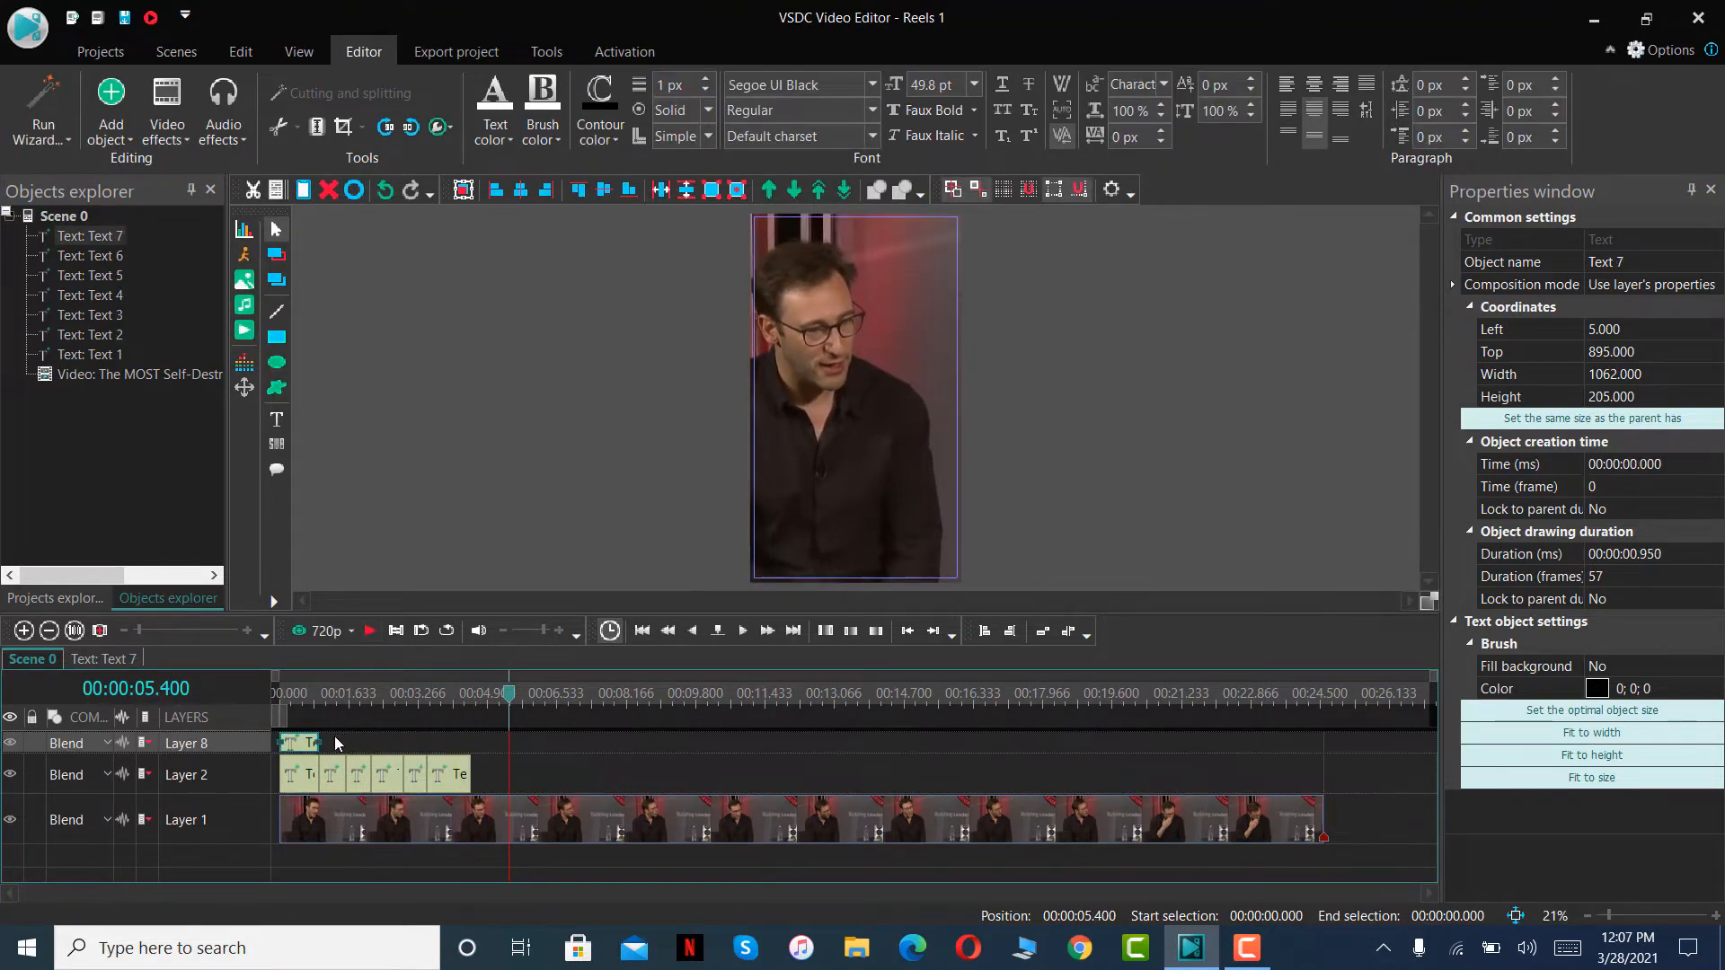
{"action": "left_click_drag", "start_coordinate": [304, 742], "coordinate": [500, 750]}
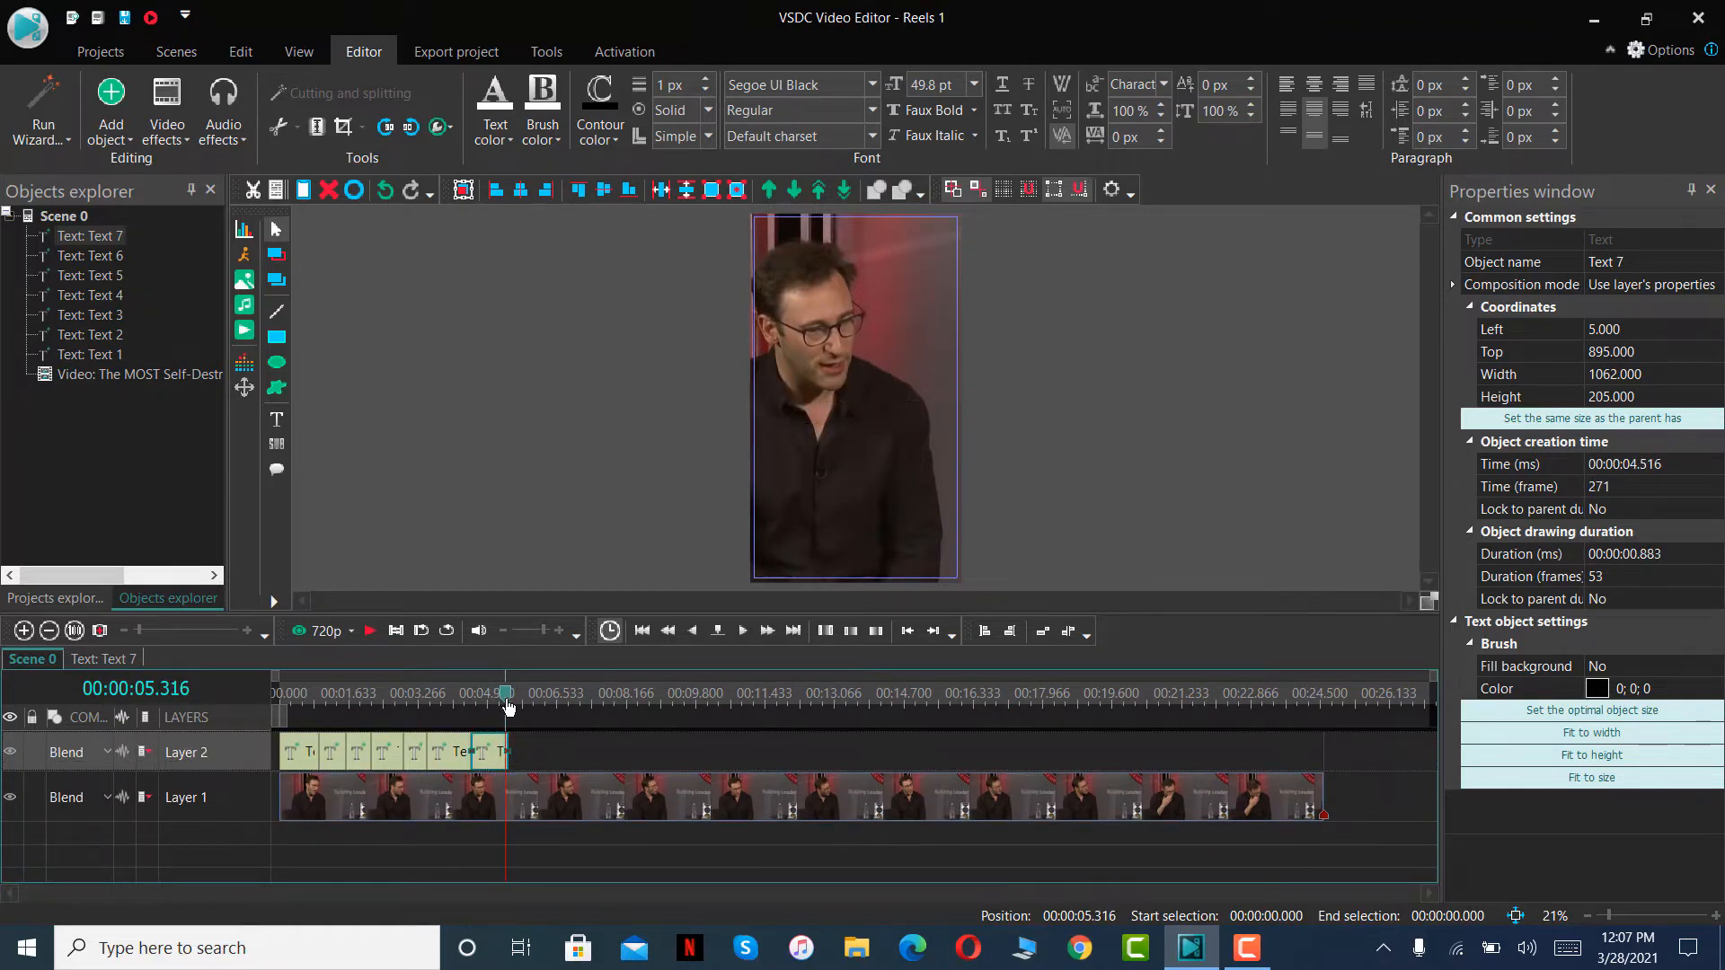
- Replace the wording of the seventh text clip's caption with COMPARISON
{"action": "double_click", "coordinate": [908, 415]}
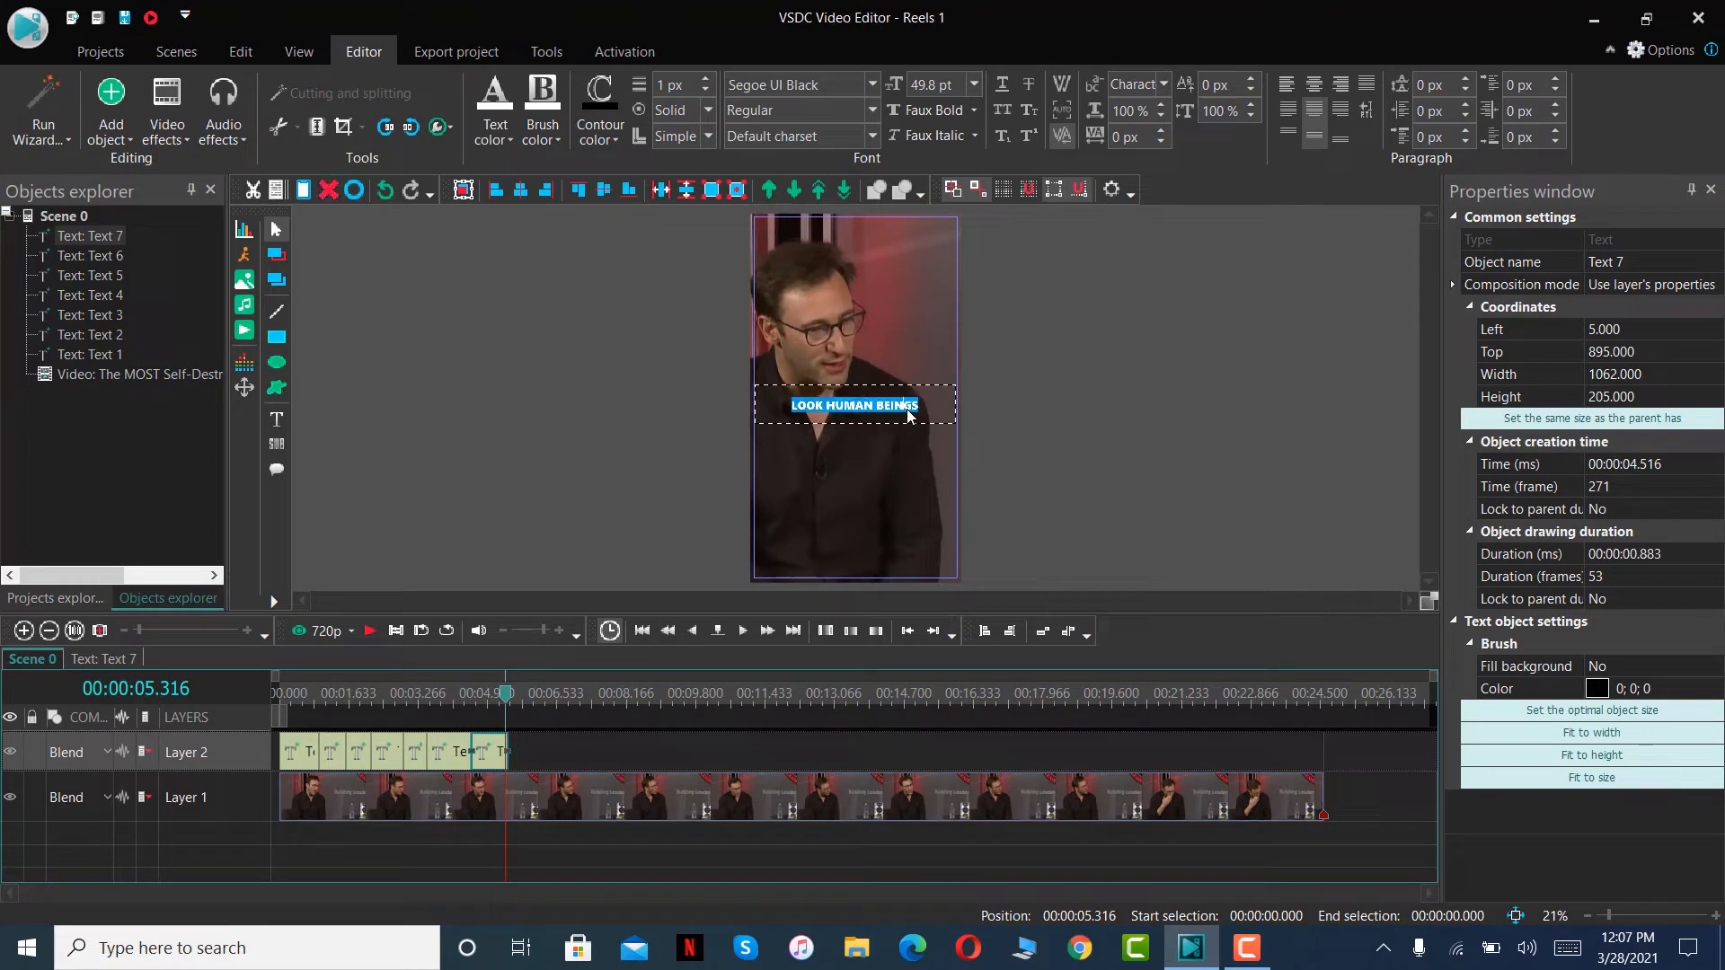
{"action": "type", "text": "COMPARISON"}
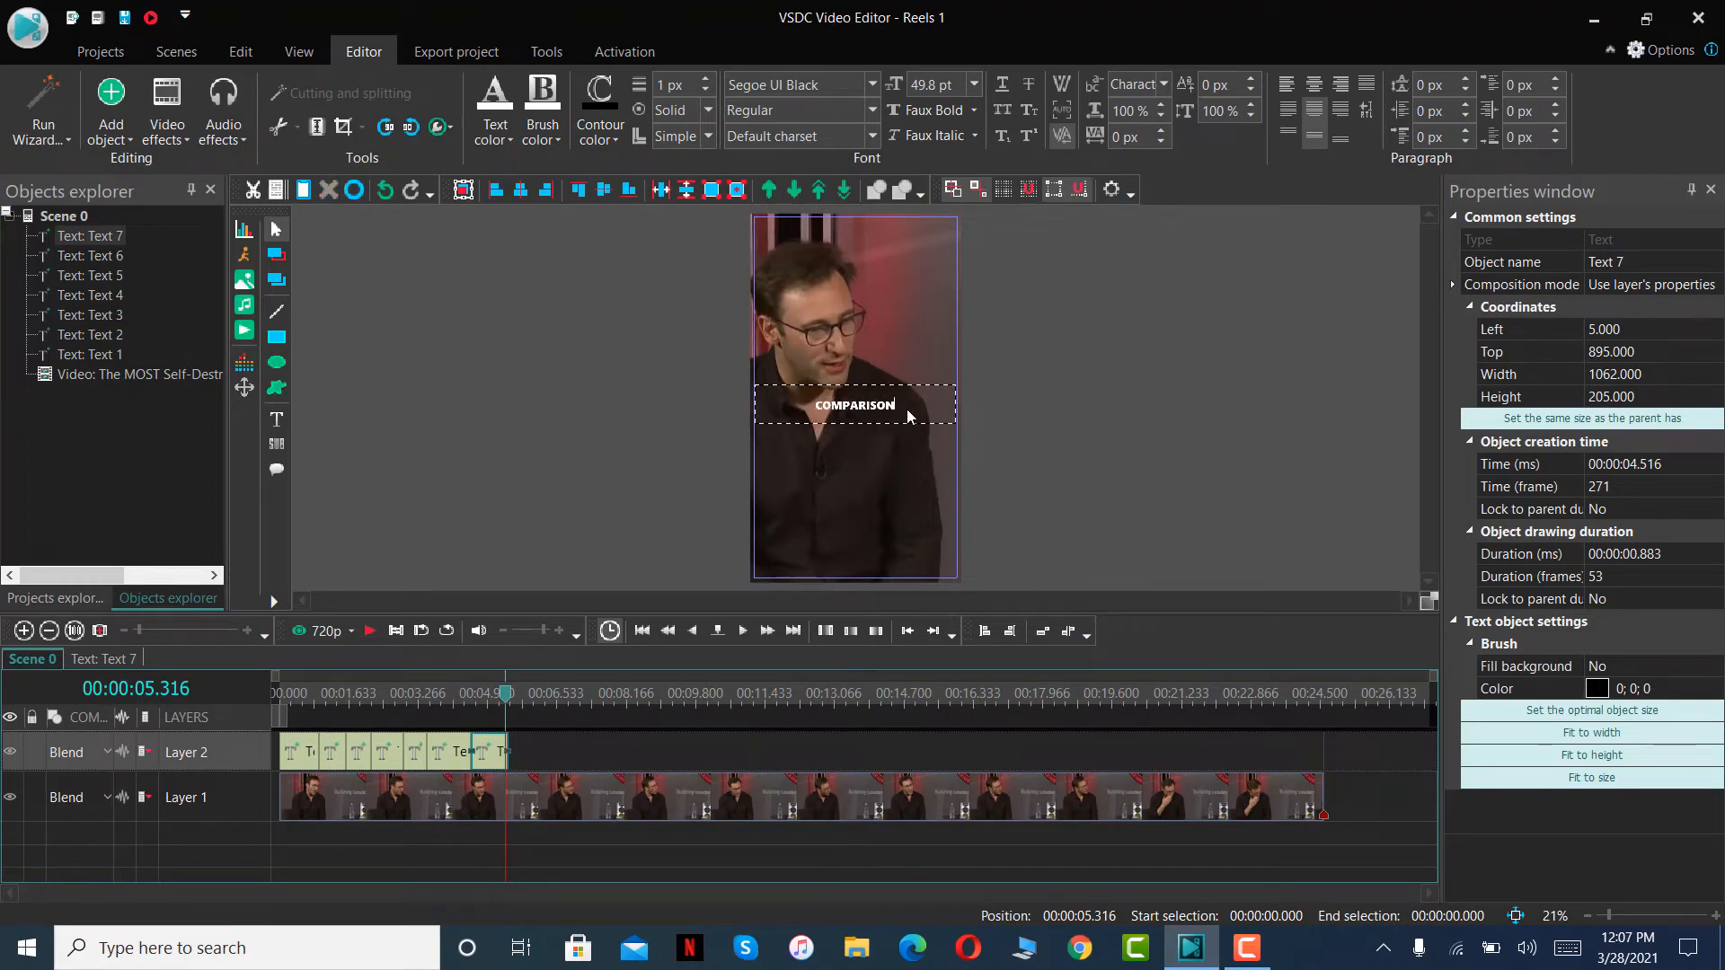
- Play the scene up to 00:00:07.483, paste the copied caption on Layer 2 and fit it between 00:00:06.150 and that point
{"action": "left_click", "coordinate": [372, 631]}
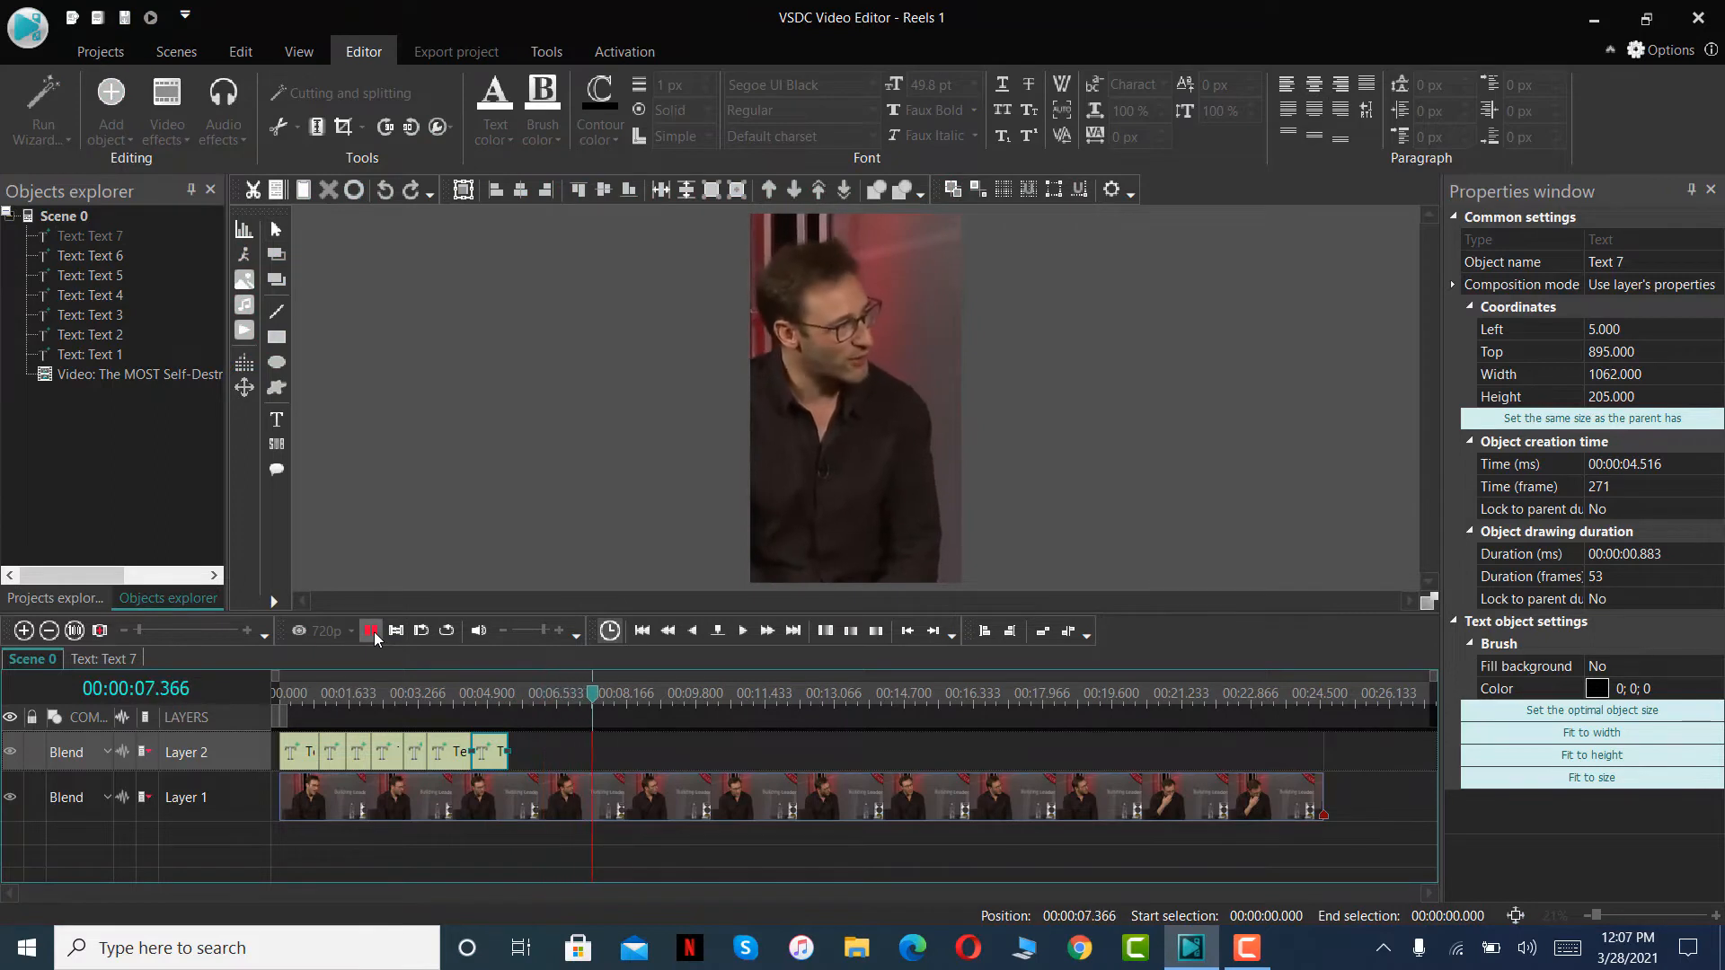
{"action": "left_click", "coordinate": [371, 632]}
{"action": "key", "text": "ctrl+v"}
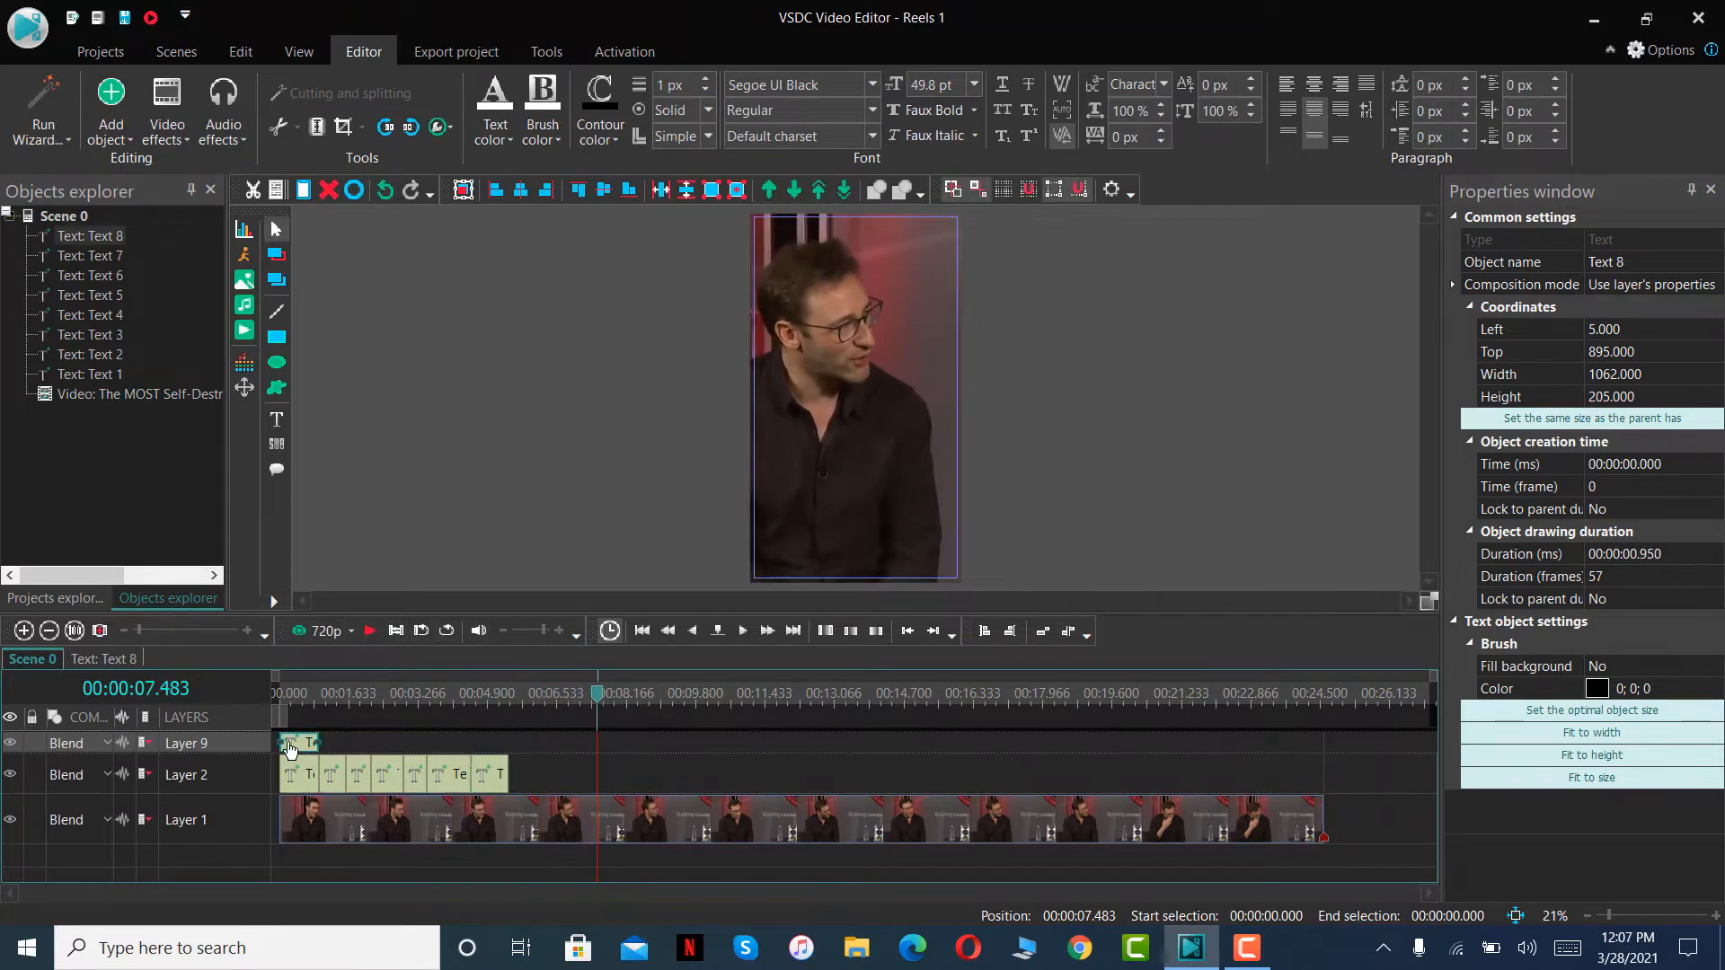
{"action": "left_click_drag", "start_coordinate": [293, 748], "coordinate": [540, 752]}
- Replace the wording of the eighth text clip's caption with IS THE DEADLIEST THING
{"action": "left_click", "coordinate": [561, 704]}
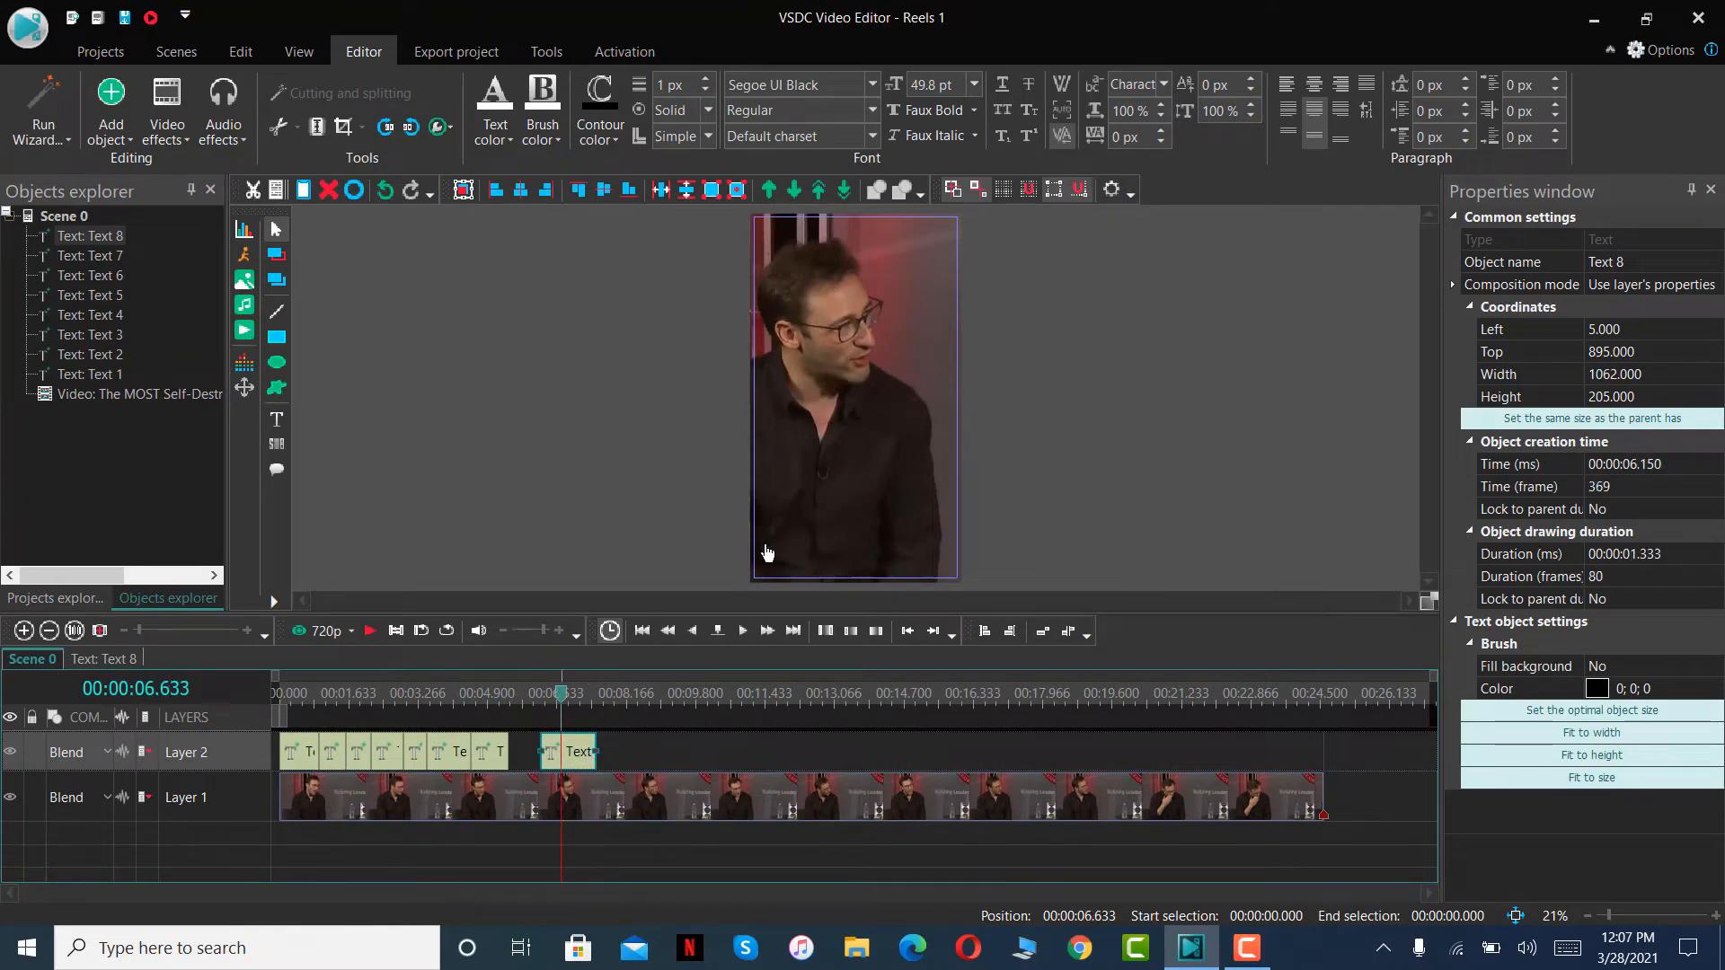
{"action": "double_click", "coordinate": [911, 413]}
{"action": "key", "text": "ctrl+a"}
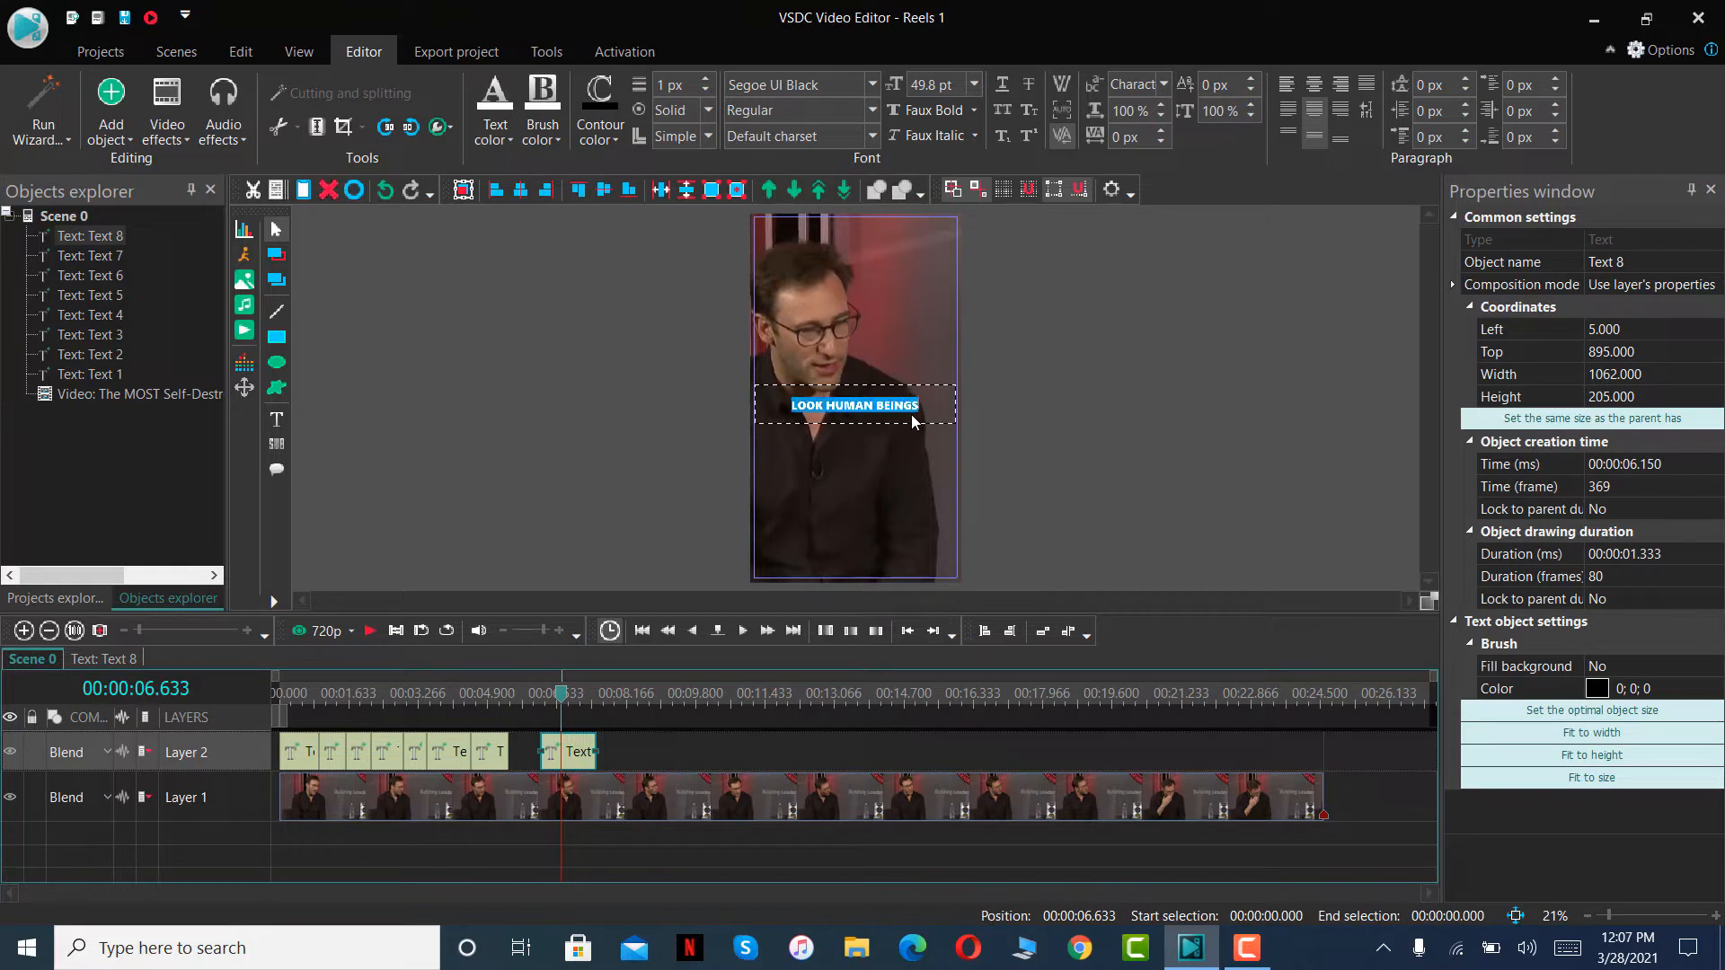
{"action": "type", "text": "IS THE DEADL"}
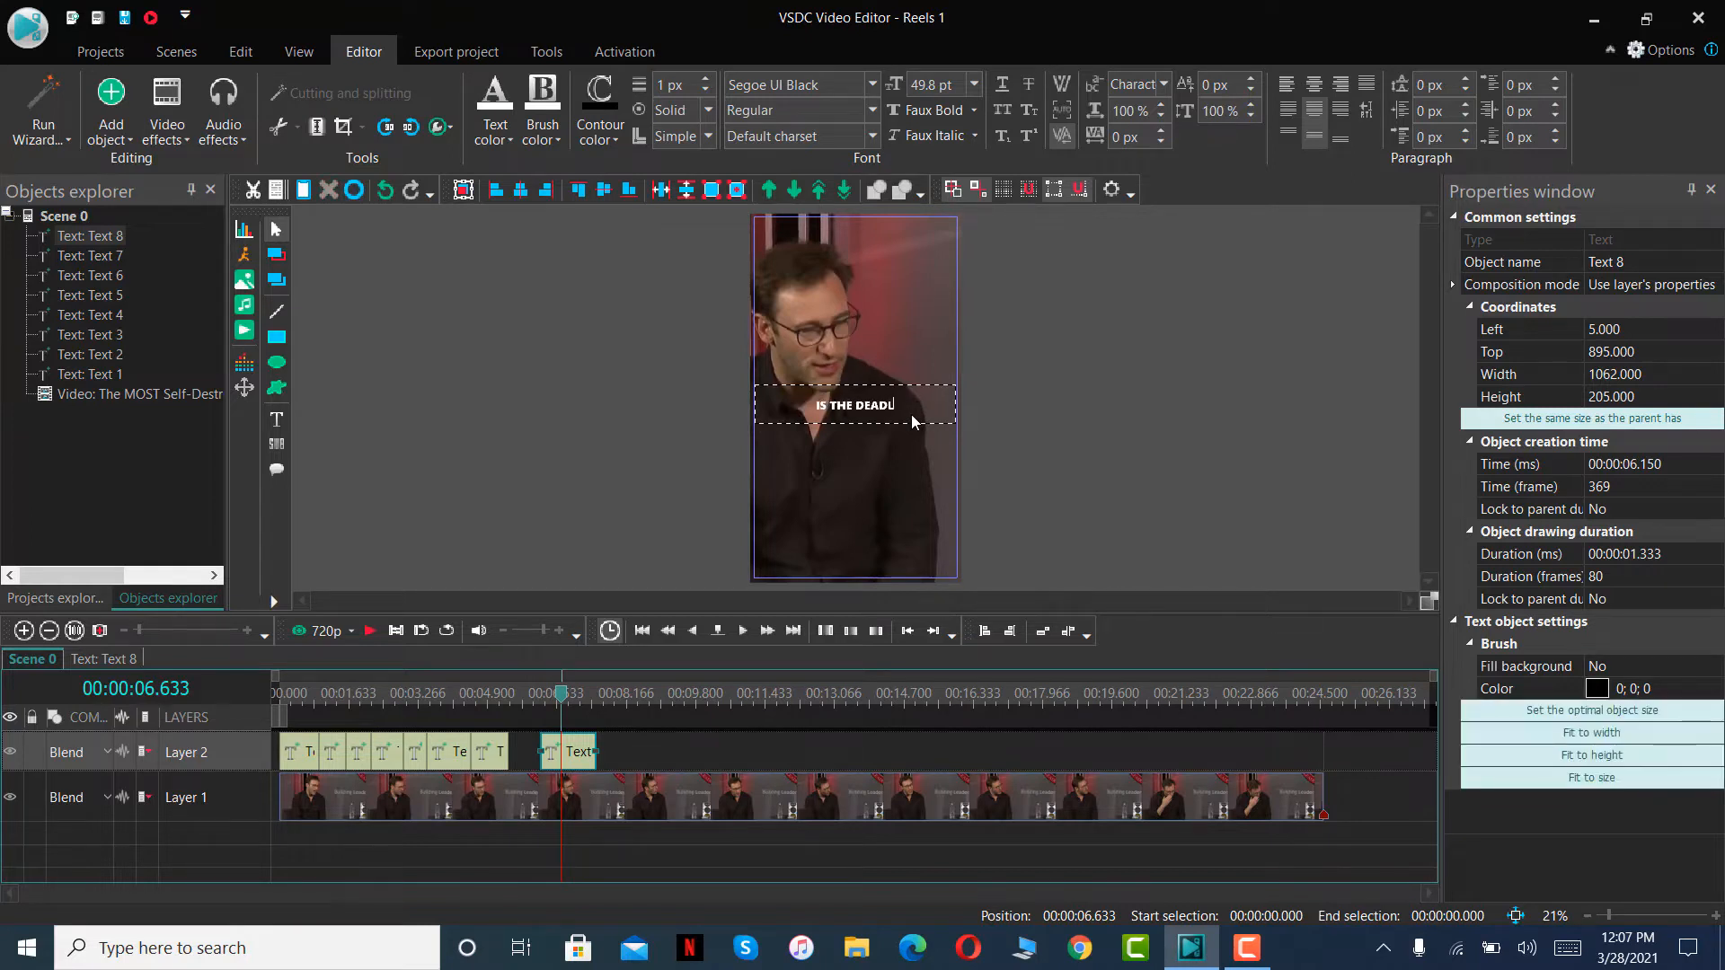
{"action": "type", "text": "IEST THING"}
- Play the scene up to 00:00:08.300, paste the copied caption on Layer 2 and fit it between 00:00:07.483 and that point
{"action": "left_click", "coordinate": [367, 634]}
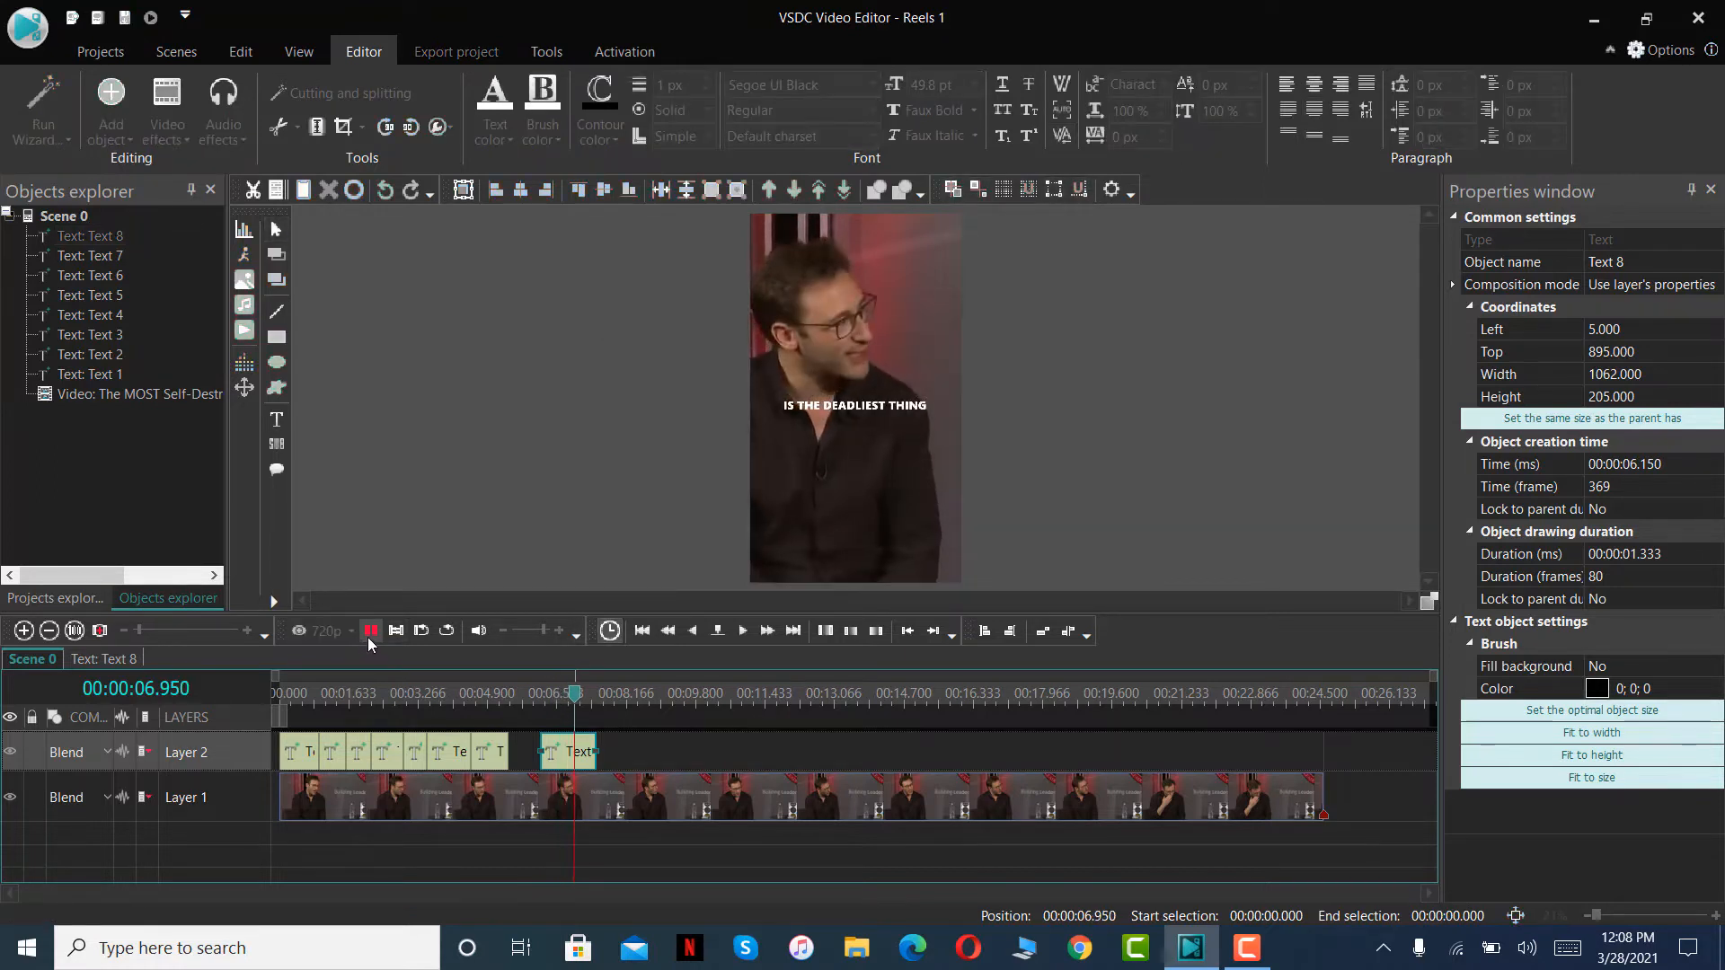
{"action": "left_click", "coordinate": [368, 636]}
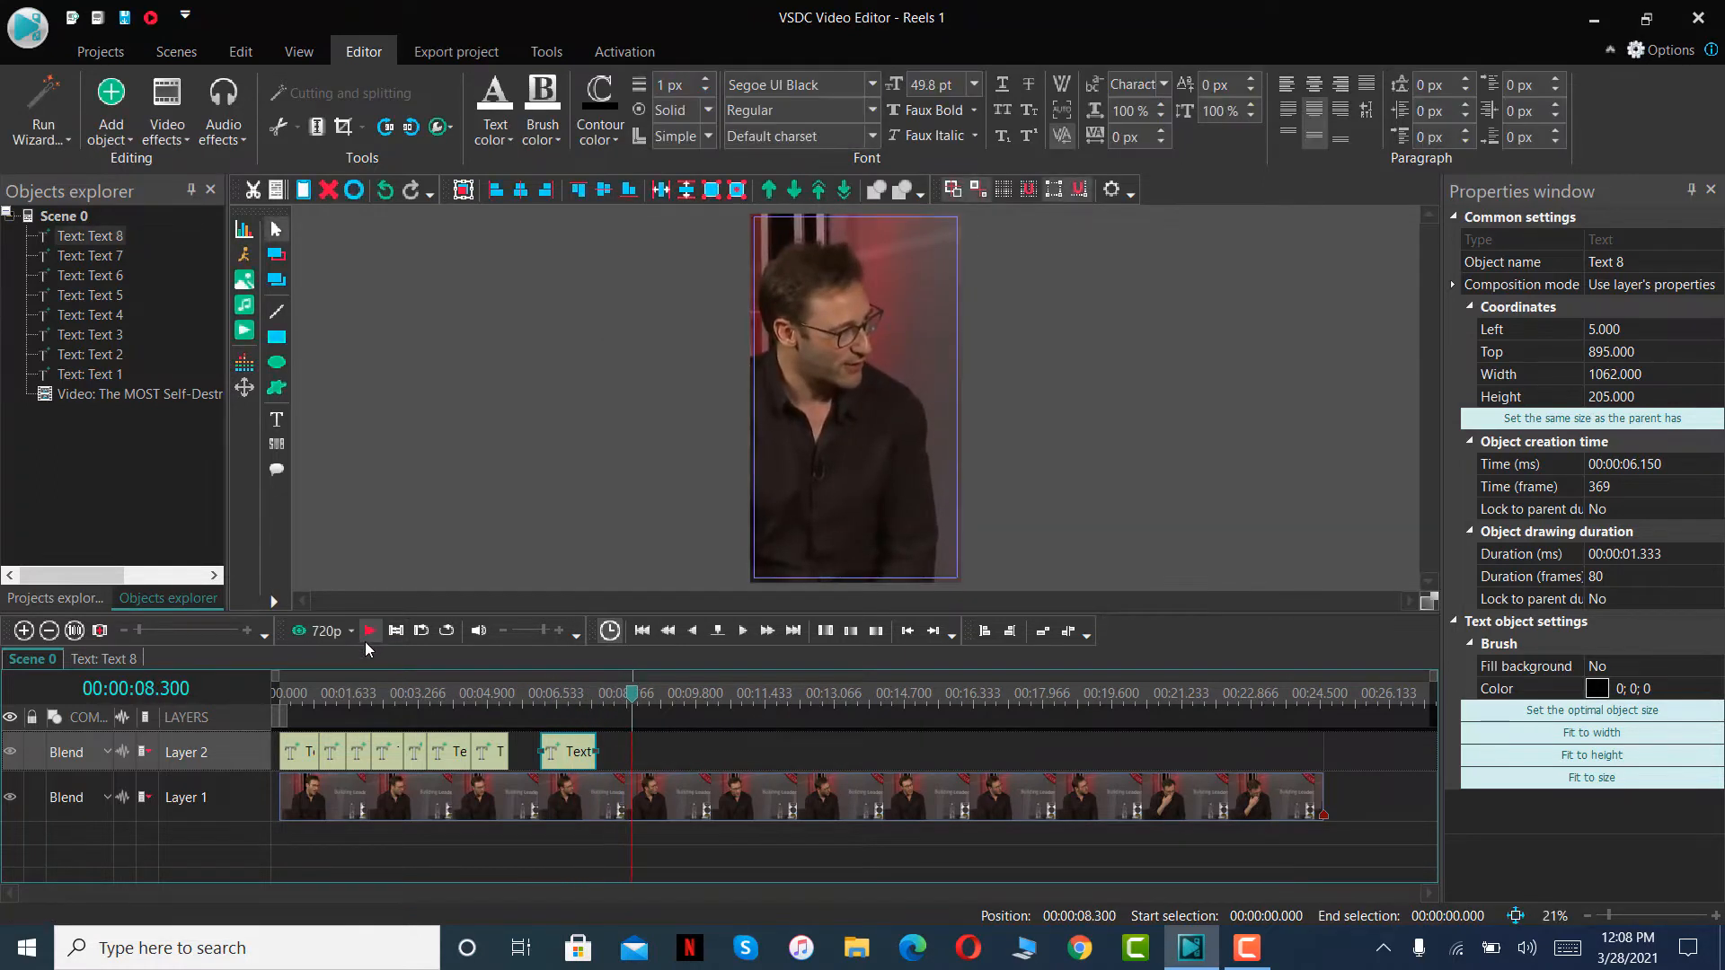
{"action": "key", "text": "ctrl+v"}
{"action": "left_click_drag", "start_coordinate": [298, 745], "coordinate": [630, 753]}
- Replace the wording of the ninth text clip's caption with WE CAN DO TO OURSELVES
{"action": "left_click", "coordinate": [627, 706]}
{"action": "left_click", "coordinate": [623, 706]}
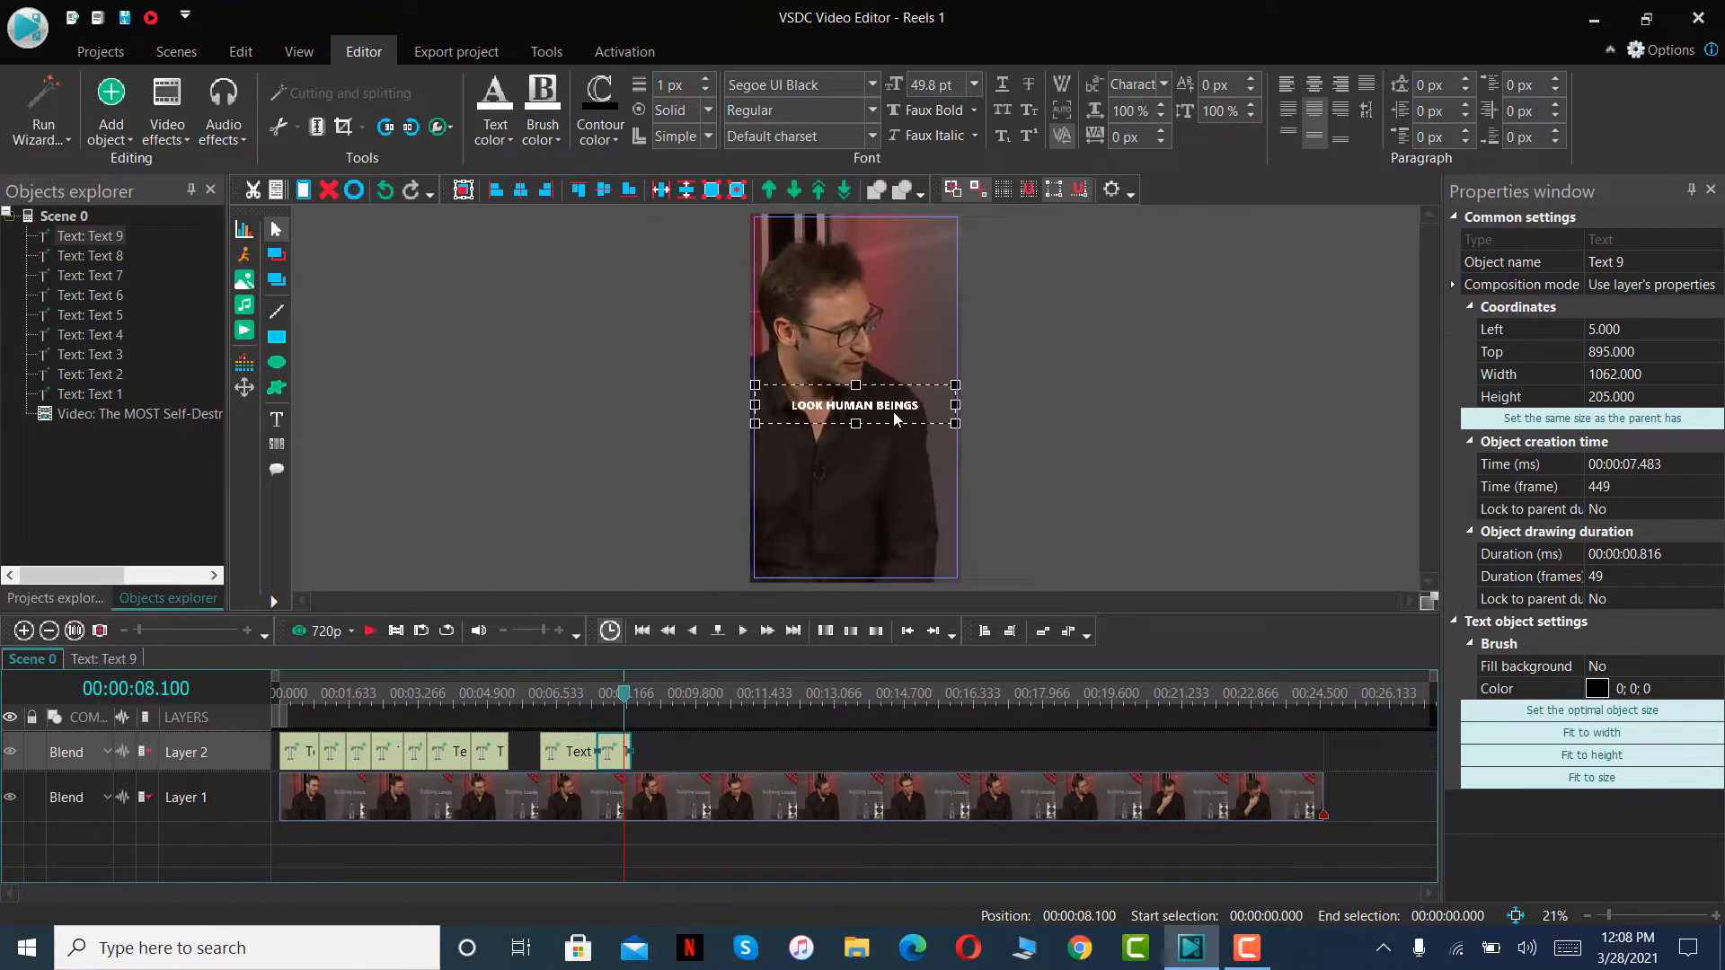
{"action": "double_click", "coordinate": [892, 411]}
{"action": "type", "text": "WE CAN DO"}
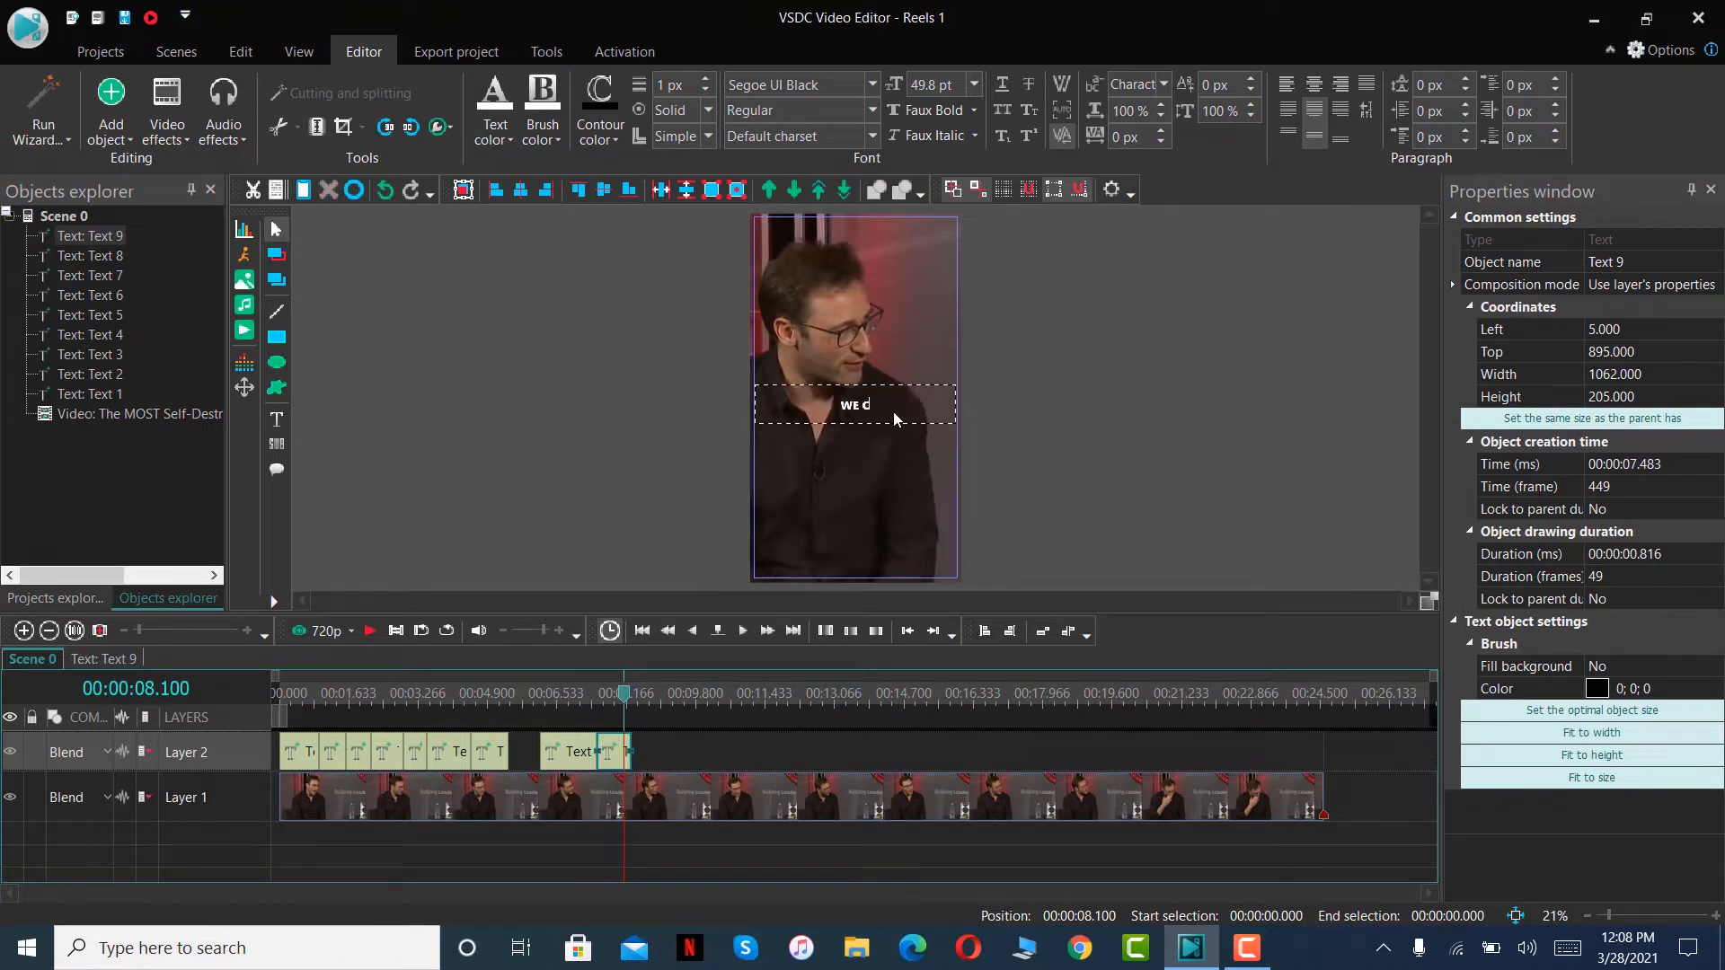
{"action": "type", "text": " TO OURSELVES"}
- Play the scene up to 00:00:09.550, paste the copied caption on Layer 2 and fit it between 00:00:08.300 and that point
{"action": "left_click", "coordinate": [367, 634]}
{"action": "left_click", "coordinate": [367, 632]}
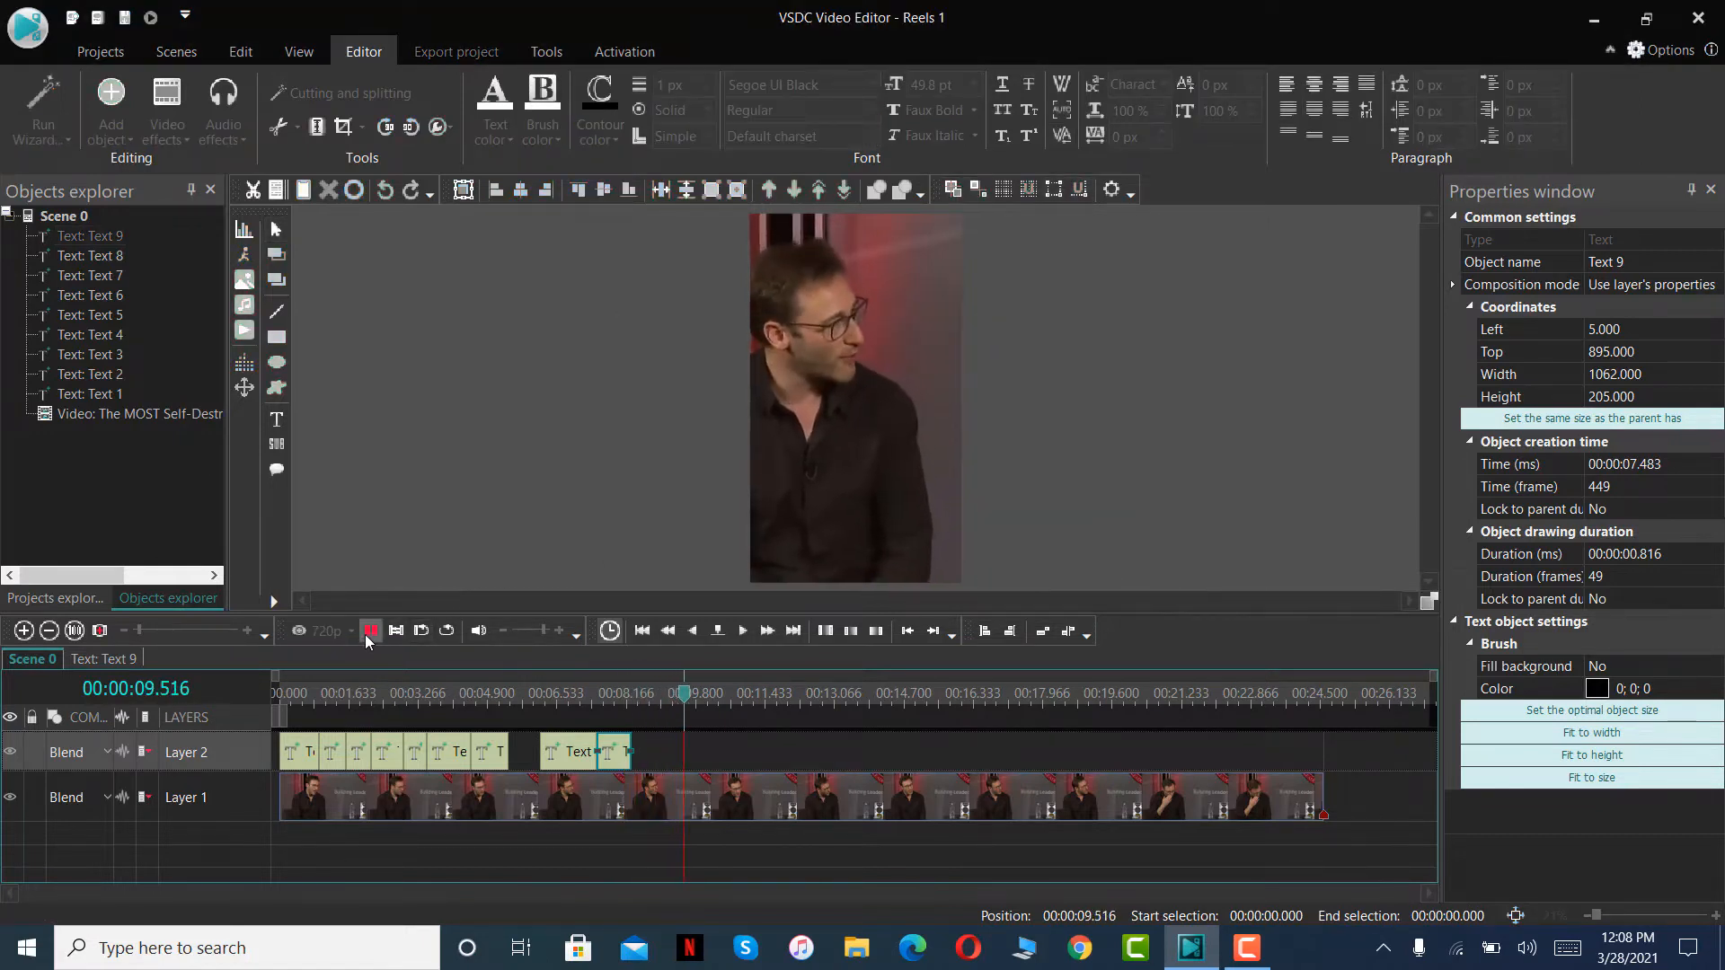
{"action": "key", "text": "ctrl+v"}
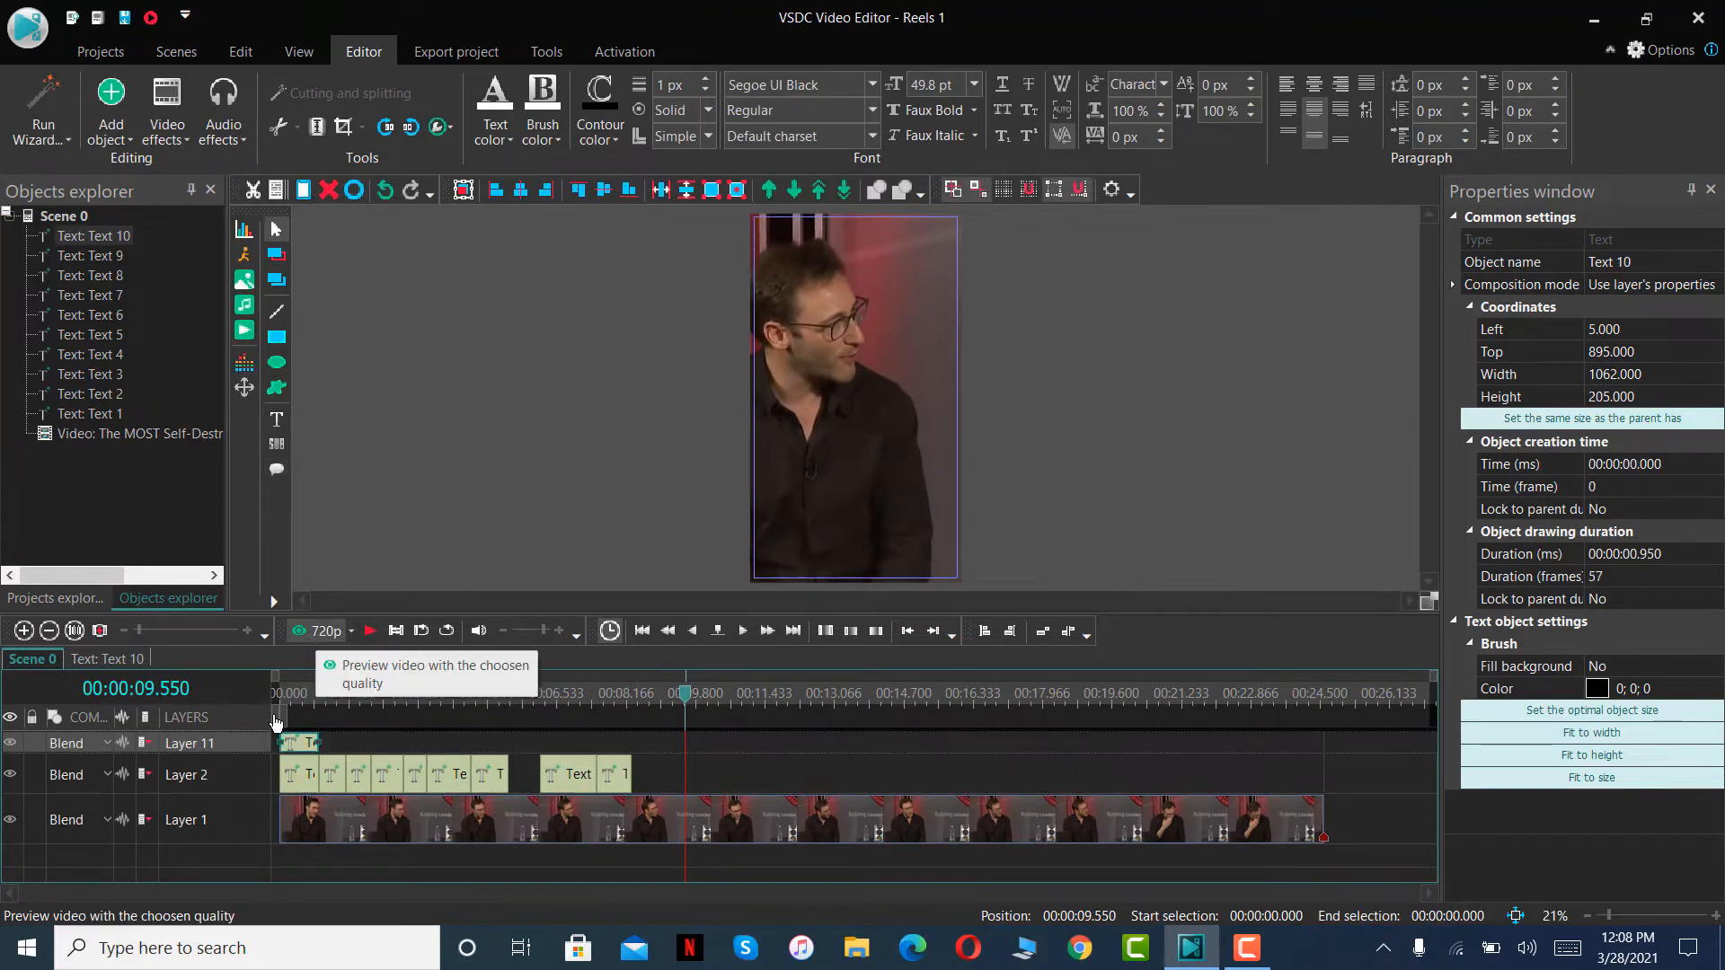
{"action": "left_click_drag", "start_coordinate": [305, 747], "coordinate": [680, 749]}
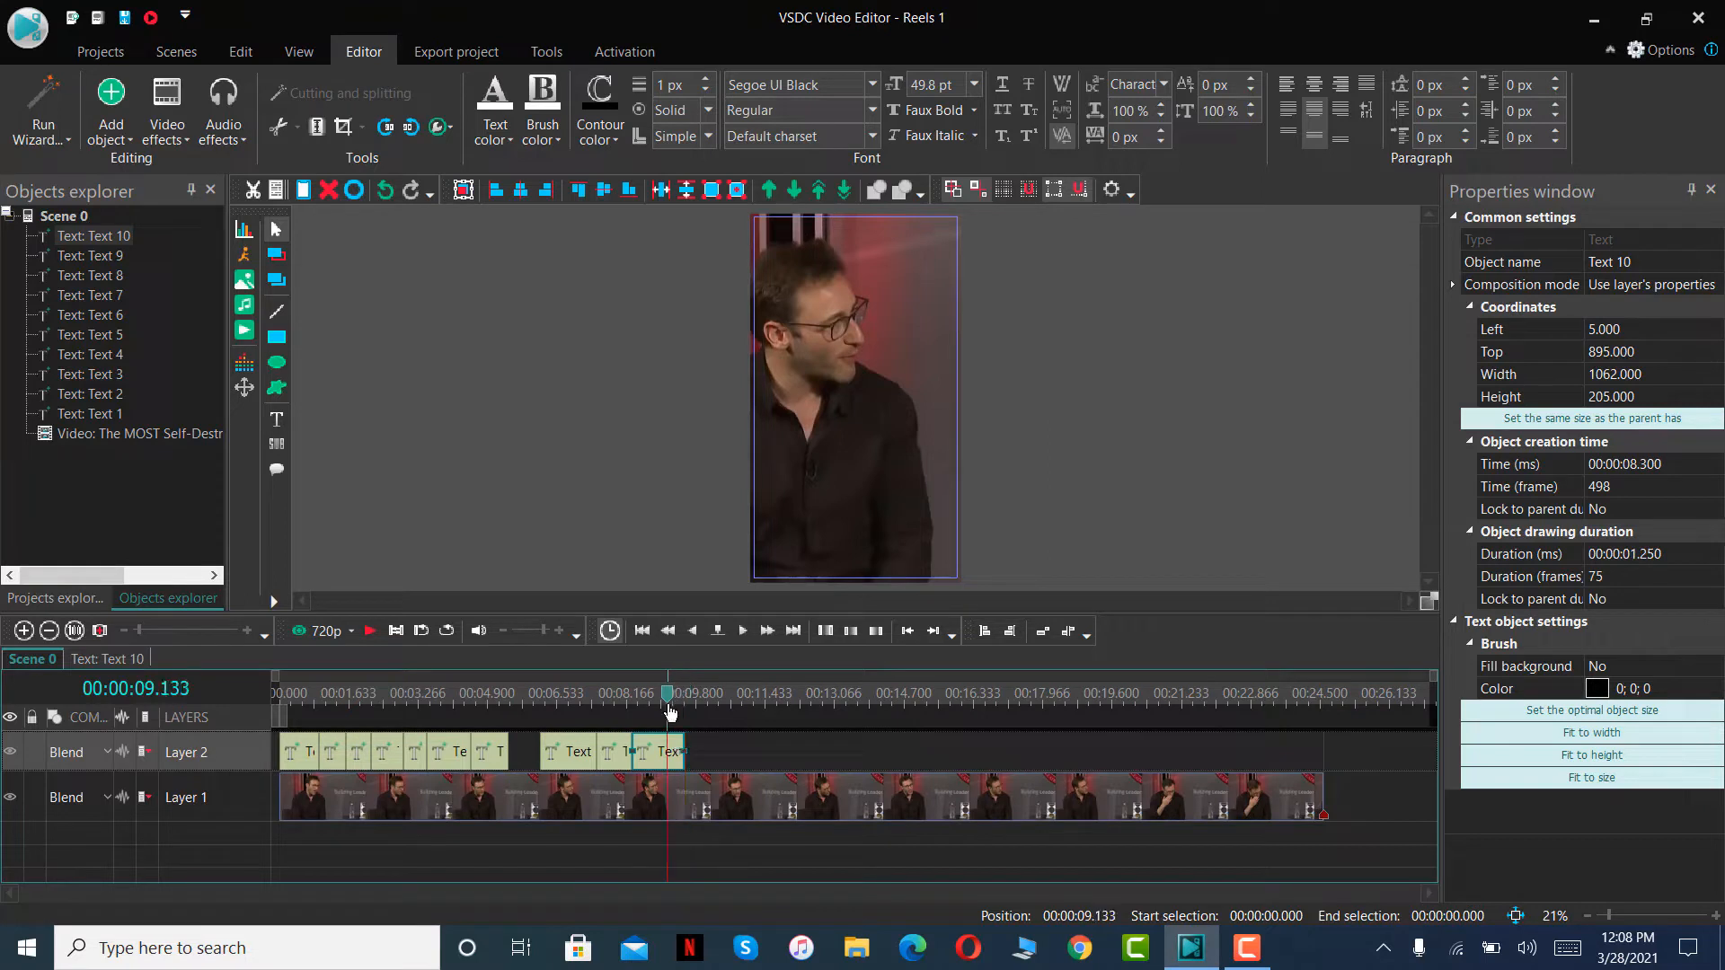
- Replace the wording of the tenth text clip's caption with BECAUSE WE WILL ALWAYS
{"action": "double_click", "coordinate": [889, 413]}
{"action": "key", "text": "ctrl+a"}
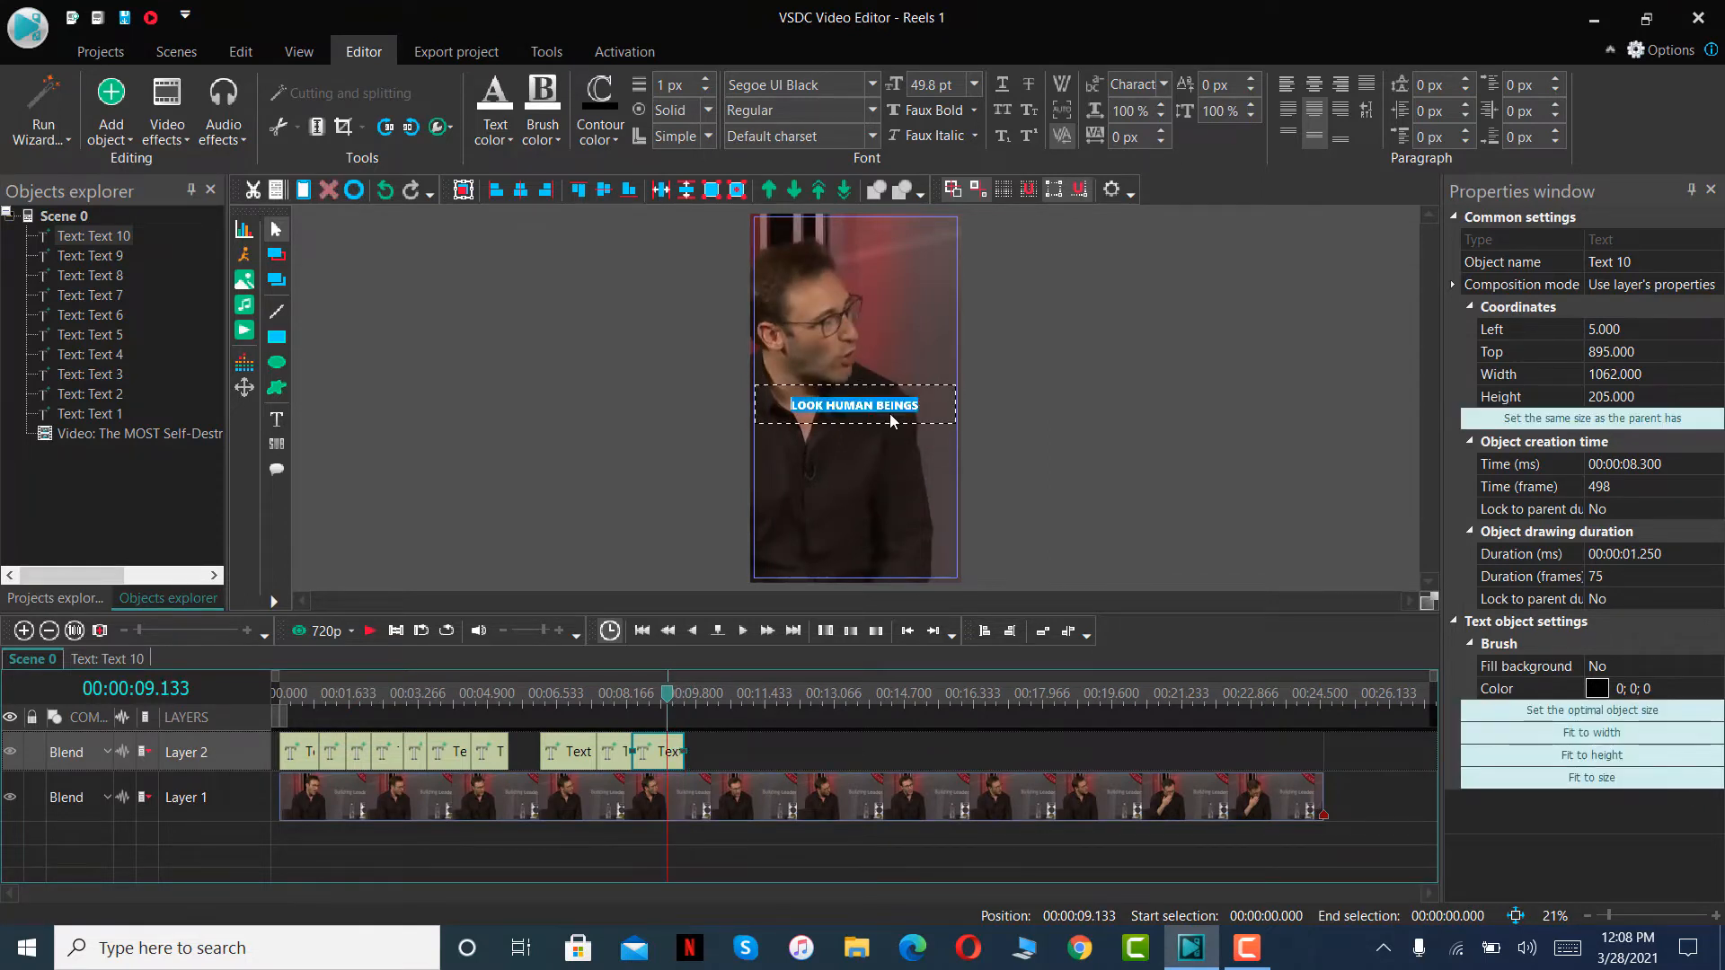
{"action": "type", "text": "BECAUSE WE WILL ALWAYS"}
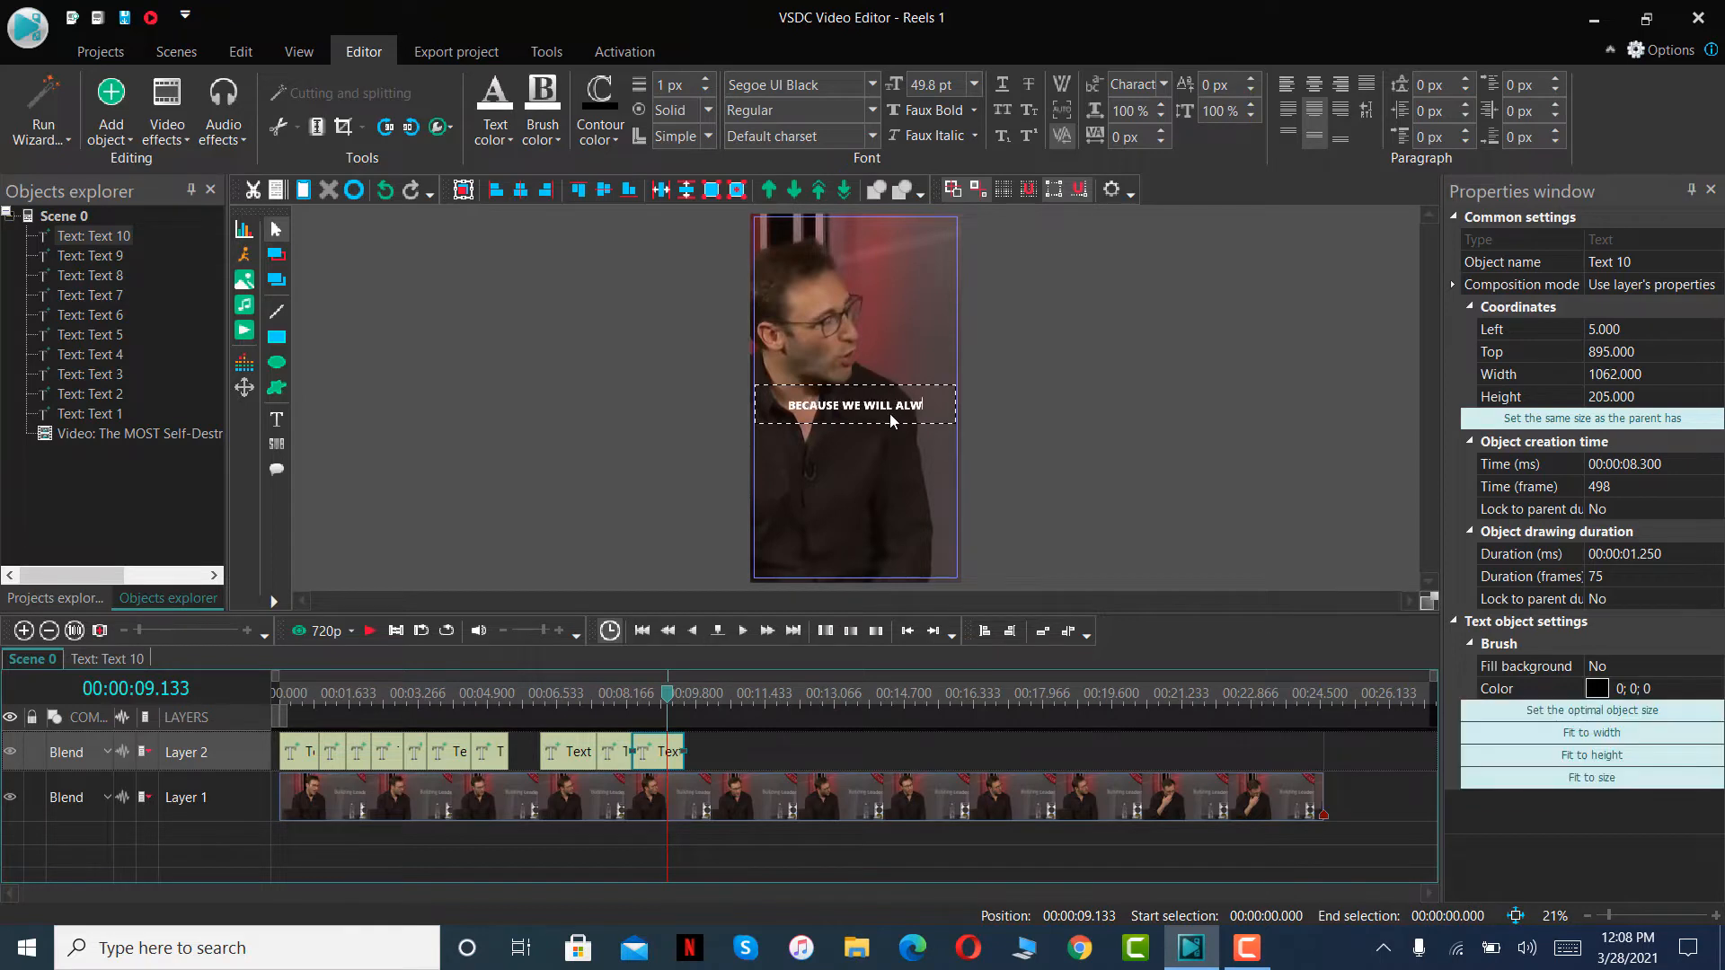
- Play the scene up to 00:00:10.150, paste the copied caption on Layer 2 and fit it between 00:00:09.550 and that point
{"action": "left_click", "coordinate": [370, 629]}
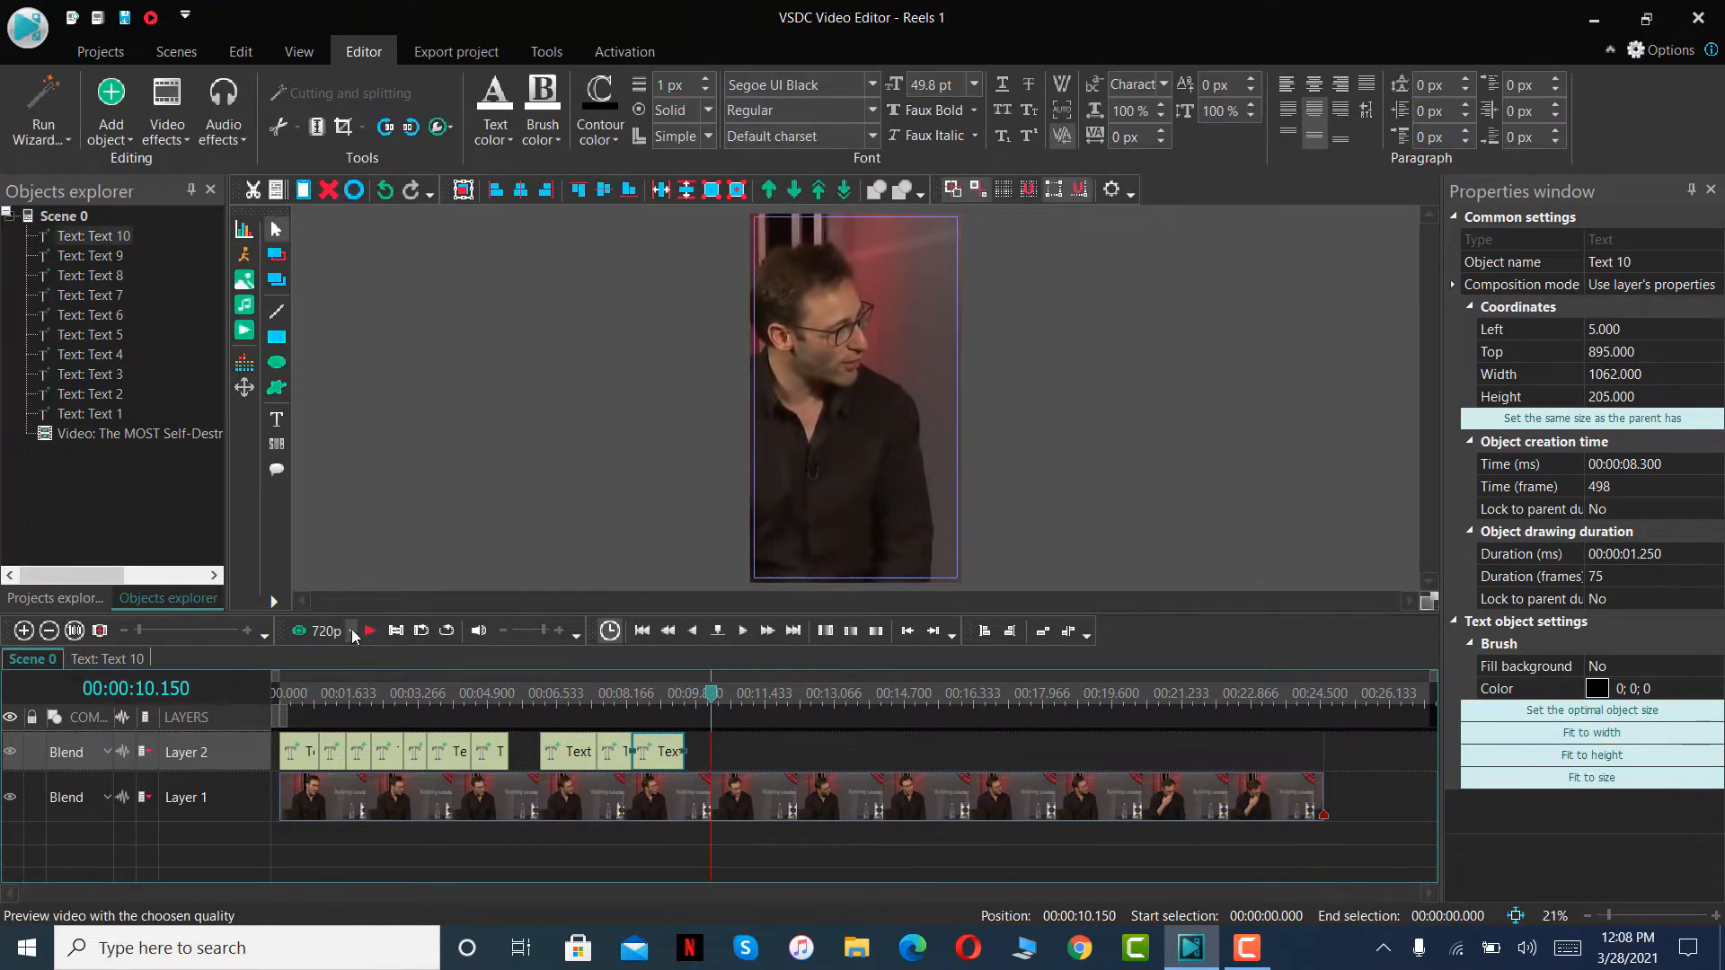
{"action": "key", "text": "ctrl+v"}
{"action": "left_click_drag", "start_coordinate": [297, 746], "coordinate": [705, 708]}
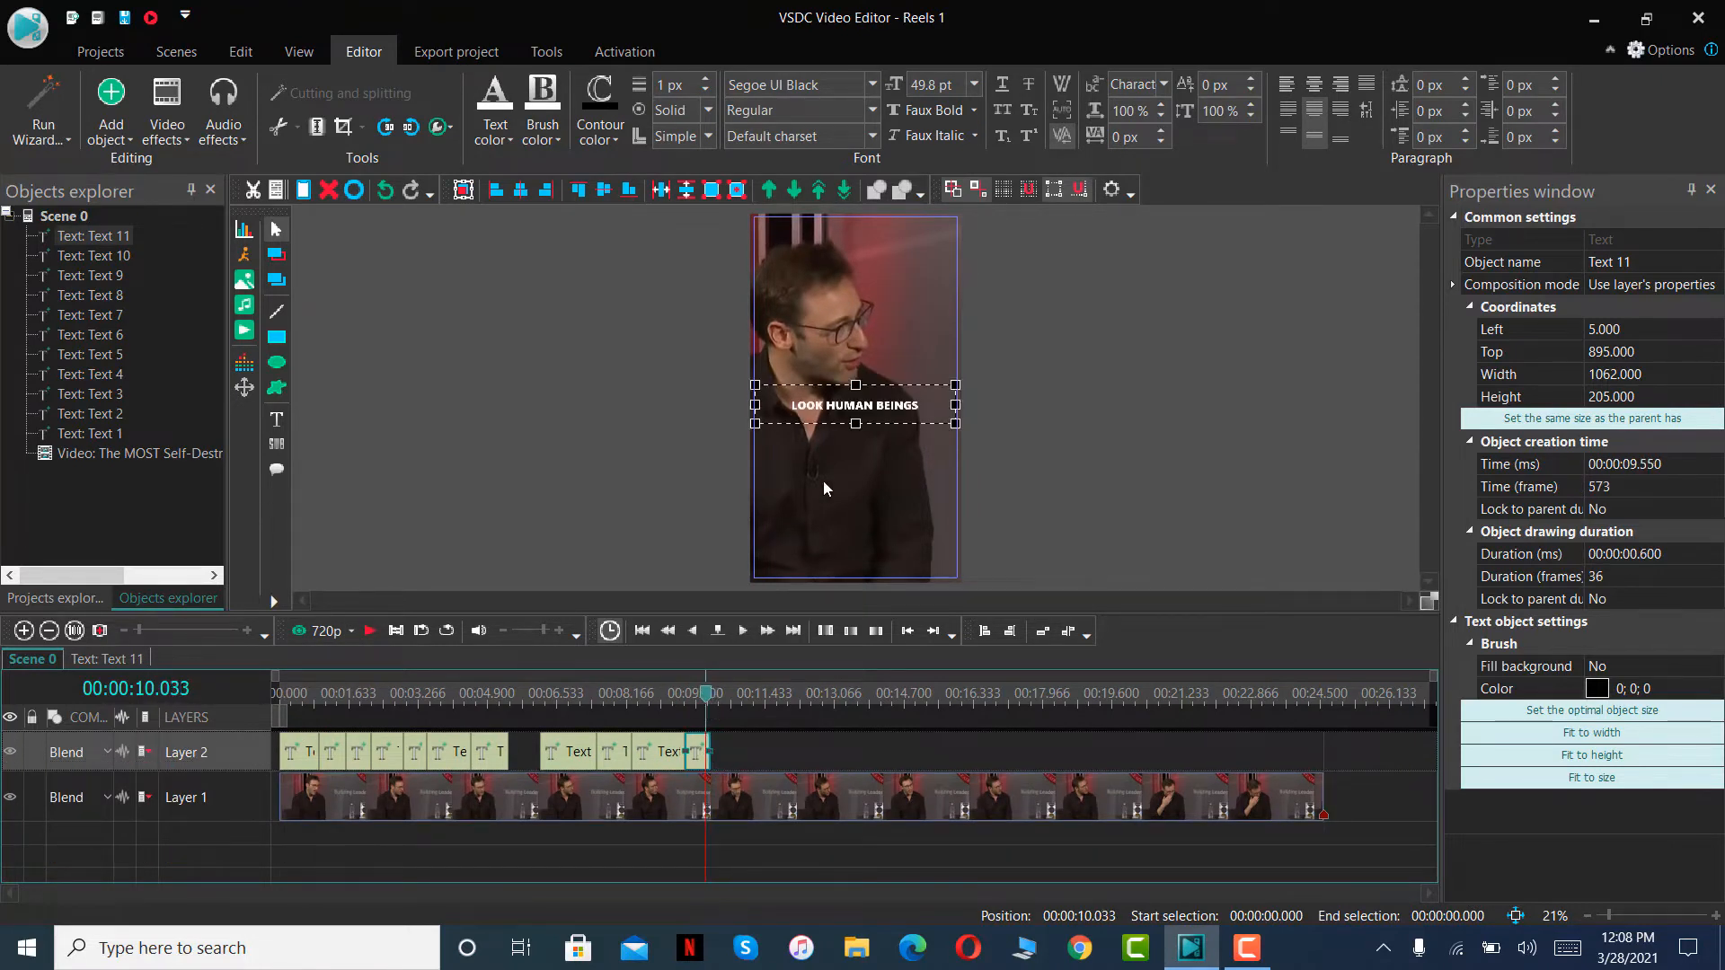
- Replace the wording of the eleventh text clip's caption with COME UP SHORT
{"action": "double_click", "coordinate": [905, 404]}
{"action": "type", "text": "COME U"}
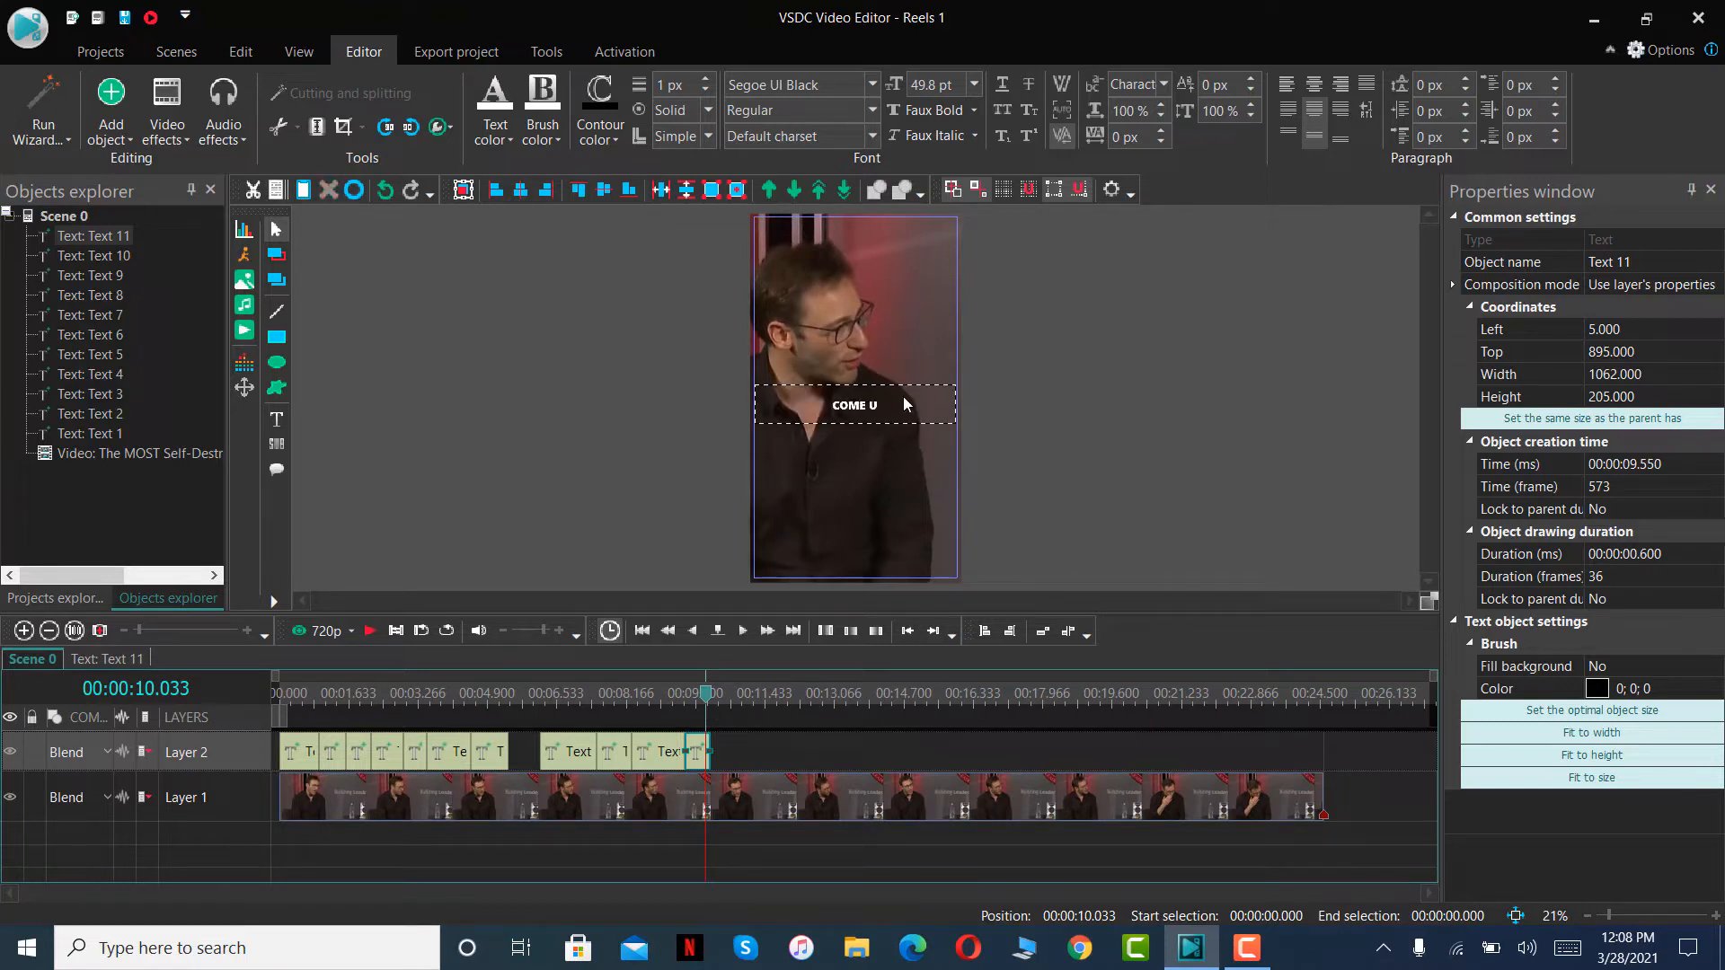
{"action": "type", "text": "P SHORT"}
- Play the scene up to 00:00:11.400, paste the copied caption on Layer 2 and place it from 00:00:10.450 to that point
{"action": "left_click", "coordinate": [370, 633]}
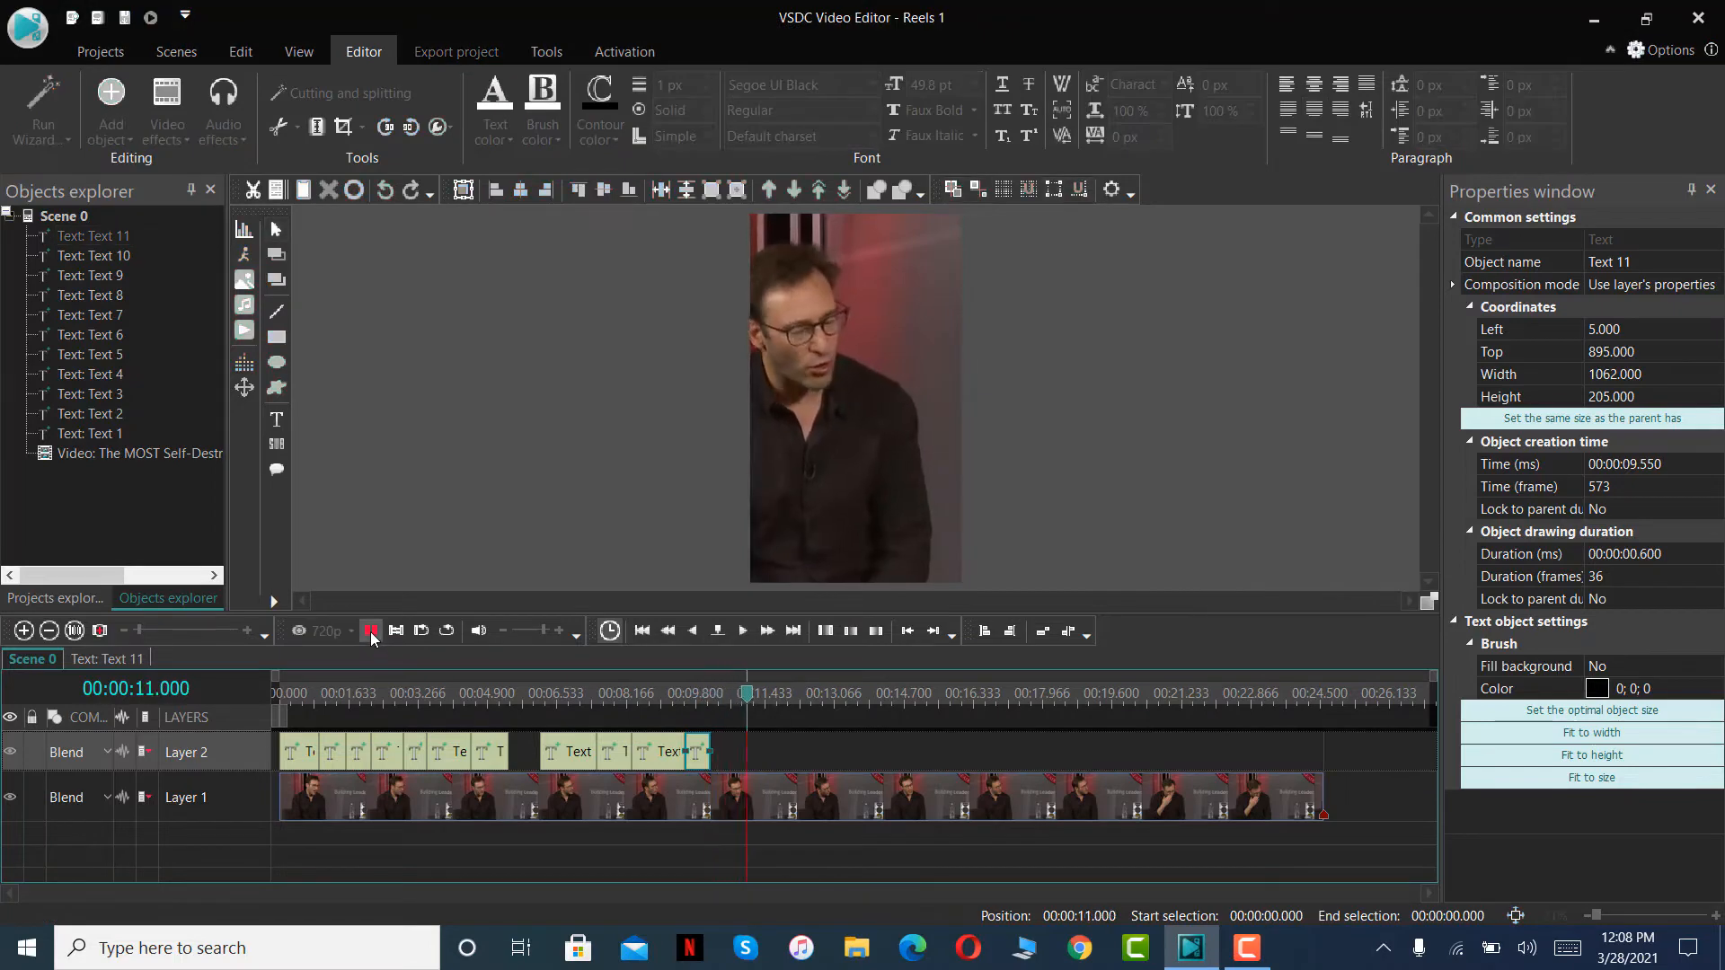
{"action": "left_click", "coordinate": [370, 632]}
{"action": "key", "text": "ctrl+v"}
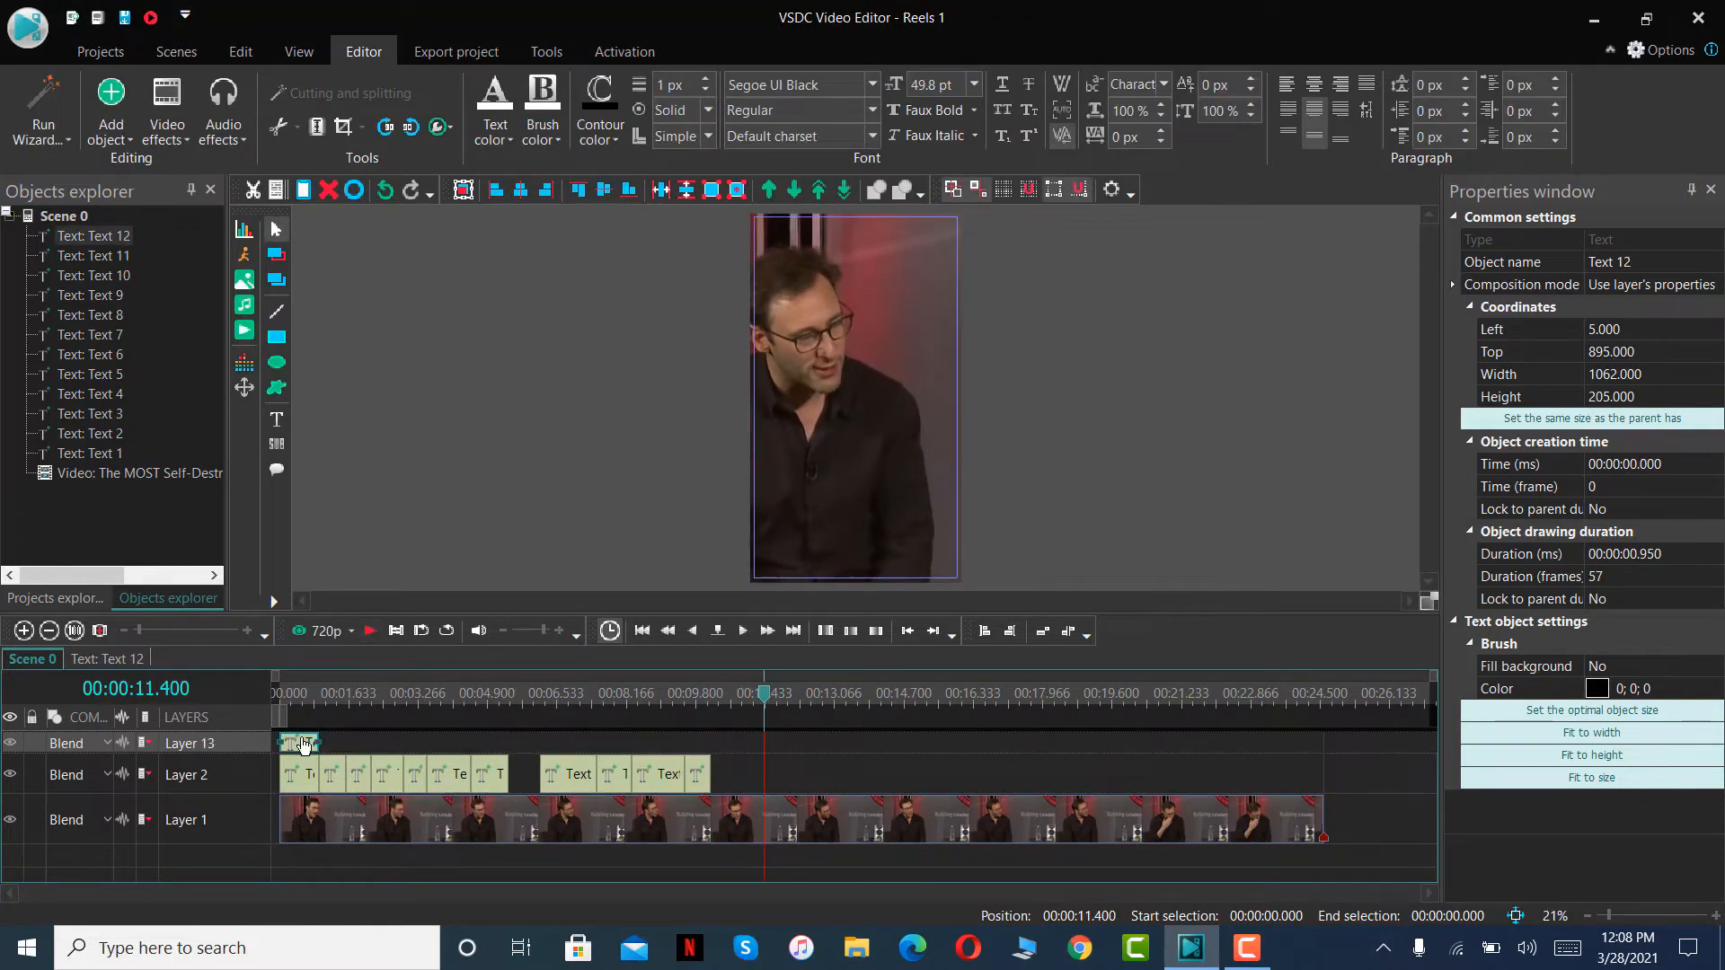
{"action": "left_click_drag", "start_coordinate": [303, 743], "coordinate": [748, 775]}
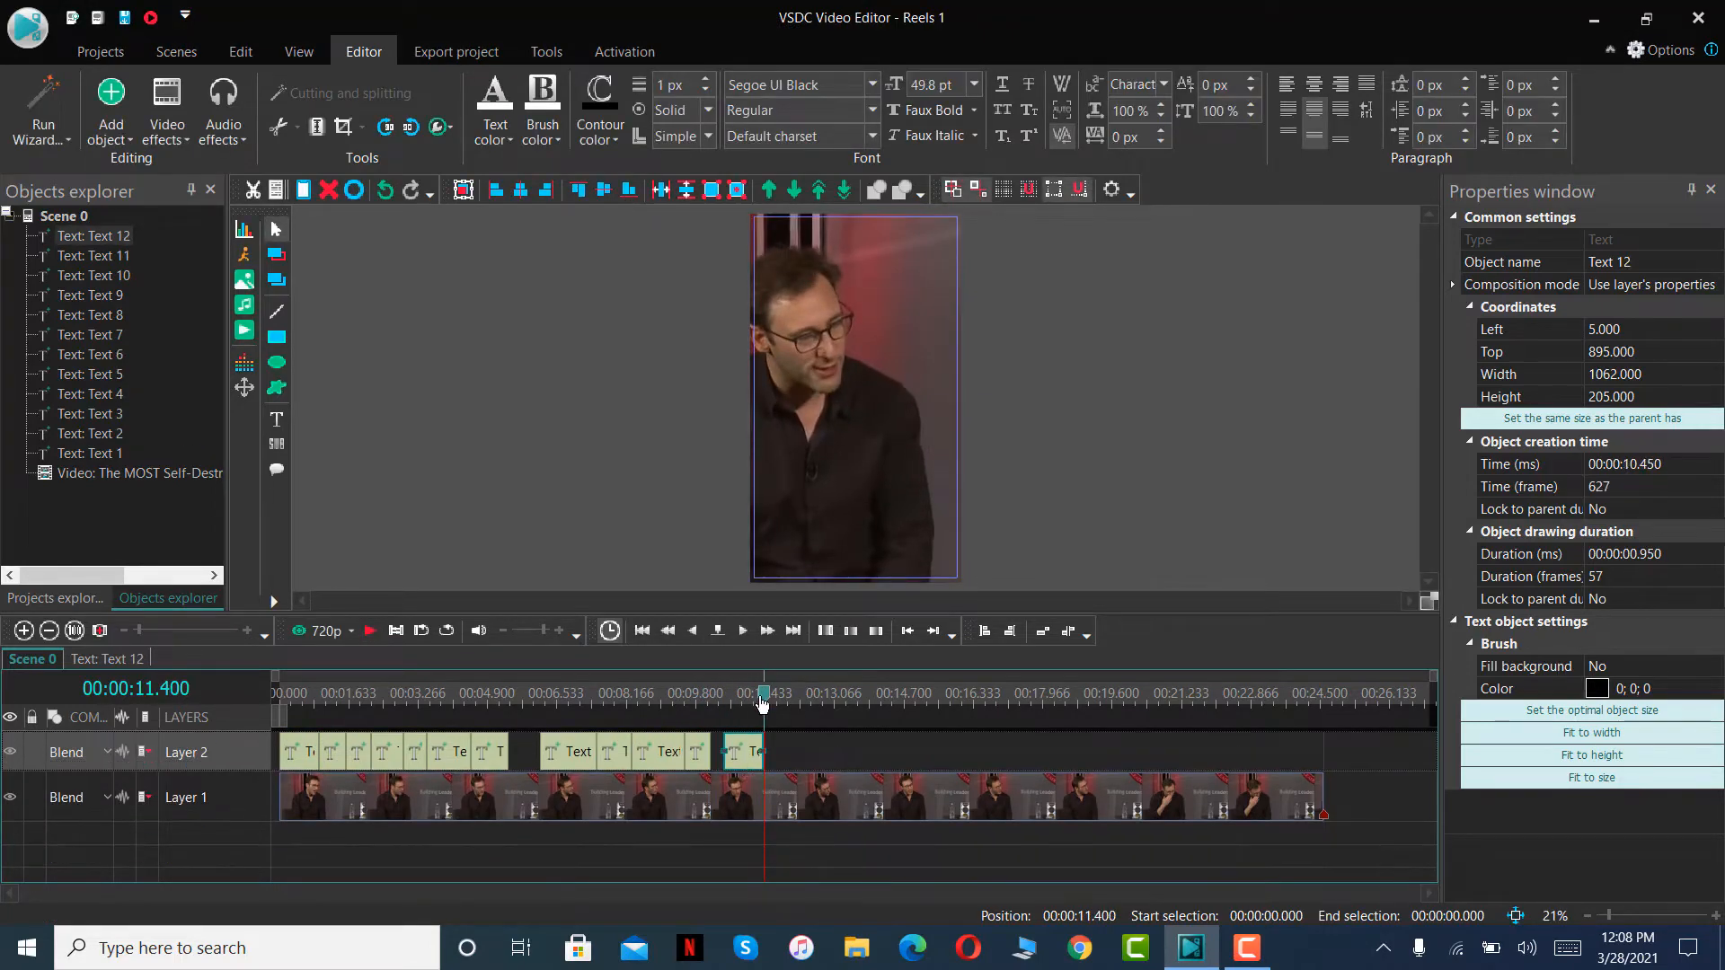
- Replace the wording of the twelfth text clip's caption with ALL
{"action": "left_click_drag", "start_coordinate": [762, 703], "coordinate": [752, 703]}
{"action": "double_click", "coordinate": [893, 417]}
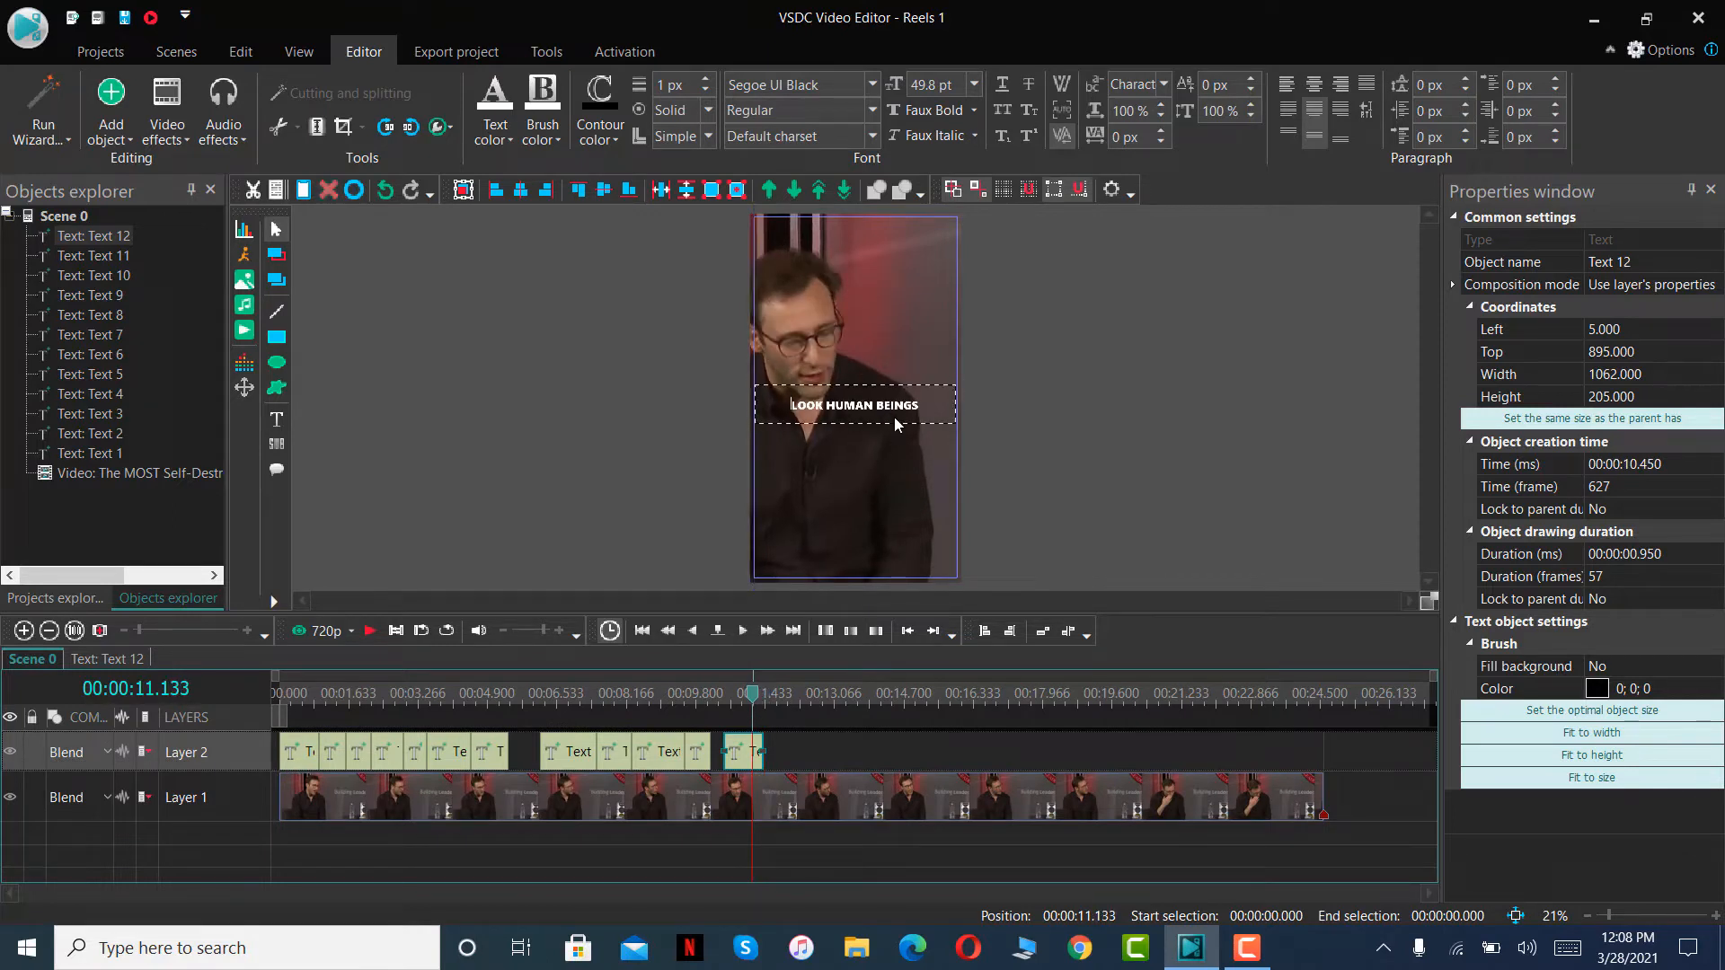
{"action": "key", "text": "ctrl+a"}
{"action": "key", "text": "BackSpace"}
{"action": "type", "text": "ALL"}
- Play the scene up to 00:00:12.416, paste the copied caption on Layer 2 and fit it between 00:00:11.400 and that point
{"action": "left_click", "coordinate": [370, 631]}
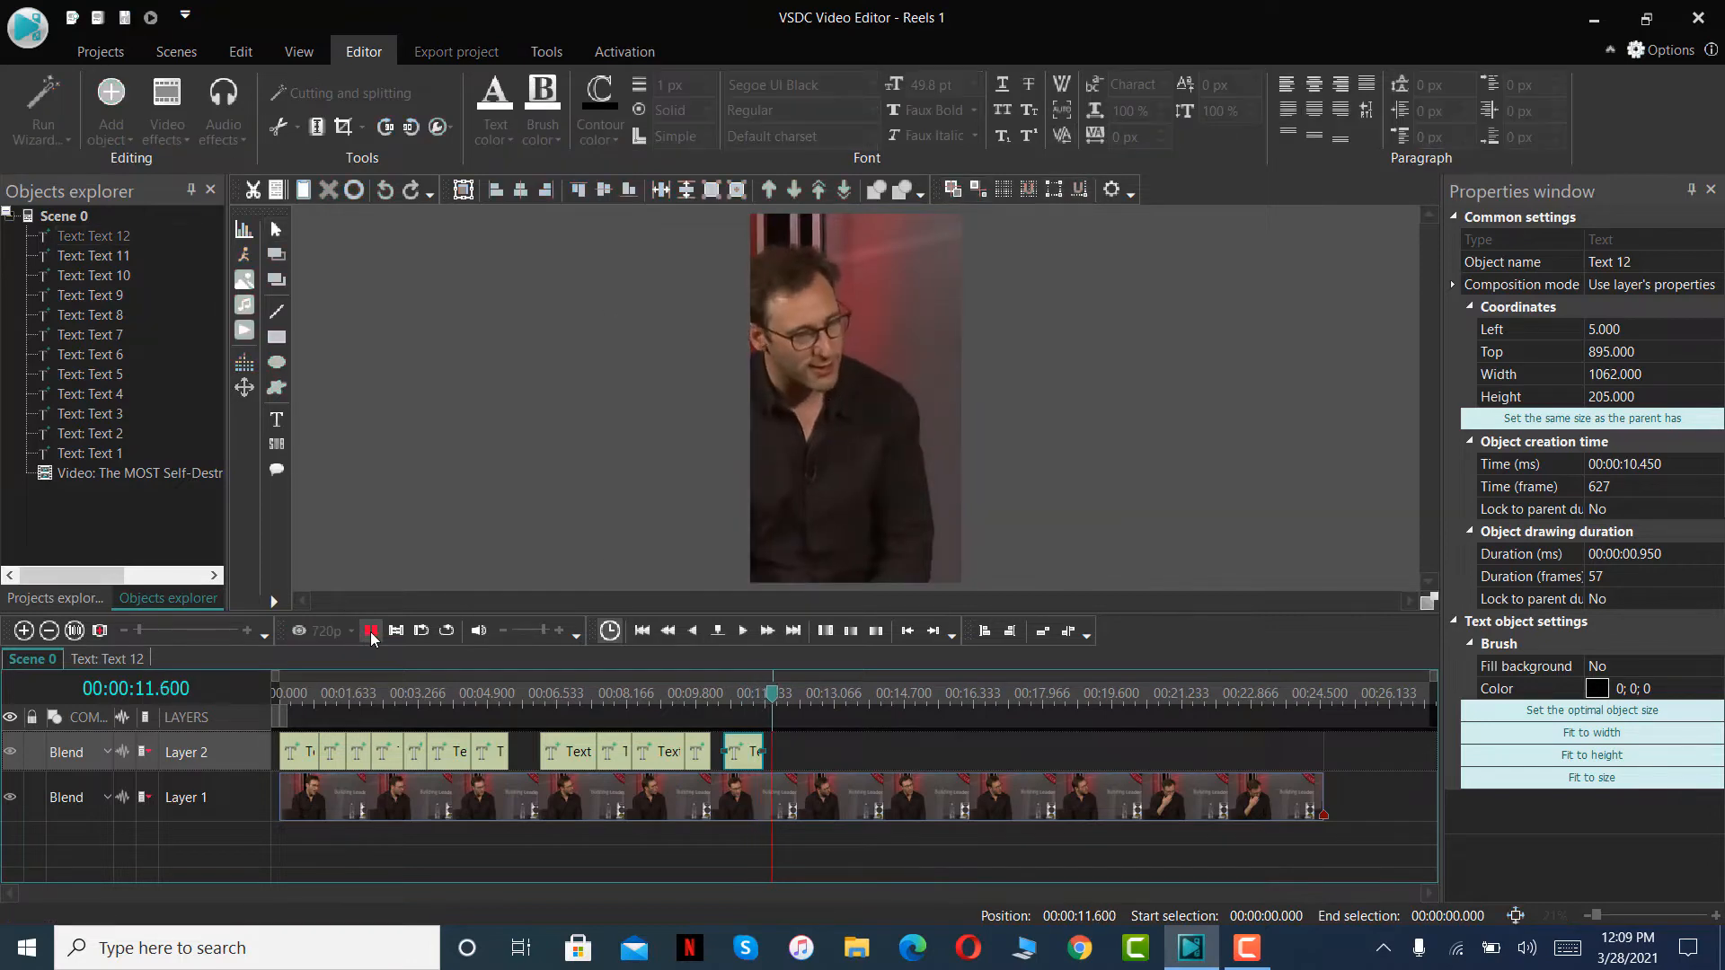
{"action": "left_click", "coordinate": [370, 633]}
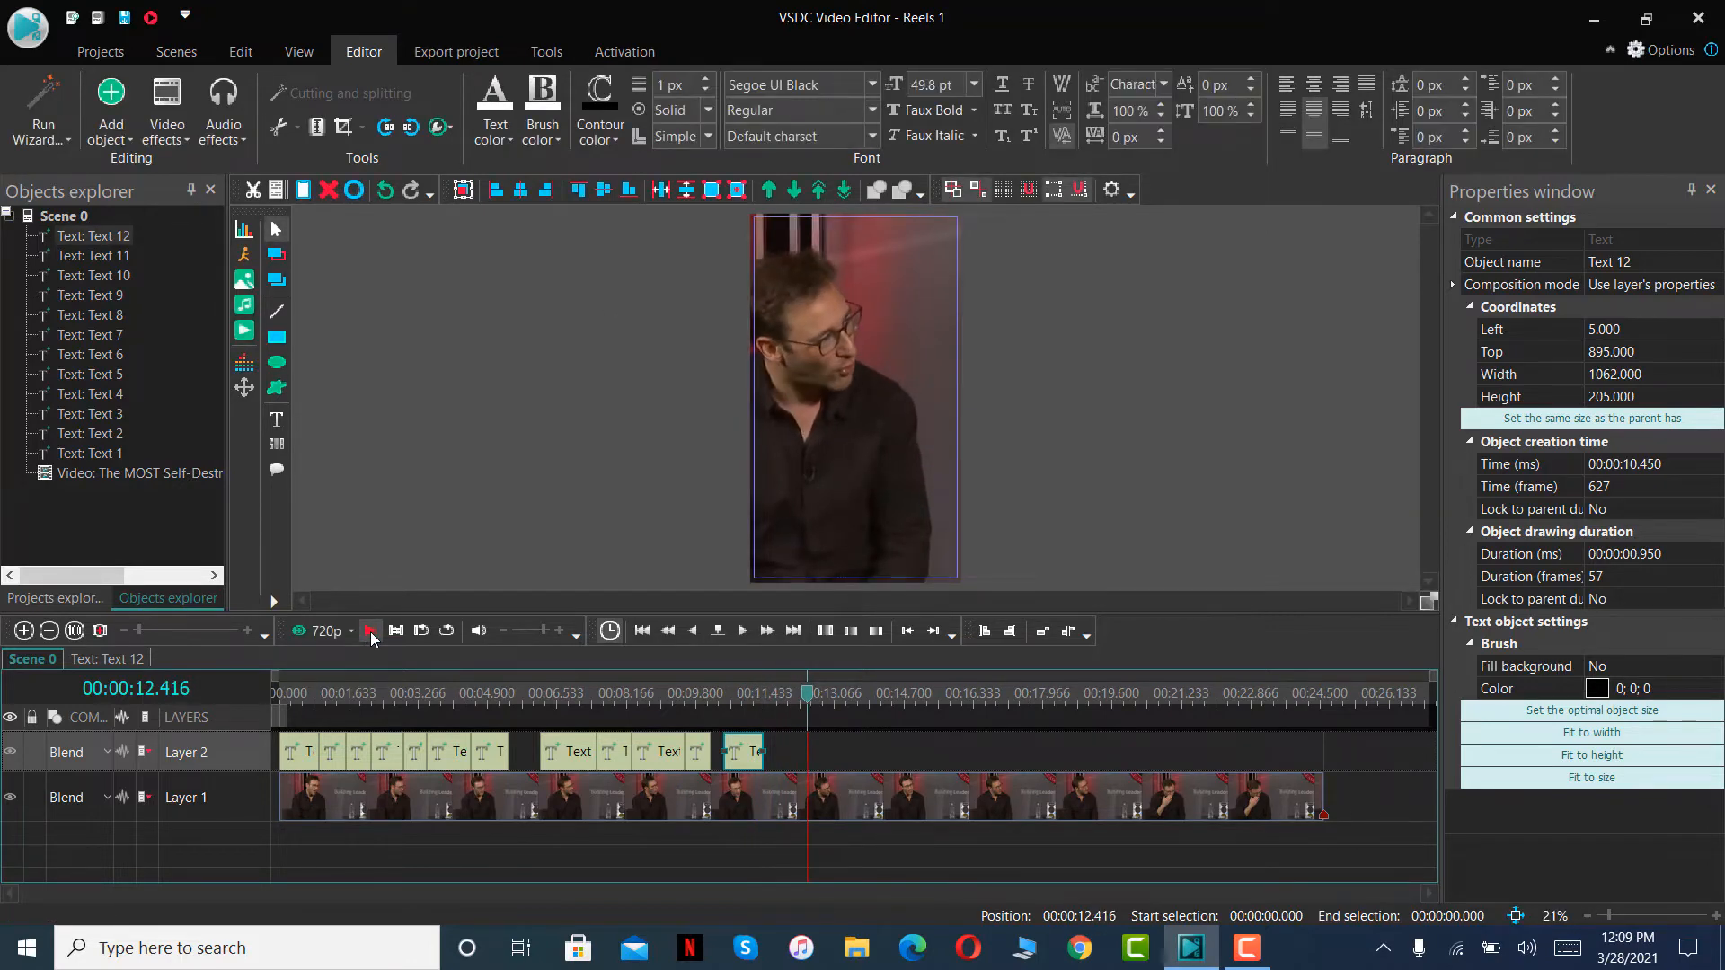
{"action": "right_click", "coordinate": [795, 748]}
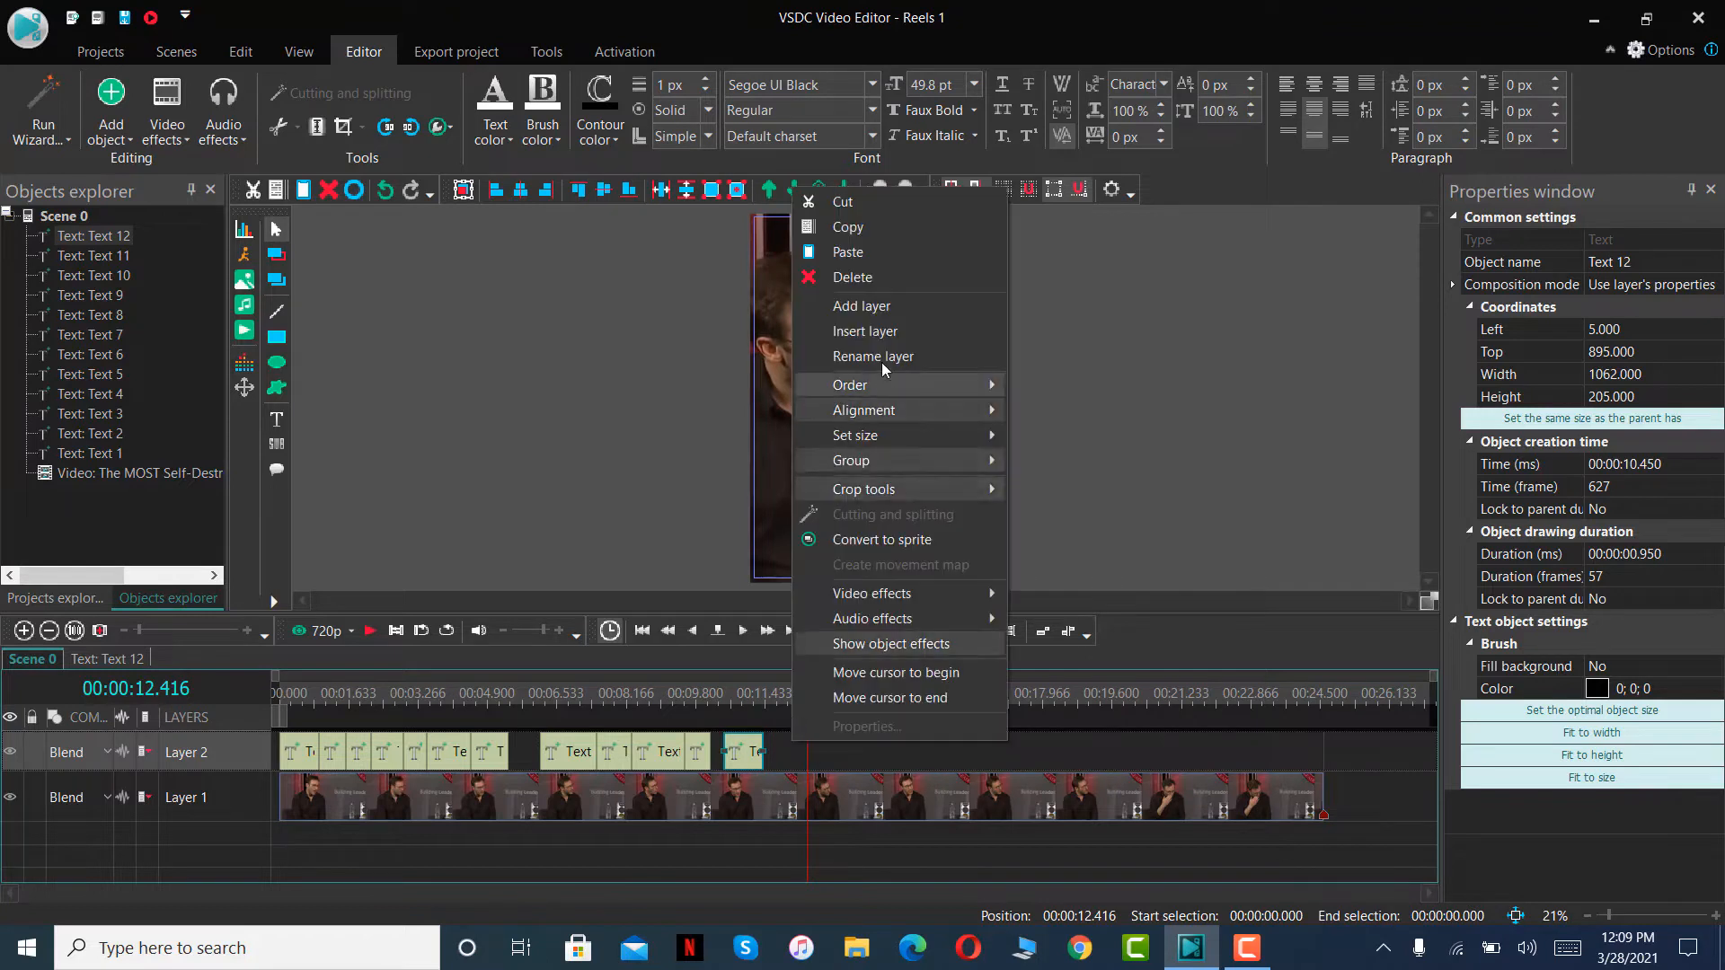
{"action": "left_click", "coordinate": [864, 256]}
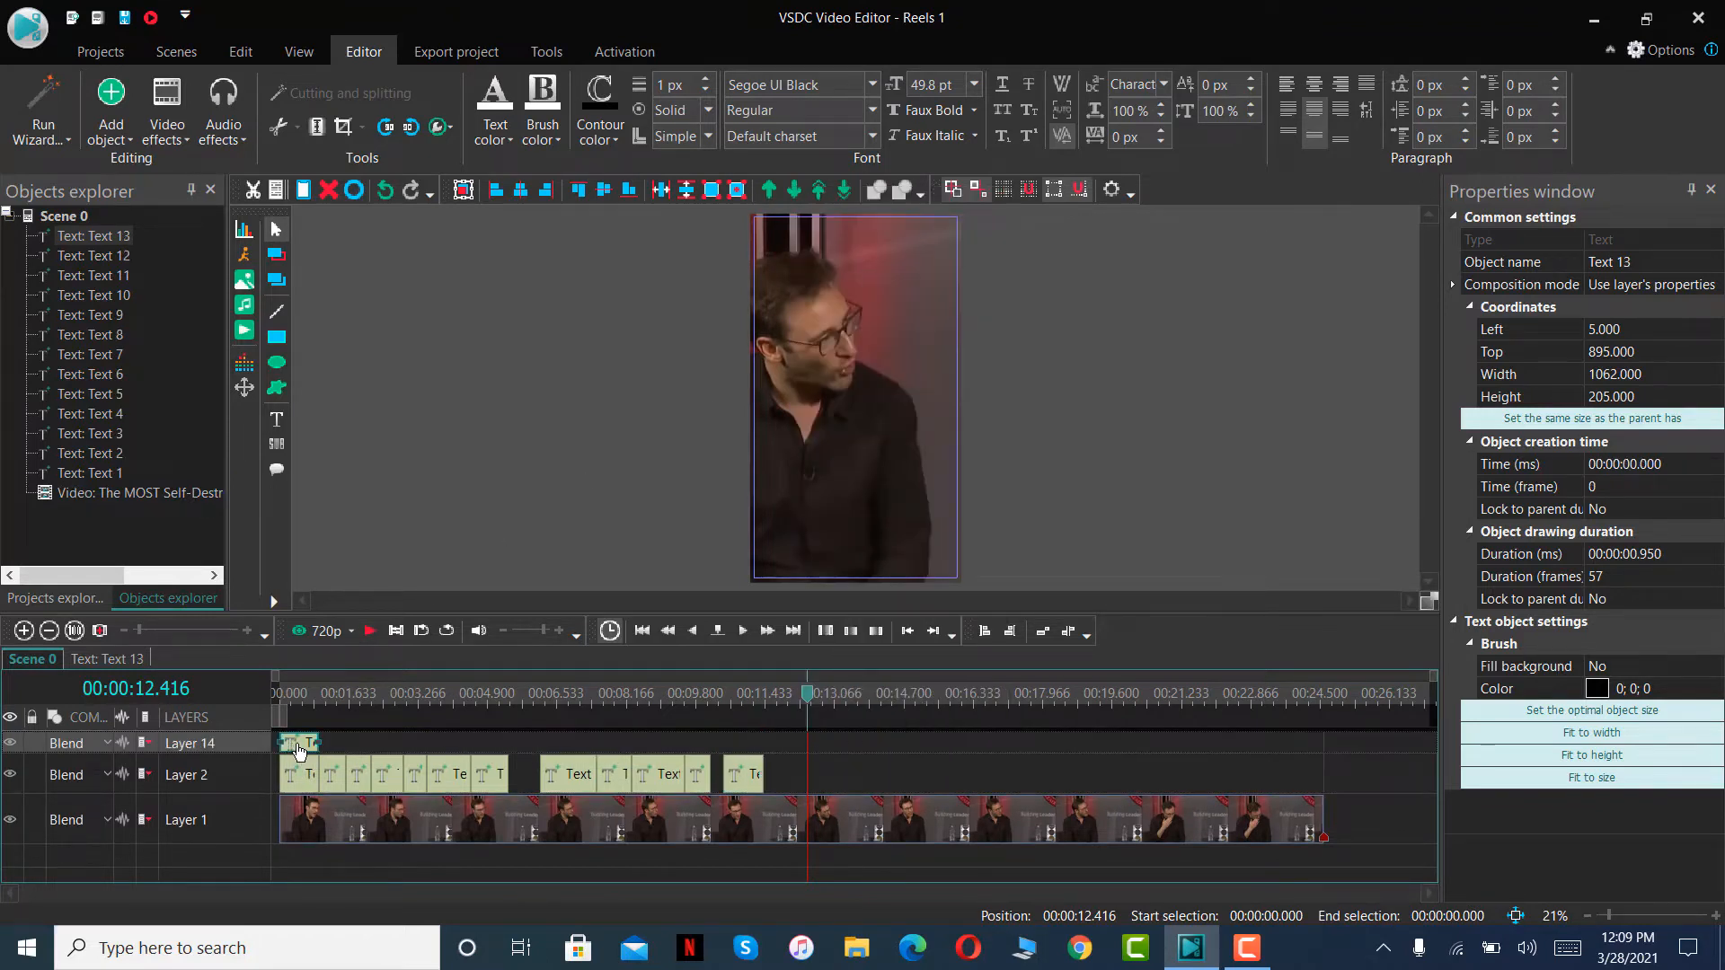
{"action": "left_click_drag", "start_coordinate": [299, 750], "coordinate": [806, 768]}
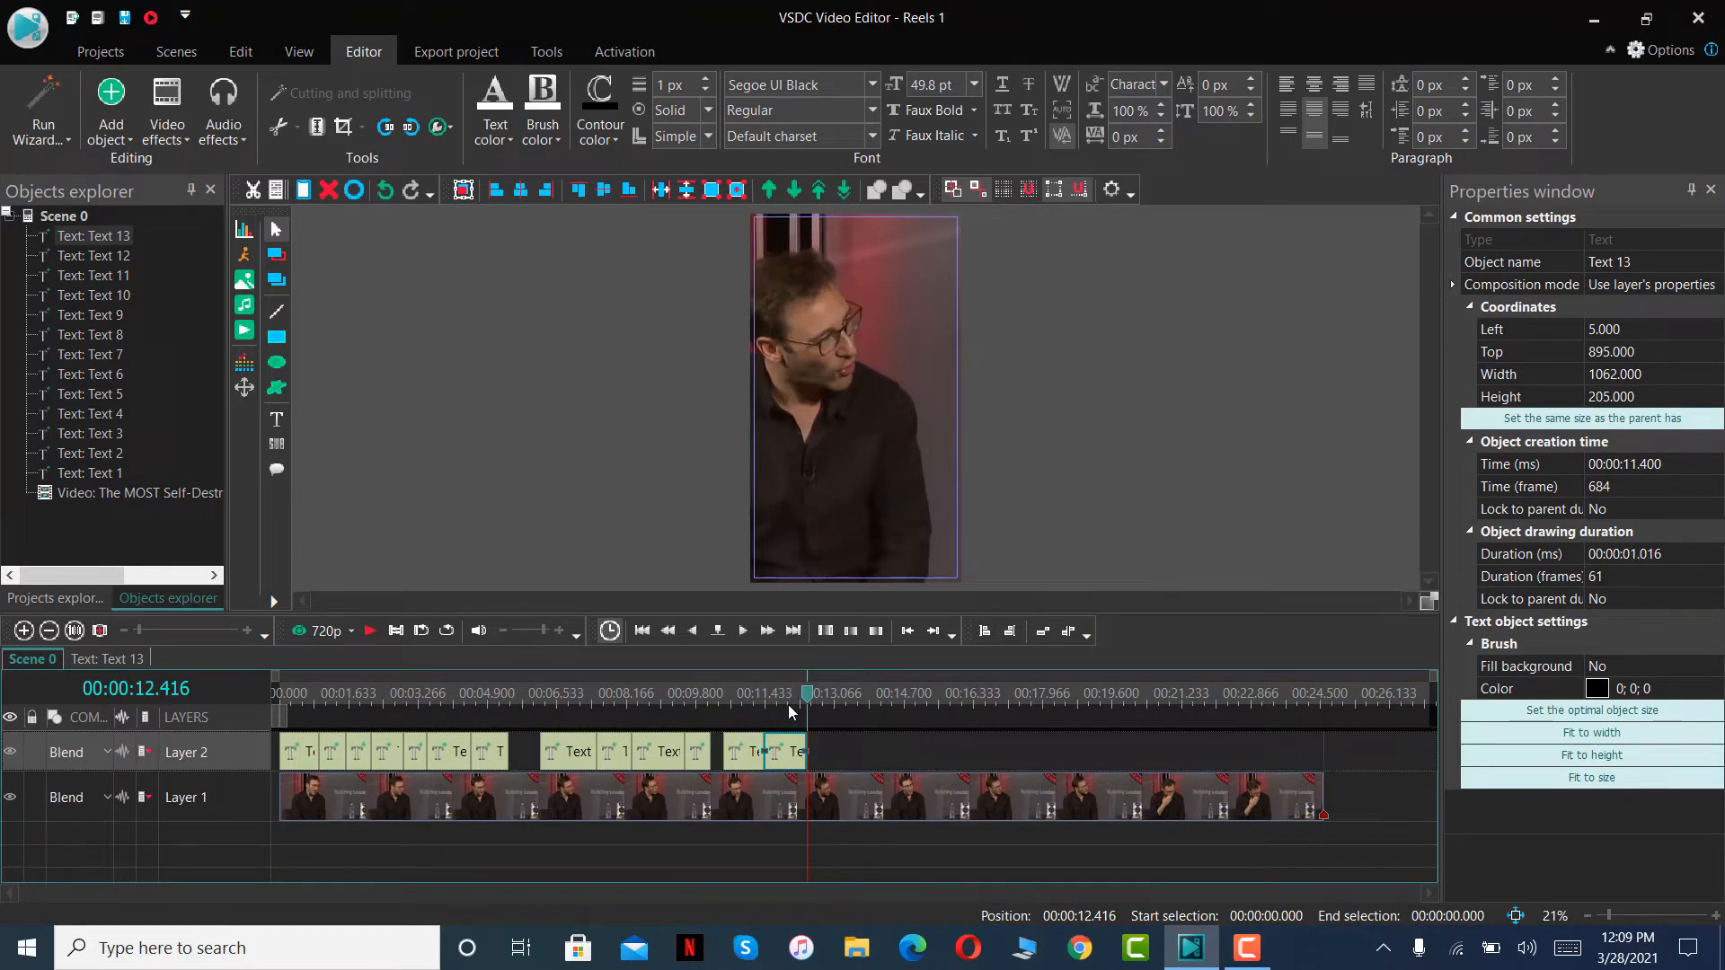
- Replace the wording of the thirteenth text clip's caption with IS EXAGGERATE
{"action": "left_click_drag", "start_coordinate": [807, 693], "coordinate": [789, 694]}
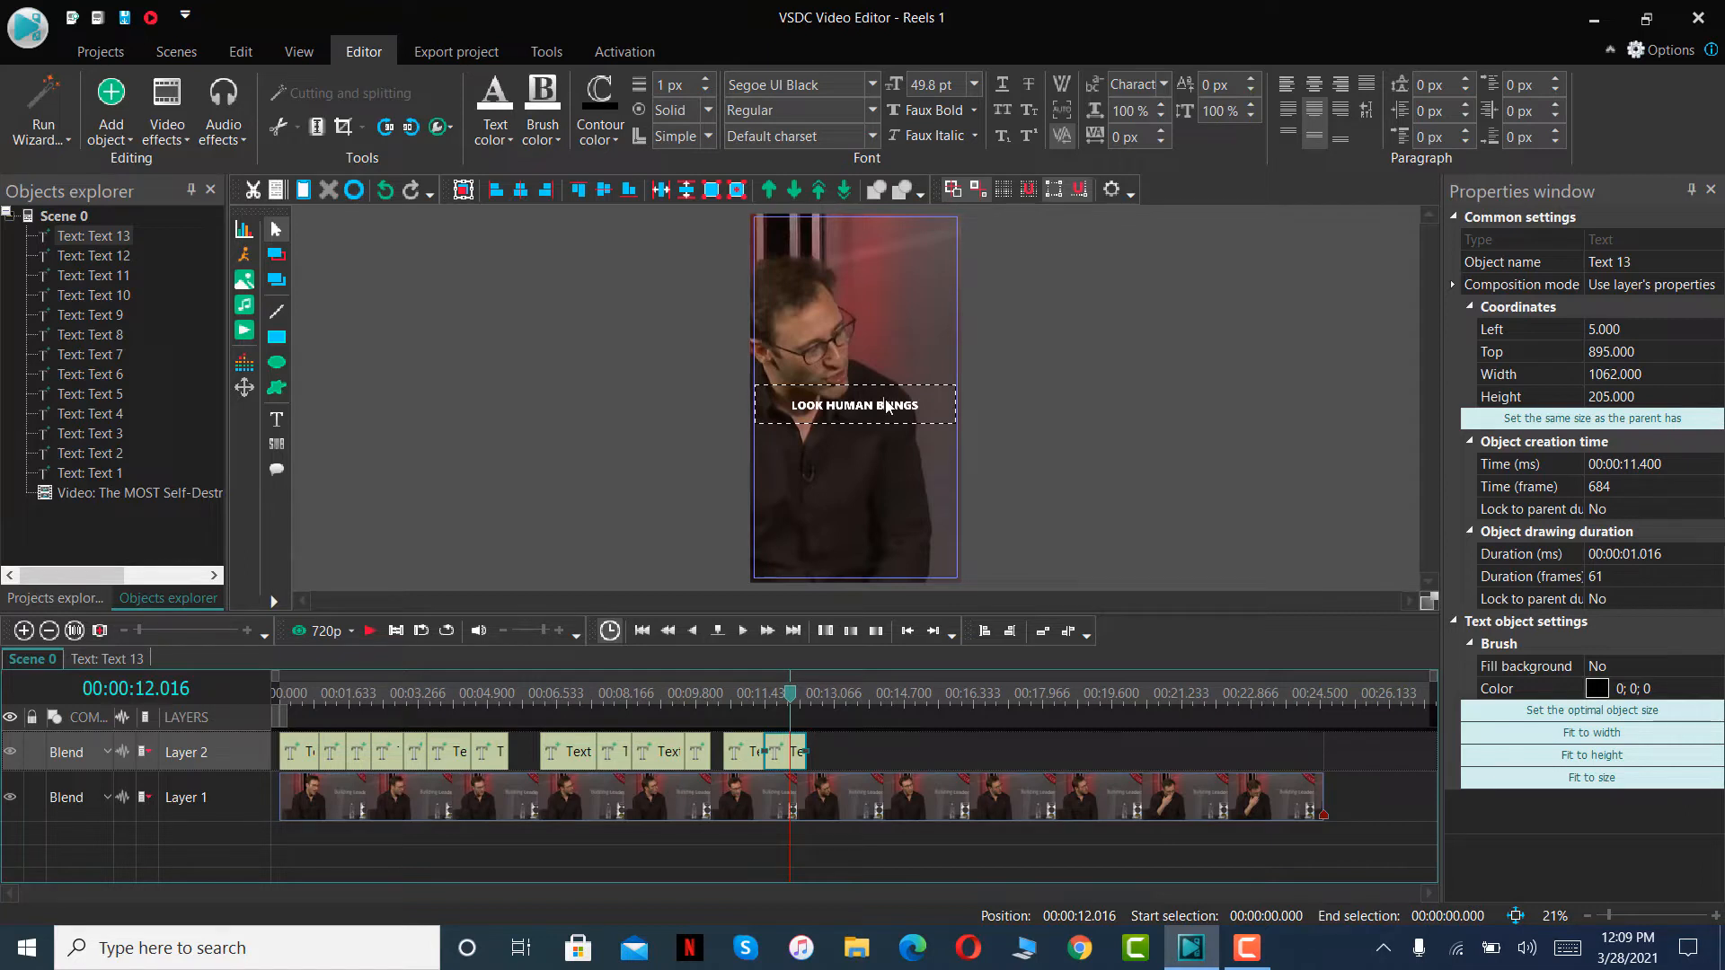
{"action": "double_click", "coordinate": [886, 406]}
{"action": "type", "text": "IS EXAGGERATE"}
- Replay the scene up to 00:00:13.466, paste the copied caption on Layer 2 and fit it between 00:00:12.416 and that point
{"action": "left_click", "coordinate": [742, 697]}
{"action": "left_click", "coordinate": [371, 632]}
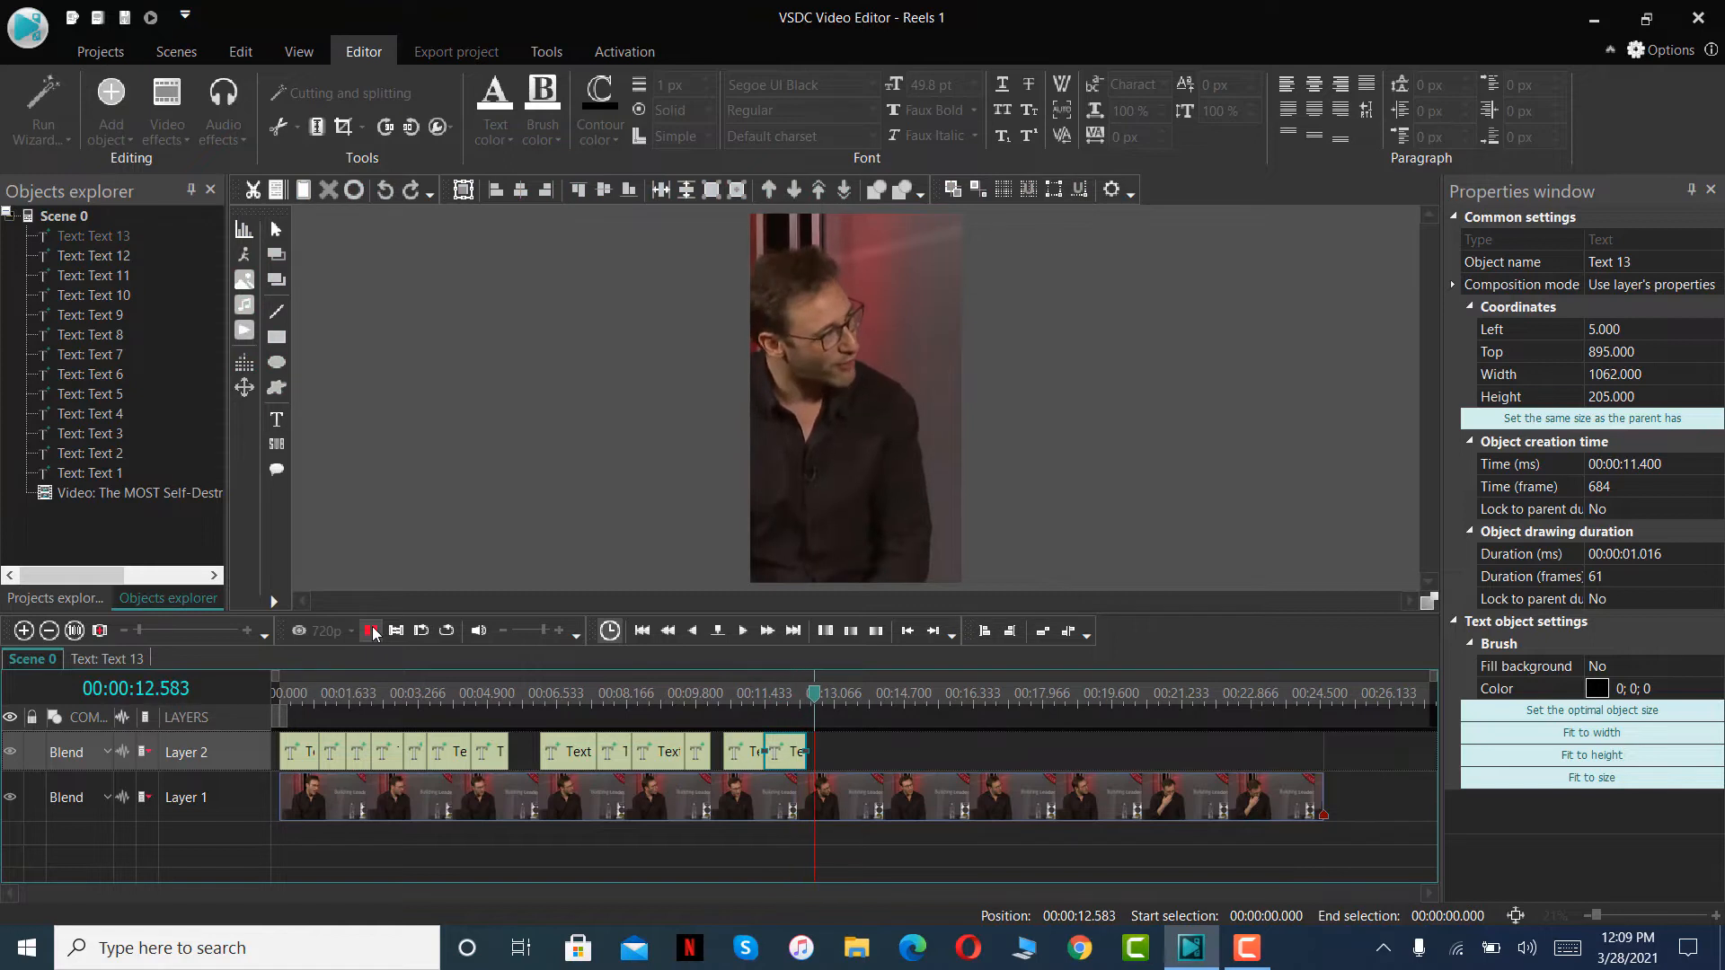
{"action": "left_click", "coordinate": [371, 629]}
{"action": "key", "text": "ctrl+v"}
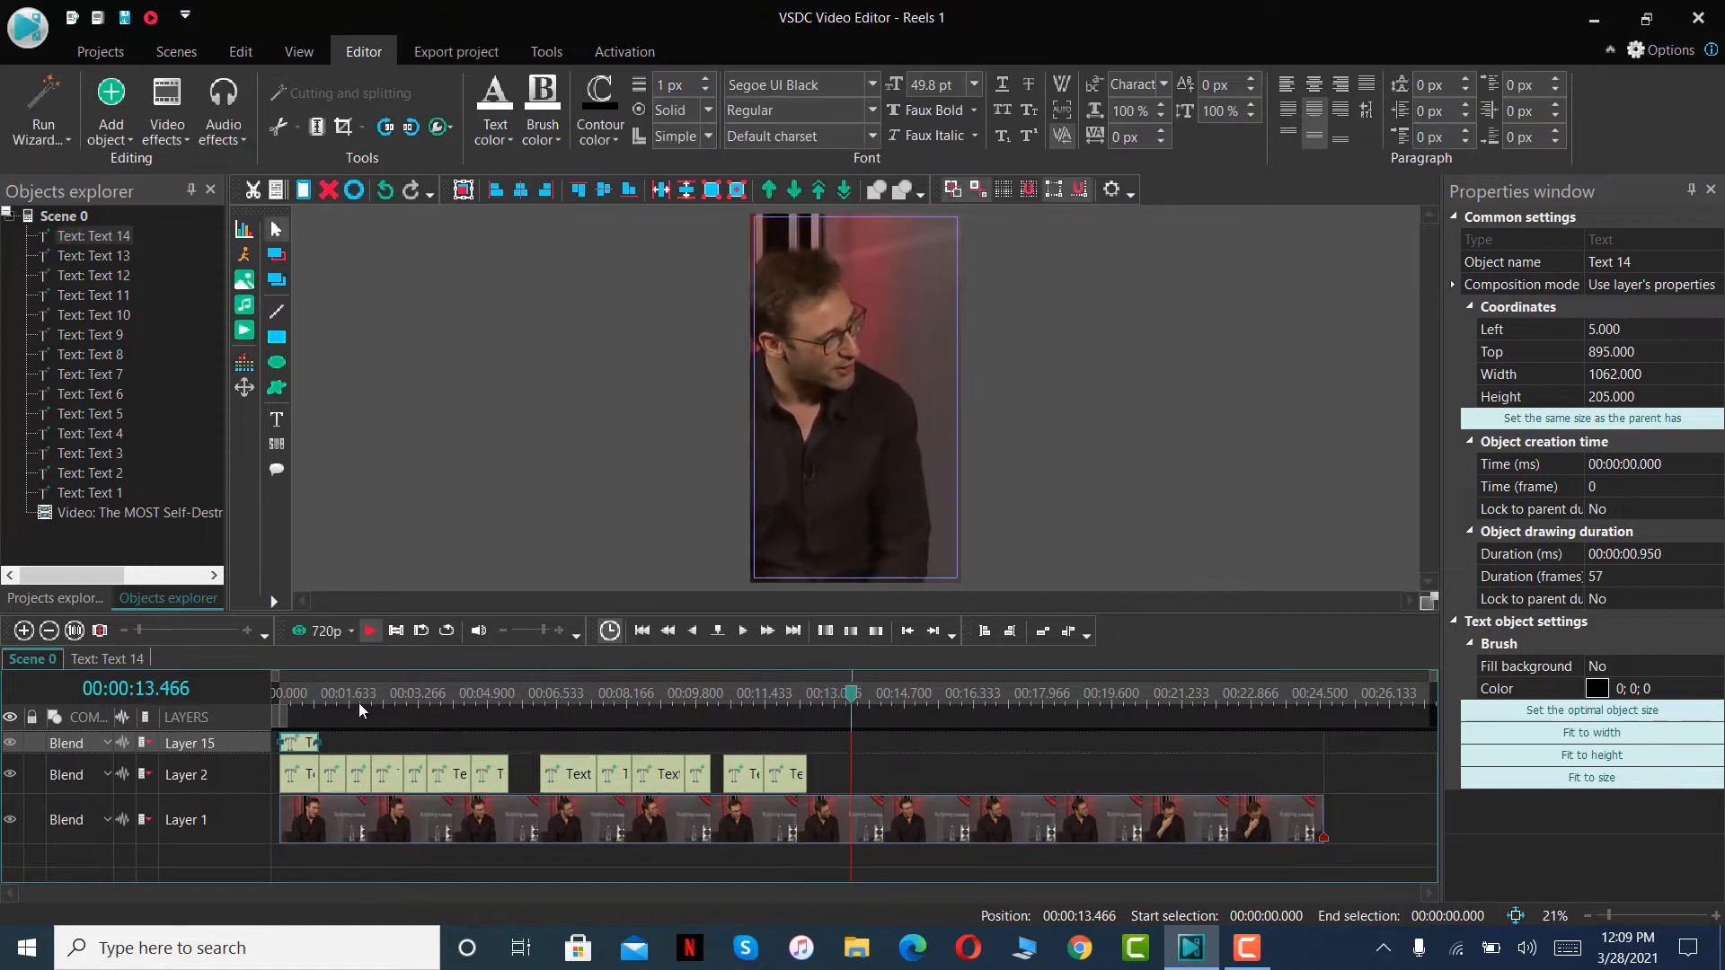
{"action": "left_click_drag", "start_coordinate": [308, 739], "coordinate": [854, 752]}
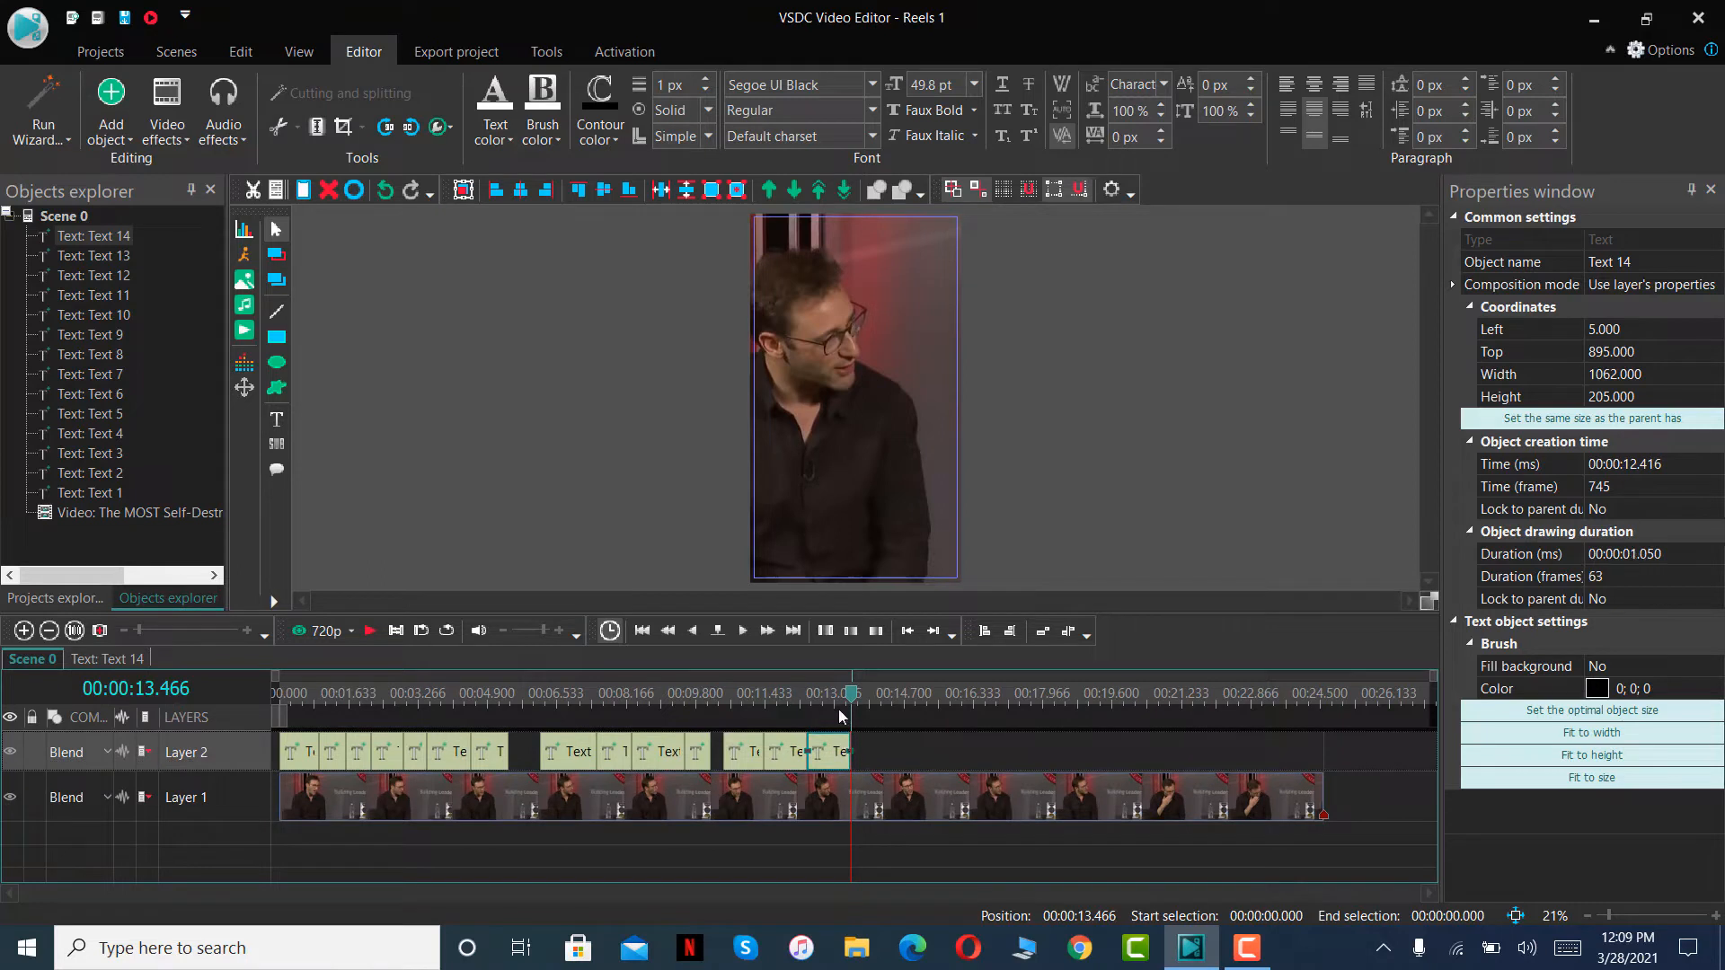
- Replace the wording of the fourteenth text clip's caption with ALL OUR INSECURITIES
{"action": "left_click", "coordinate": [838, 705]}
{"action": "double_click", "coordinate": [900, 406]}
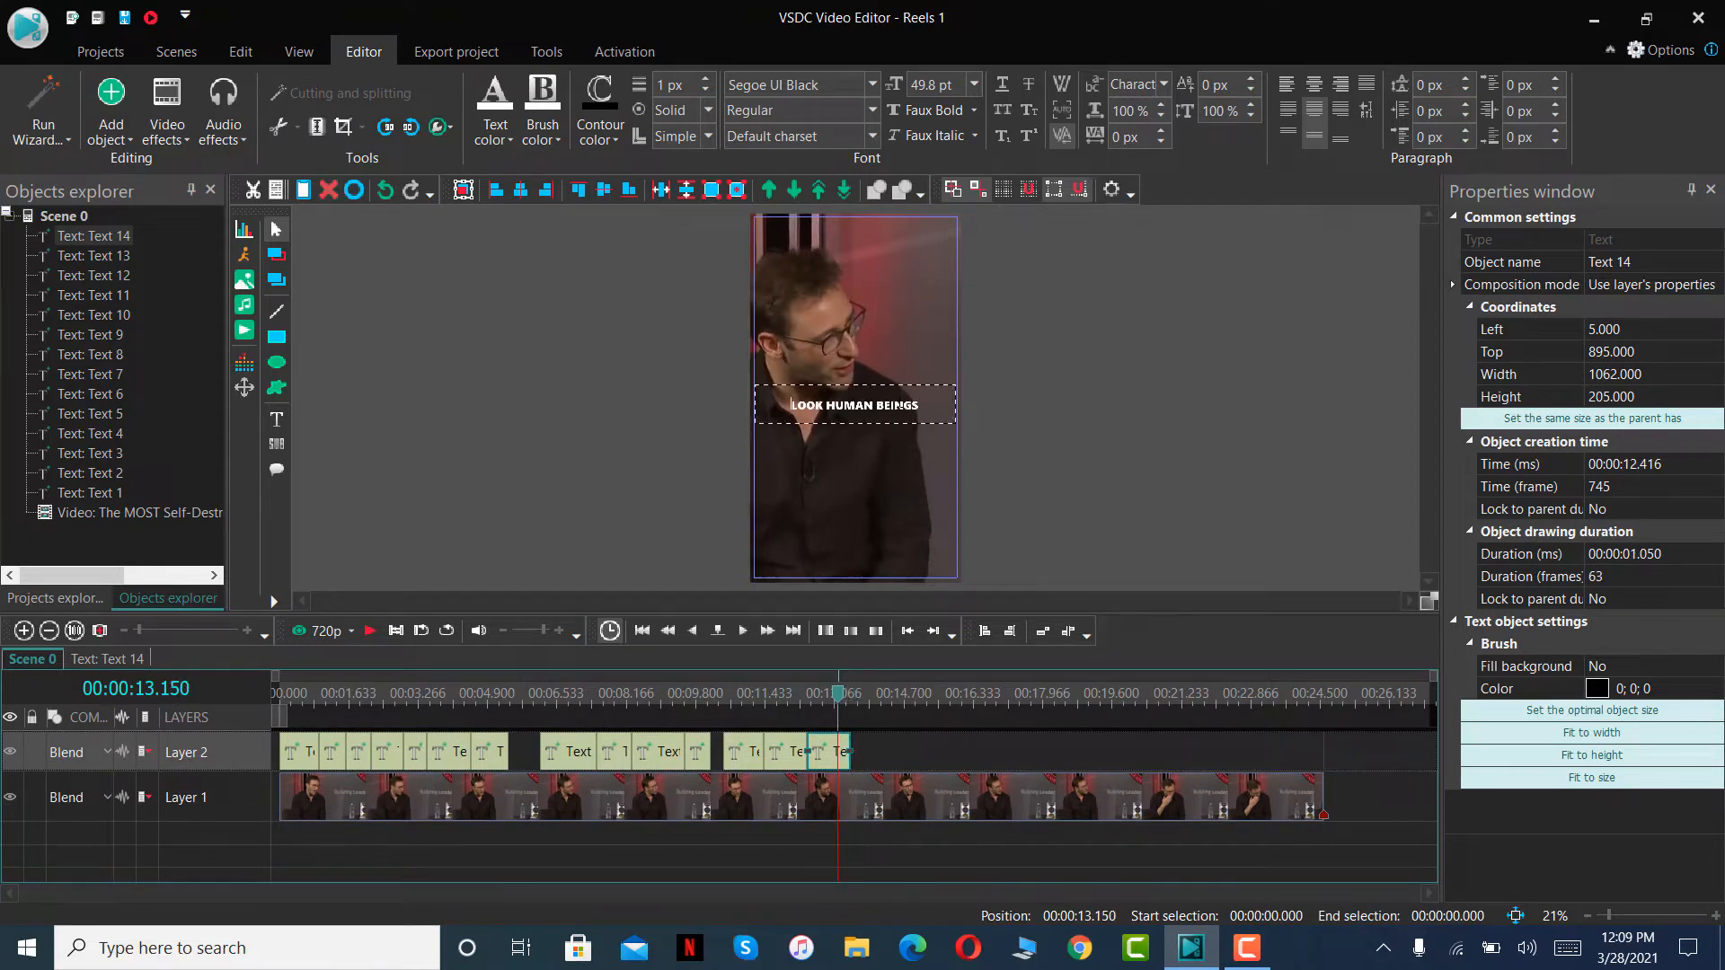
{"action": "key", "text": "ctrl+a"}
{"action": "type", "text": "ALL OUR INSECURITIES"}
- Replay the scene from 00:00:14.033 to 00:00:14.600, paste the copied caption on Layer 2 and fit it between 00:00:14.066 and the stopping point
{"action": "left_click", "coordinate": [371, 632]}
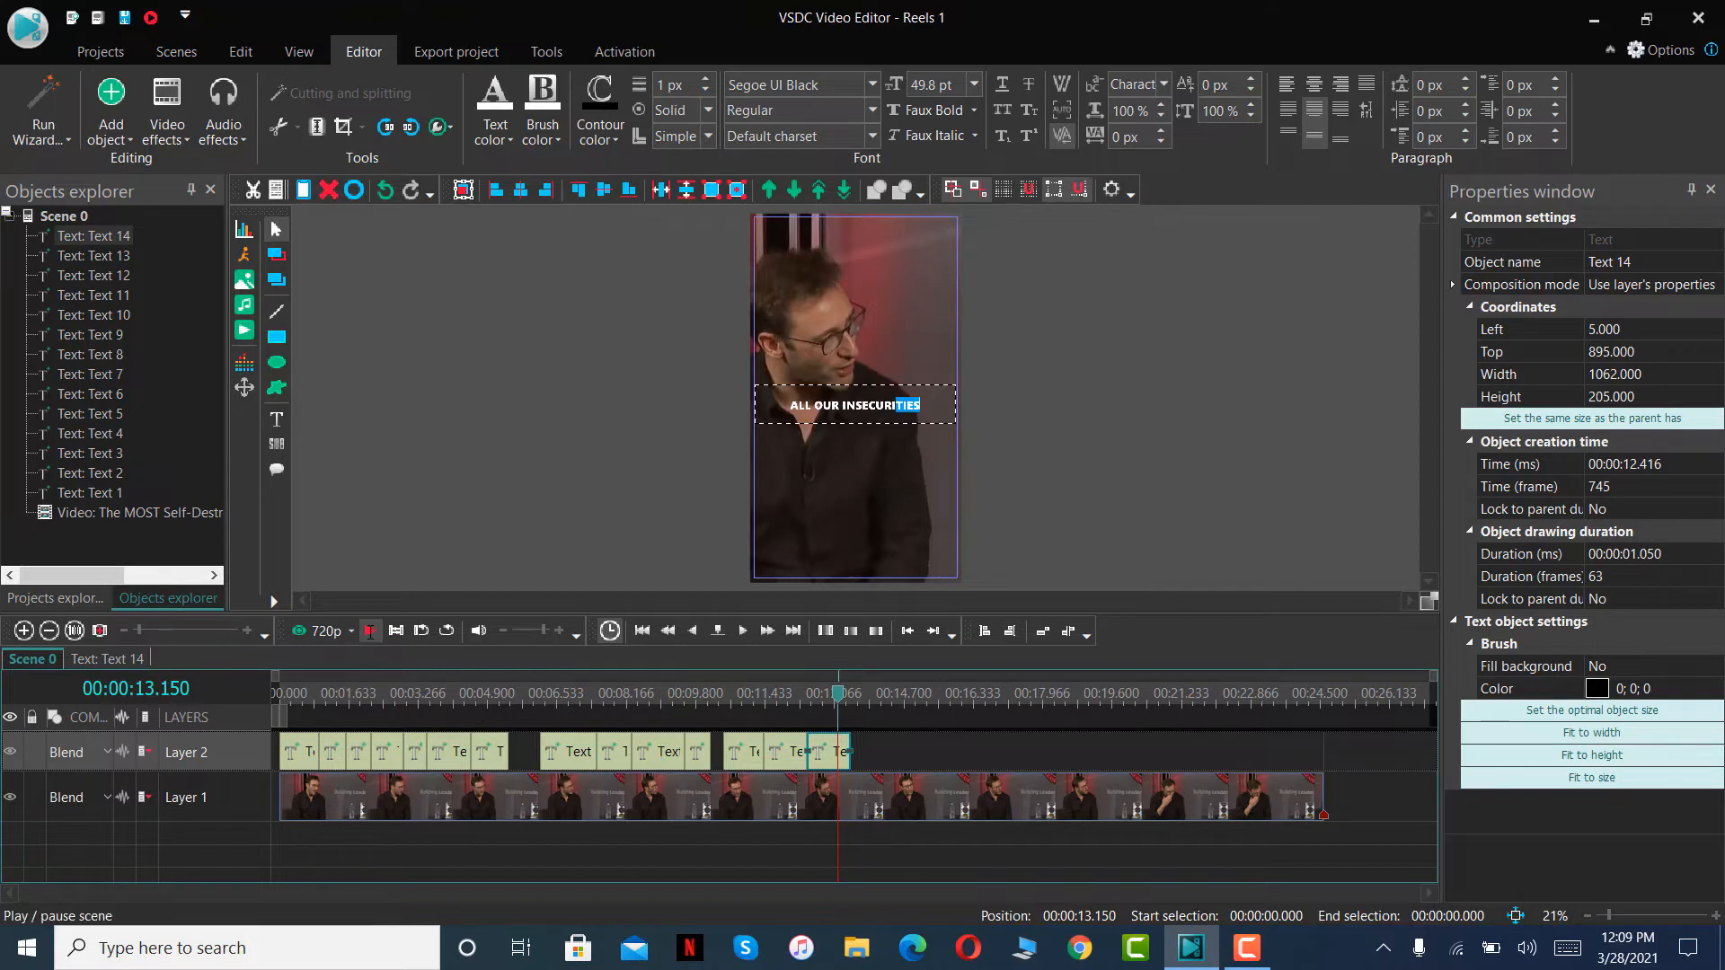
{"action": "left_click", "coordinate": [371, 634]}
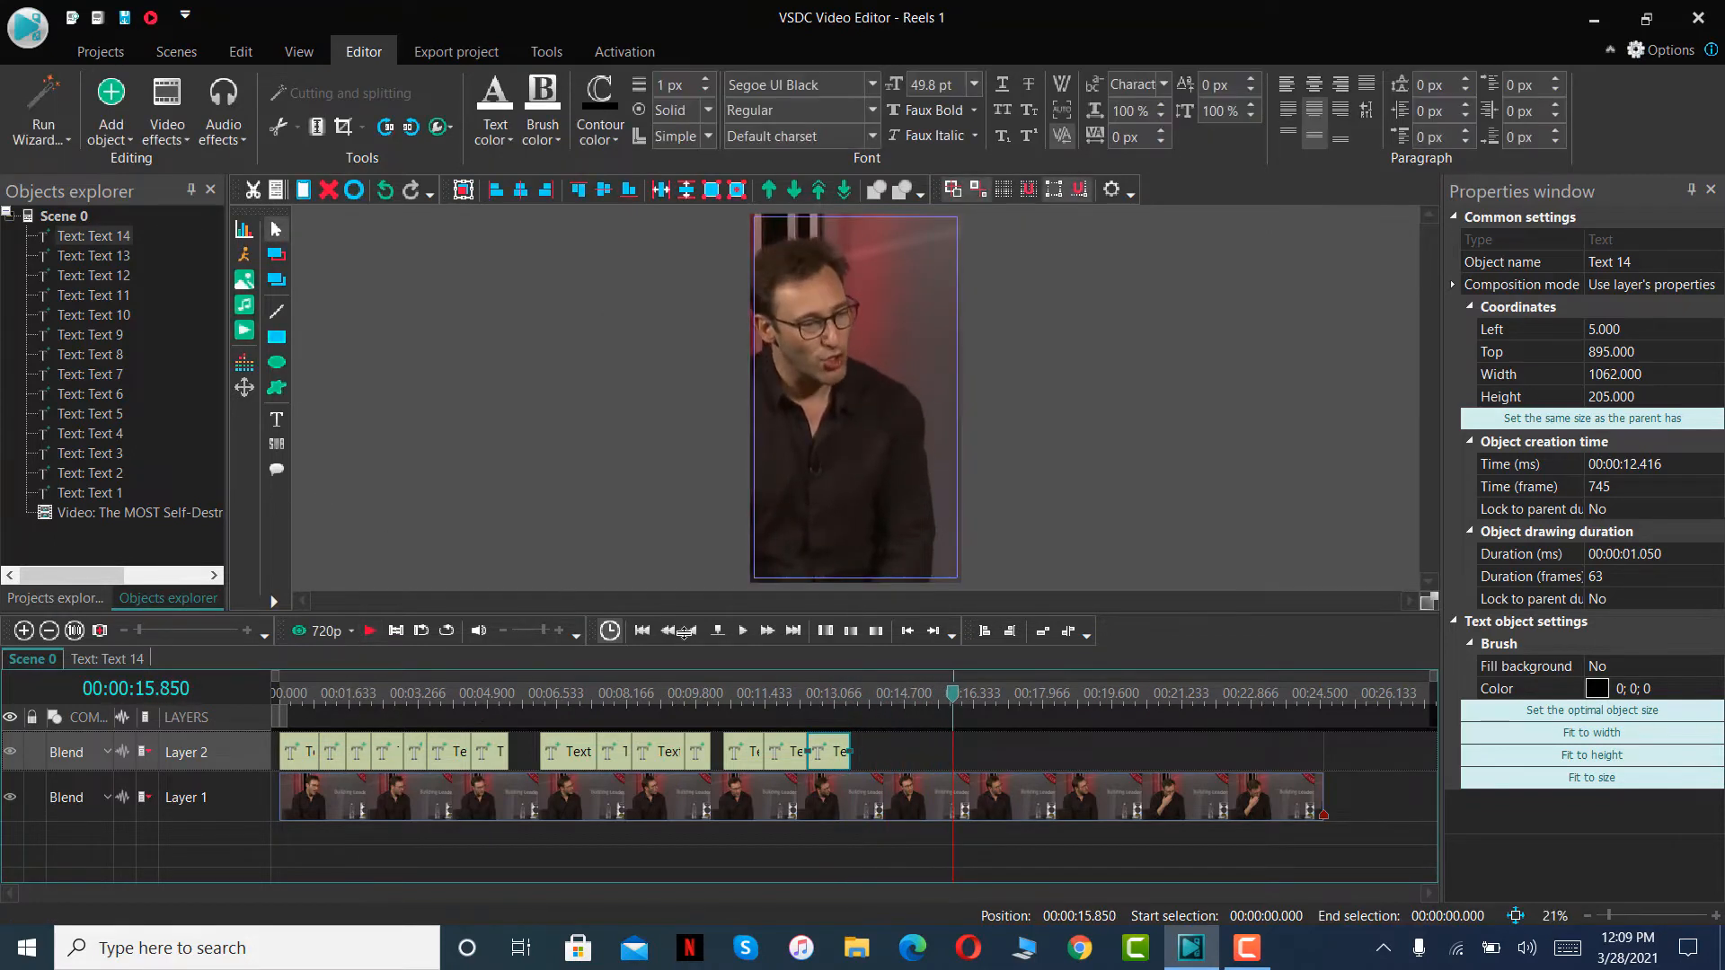
{"action": "left_click", "coordinate": [878, 694]}
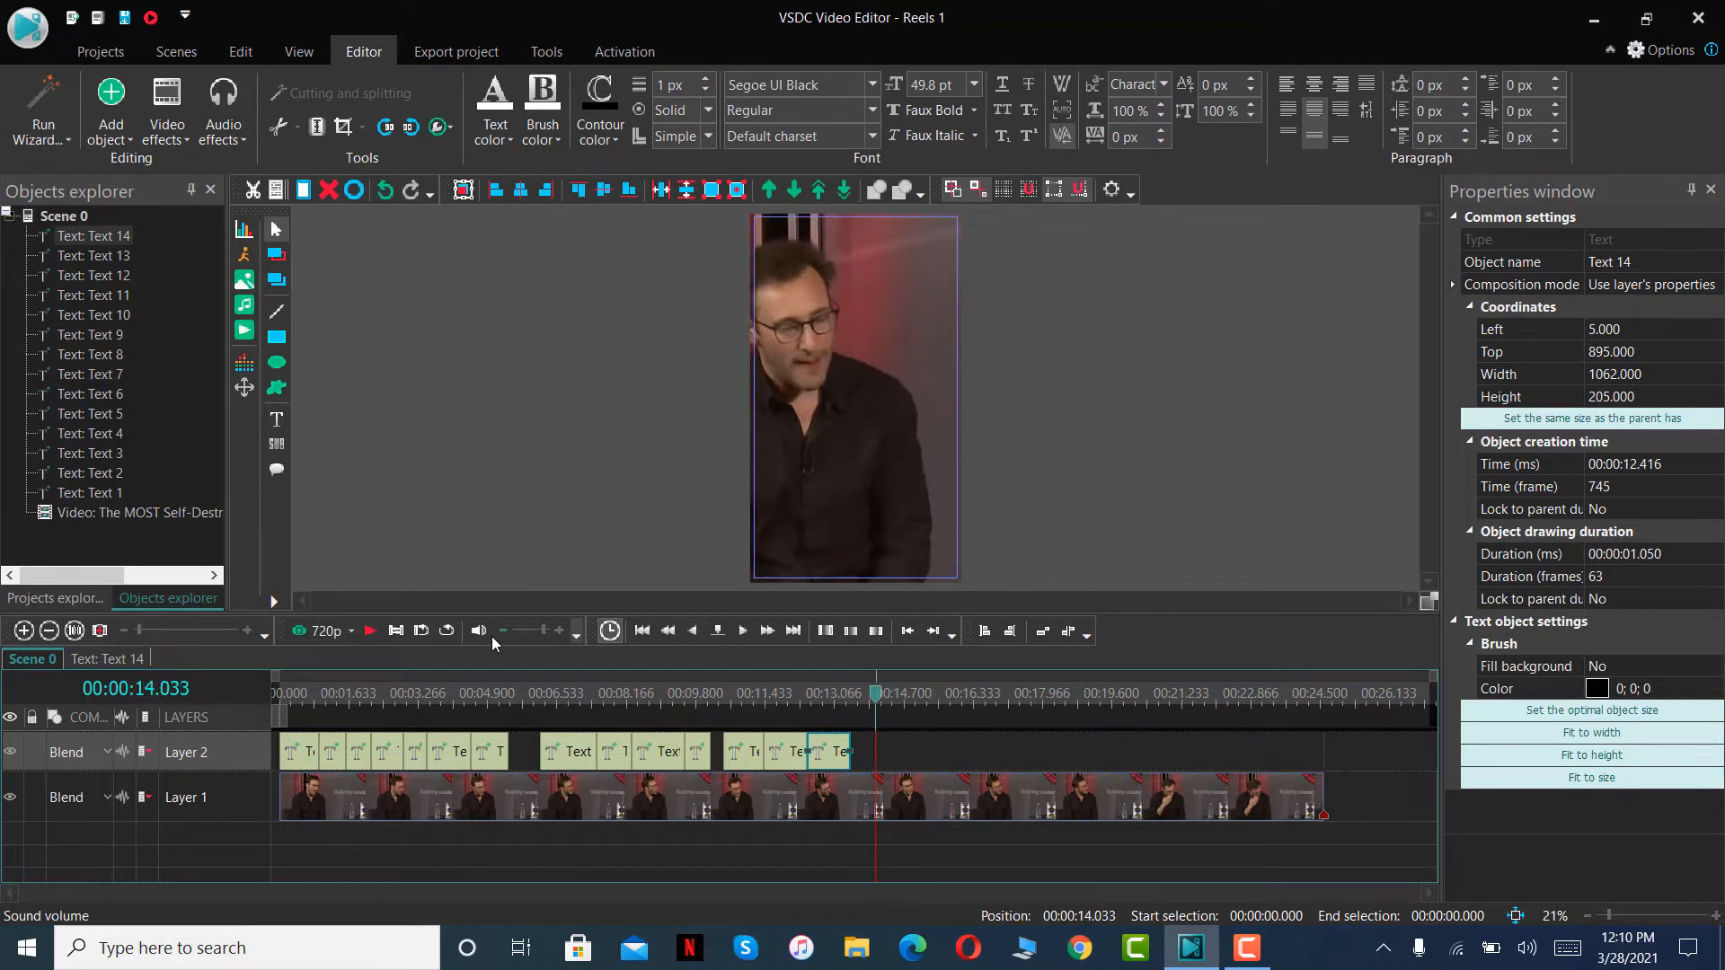
{"action": "left_click", "coordinate": [378, 639]}
{"action": "left_click", "coordinate": [377, 639]}
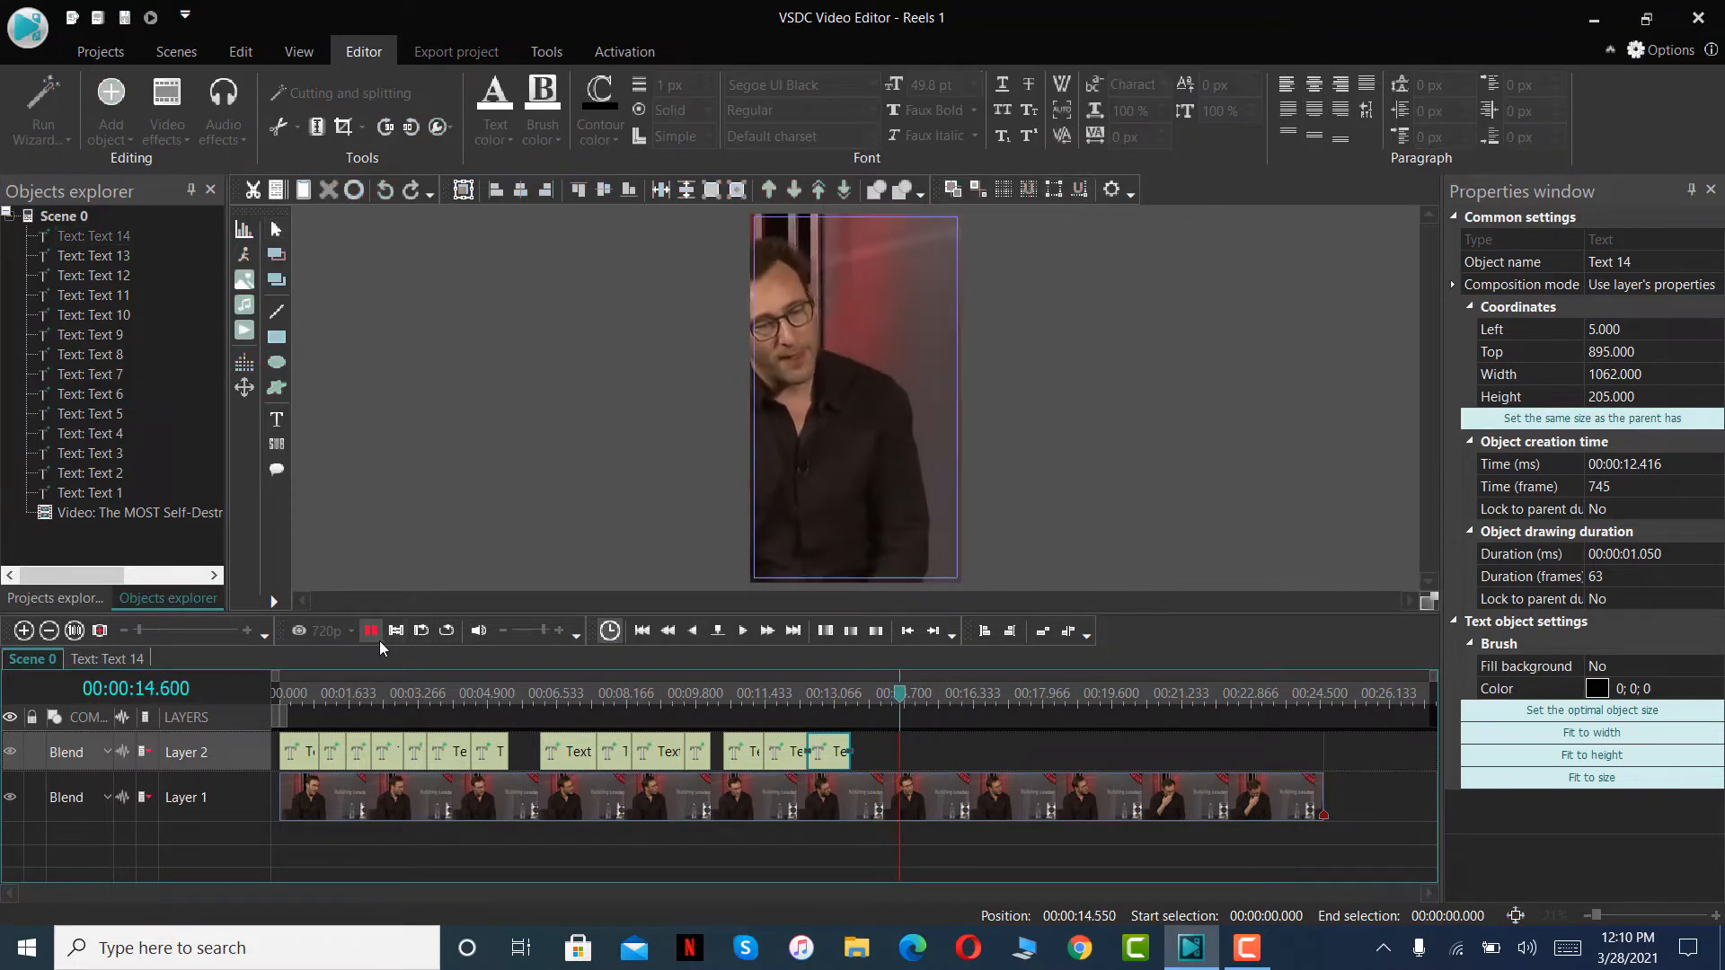
{"action": "key", "text": "ctrl+v"}
{"action": "left_click_drag", "start_coordinate": [301, 748], "coordinate": [878, 753]}
- Replace the wording of the fifteenth text clip's caption with UM
{"action": "left_click", "coordinate": [895, 701]}
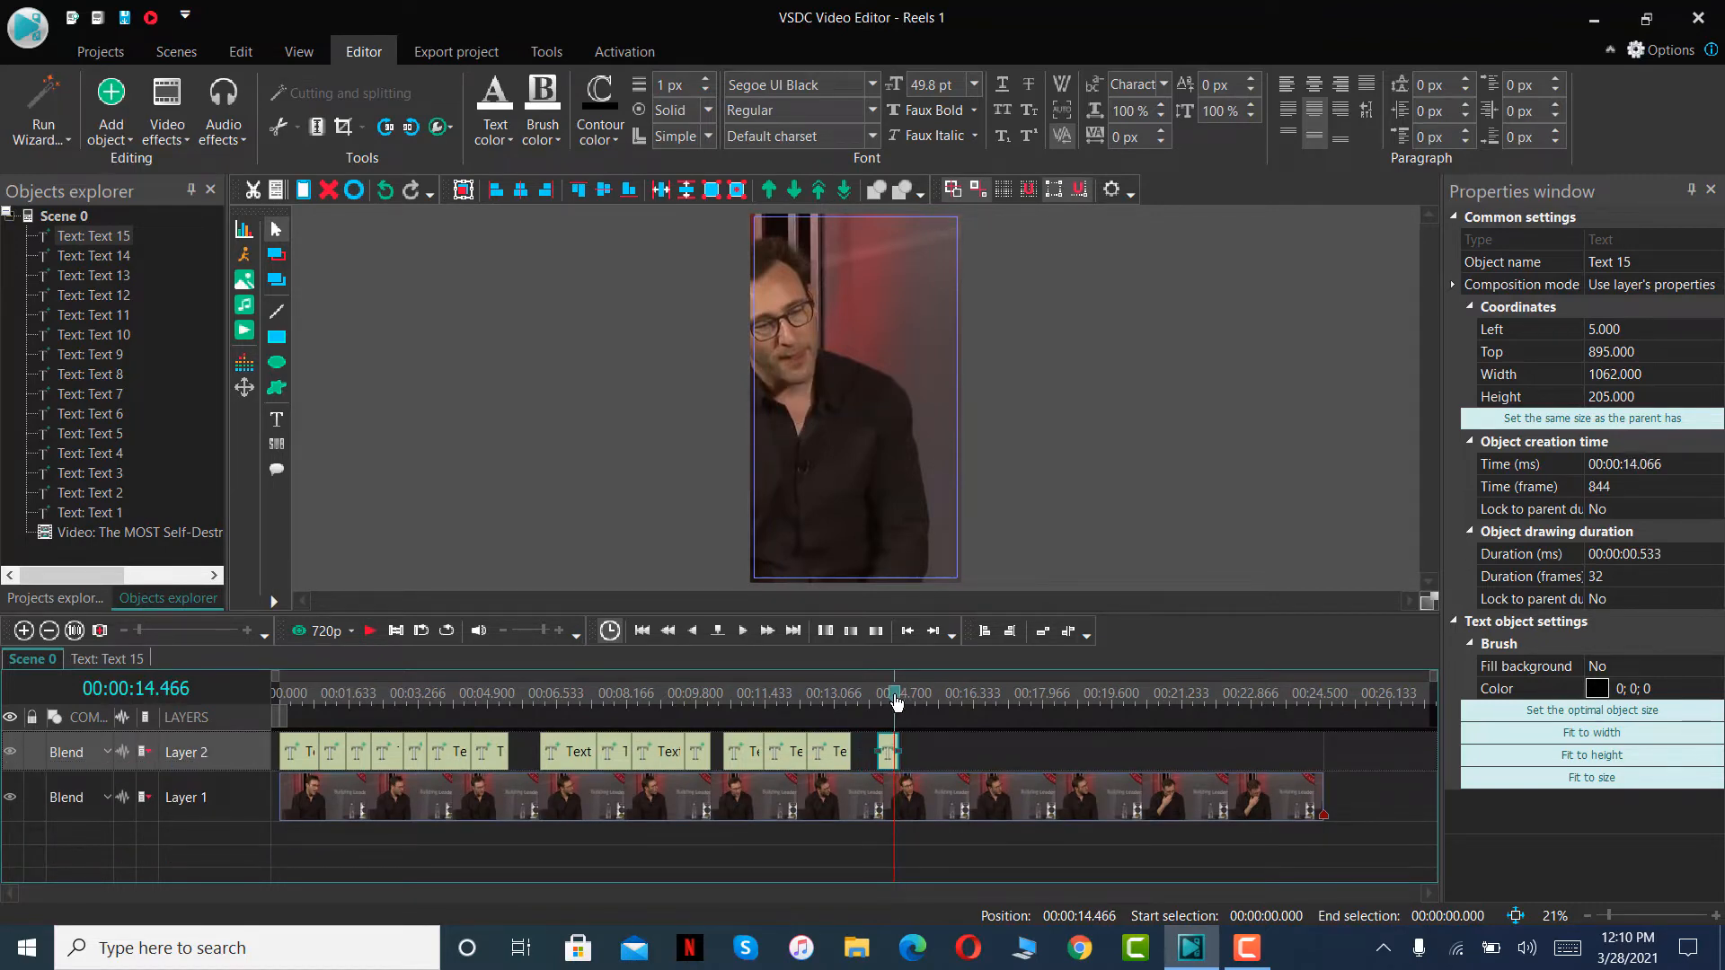
{"action": "double_click", "coordinate": [884, 411]}
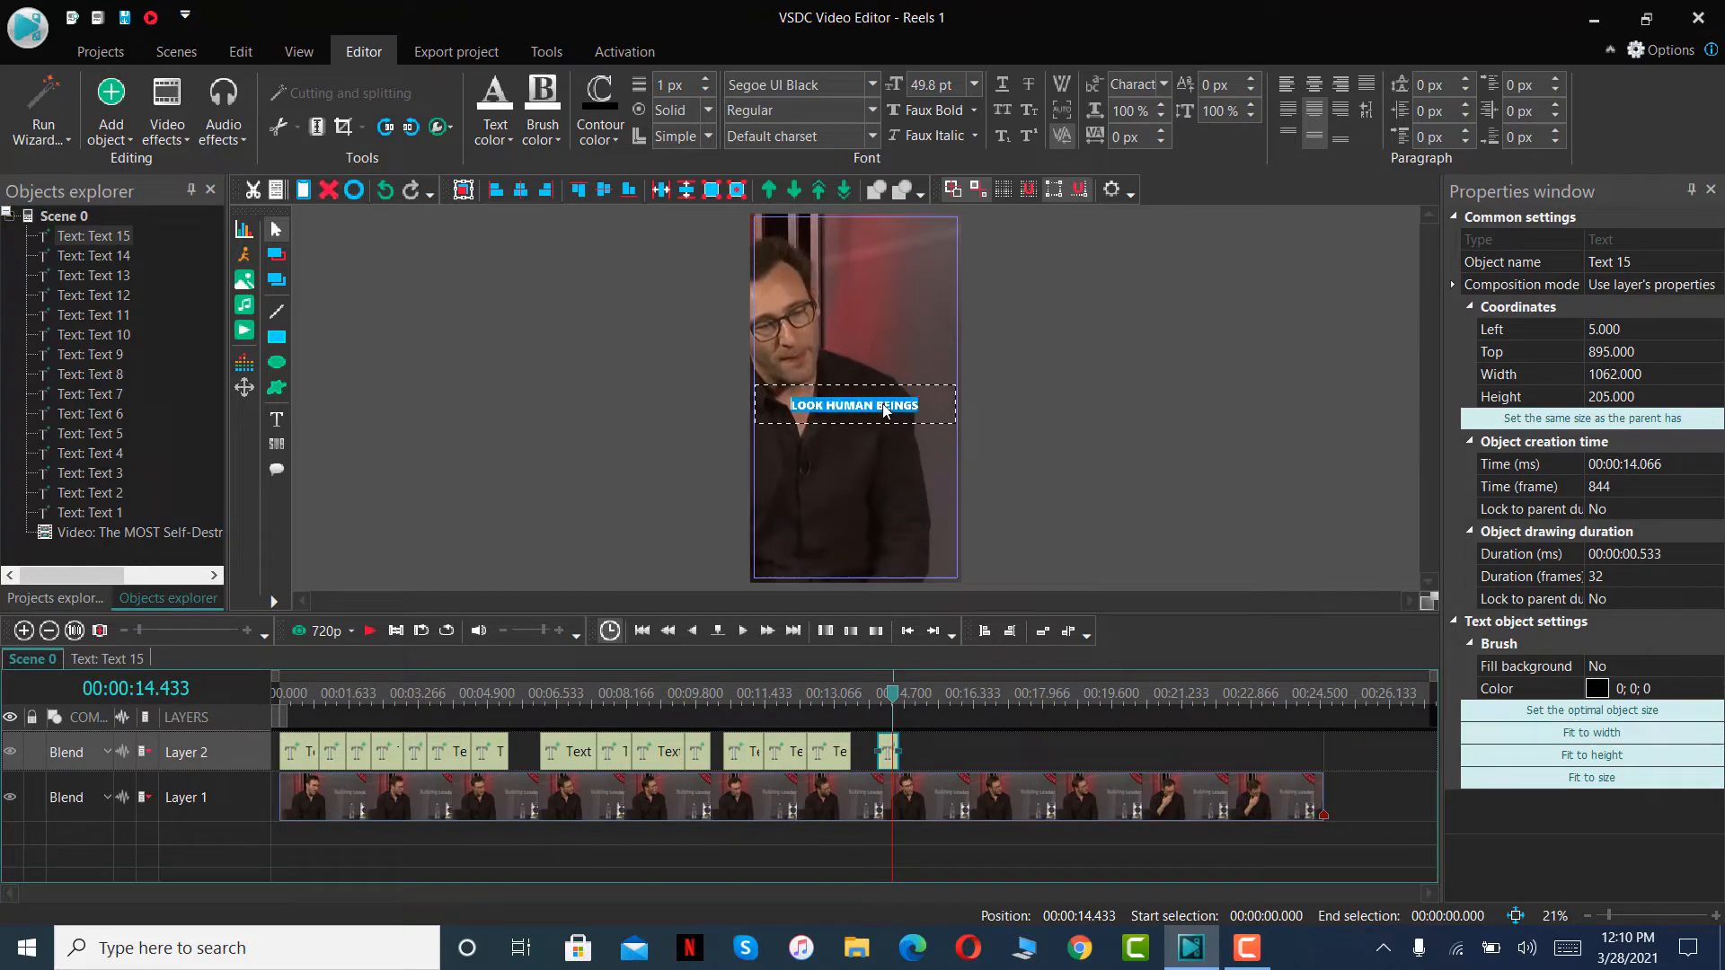
{"action": "type", "text": "UM"}
- Play the scene up to 00:00:16.116, paste the copied caption on Layer 2 and fit it between 00:00:14.600 and that point
{"action": "left_click", "coordinate": [370, 631]}
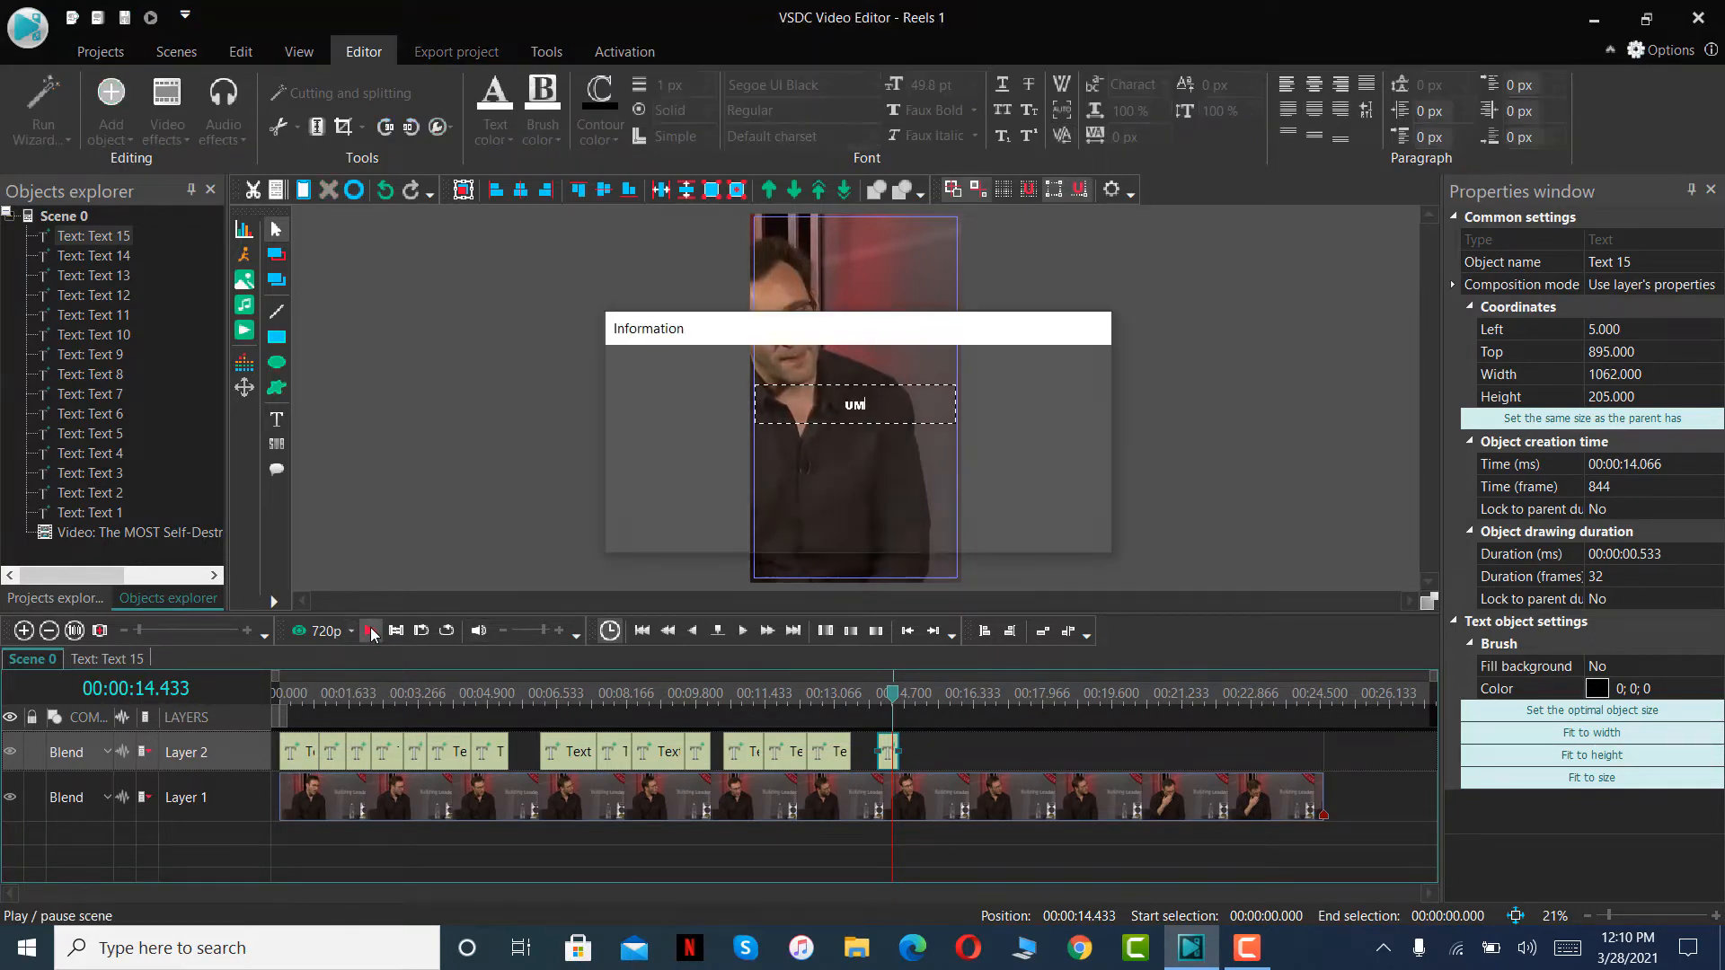
{"action": "left_click", "coordinate": [372, 634]}
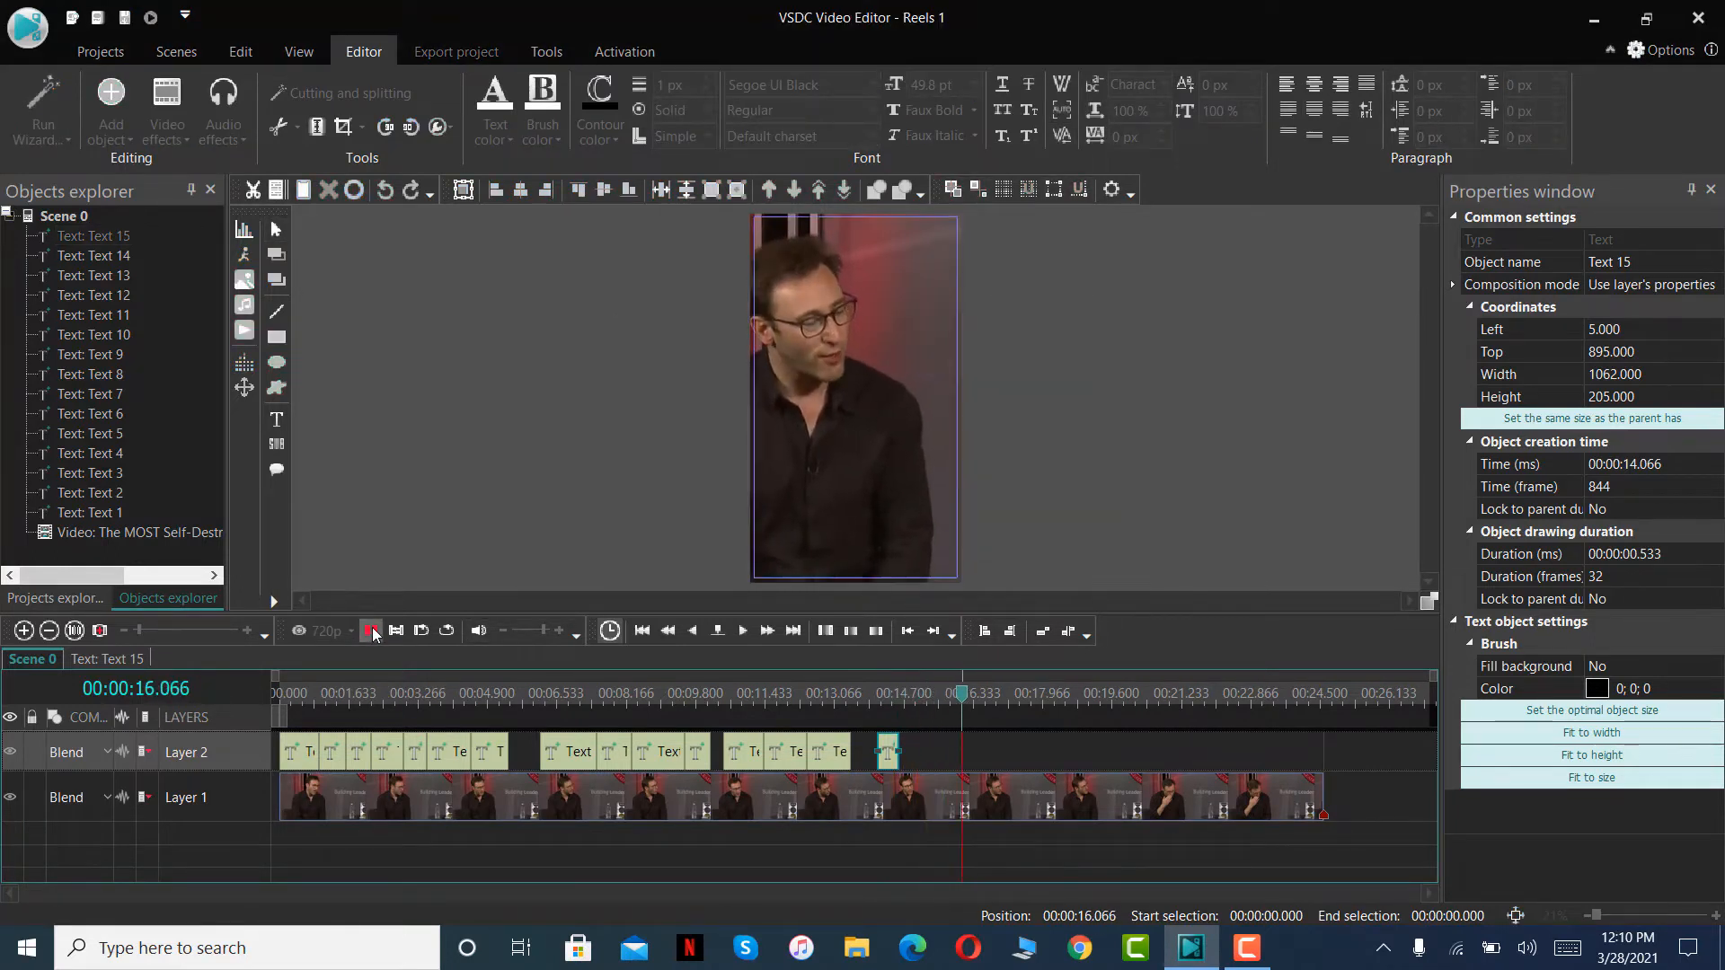
{"action": "key", "text": "ctrl+v"}
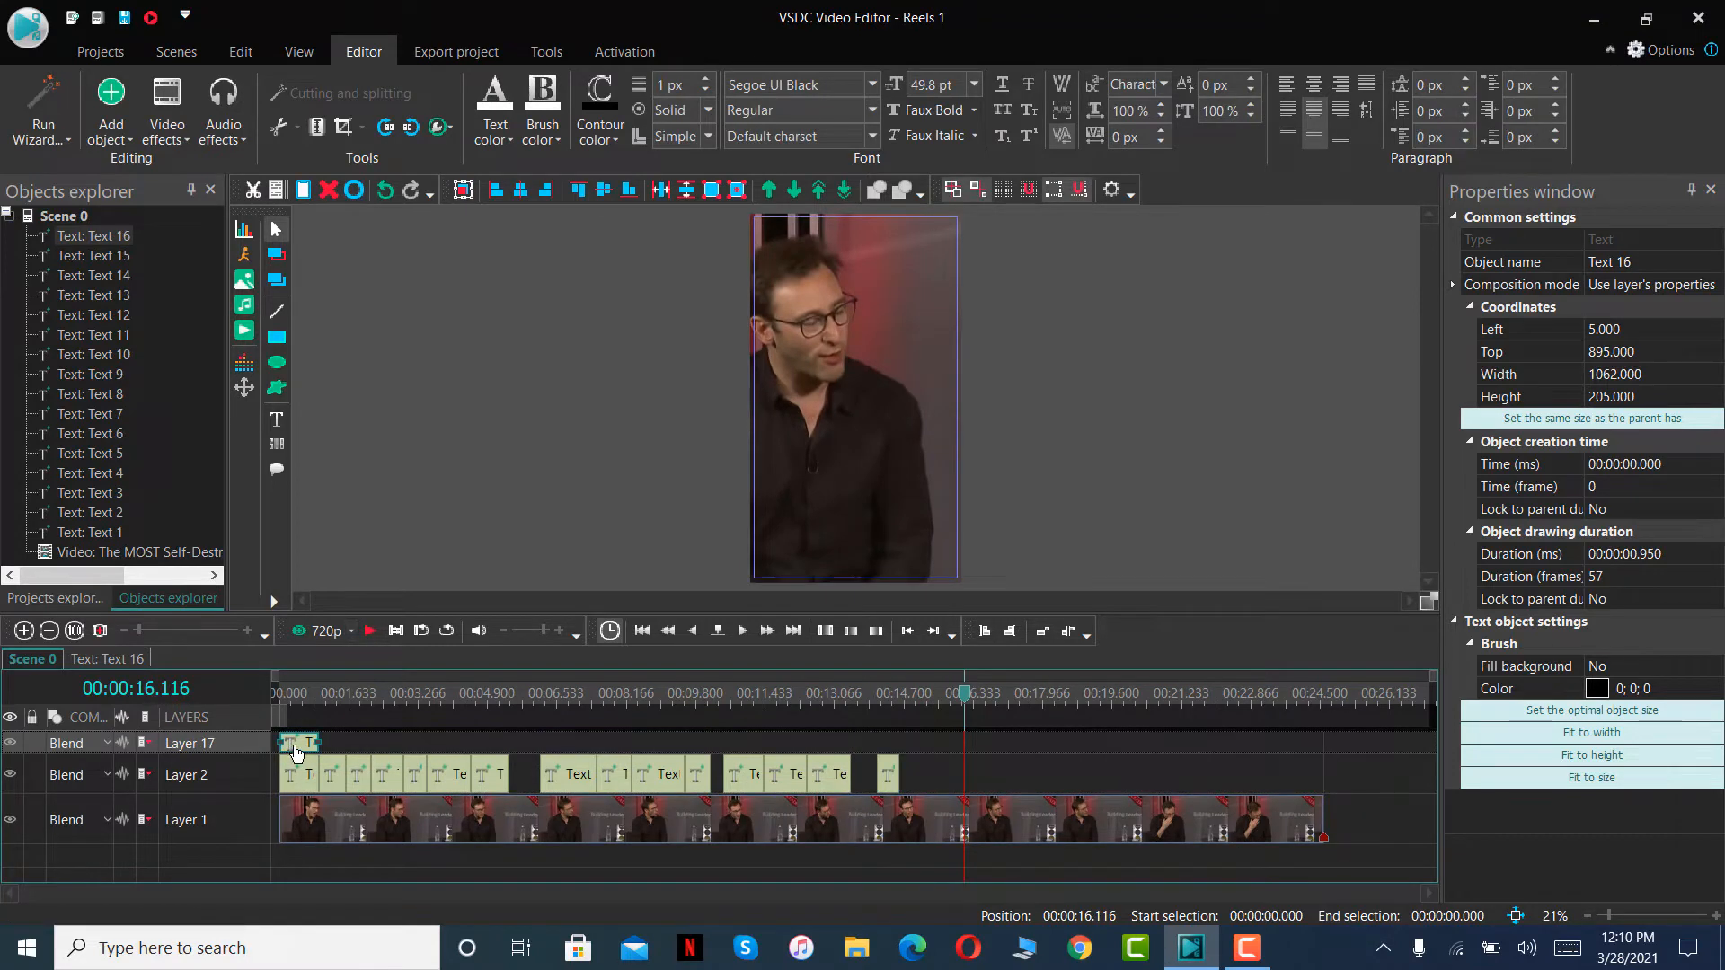
{"action": "left_click_drag", "start_coordinate": [296, 750], "coordinate": [900, 751]}
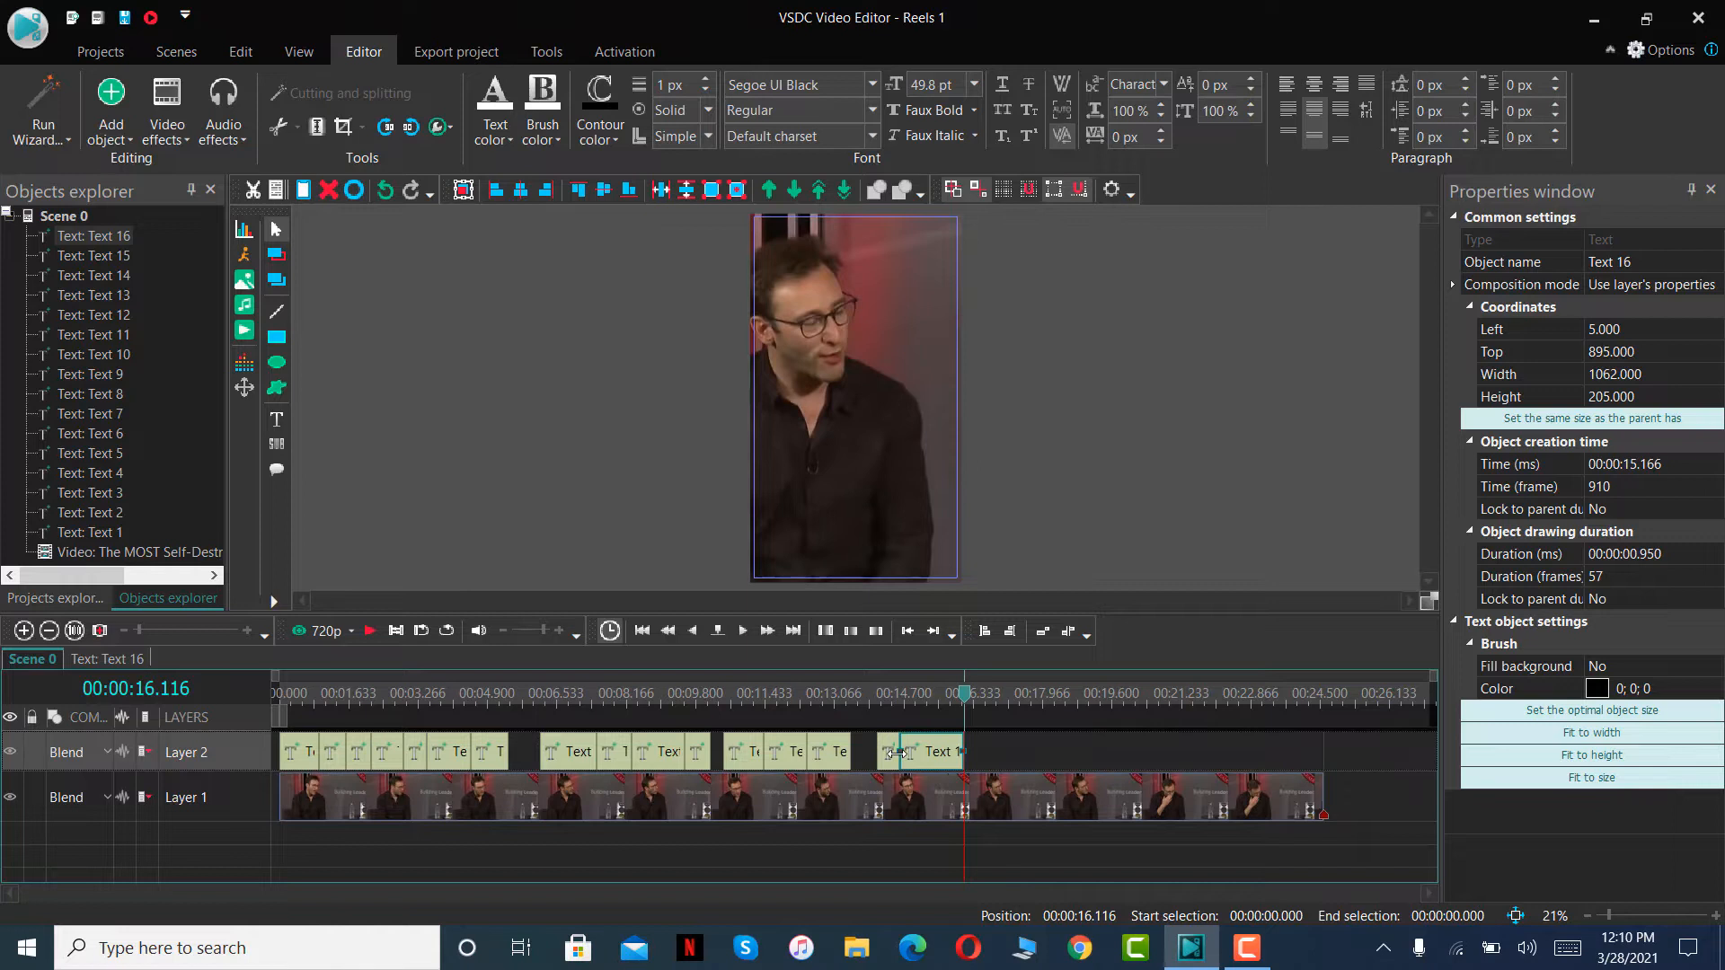
- Replace the wording of the sixteenth text clip's caption with IT'S OKAY TO ENJOY
{"action": "left_click", "coordinate": [940, 697]}
{"action": "double_click", "coordinate": [904, 407]}
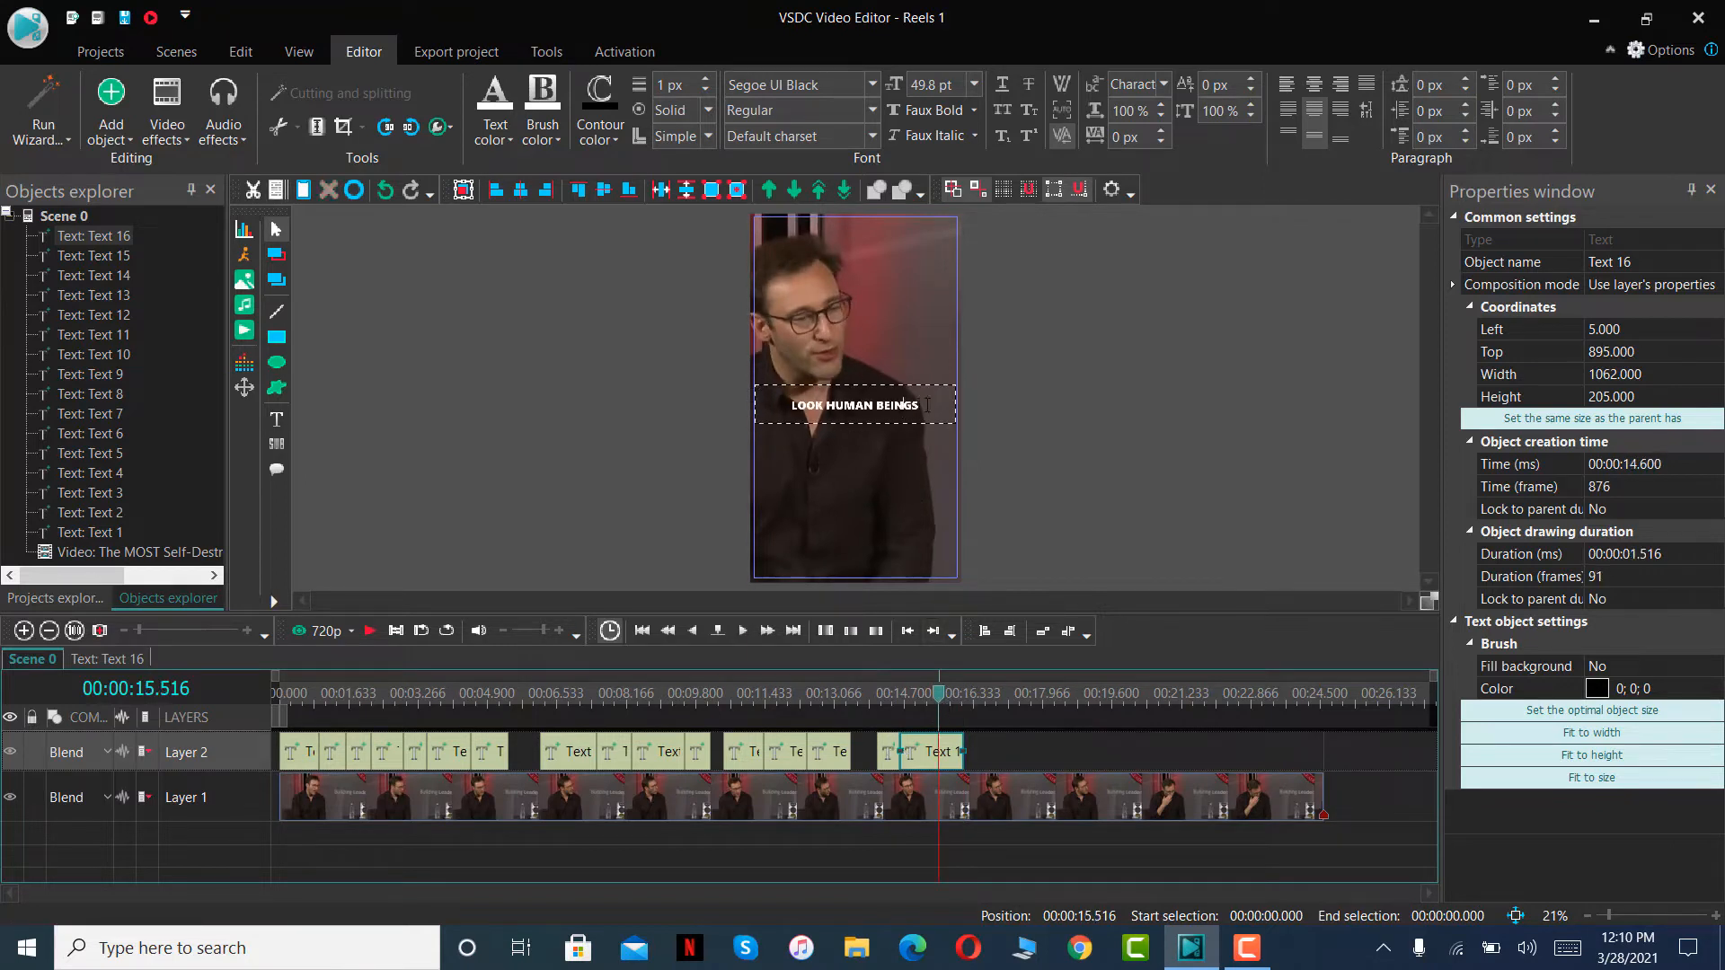
{"action": "left_click_drag", "start_coordinate": [932, 403], "coordinate": [820, 405]}
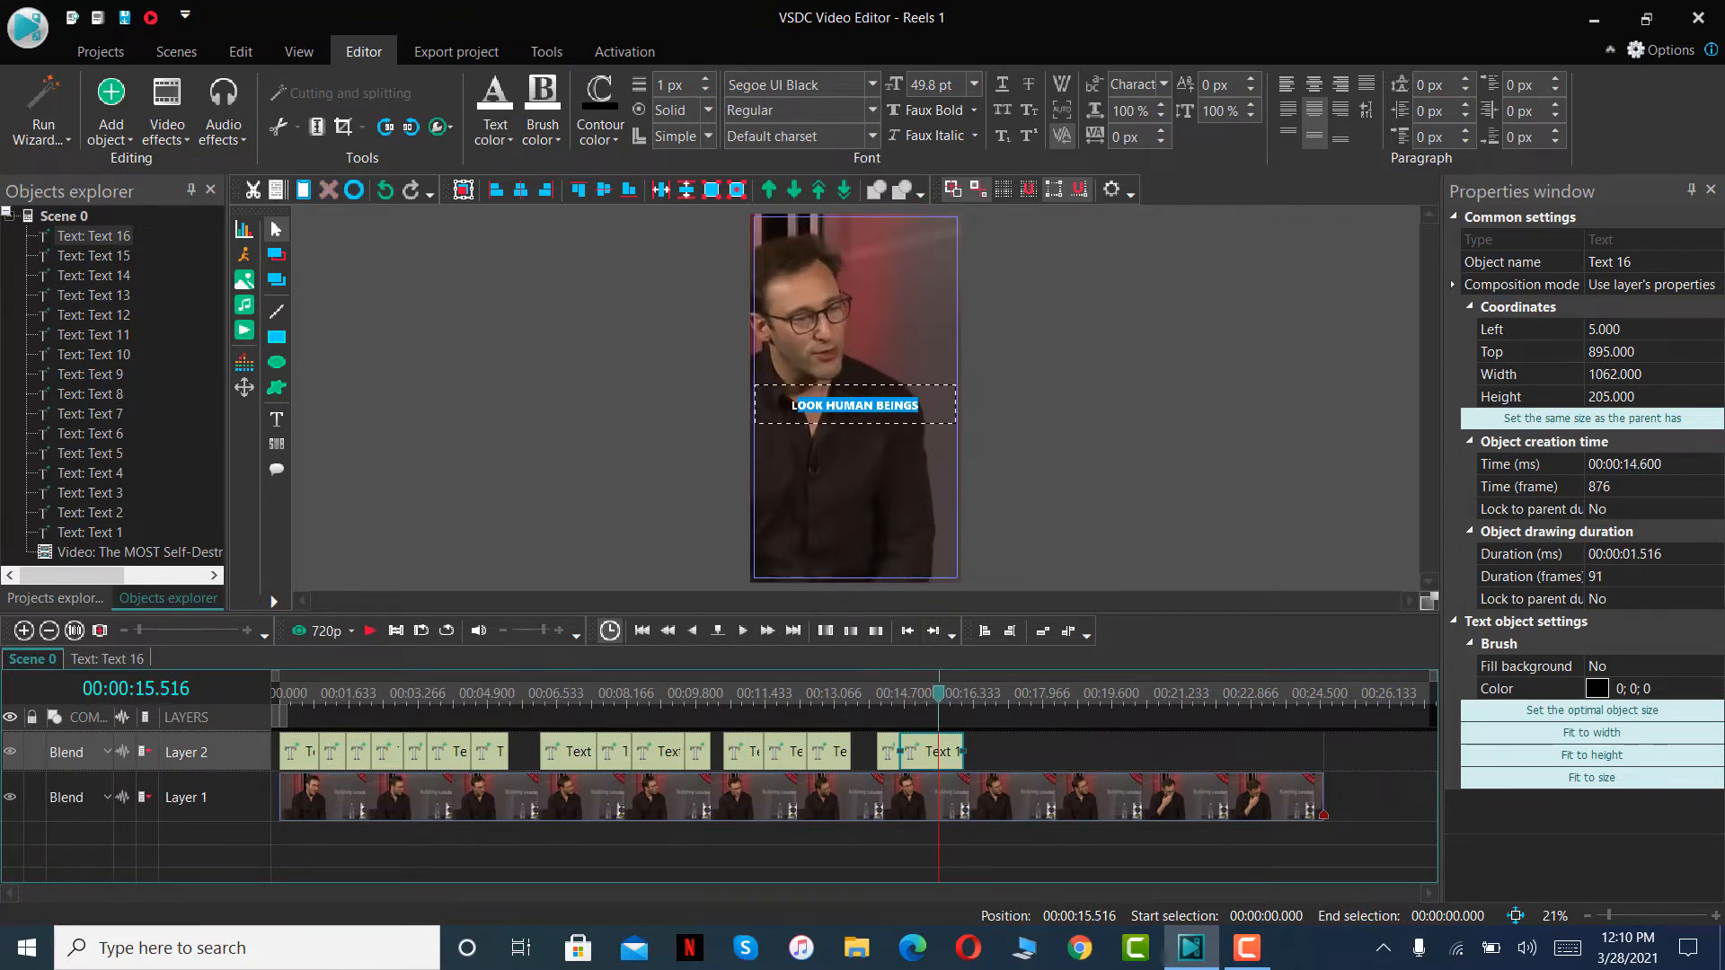
{"action": "key", "text": "BackSpace"}
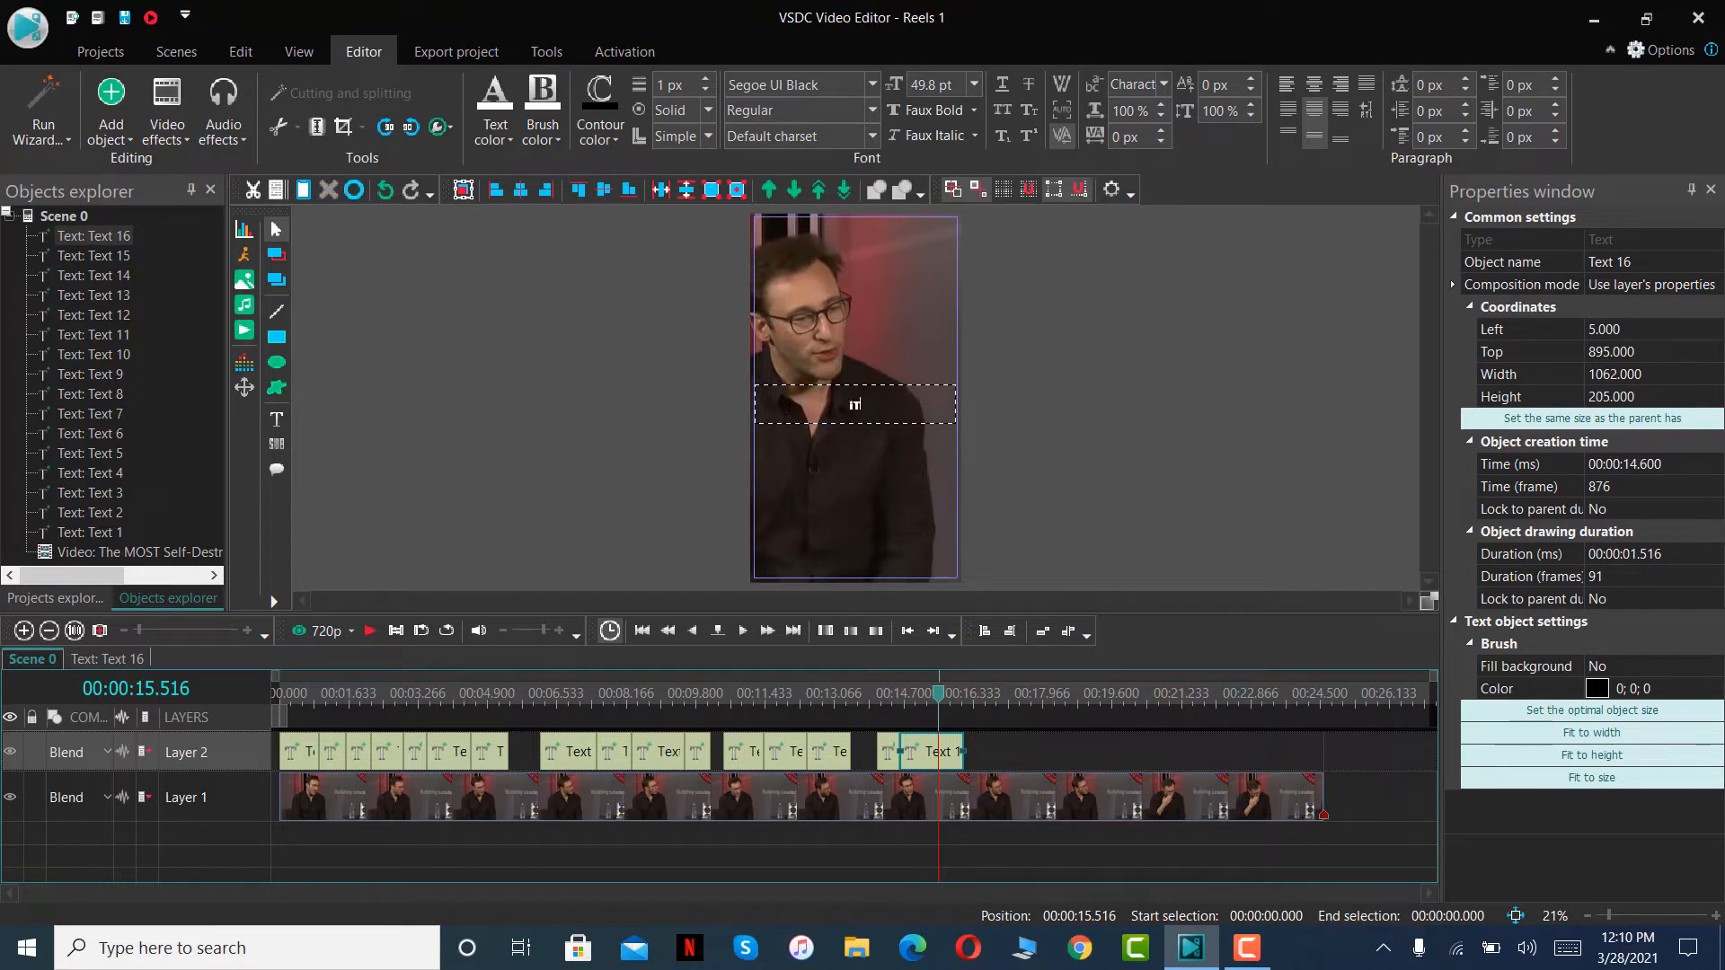
{"action": "type", "text": "IT'S OKAY TO ENJOY"}
- Play the scene up to 00:00:17.366, paste the copied caption on Layer 2 and fit it between 00:00:16.116 and that point
{"action": "left_click", "coordinate": [362, 635]}
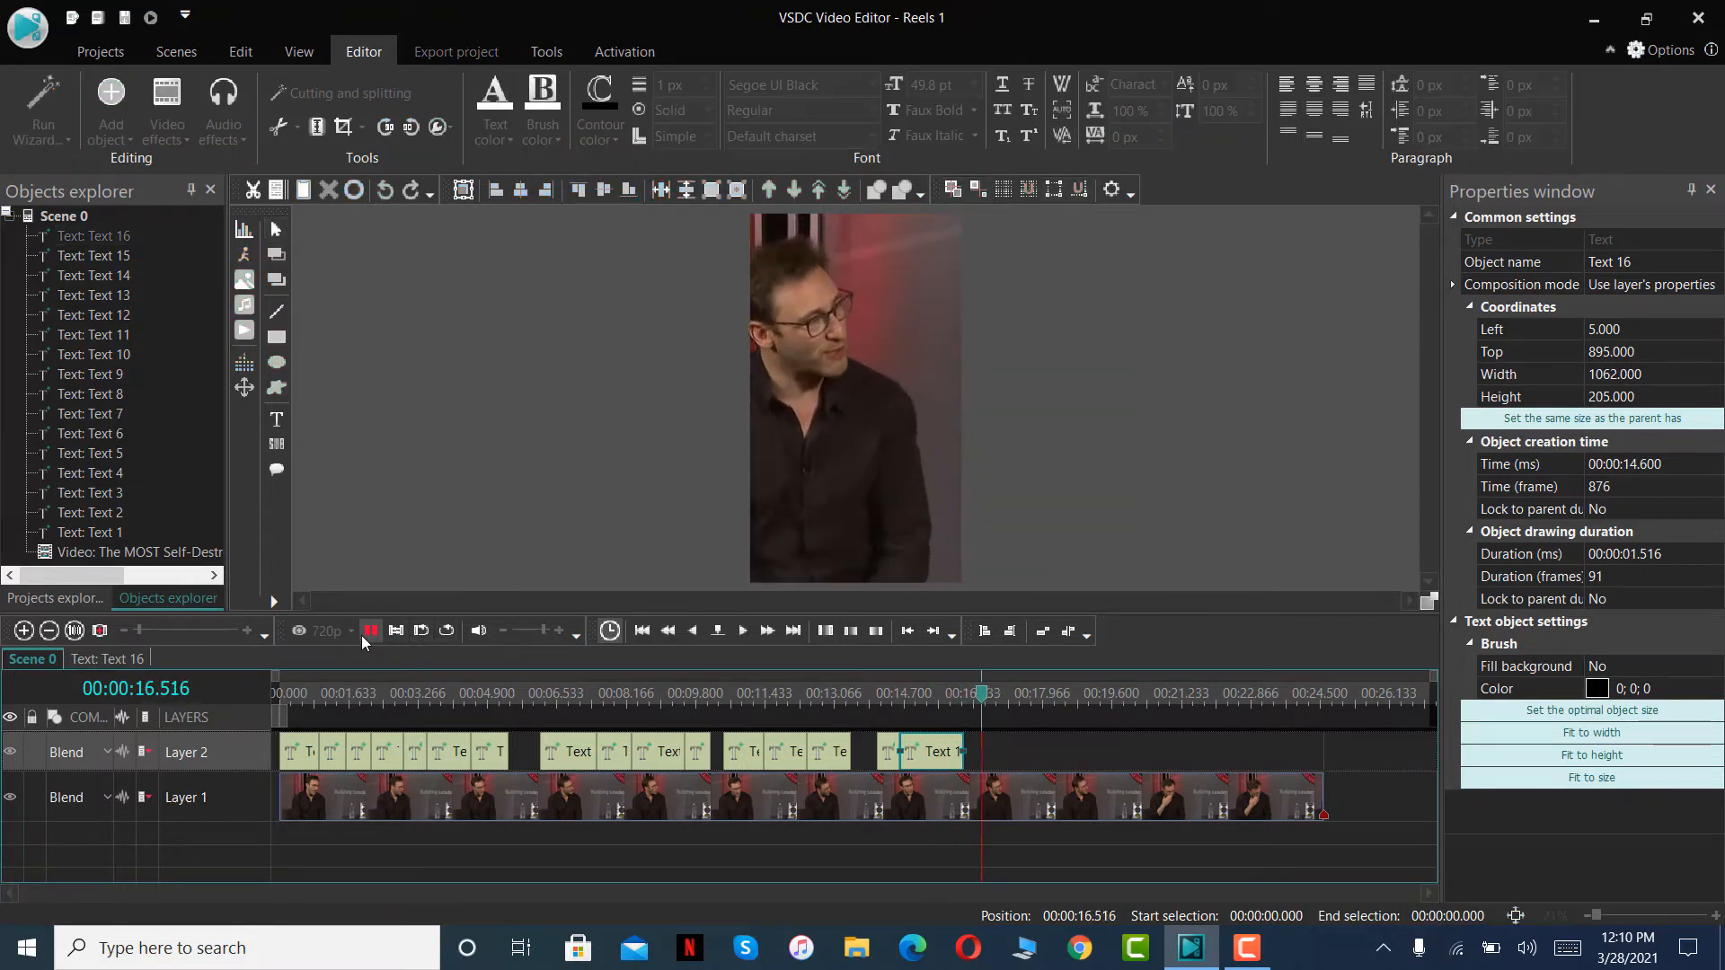
{"action": "left_click", "coordinate": [362, 635]}
{"action": "key", "text": "ctrl+v"}
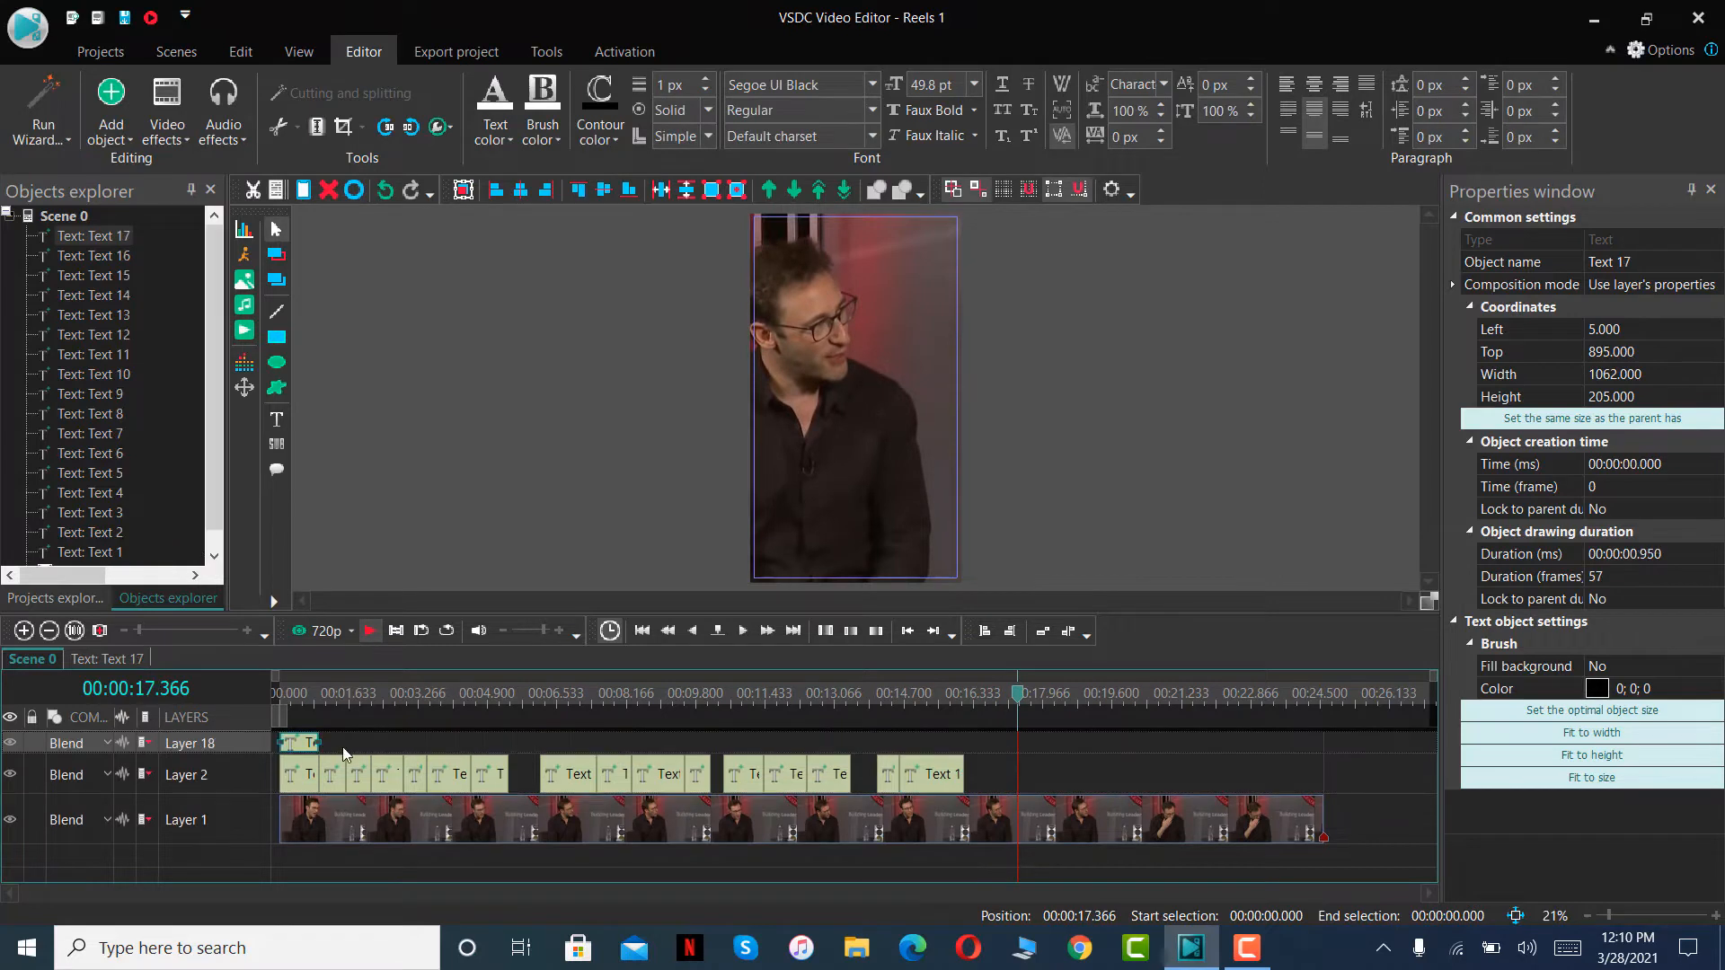
{"action": "left_click_drag", "start_coordinate": [306, 744], "coordinate": [1016, 749]}
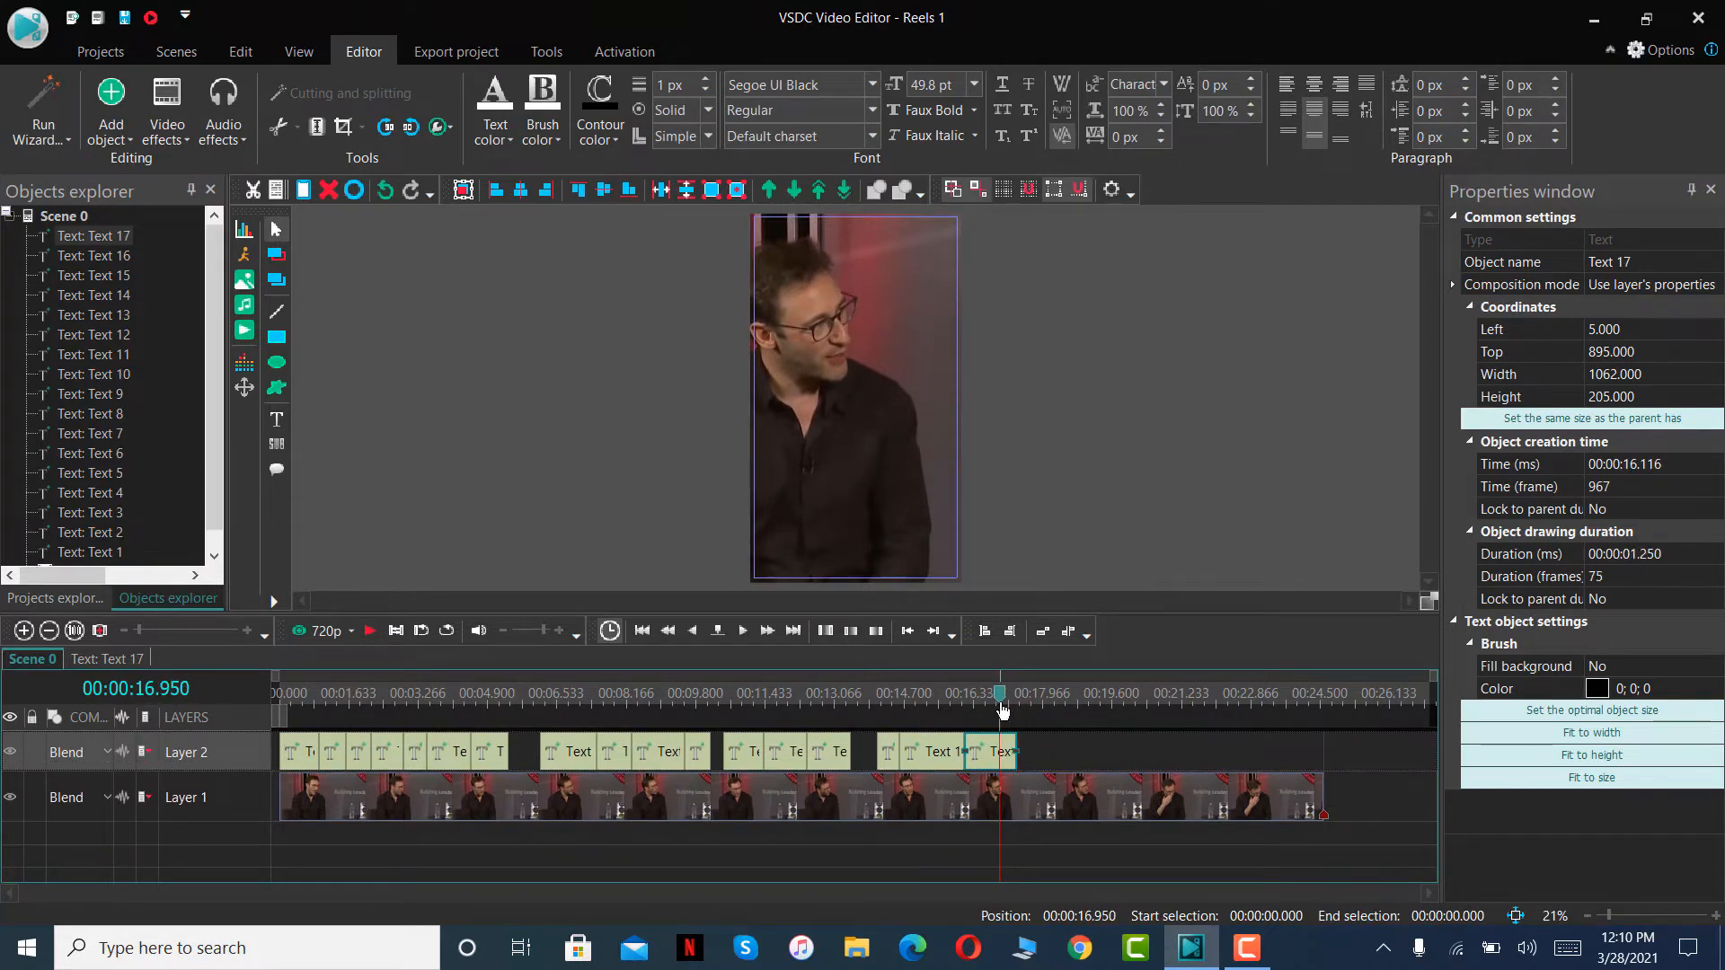
- Replace the wording of the seventeenth text clip's caption with OTHER PEOPLES SUCCESS
{"action": "double_click", "coordinate": [893, 413]}
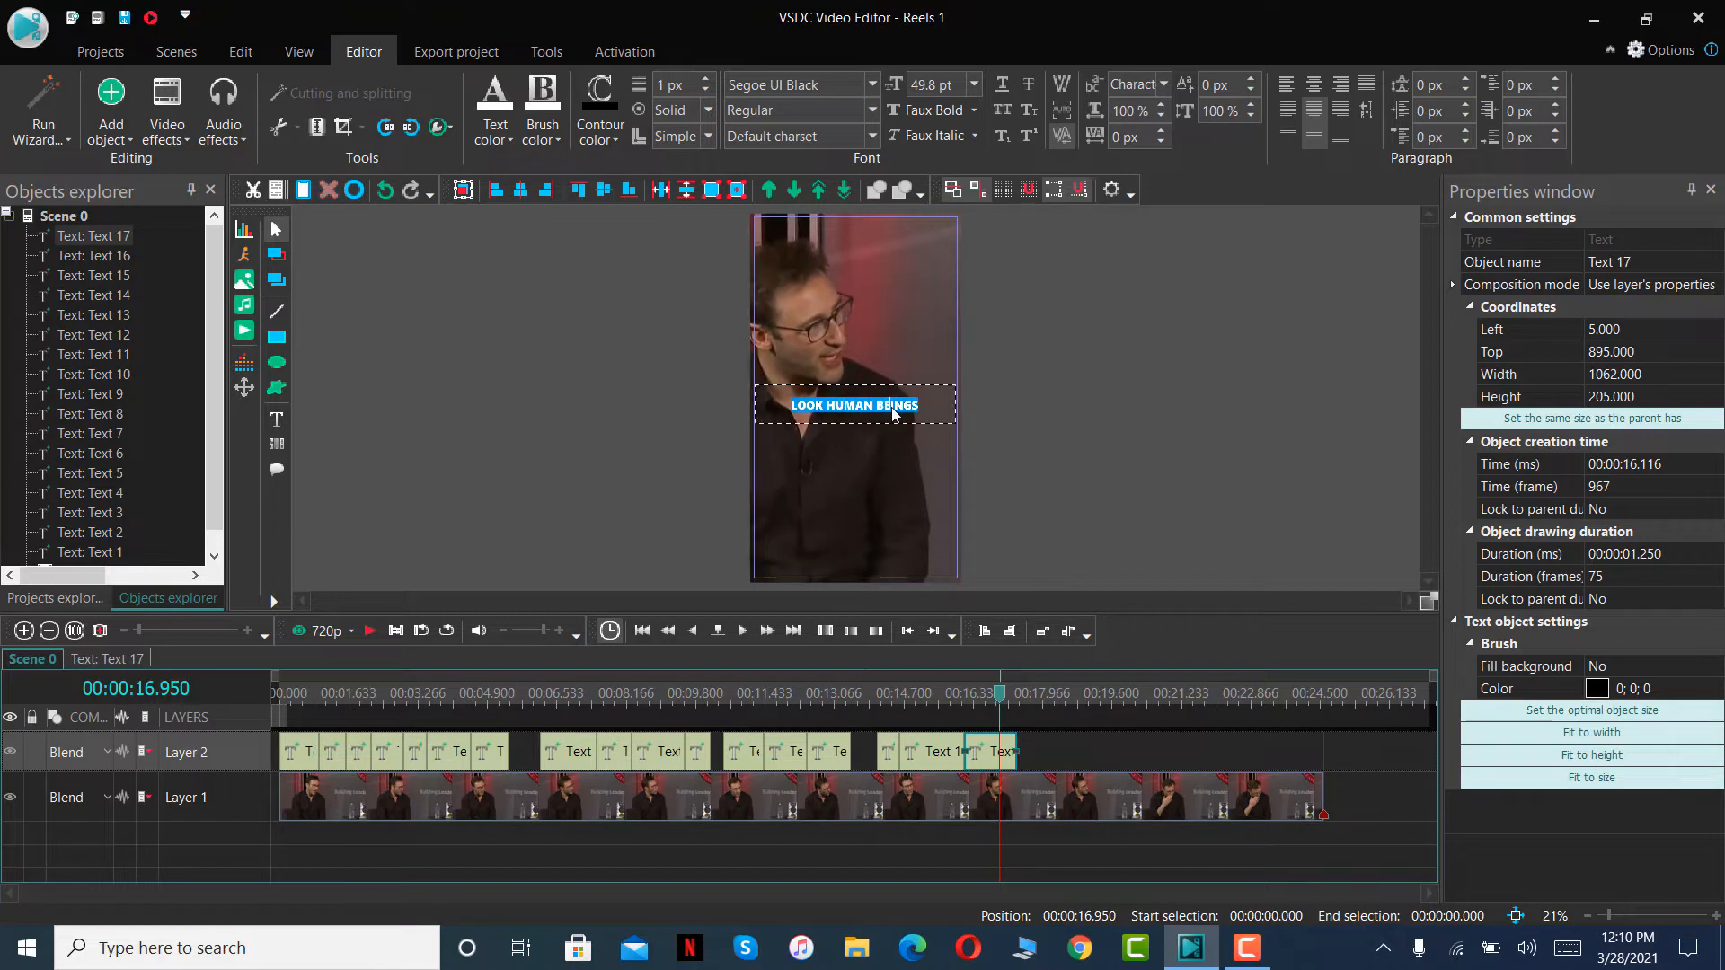
{"action": "type", "text": "OTHER PEOPLE"}
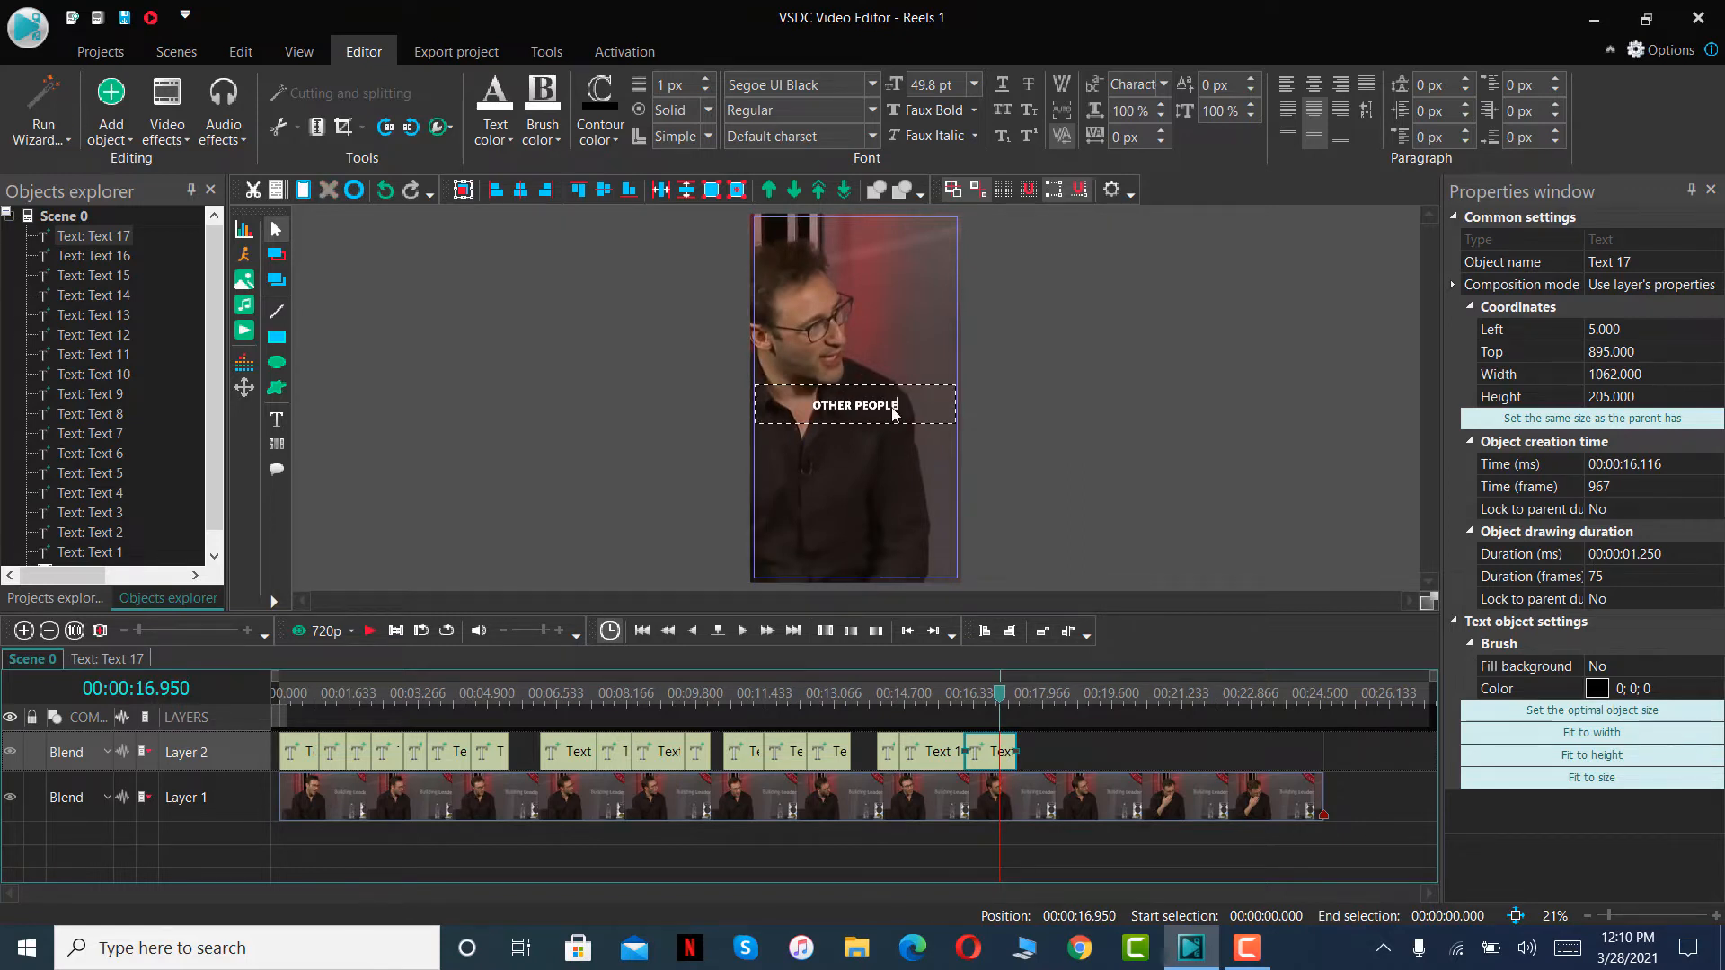
{"action": "type", "text": "S SUCCESS"}
- Play the scene up to 00:00:19.150, paste the copied caption on Layer 2 and fit it between 00:00:17.866 and that point
{"action": "left_click", "coordinate": [375, 630]}
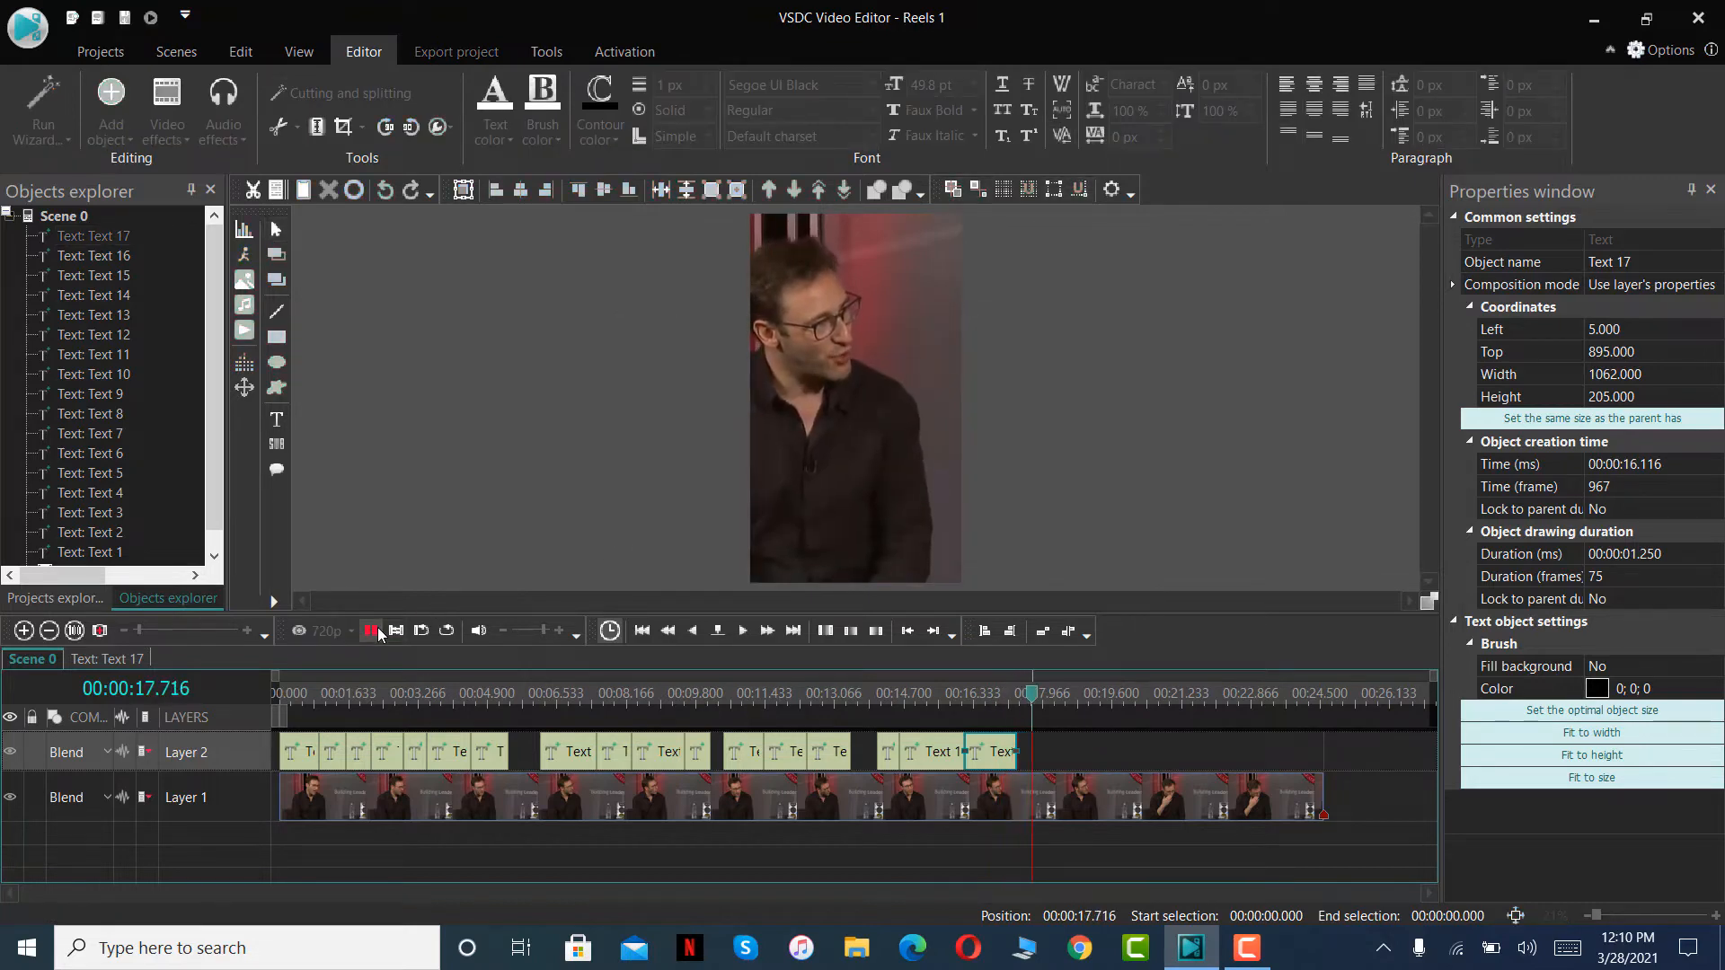
{"action": "left_click", "coordinate": [369, 629]}
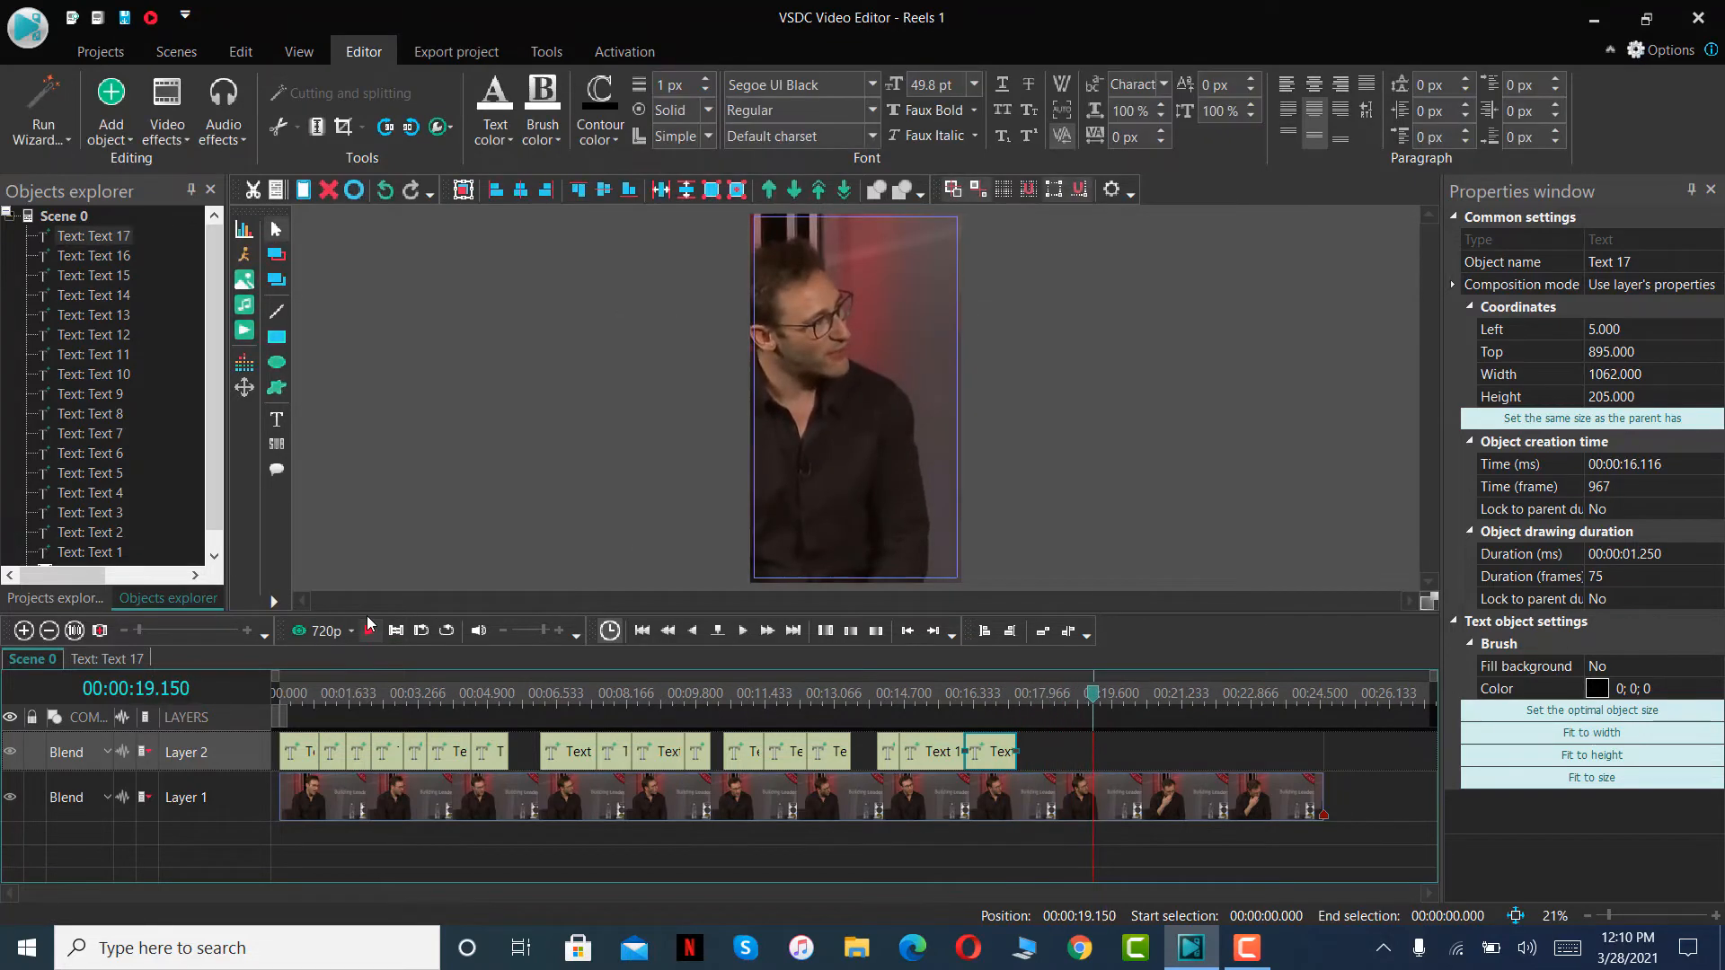
{"action": "key", "text": "ctrl+v"}
{"action": "left_click_drag", "start_coordinate": [306, 746], "coordinate": [1039, 751]}
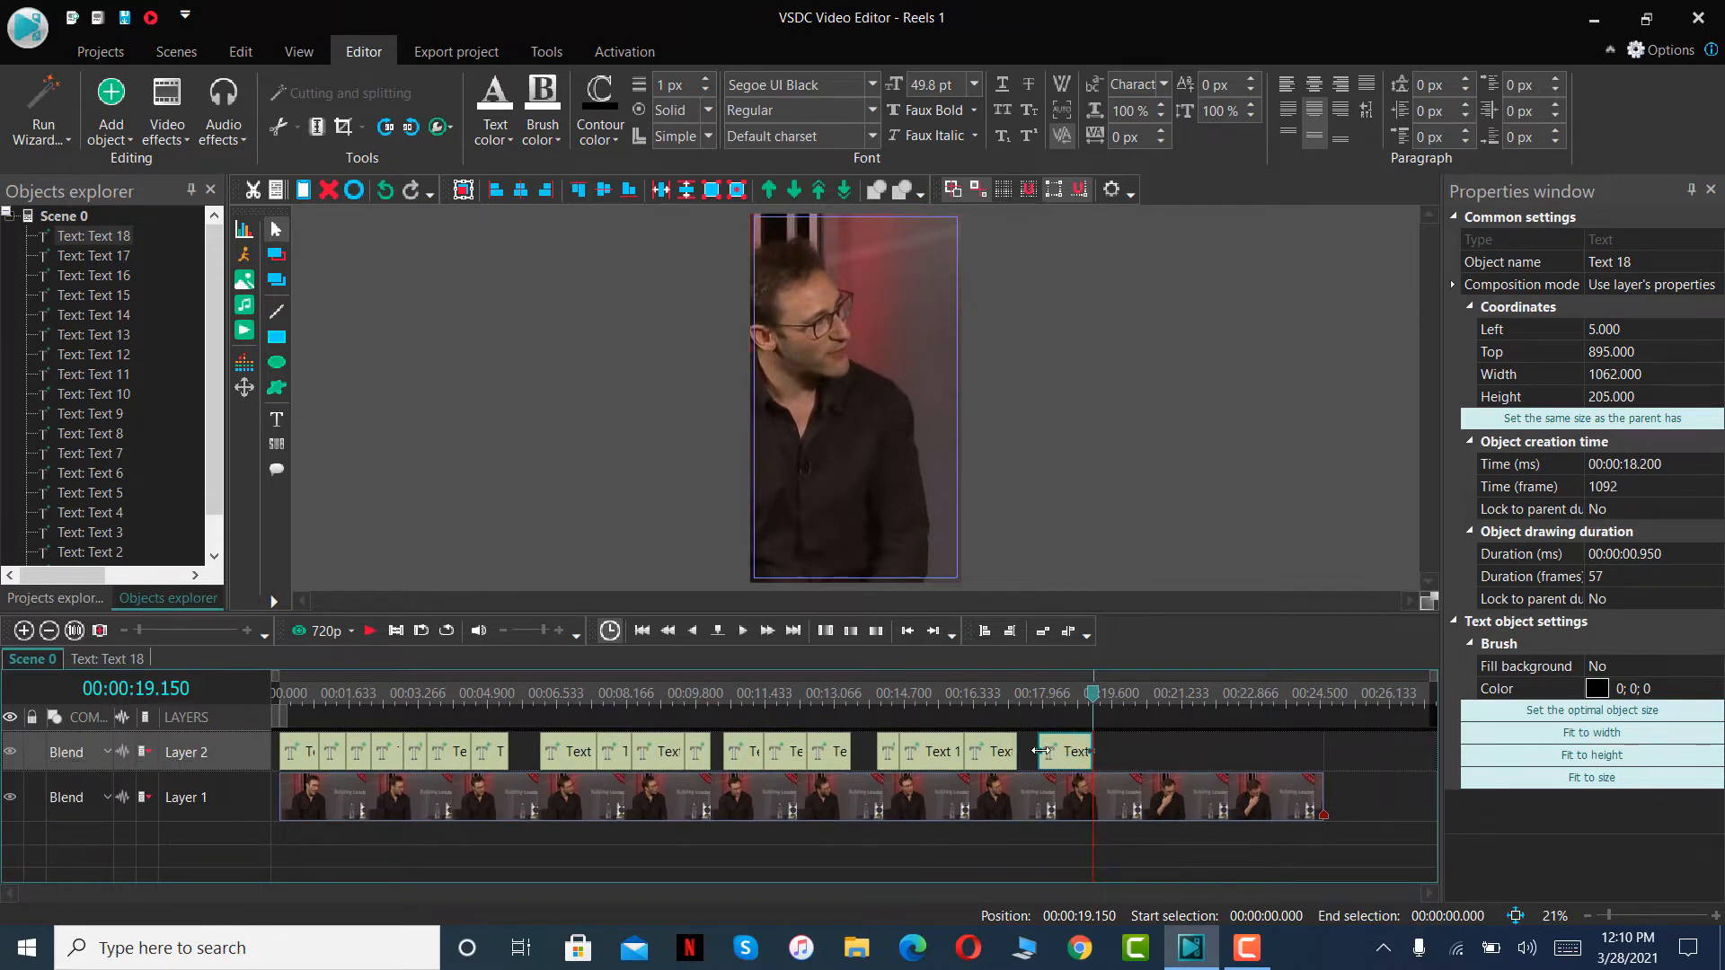
- Replace the wording of the eighteenth text clip's caption with LET THEM LIVE THEIR LIVES
{"action": "left_click", "coordinate": [1057, 703]}
{"action": "double_click", "coordinate": [892, 415]}
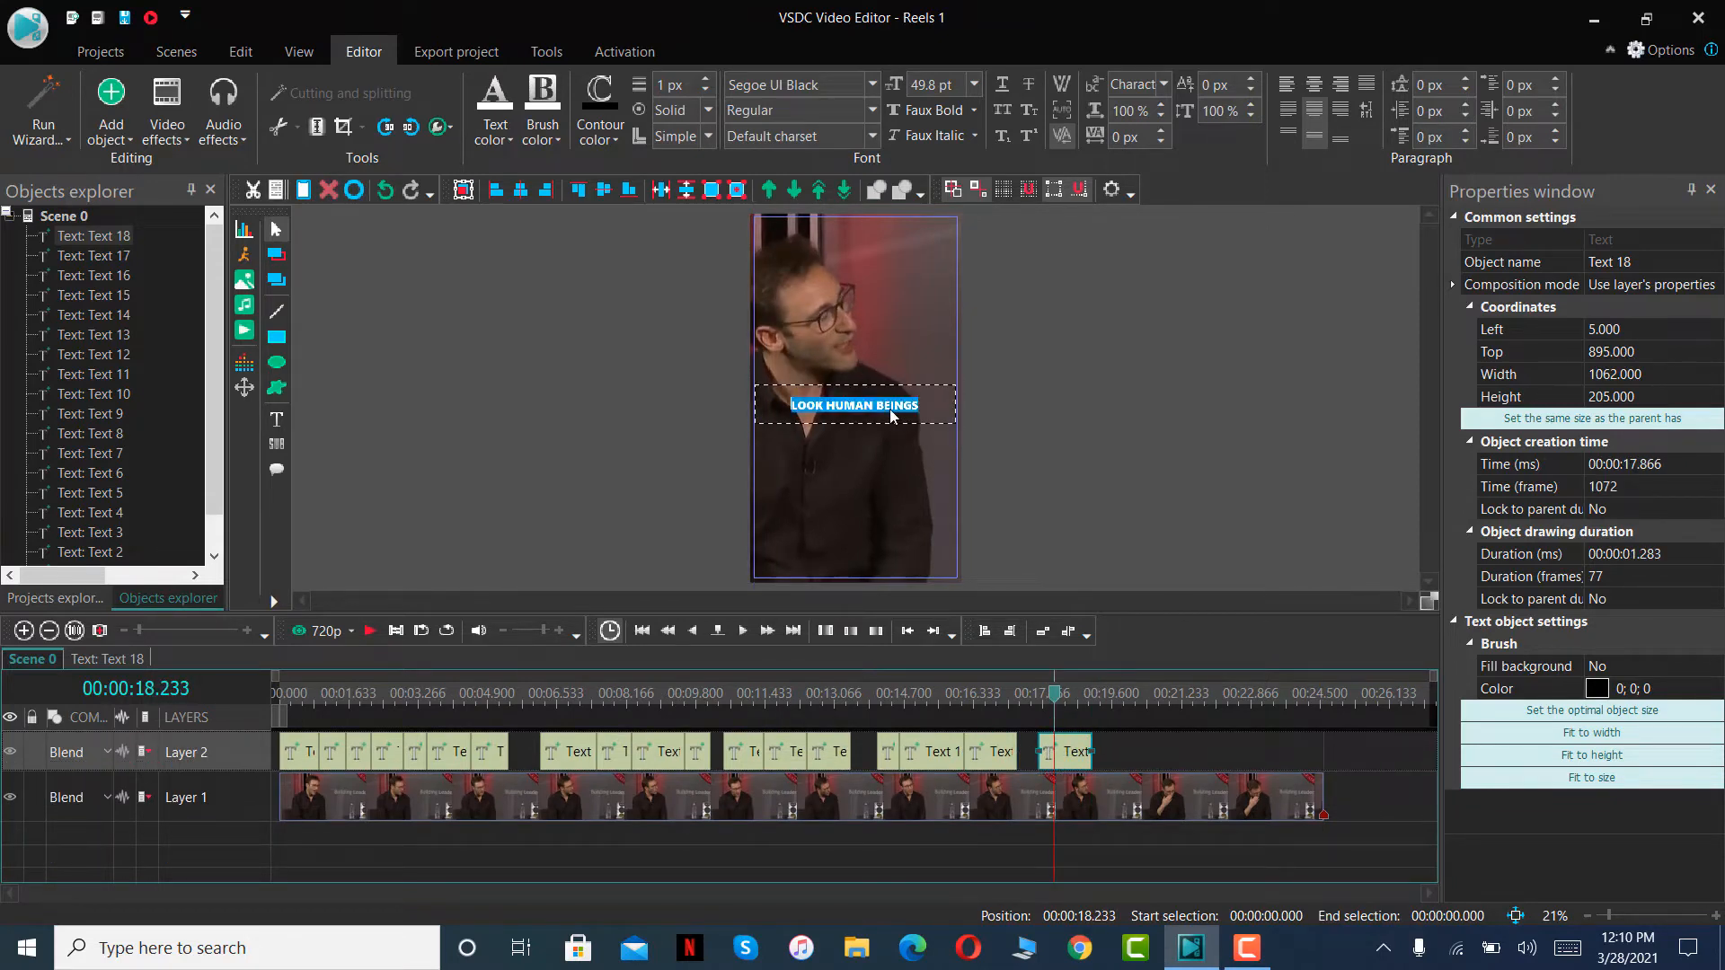
{"action": "type", "text": "LET THEM LIV"}
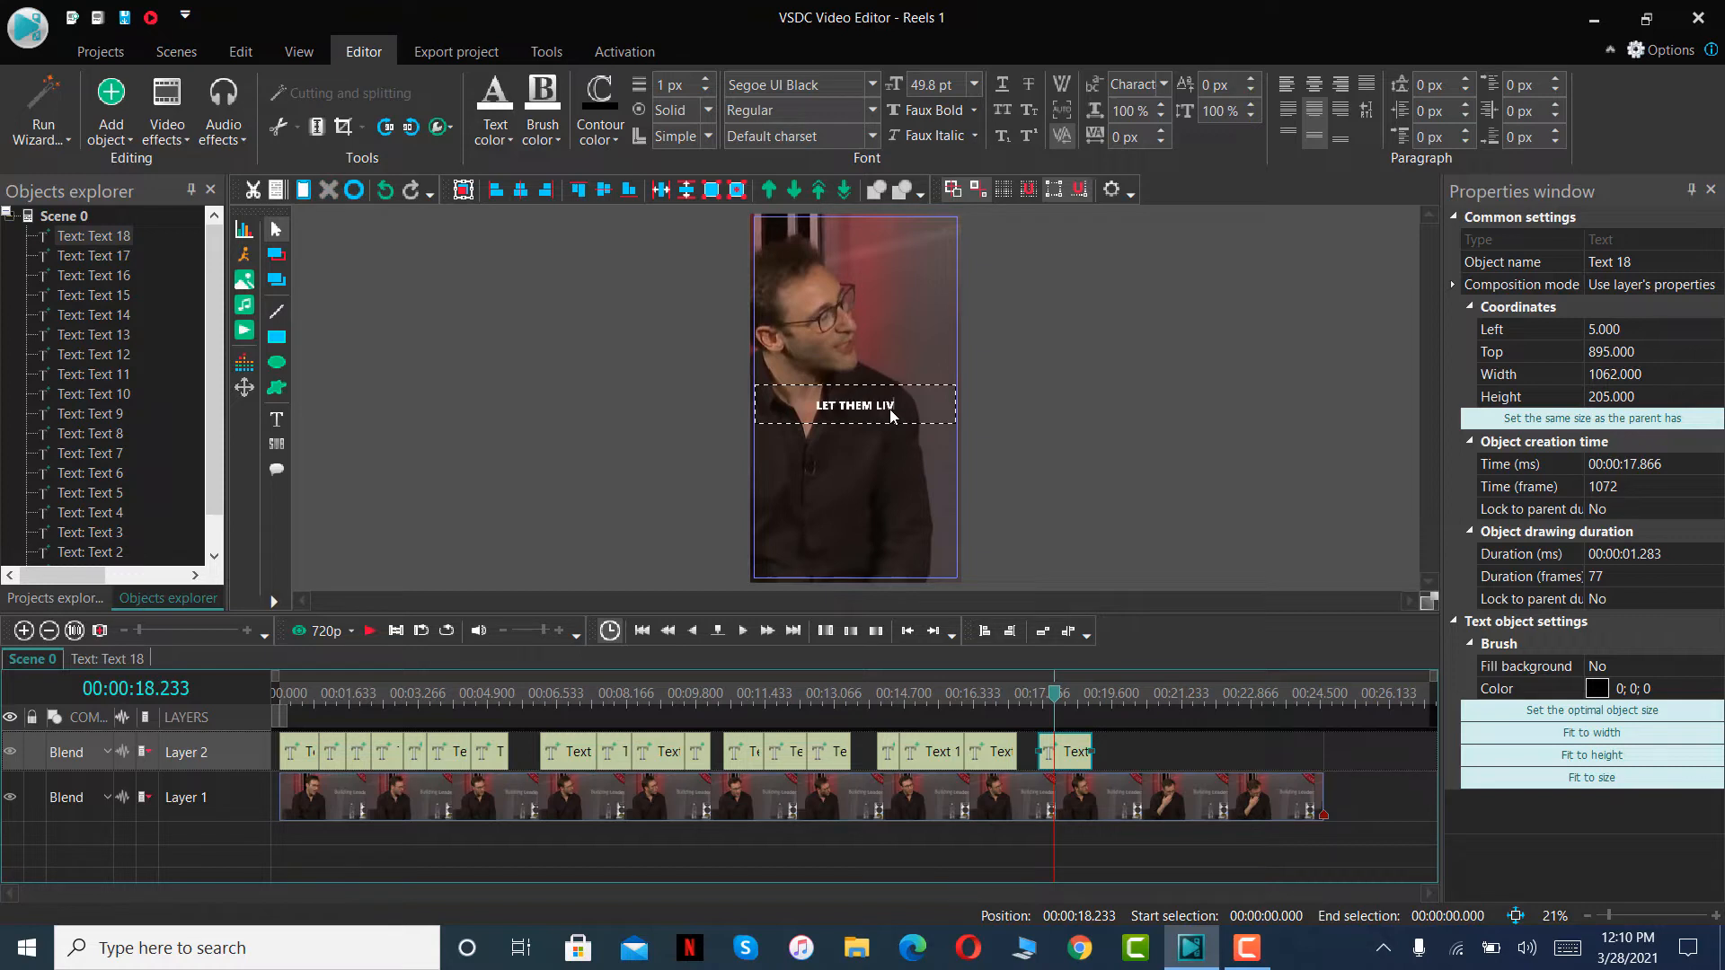
{"action": "type", "text": "E THEIR LIVES"}
- Play the scene up to 00:00:20.183, paste the copied caption on Layer 2 and fit it between 00:00:19.150 and that point
{"action": "left_click", "coordinate": [368, 631]}
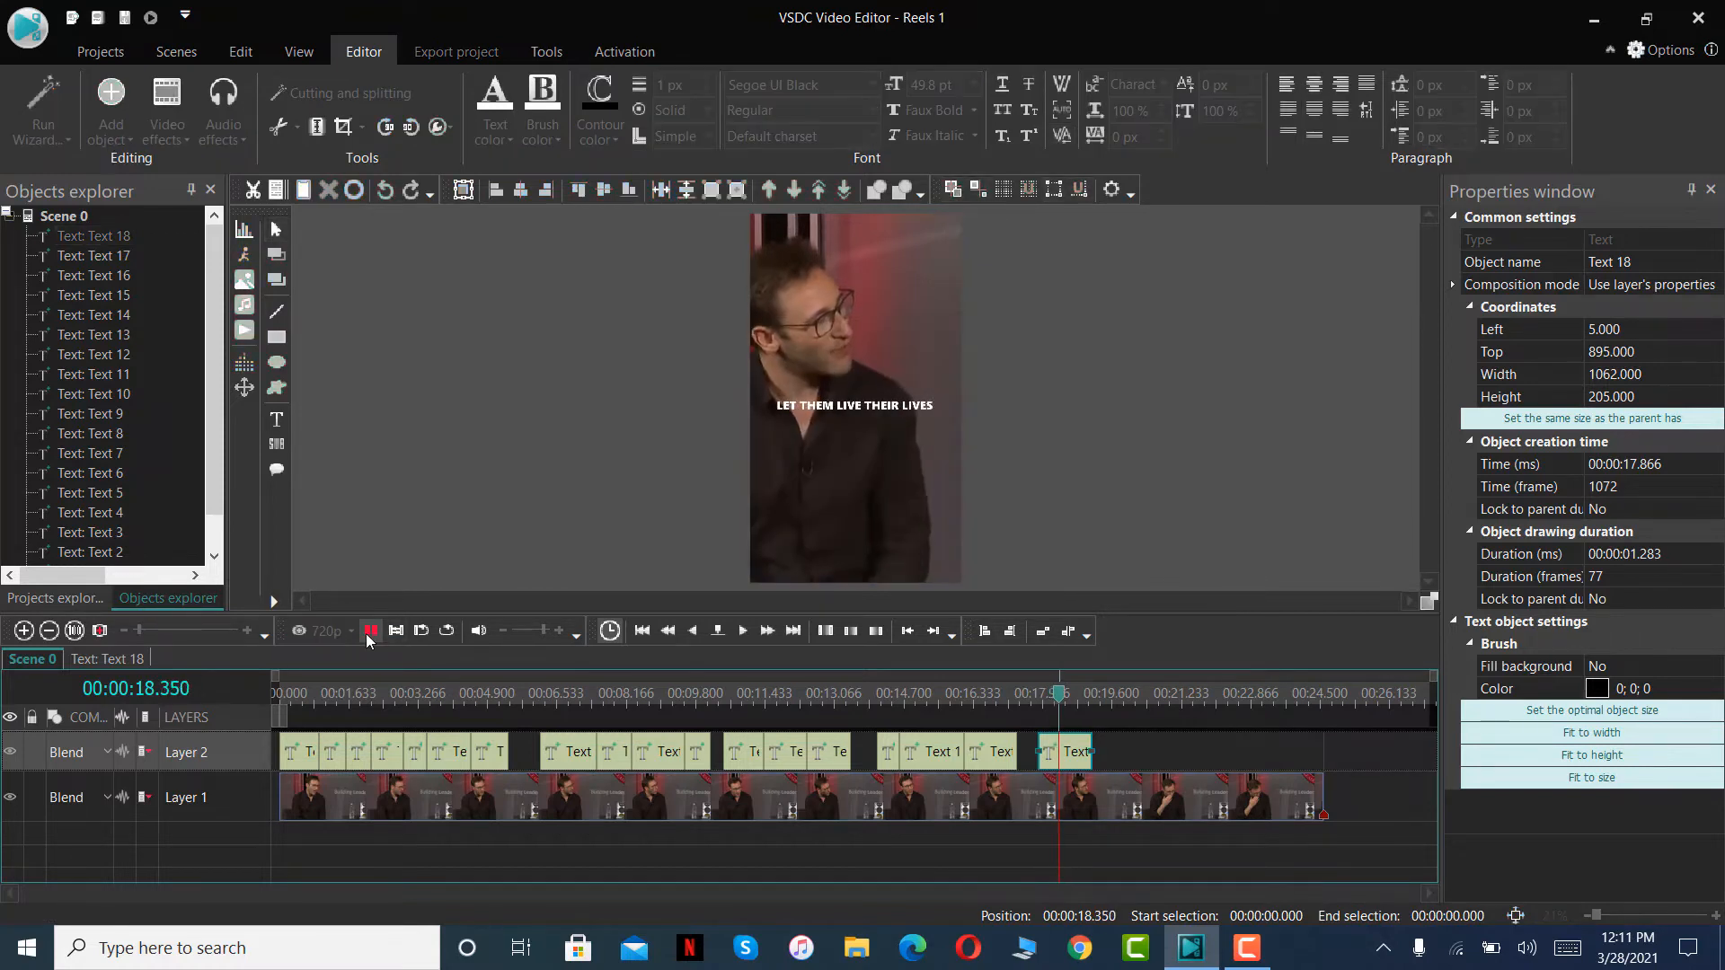
{"action": "left_click", "coordinate": [368, 635]}
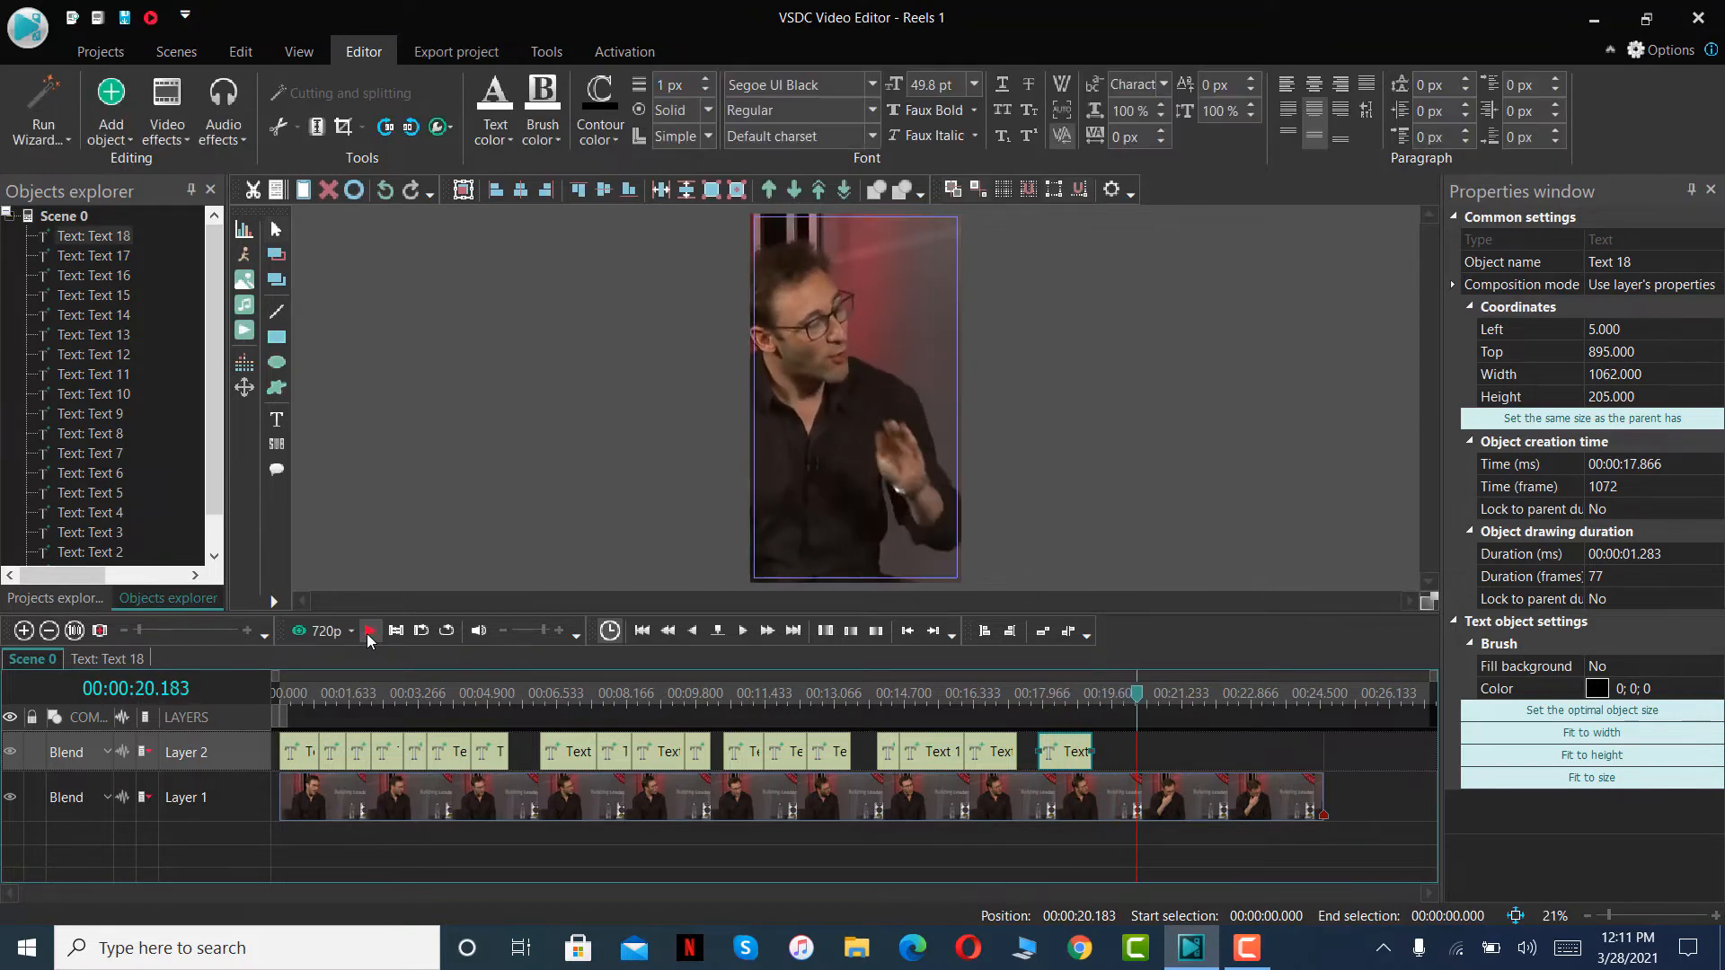
{"action": "key", "text": "ctrl+v"}
{"action": "left_click_drag", "start_coordinate": [322, 753], "coordinate": [1112, 753]}
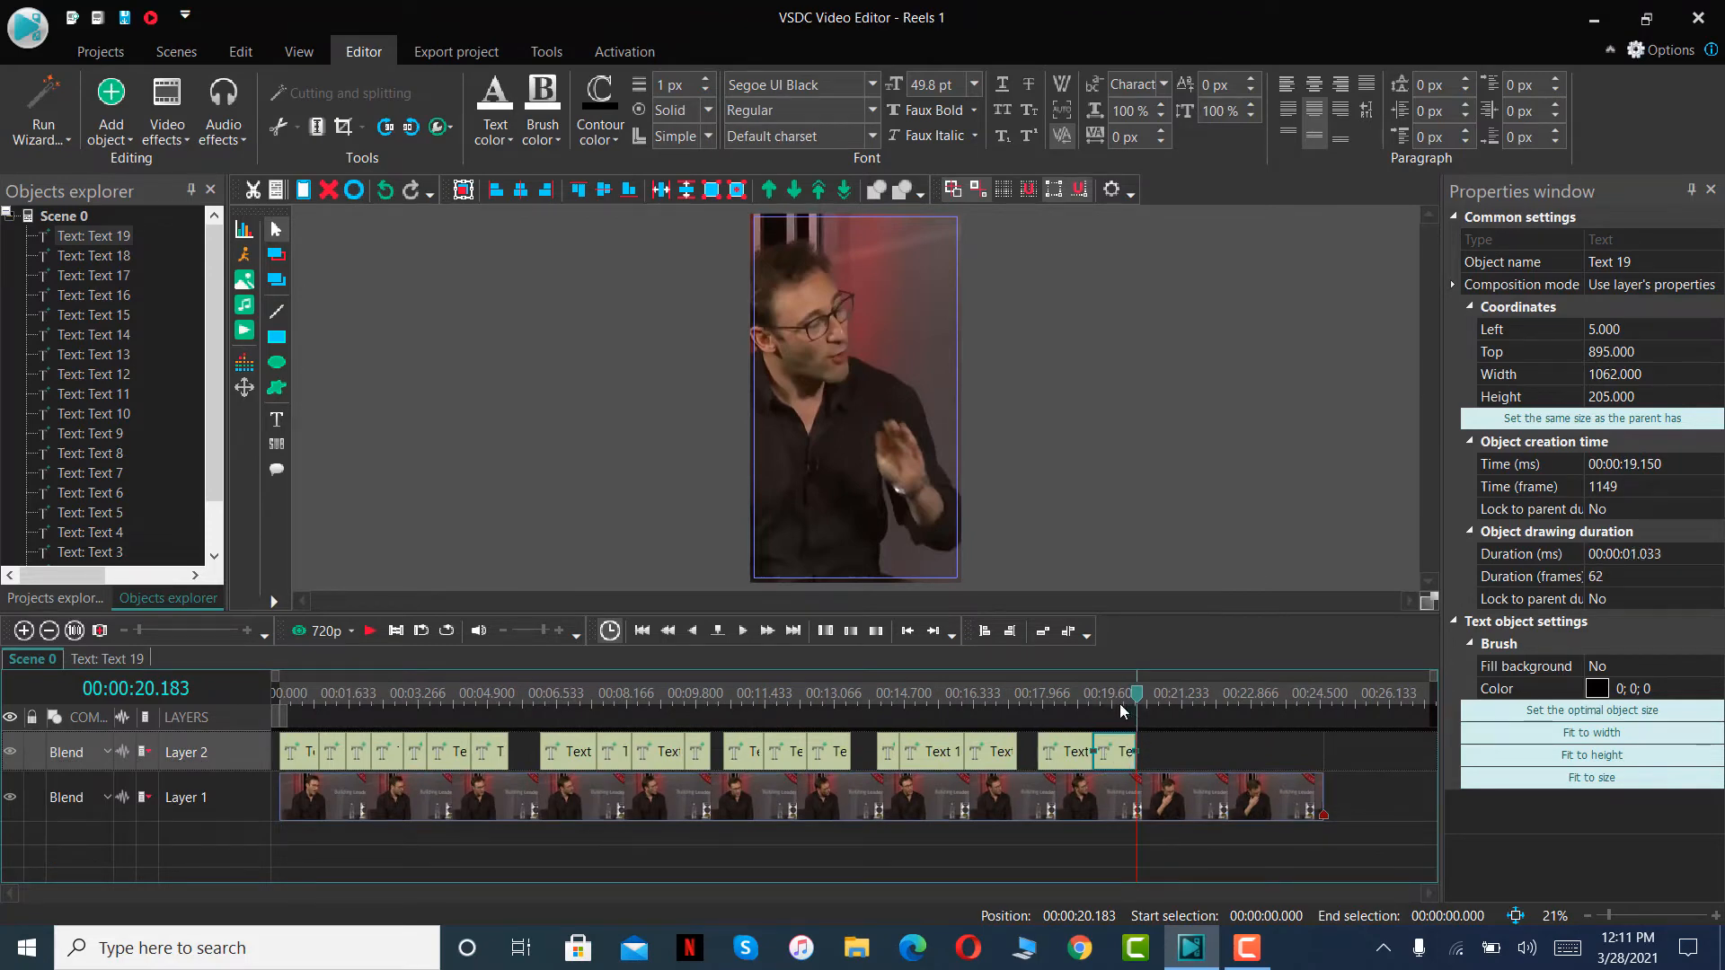
- Replace the wording of the nineteenth text clip's caption with AND YOU LIVE YOUR LIFE
{"action": "left_click", "coordinate": [1118, 706]}
{"action": "double_click", "coordinate": [889, 410]}
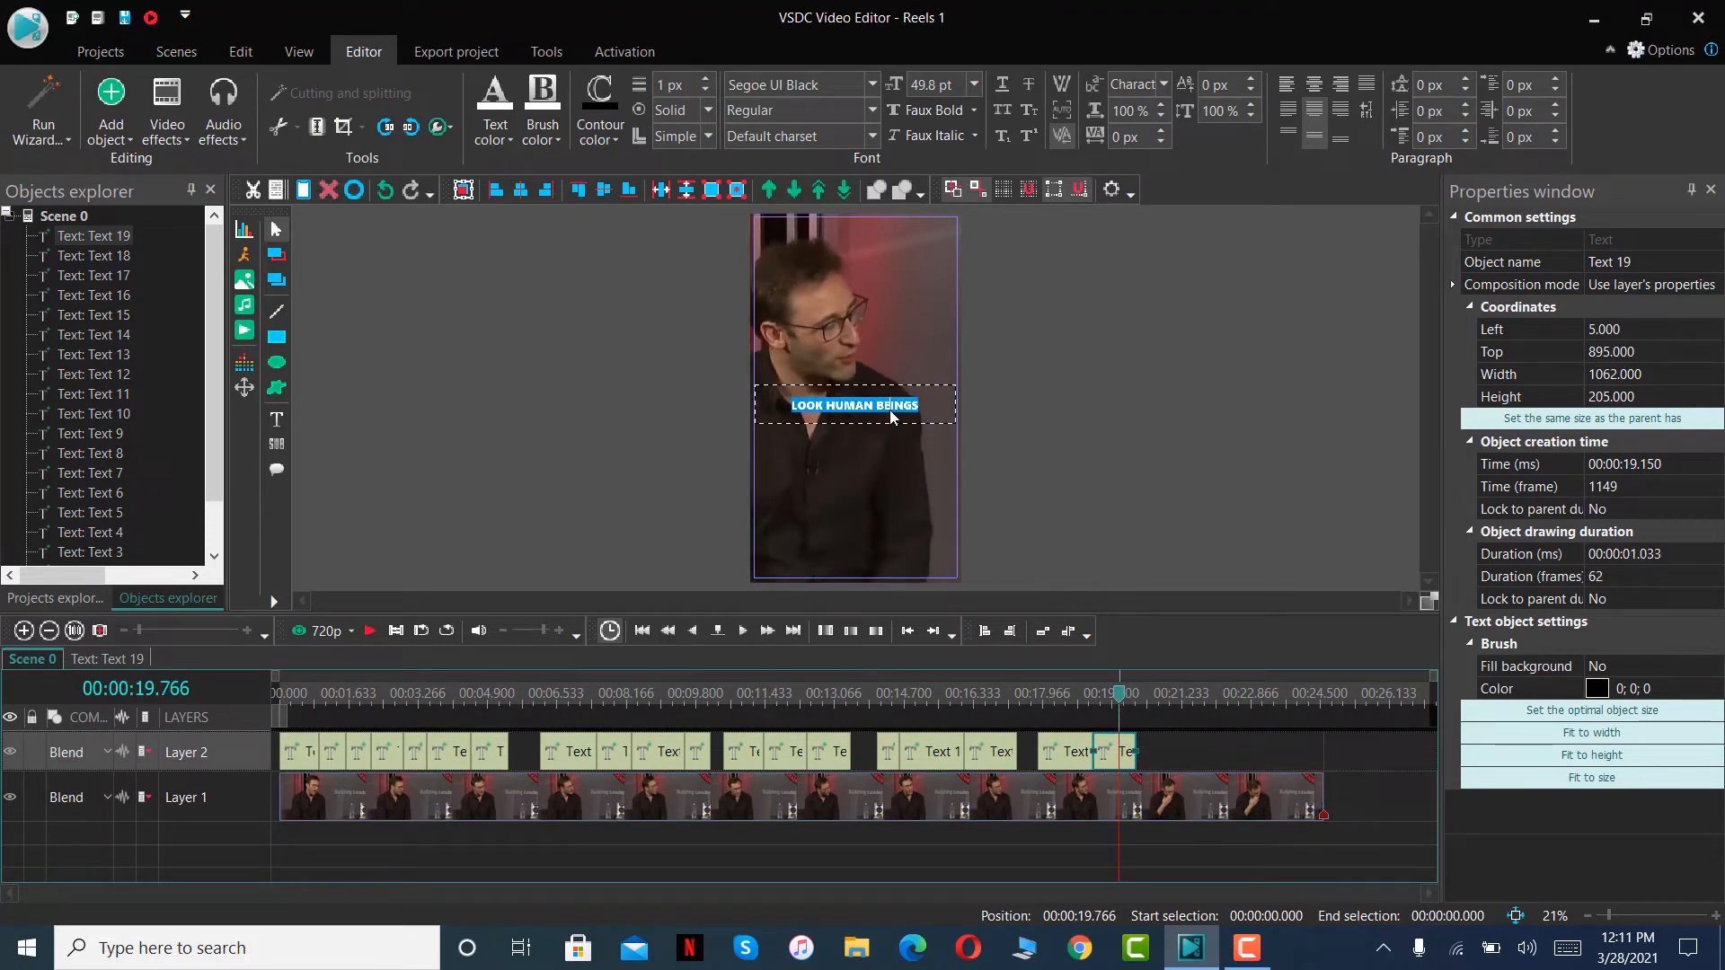
{"action": "type", "text": "AND YOU LIVE YOUR LIFE"}
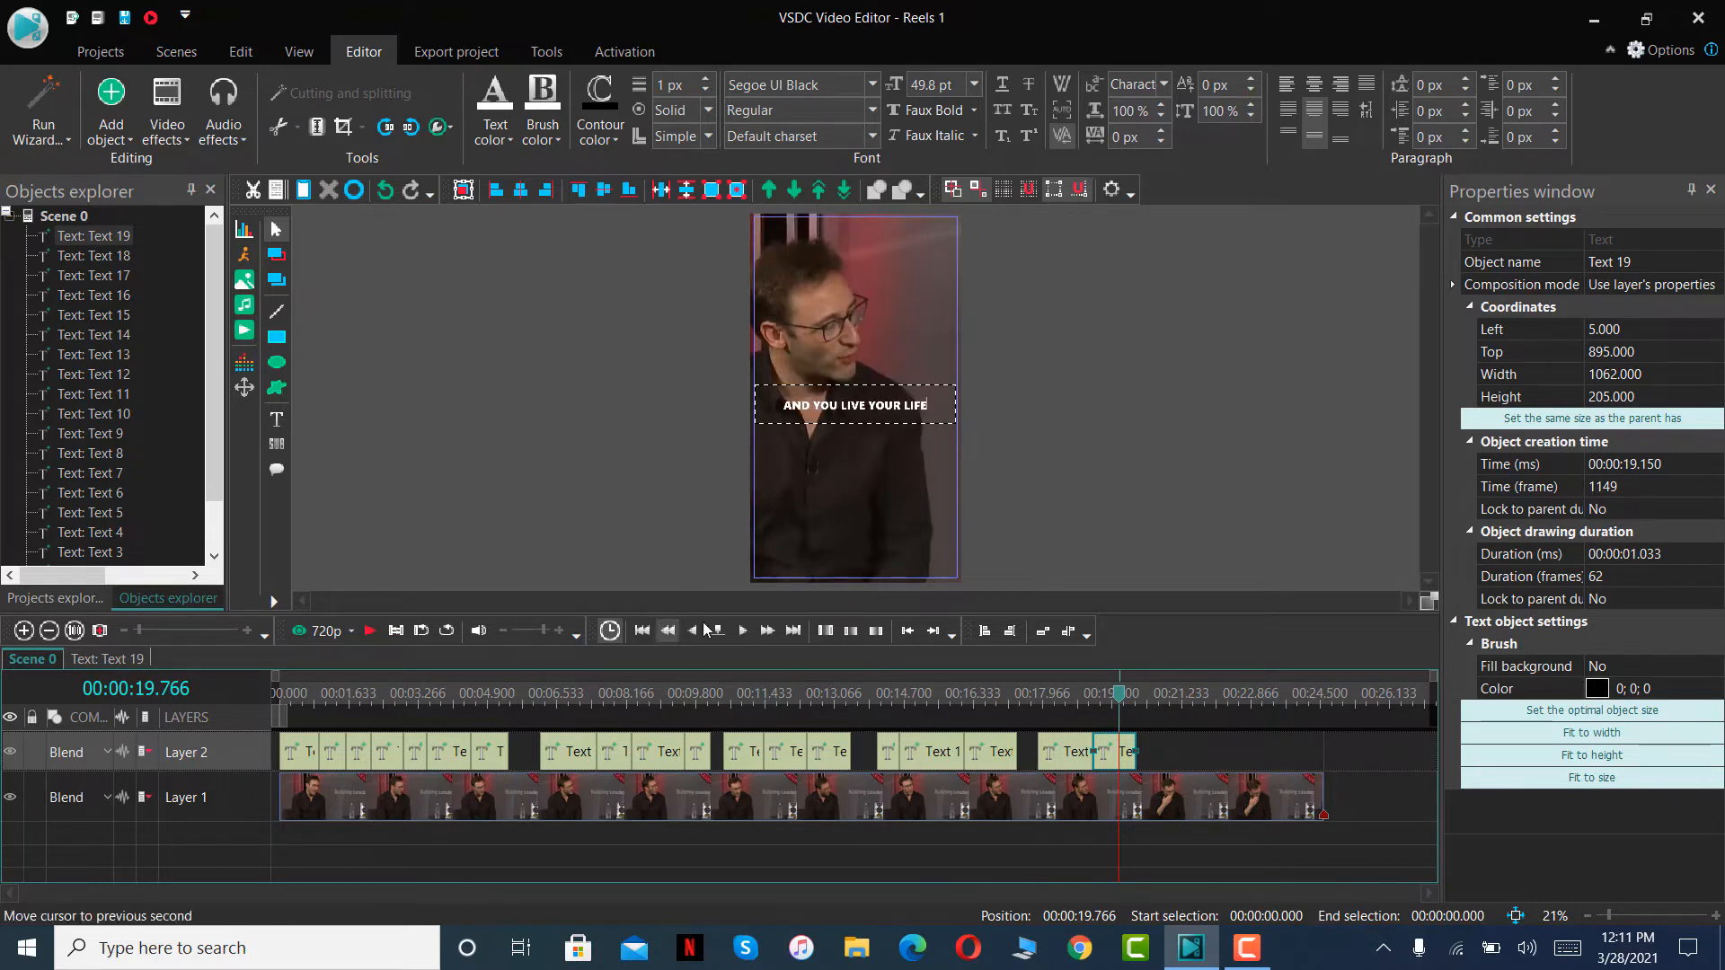
- Play the scene up to 00:00:21.016, paste the copied caption on Layer 2 and fit it between 00:00:20.183 and that point
{"action": "left_click", "coordinate": [367, 630]}
{"action": "left_click", "coordinate": [365, 633]}
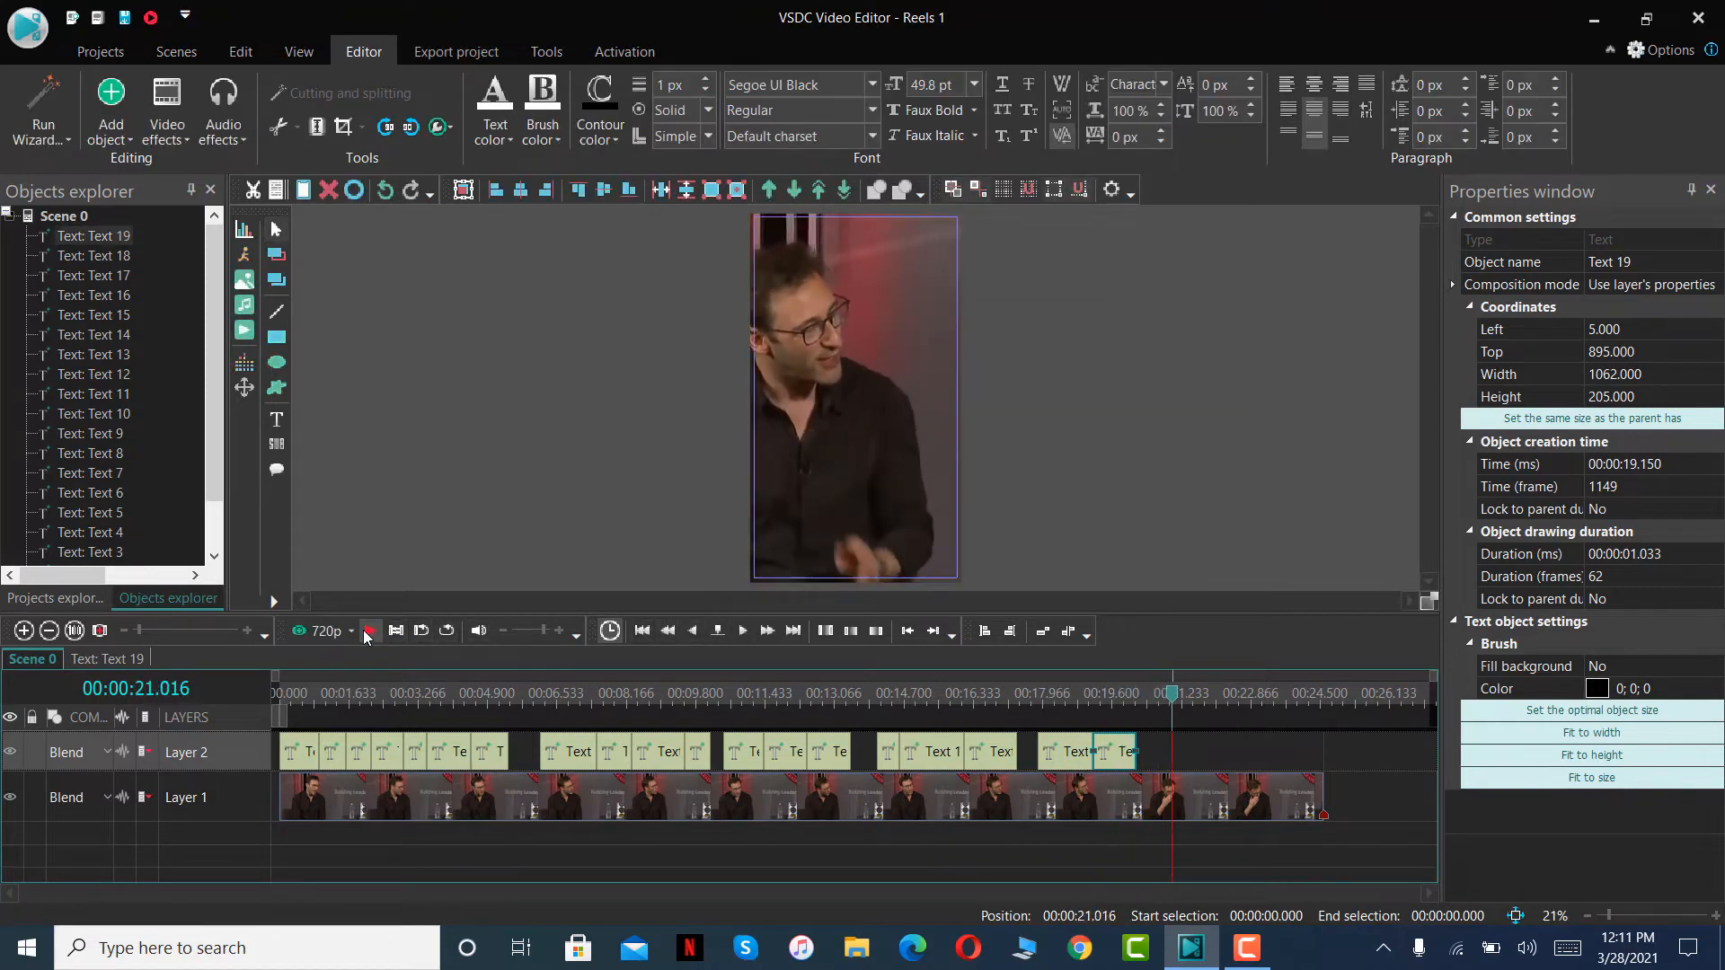
{"action": "key", "text": "ctrl+v"}
{"action": "left_click_drag", "start_coordinate": [300, 745], "coordinate": [1169, 751]}
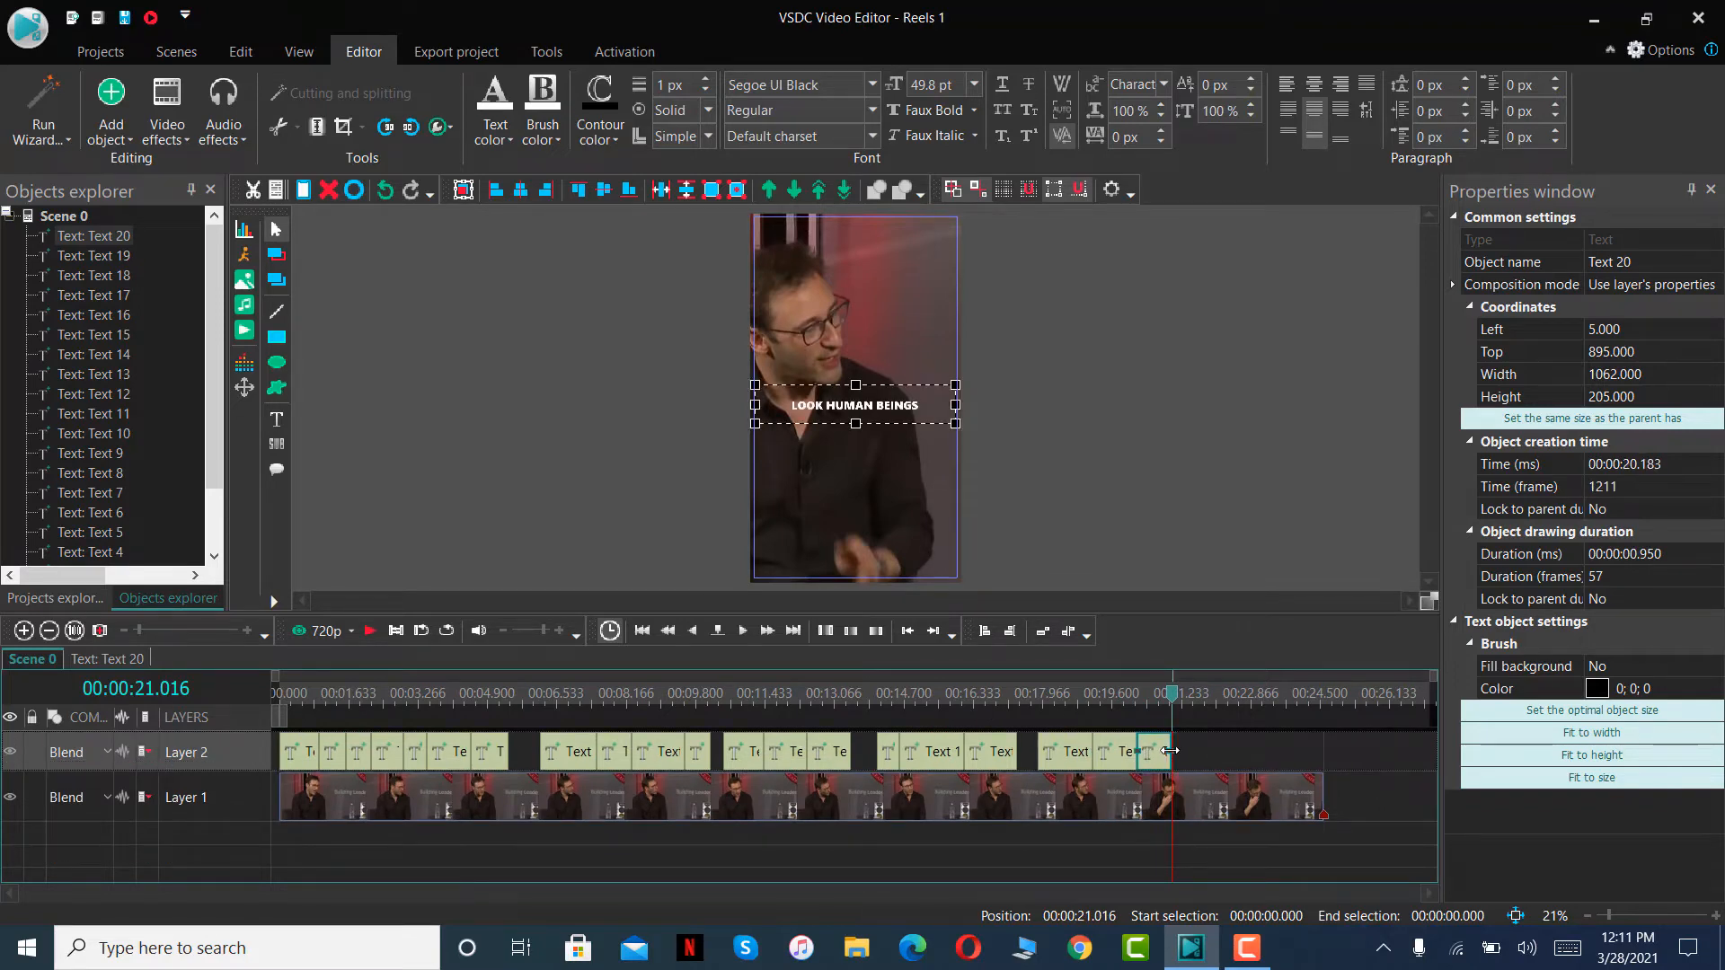
- Replace the wording of the twentieth text clip's caption with OH AND BY THE WAY
{"action": "left_click", "coordinate": [1160, 706]}
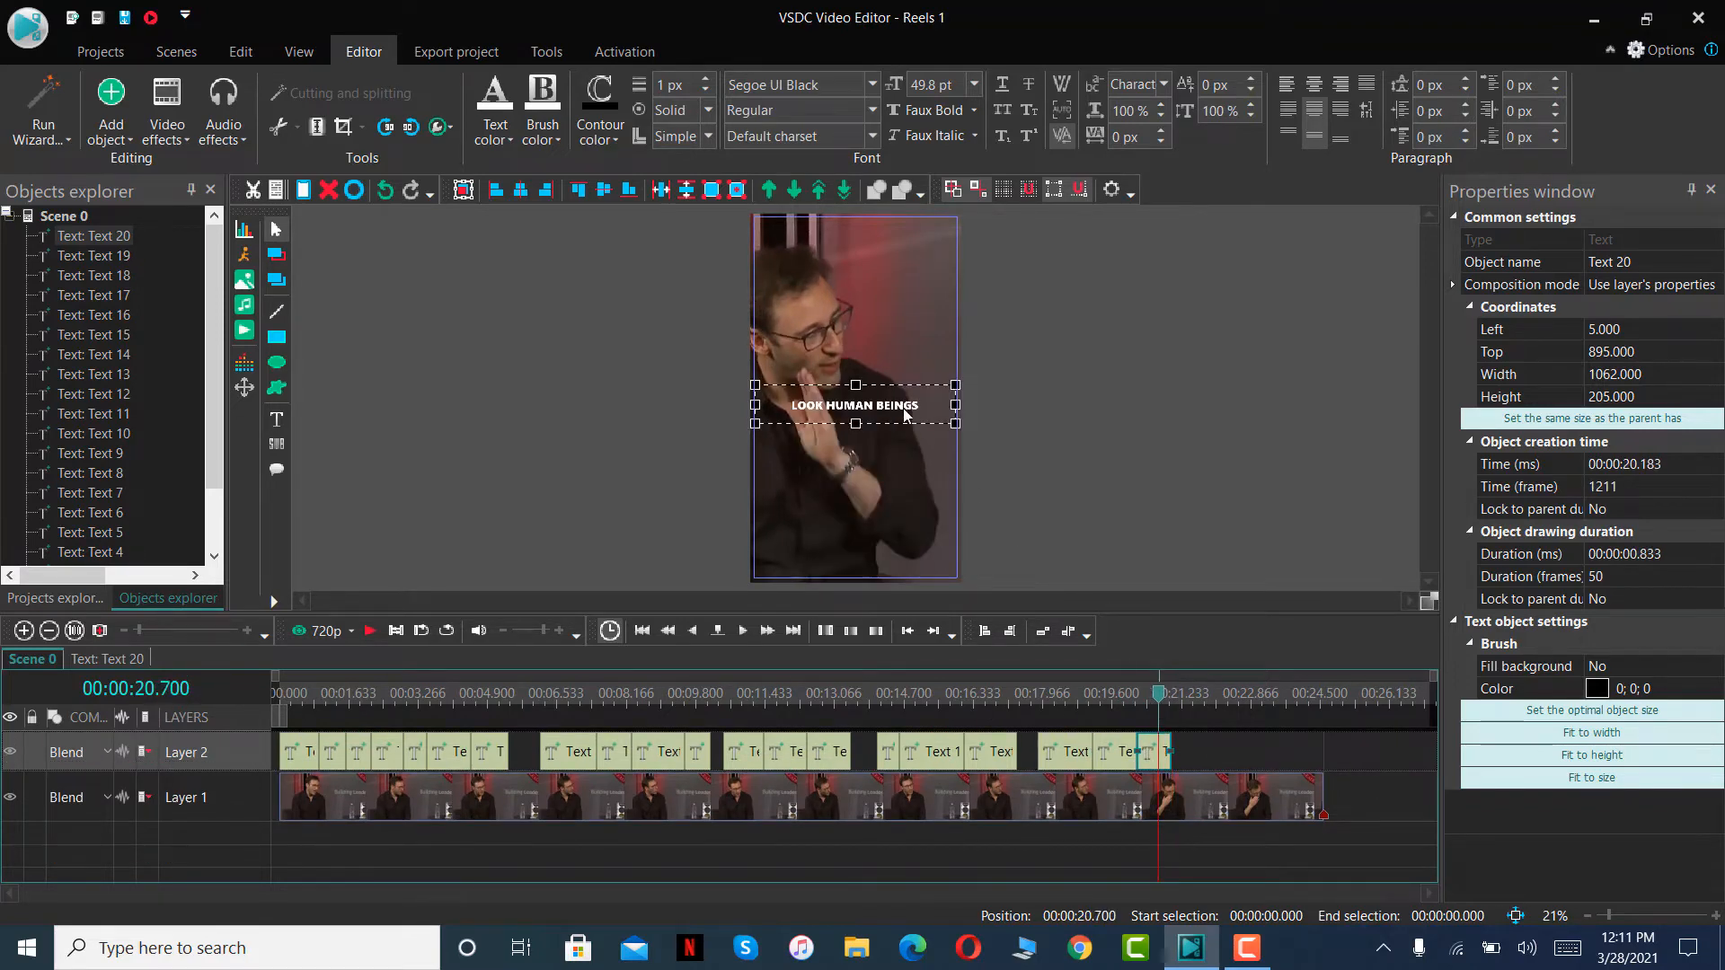
{"action": "double_click", "coordinate": [902, 409]}
{"action": "type", "text": "OH AND"}
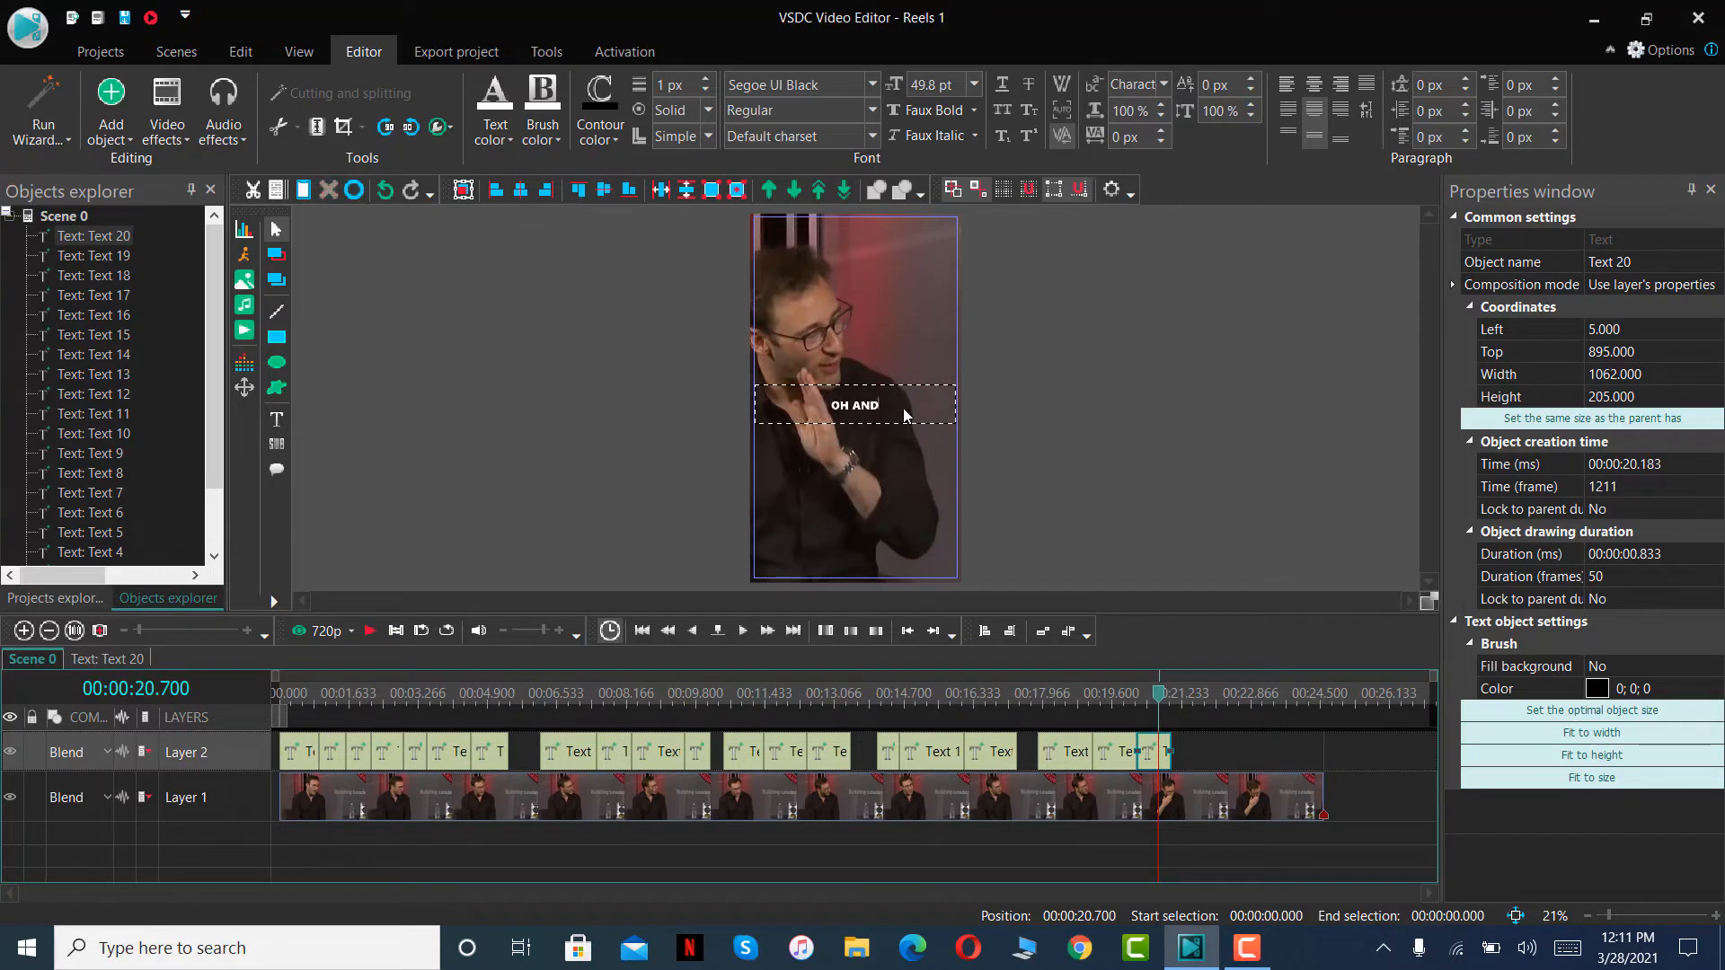
{"action": "type", "text": " BY THE WAT"}
{"action": "key", "text": "BackSpace"}
{"action": "type", "text": "Y"}
- Play the scene up to 00:00:22.083, paste the copied caption on Layer 2 and fit it between 00:00:21.016 and that point
{"action": "left_click", "coordinate": [372, 632]}
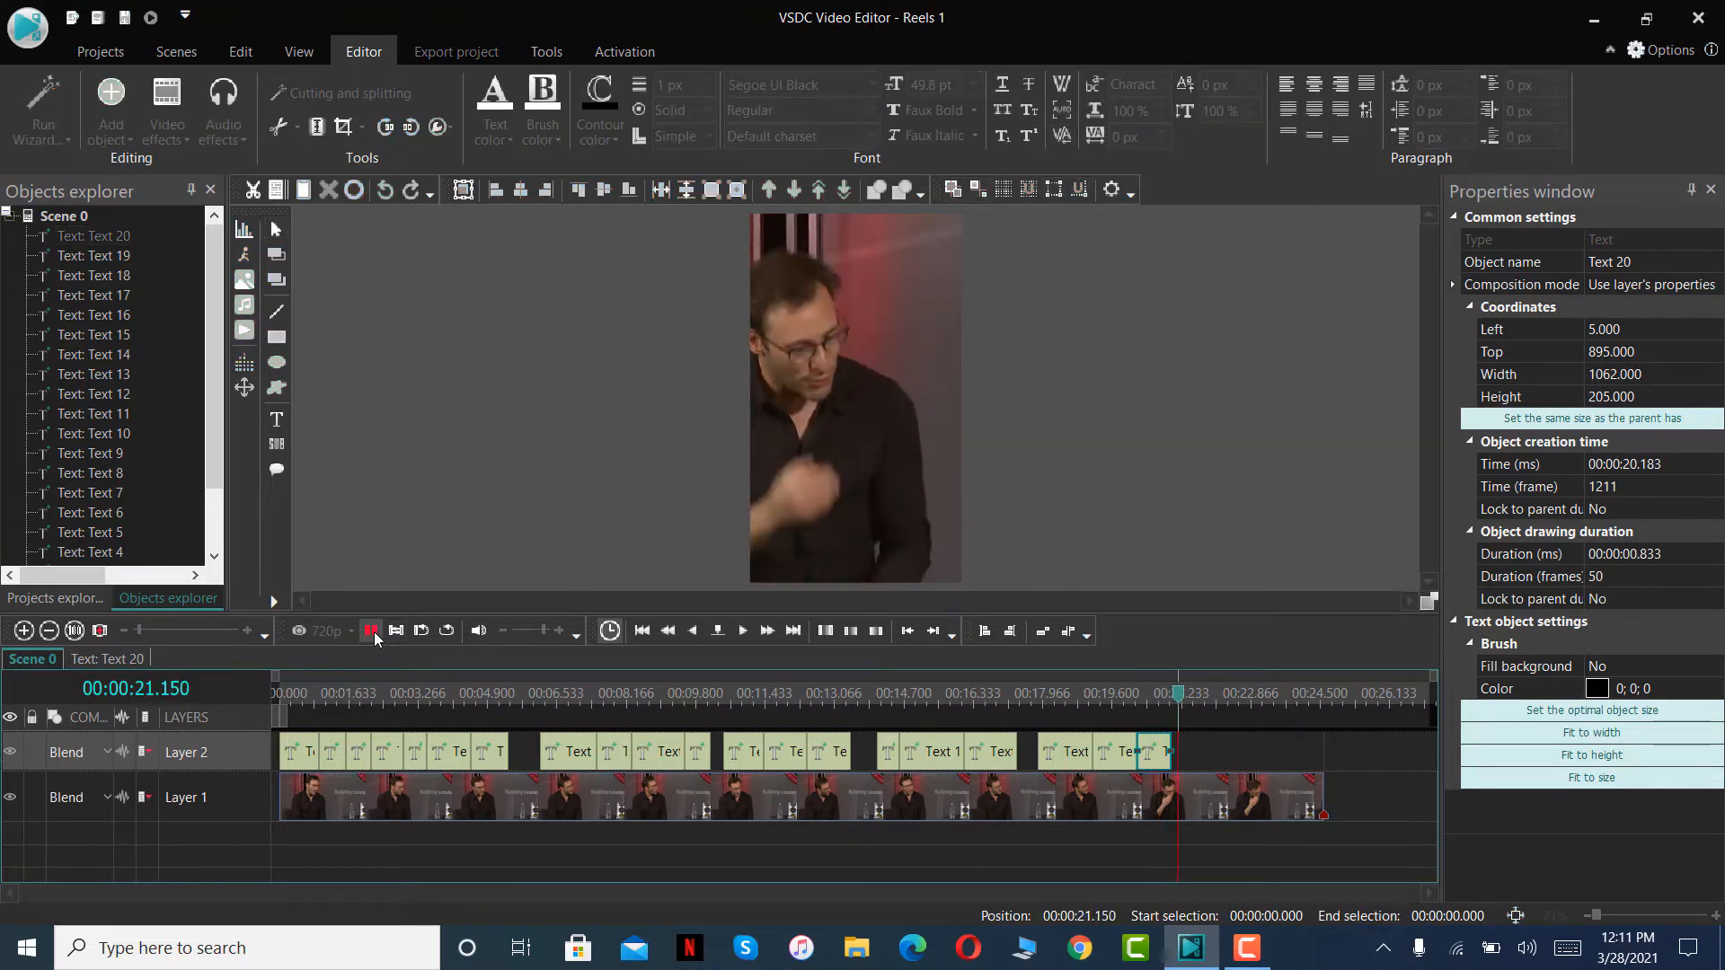
{"action": "left_click", "coordinate": [372, 632]}
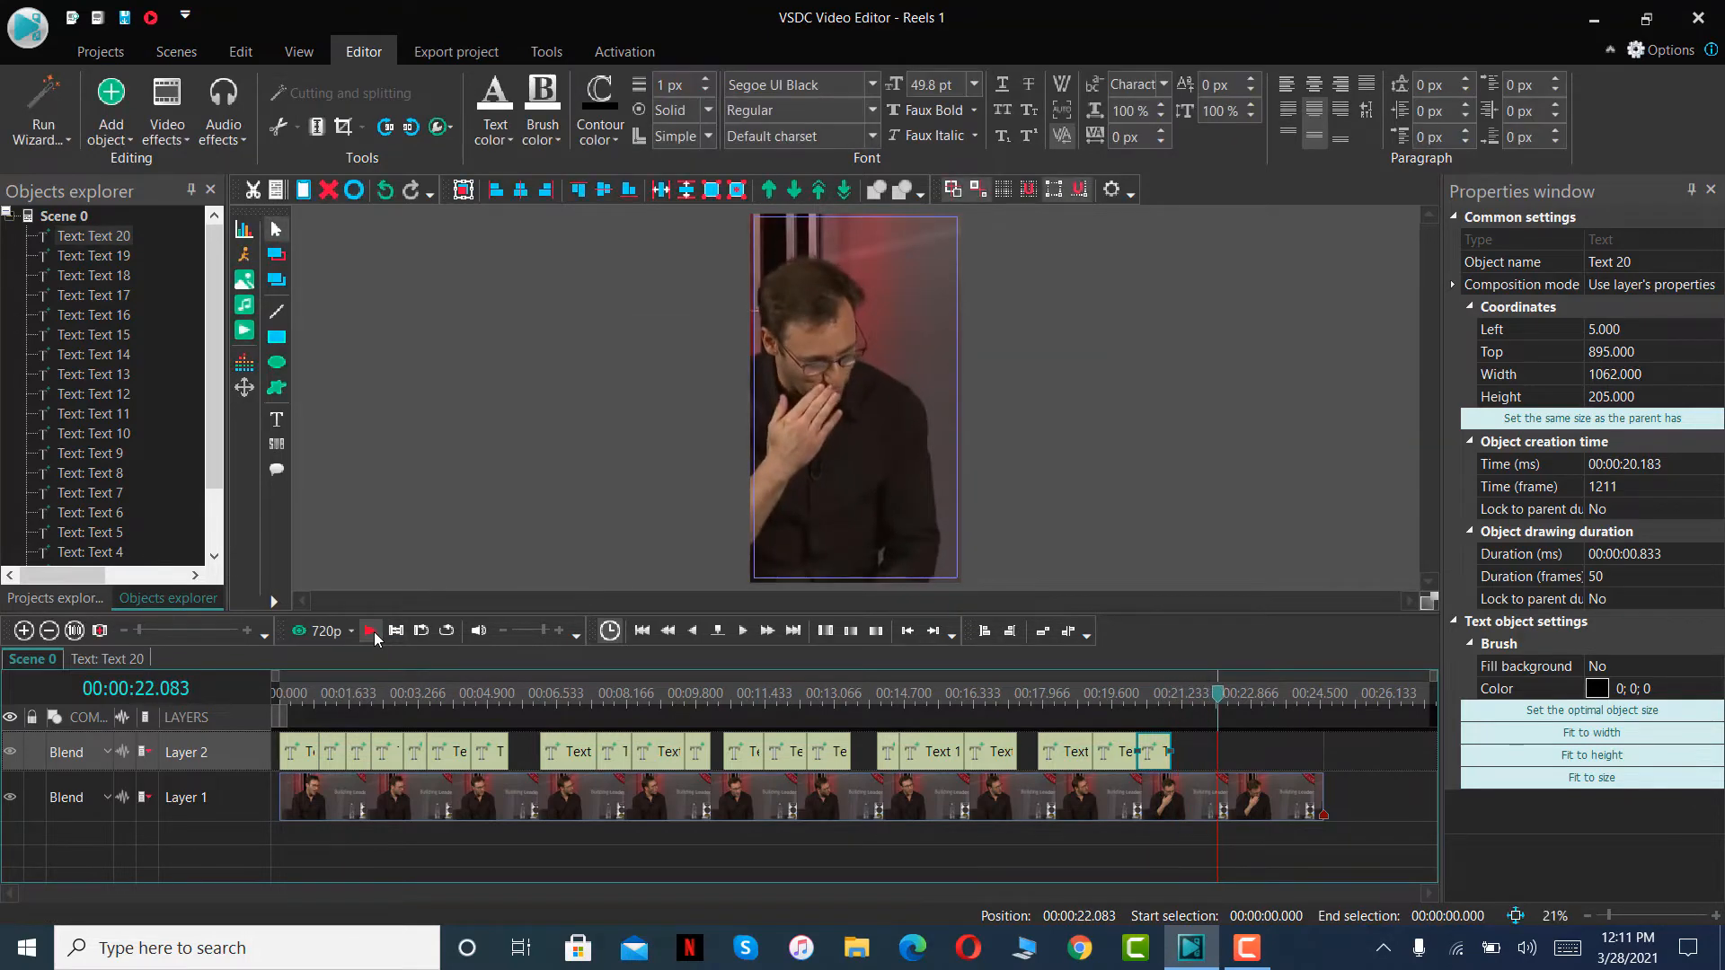
{"action": "key", "text": "ctrl+v"}
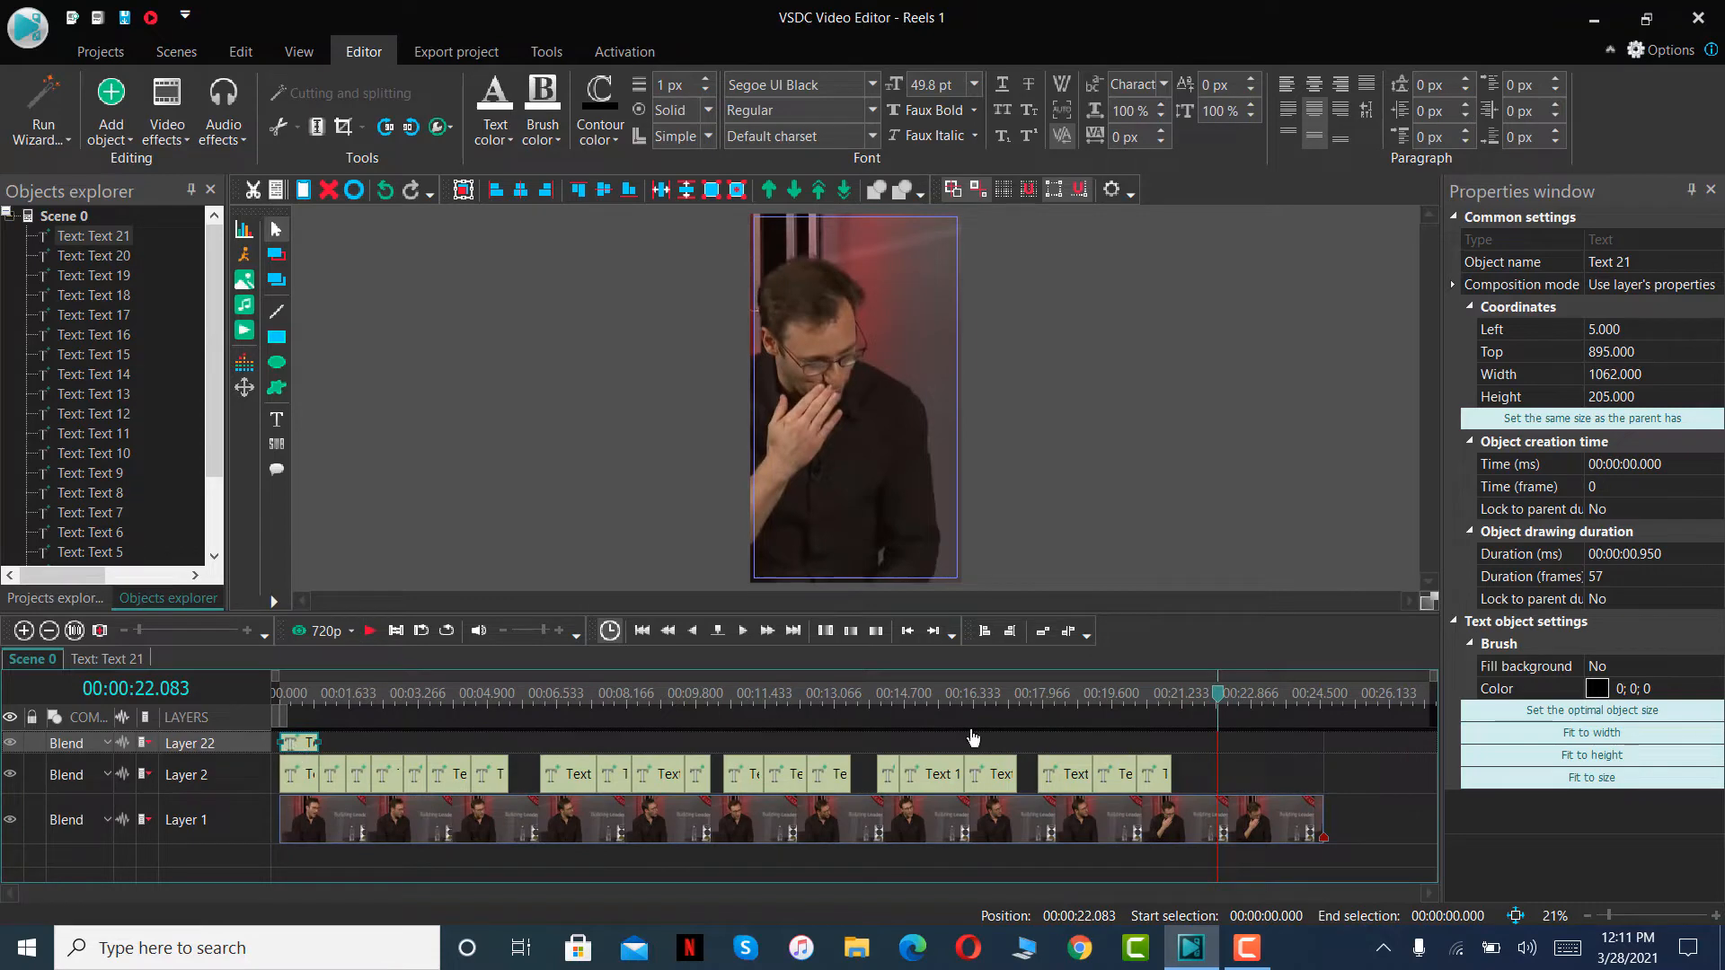
{"action": "left_click_drag", "start_coordinate": [972, 738], "coordinate": [1203, 770]}
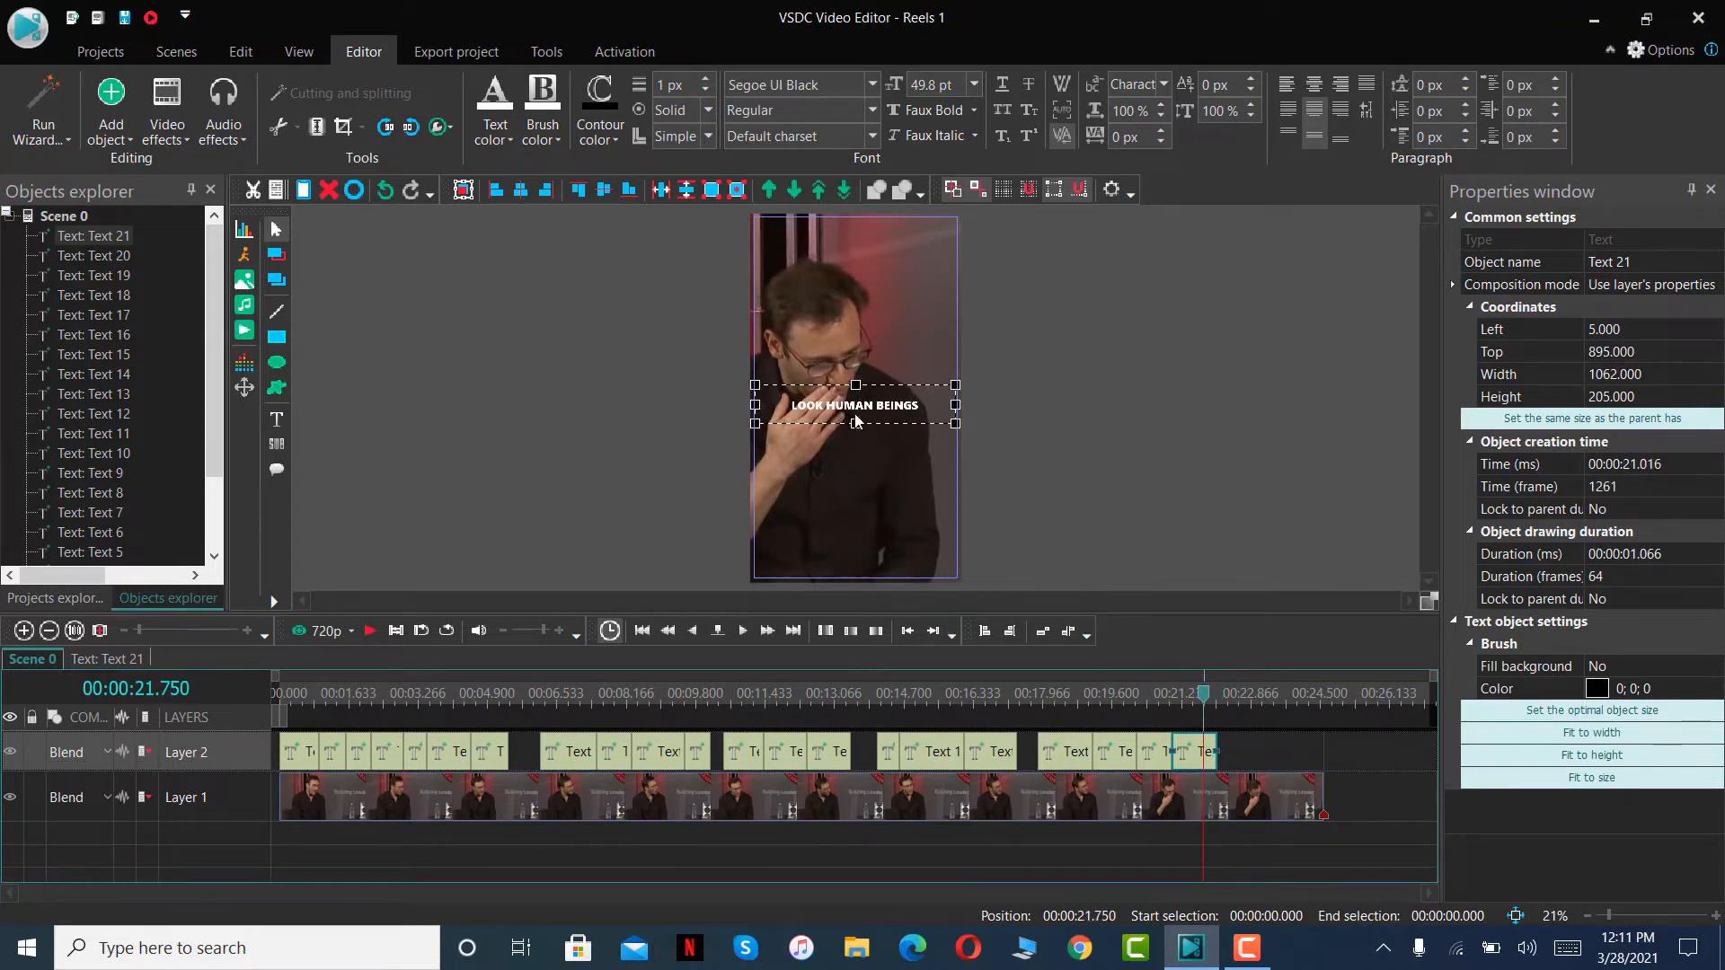
- Replace the wording of the twenty-first text clip's caption with THEY ARE CURATING
{"action": "double_click", "coordinate": [880, 413]}
{"action": "key", "text": "ctrl+a"}
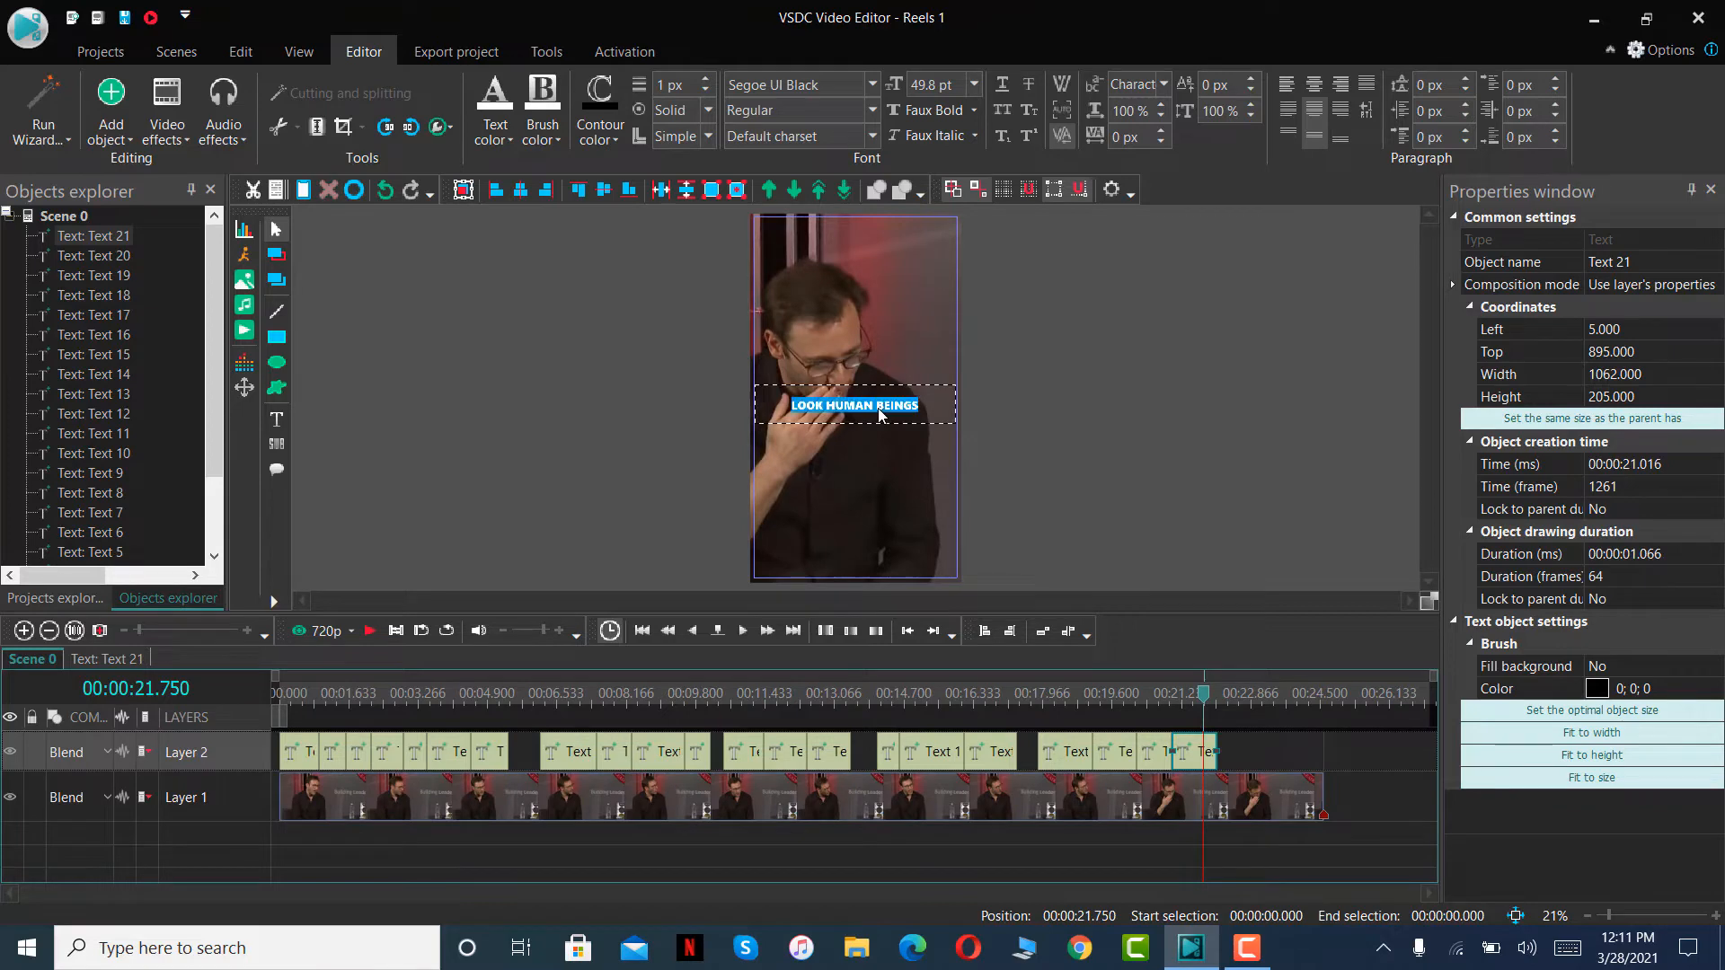
{"action": "type", "text": "THEY ARE"}
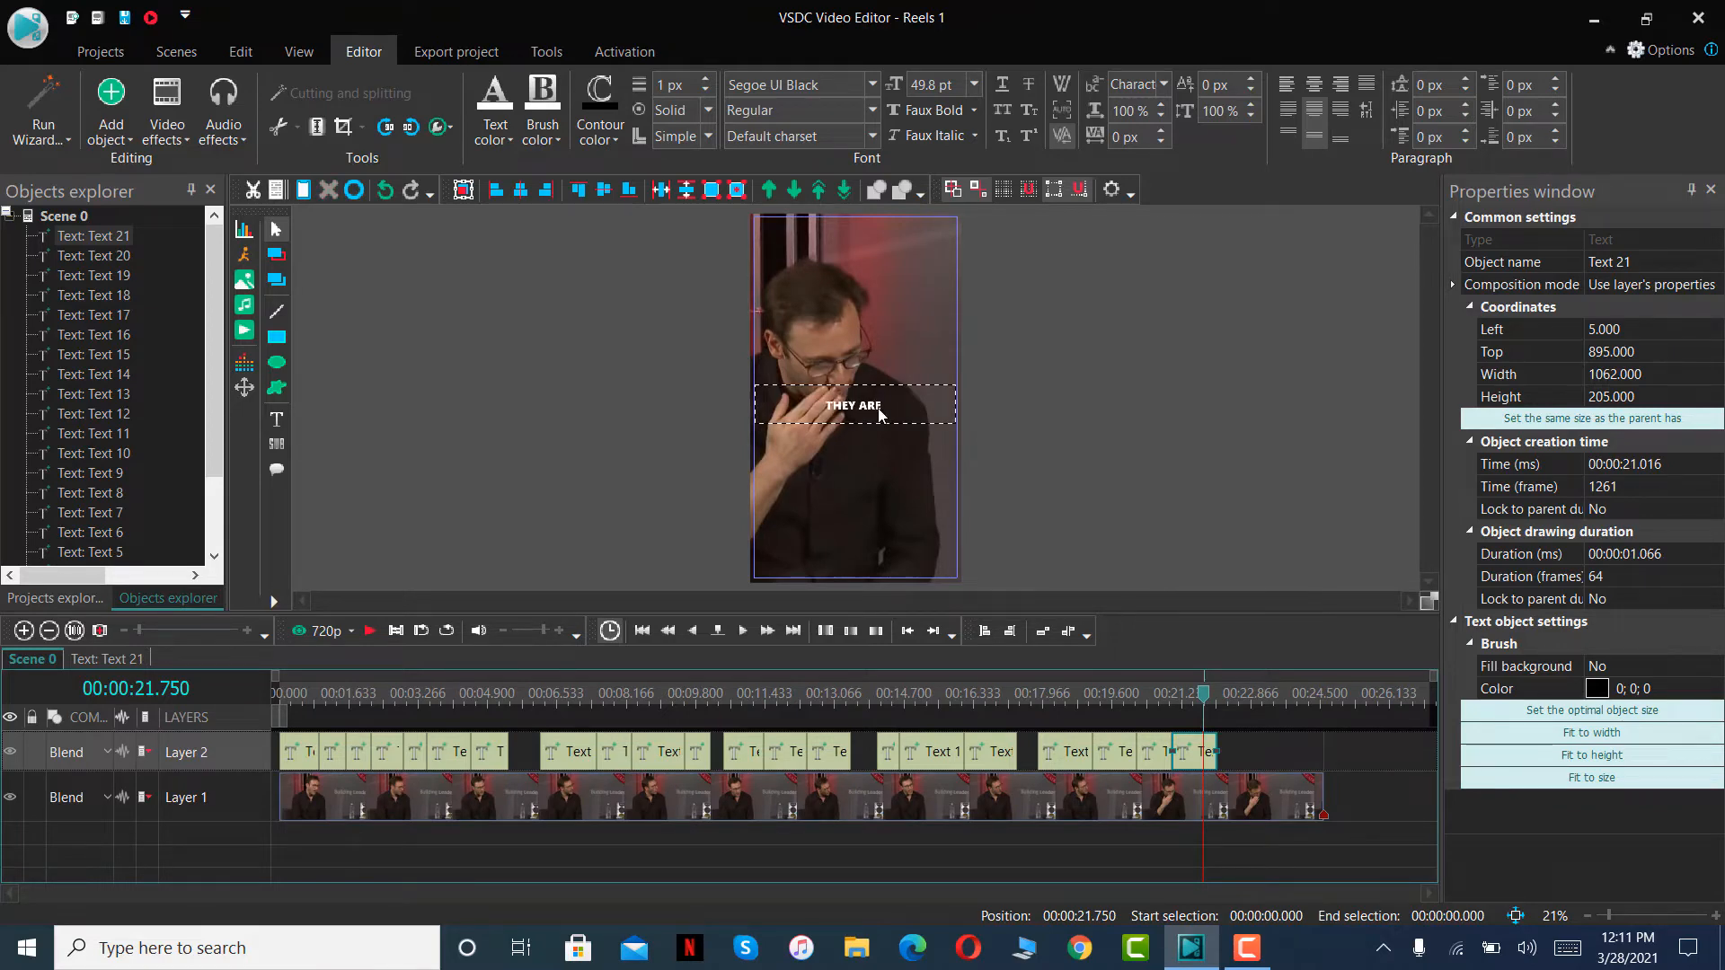
{"action": "type", "text": " CURATING"}
- Play the next phrase, paste the copied caption on Layer 2 and fit it from 00:00:22.083 with a duration of 00:00:00.766
{"action": "left_click", "coordinate": [368, 633]}
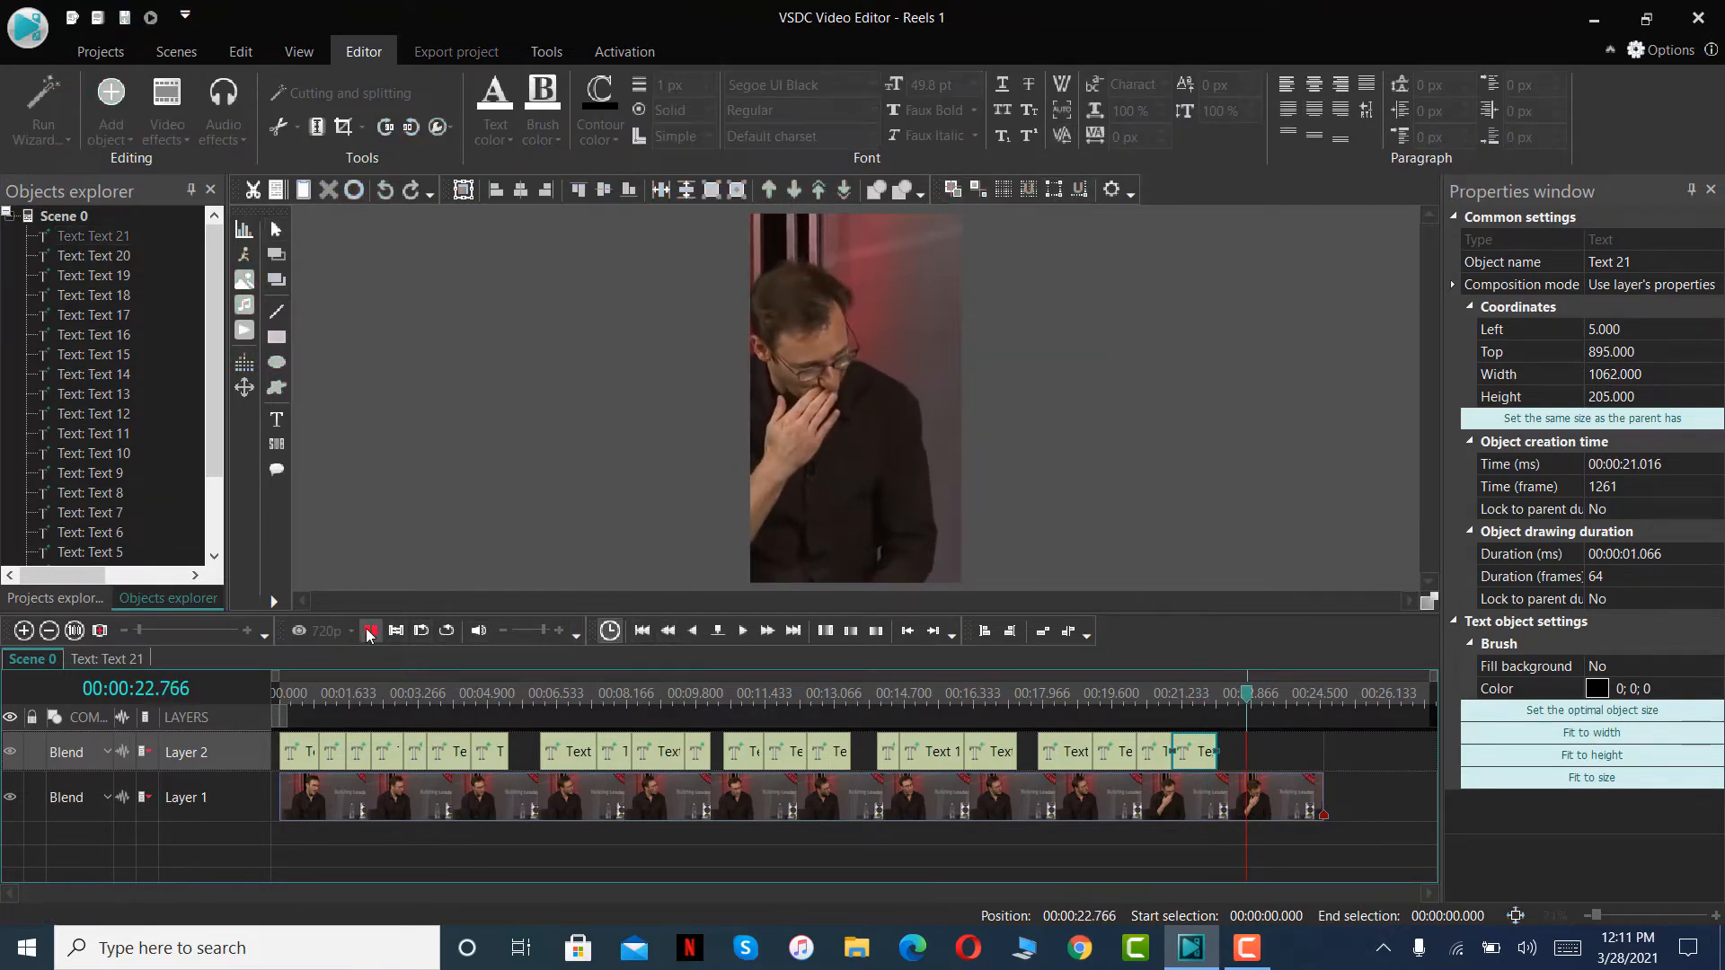
{"action": "key", "text": "ctrl+v"}
{"action": "left_click_drag", "start_coordinate": [308, 745], "coordinate": [1250, 749]}
- Replace the wording of the twenty-second text clip's caption with THEIR SOCIAL MEDIA
{"action": "left_click", "coordinate": [1234, 701]}
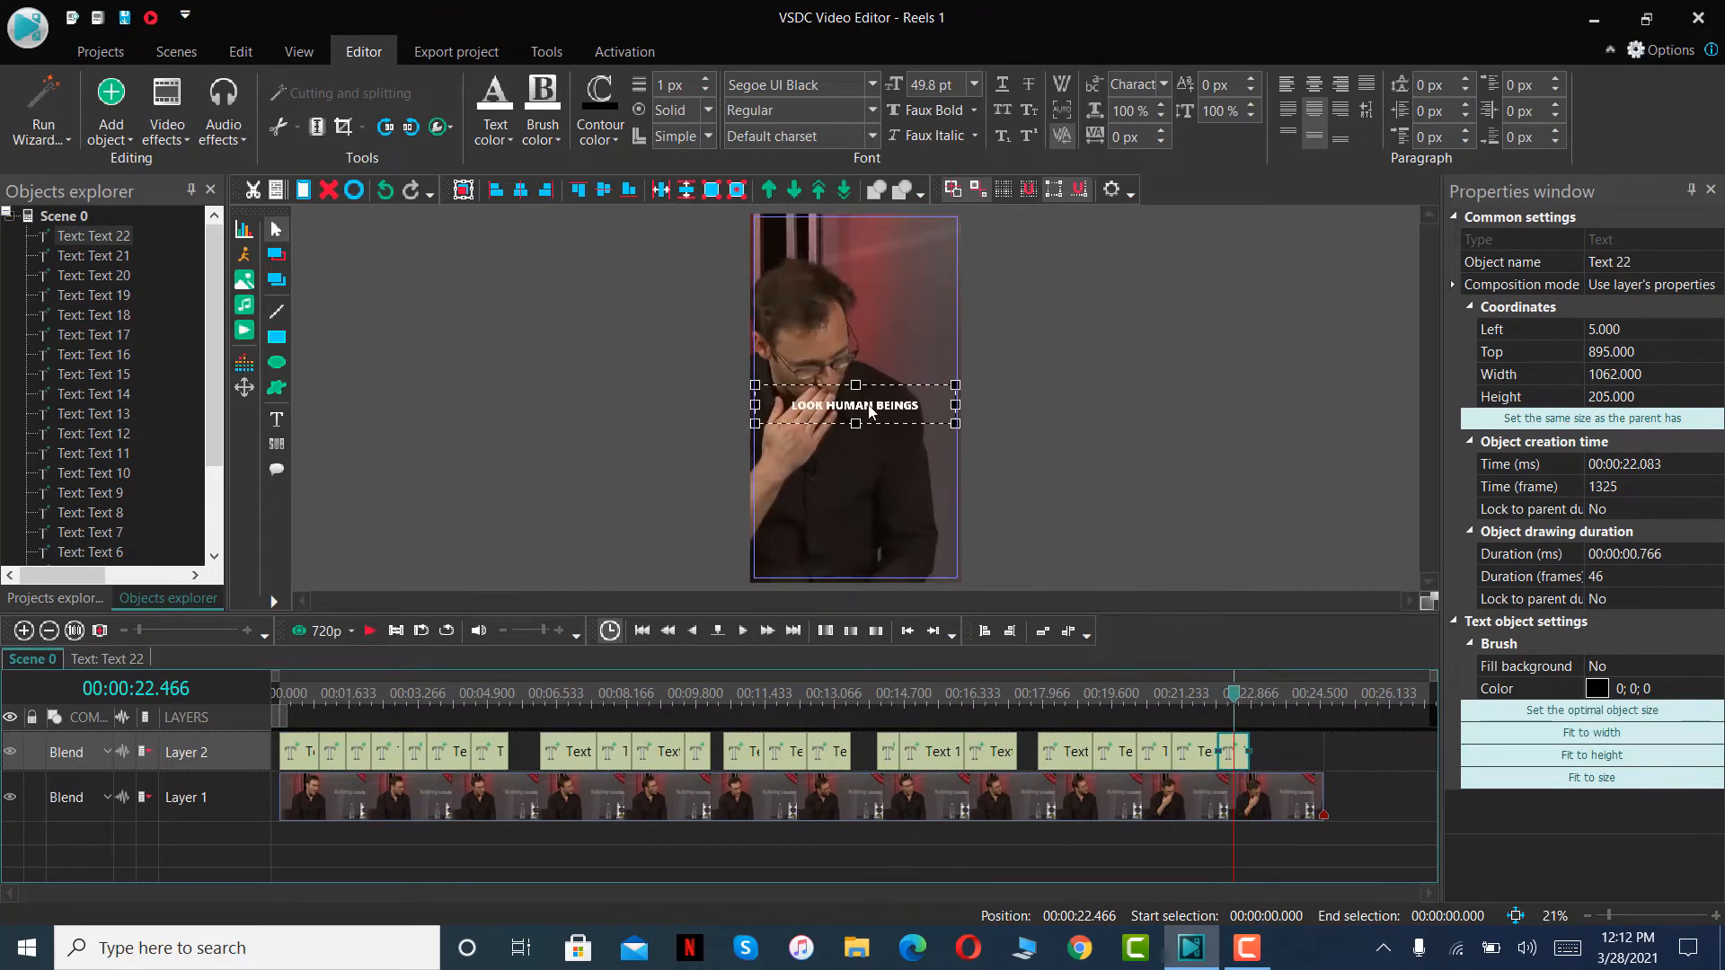
{"action": "key", "text": "ctrl+a"}
{"action": "type", "text": "THEIR"}
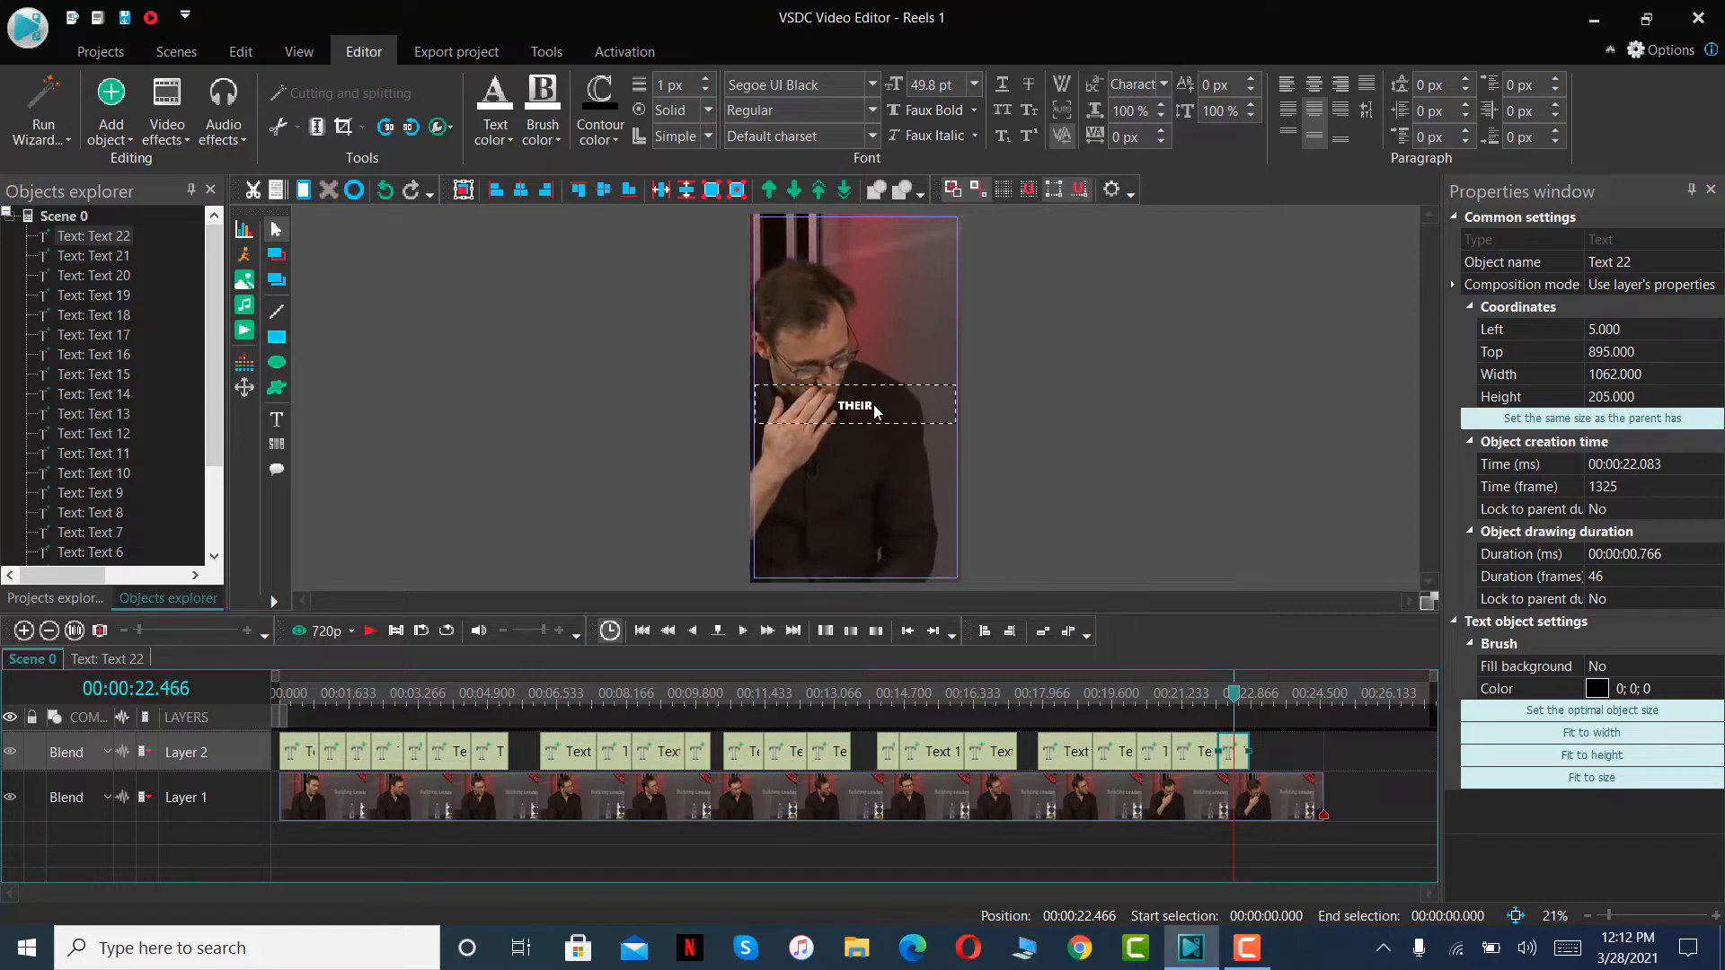
{"action": "type", "text": " SOCIAL MEDIA"}
- Play the remaining speech, paste the copied caption on Layer 2 and fit it from 00:00:22.850 to the end of the video
{"action": "left_click", "coordinate": [367, 631]}
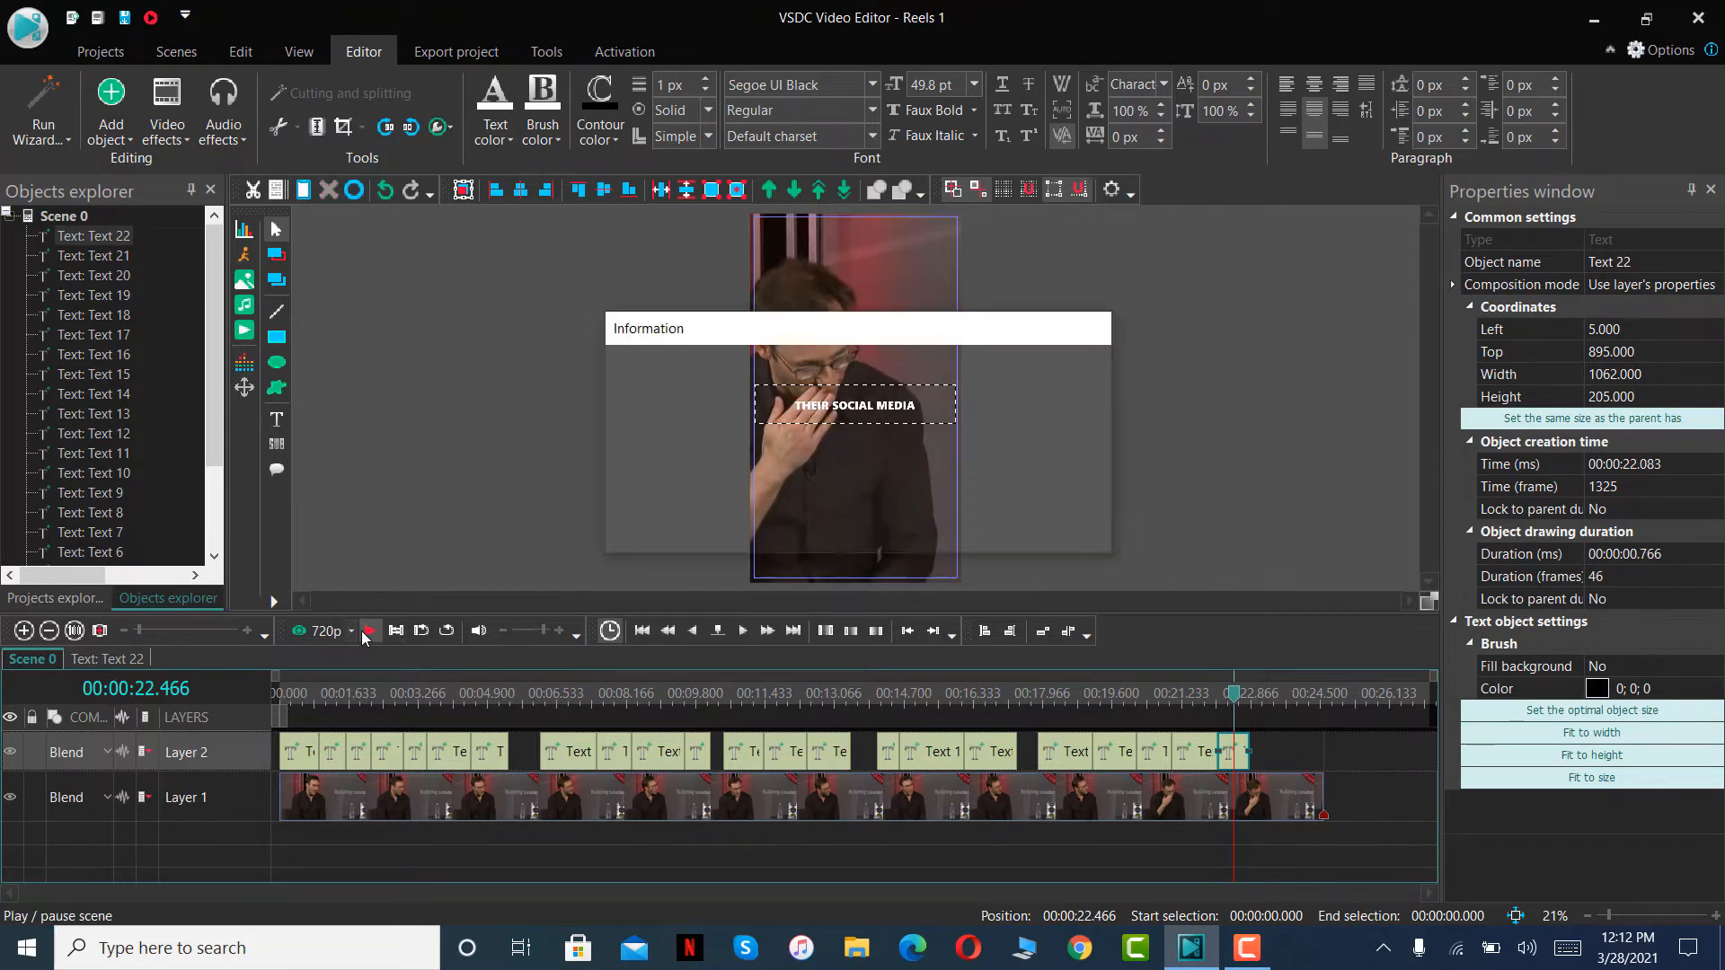
{"action": "left_click", "coordinate": [365, 632]}
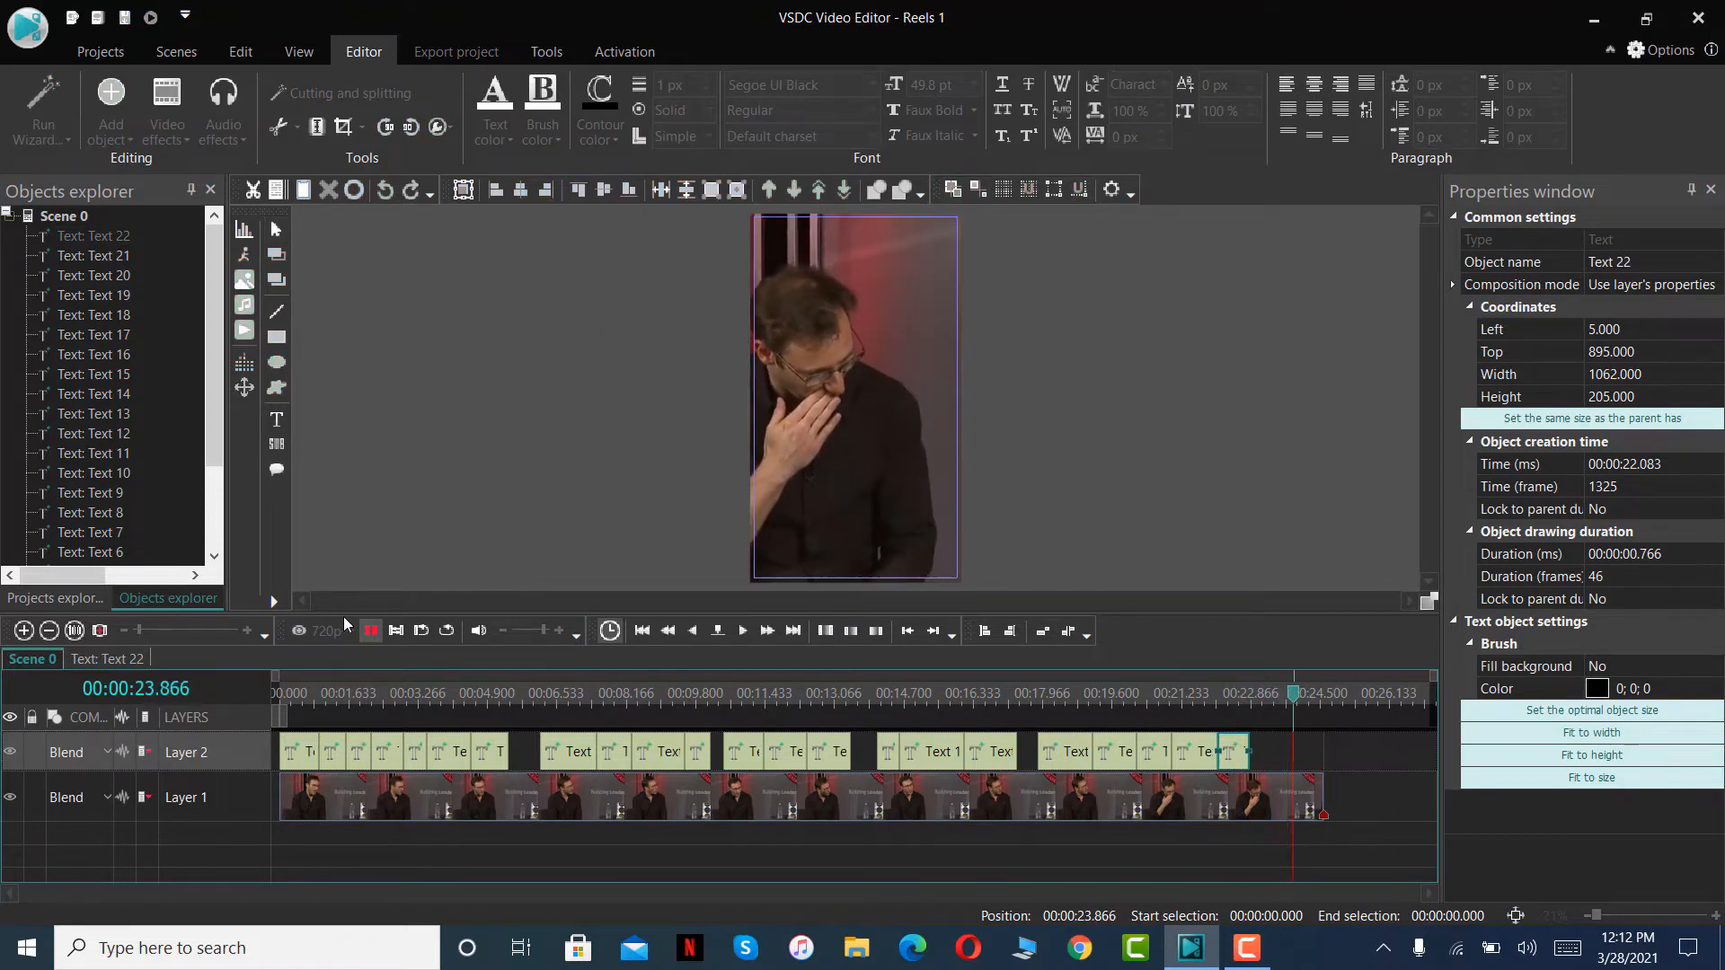
{"action": "key", "text": "ctrl+v"}
{"action": "left_click_drag", "start_coordinate": [303, 732], "coordinate": [1335, 755]}
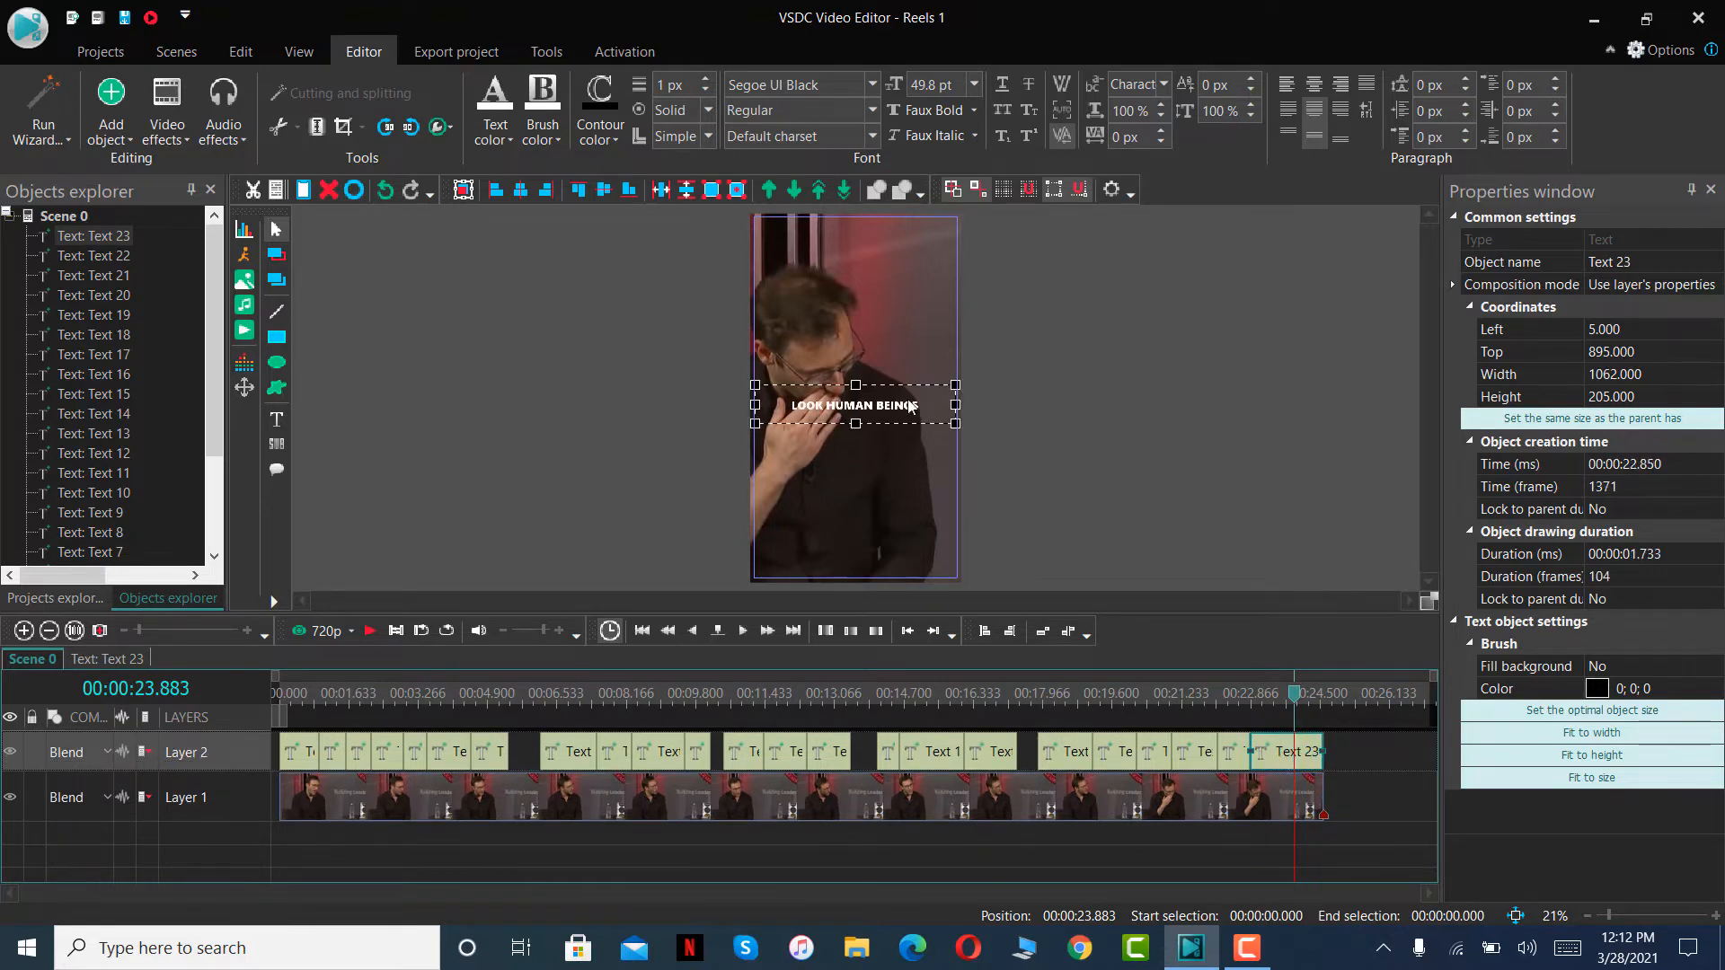
- Replace the wording of the twenty-third text clip's caption with THAT'S NOT REALLY THEIR LIFE
{"action": "double_click", "coordinate": [907, 397]}
{"action": "key", "text": "ctrl+a"}
{"action": "type", "text": "TH"}
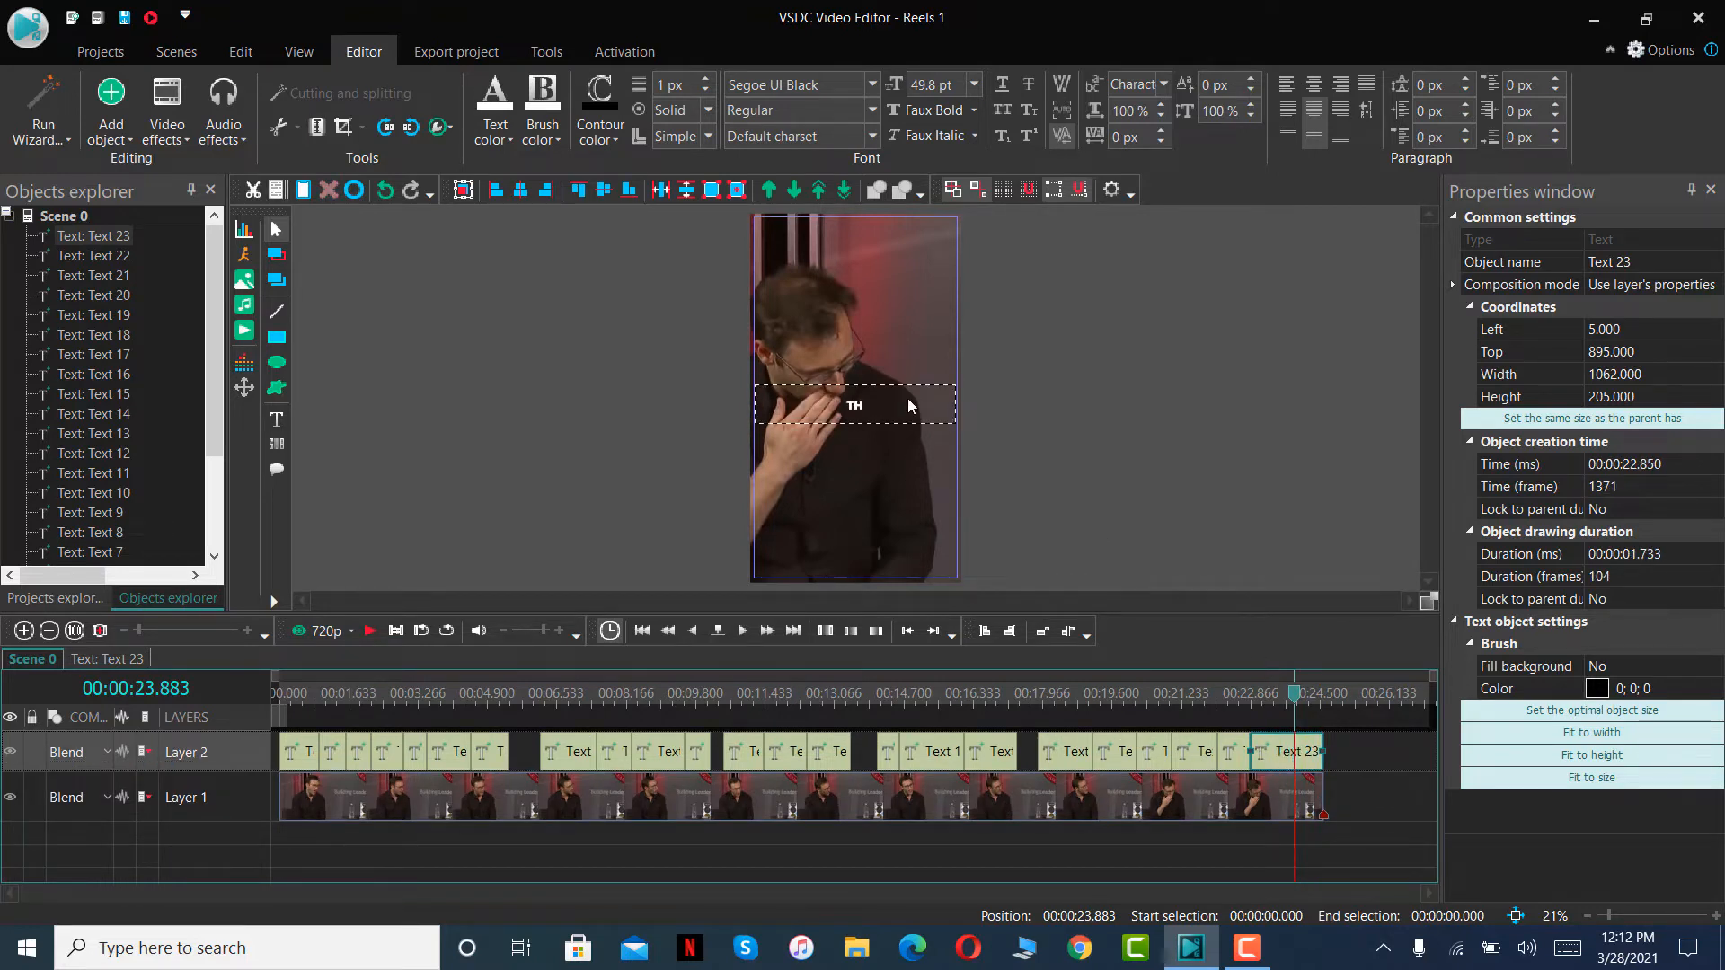
{"action": "type", "text": "AT'S NOT REALLY THEIR LIFE"}
{"action": "left_click", "coordinate": [1360, 763]}
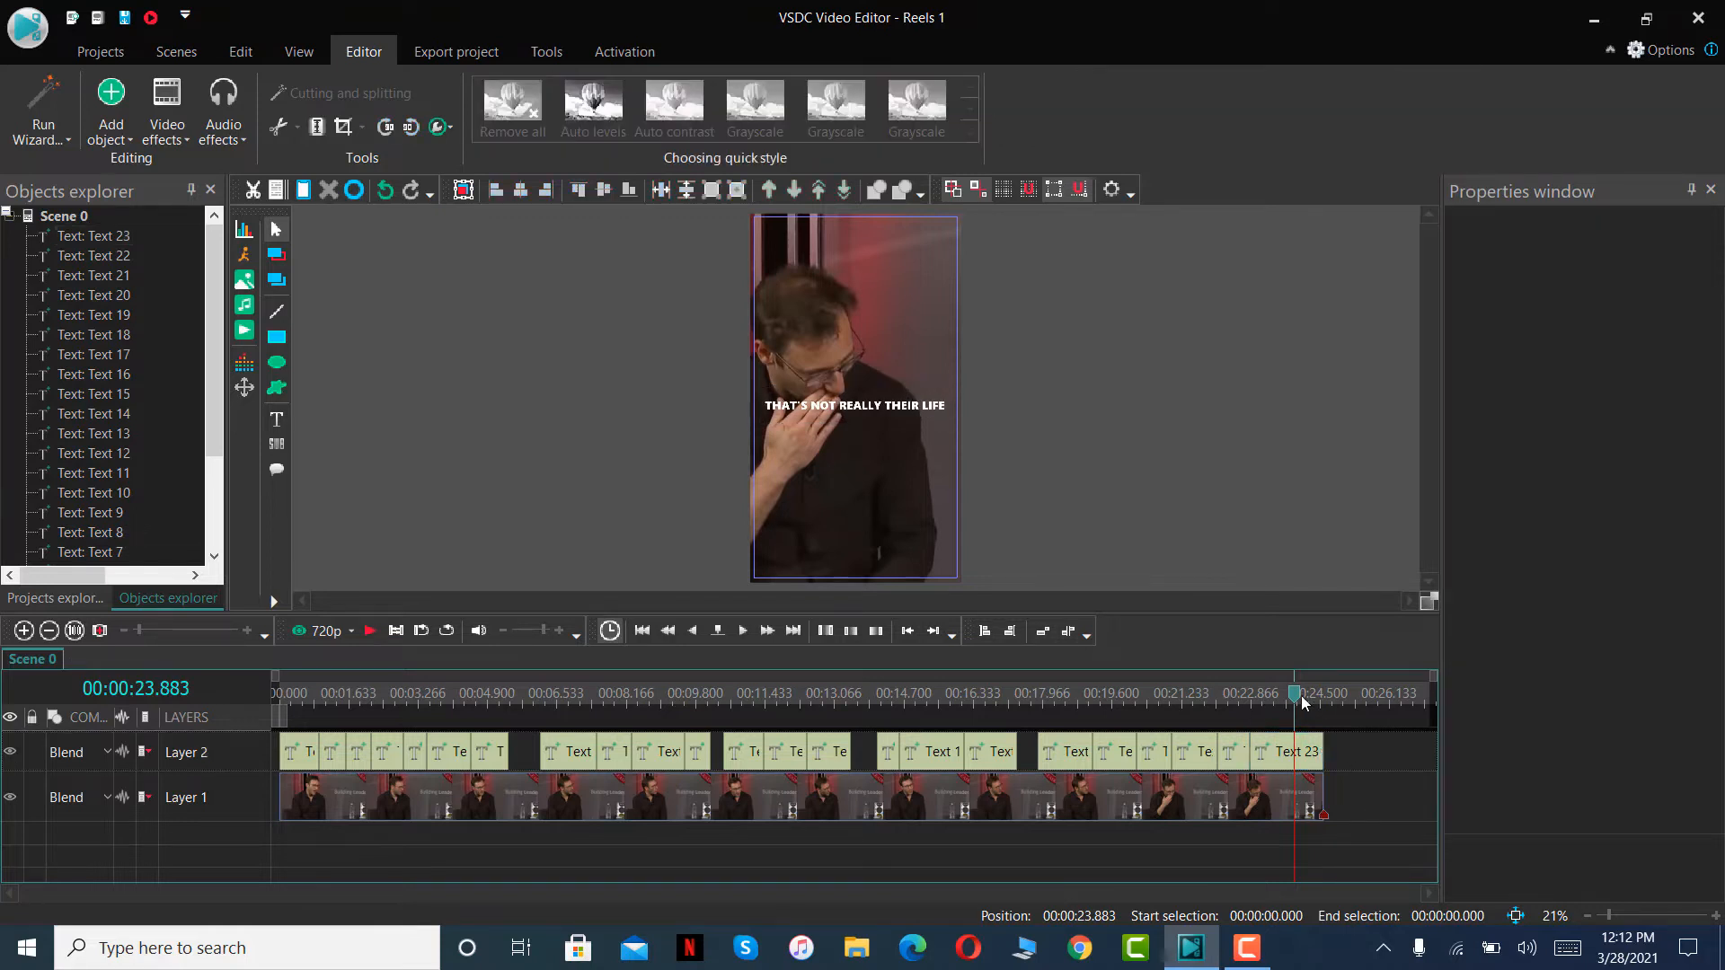
- Play the whole reel from the beginning to check the captions against the speech
{"action": "left_click", "coordinate": [435, 696]}
{"action": "left_click_drag", "start_coordinate": [167, 752], "coordinate": [90, 744]}
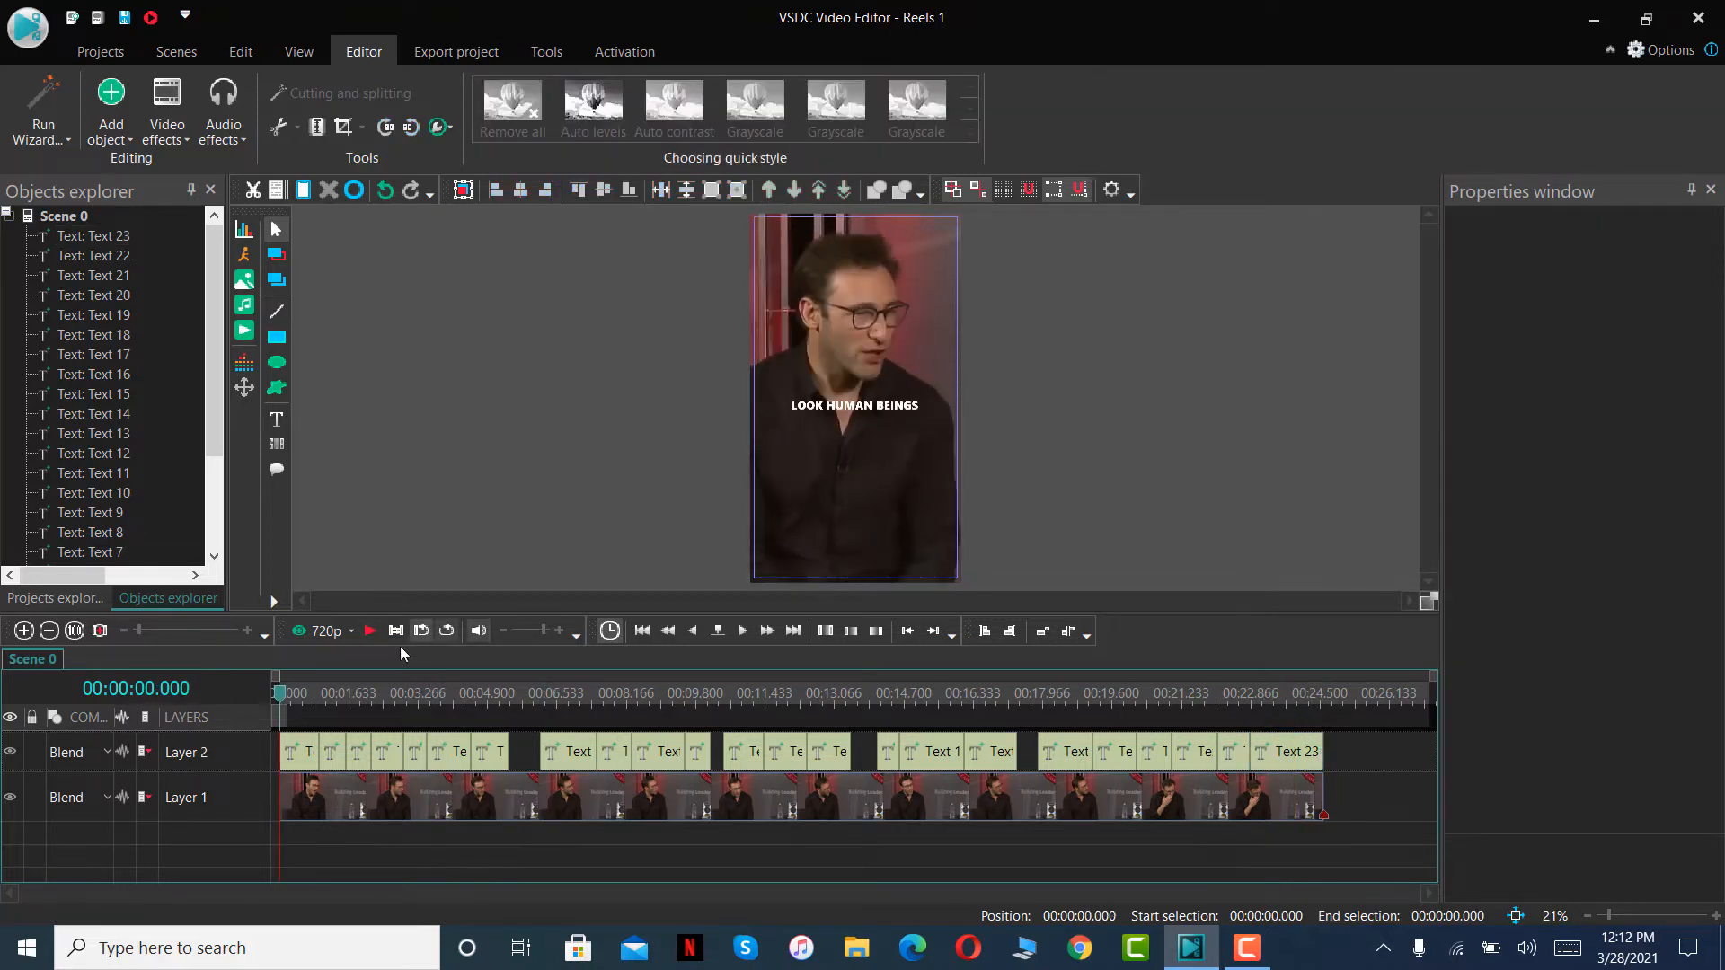
{"action": "left_click", "coordinate": [364, 636]}
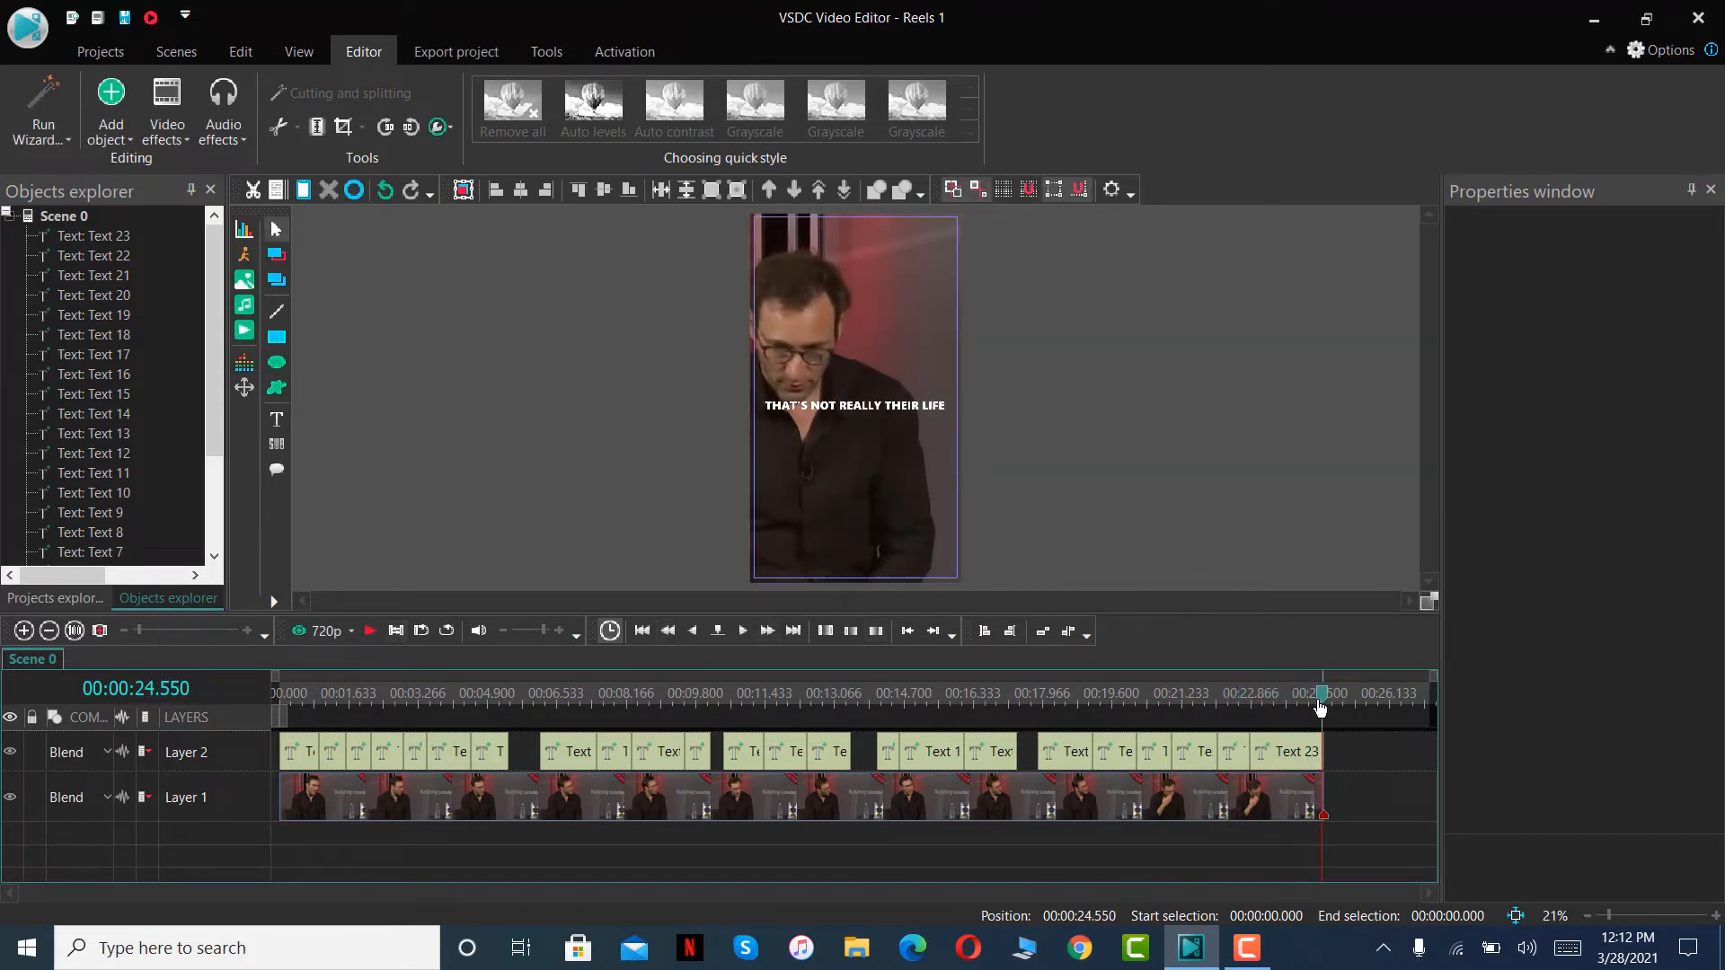
- Add a rectangle on a new layer from 00:00:00.000 and draw it as a thin bar about 57 px high along the frame's bottom edge
{"action": "left_click_drag", "start_coordinate": [1320, 708], "coordinate": [101, 769]}
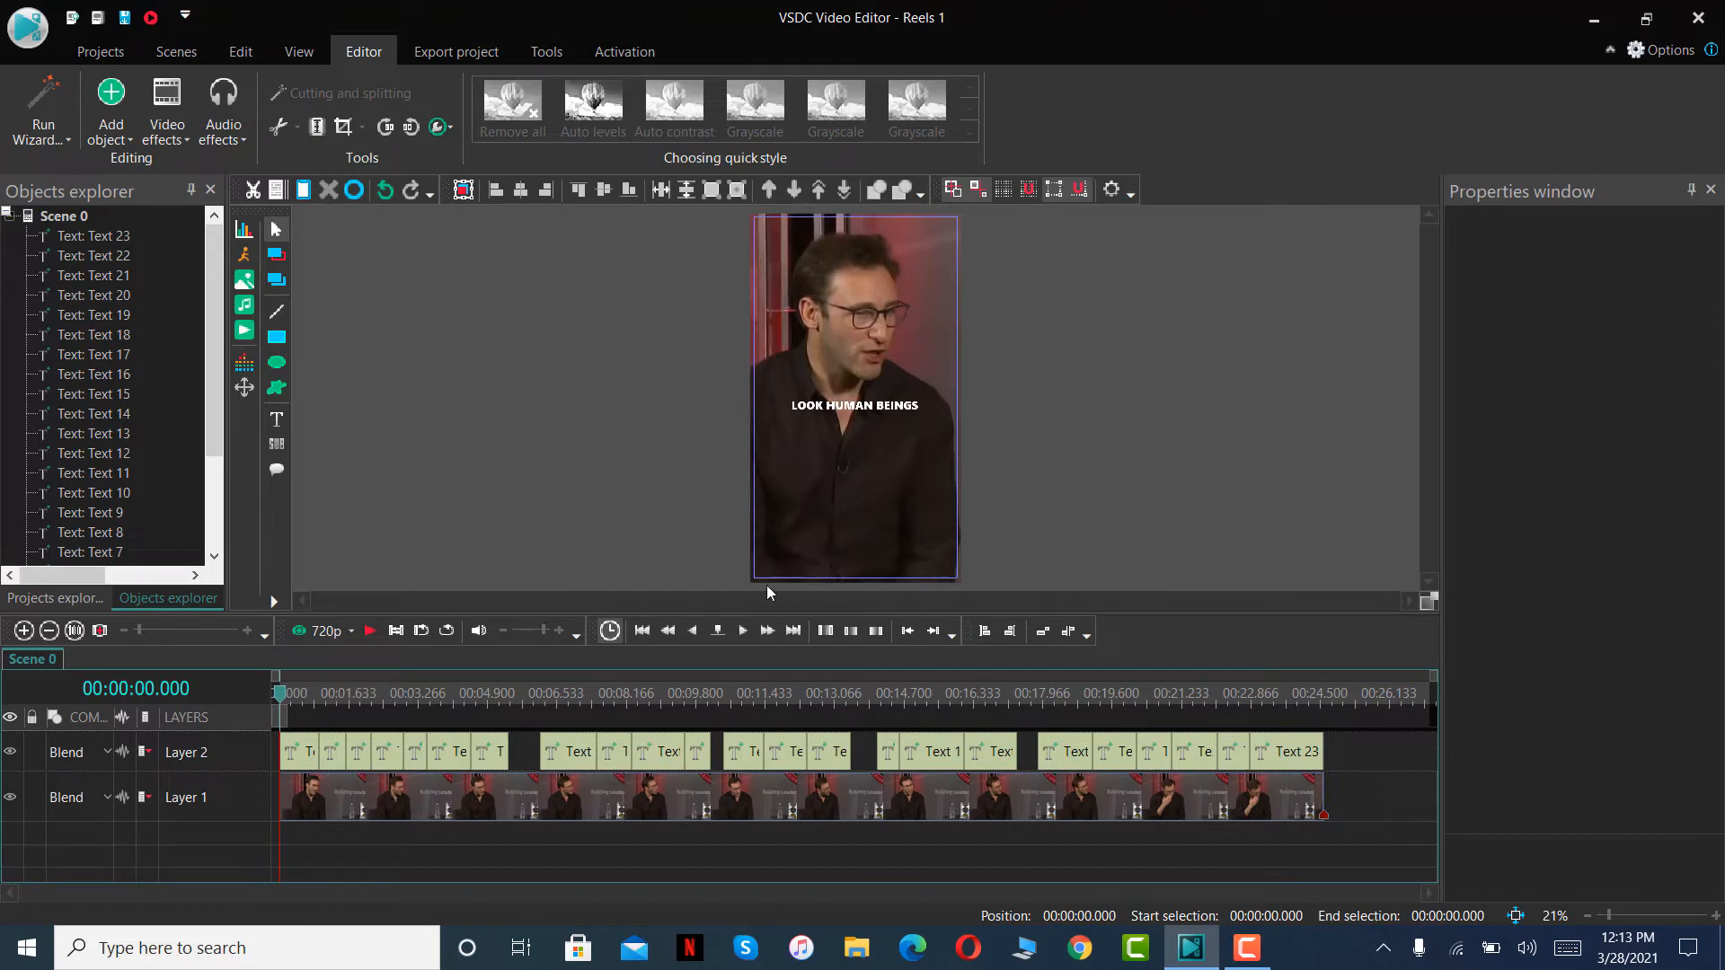
{"action": "left_click", "coordinate": [277, 338]}
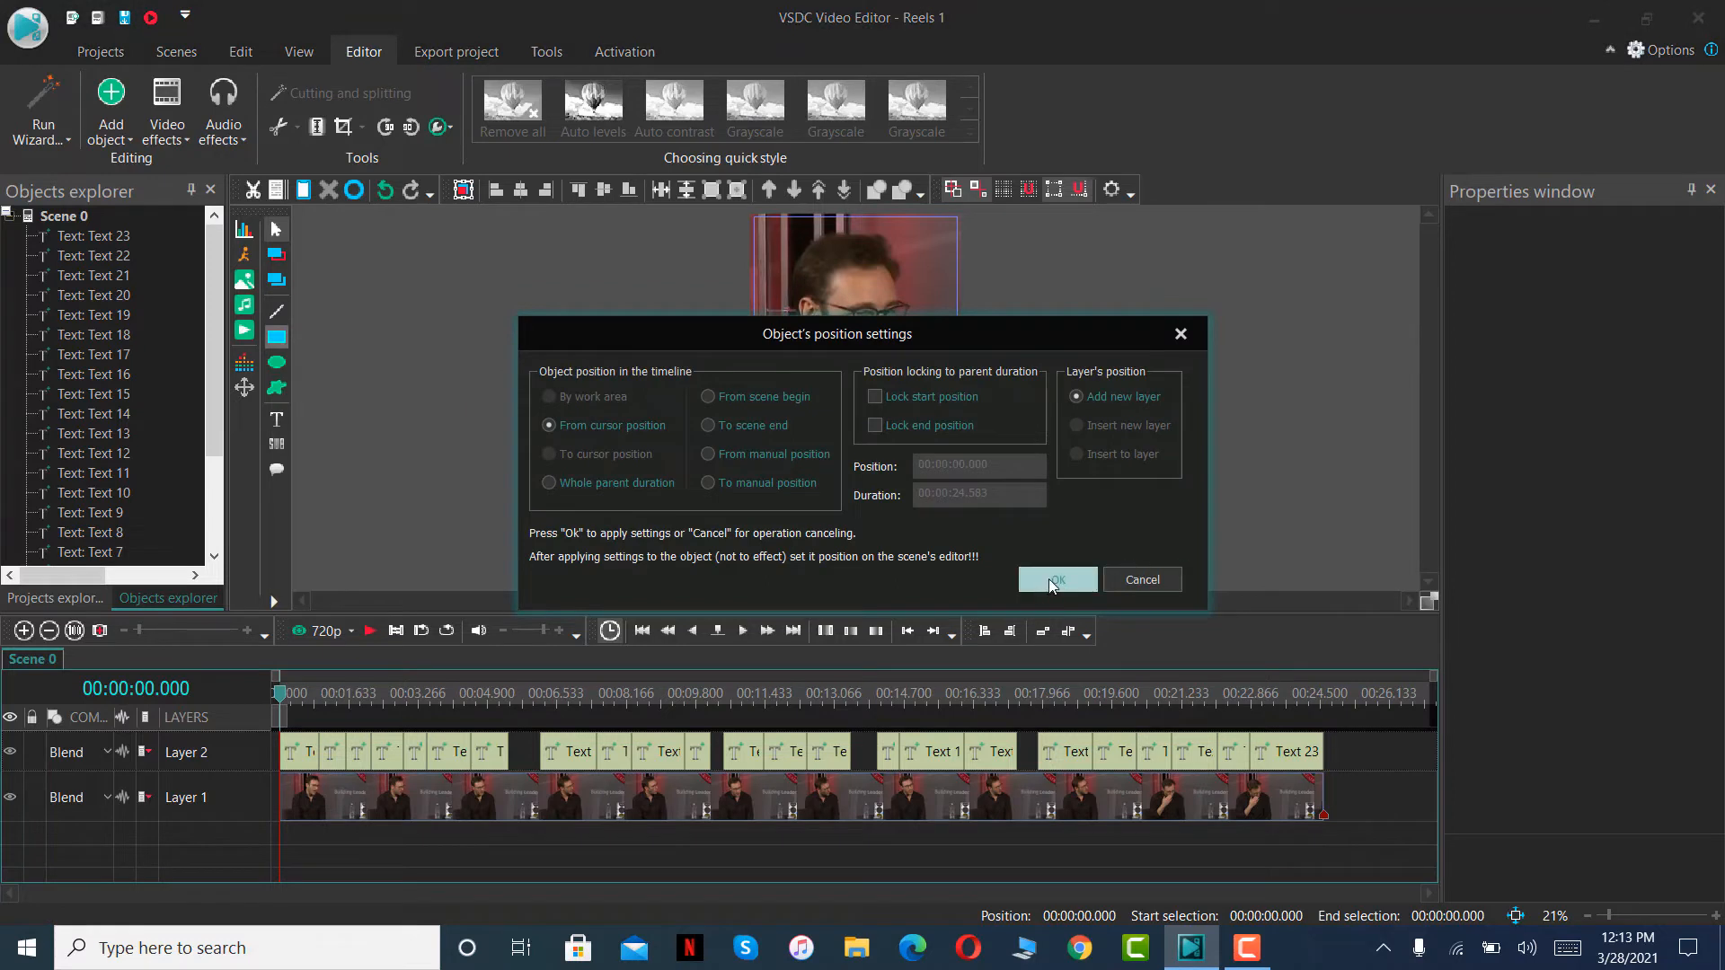
{"action": "left_click", "coordinate": [1049, 579]}
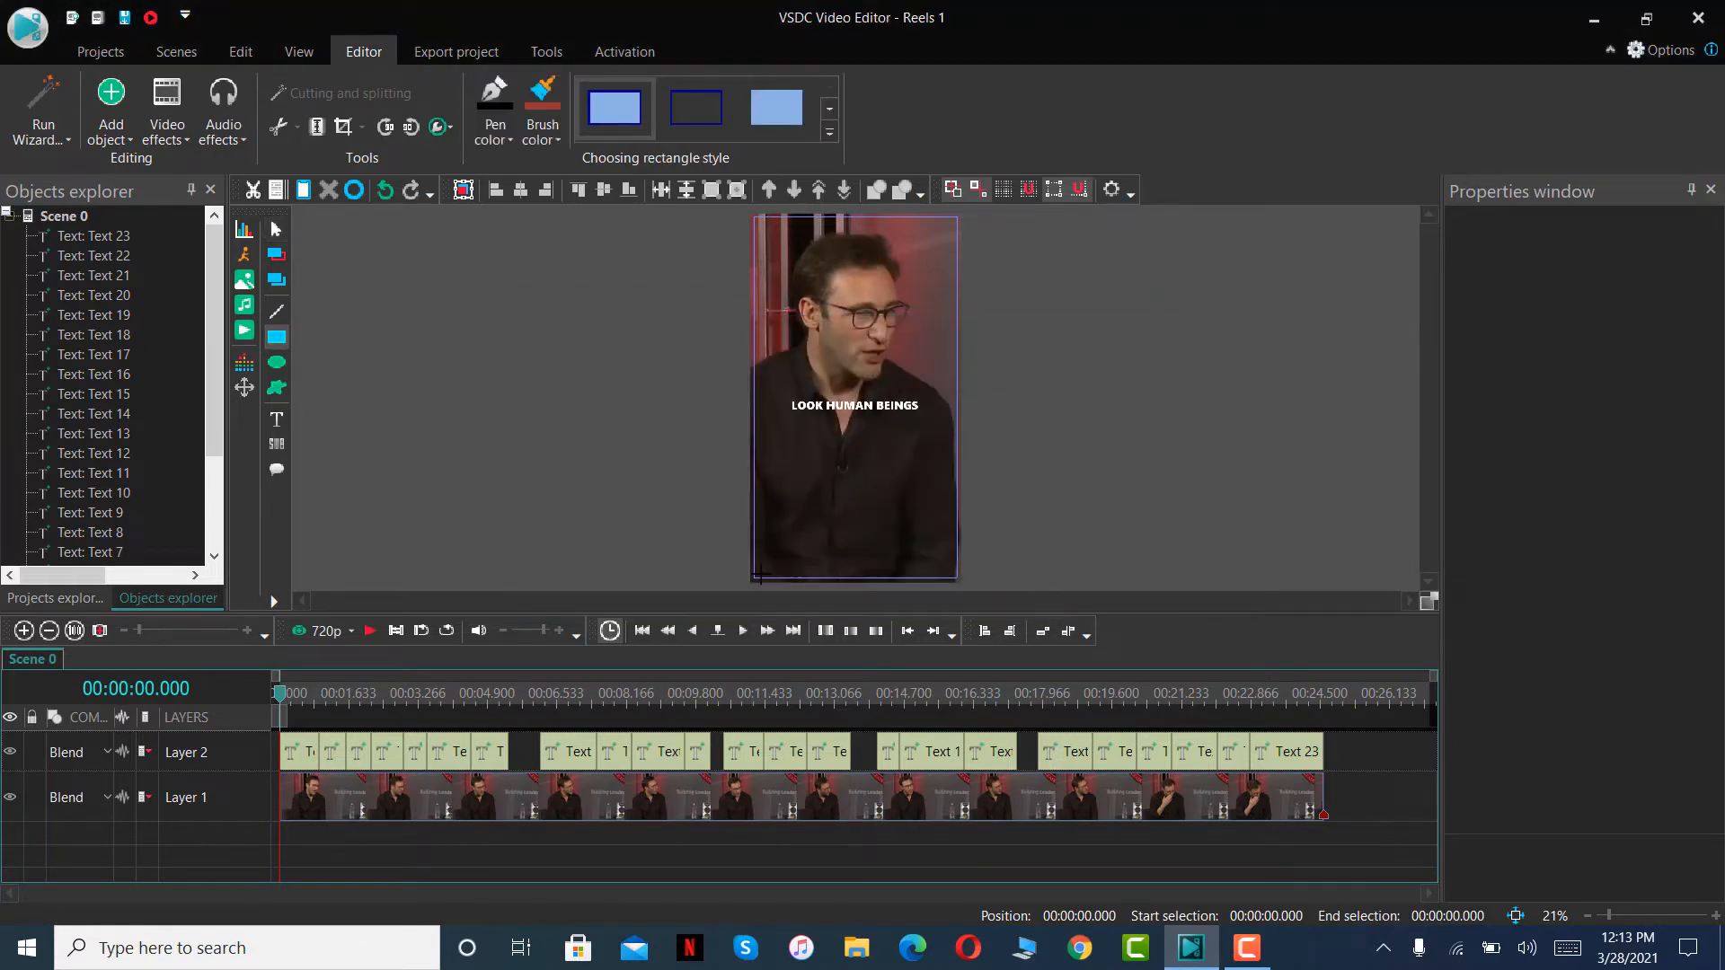
{"action": "left_click_drag", "start_coordinate": [753, 571], "coordinate": [956, 583]}
{"action": "left_click", "coordinate": [1049, 548]}
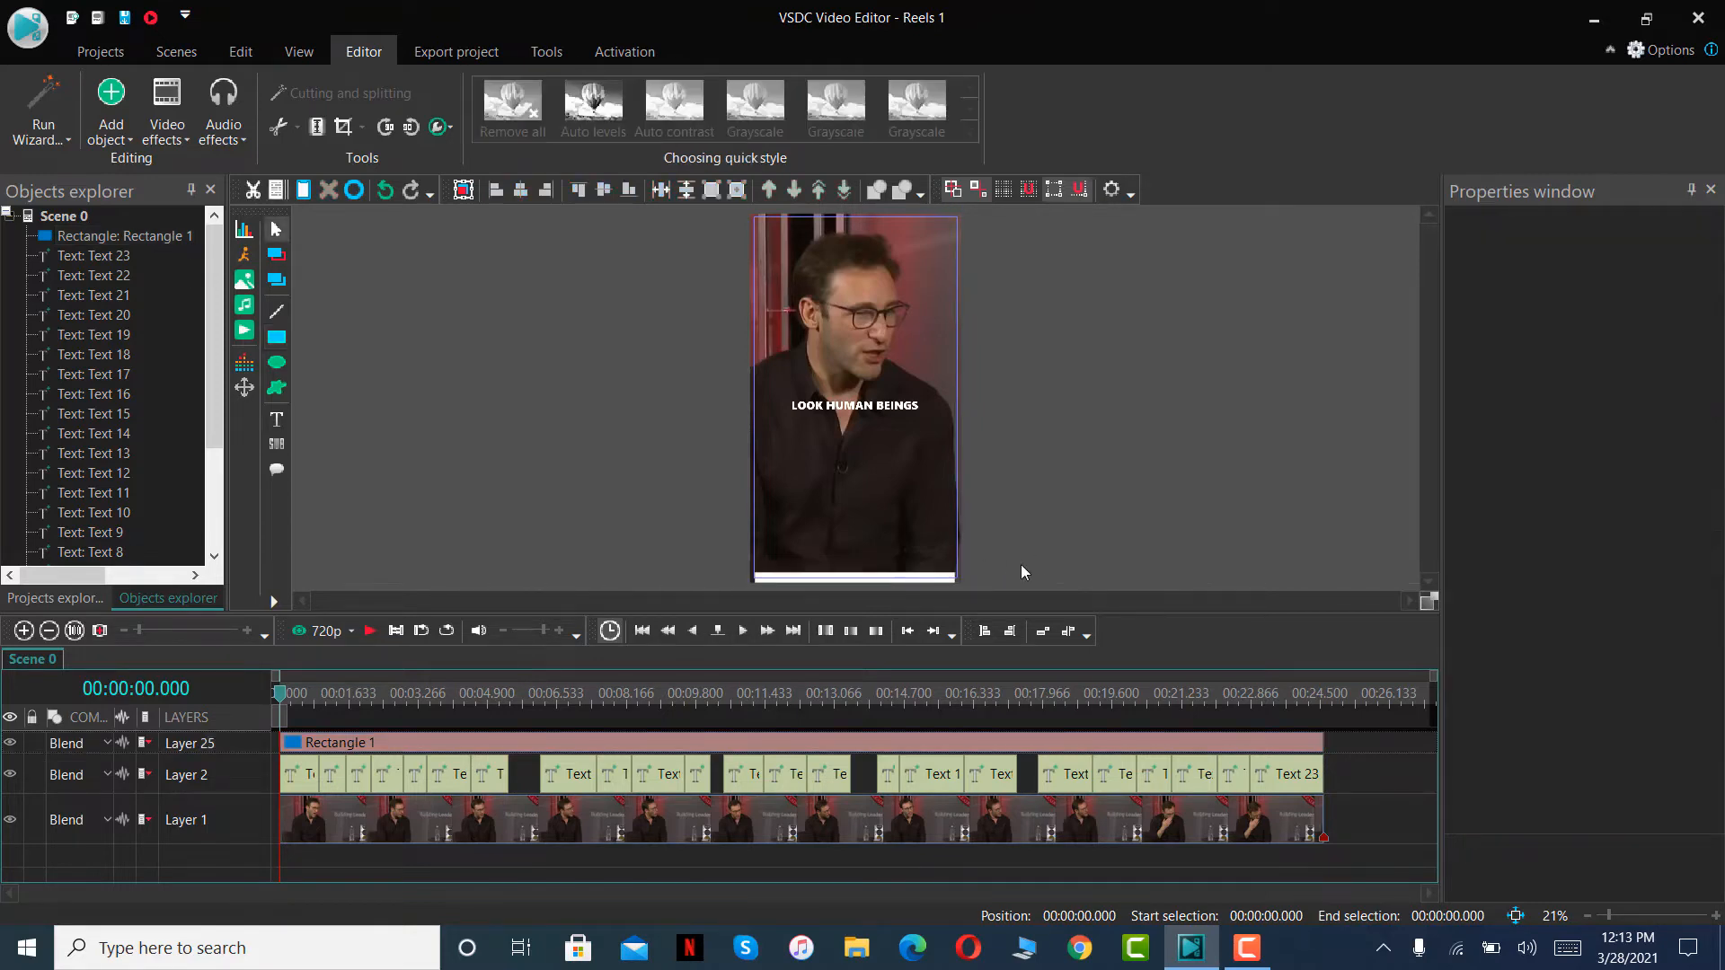
- Adjust the right end of the white bar so that the bar is about 1062 px wide
{"action": "left_click", "coordinate": [954, 582]}
{"action": "left_click_drag", "start_coordinate": [958, 578], "coordinate": [959, 579]}
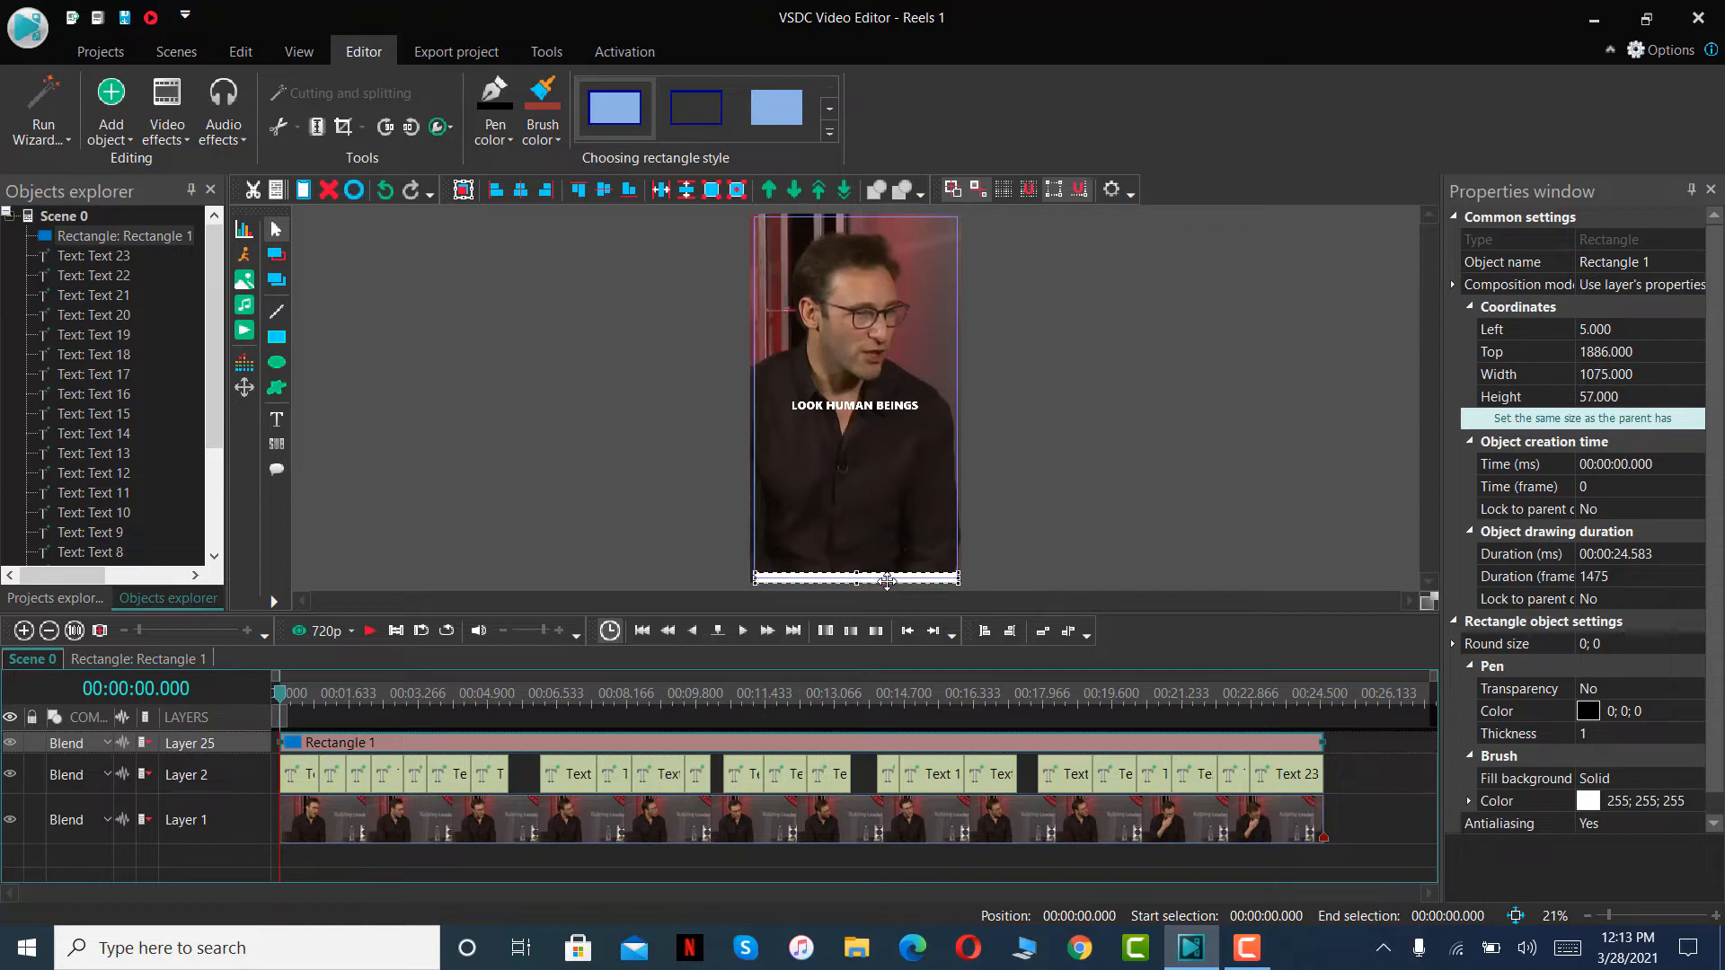
{"action": "left_click_drag", "start_coordinate": [957, 578], "coordinate": [952, 578]}
{"action": "left_click", "coordinate": [994, 557]}
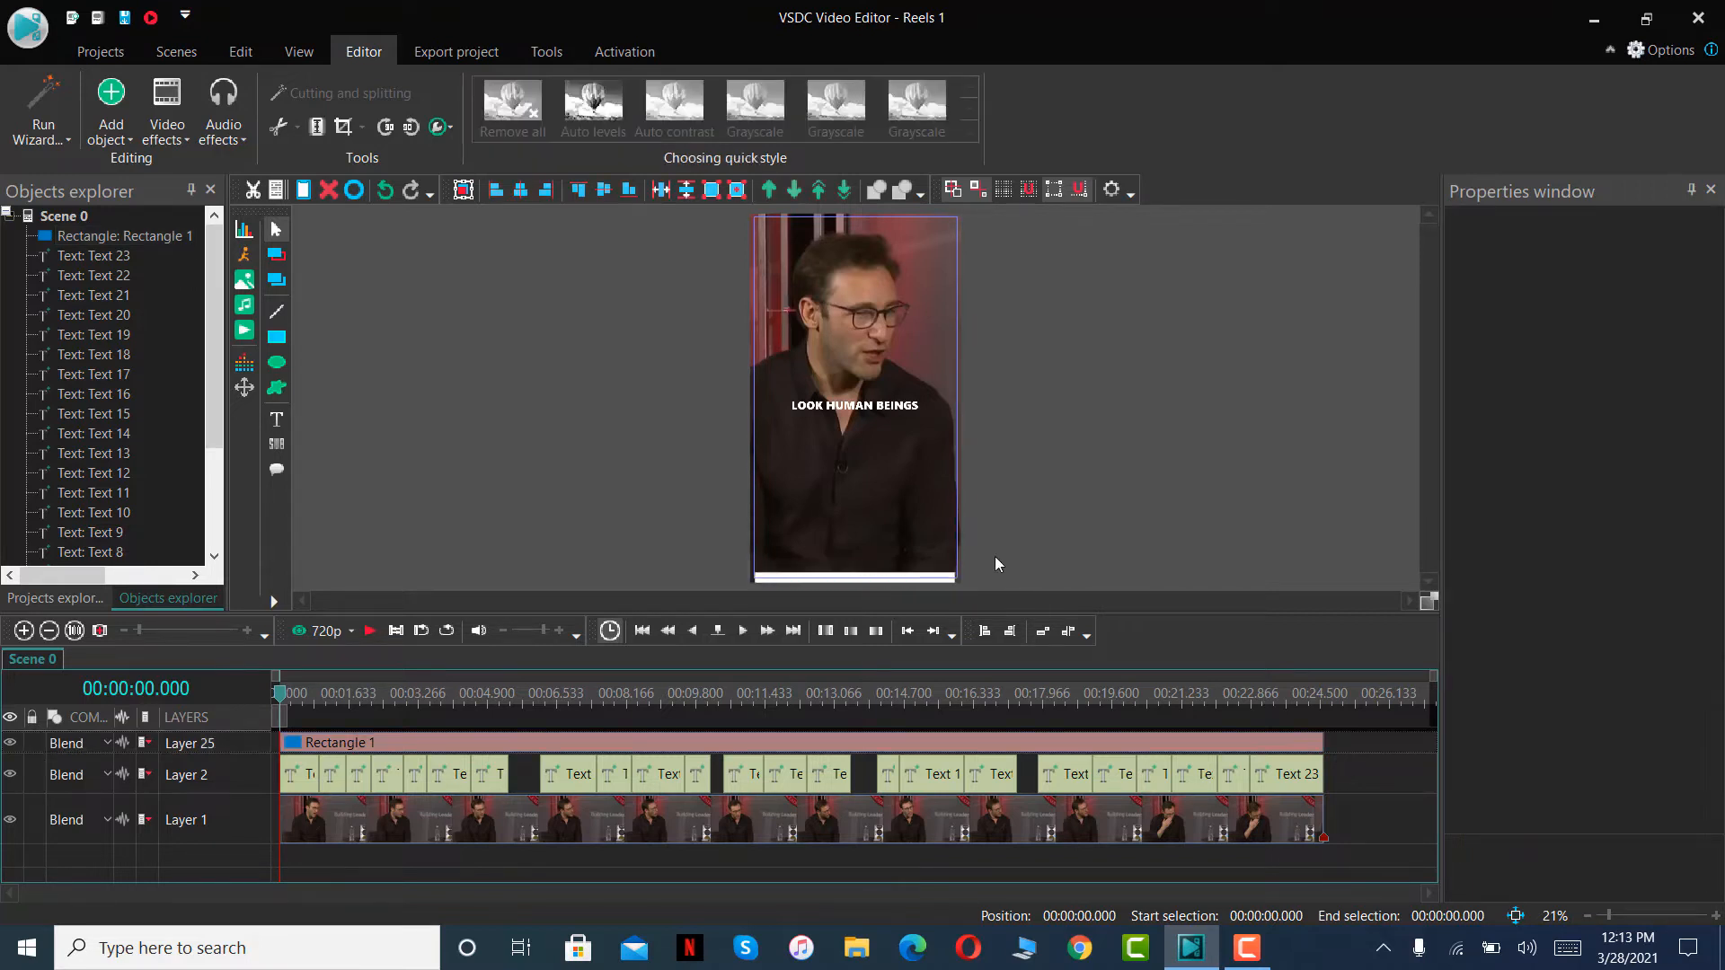
{"action": "left_click", "coordinate": [860, 579]}
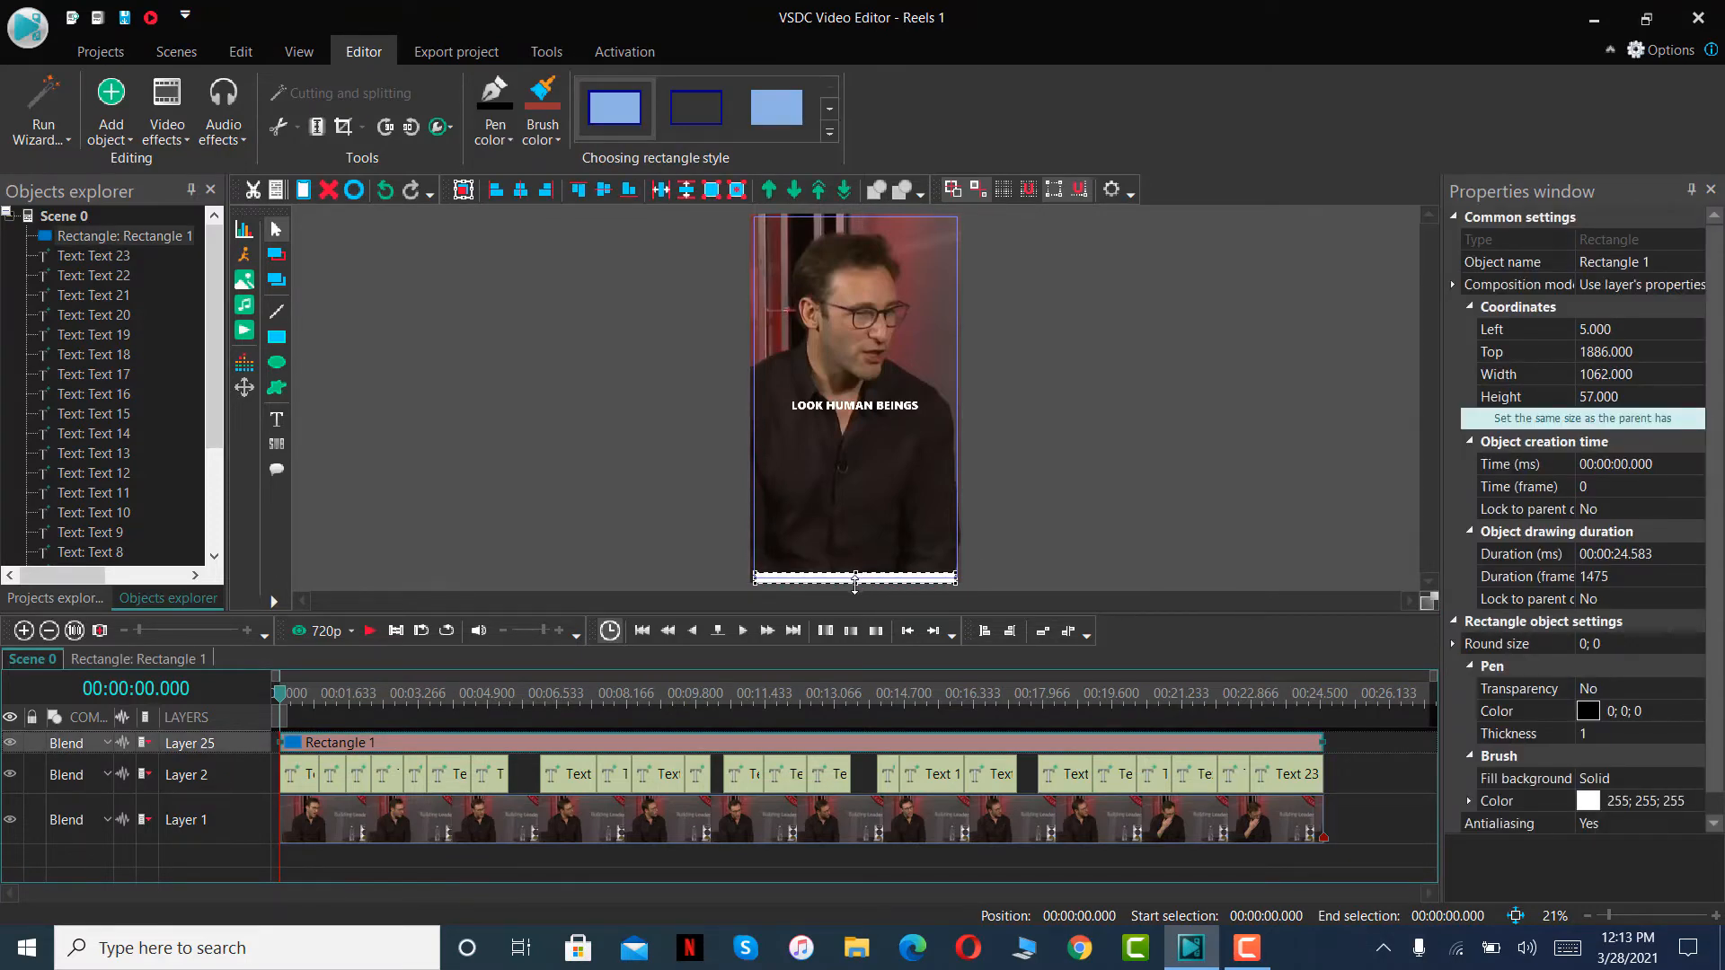
{"action": "left_click", "coordinate": [855, 584]}
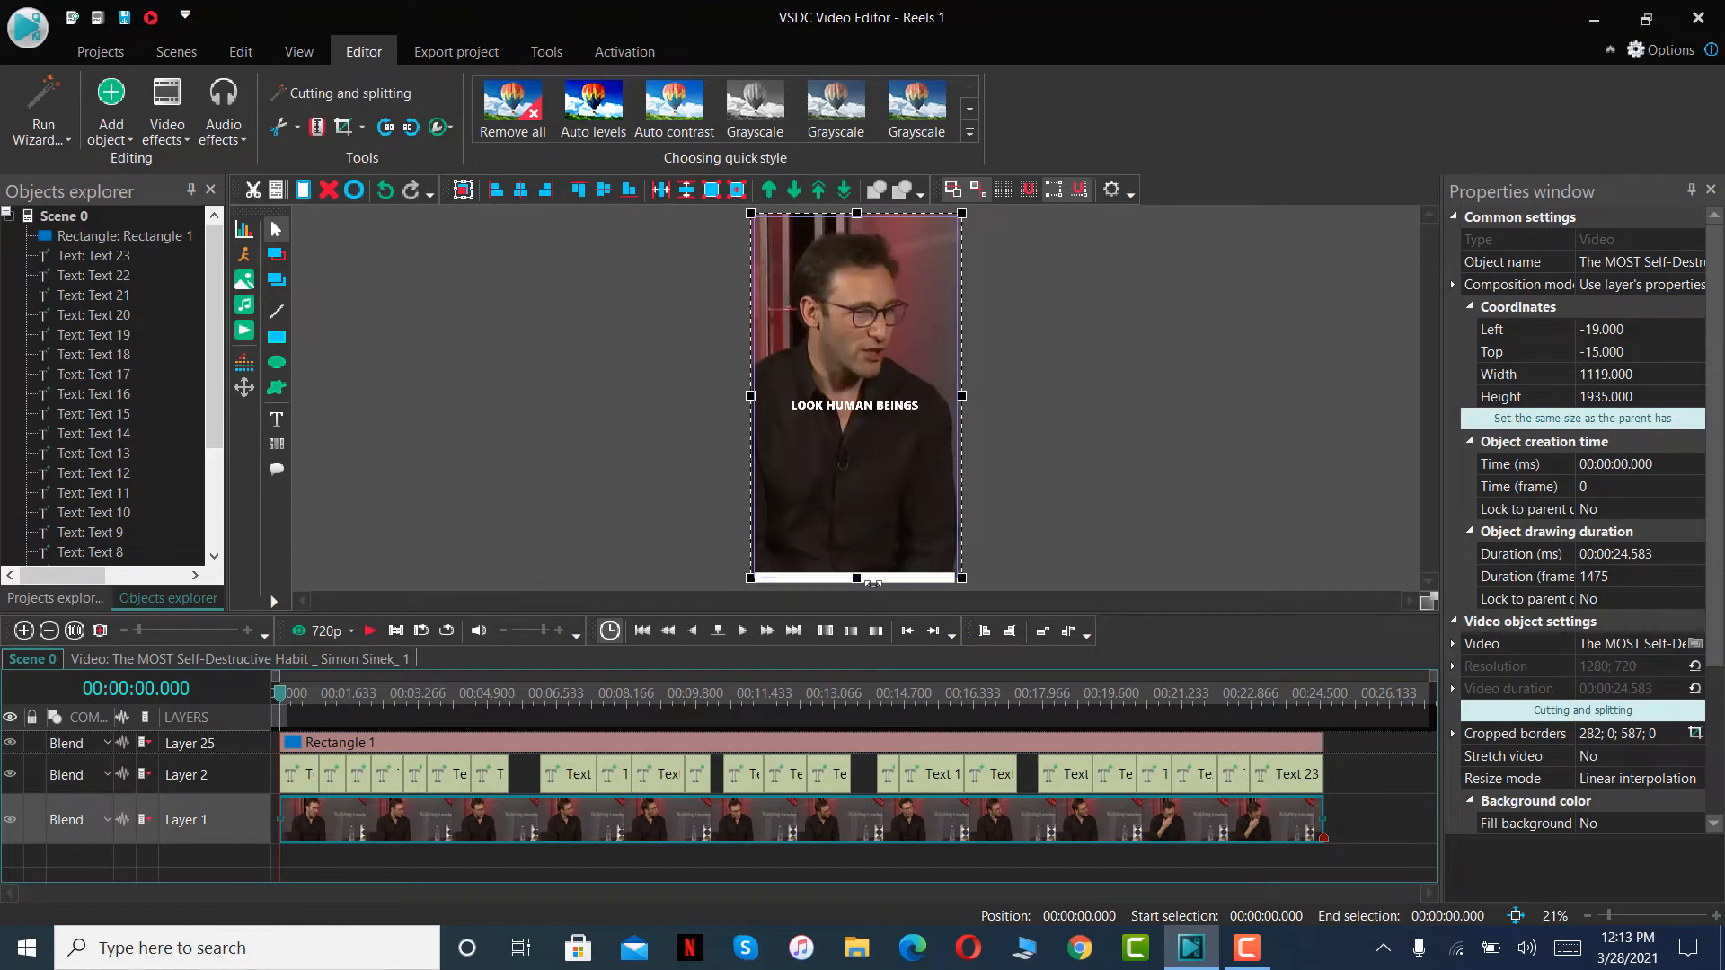
{"action": "left_click", "coordinate": [1064, 550]}
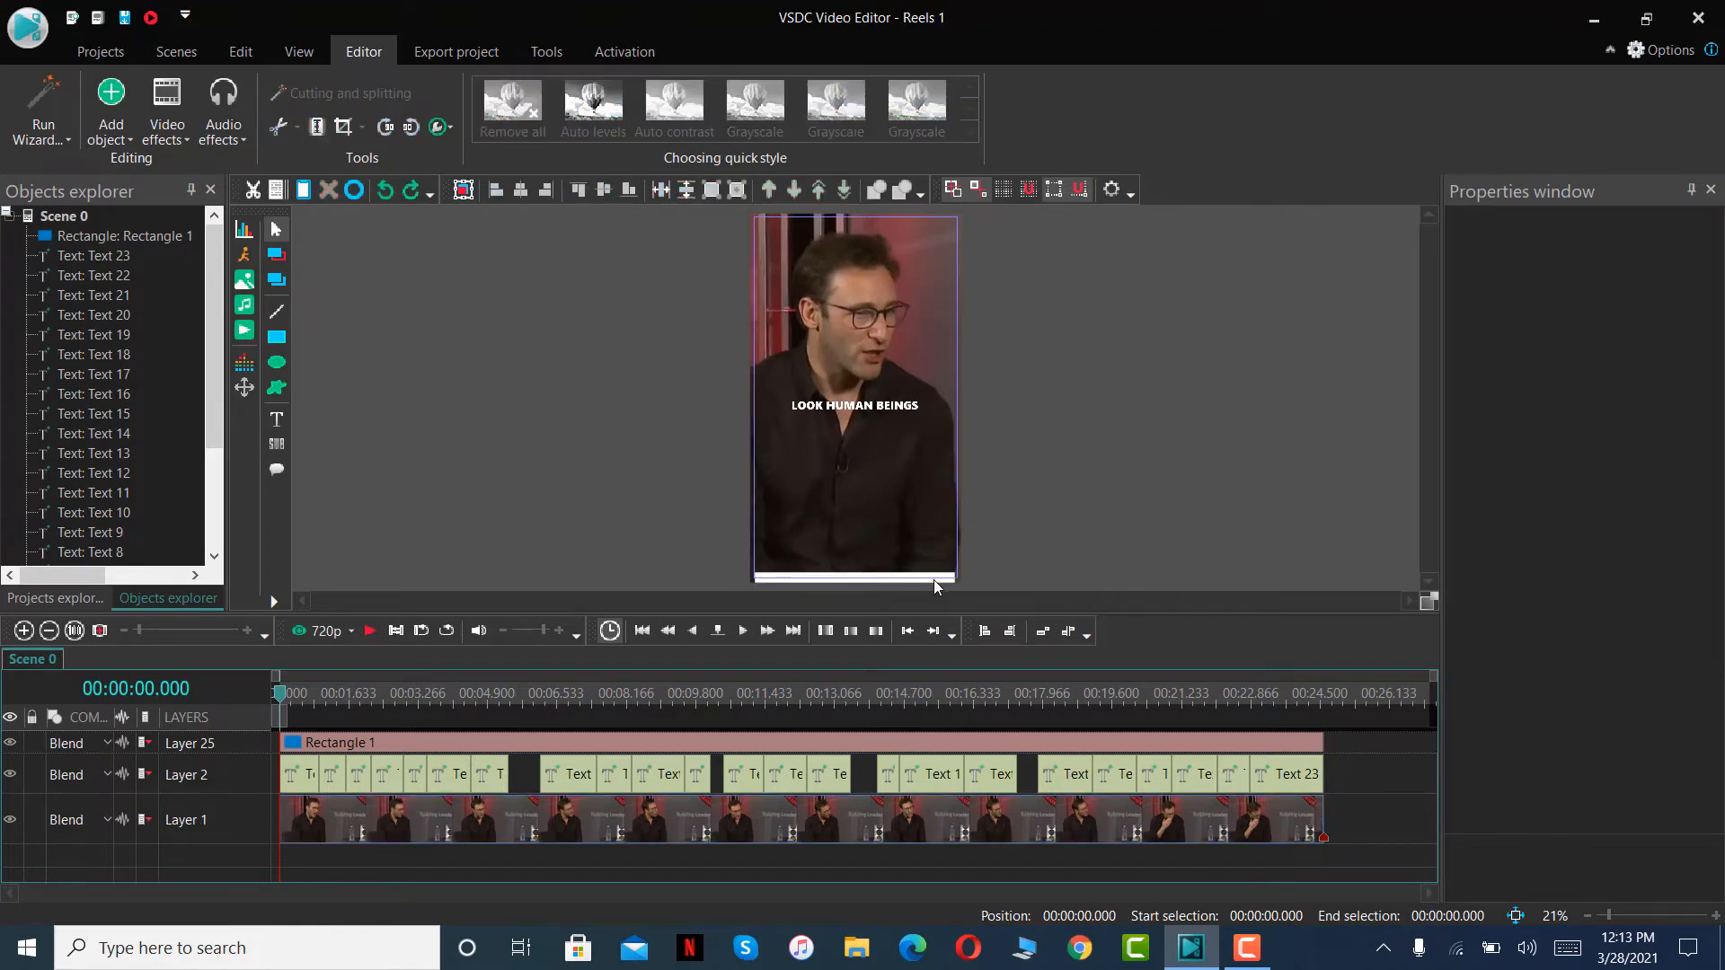
- Set the bar's fill to the standard light green (146; 208; 80)
{"action": "left_click", "coordinate": [934, 579]}
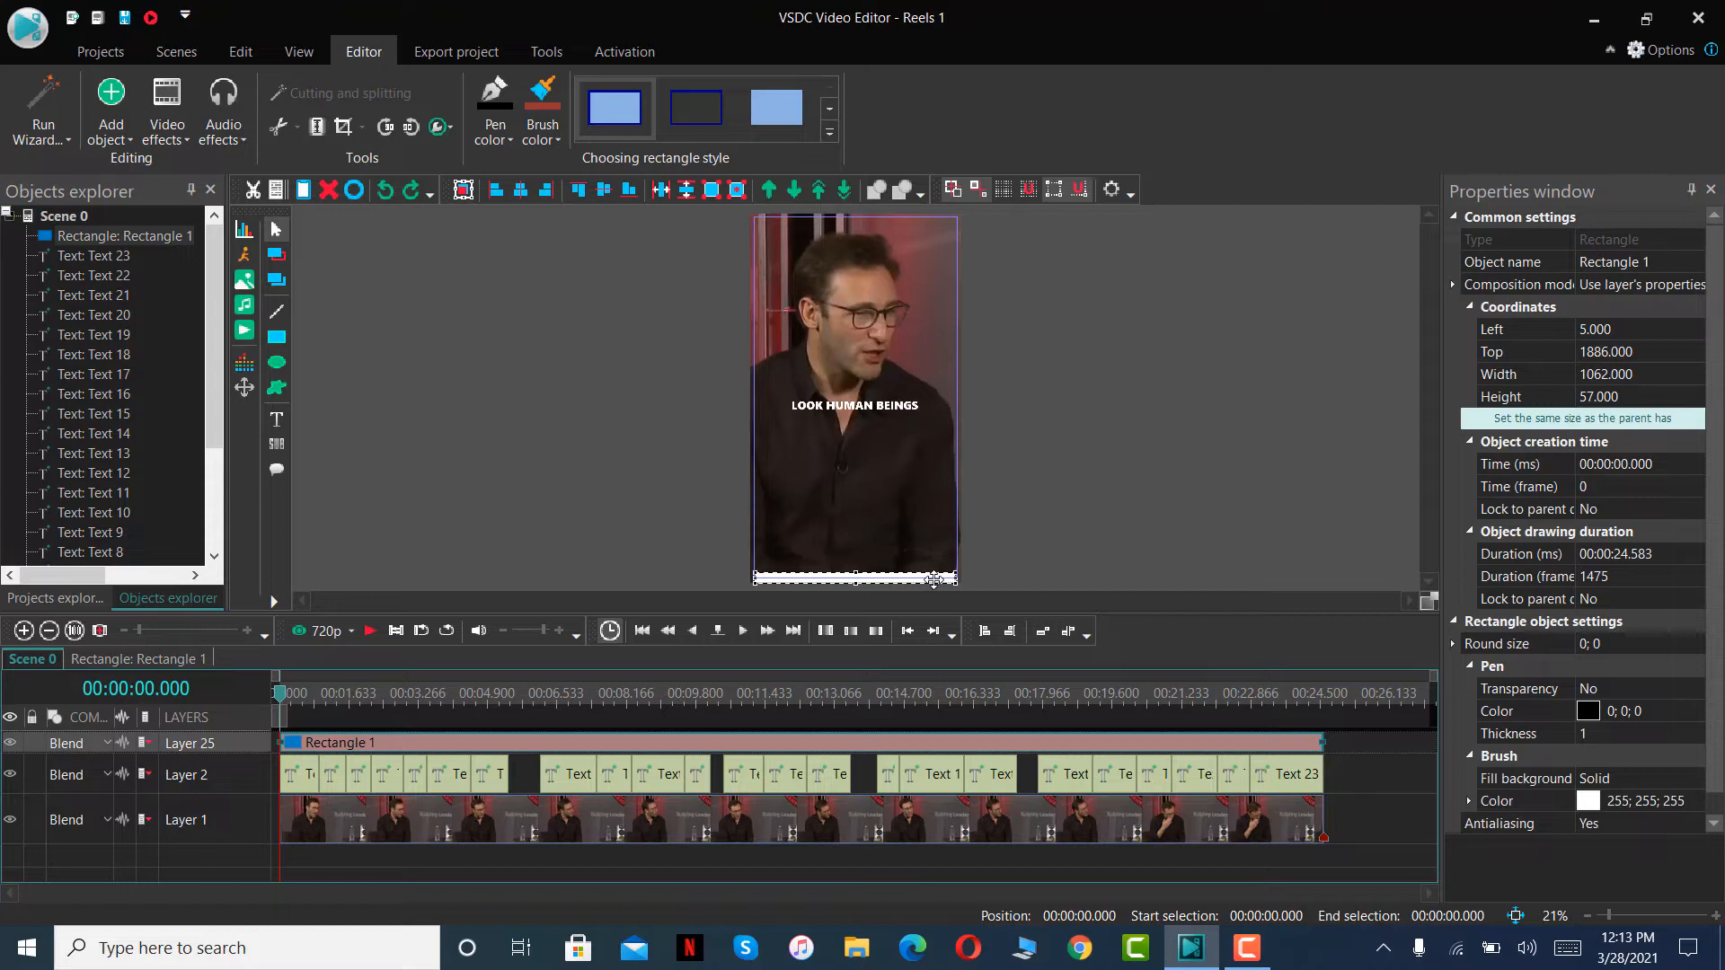
{"action": "left_click", "coordinate": [543, 132]}
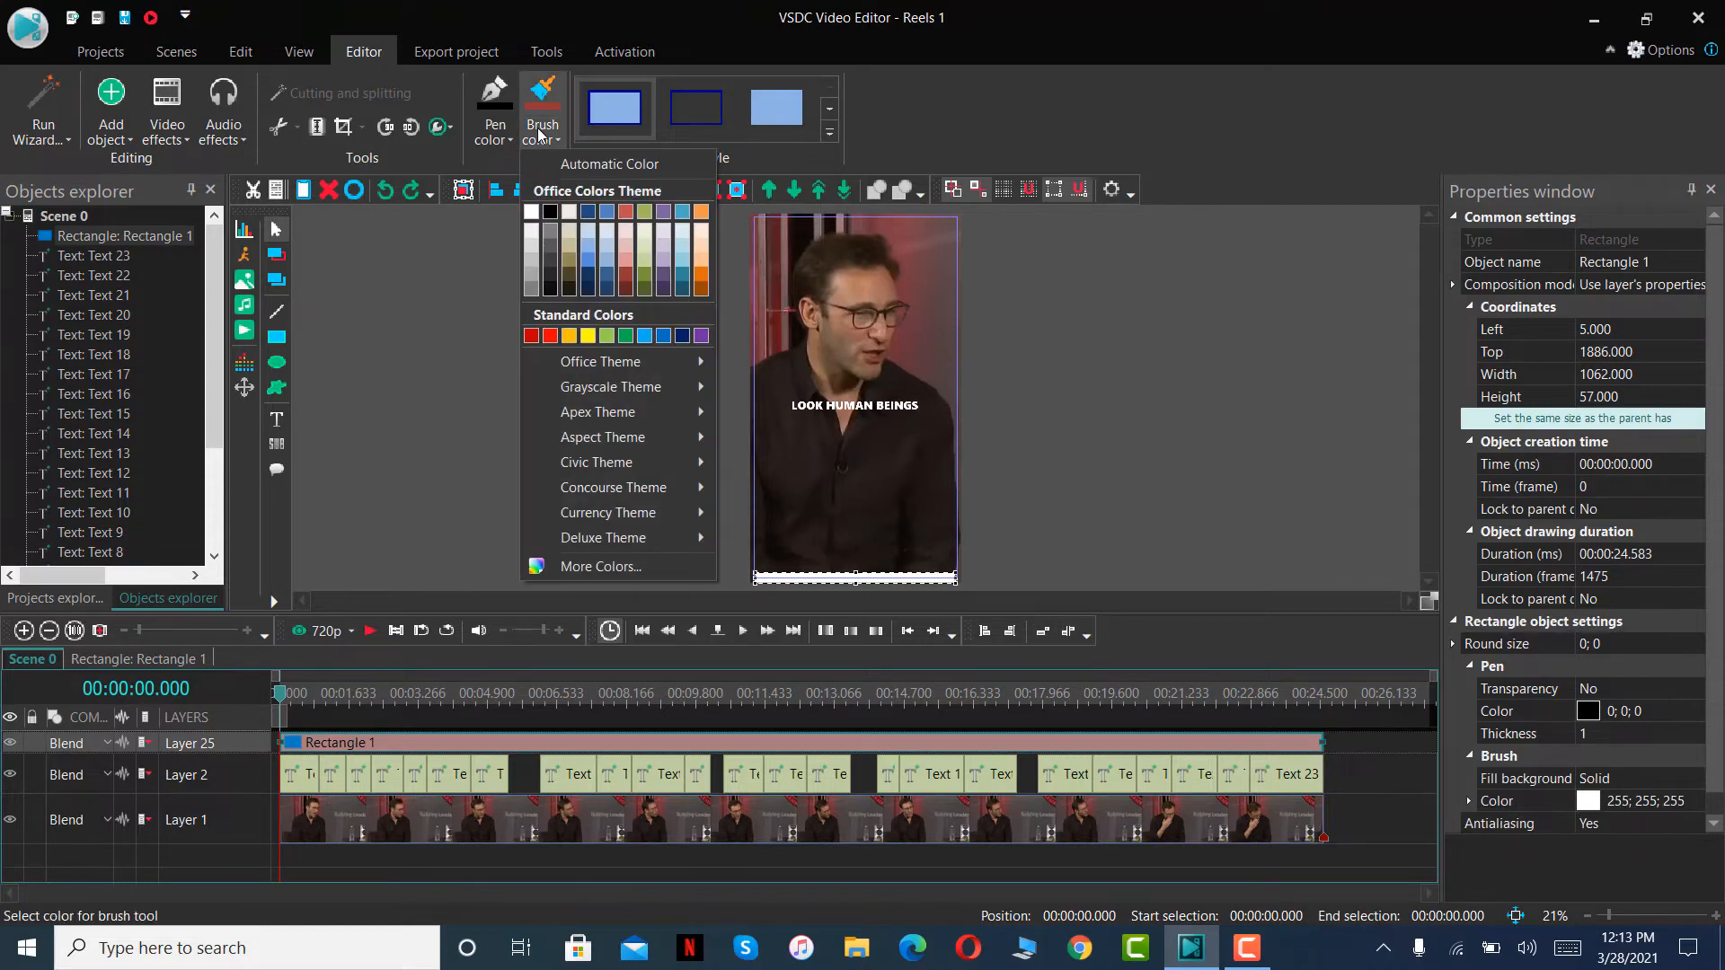
{"action": "left_click", "coordinate": [606, 336]}
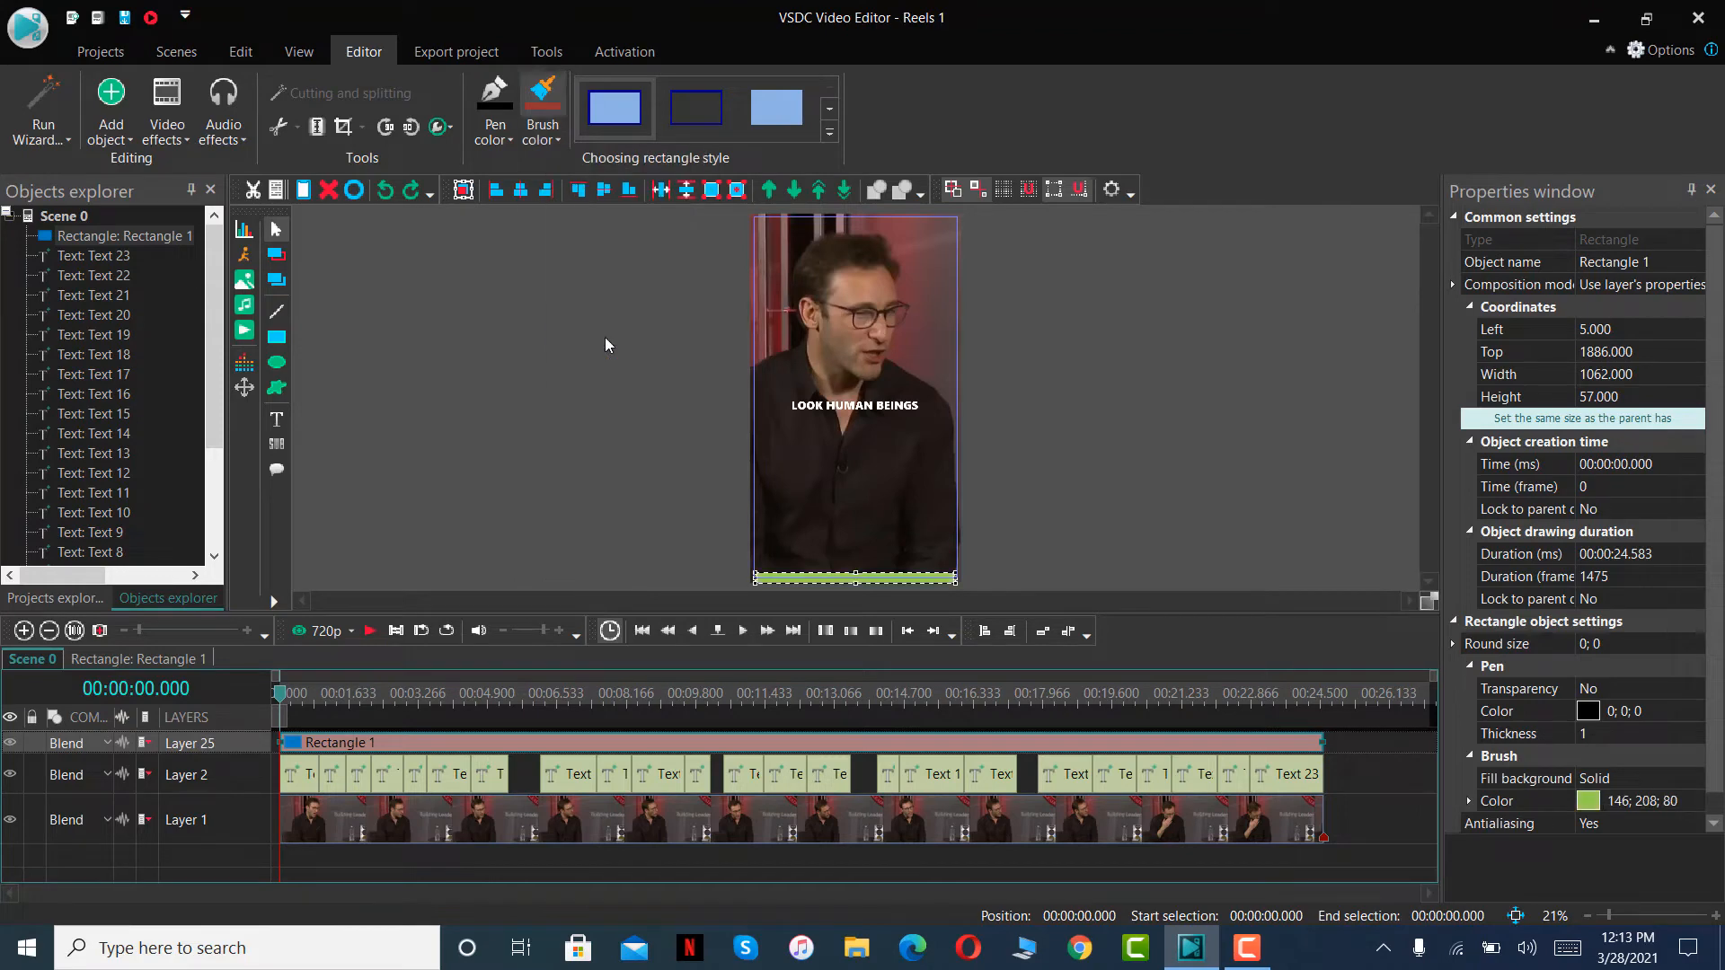
{"action": "left_click", "coordinate": [1061, 532]}
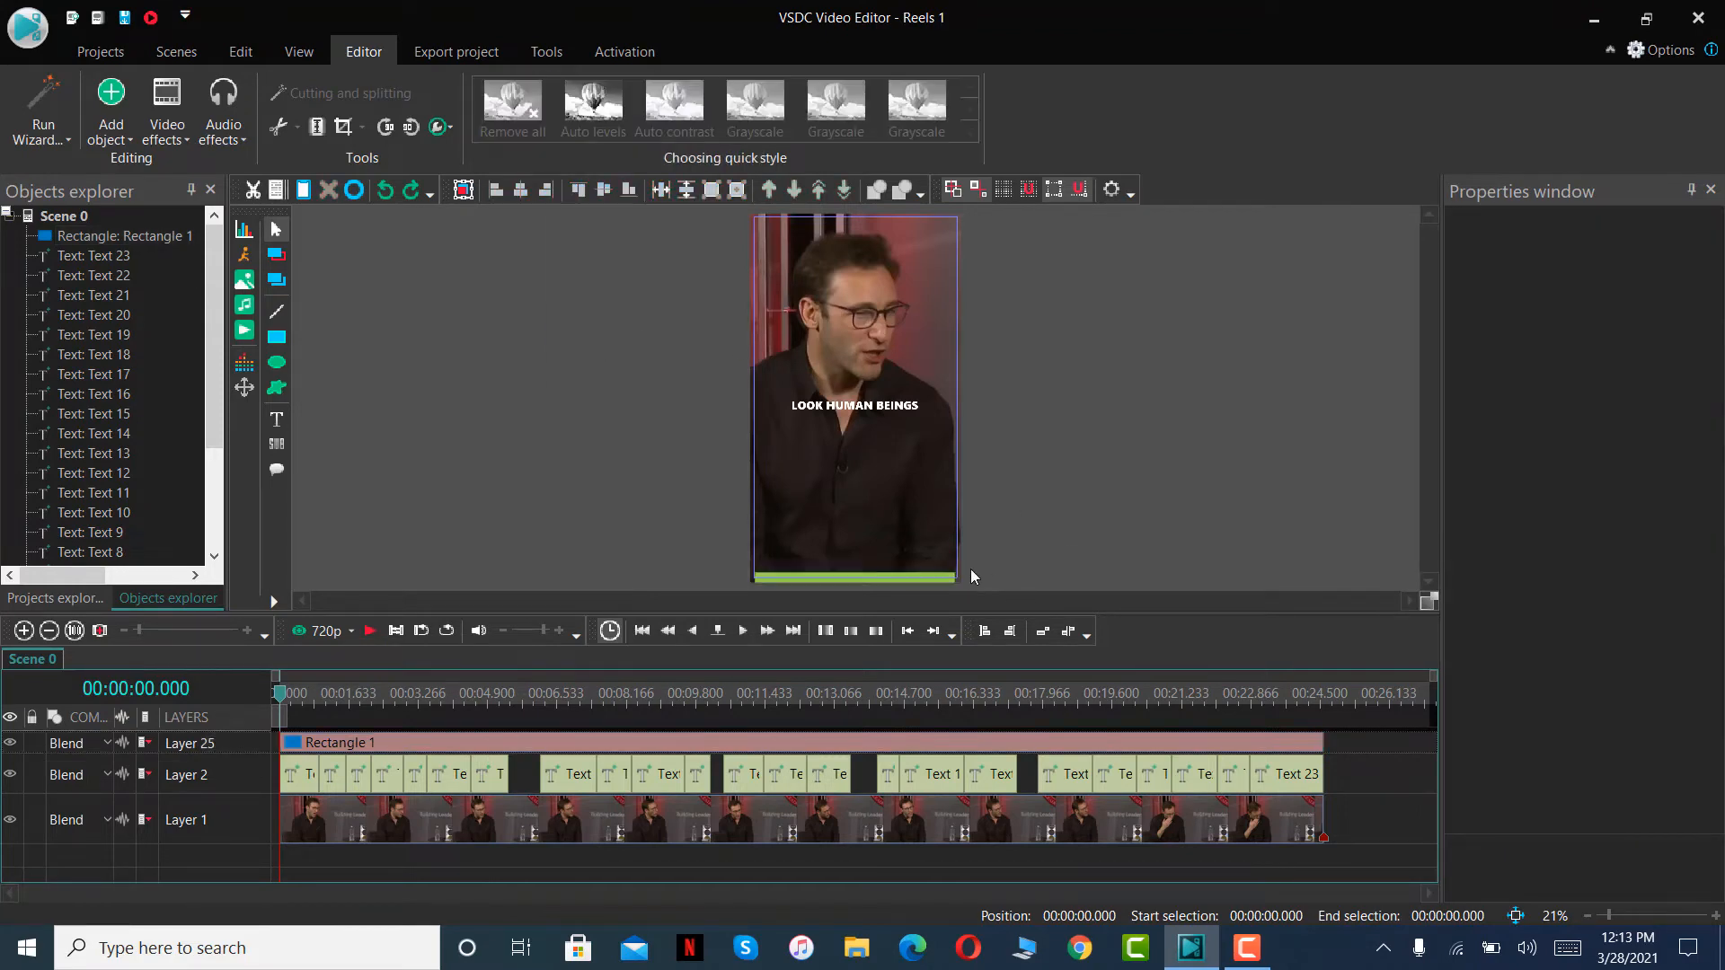
- Stretch both ends of the green bar to span the full frame, 1080 px wide from left coordinate 0
{"action": "left_click", "coordinate": [944, 578]}
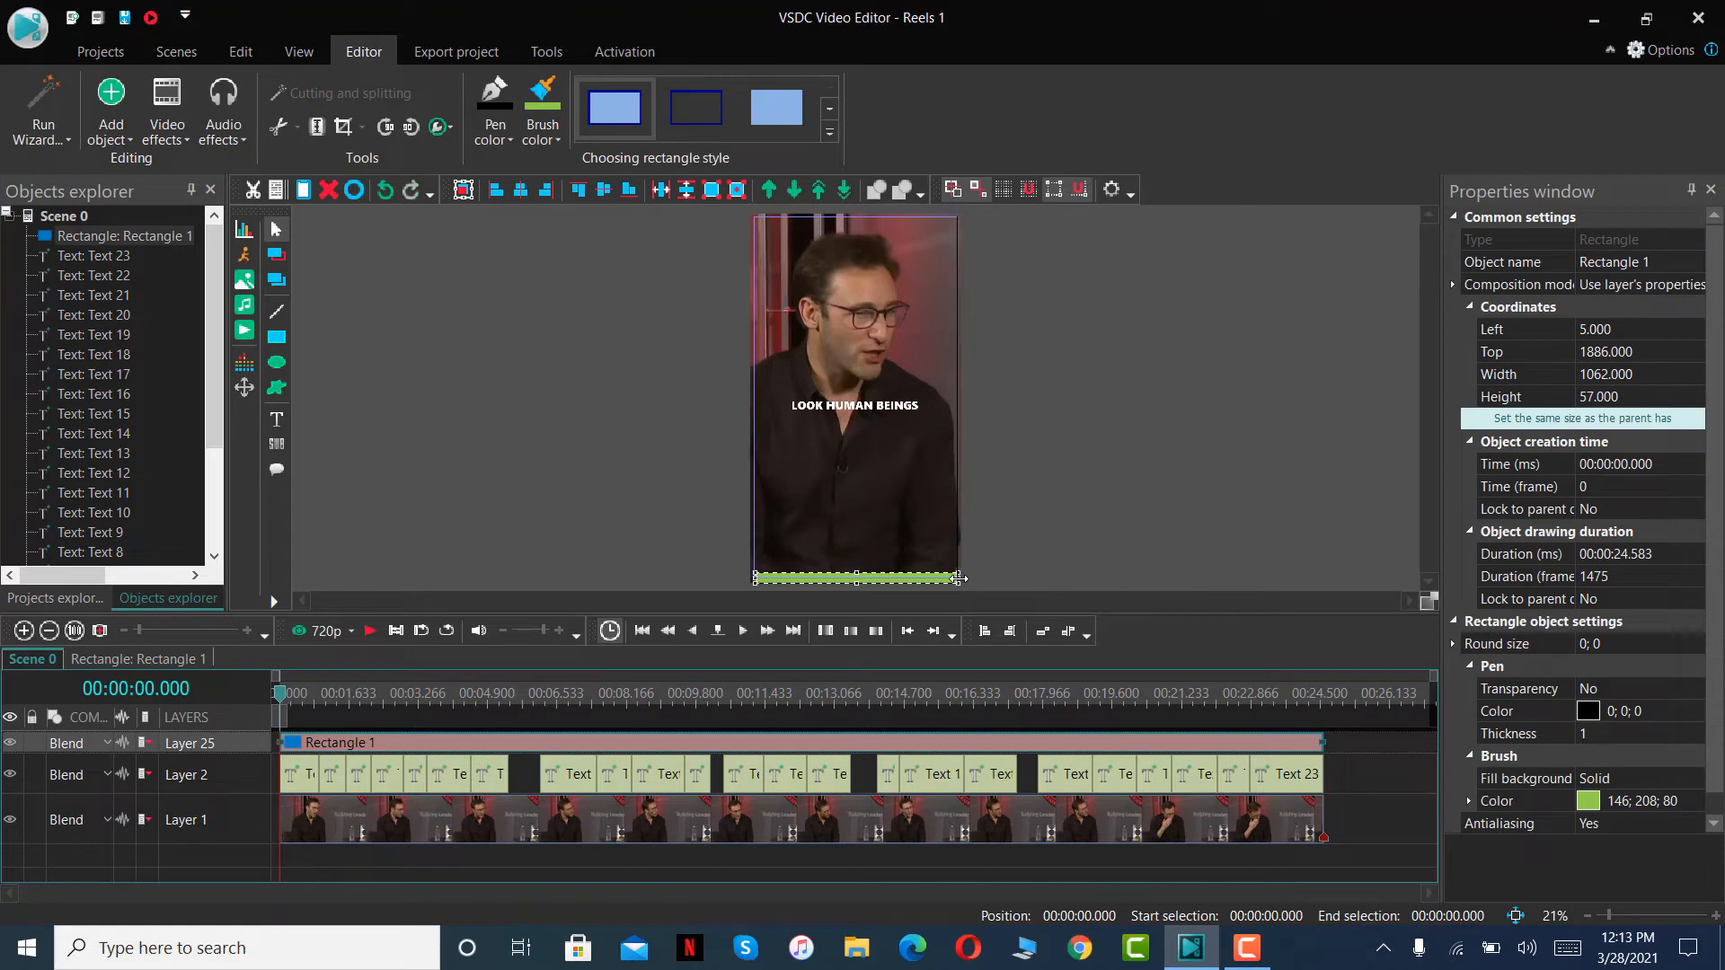
{"action": "left_click", "coordinate": [1082, 508]}
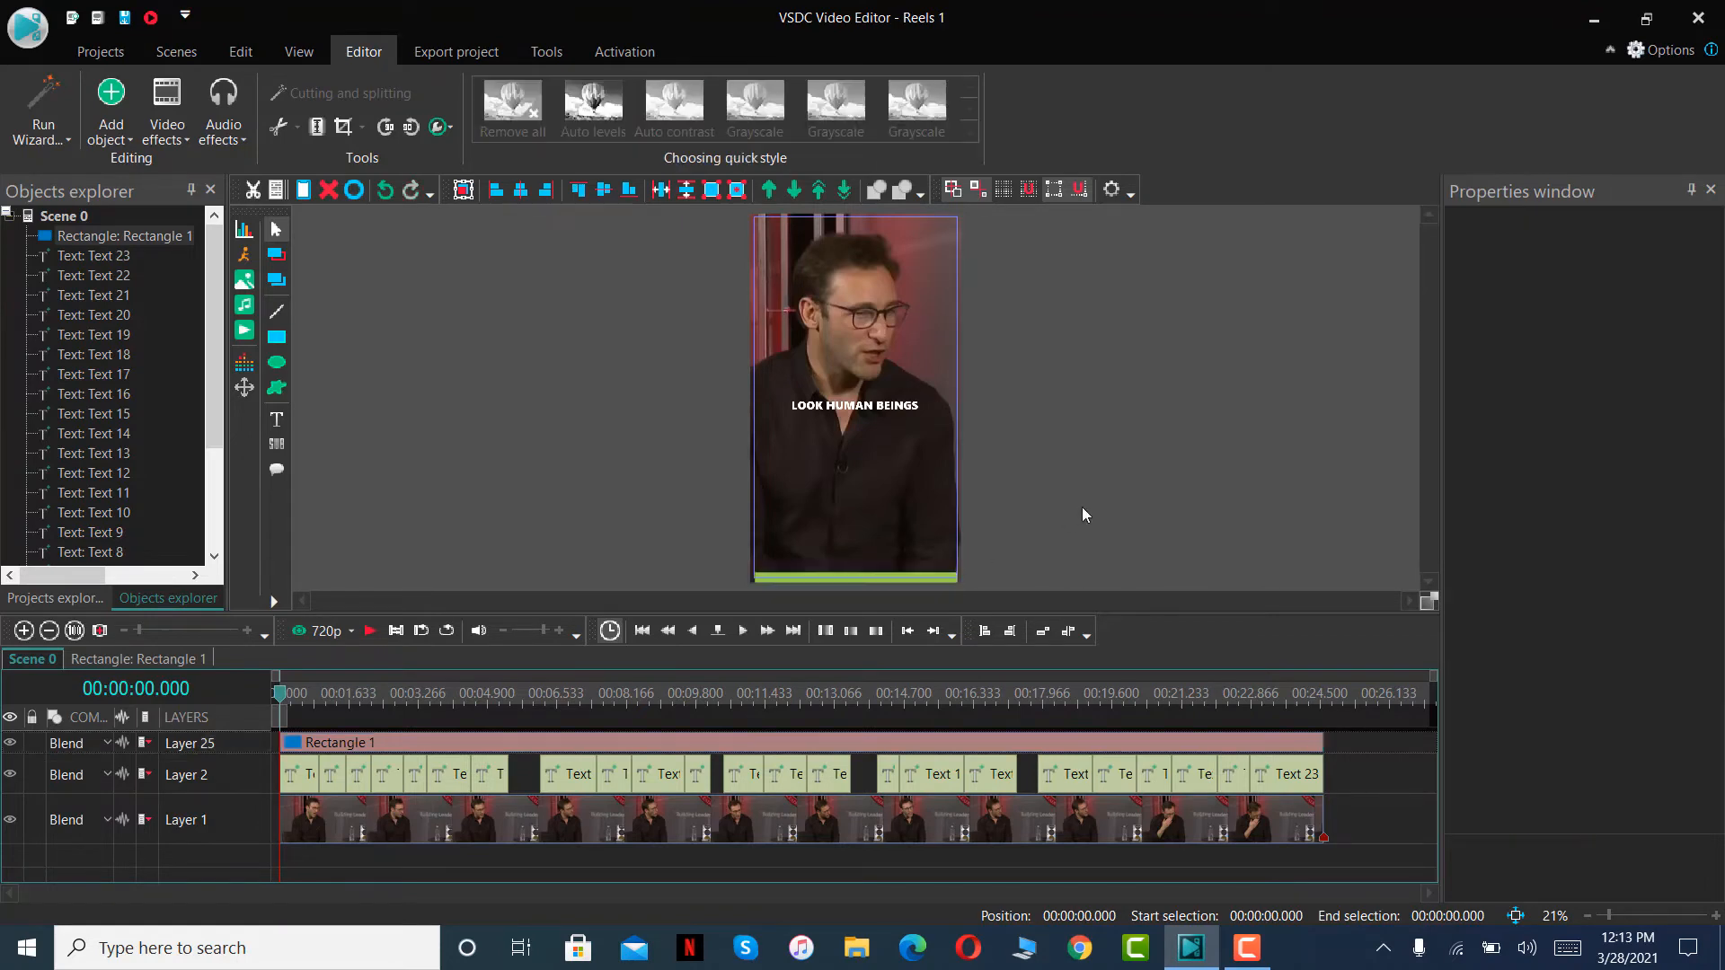
{"action": "left_click", "coordinate": [760, 578]}
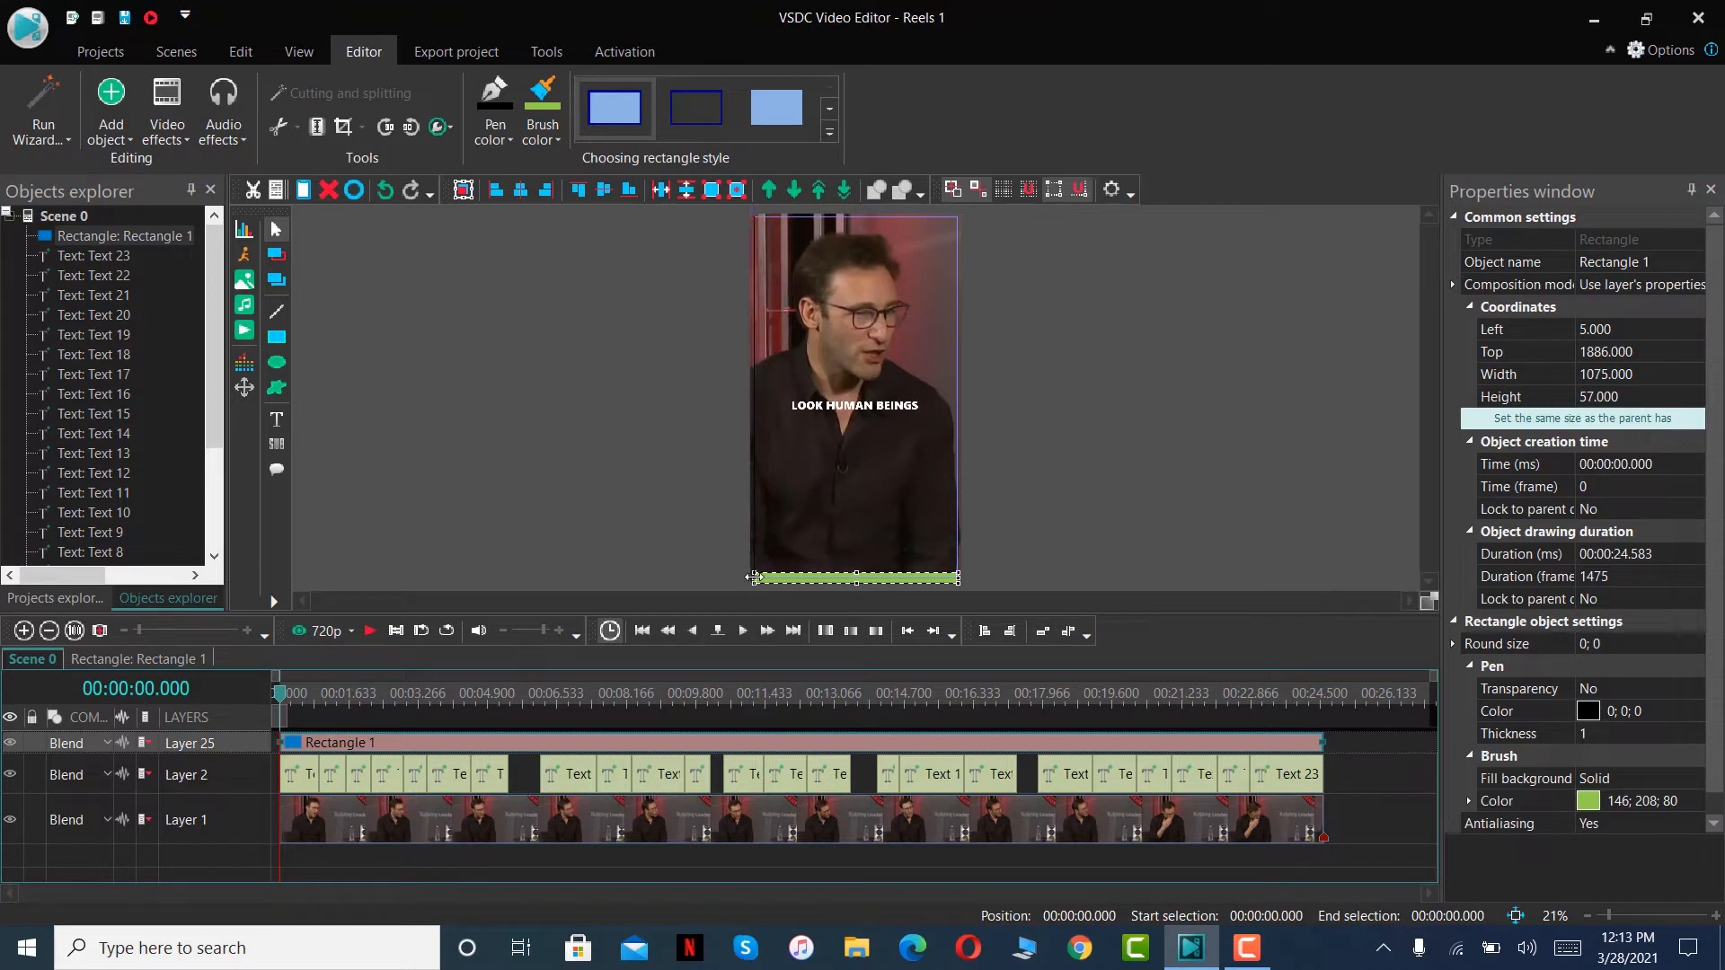
{"action": "left_click", "coordinate": [1112, 478]}
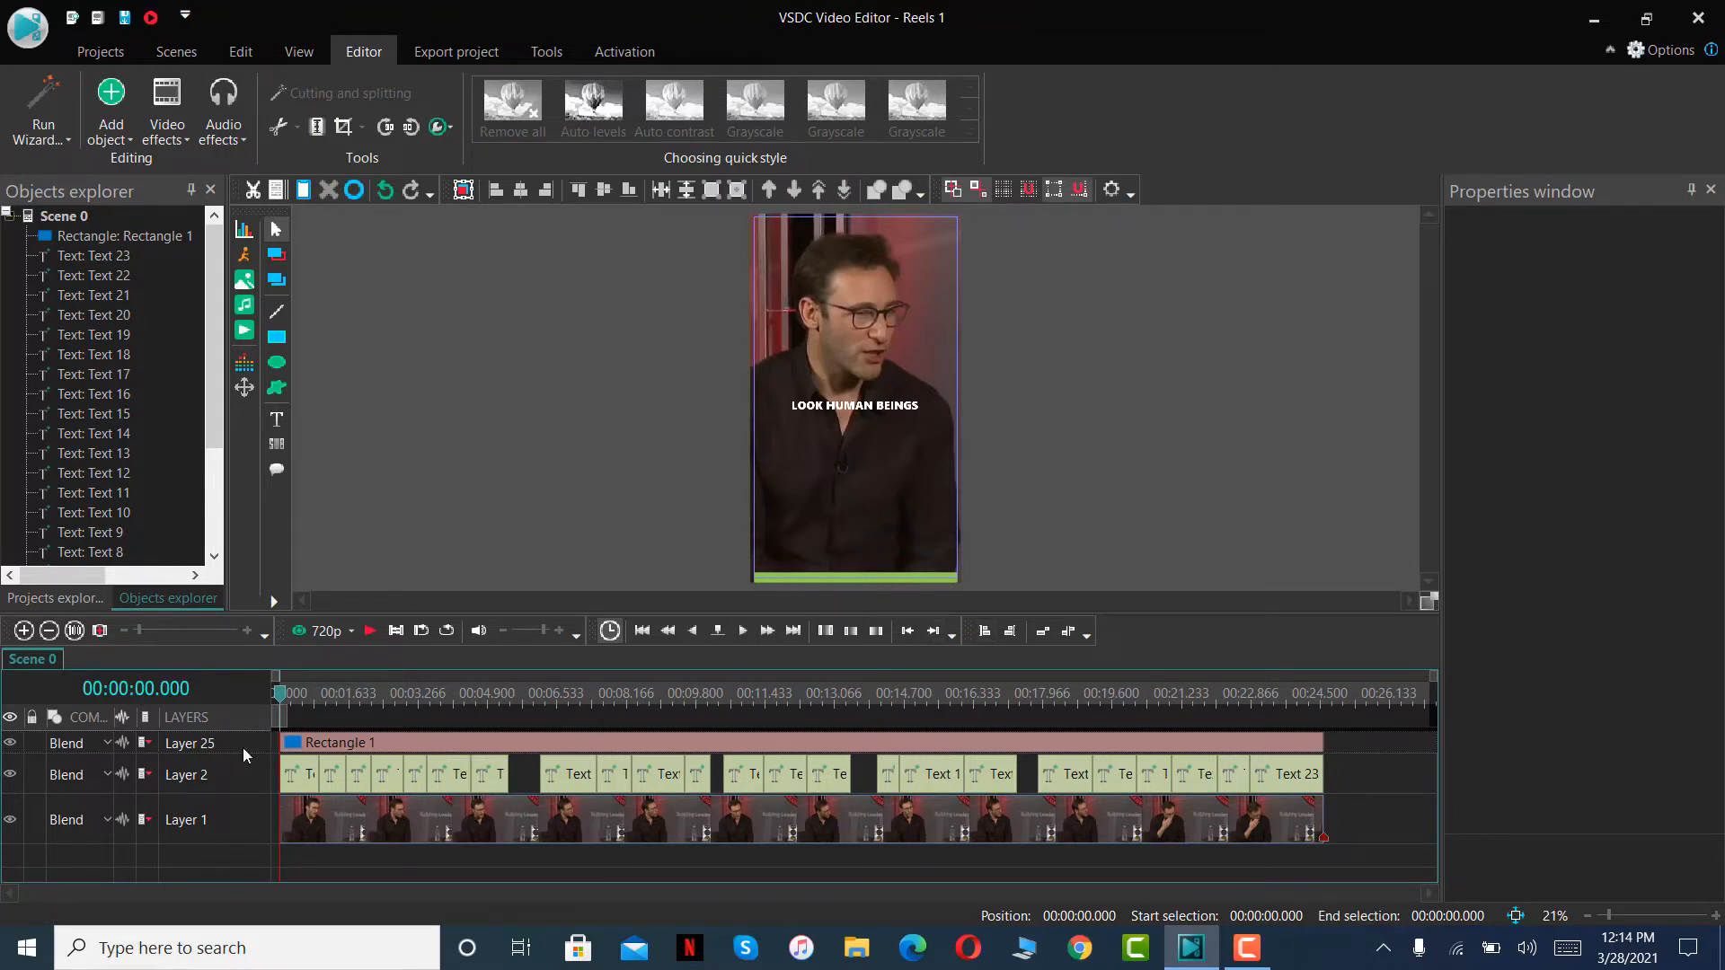
- Add a movement to the green bar, continuing the trajectory to the object's end, with the end point placed beyond the frame's left edge
{"action": "left_click", "coordinate": [372, 746]}
{"action": "double_click", "coordinate": [374, 751]}
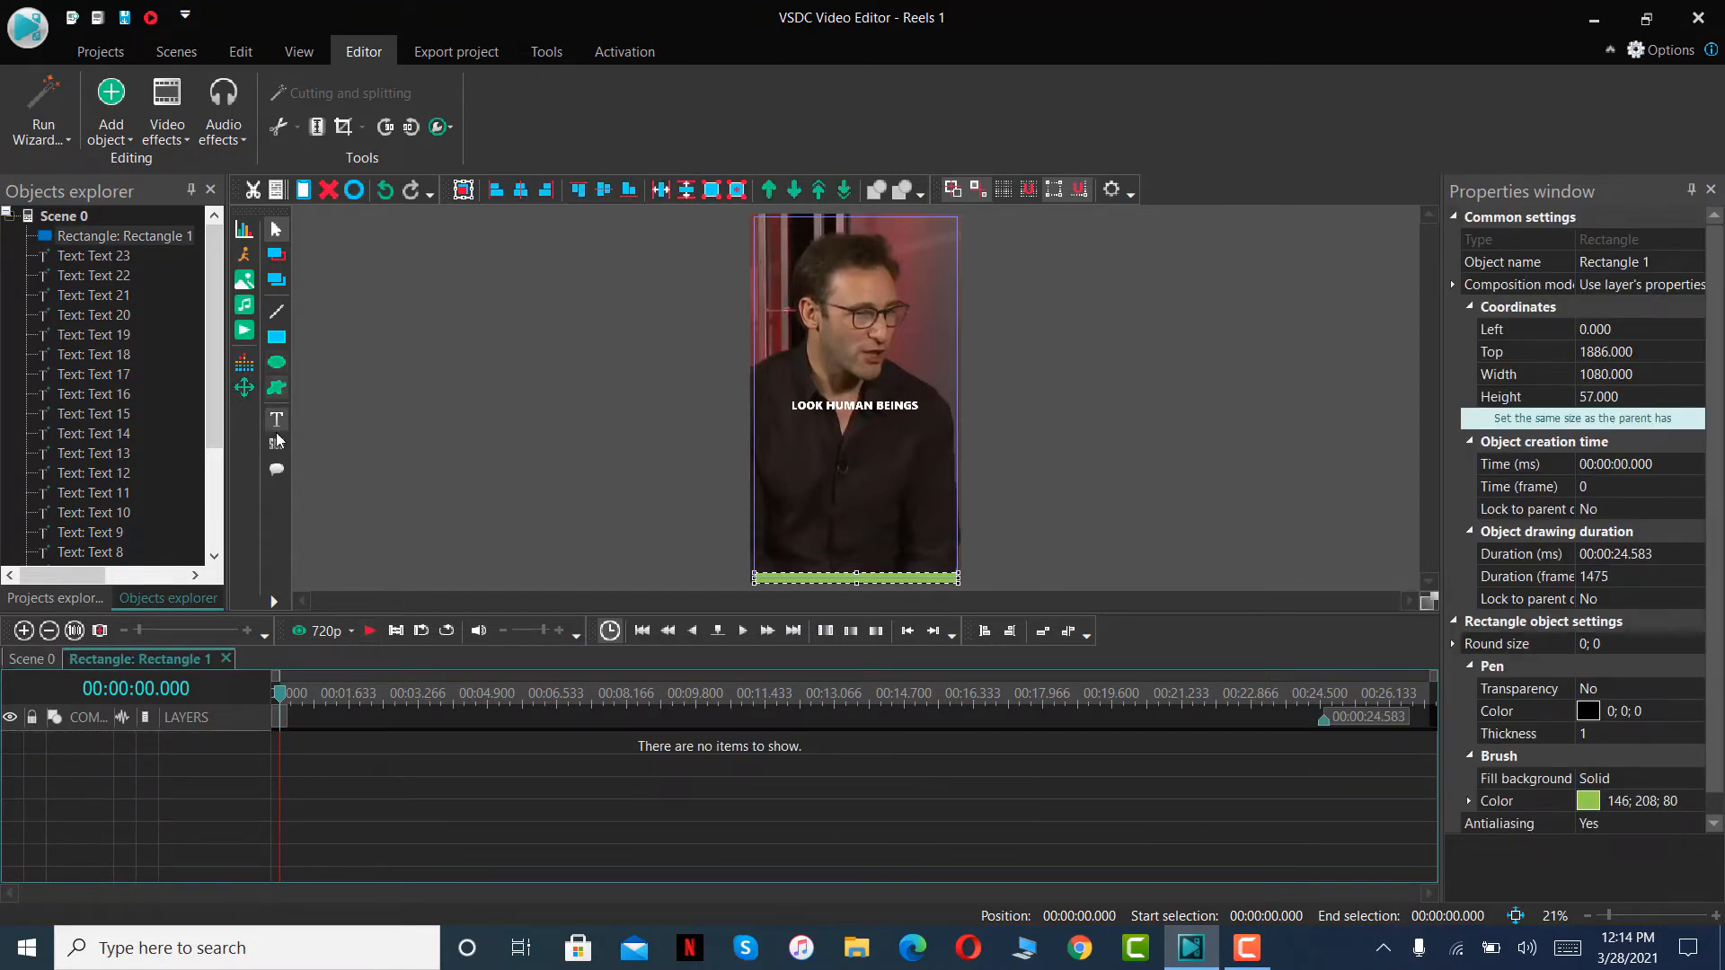
{"action": "left_click", "coordinate": [245, 388]}
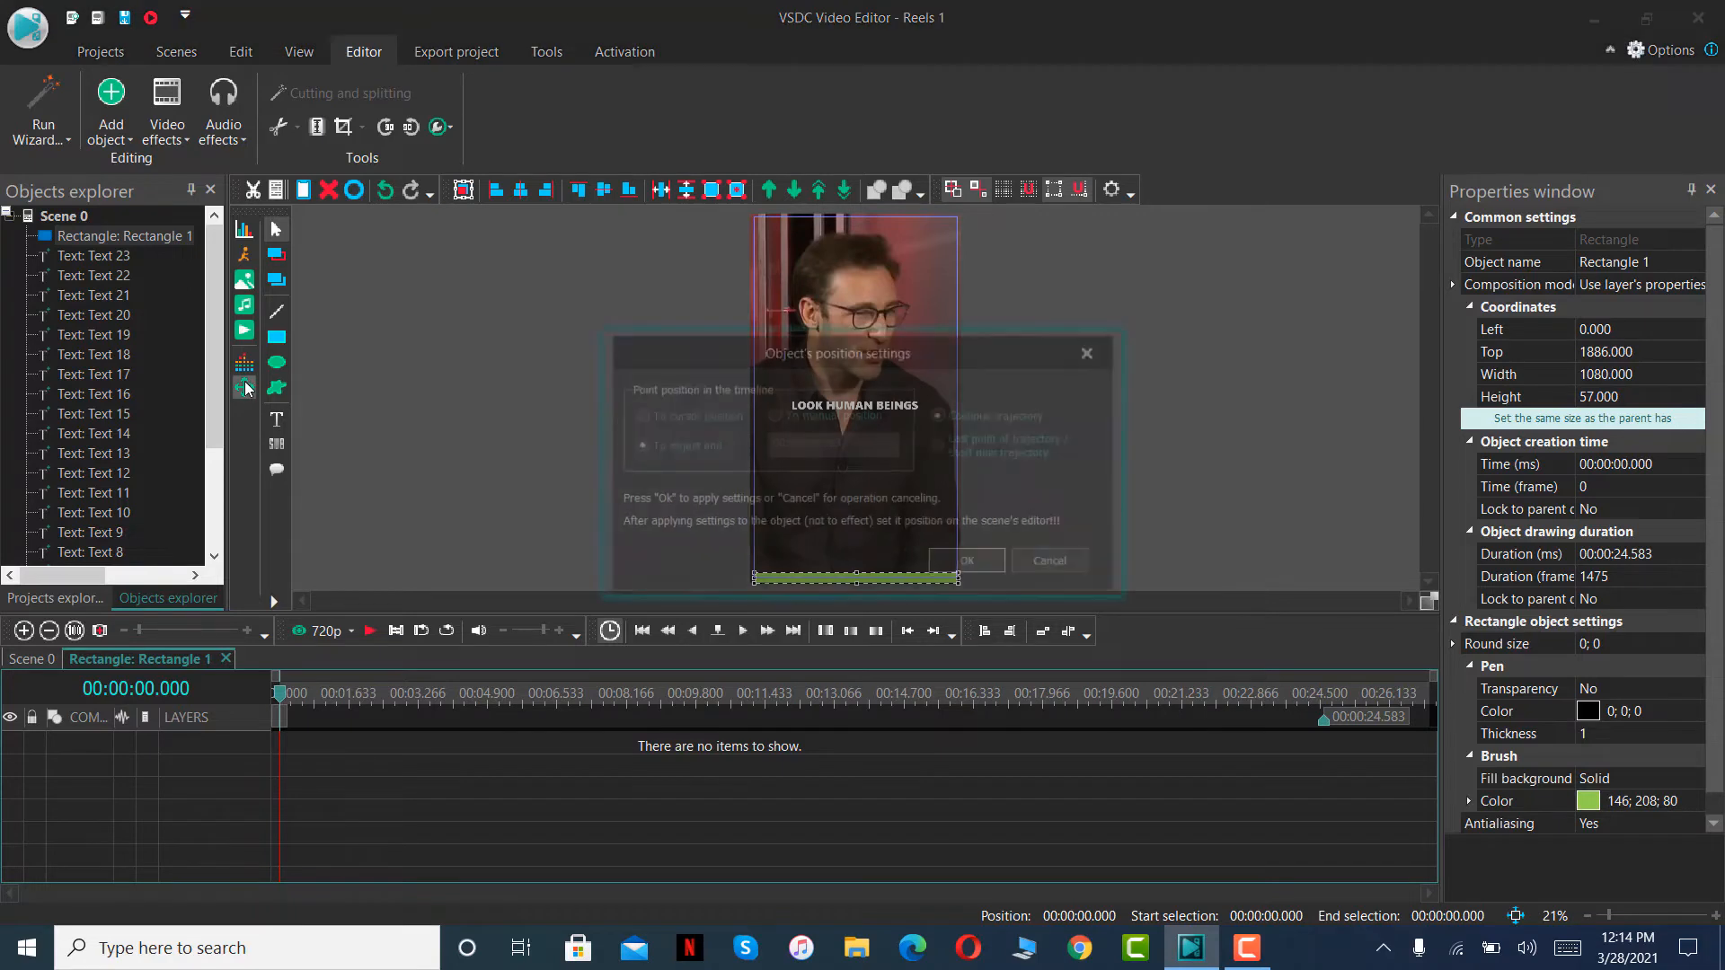
{"action": "left_click", "coordinate": [961, 568]}
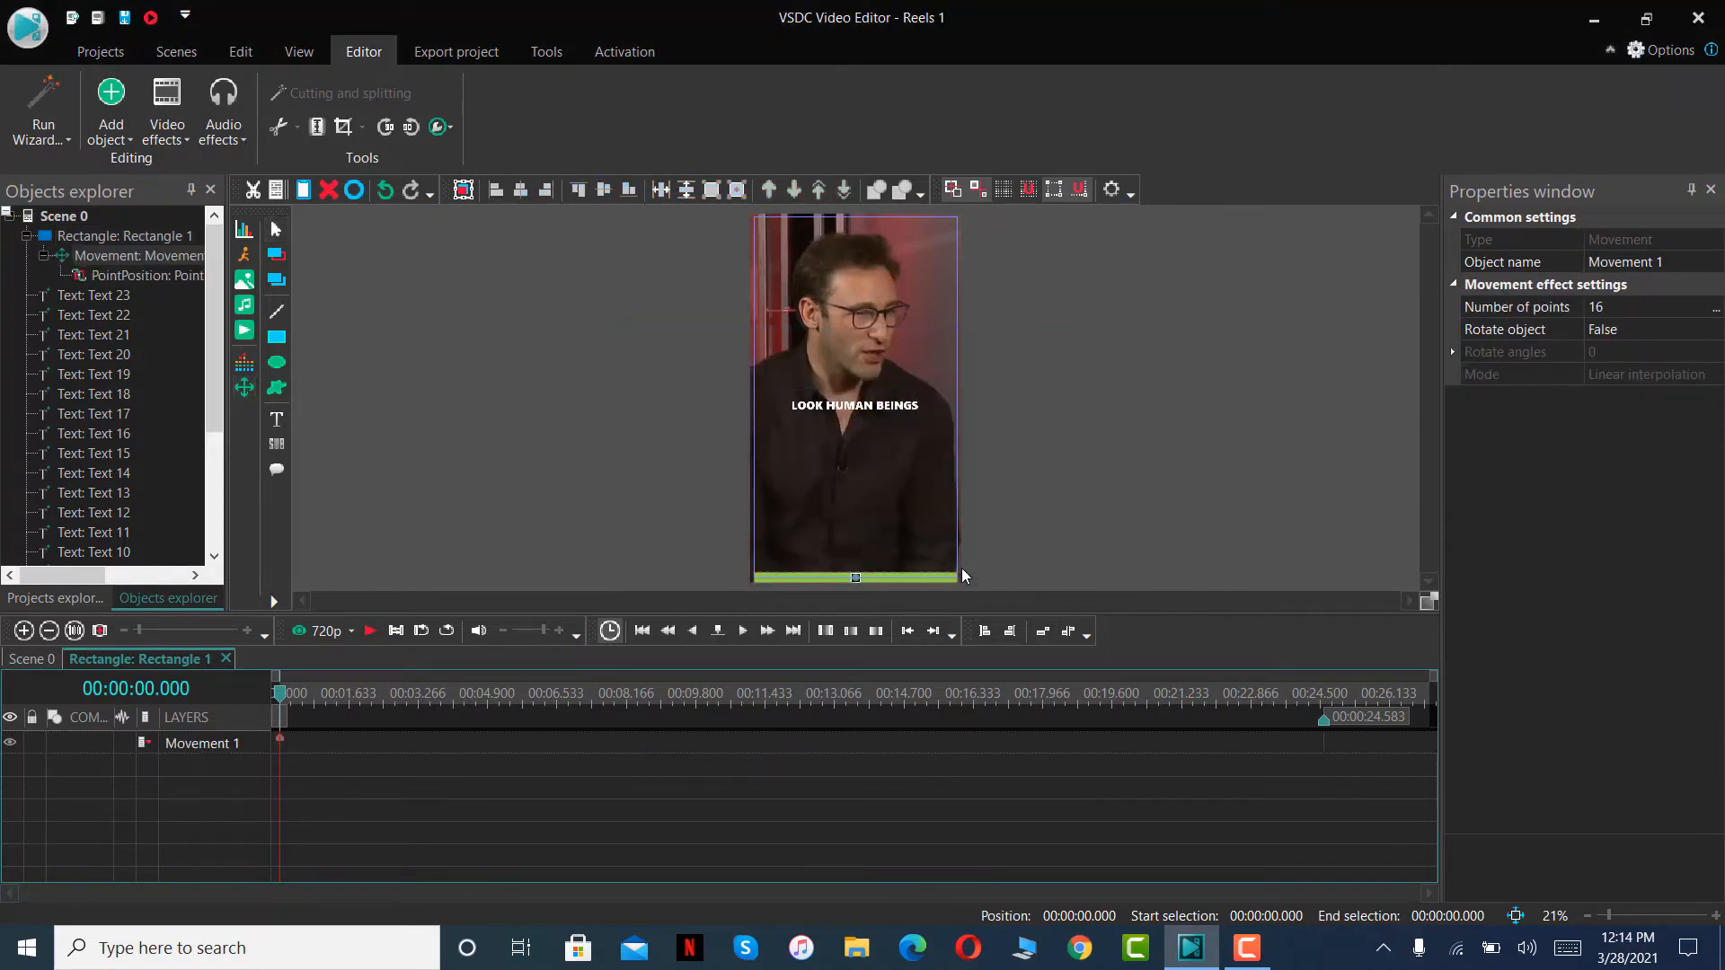
{"action": "left_click", "coordinate": [722, 576]}
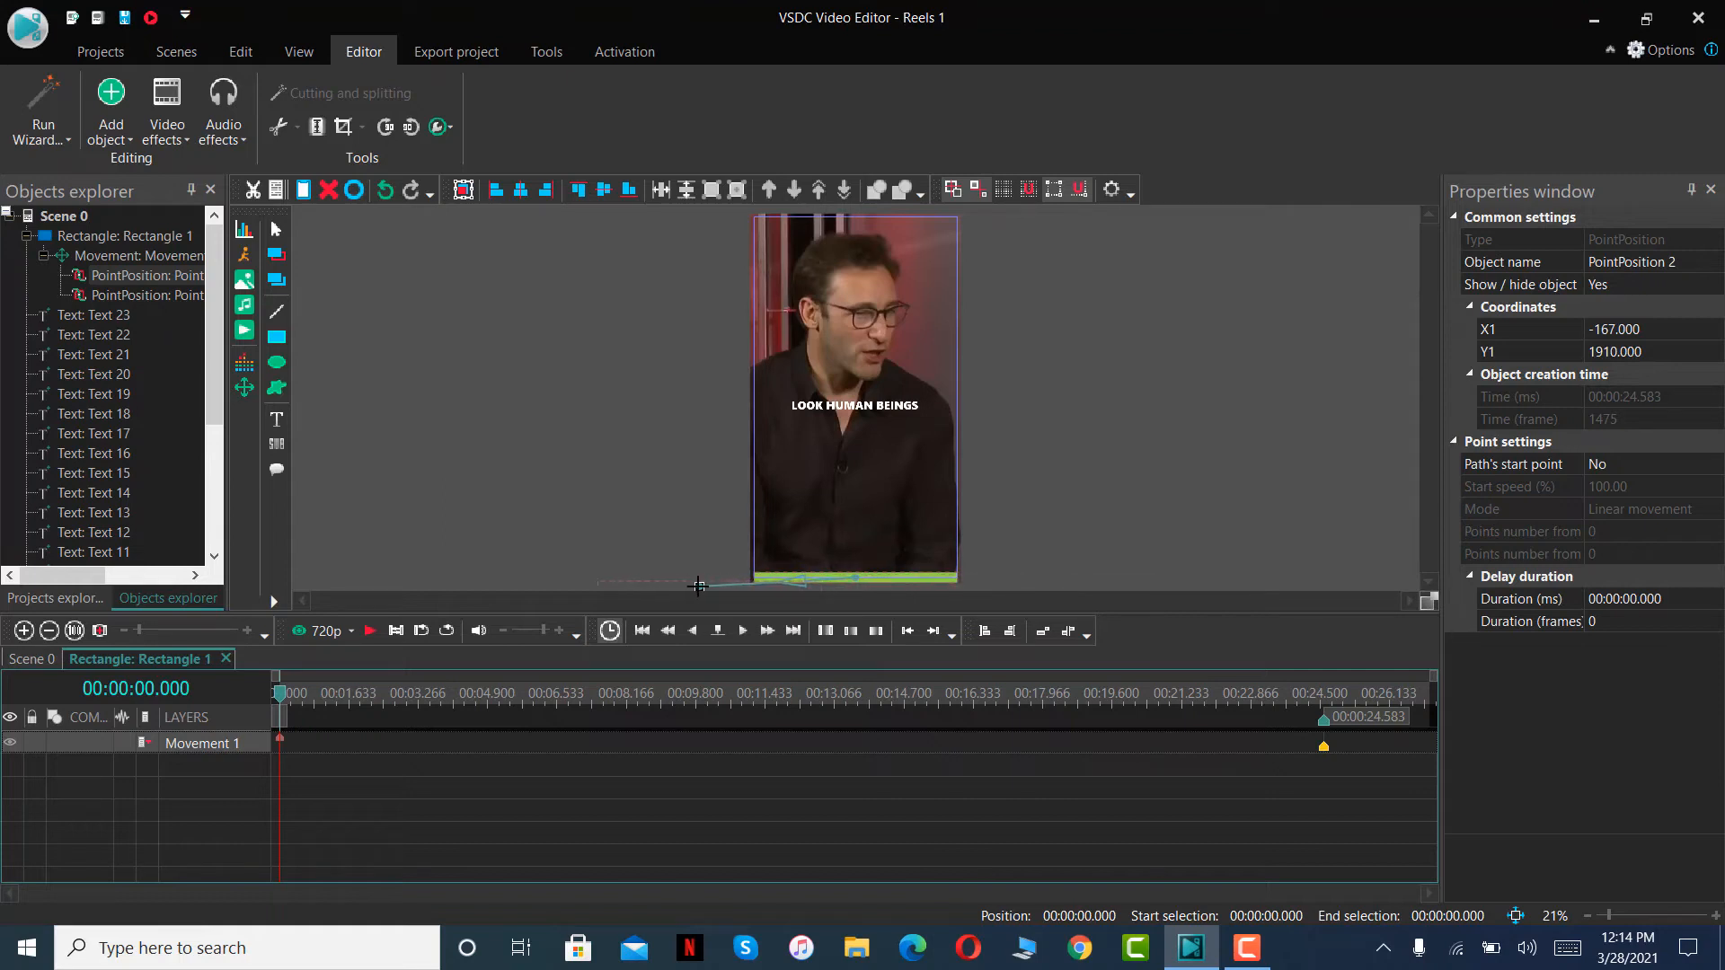
{"action": "left_click", "coordinate": [690, 584]}
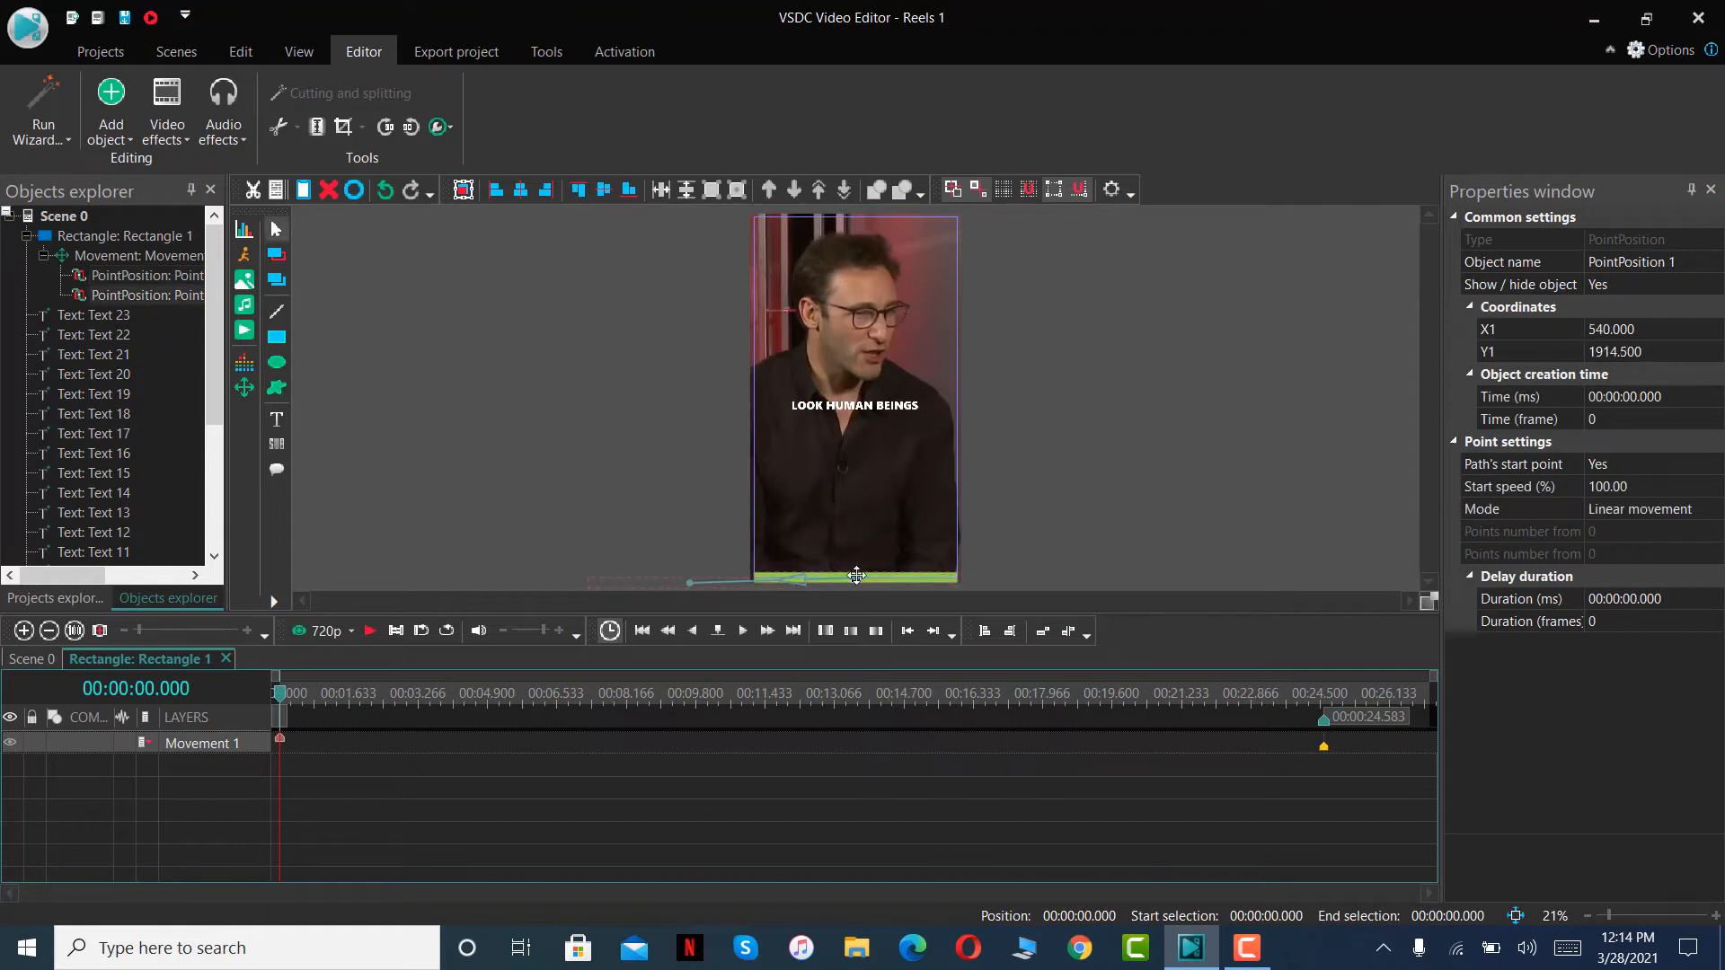
- Move the path's start point outside the frame to about X -519, Y 1929 and its end point to the frame's bottom centre, and preview the motion
{"action": "left_click_drag", "start_coordinate": [855, 576], "coordinate": [655, 580]}
{"action": "left_click", "coordinate": [755, 581]}
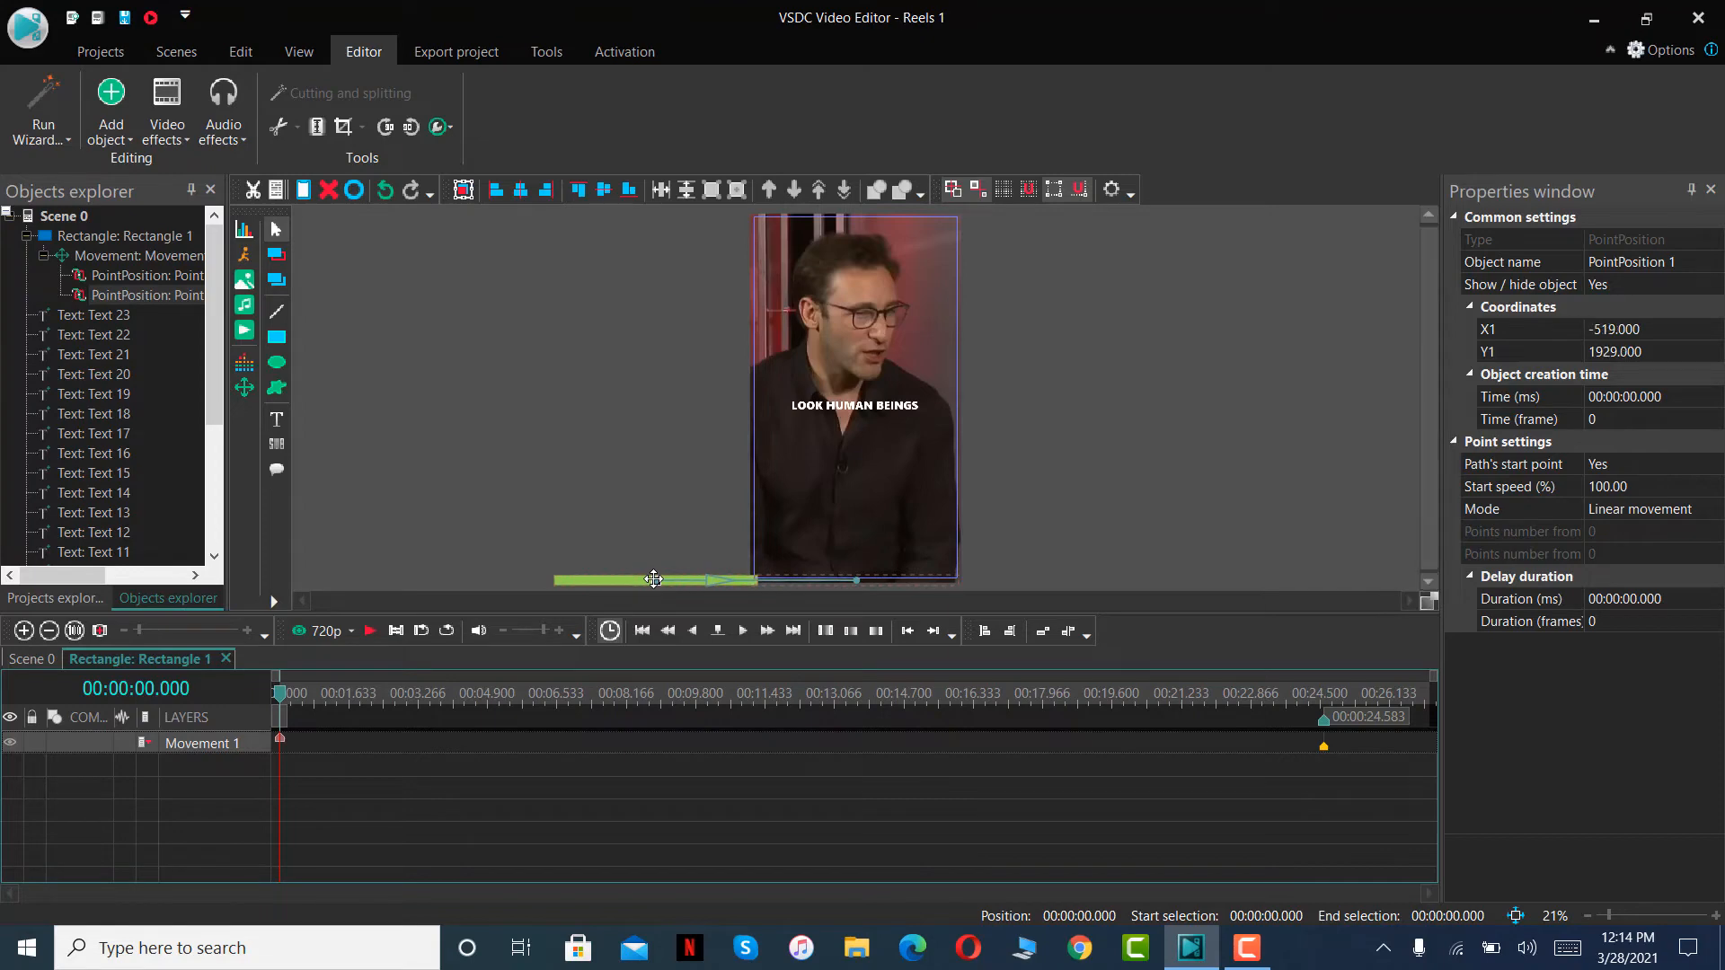
{"action": "left_click", "coordinate": [362, 637]}
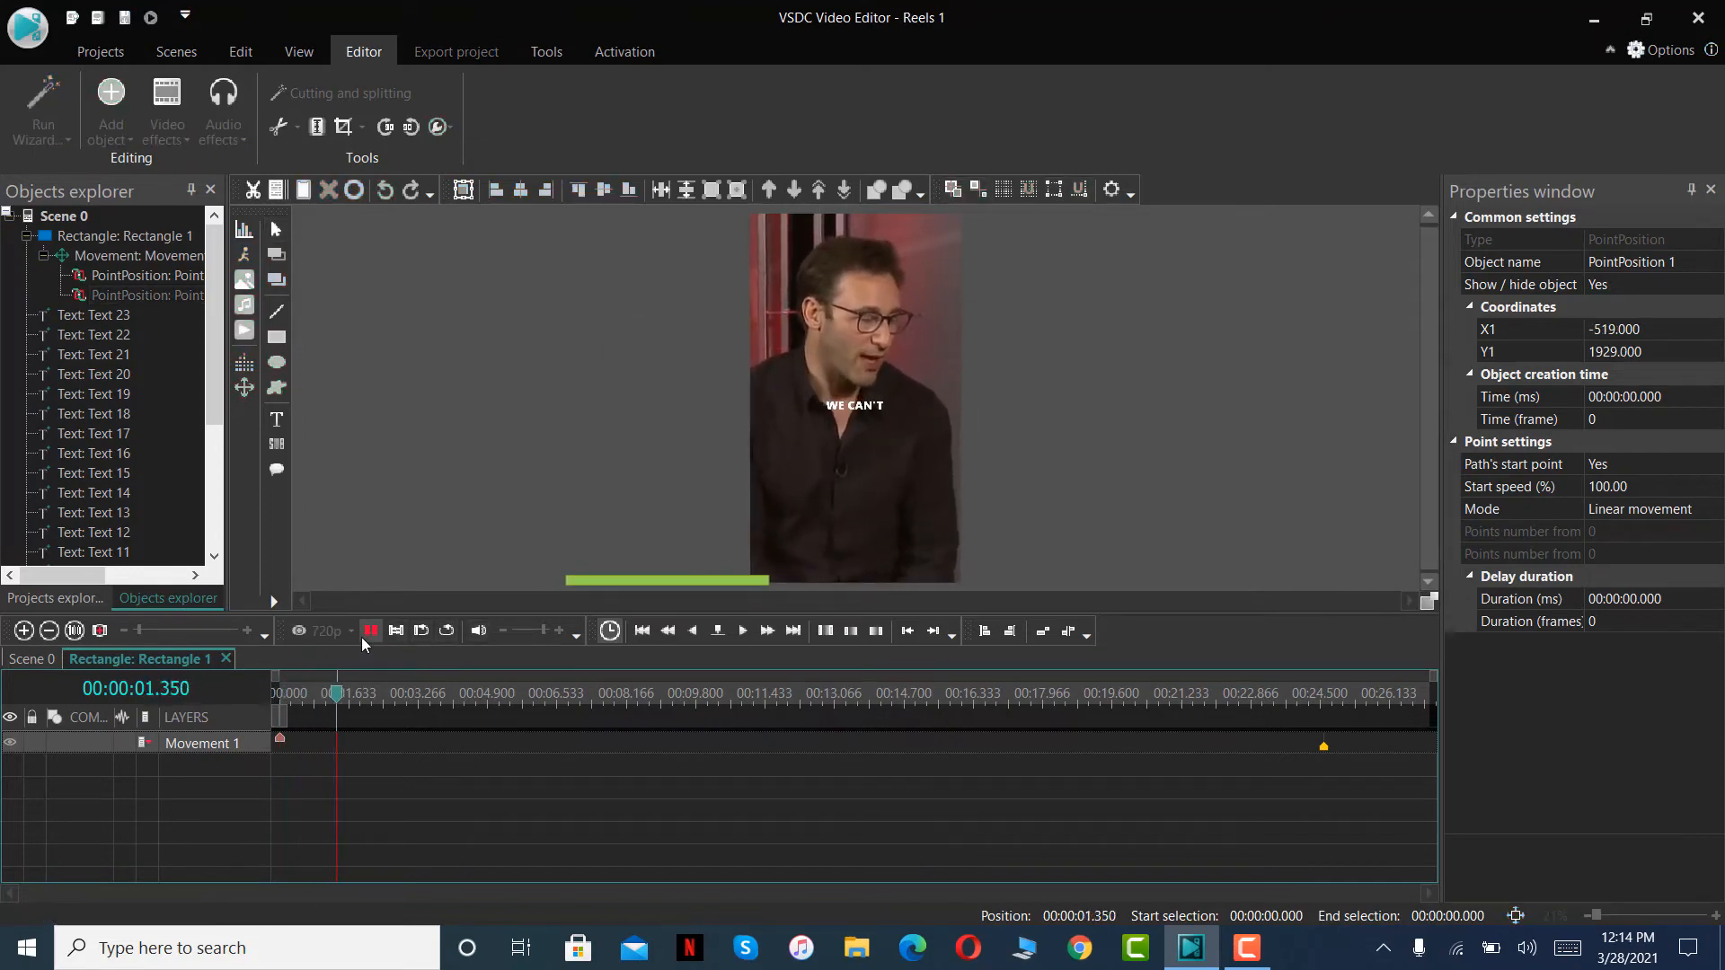
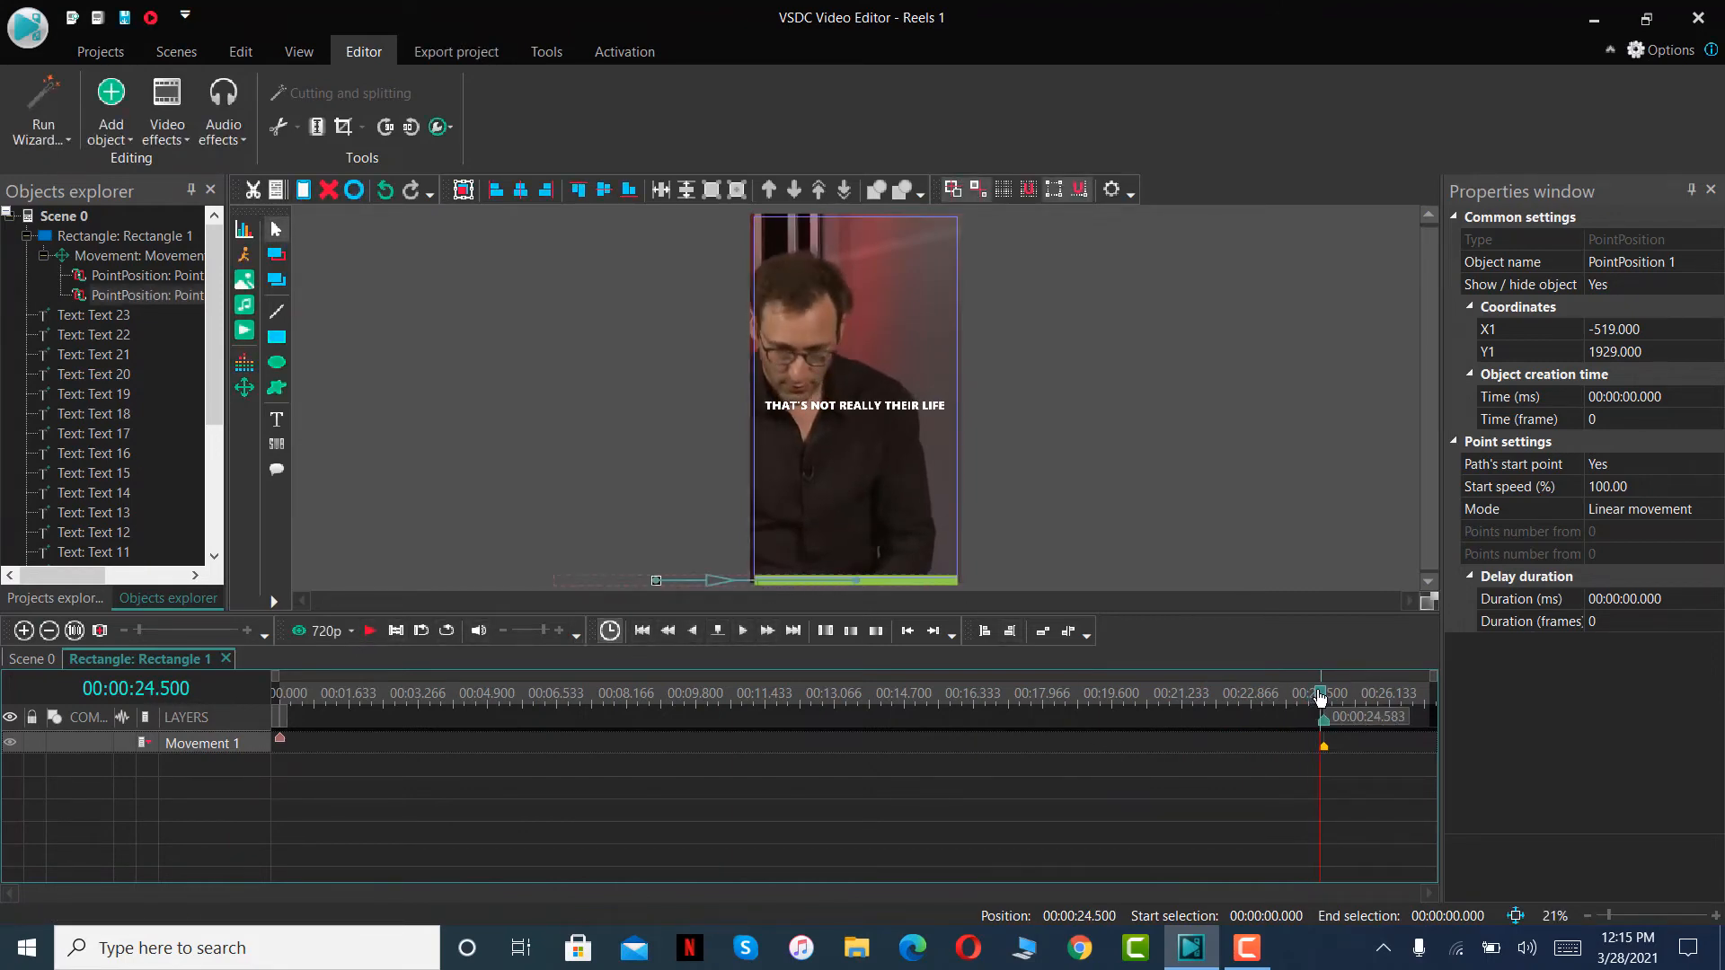
- Try adding the logo image 2 (23) inside the green bar's own timeline, from the cursor position on a new layer, and delete it
{"action": "left_click_drag", "start_coordinate": [1319, 697], "coordinate": [279, 697]}
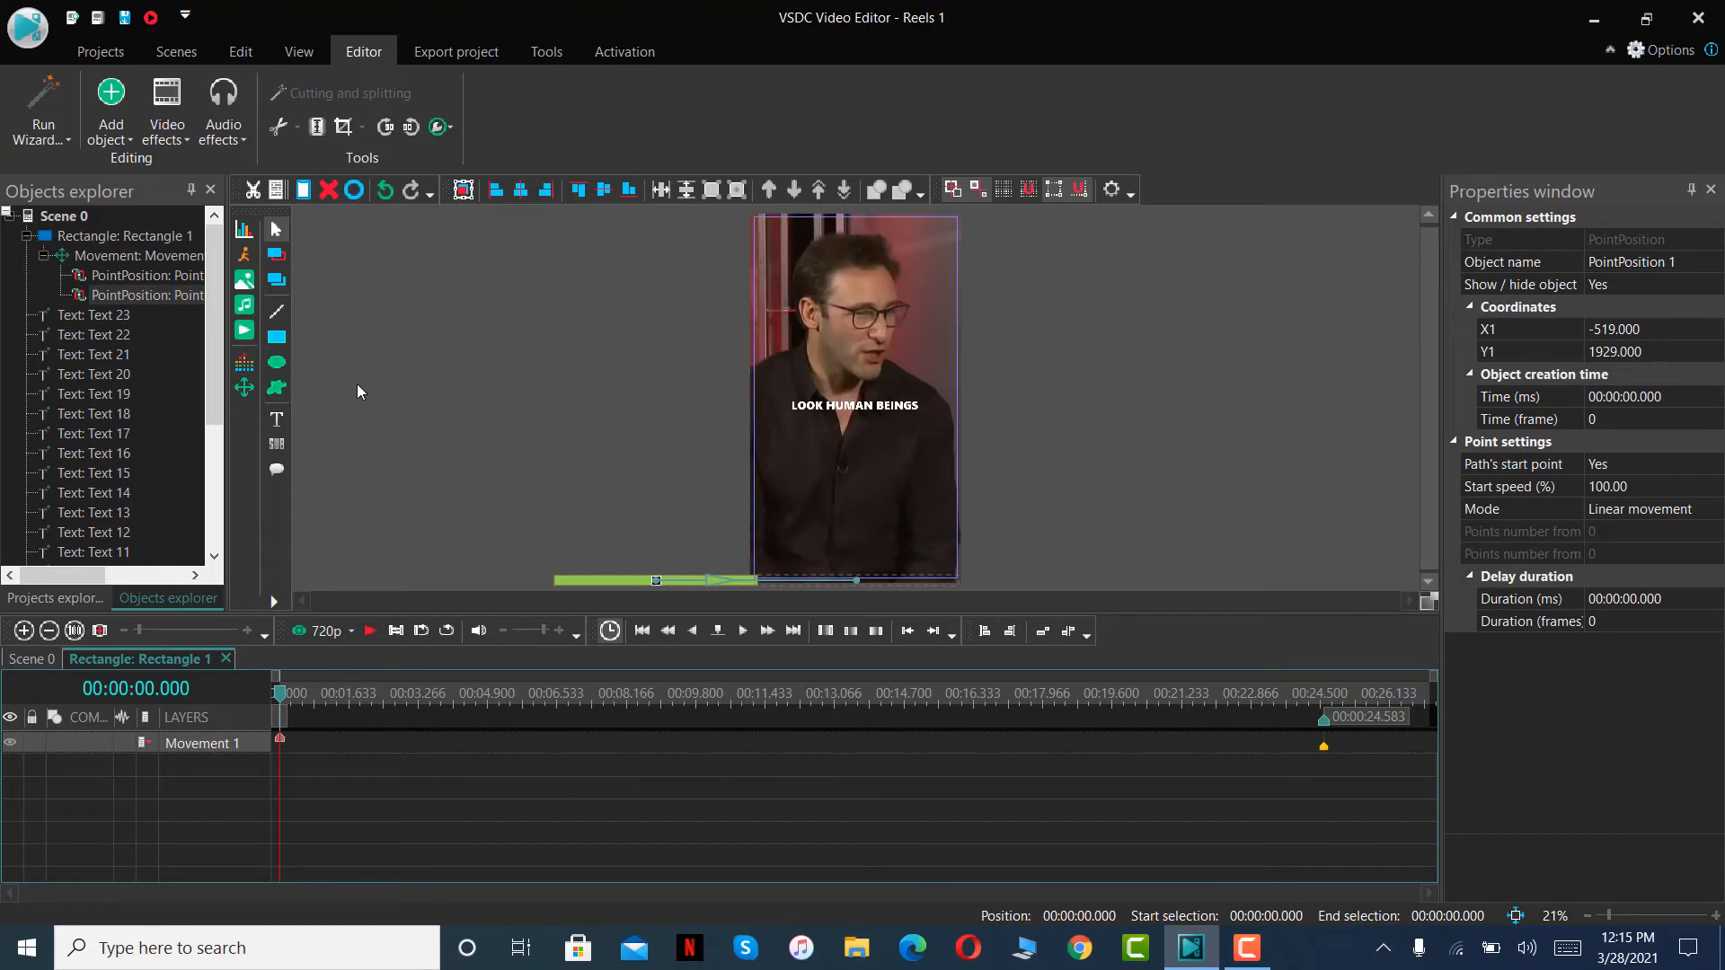
{"action": "left_click", "coordinate": [249, 286]}
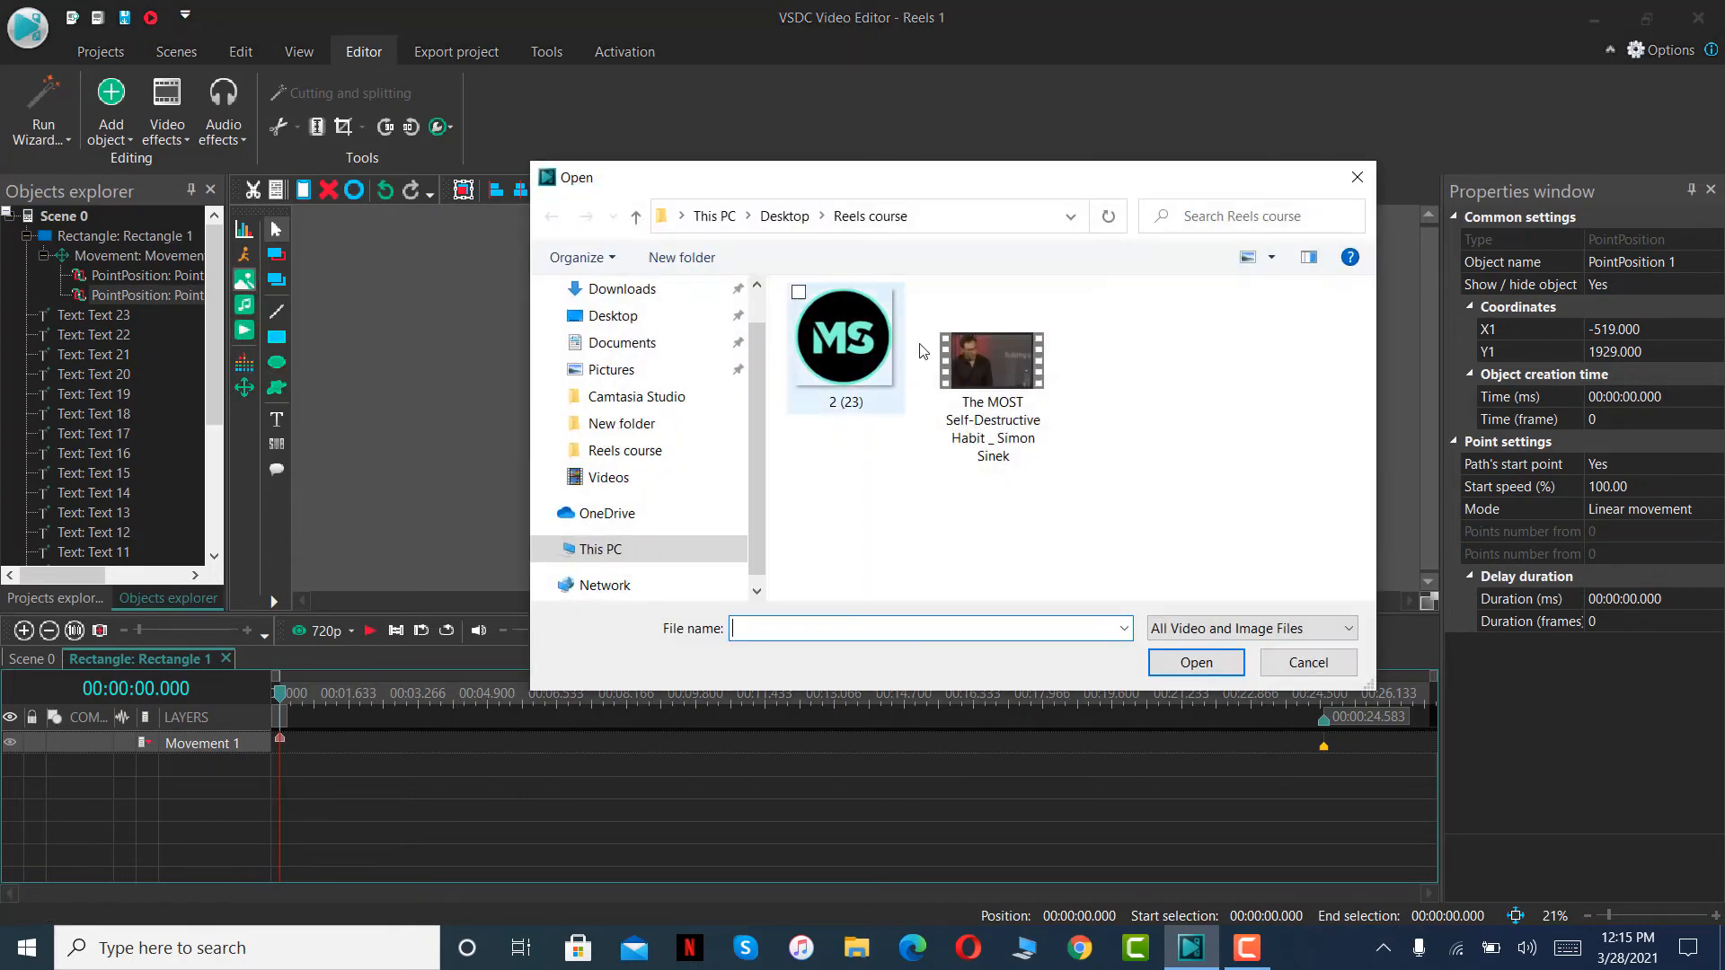
{"action": "left_click", "coordinate": [836, 367]}
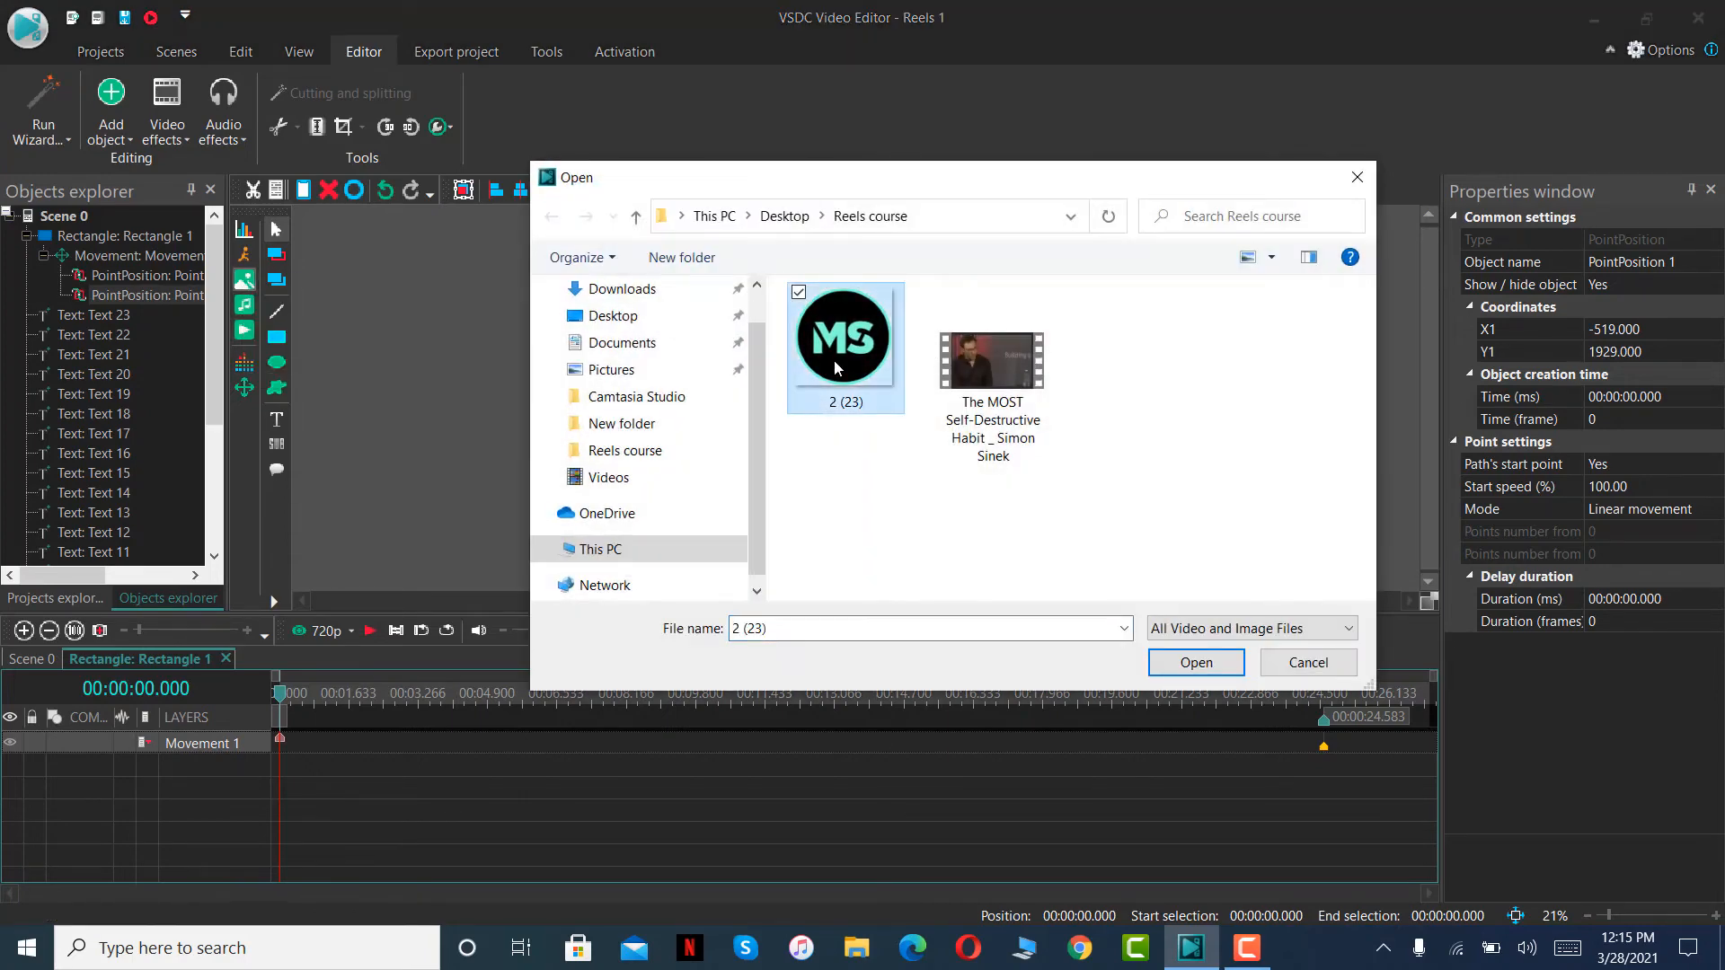
{"action": "left_click", "coordinate": [1200, 662]}
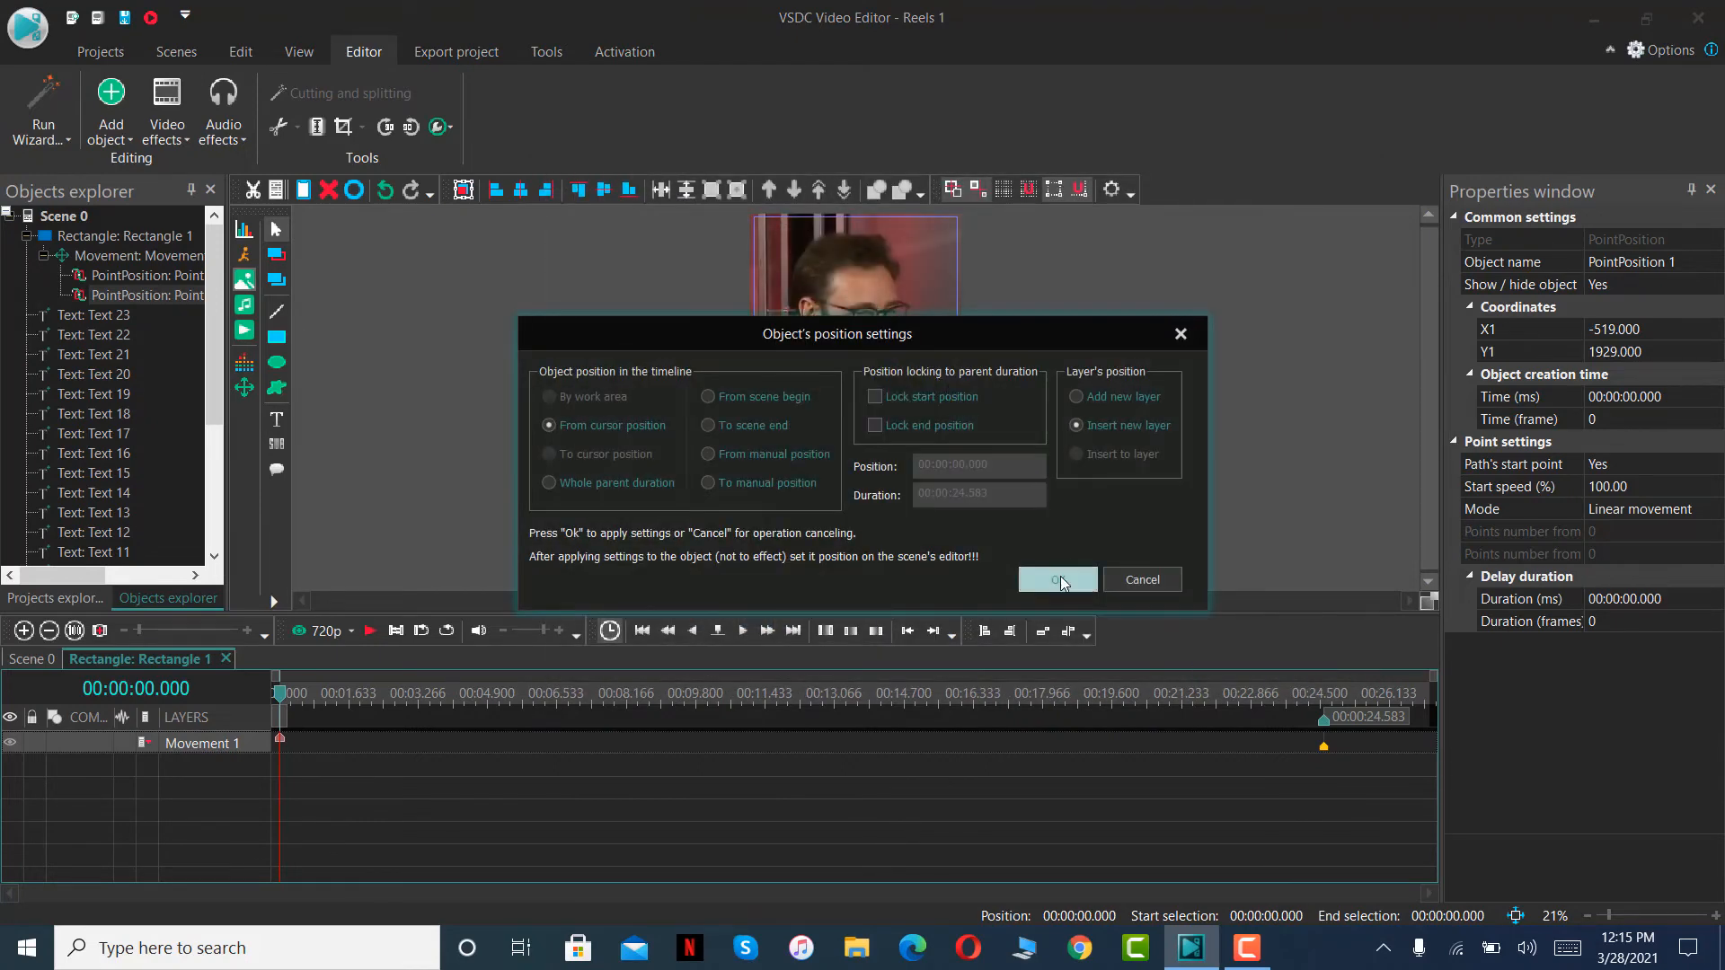
{"action": "left_click", "coordinate": [1060, 580]}
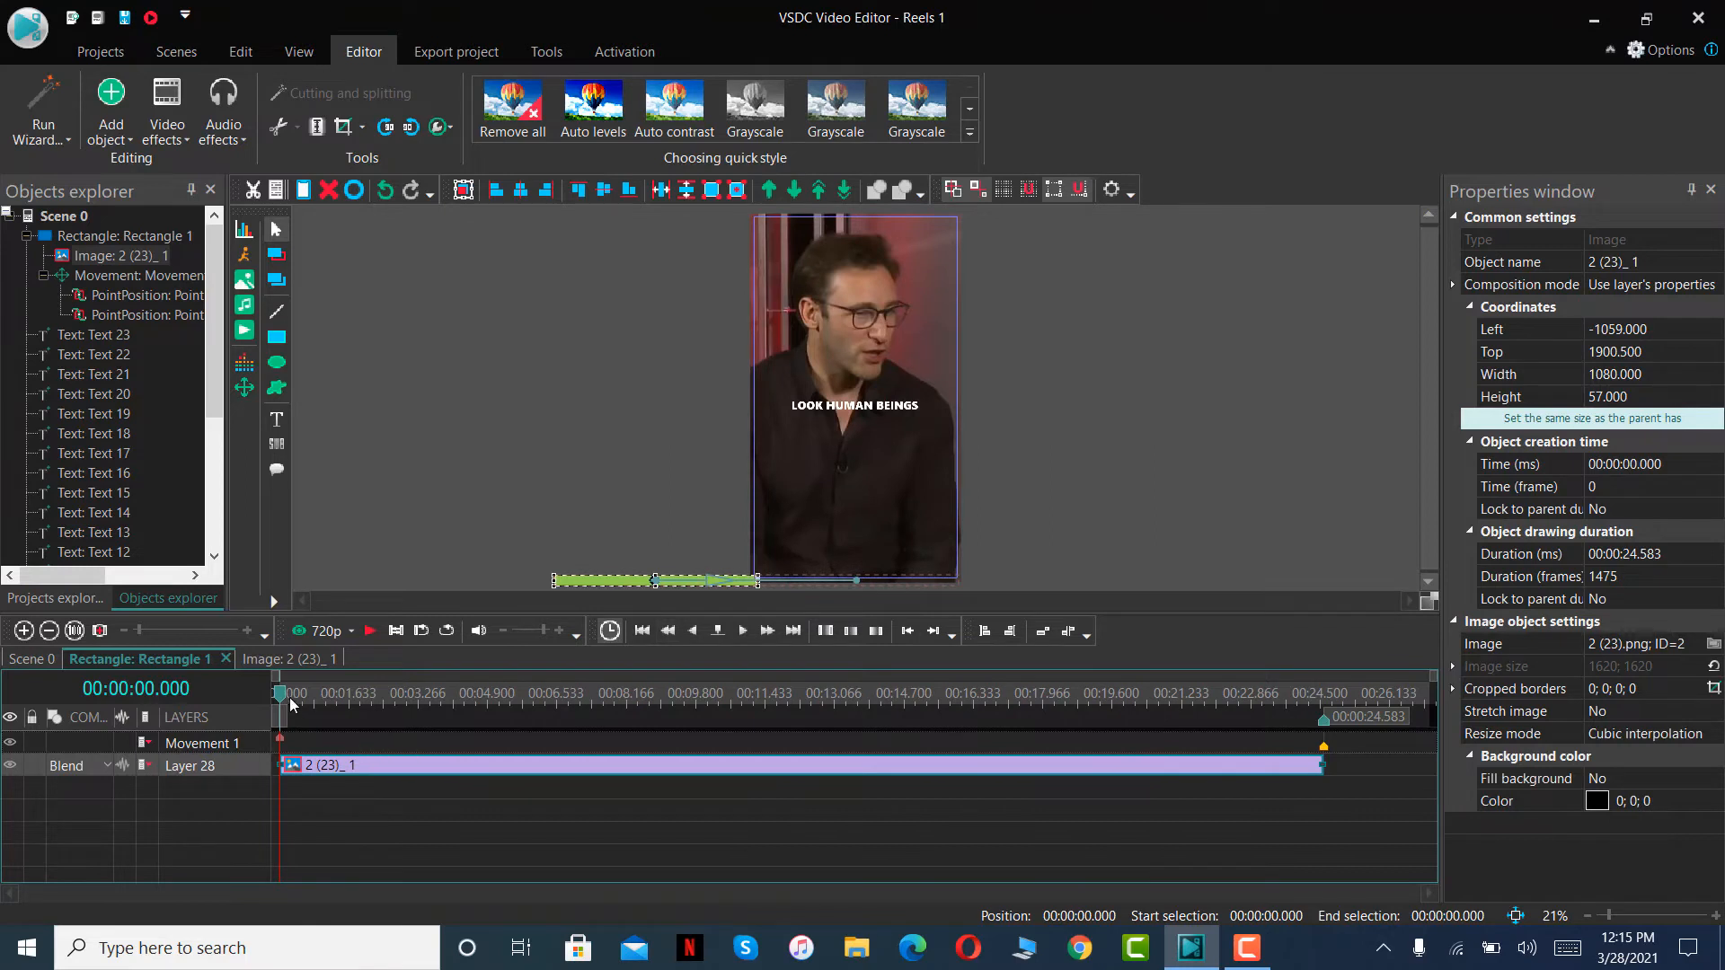
{"action": "left_click_drag", "start_coordinate": [281, 702], "coordinate": [296, 706]}
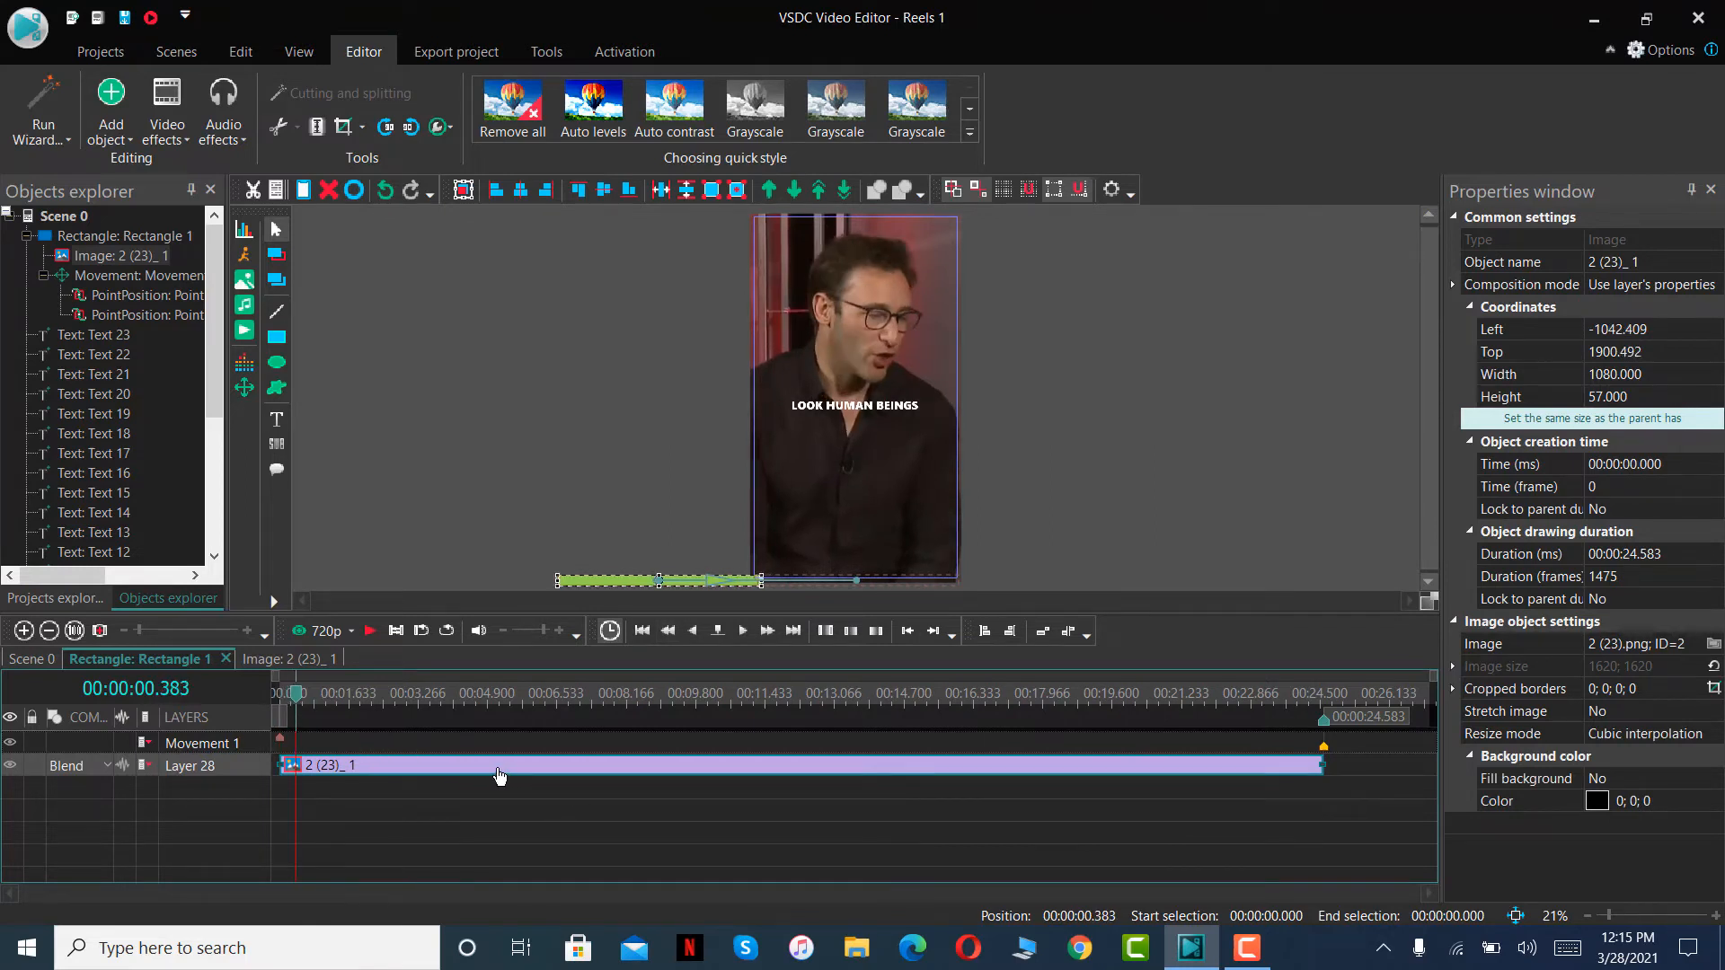
{"action": "key", "text": "Delete"}
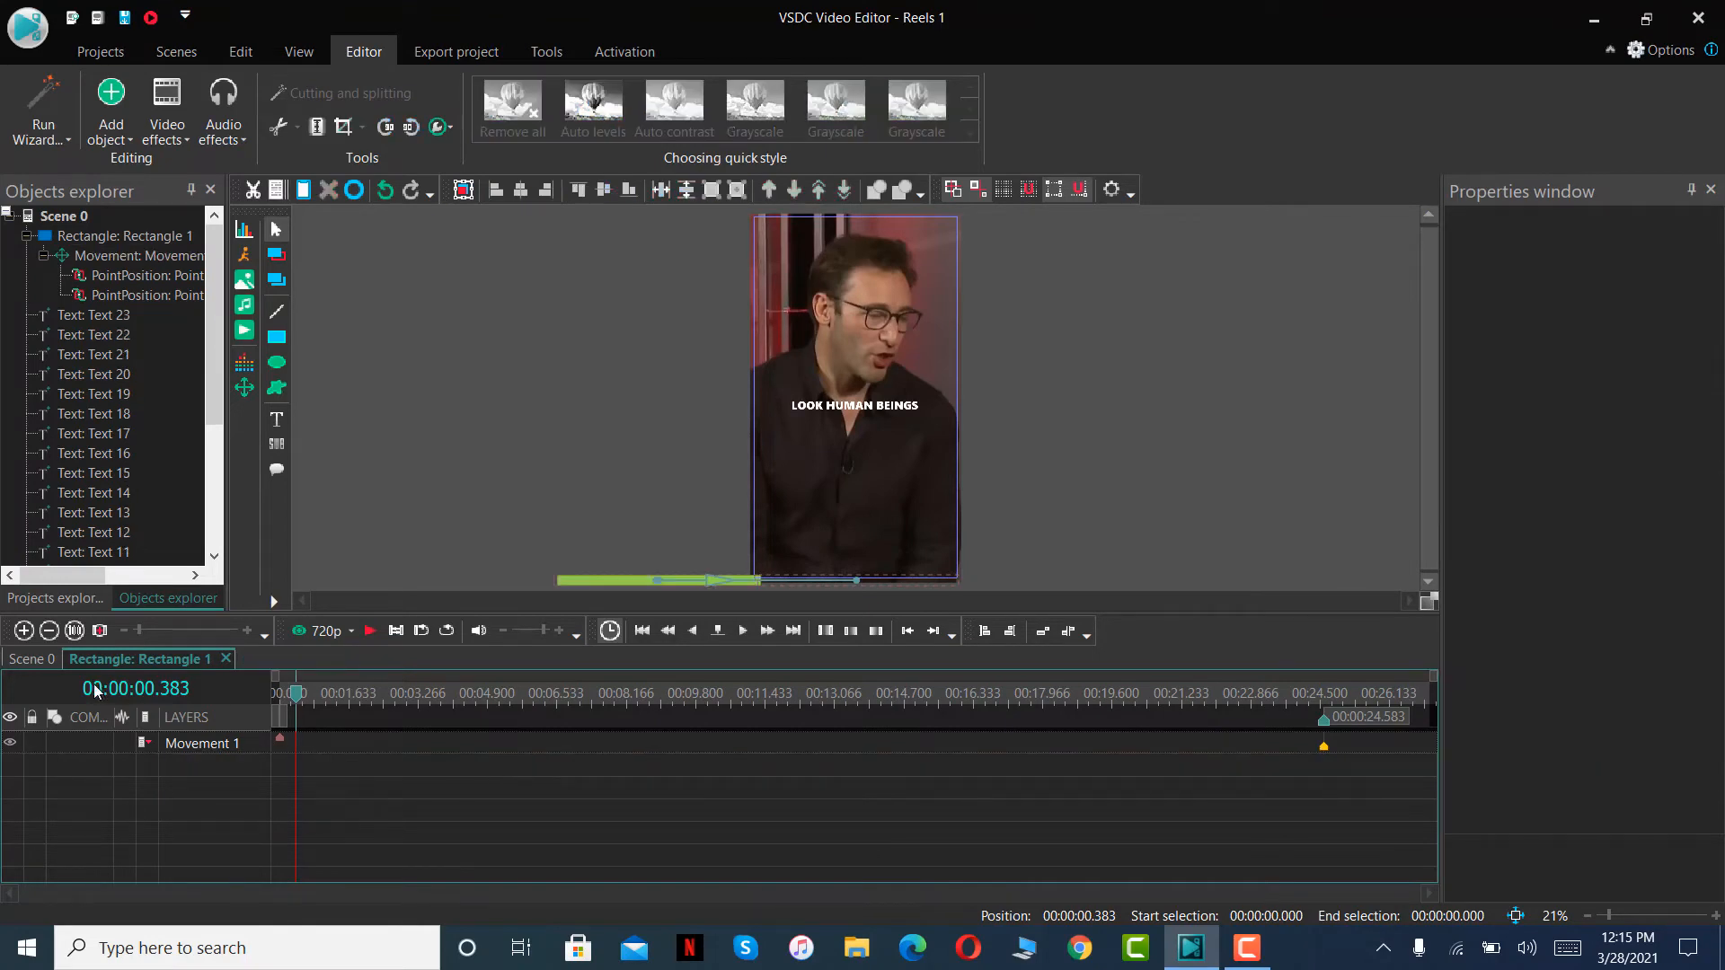
- Add the logo image 2 (23) to Scene 0 on the bar's layer and reduce its height to 1463 px with its top at 457
{"action": "left_click", "coordinate": [39, 658]}
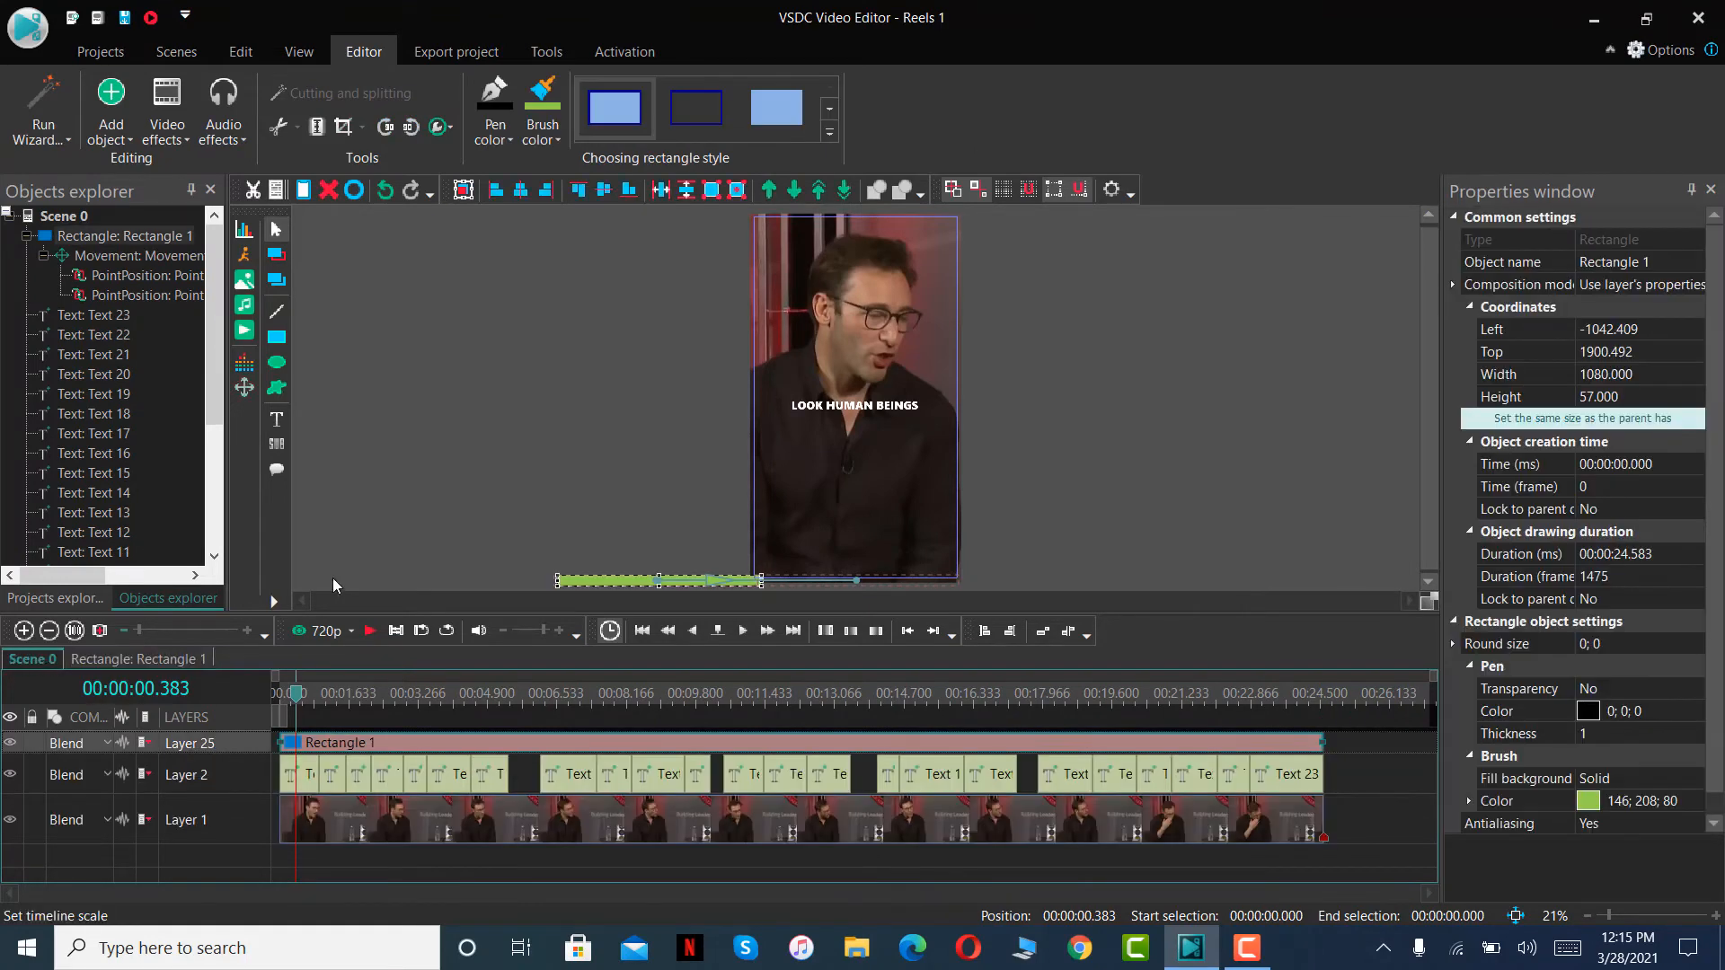
{"action": "left_click", "coordinate": [110, 661]}
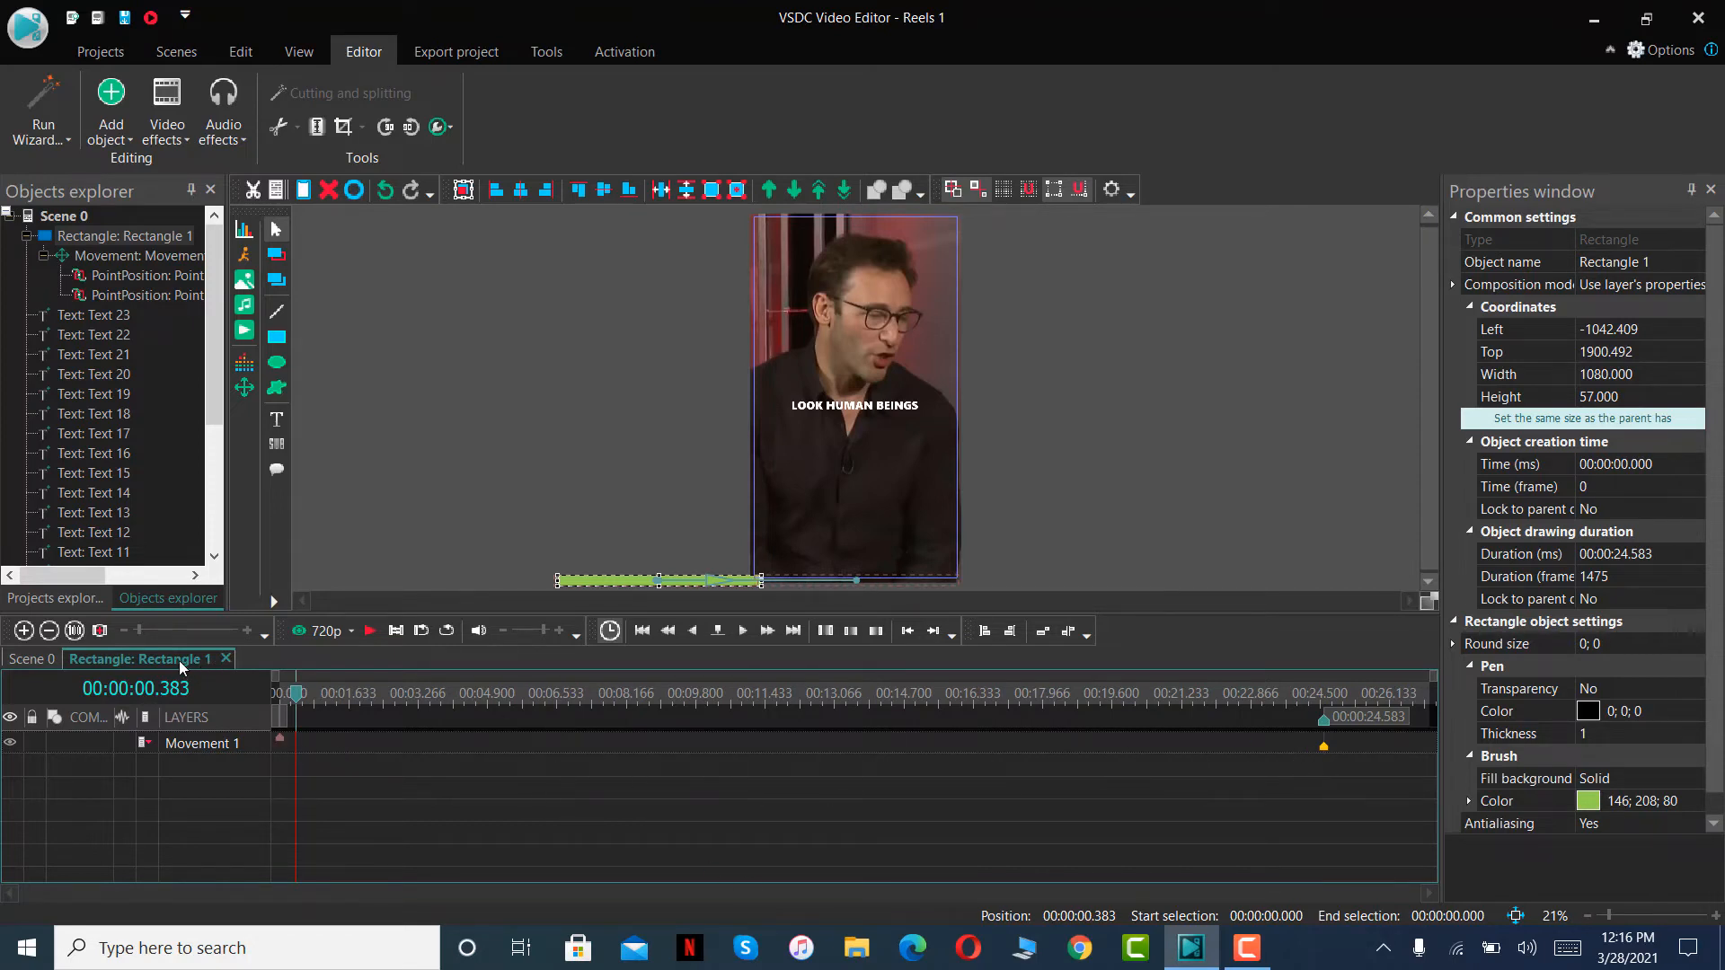
{"action": "left_click", "coordinate": [33, 660]}
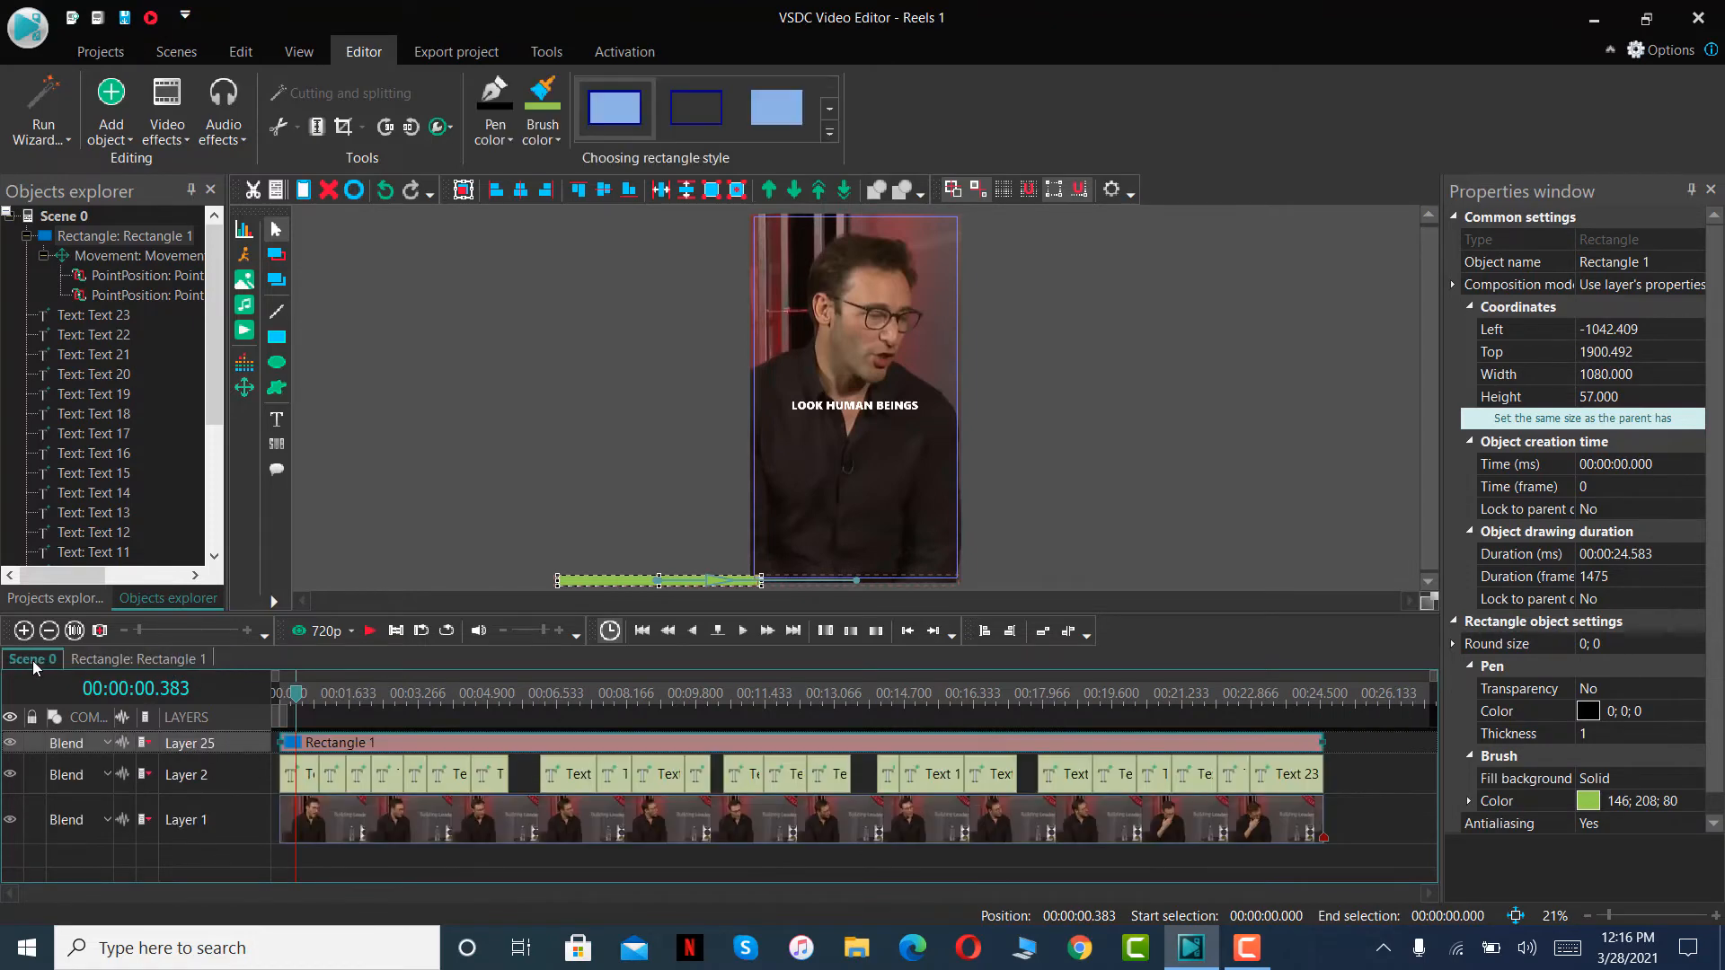
{"action": "left_click", "coordinate": [244, 280]}
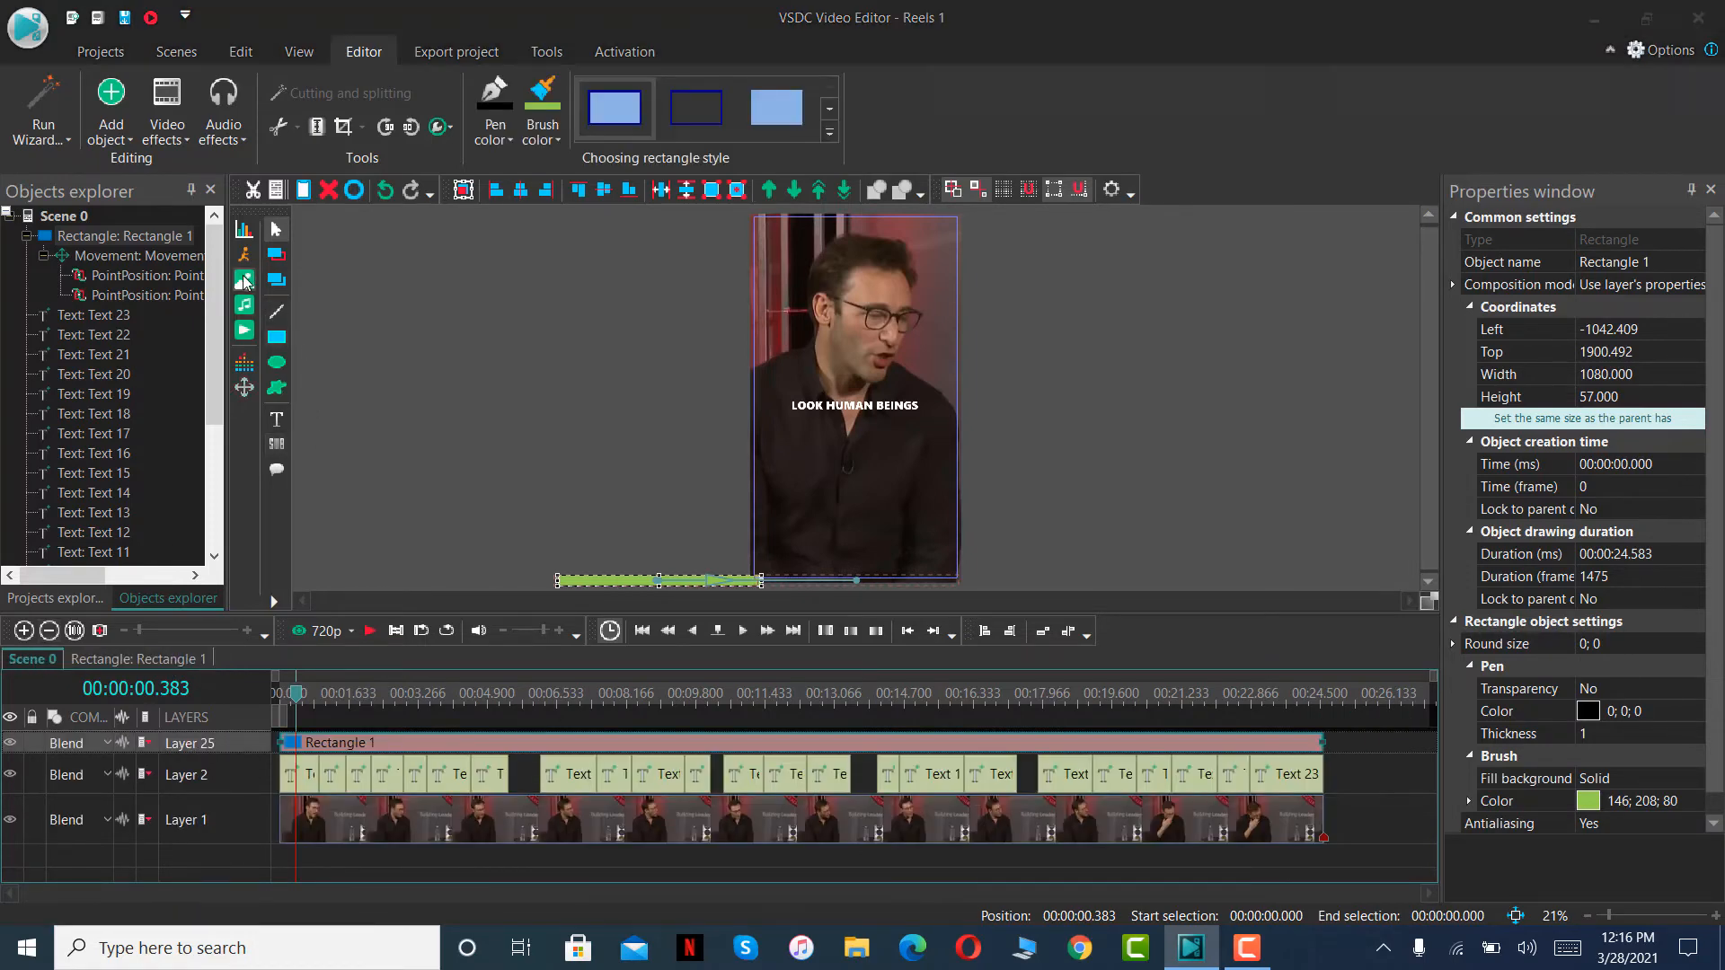
{"action": "left_click", "coordinate": [823, 305]}
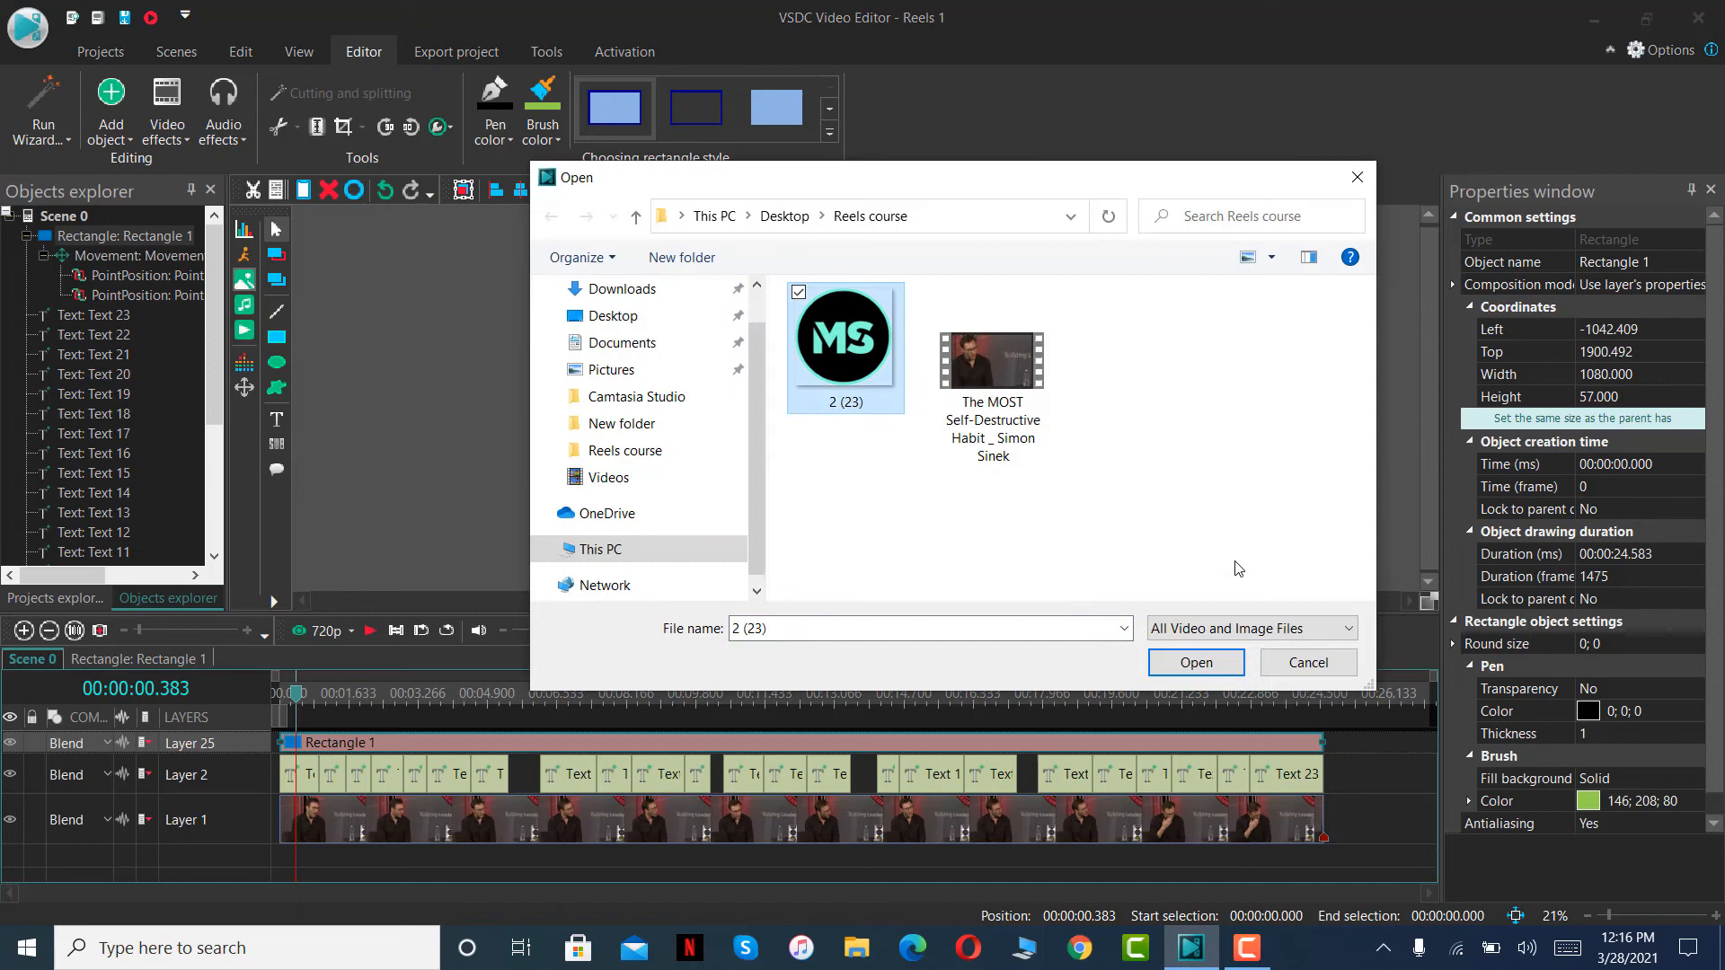
{"action": "left_click", "coordinate": [1187, 665]}
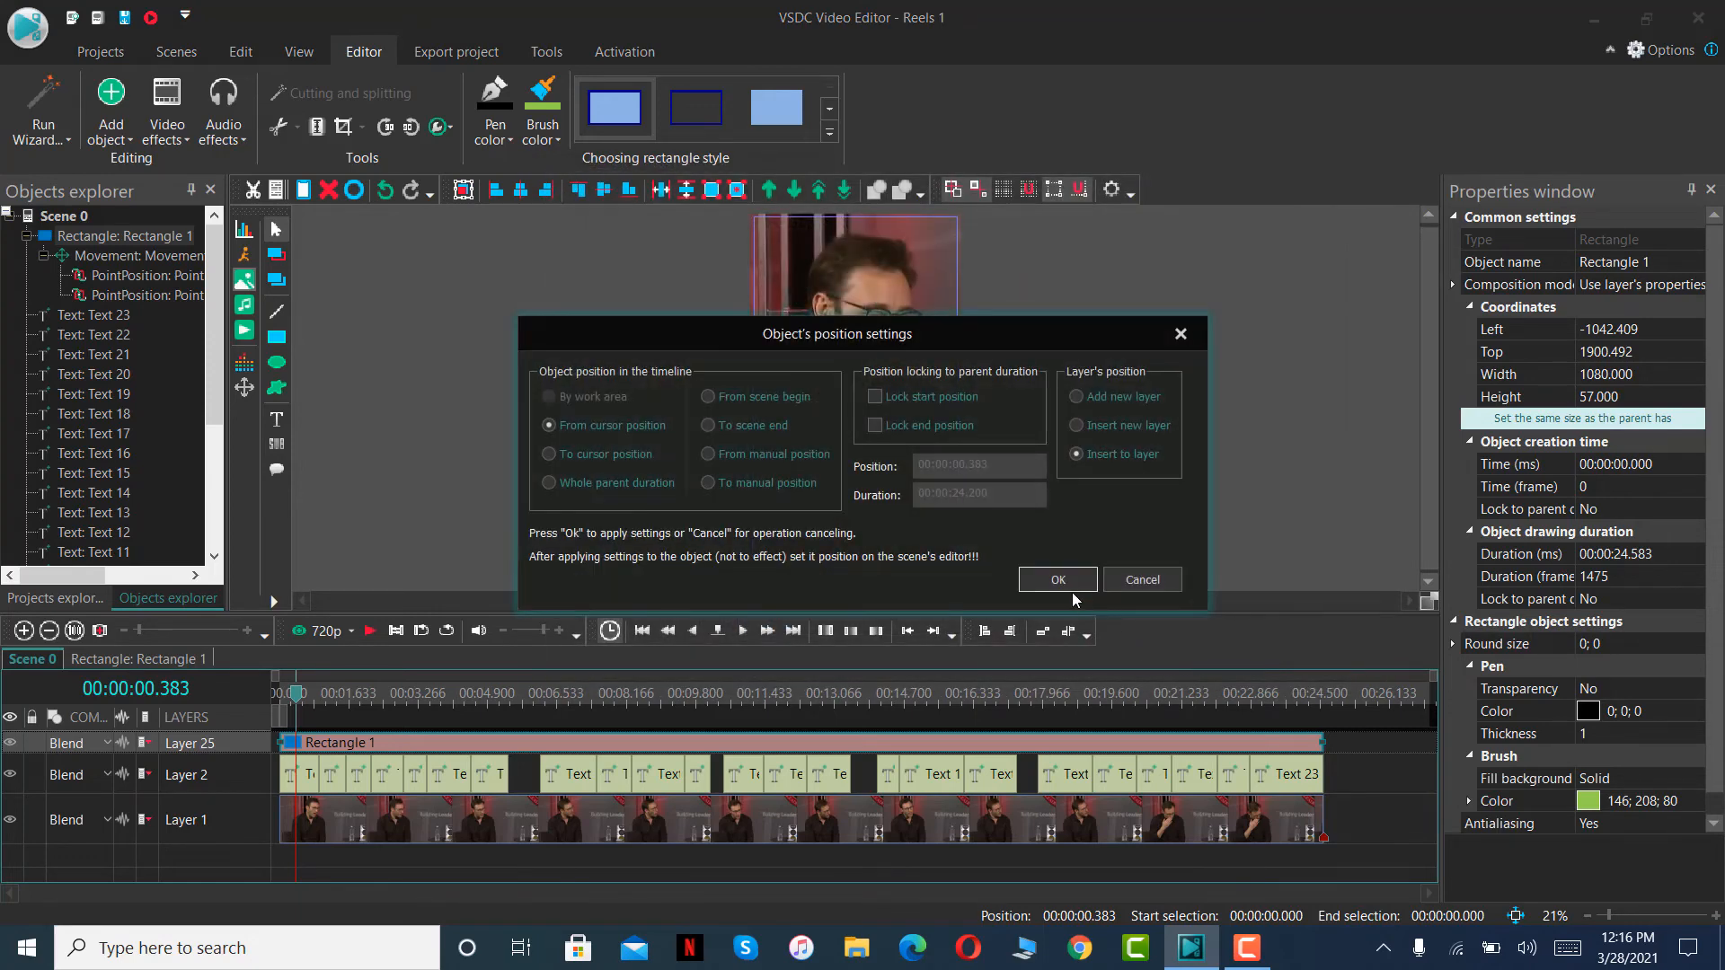
{"action": "left_click", "coordinate": [1060, 580]}
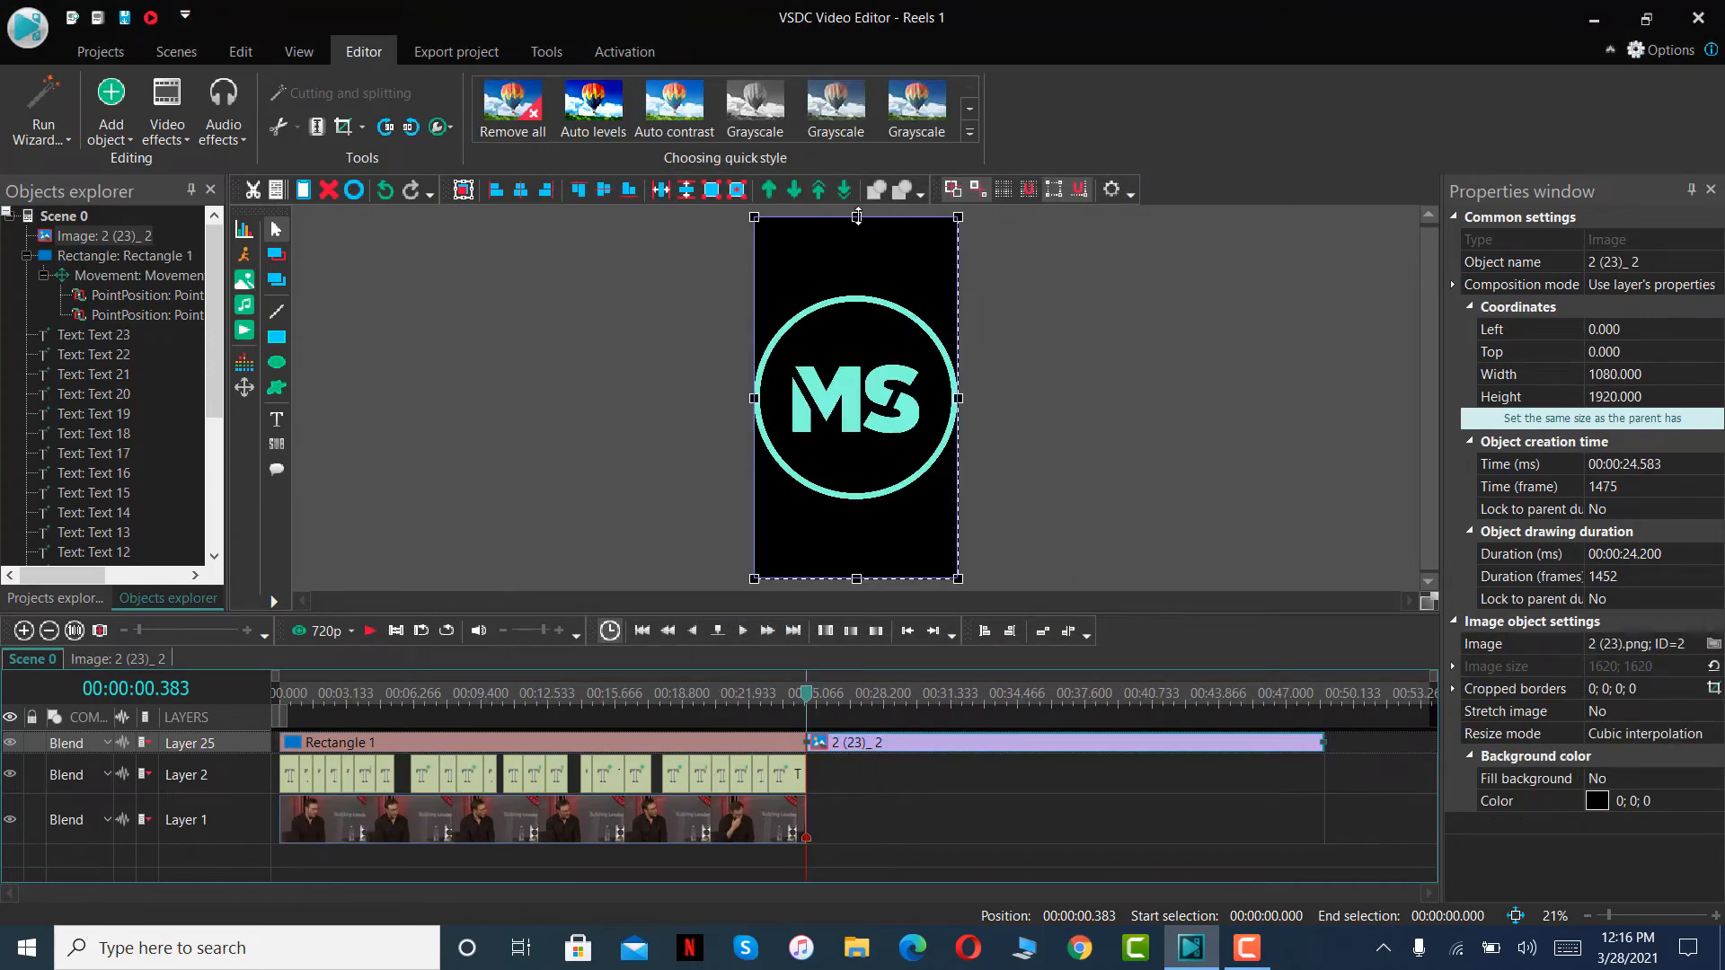
{"action": "left_click_drag", "start_coordinate": [857, 216], "coordinate": [857, 302]}
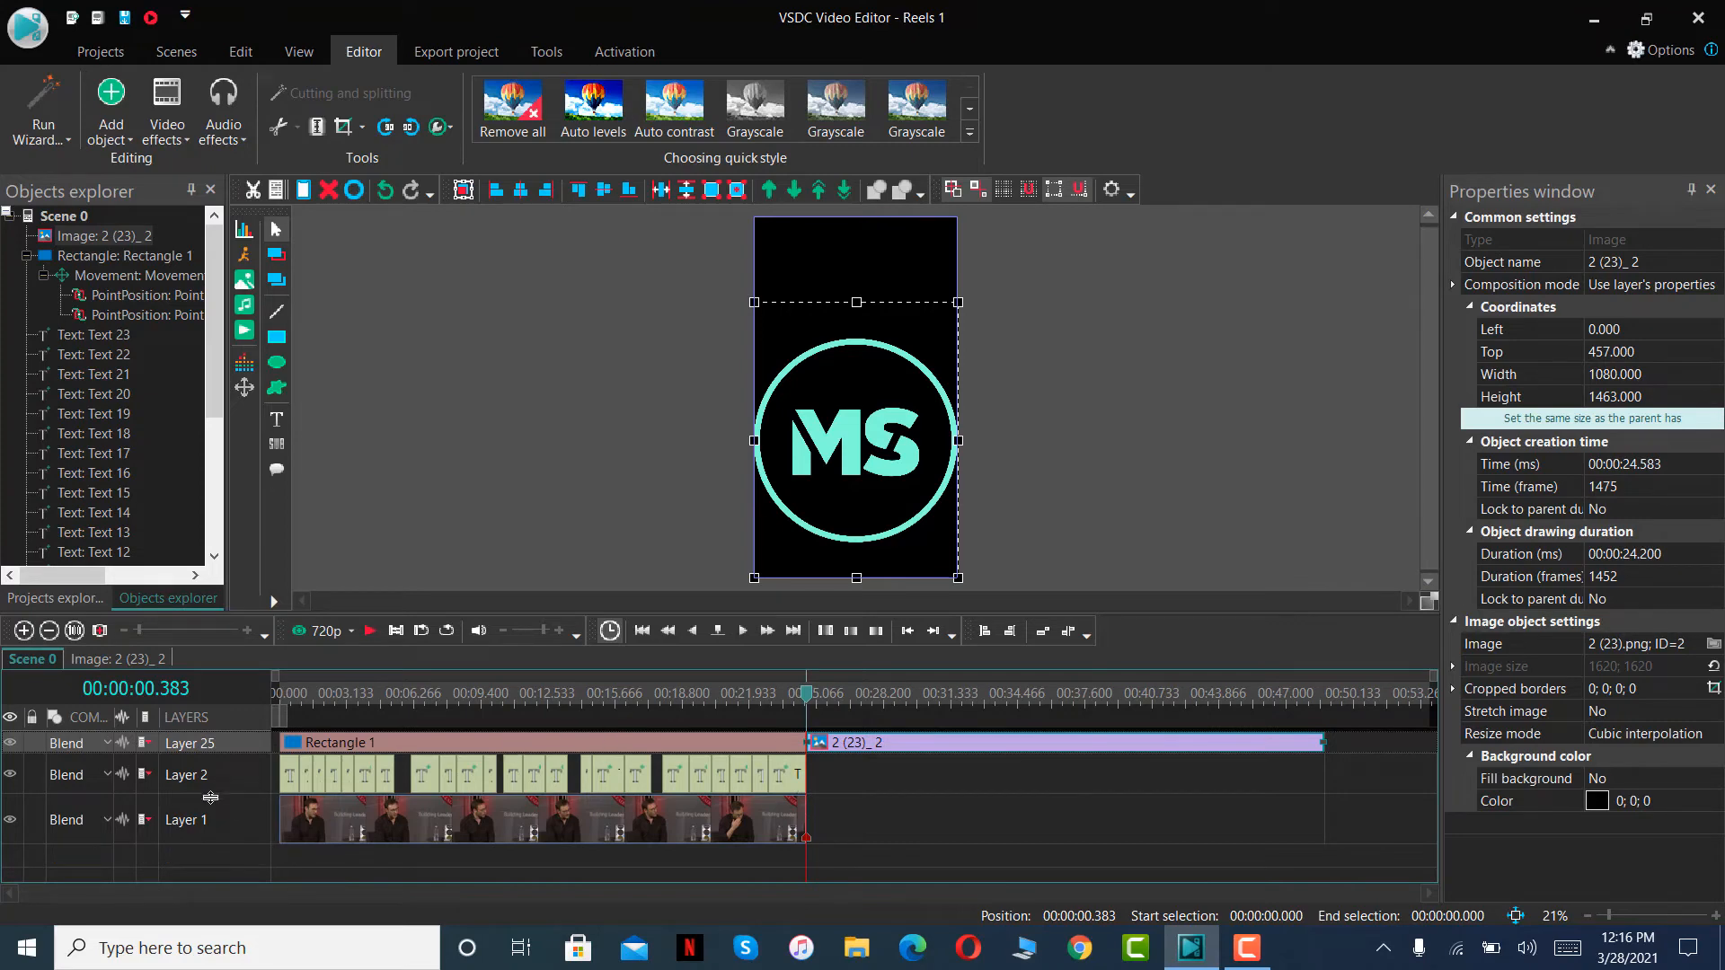
- Add a layer above the bar and move the logo clip onto it, starting at 0 and stretched to the video's full 24.583 s
{"action": "right_click", "coordinate": [224, 858]}
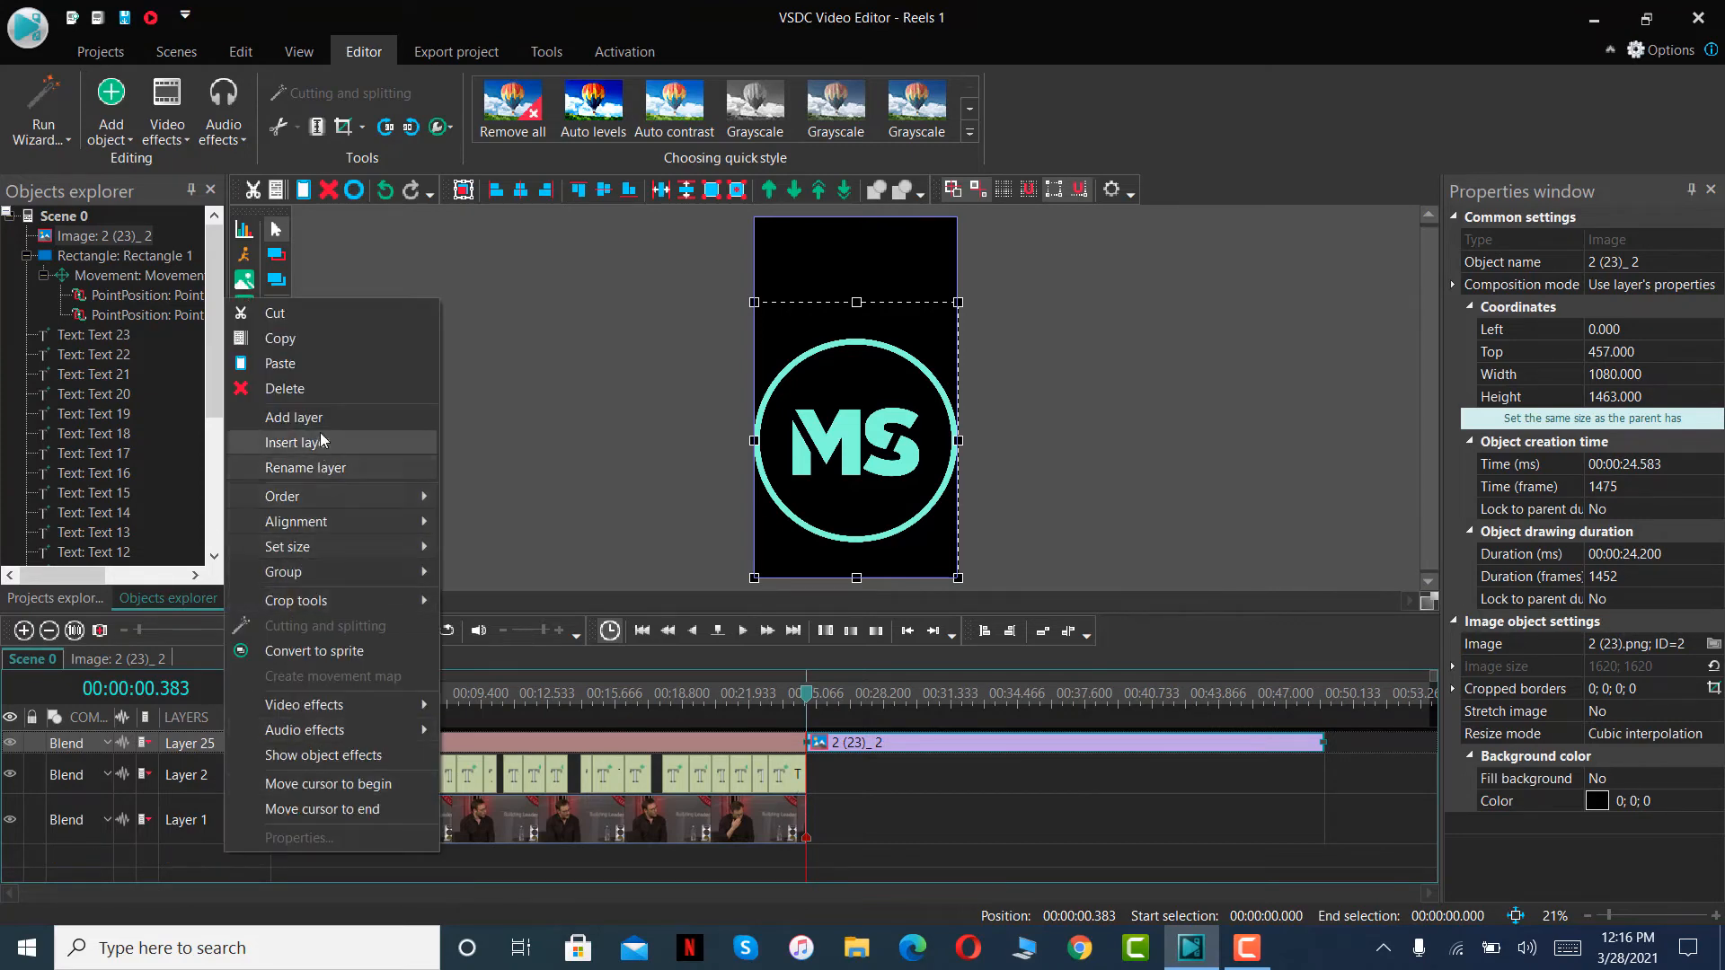
{"action": "left_click", "coordinate": [293, 417]}
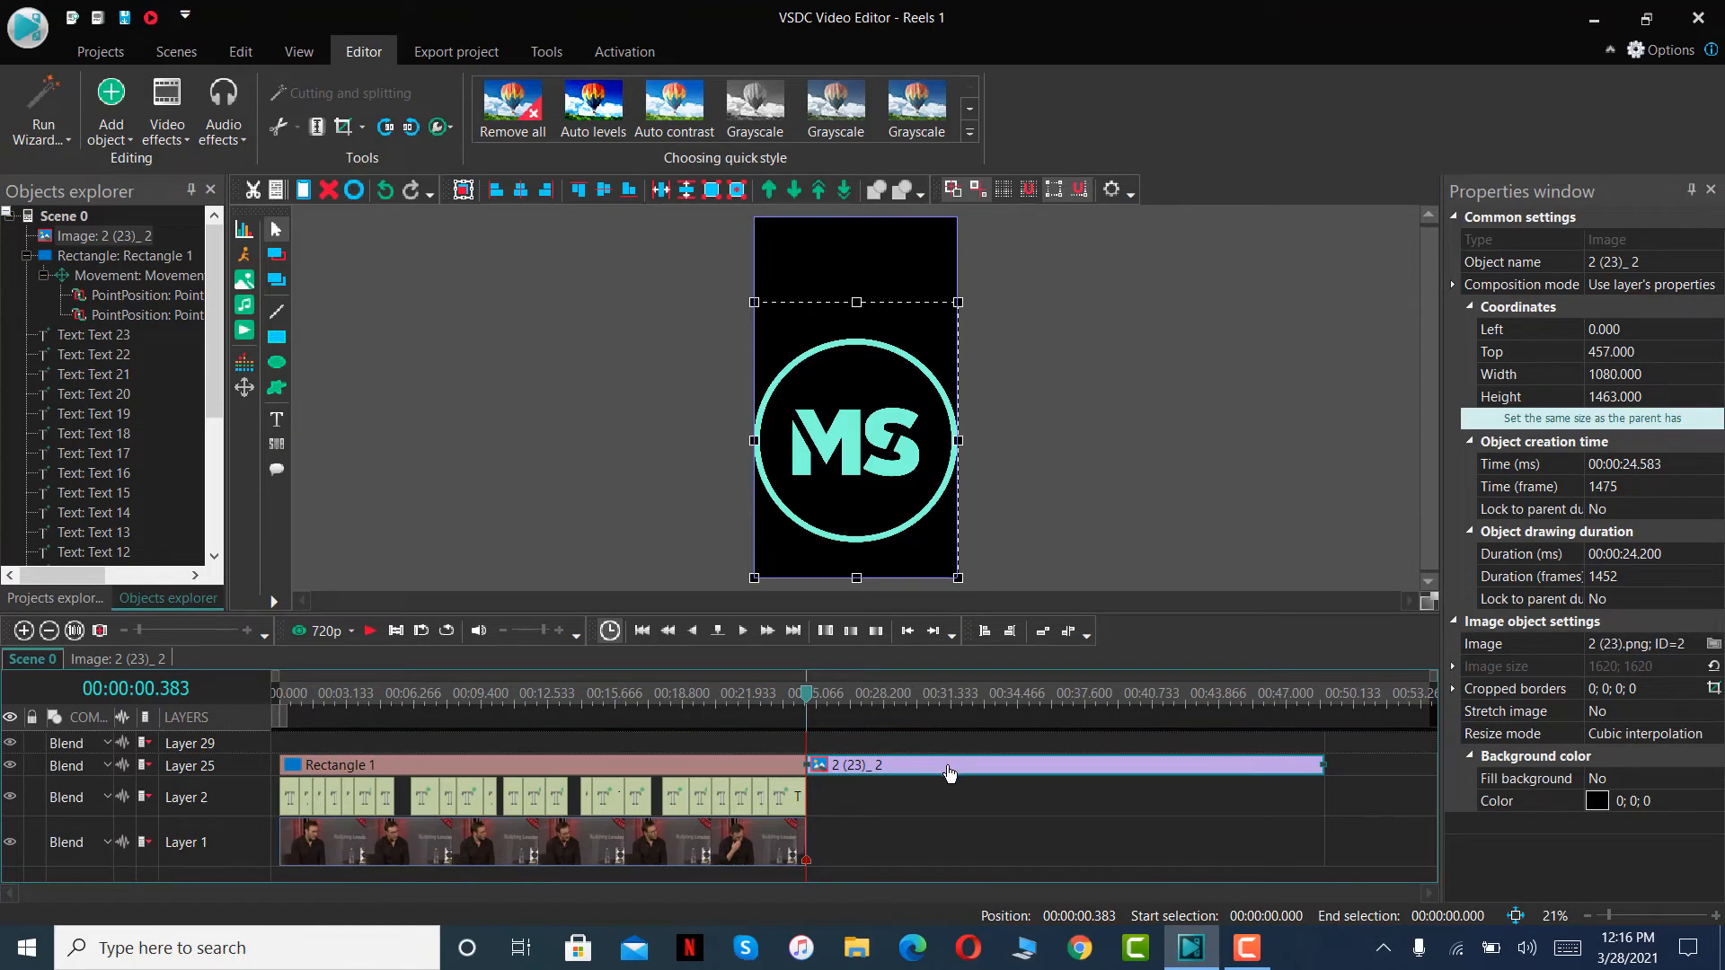
{"action": "left_click_drag", "start_coordinate": [950, 773], "coordinate": [421, 743]}
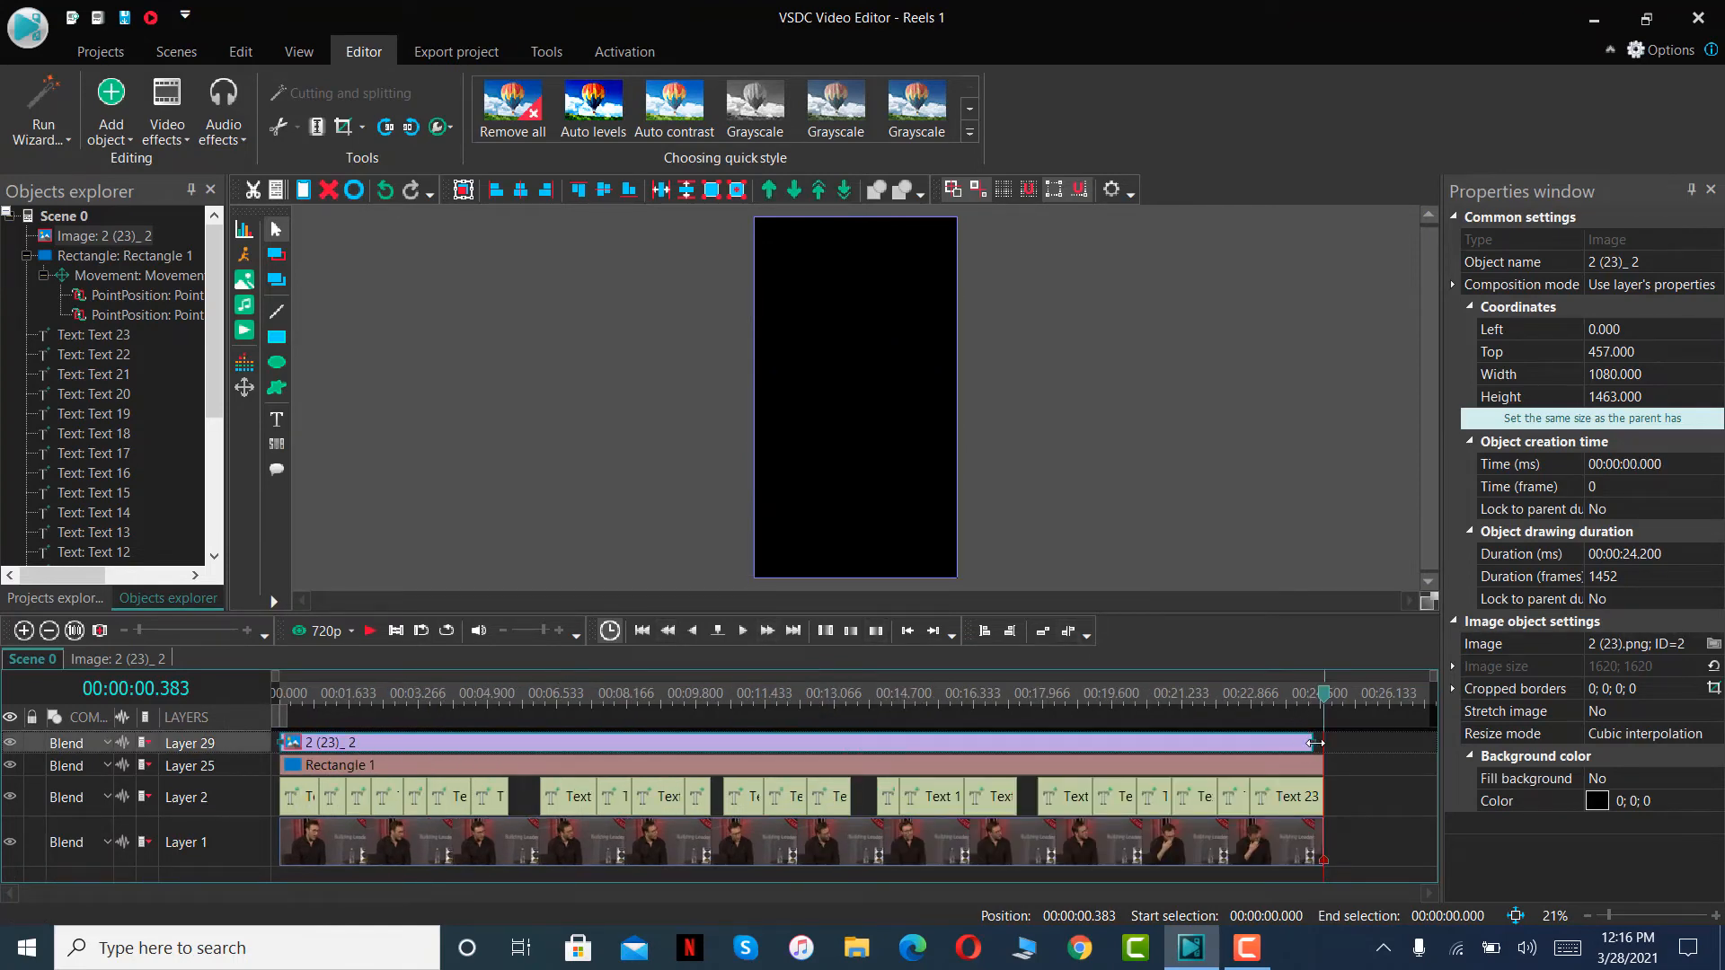
{"action": "left_click_drag", "start_coordinate": [1321, 742], "coordinate": [1324, 742]}
- Shrink the logo to 149 px high and place it just above the progress bar, with its top at 1740
{"action": "left_click", "coordinate": [1087, 695]}
{"action": "left_click_drag", "start_coordinate": [1087, 696], "coordinate": [614, 694]}
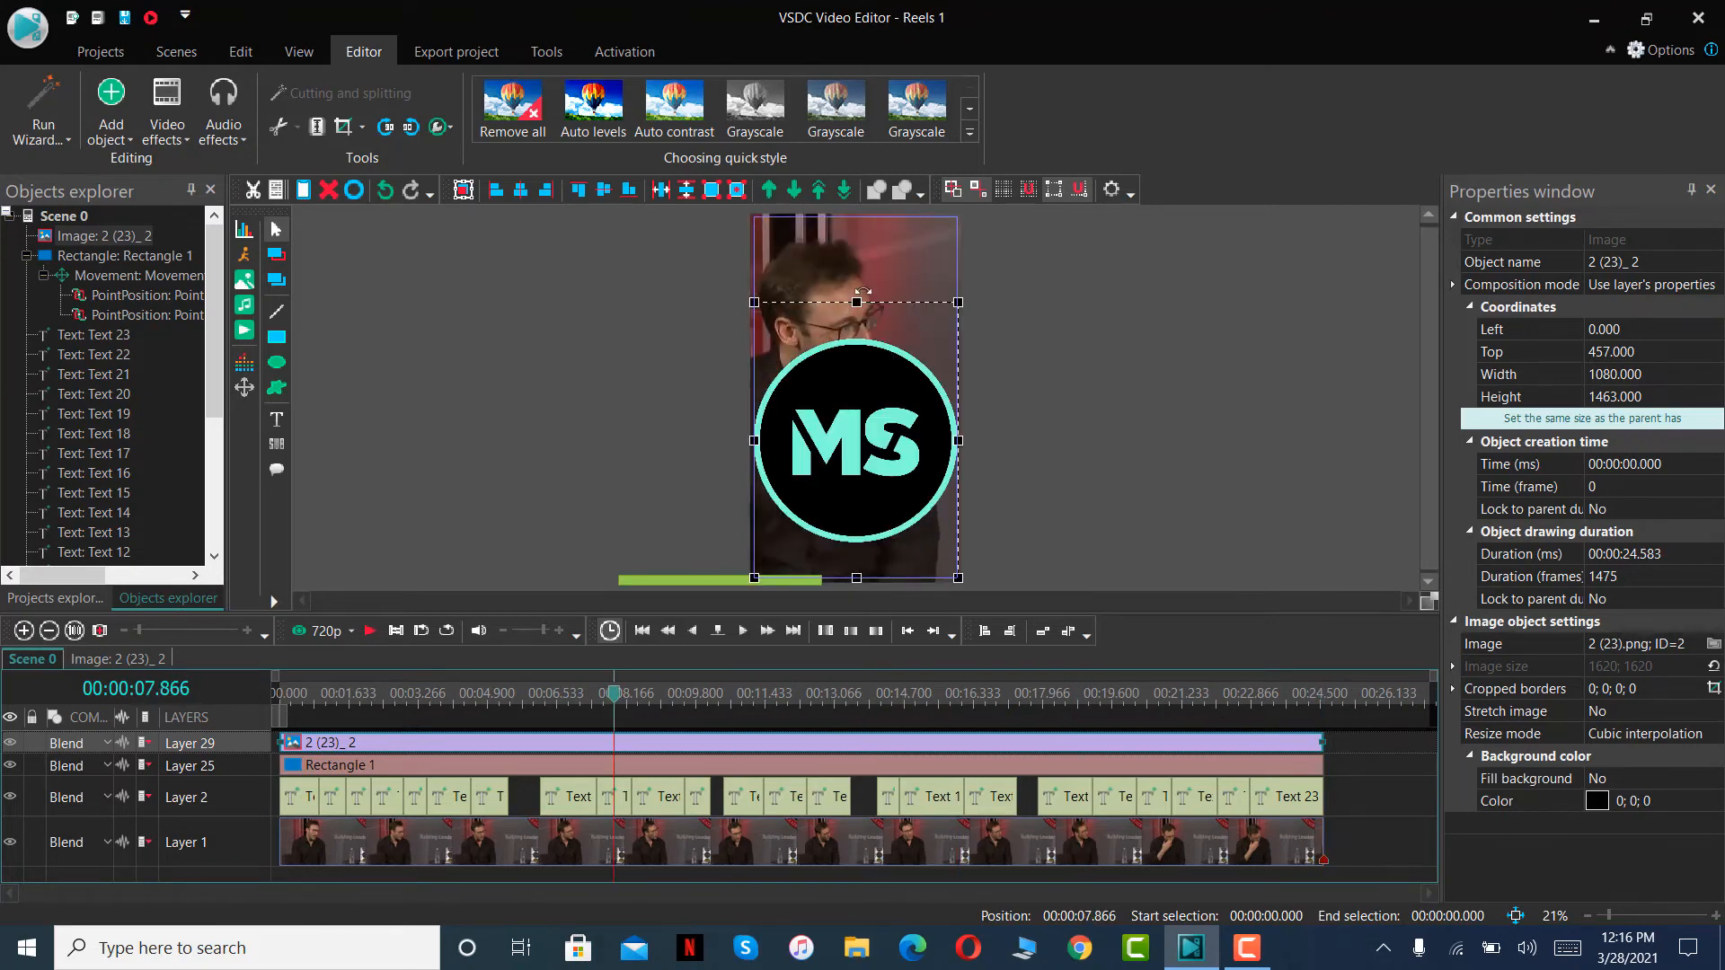
{"action": "left_click_drag", "start_coordinate": [856, 299], "coordinate": [867, 558]}
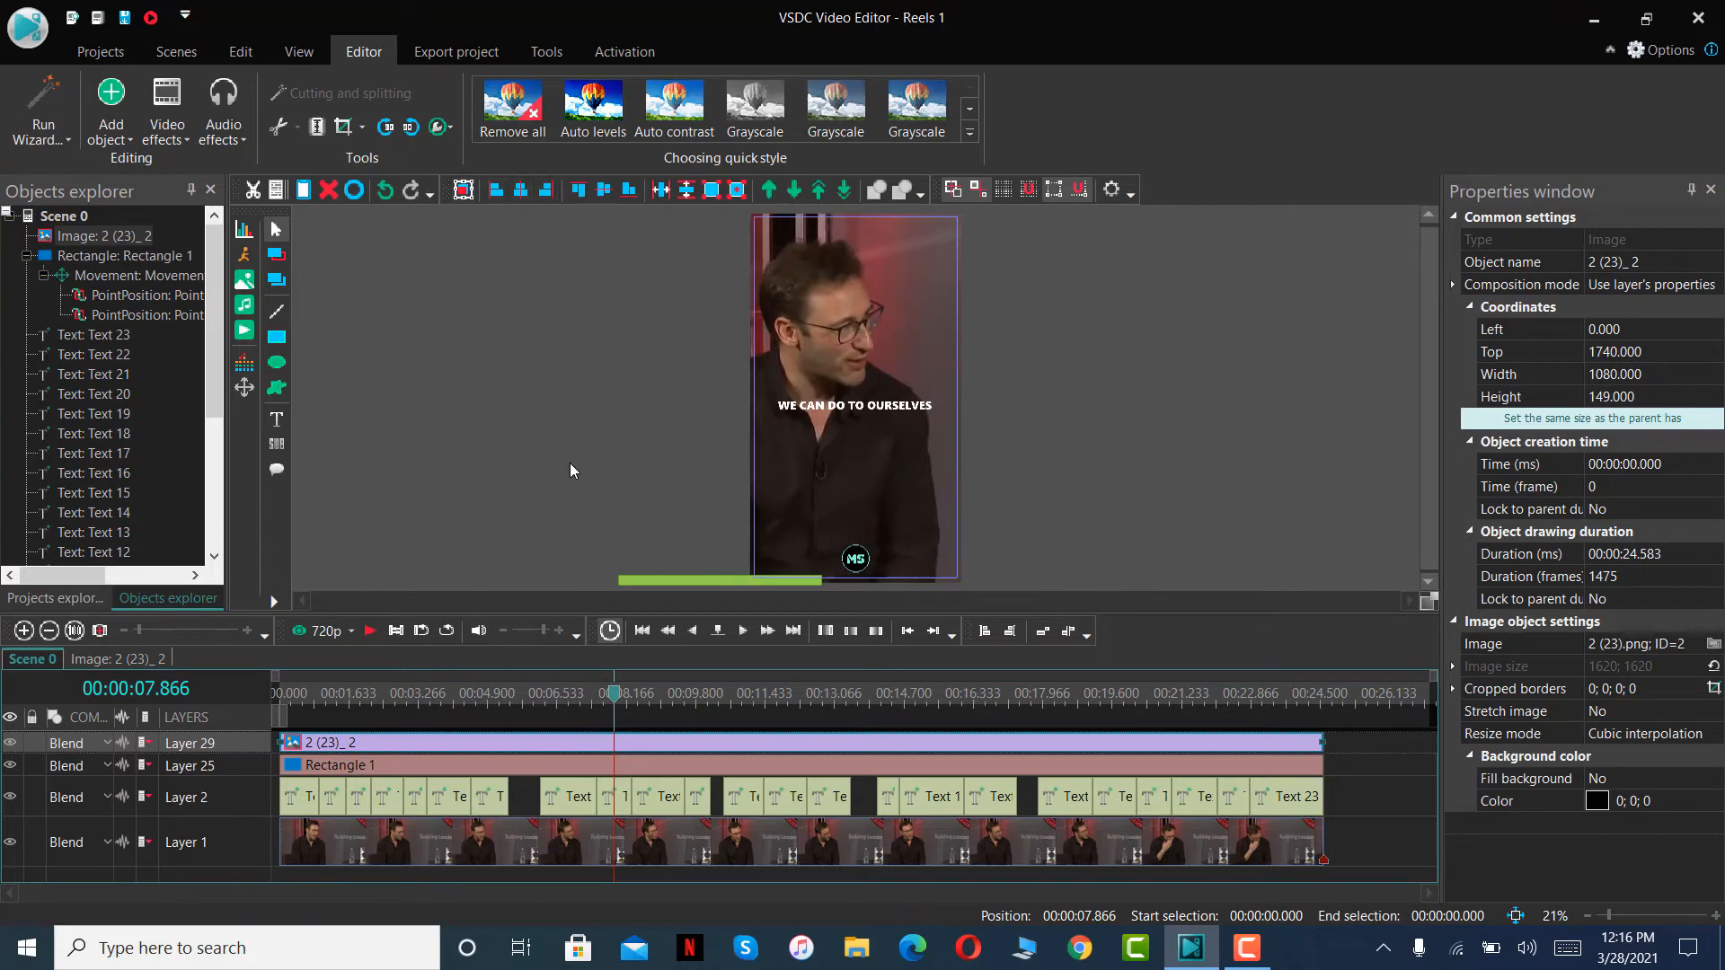
- Recolour the progress bar's fill to the logo's turquoise, #80FFDB, by sampling it from the logo with the colour picker
{"action": "left_click", "coordinate": [693, 585]}
{"action": "left_click", "coordinate": [692, 582]}
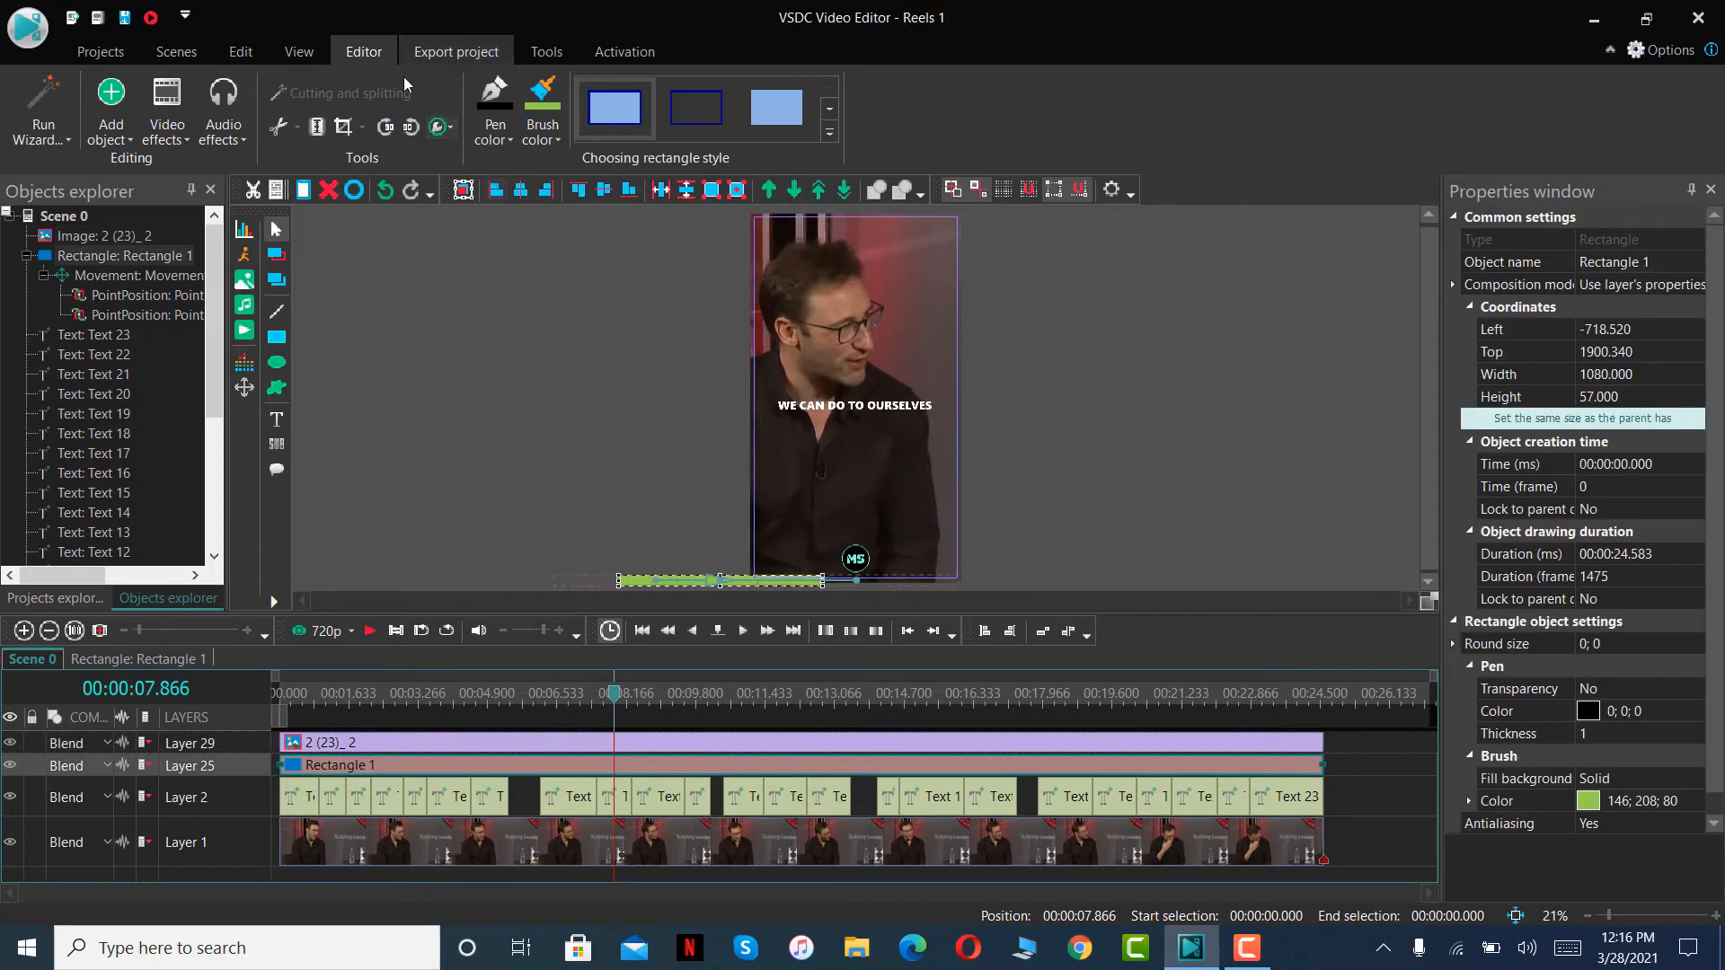
{"action": "left_click", "coordinate": [552, 135]}
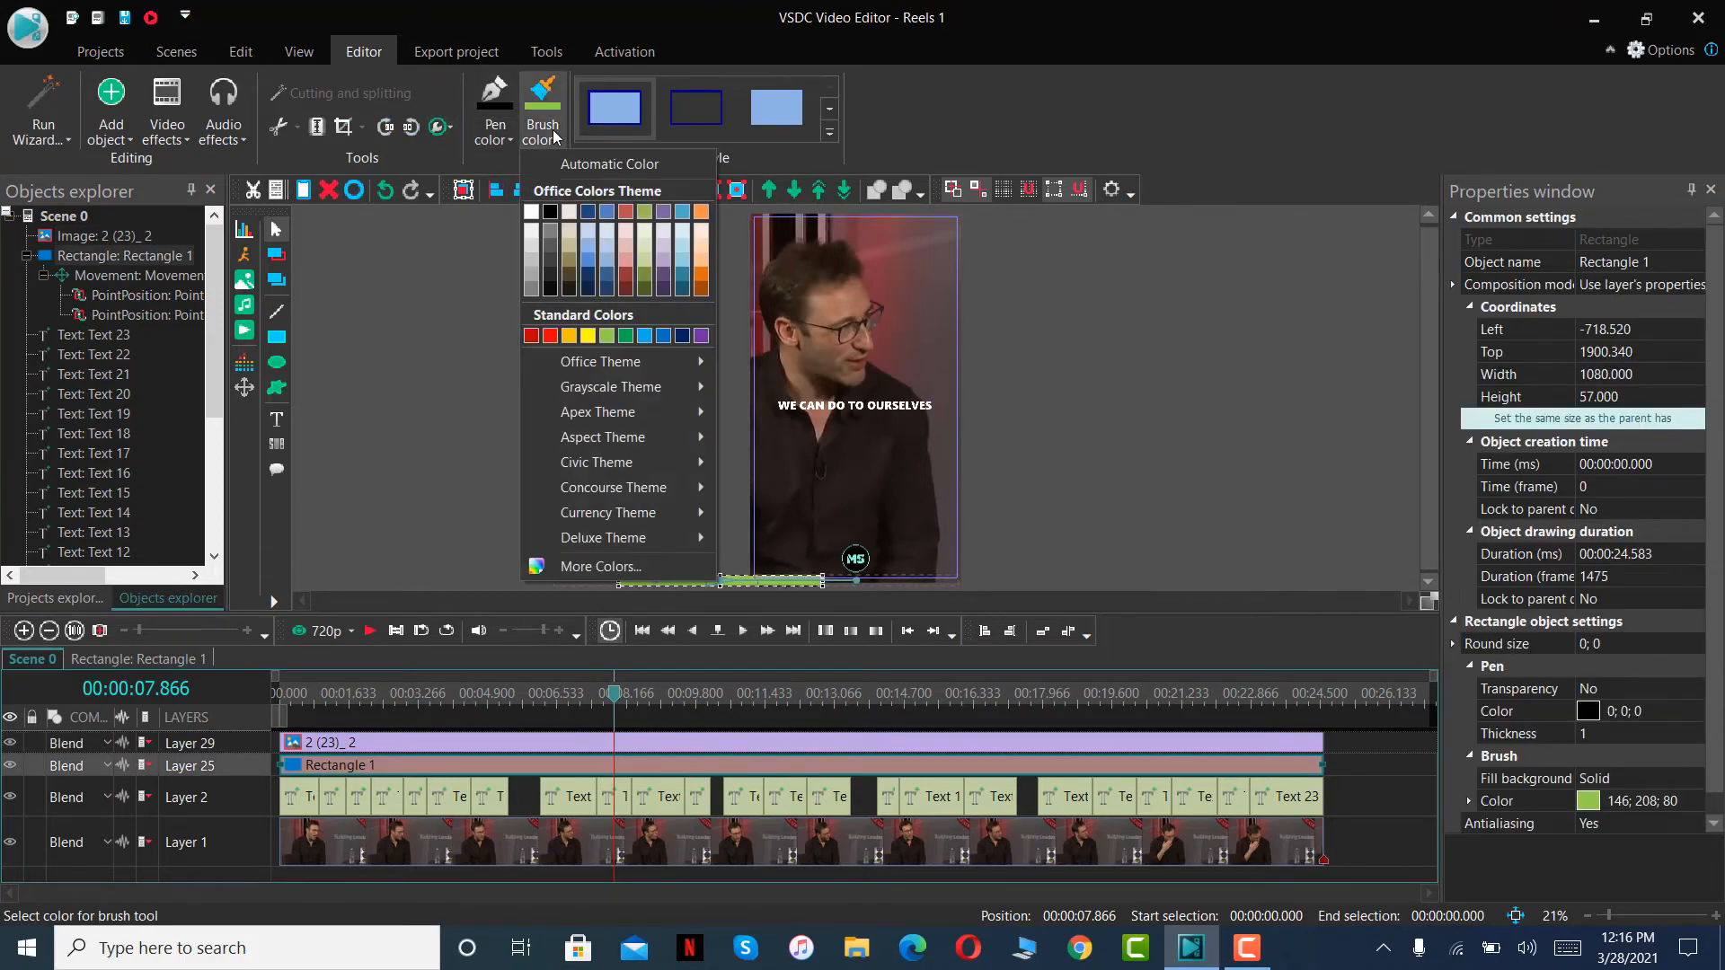
{"action": "left_click", "coordinate": [661, 565]}
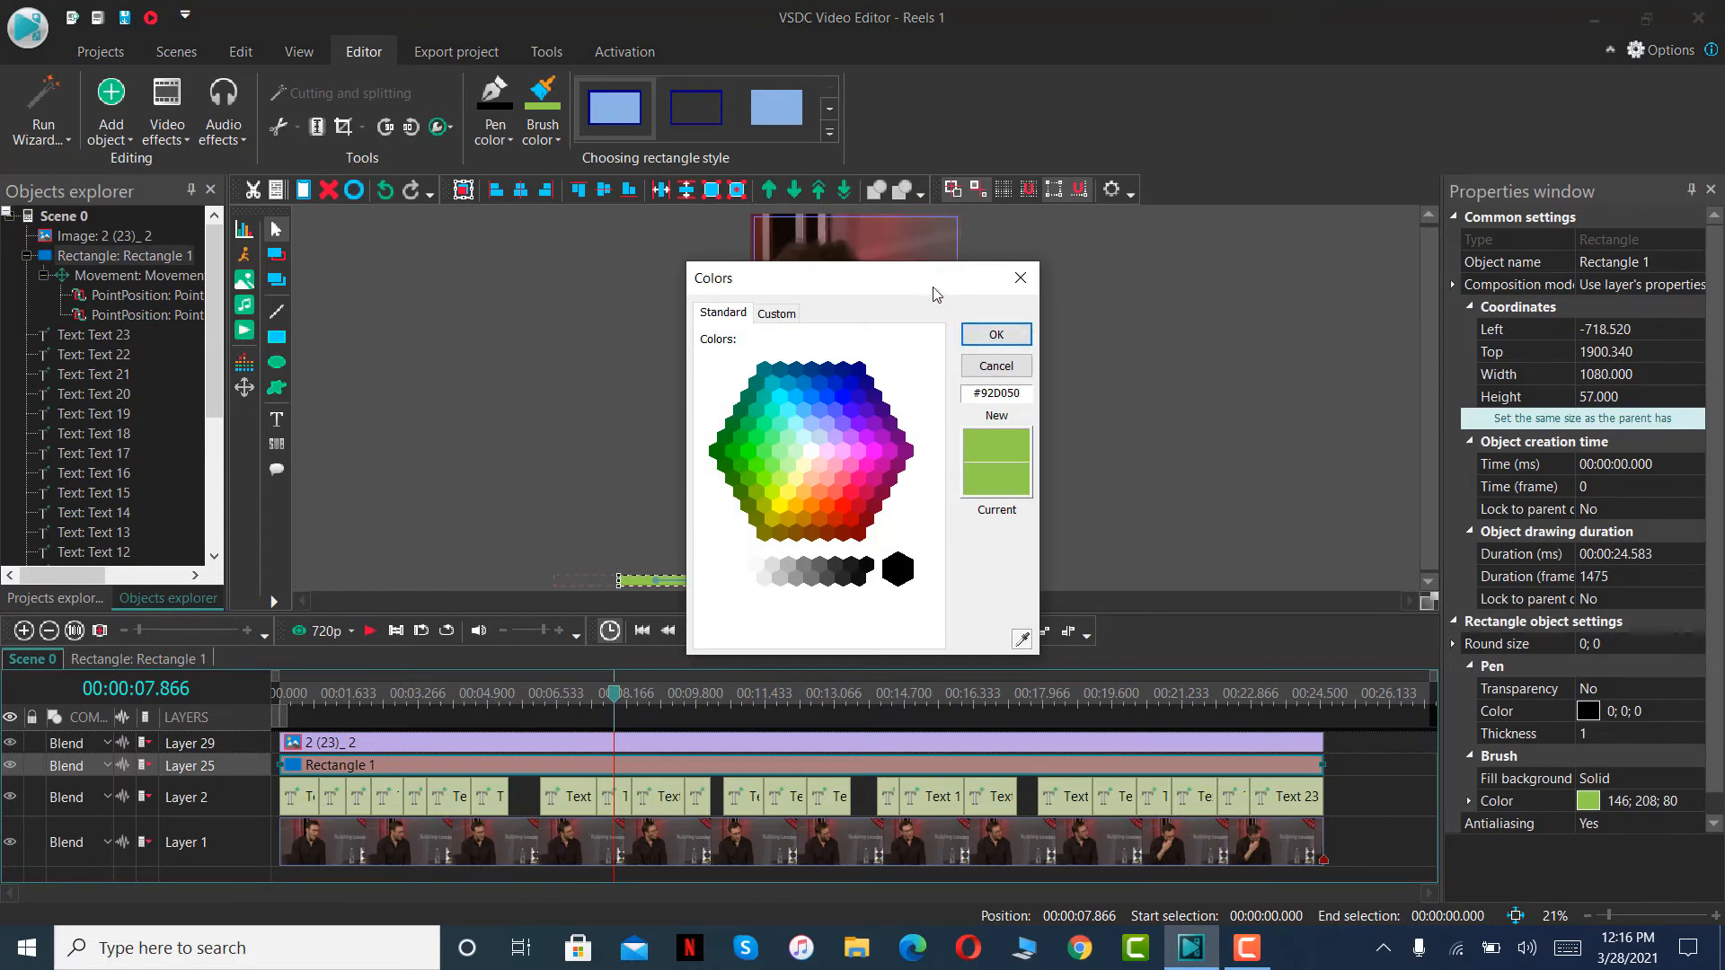
{"action": "left_click_drag", "start_coordinate": [970, 269], "coordinate": [550, 222]}
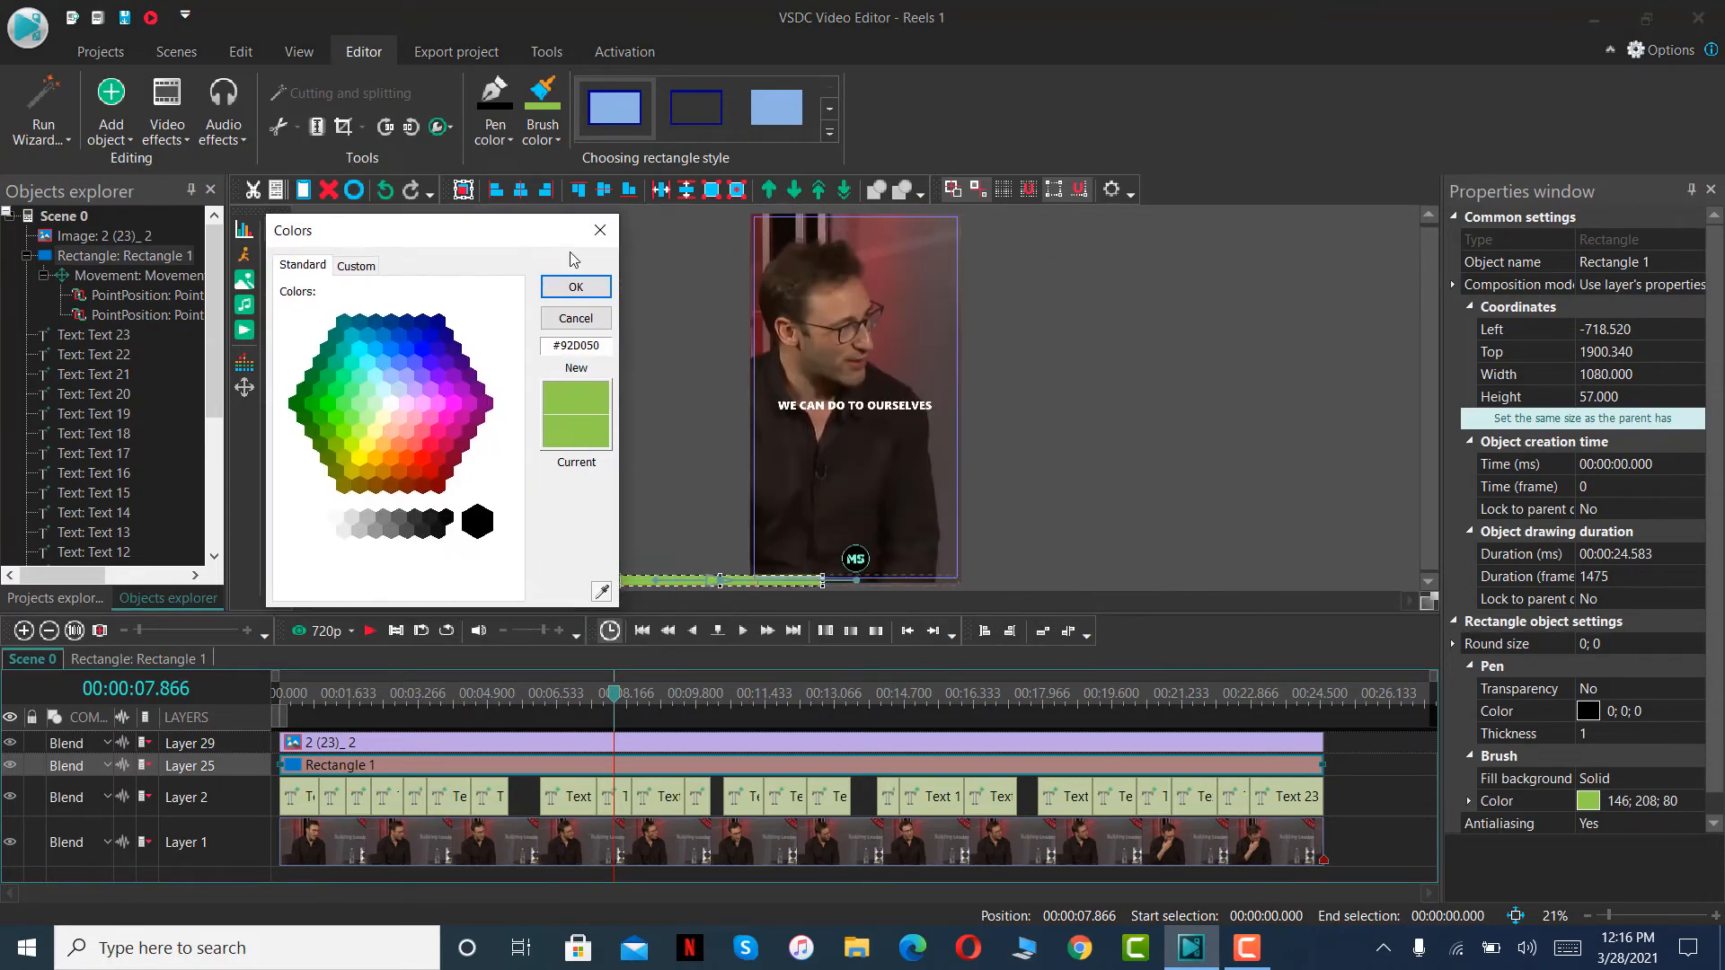
{"action": "left_click", "coordinate": [600, 592]}
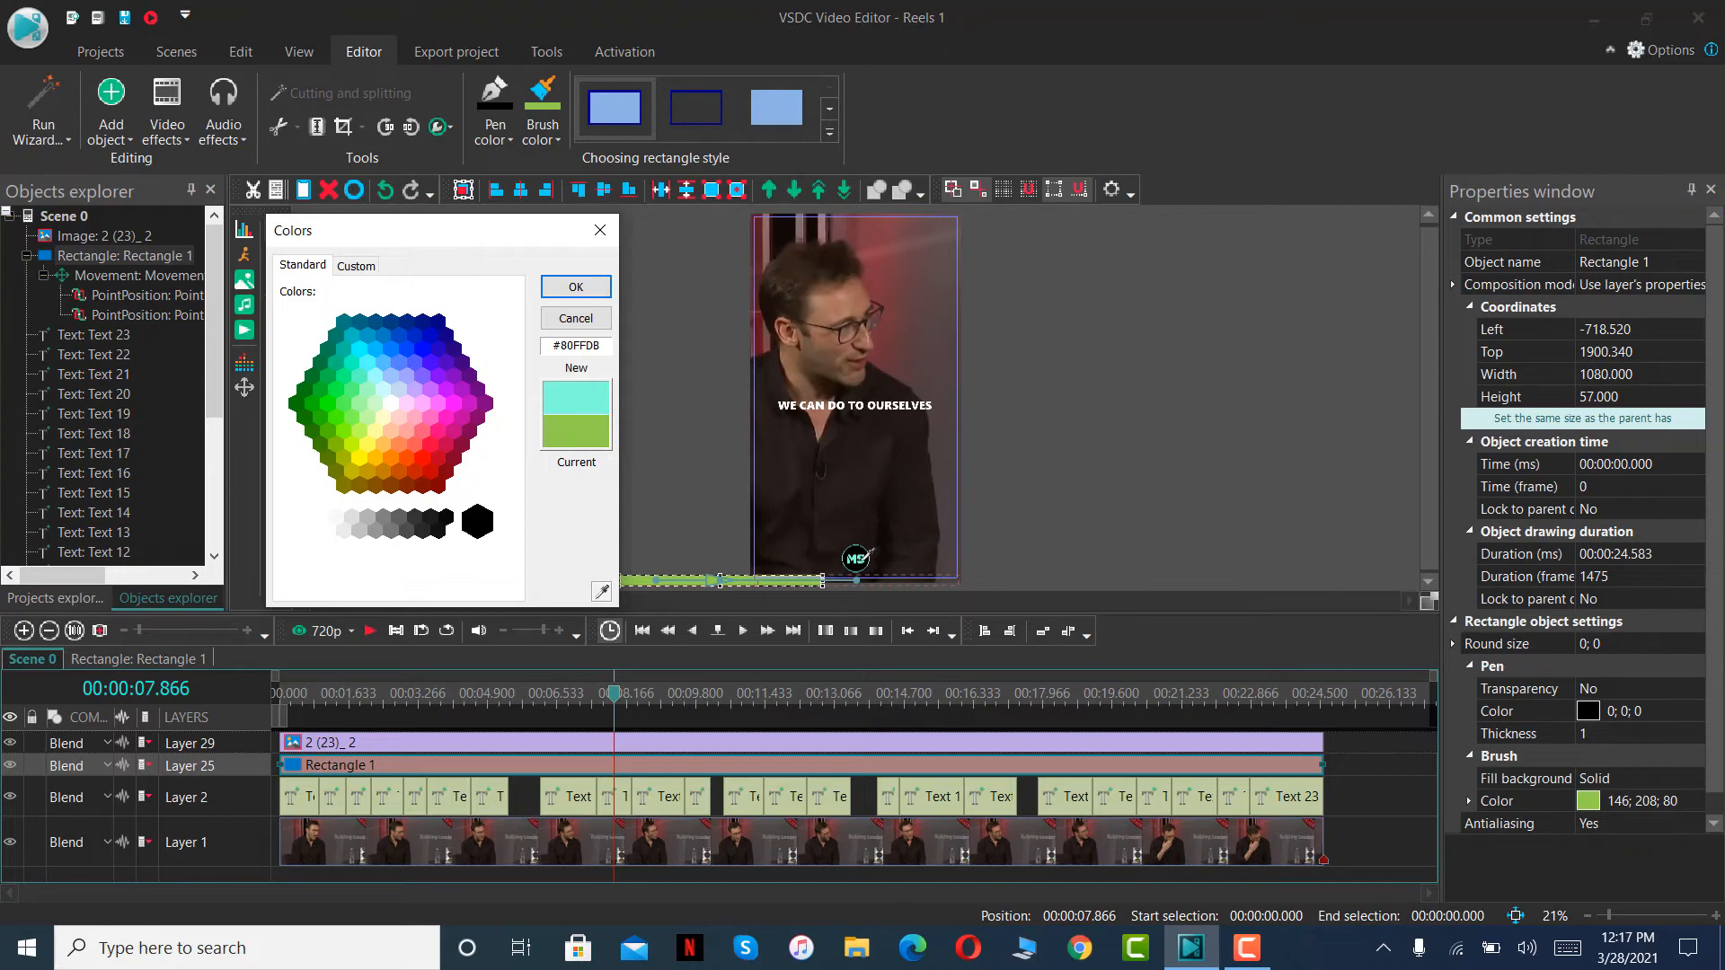
{"action": "left_click", "coordinate": [576, 286]}
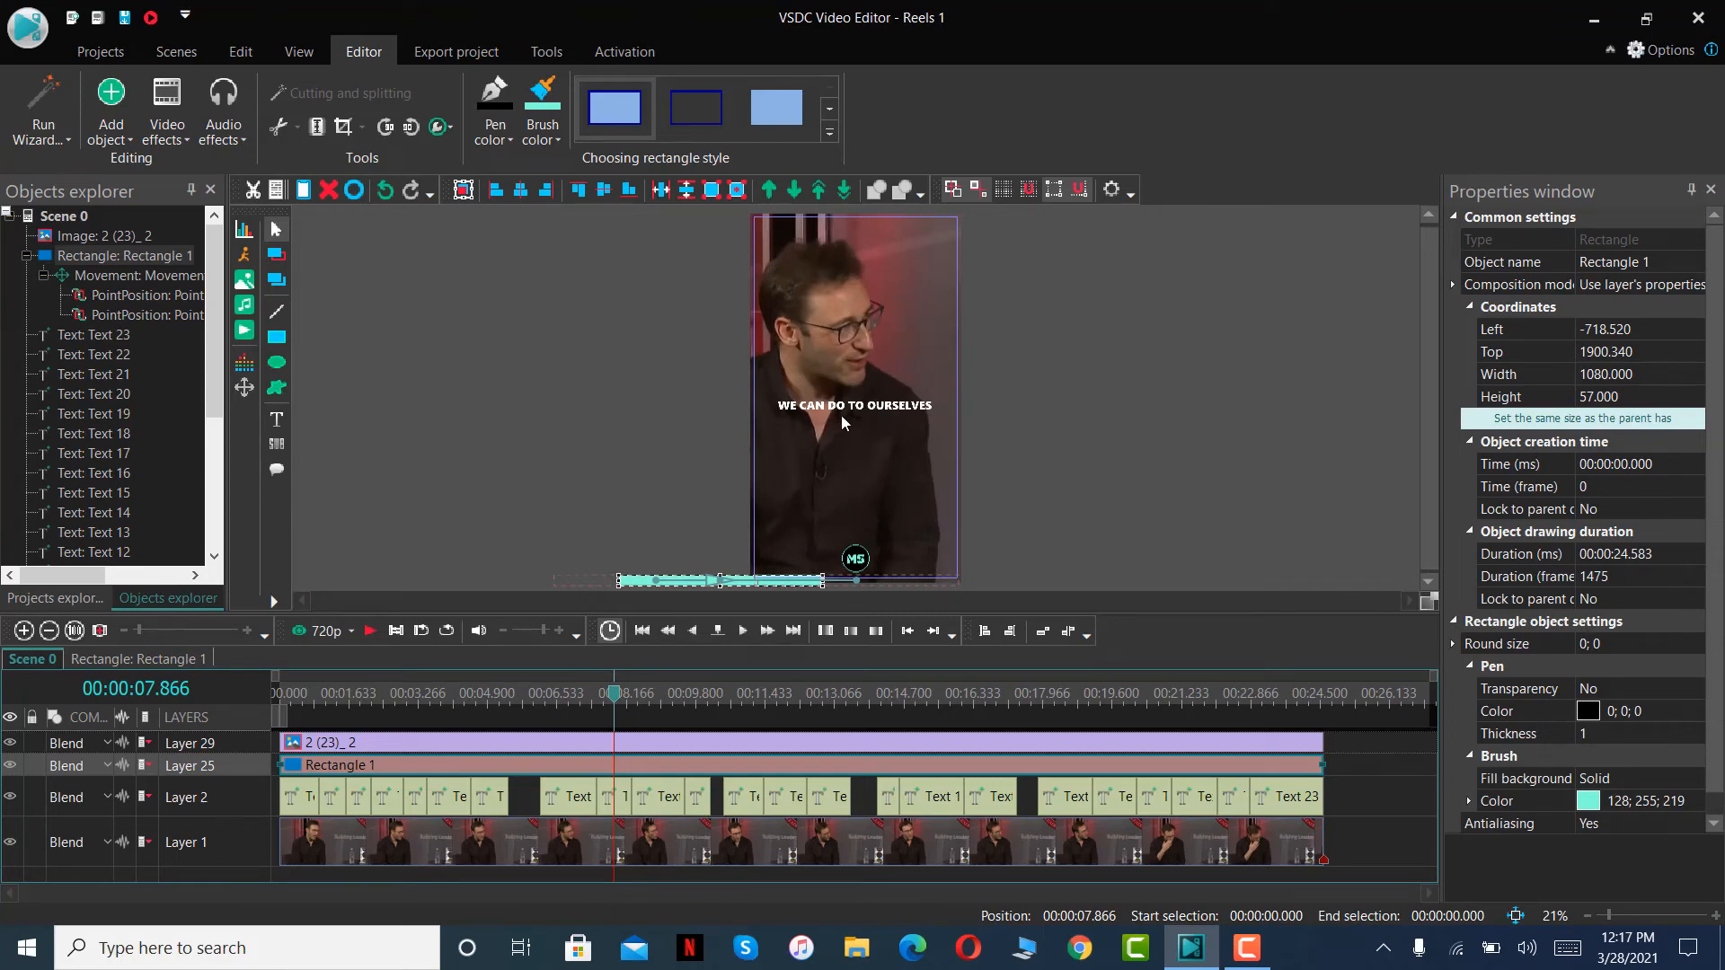
- Nudge the MS logo slightly upward, away from the progress bar, and deselect it
{"action": "left_click", "coordinate": [856, 558]}
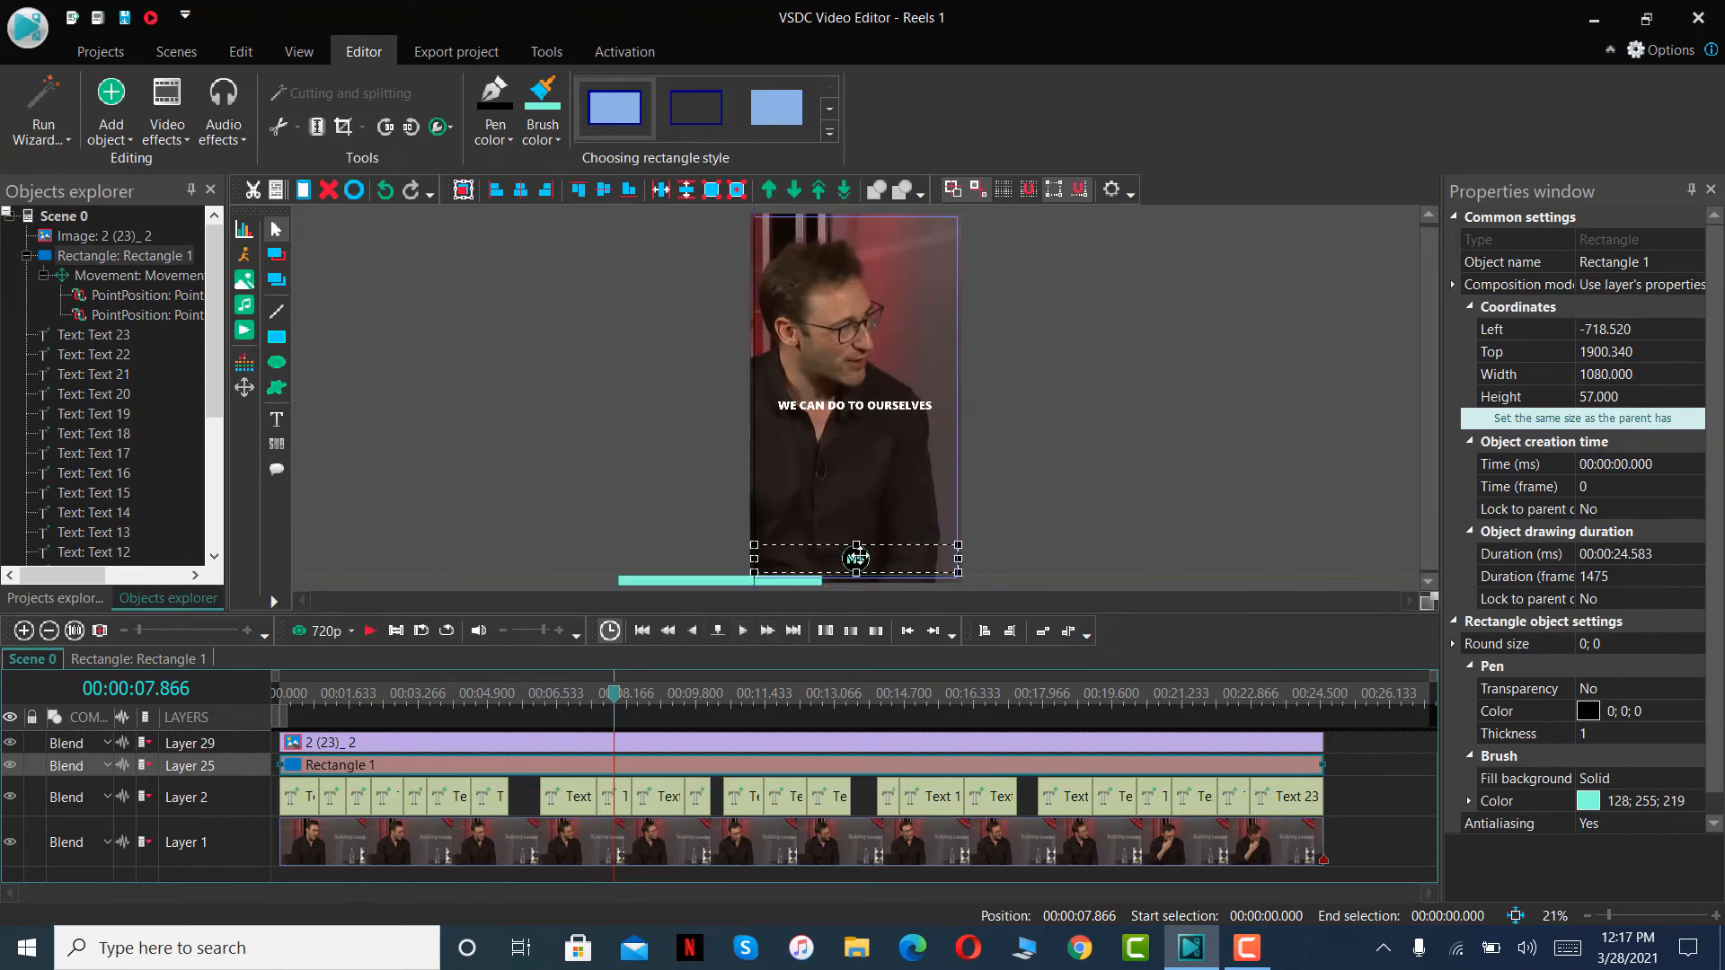
{"action": "key", "text": "Up"}
{"action": "key", "text": "Up"}
{"action": "left_click", "coordinate": [1138, 492]}
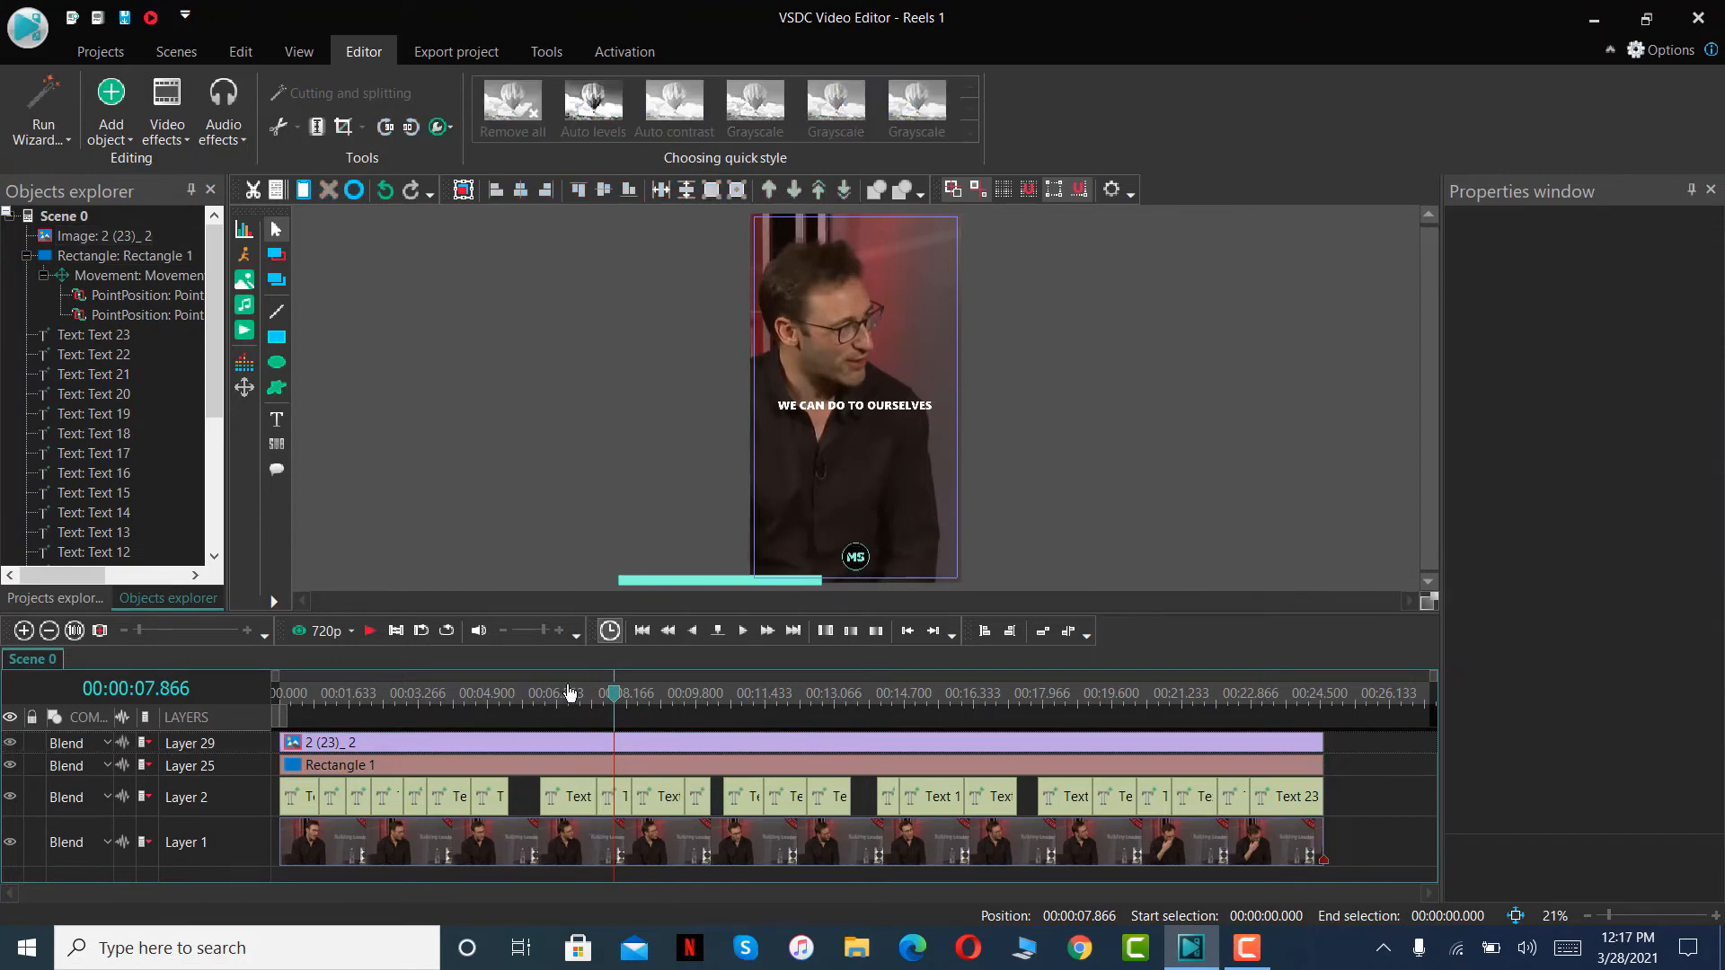
- Preview the whole reel from the beginning to check the logo, captions and bar motion, and return to the start
{"action": "left_click_drag", "start_coordinate": [611, 699], "coordinate": [275, 716]}
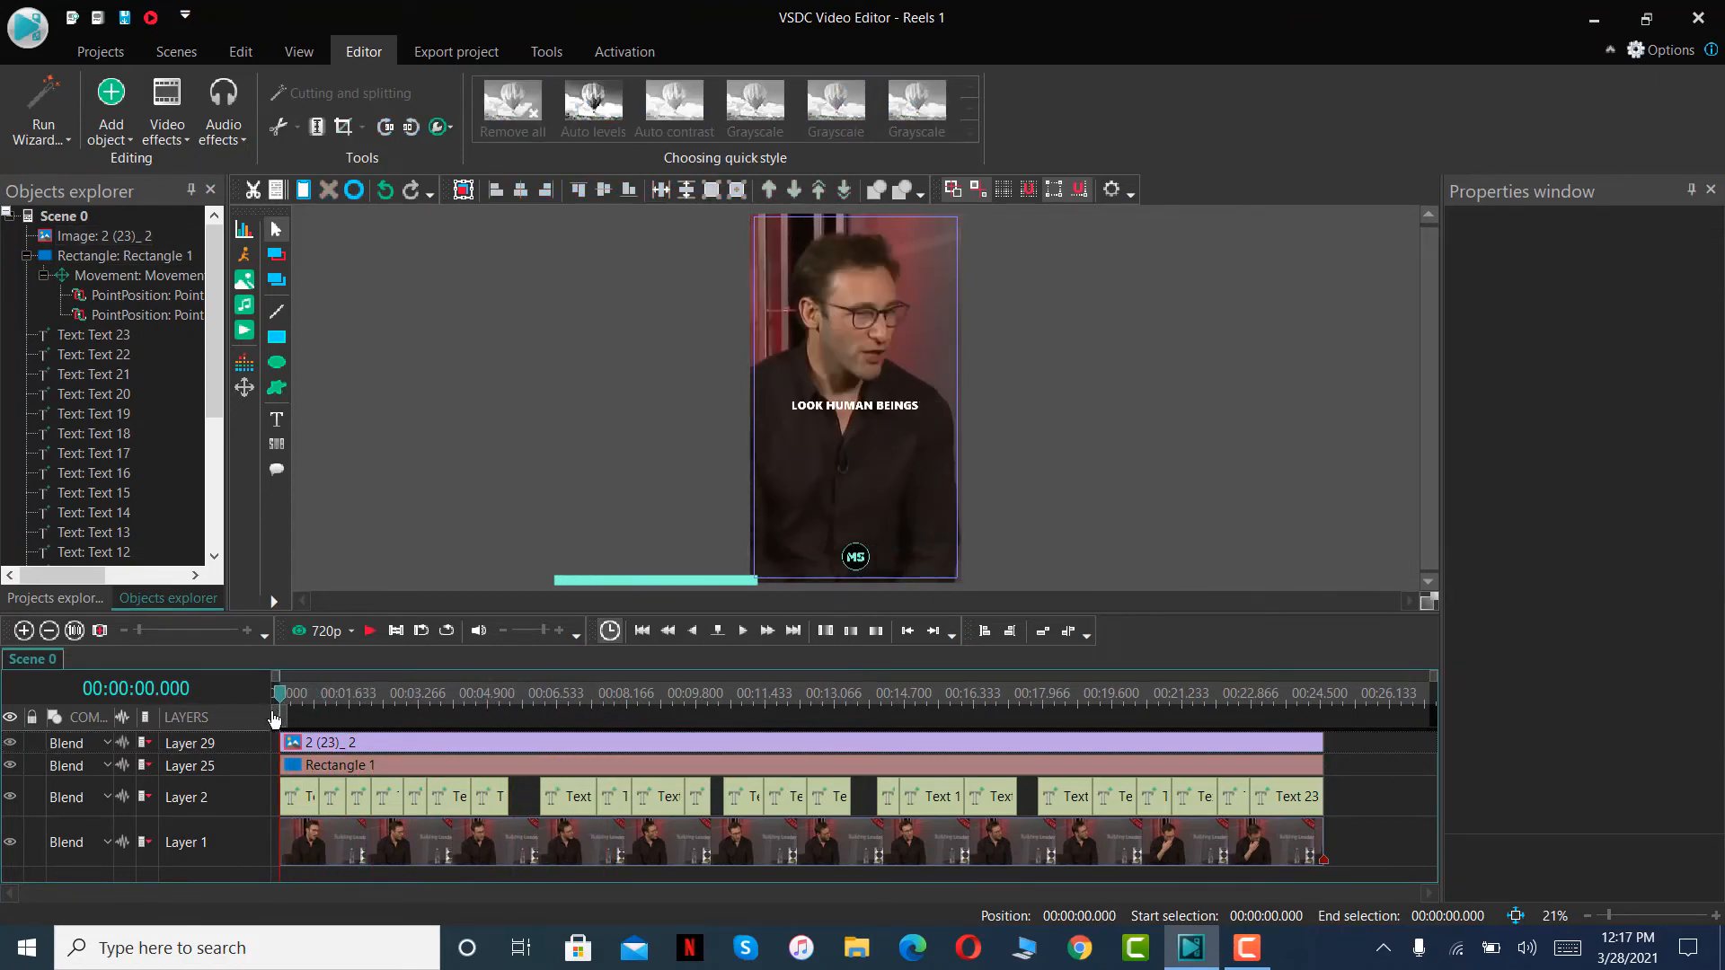
{"action": "left_click", "coordinate": [369, 630]}
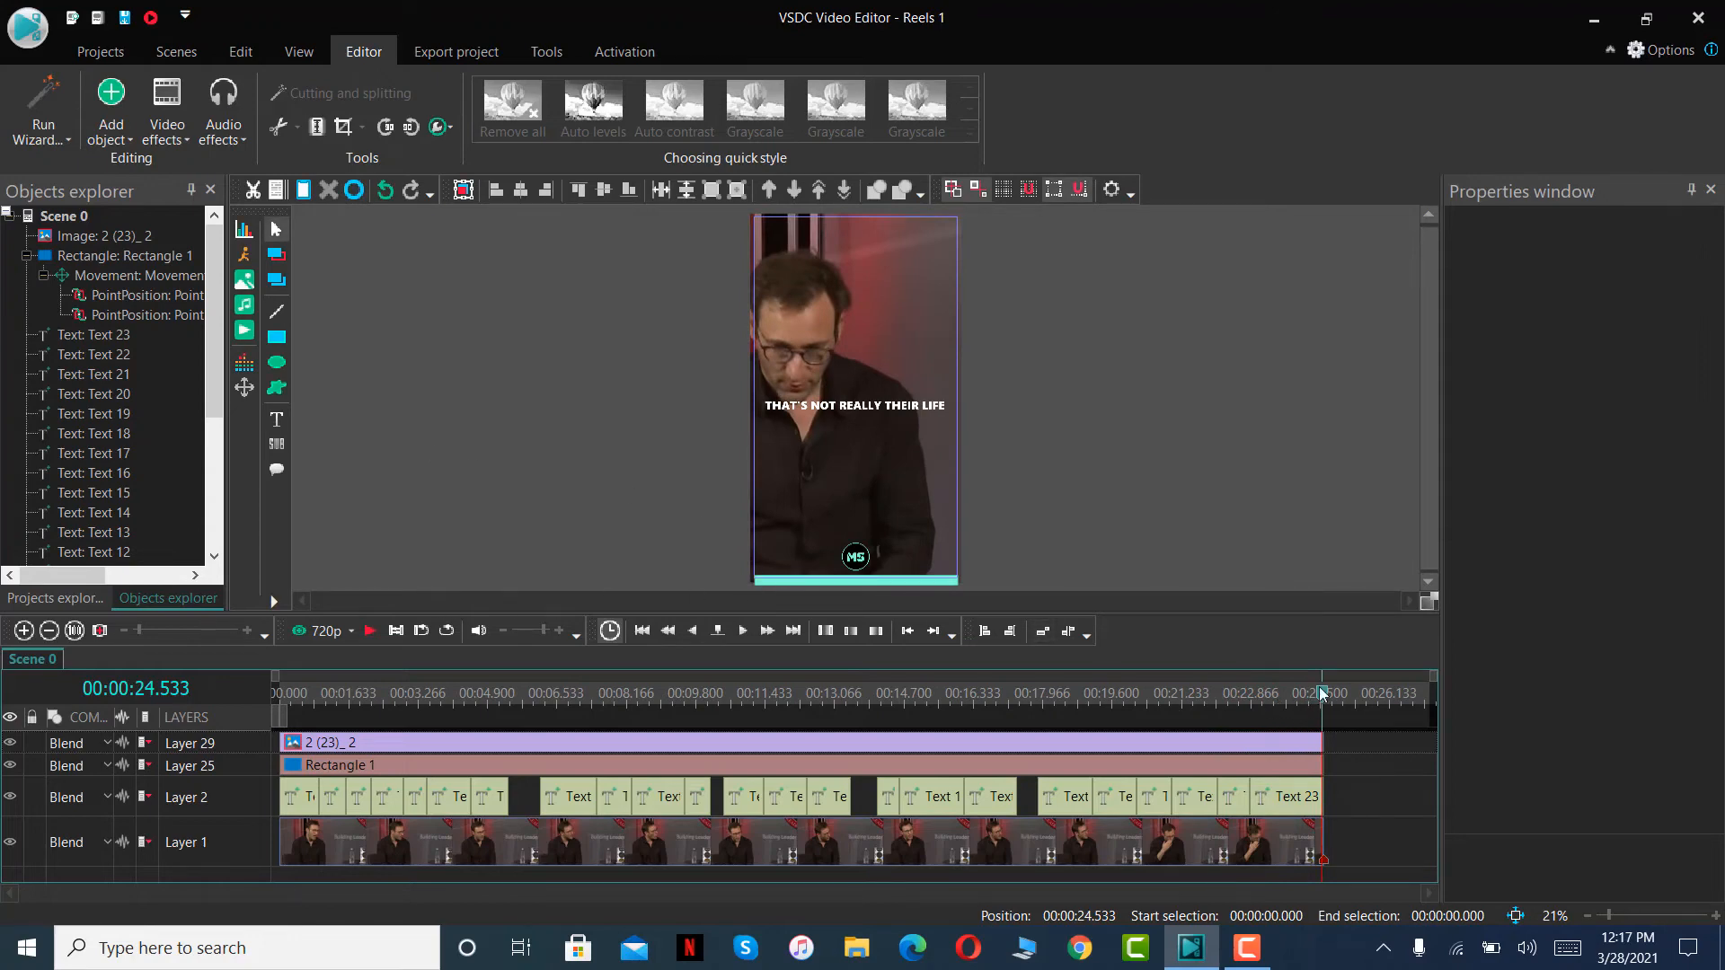
{"action": "left_click_drag", "start_coordinate": [1321, 692], "coordinate": [279, 692]}
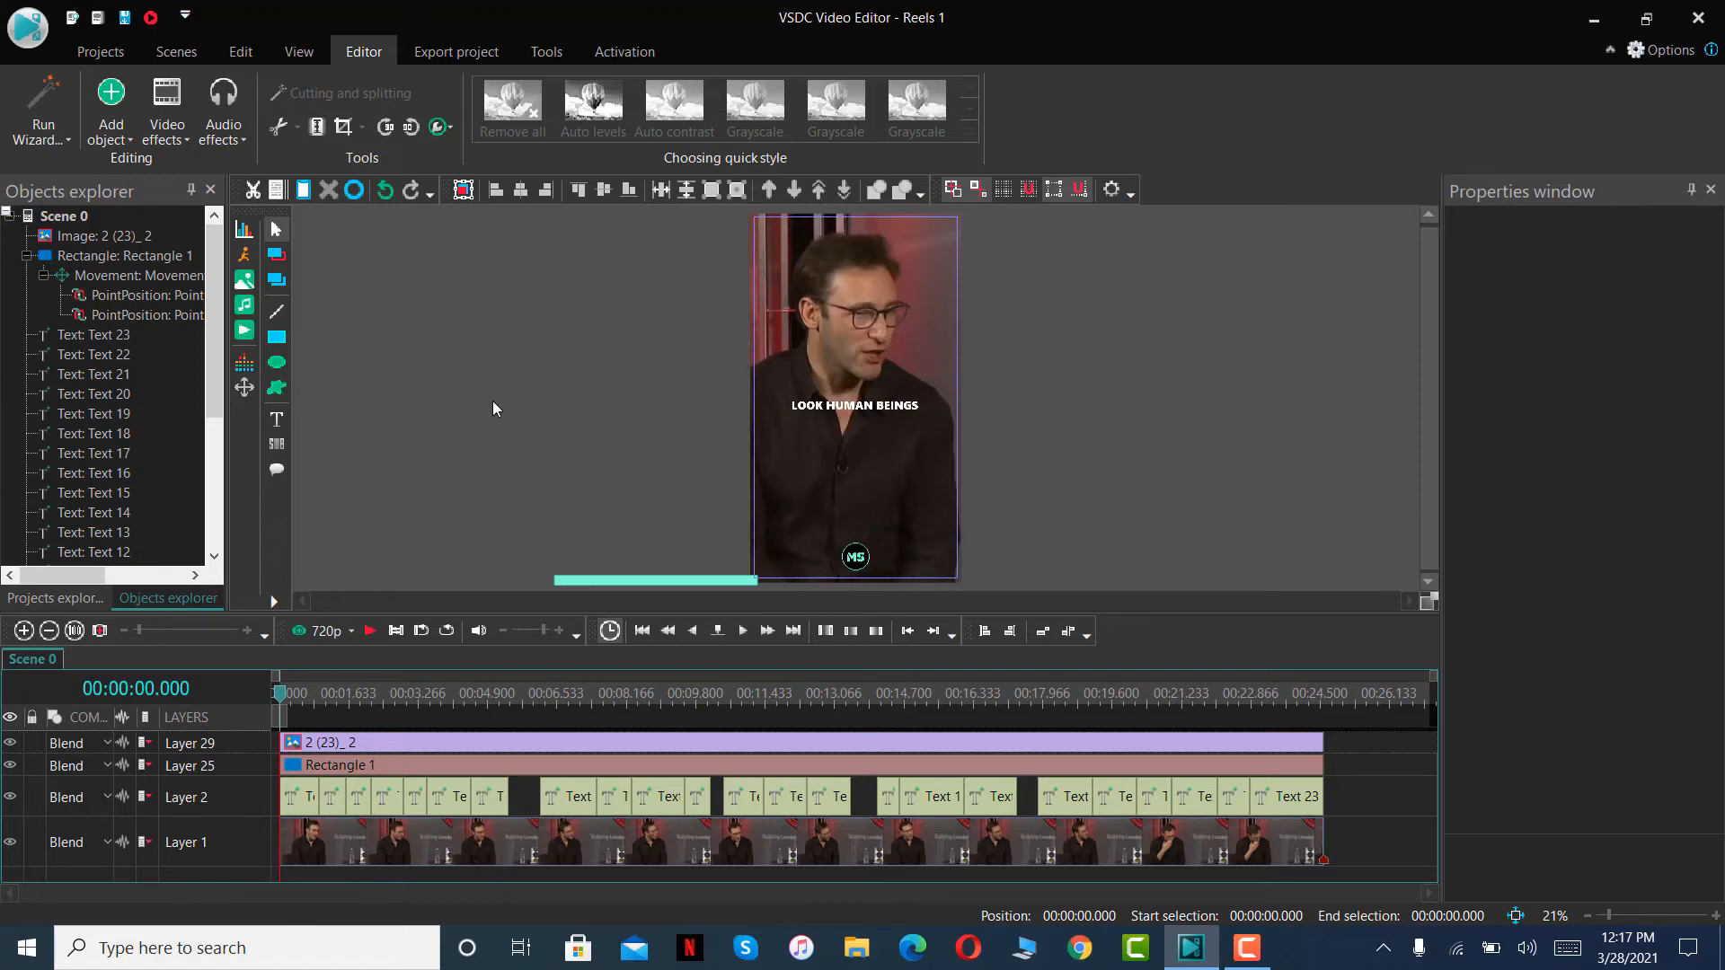
{"action": "left_click", "coordinate": [865, 415]}
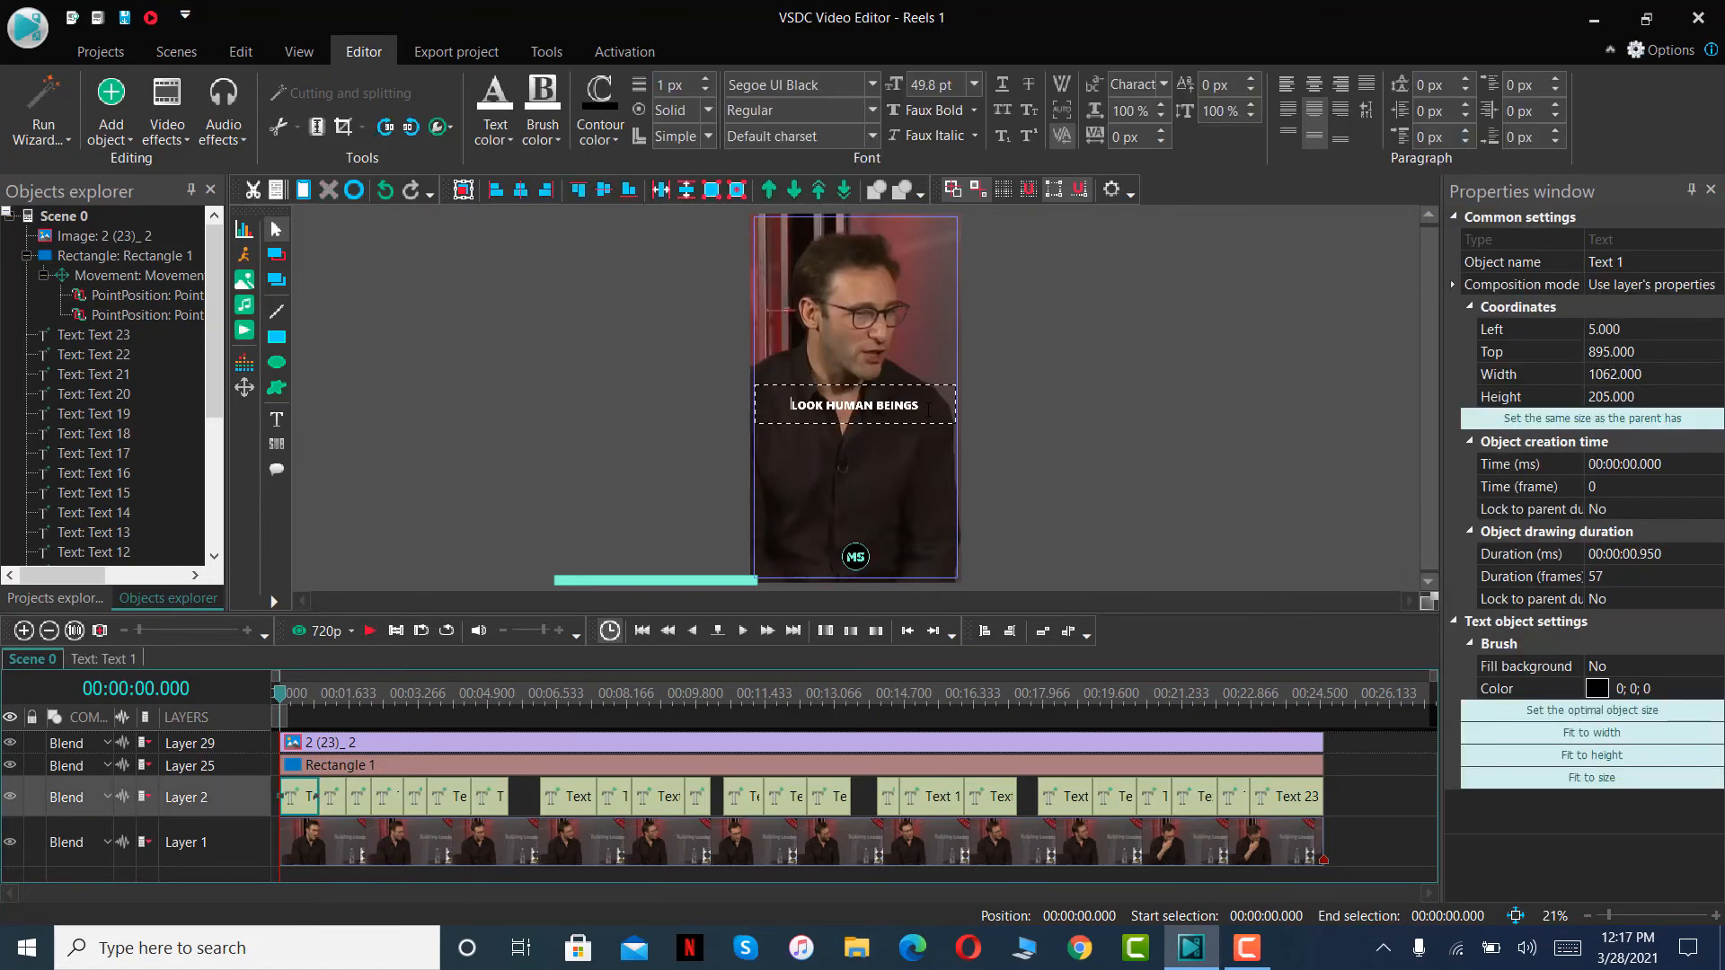
{"action": "left_click_drag", "start_coordinate": [921, 407], "coordinate": [814, 405]}
{"action": "left_click", "coordinate": [896, 406]}
{"action": "left_click", "coordinate": [1150, 437]}
- Recolour the "HELP OURSELVES" caption to the logo's turquoise, #80FFDB, sampled with the colour picker, and copy the colour code
{"action": "left_click_drag", "start_coordinate": [281, 700], "coordinate": [356, 703]}
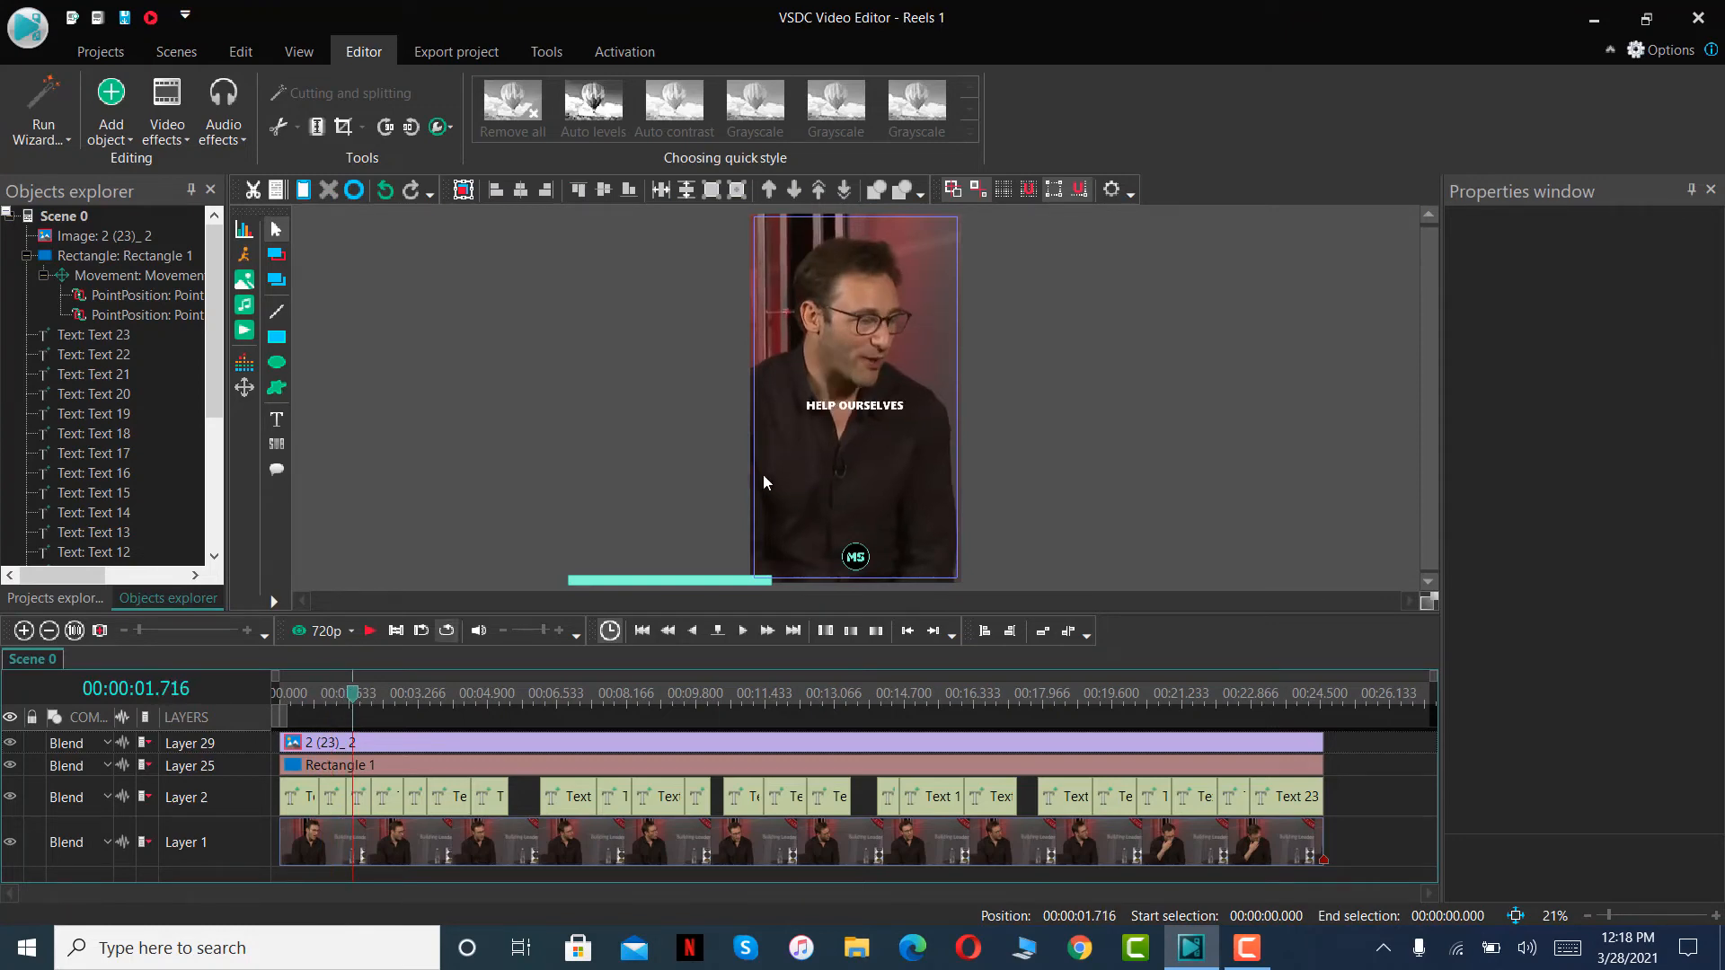
{"action": "left_click", "coordinate": [855, 406]}
{"action": "left_click_drag", "start_coordinate": [903, 406], "coordinate": [789, 407]}
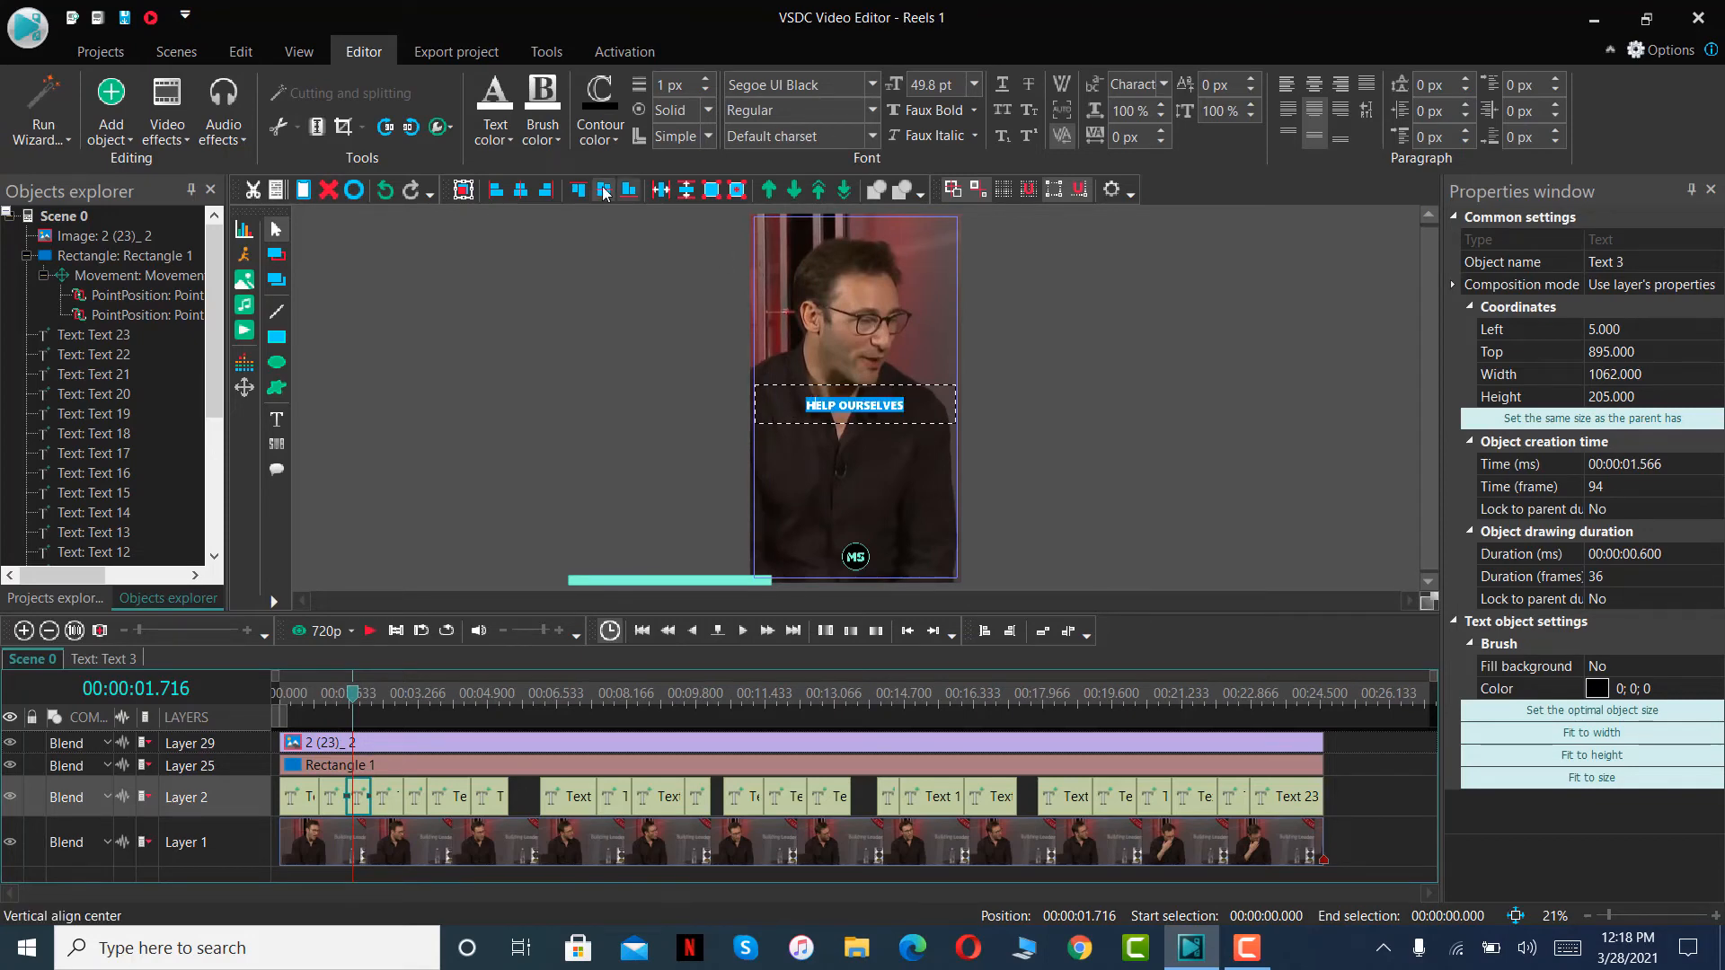
{"action": "left_click", "coordinate": [512, 140]}
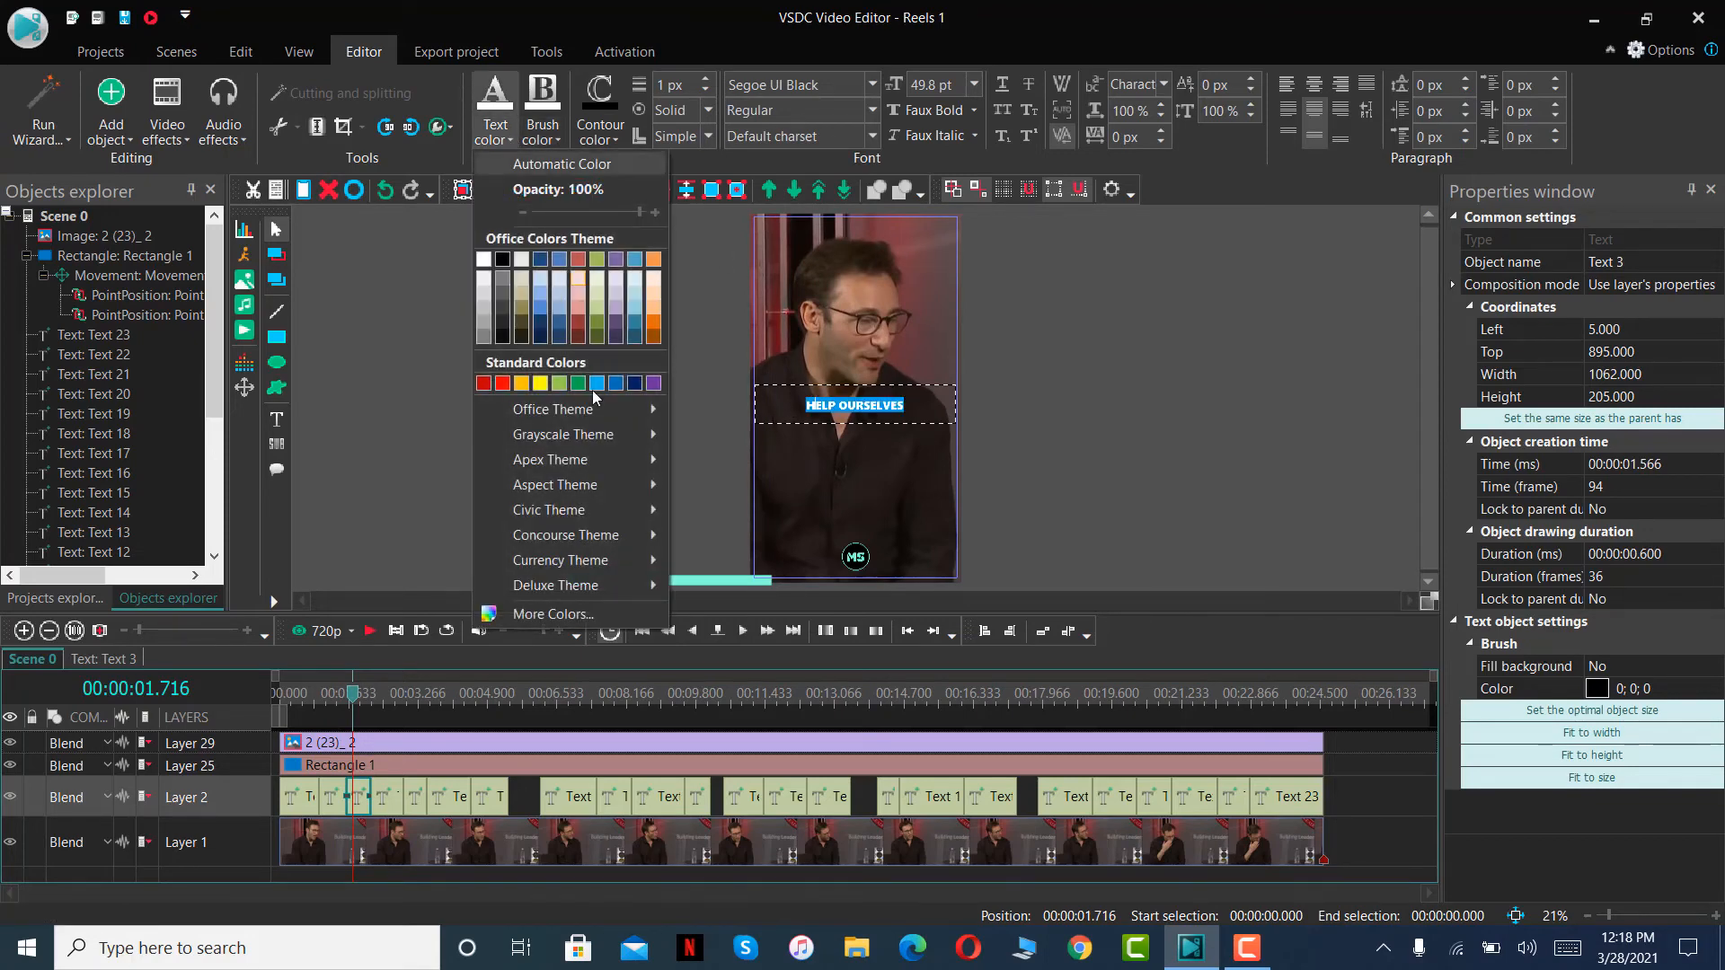
{"action": "left_click", "coordinate": [582, 615]}
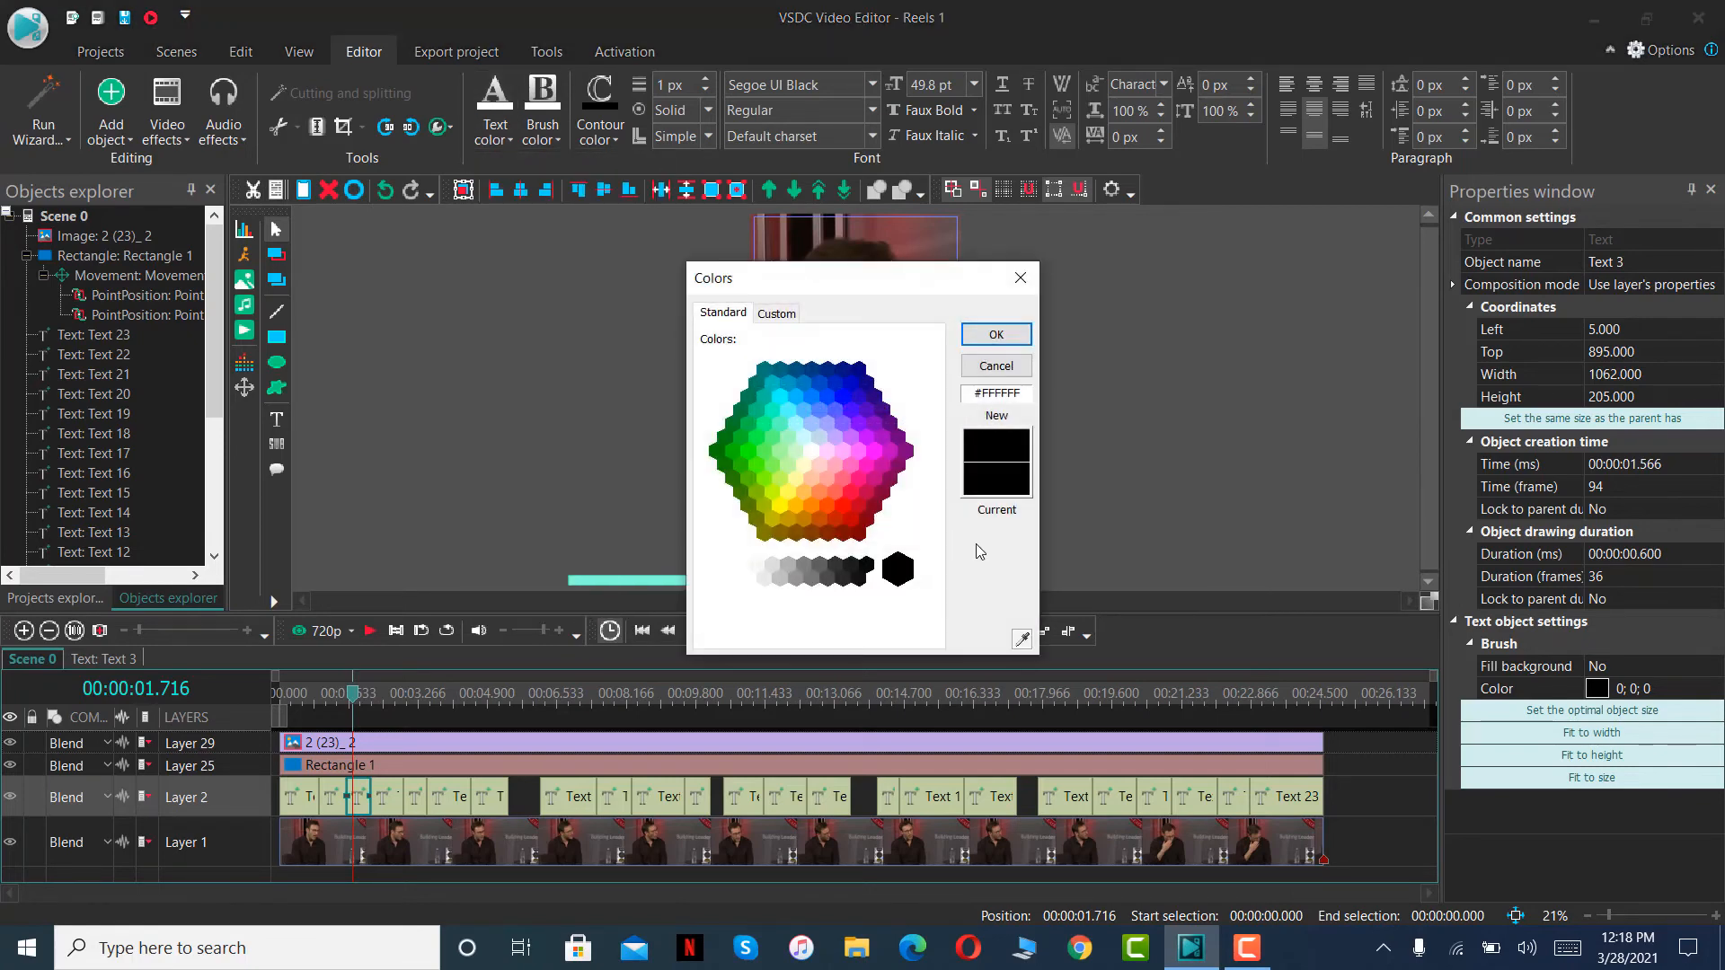
{"action": "left_click_drag", "start_coordinate": [726, 283], "coordinate": [374, 232]}
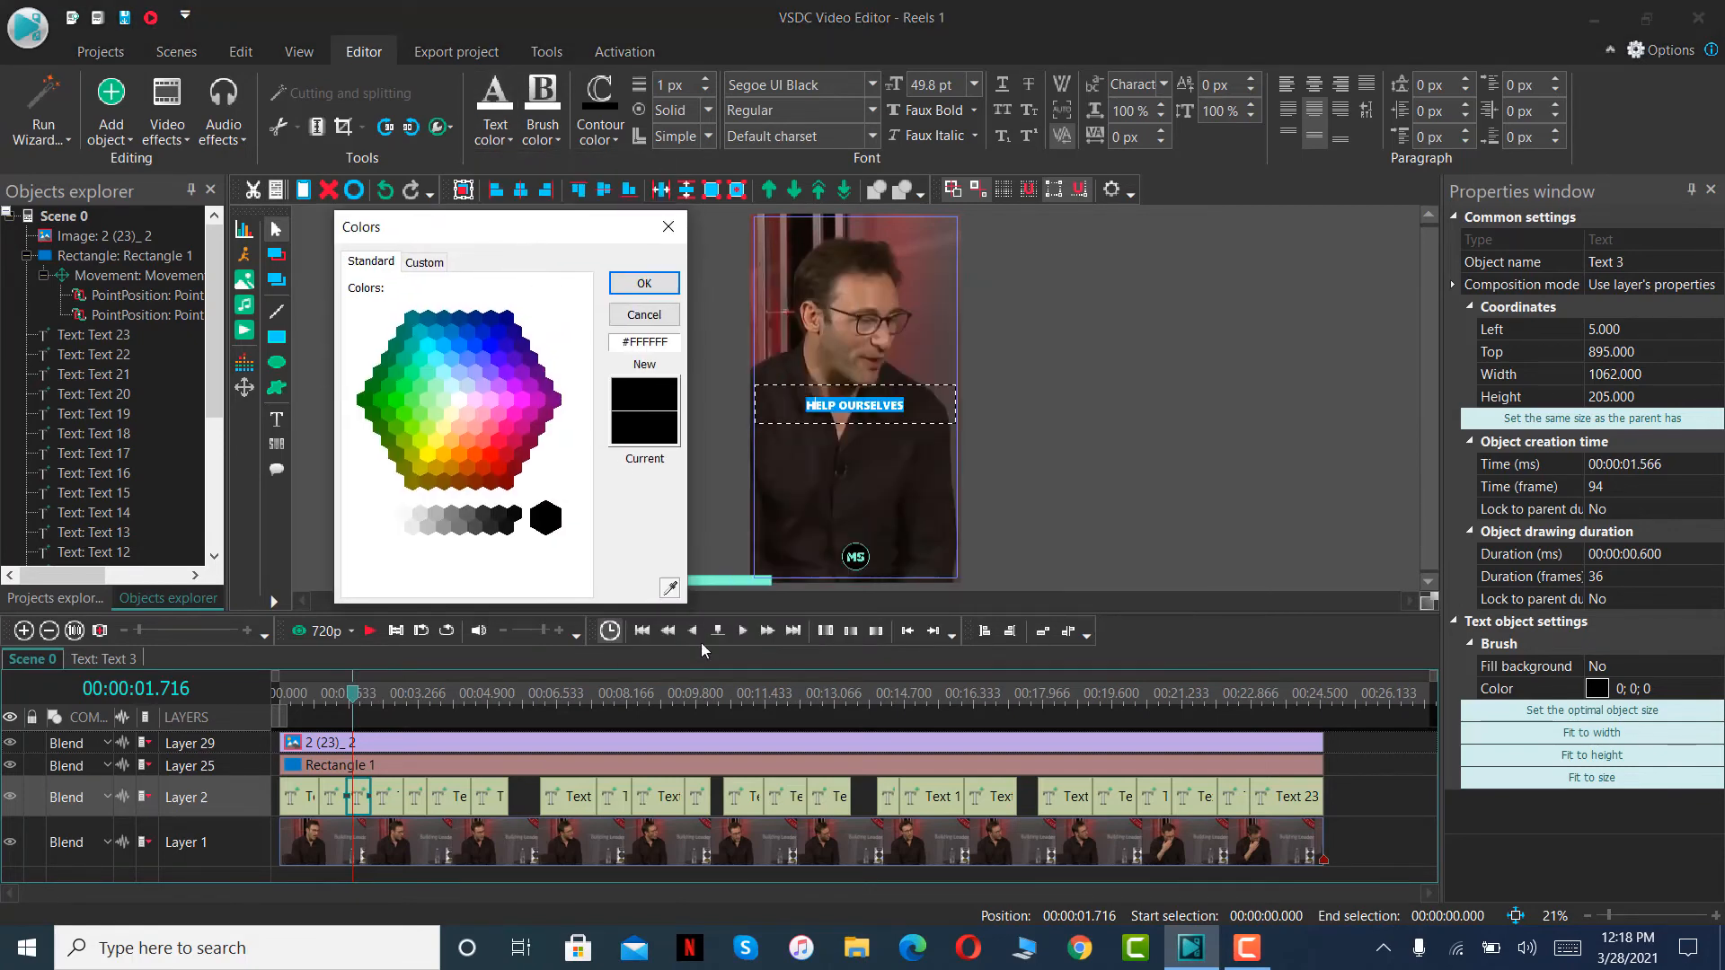
{"action": "left_click", "coordinate": [669, 590]}
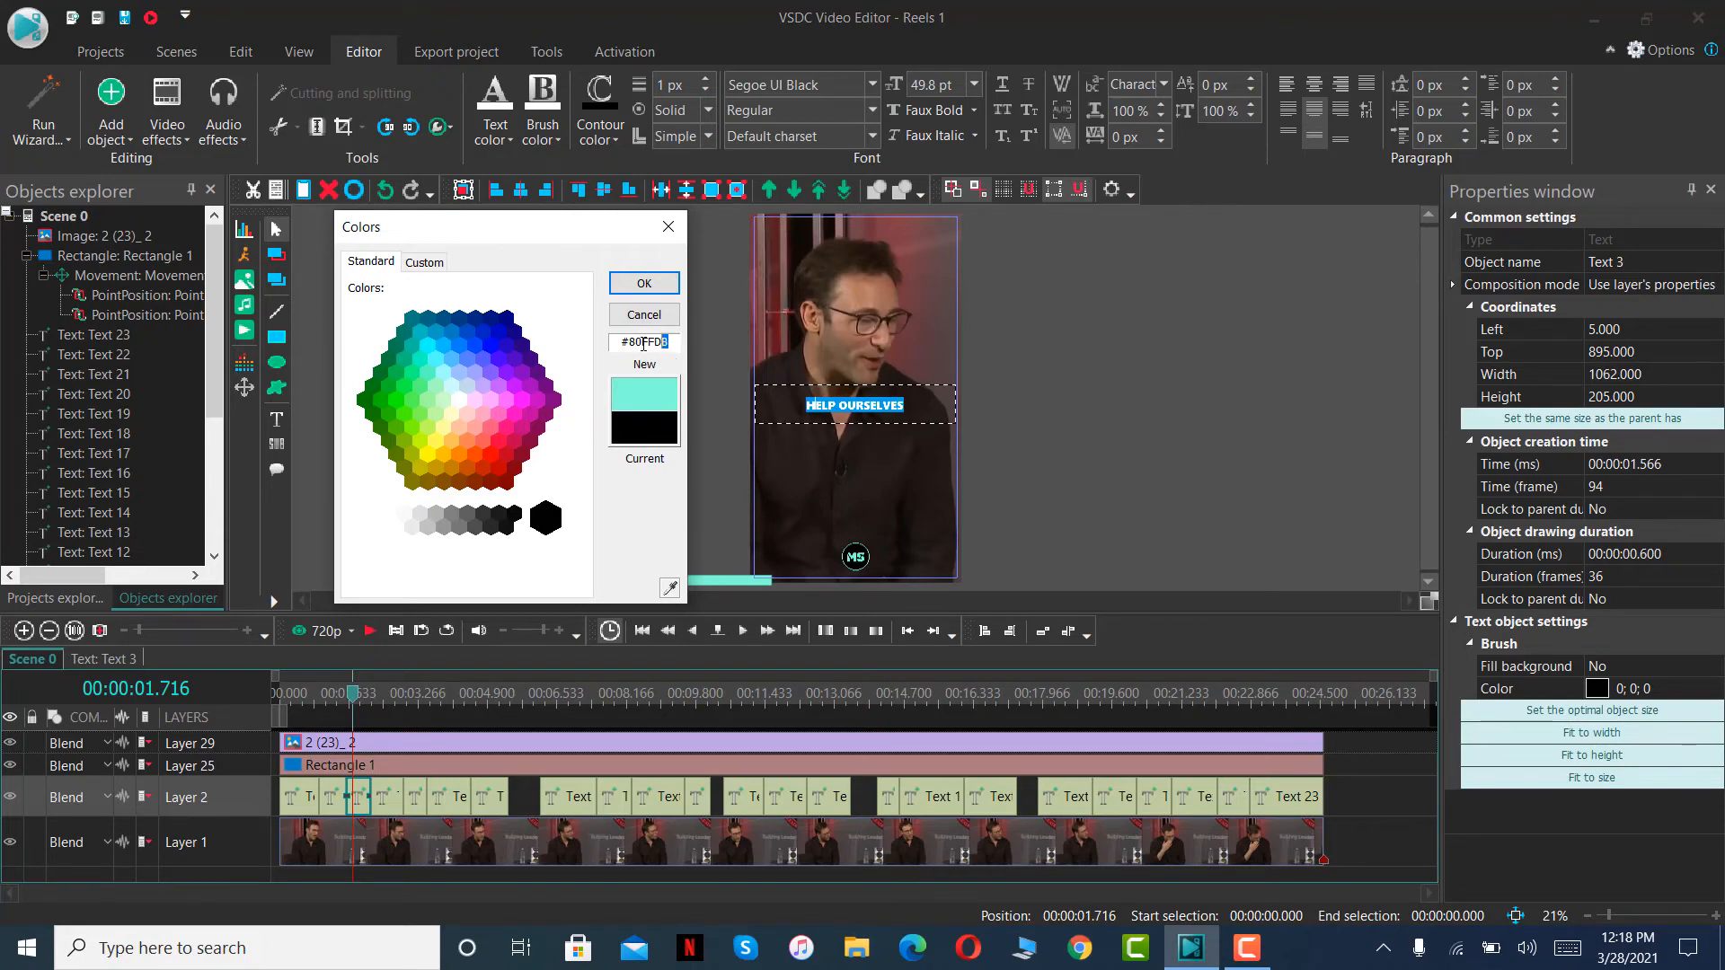
{"action": "left_click_drag", "start_coordinate": [644, 344], "coordinate": [601, 343]}
{"action": "left_click", "coordinate": [639, 286]}
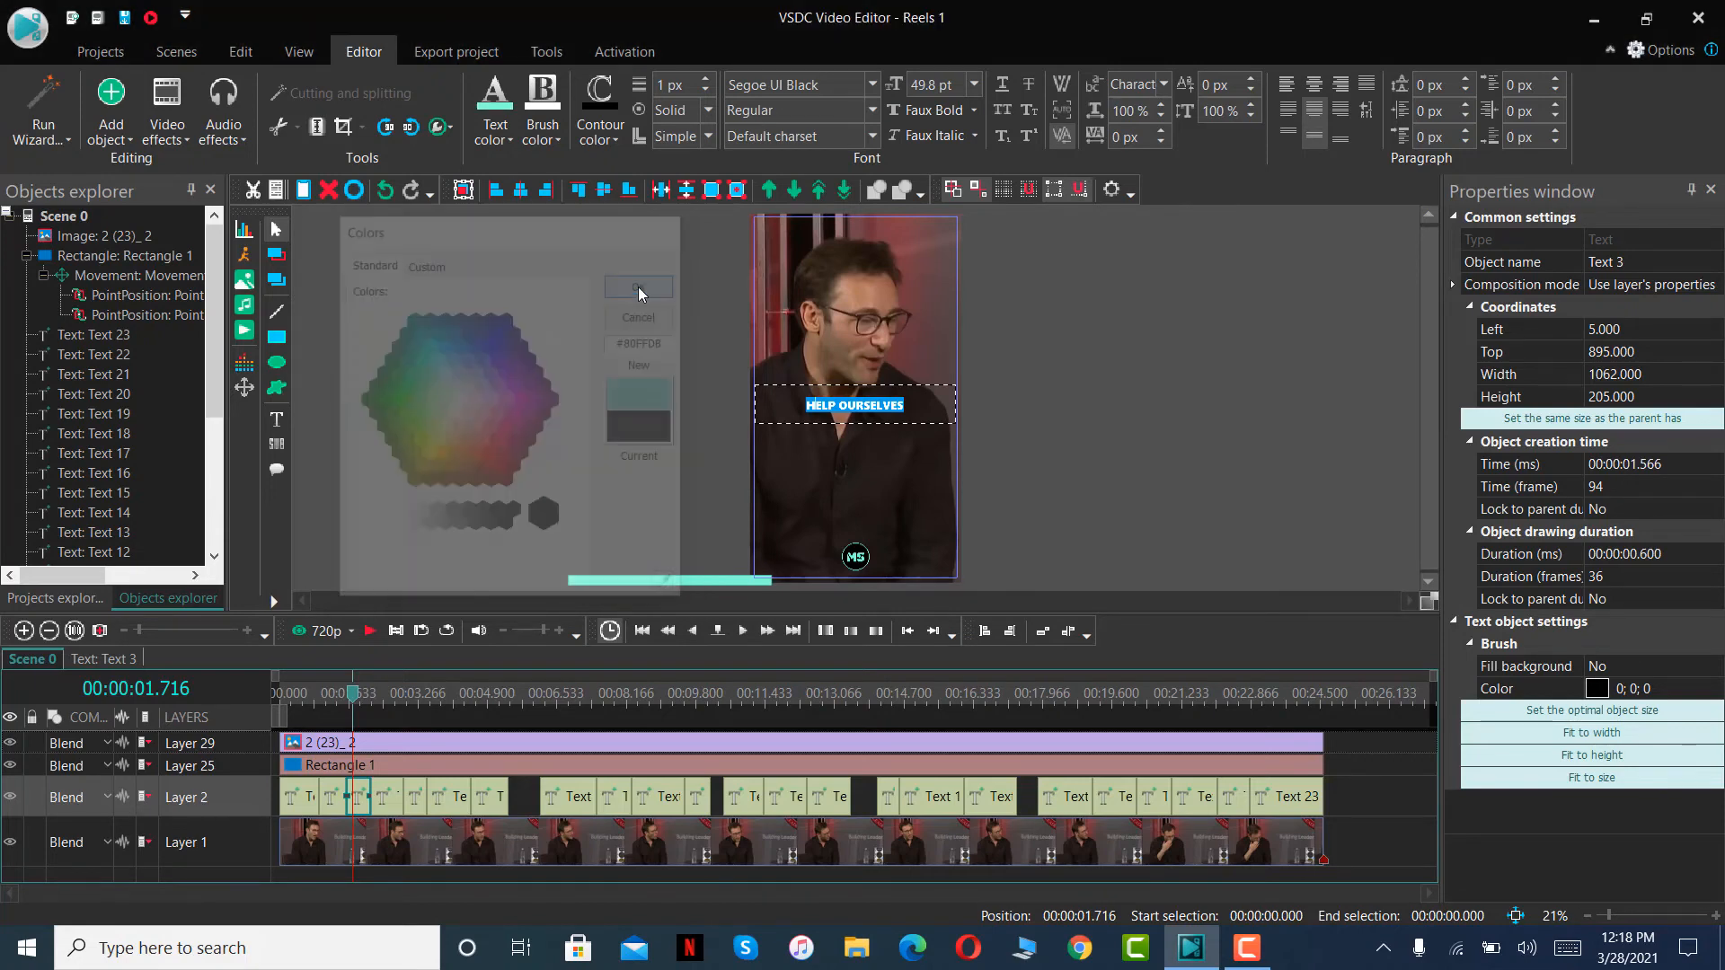
{"action": "left_click", "coordinate": [1237, 453]}
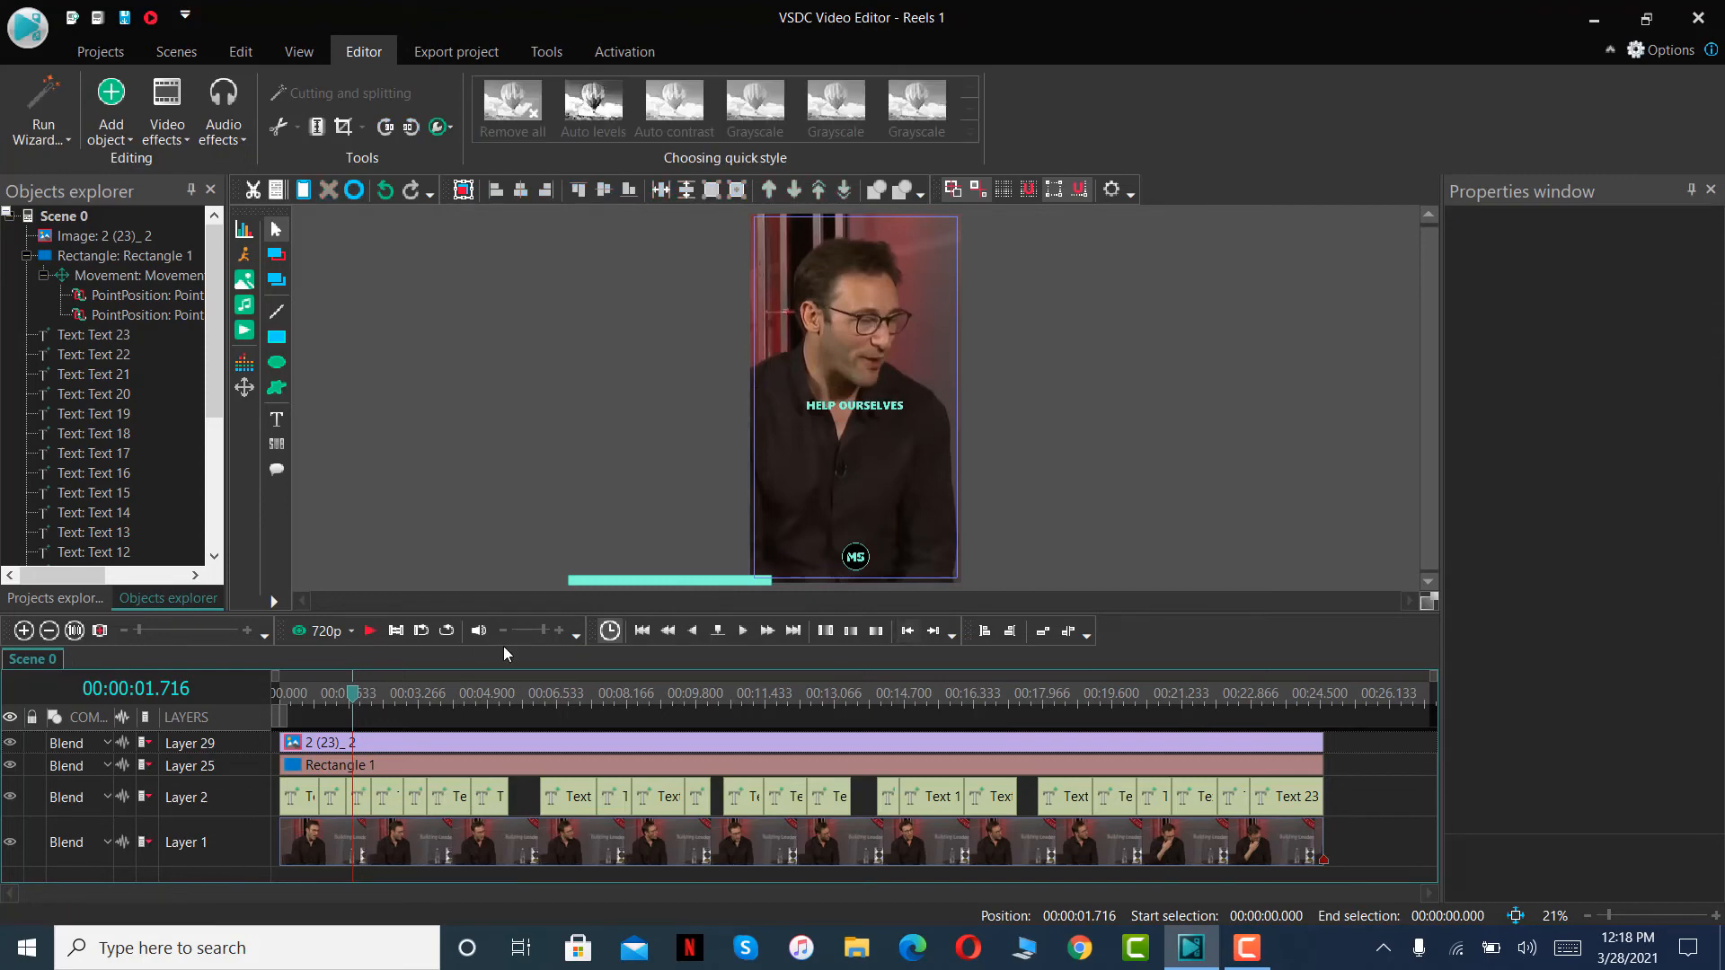
- Recolour the whole "LET THEM LIVE THEIR LIVES" caption near 18.3 seconds to turquoise by pasting the code #80FFDB
{"action": "left_click", "coordinate": [1058, 704]}
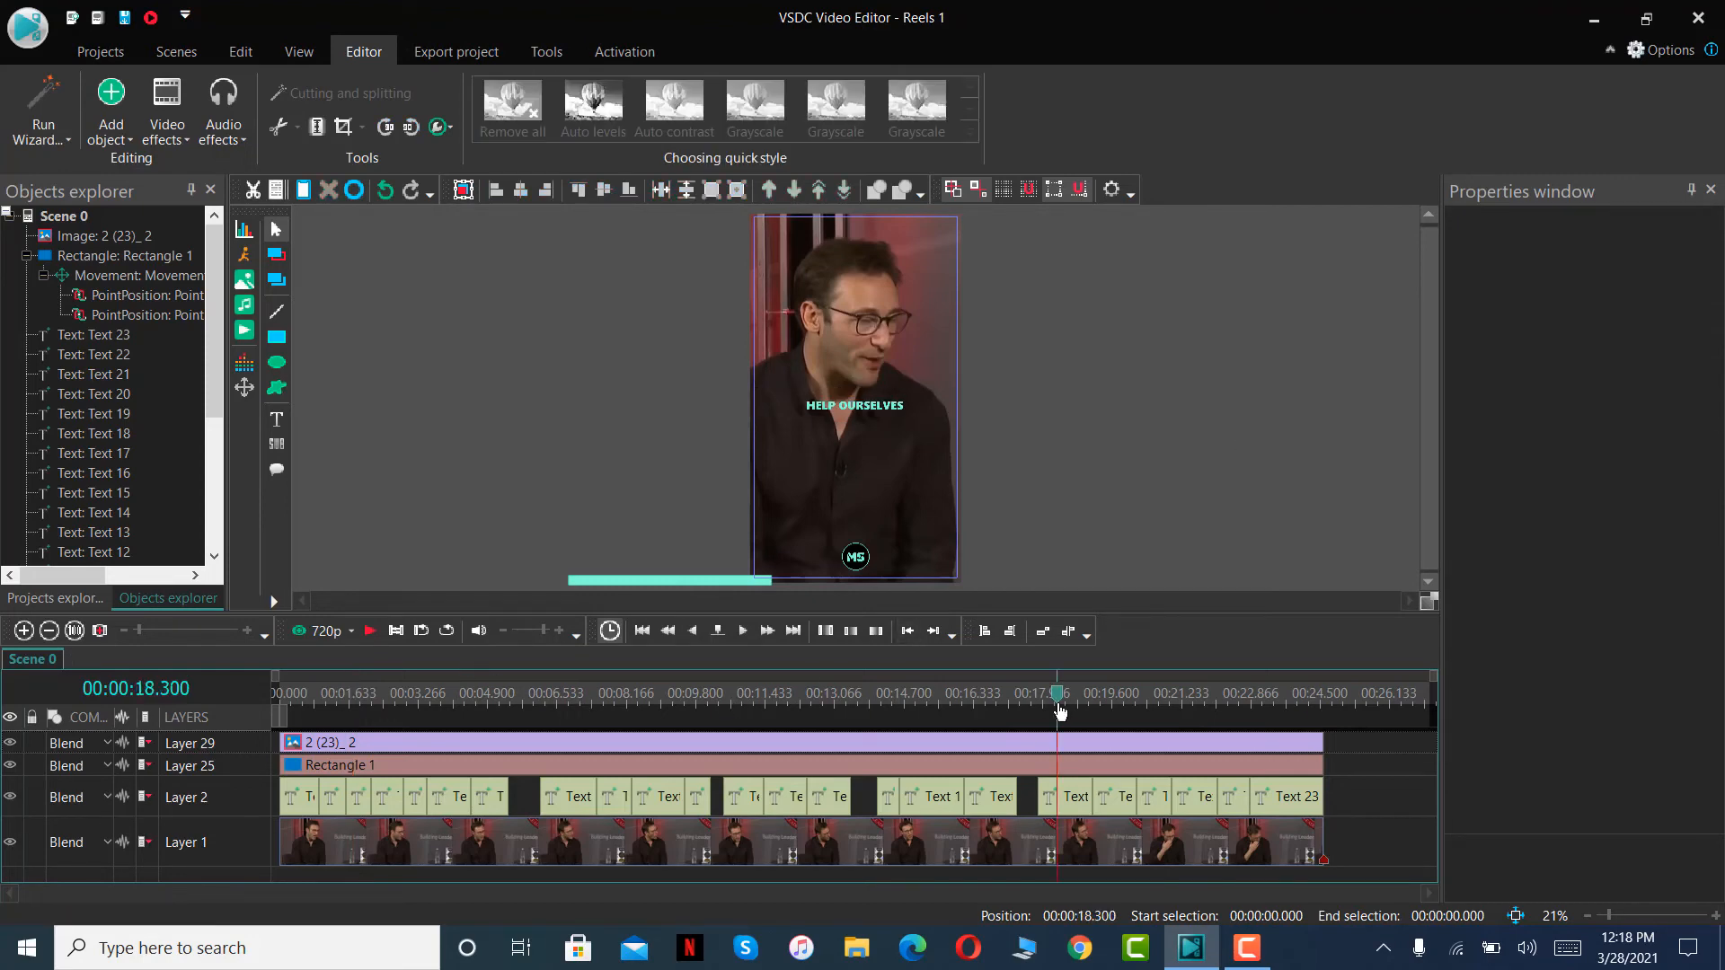
{"action": "left_click", "coordinate": [853, 409]}
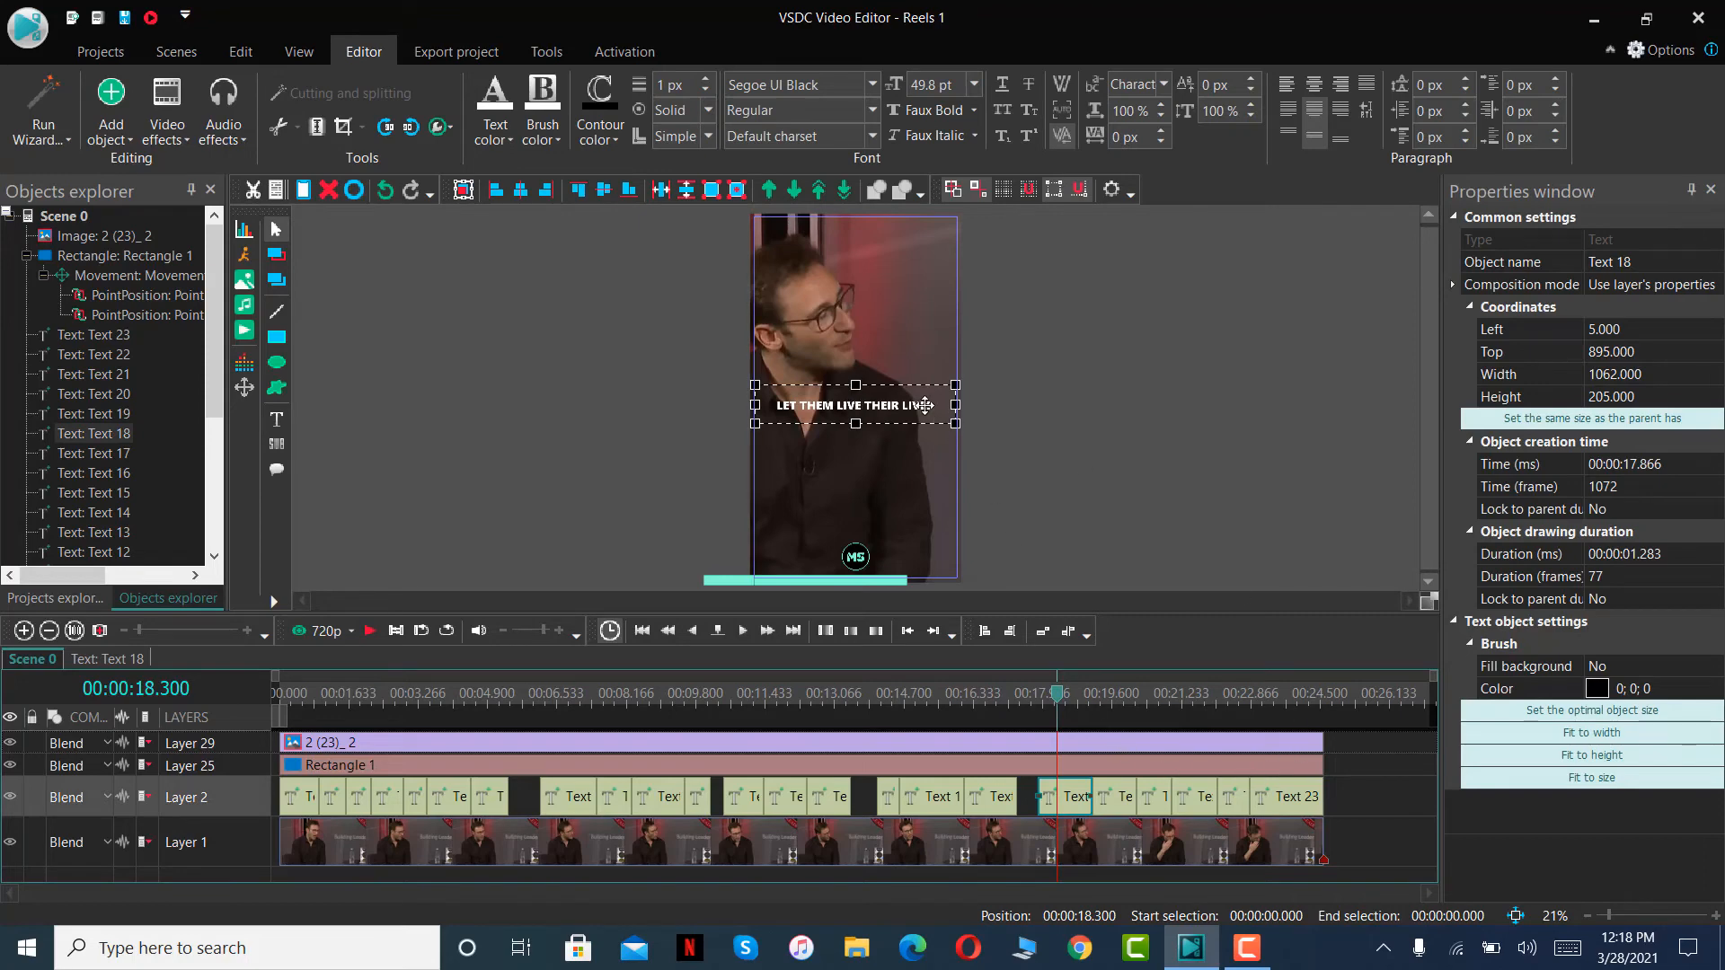
{"action": "double_click", "coordinate": [924, 405]}
{"action": "key", "text": "ctrl+a"}
{"action": "left_click", "coordinate": [500, 137]}
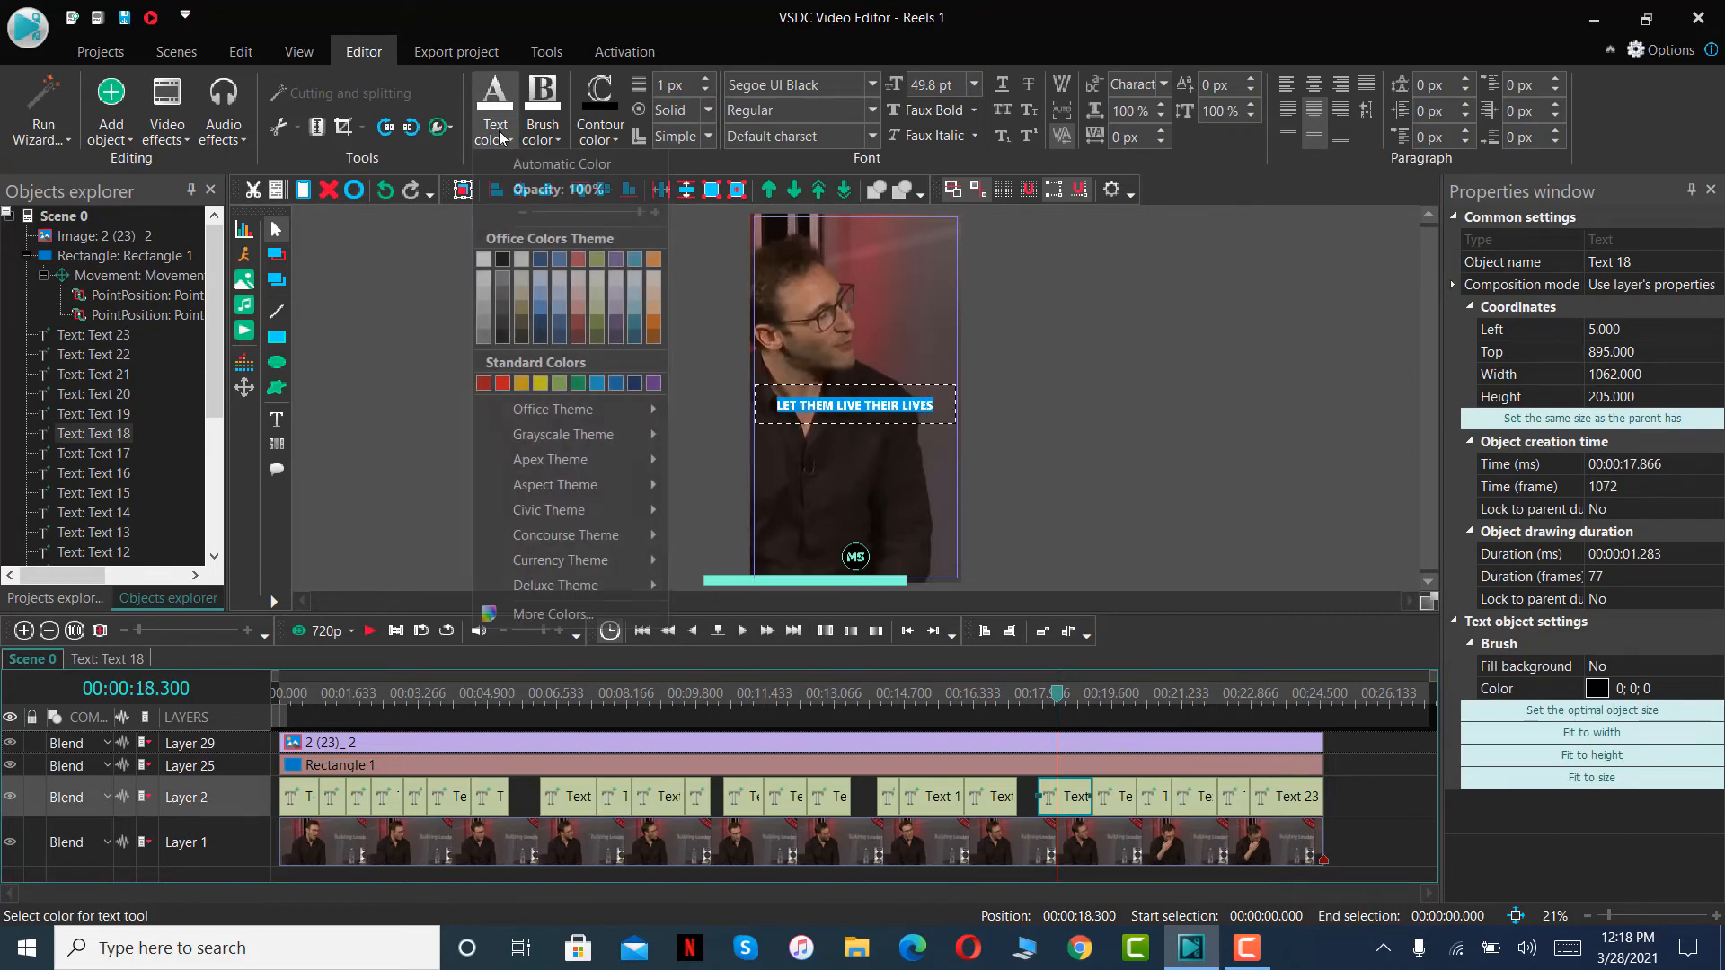
{"action": "left_click", "coordinate": [623, 607]}
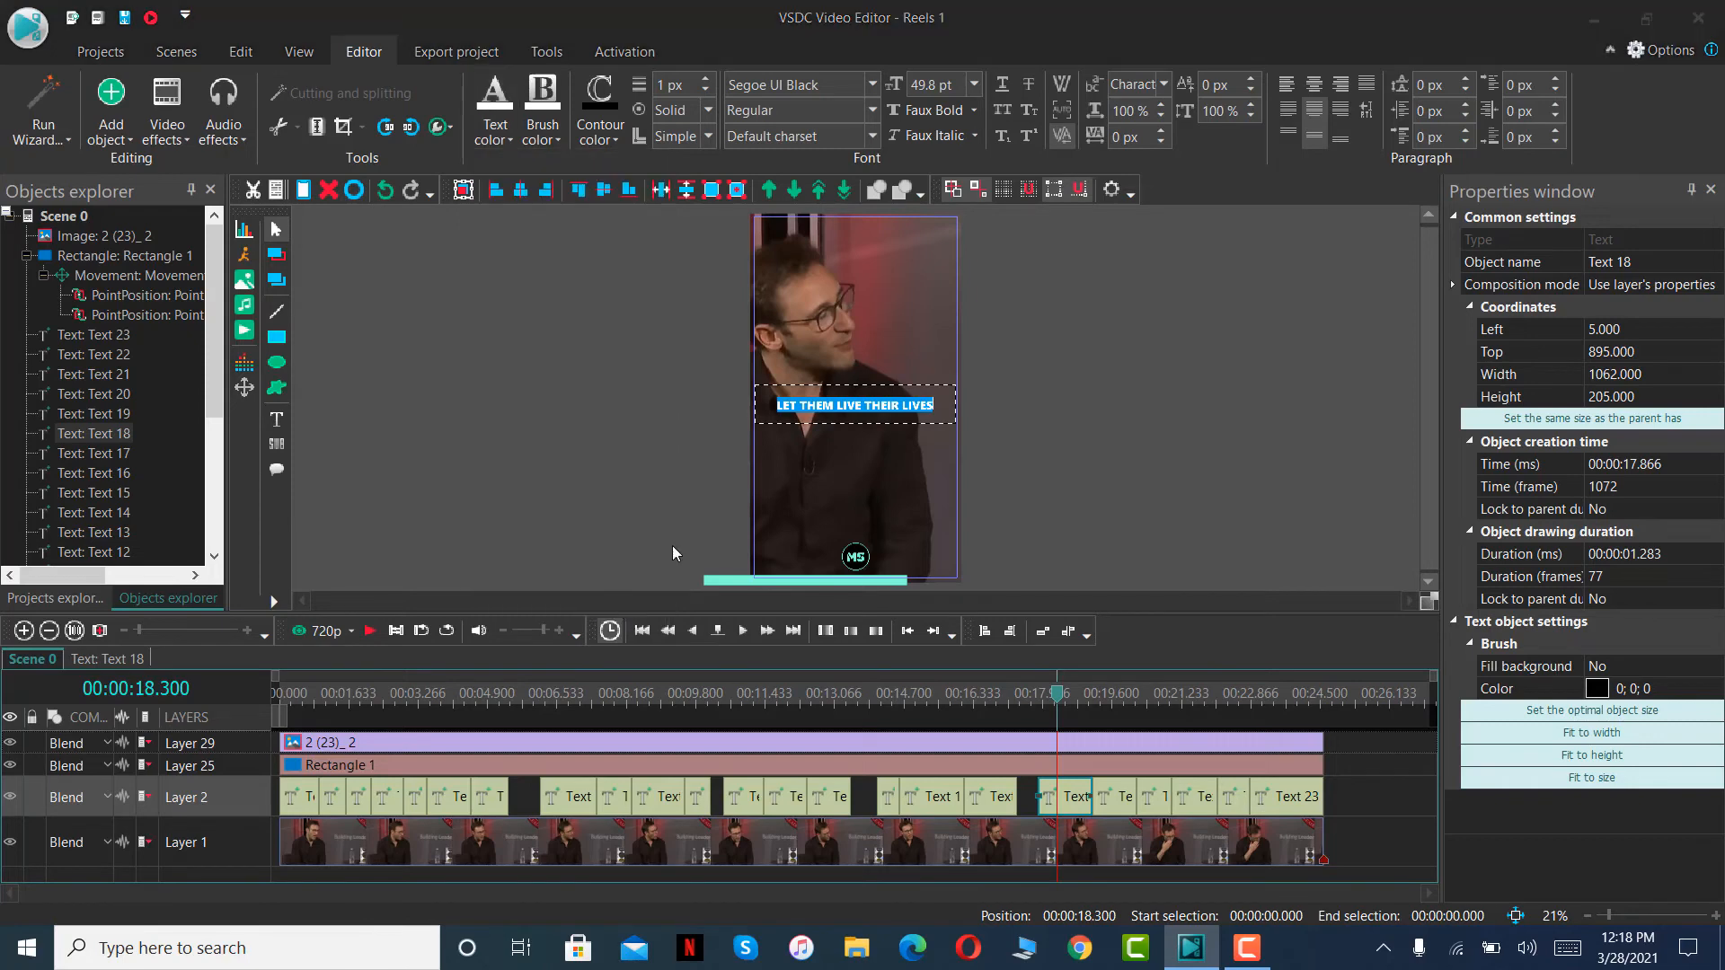
{"action": "double_click", "coordinate": [1007, 392]}
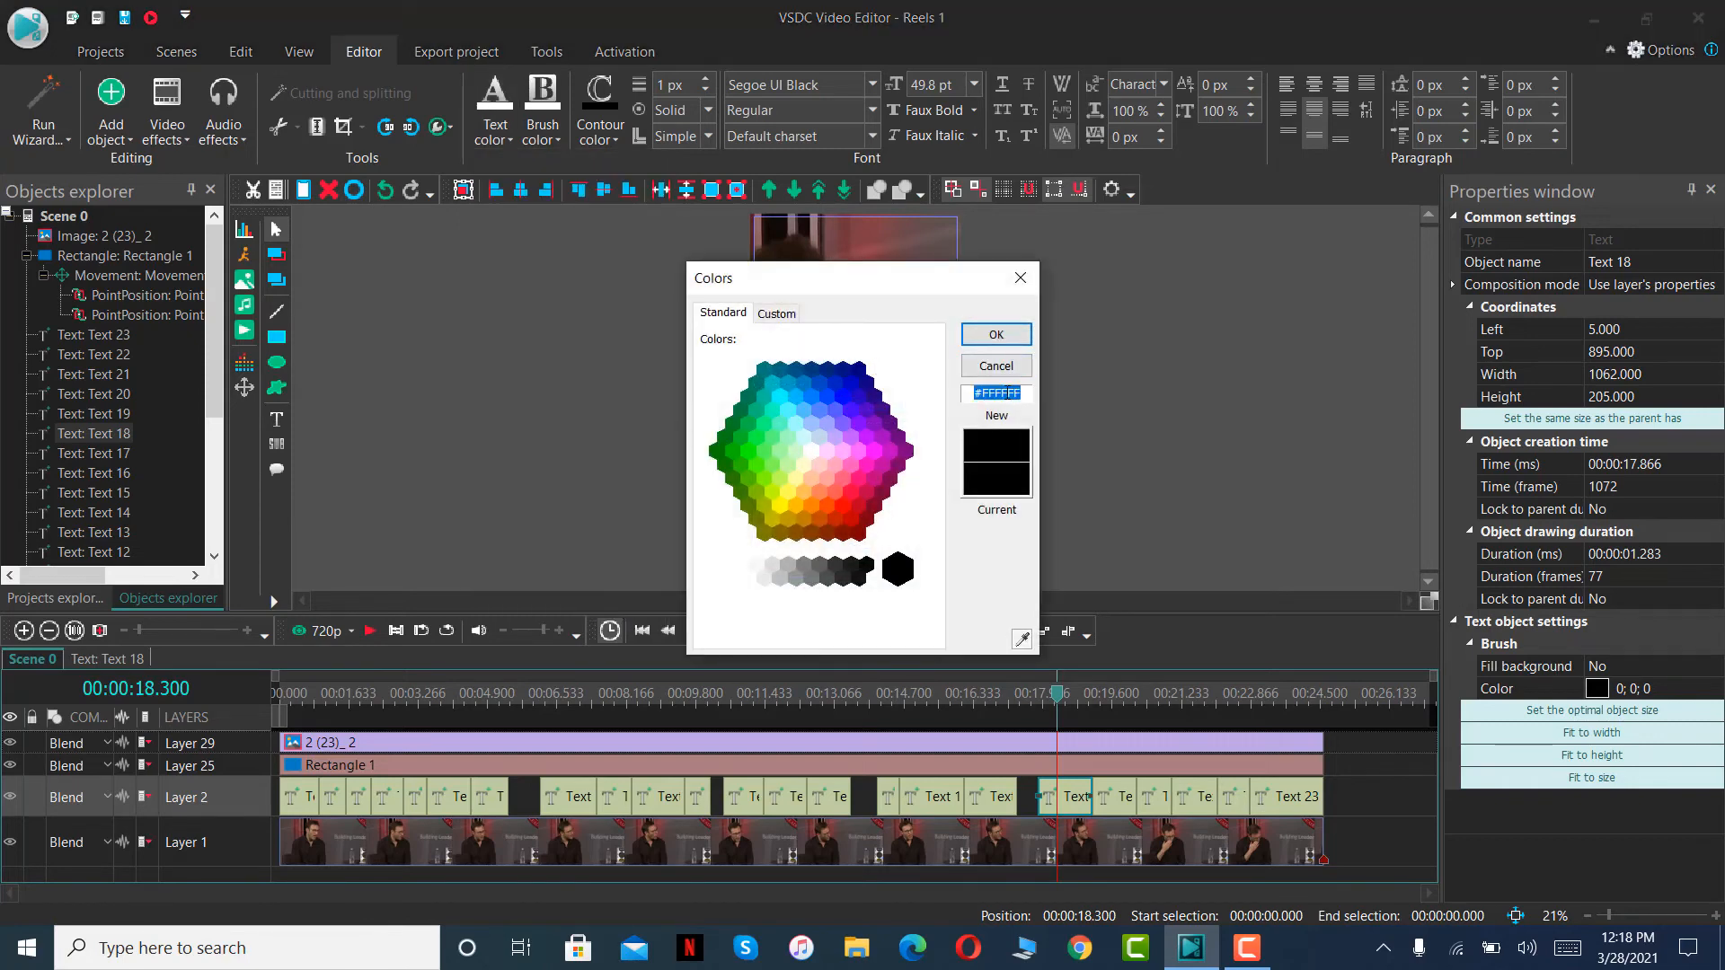
{"action": "type", "text": "#80FFDB"}
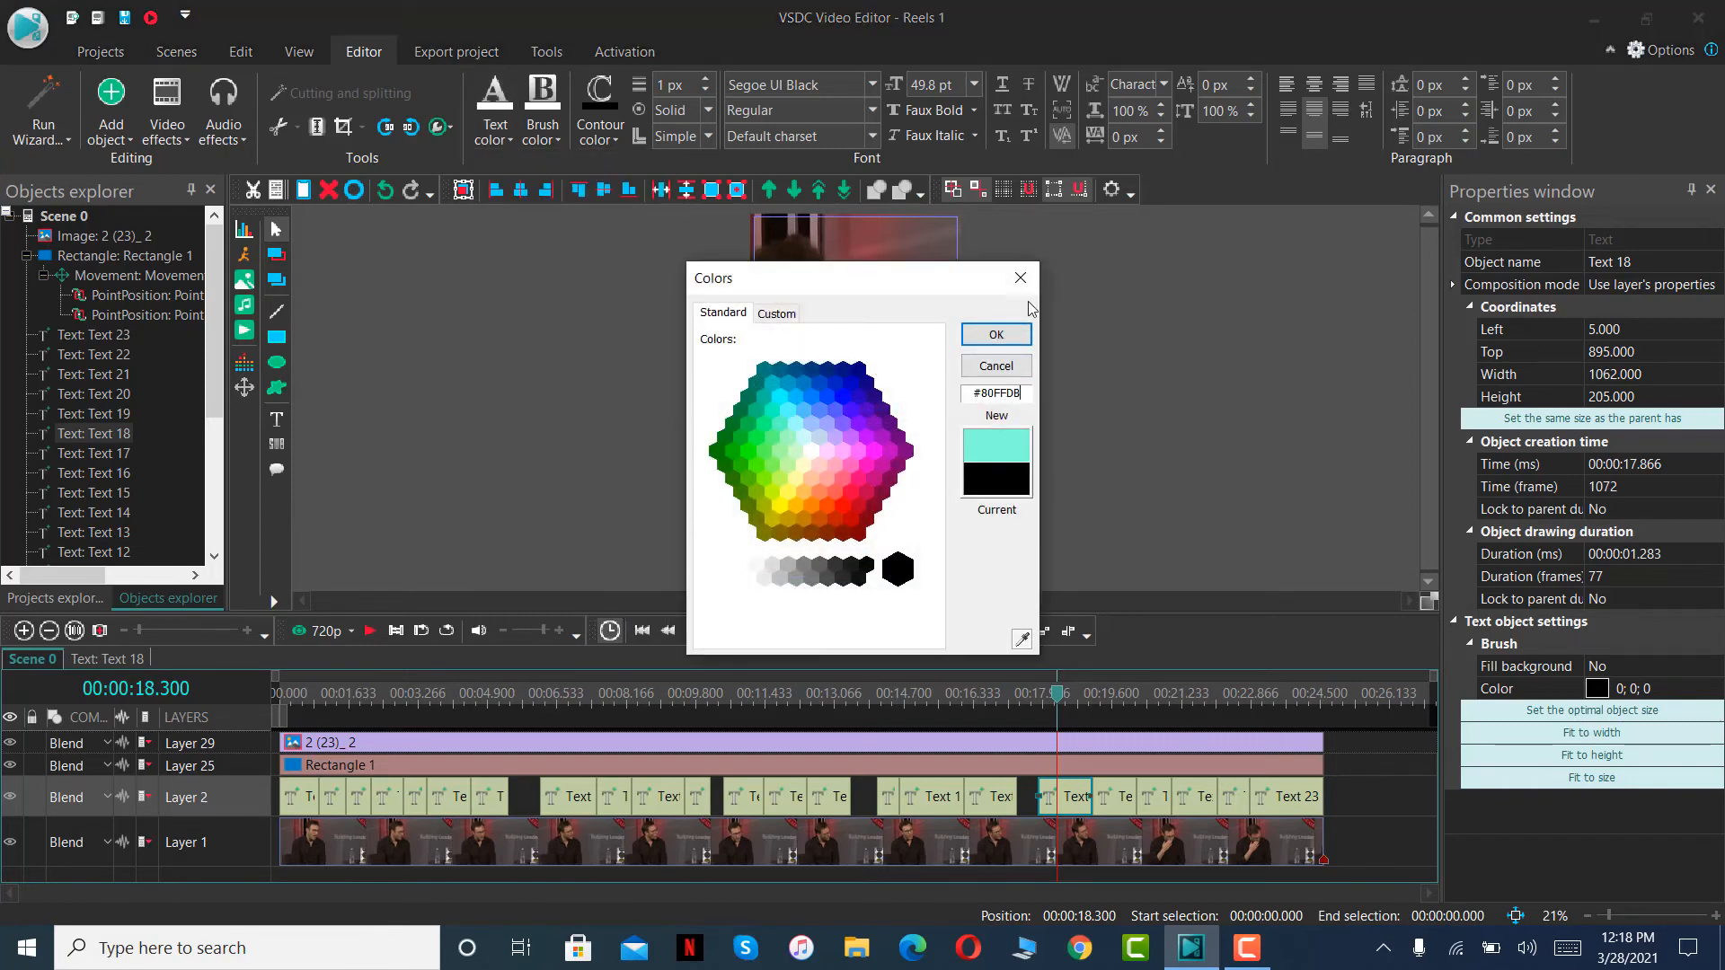
{"action": "left_click", "coordinate": [995, 334]}
- Recolour the "THEY ARE CURATING" caption near 21 seconds to turquoise by pasting the copied colour code #80FFDB
{"action": "left_click", "coordinate": [1179, 705]}
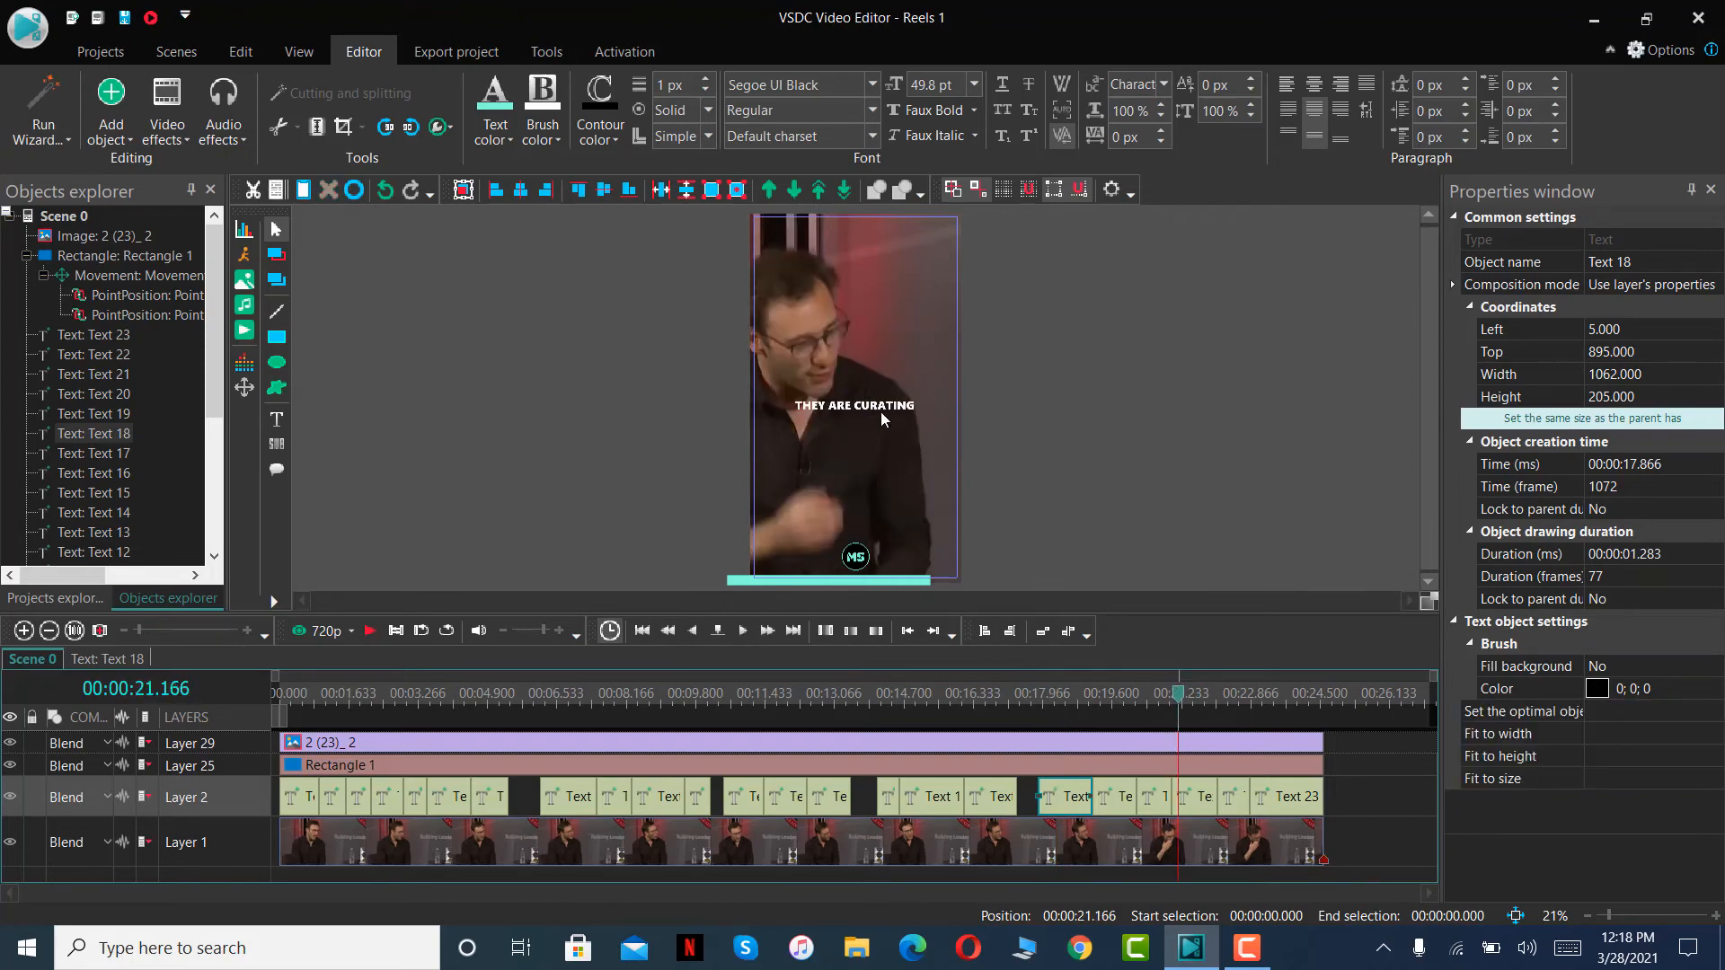
{"action": "left_click", "coordinate": [1191, 796]}
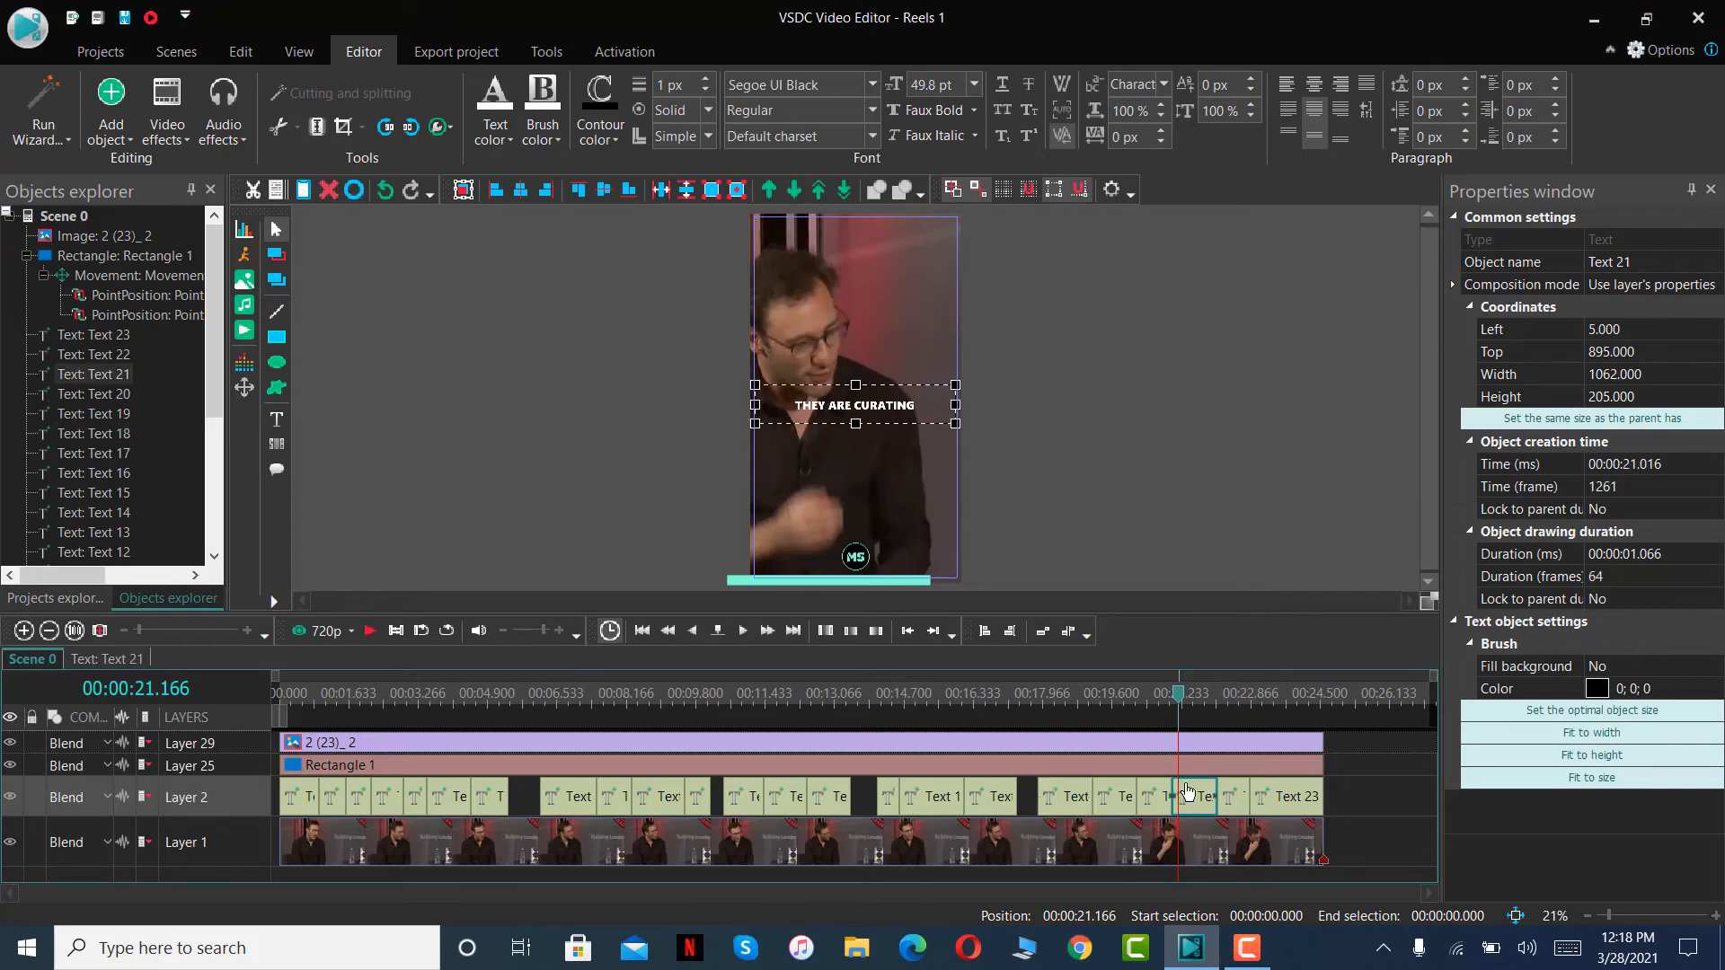
{"action": "double_click", "coordinate": [910, 408]}
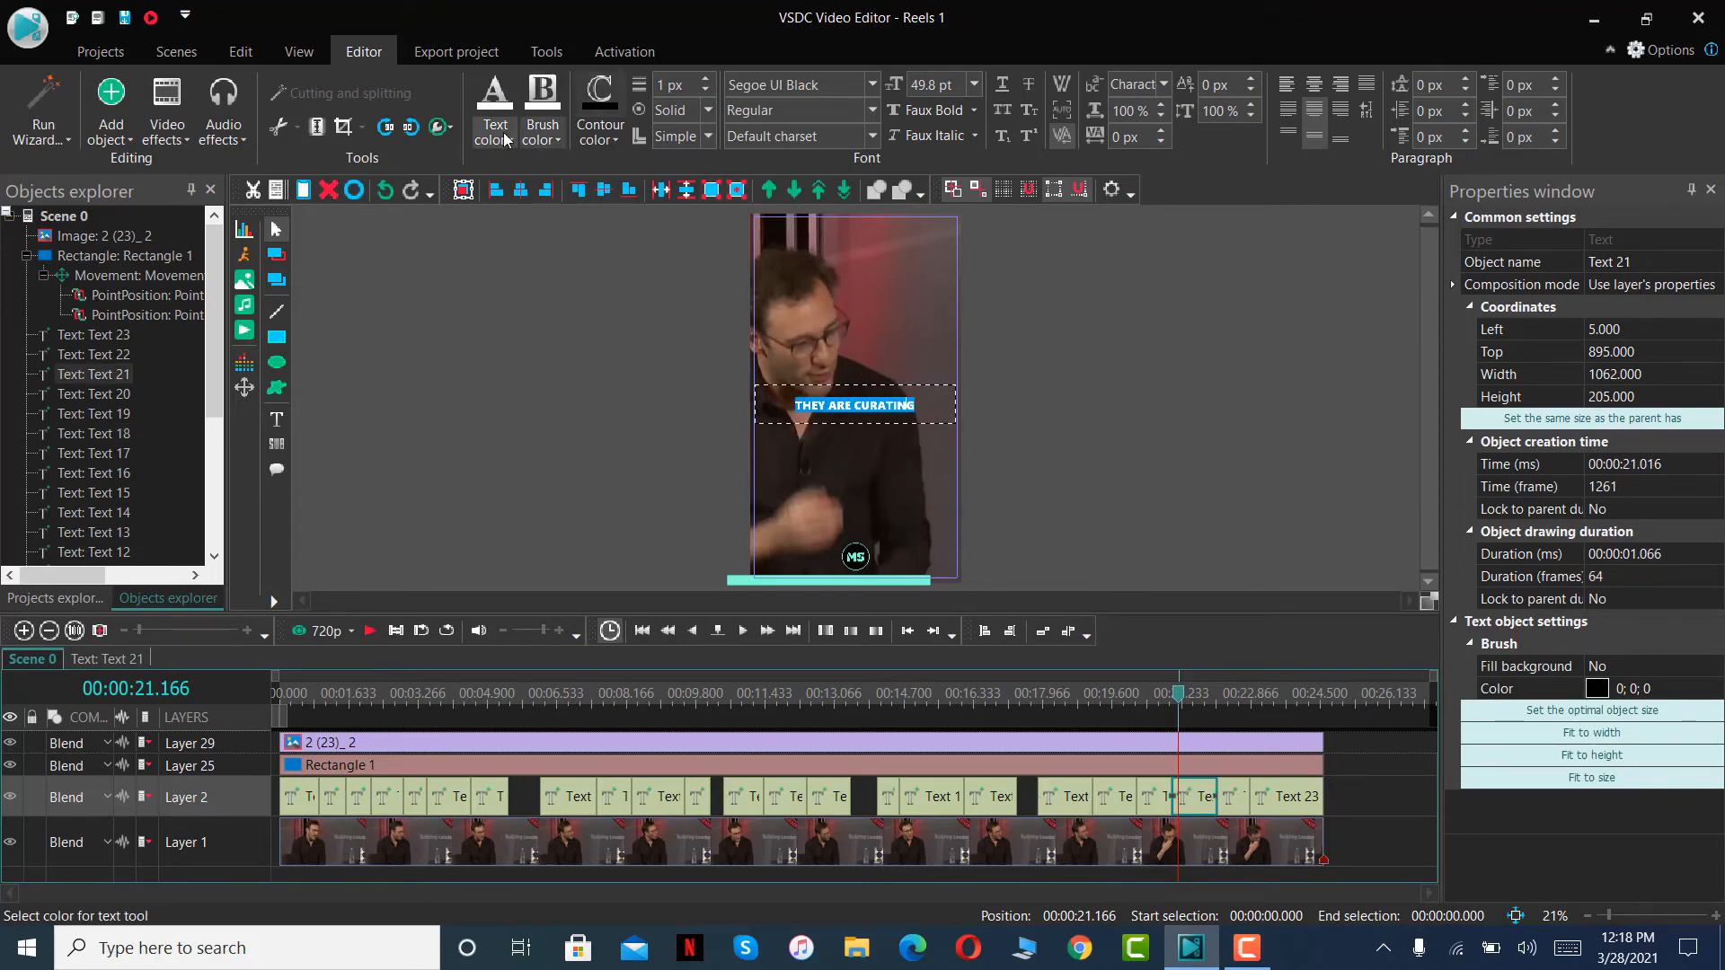
{"action": "left_click", "coordinate": [495, 115]}
{"action": "left_click", "coordinate": [553, 614]}
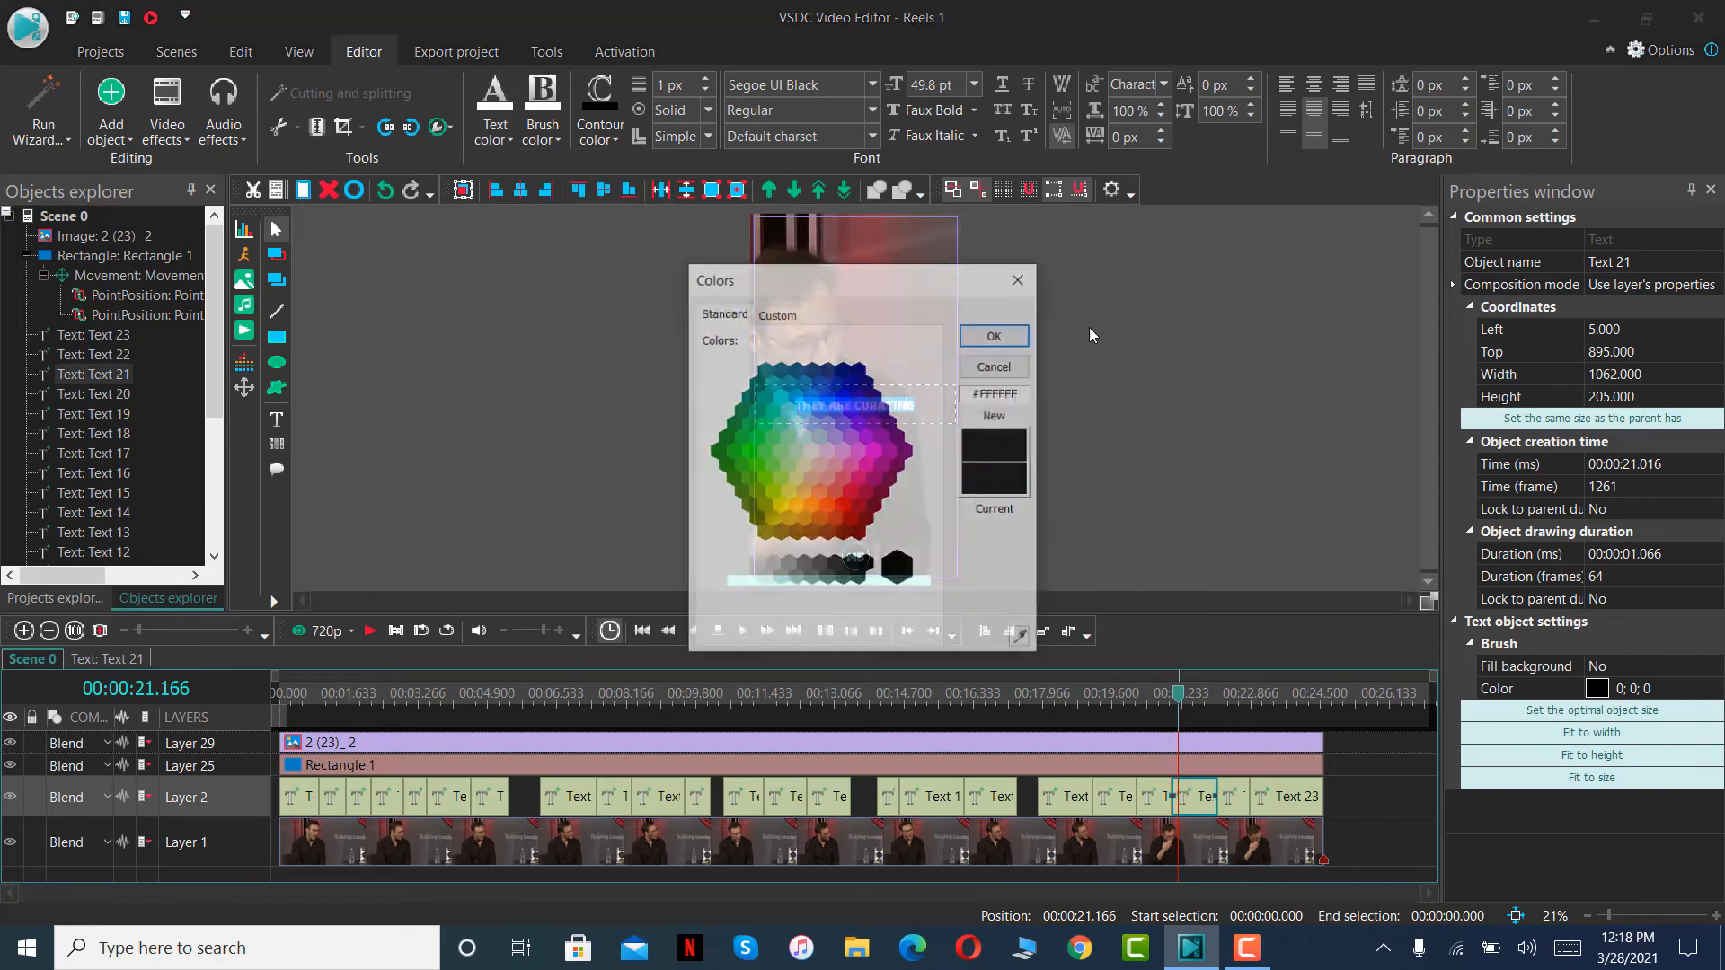
{"action": "double_click", "coordinate": [1013, 392]}
{"action": "type", "text": "#80FFDB"}
{"action": "left_click", "coordinate": [995, 334]}
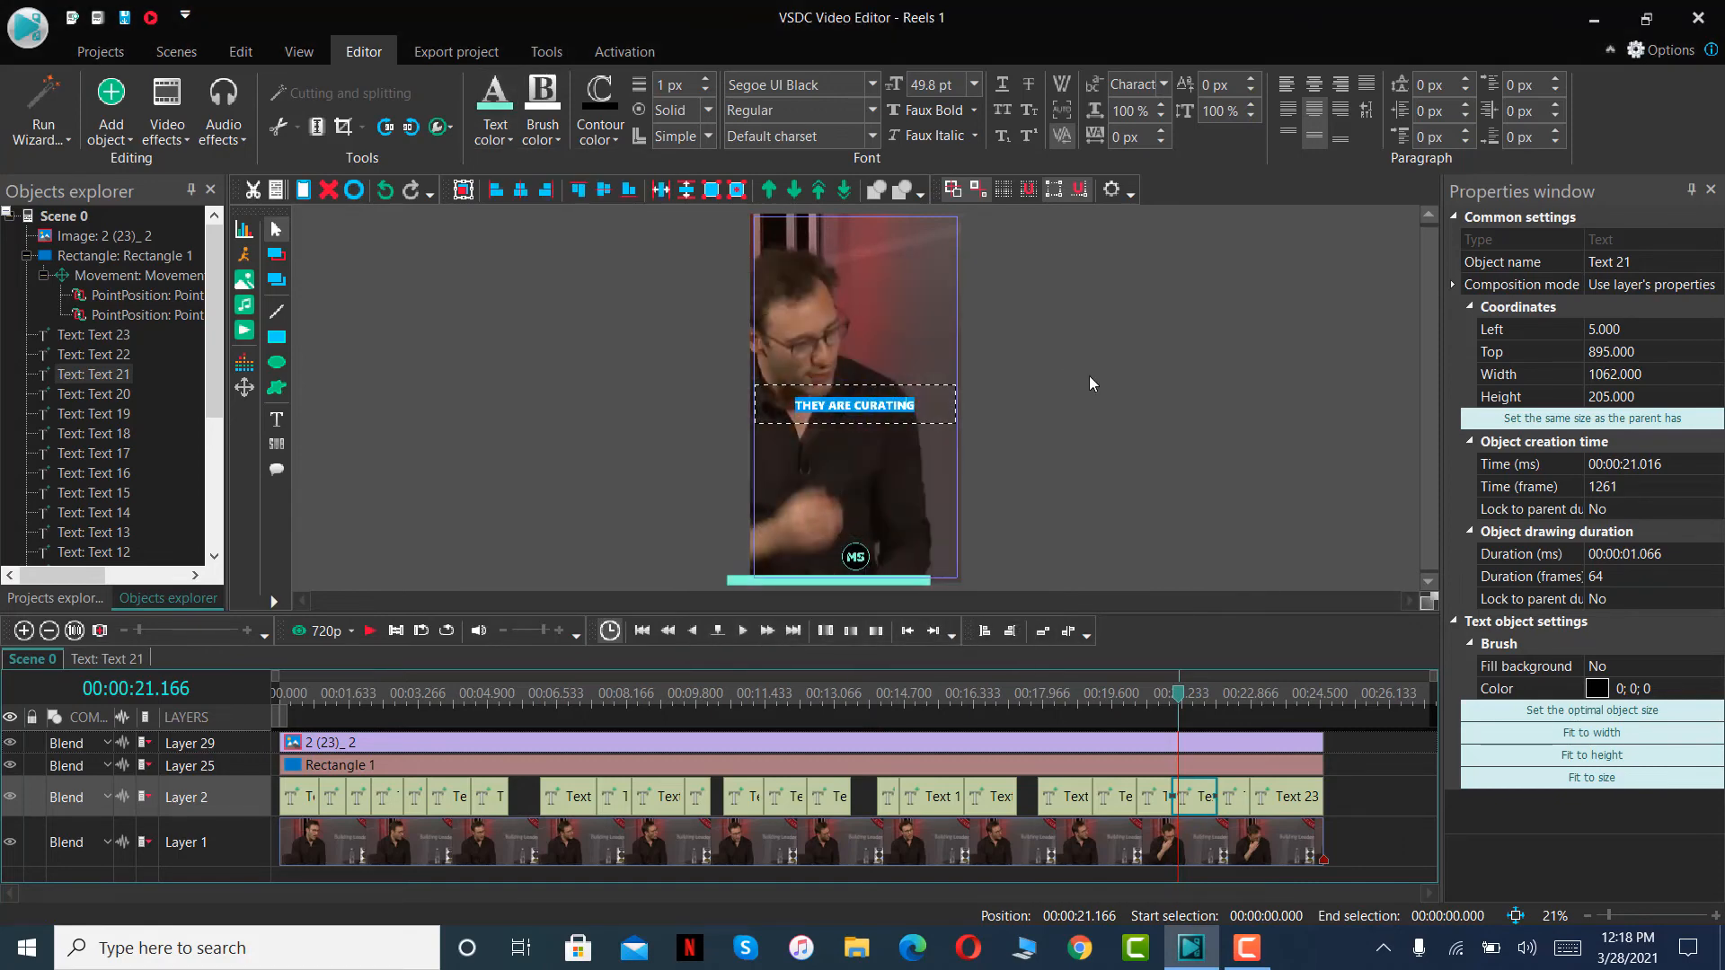
- Return to the beginning of the timeline and export the project to MP4, continuing without the premium features
{"action": "left_click_drag", "start_coordinate": [1175, 703], "coordinate": [179, 728]}
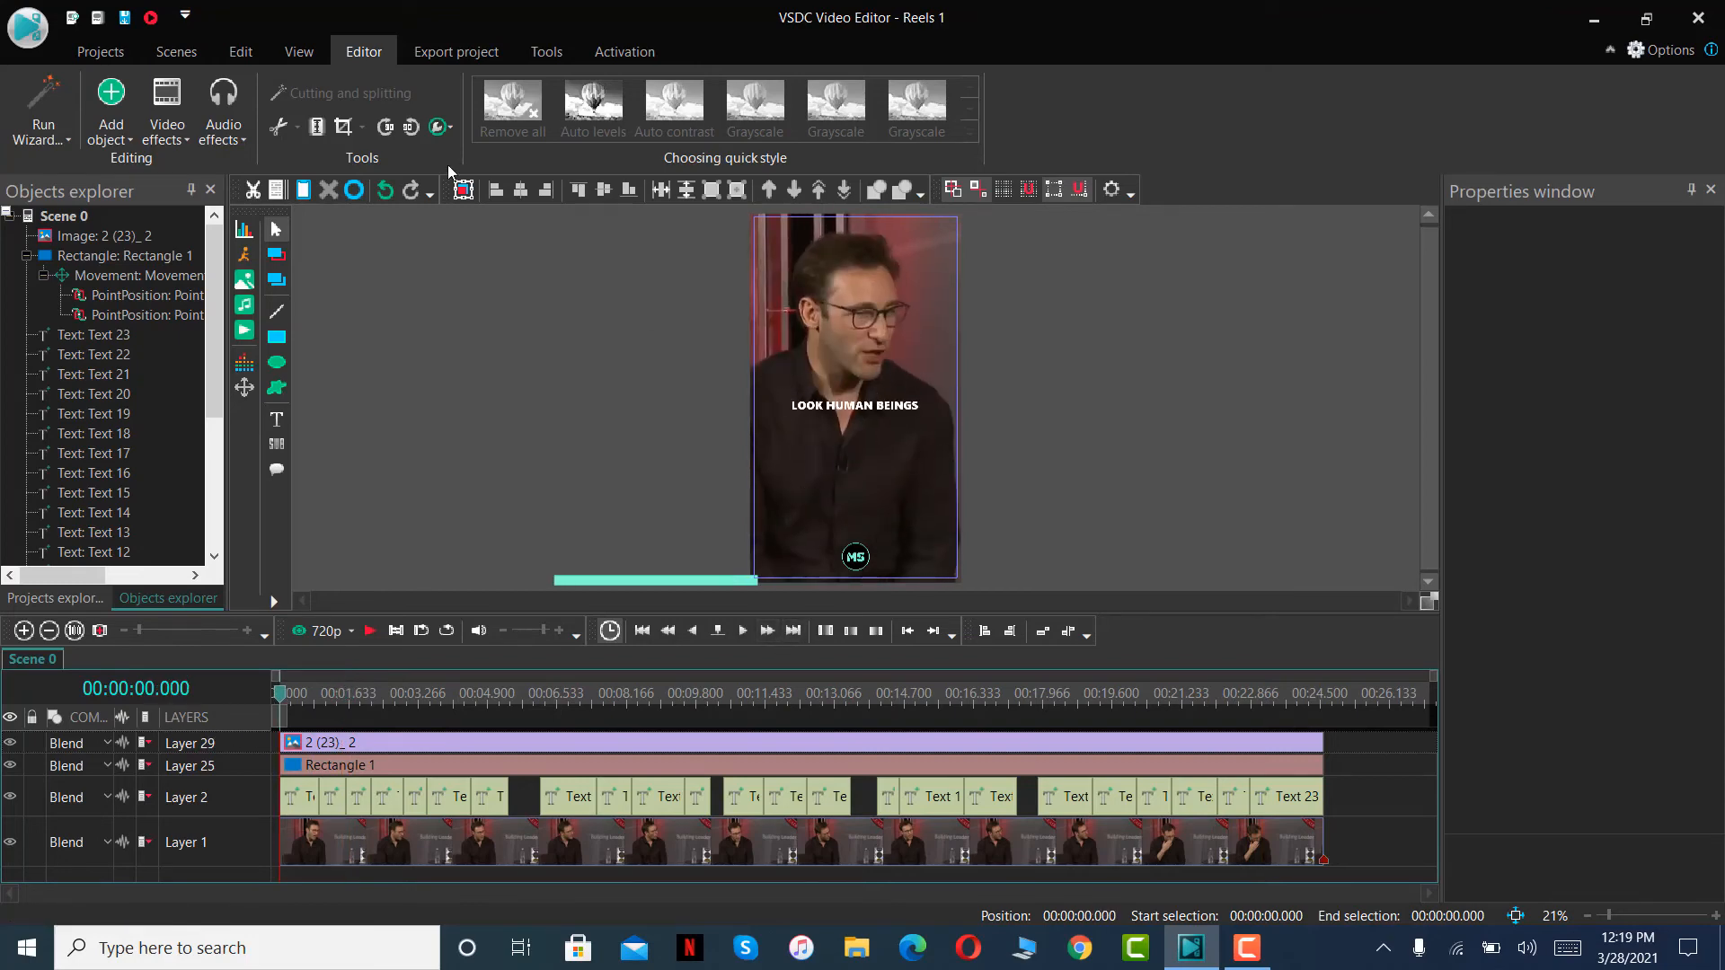
{"action": "left_click", "coordinate": [433, 51]}
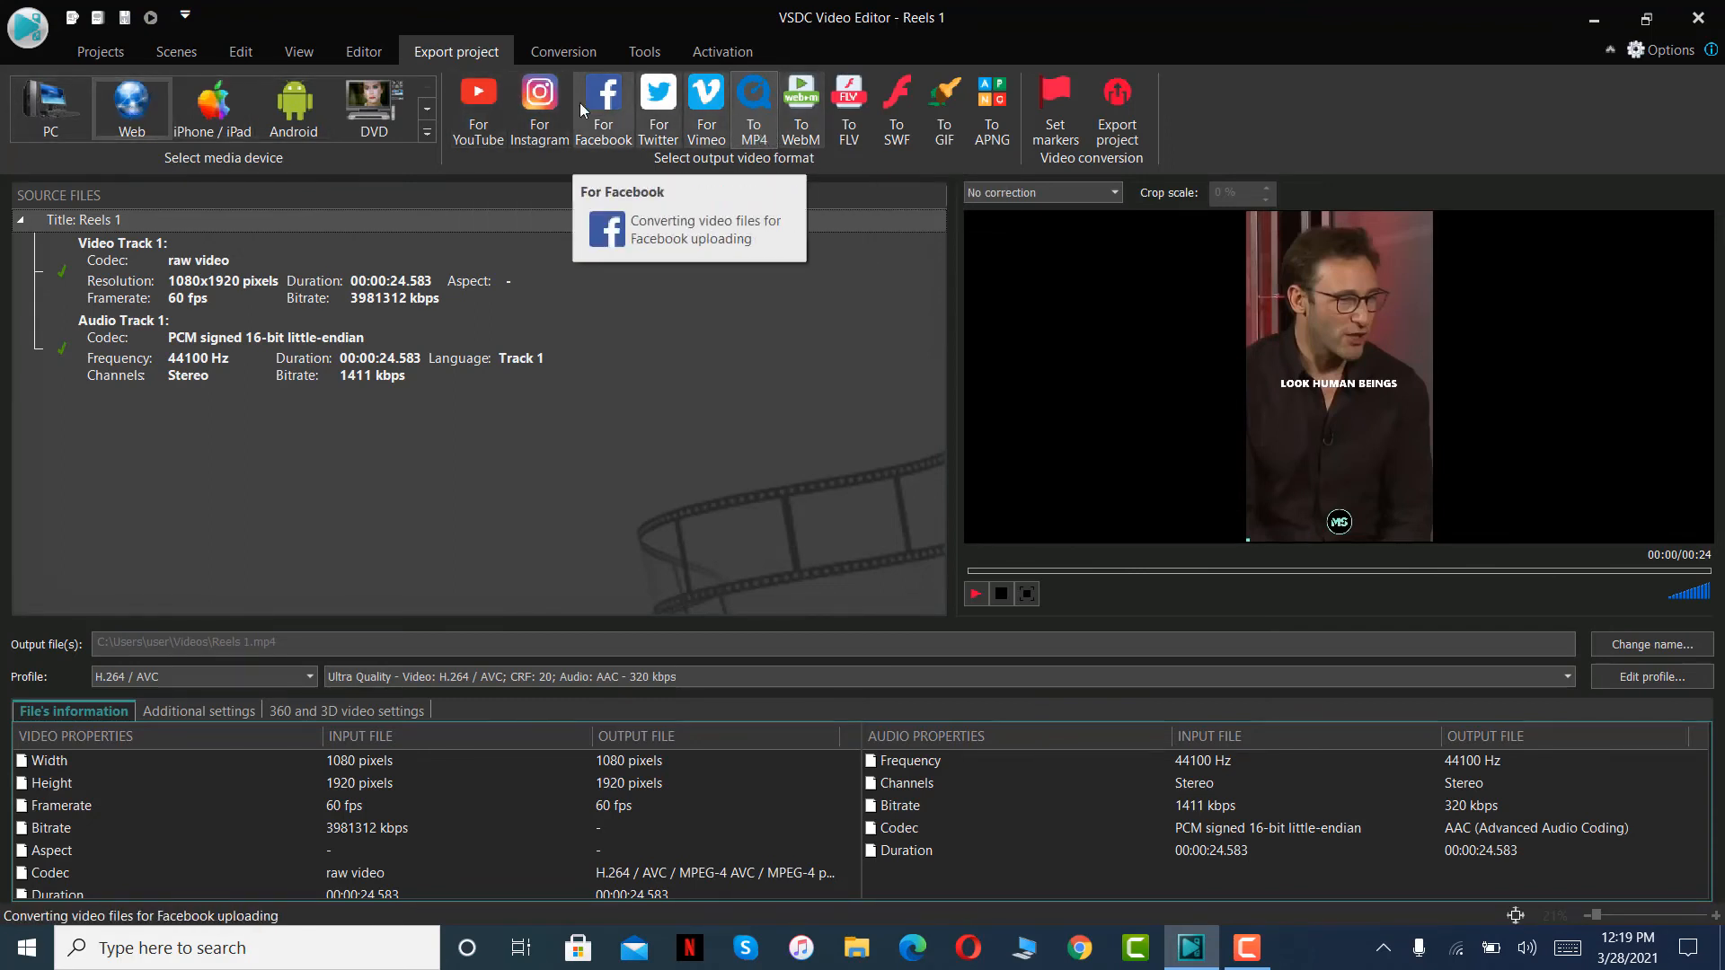
{"action": "left_click", "coordinate": [761, 109]}
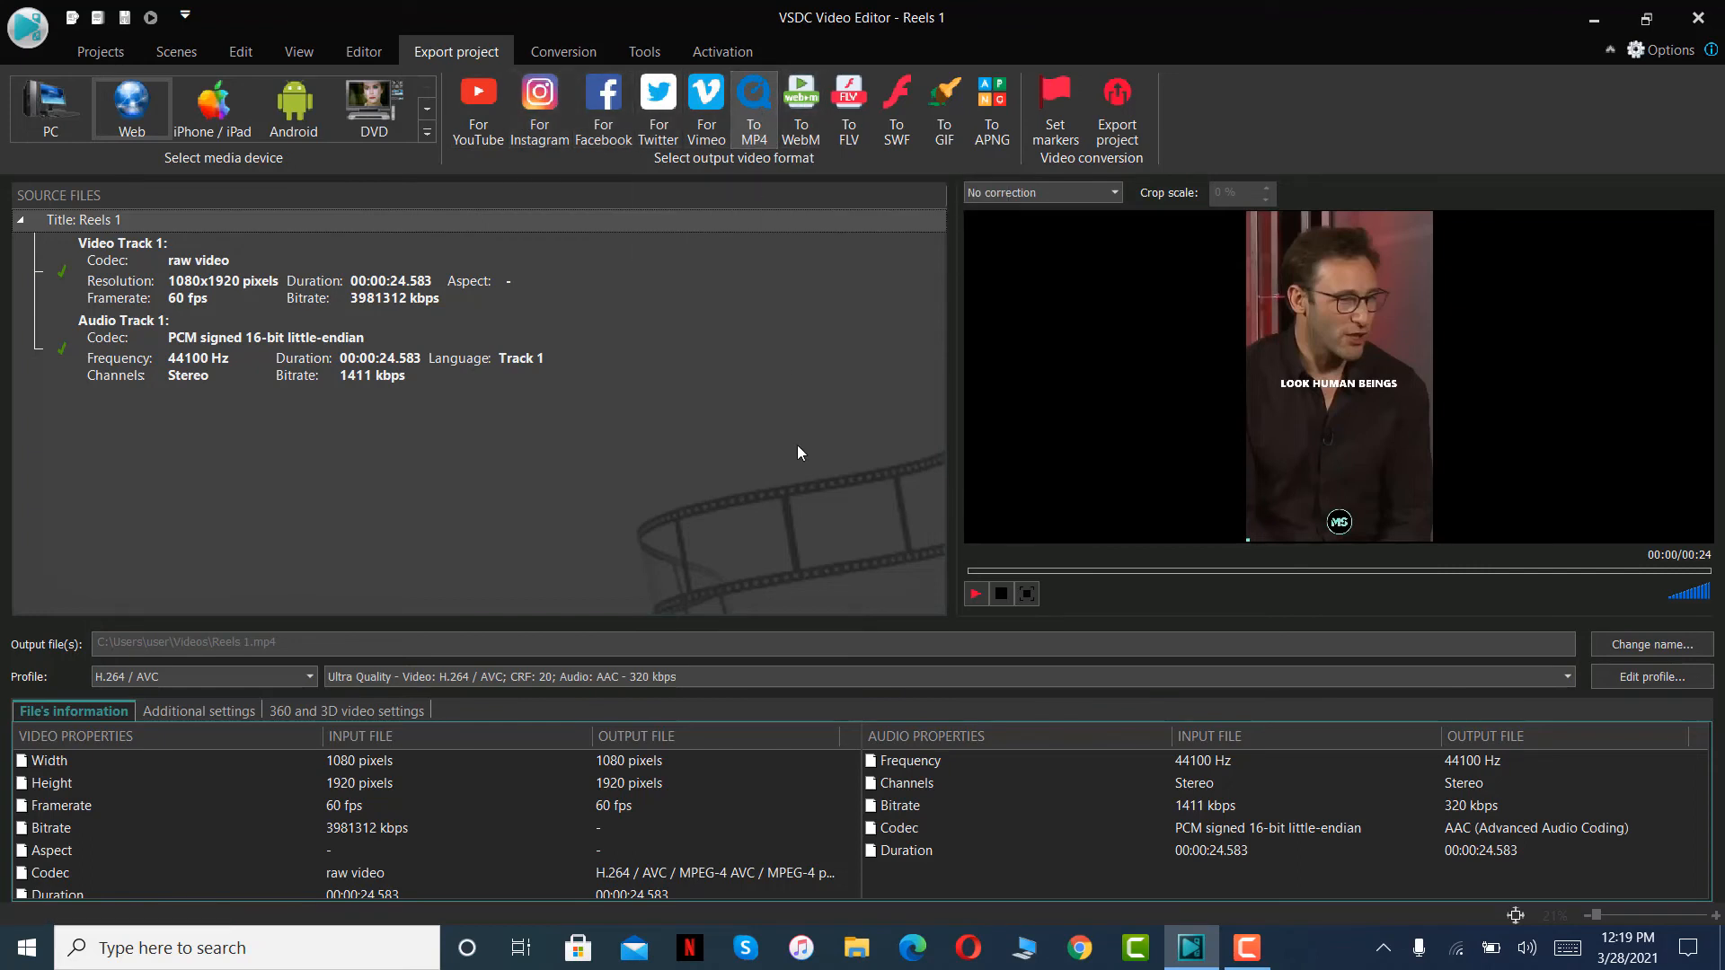
{"action": "left_click", "coordinate": [1117, 113]}
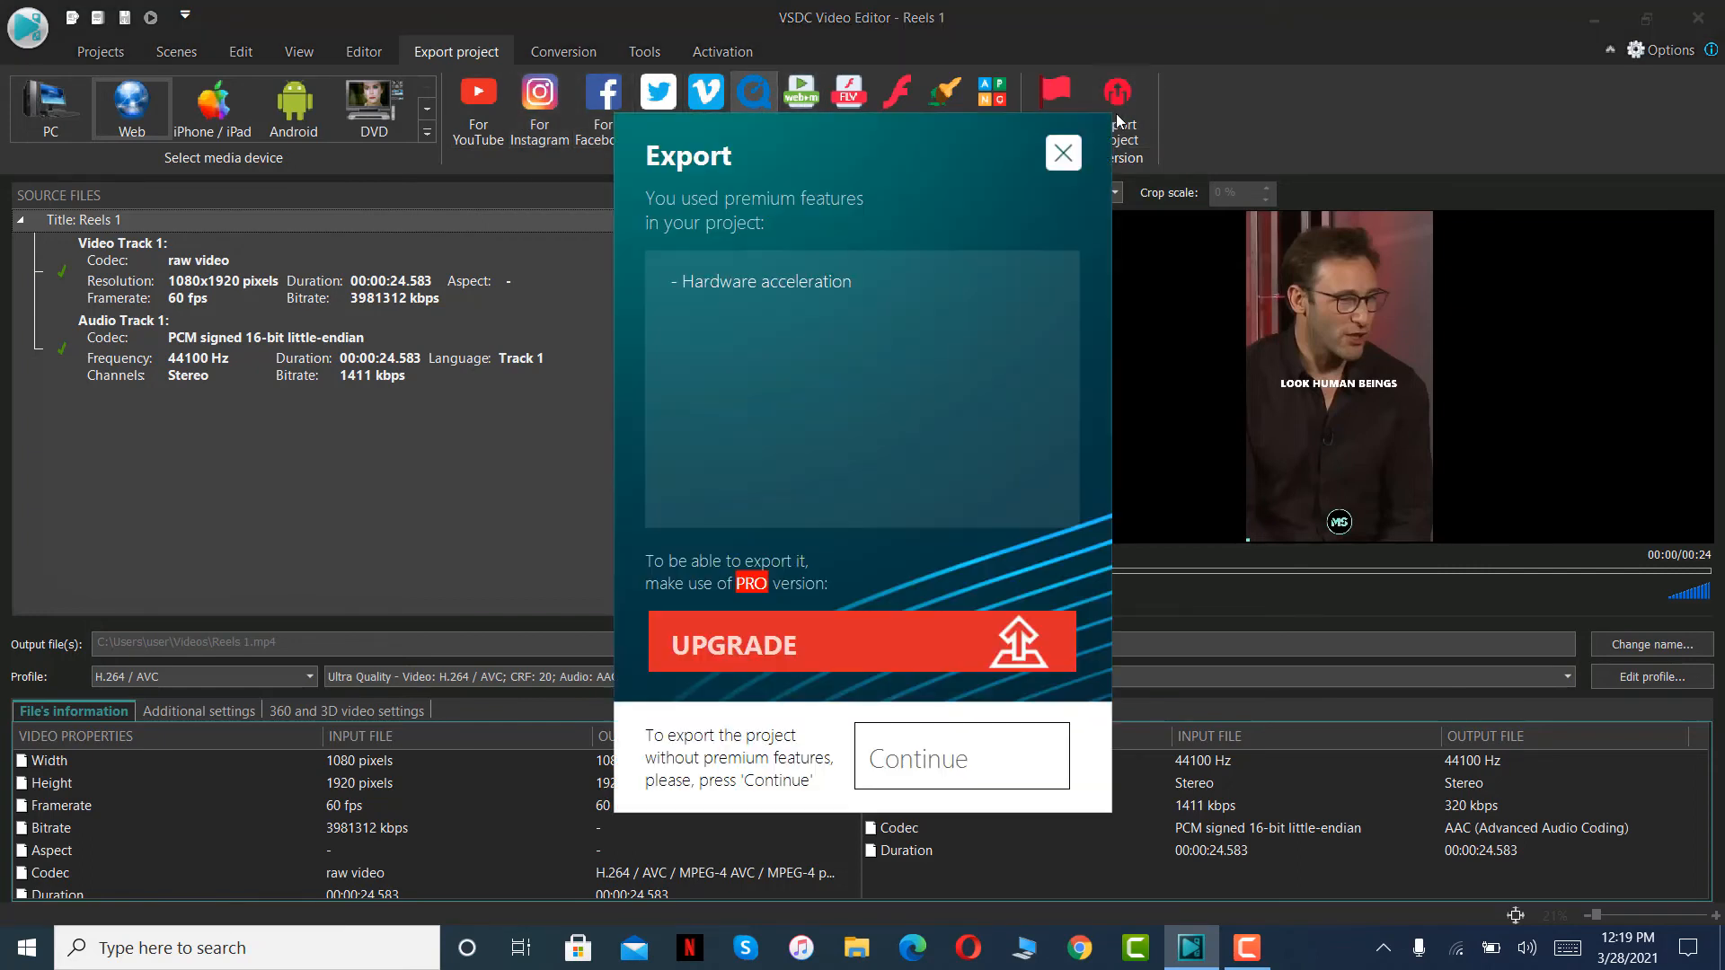
{"action": "left_click", "coordinate": [941, 770]}
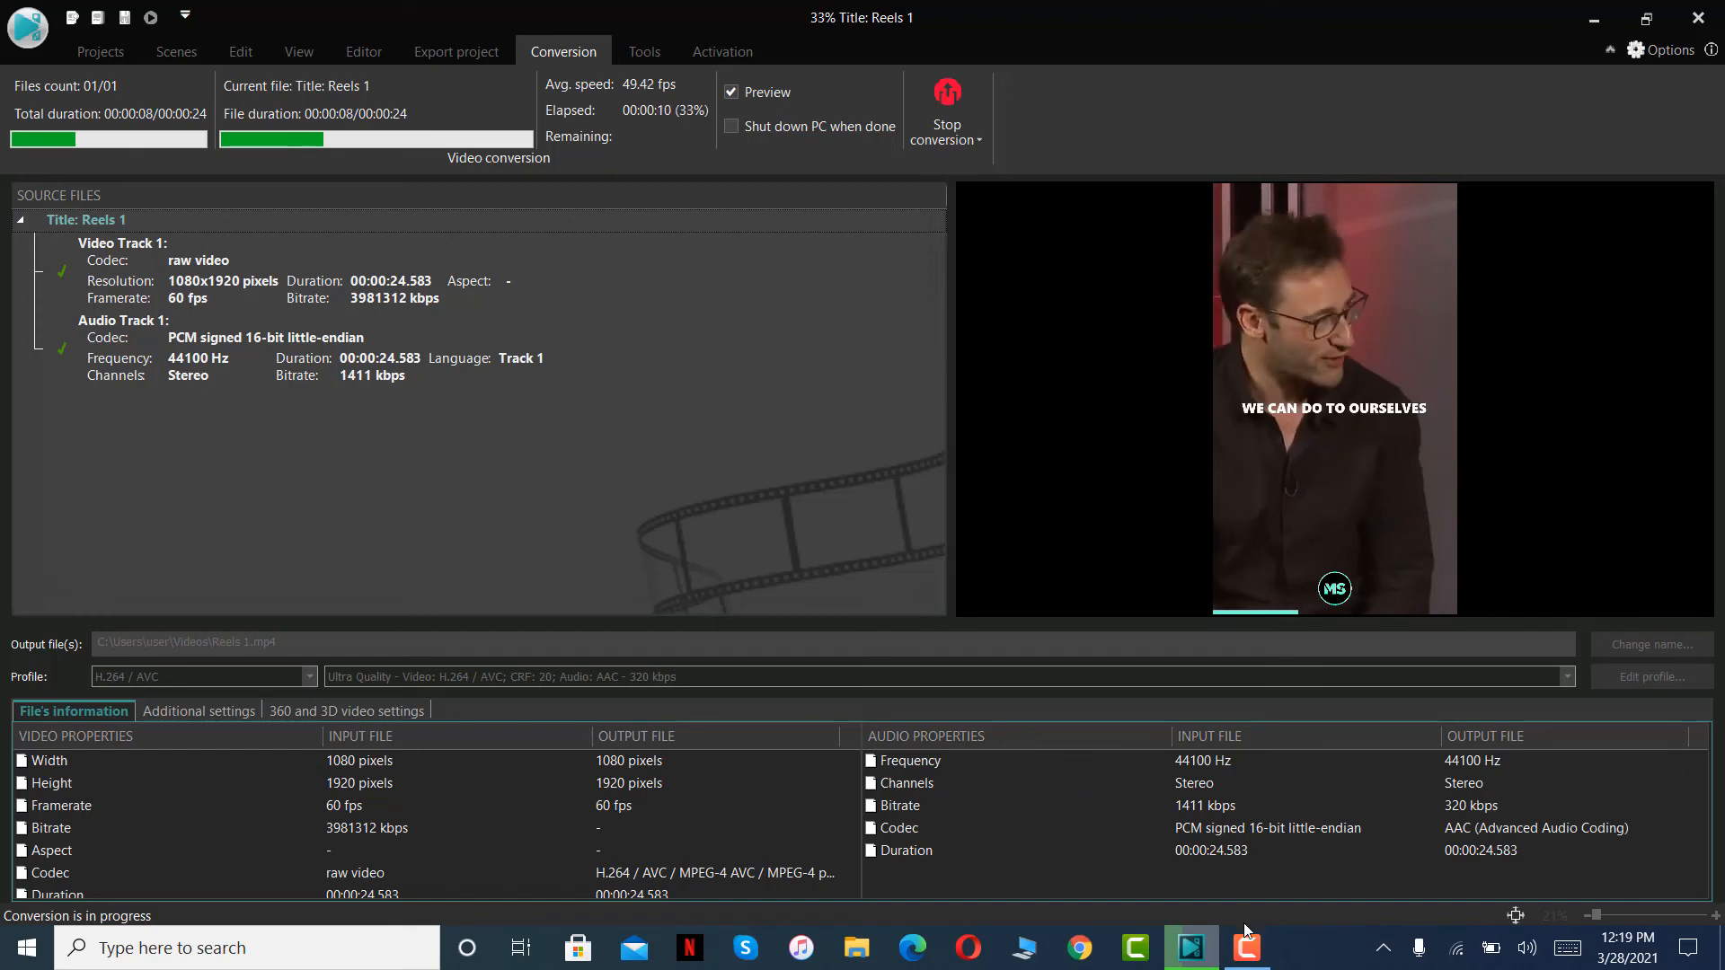
- Play the exported Reels 1 video from the Videos folder, close the player and switch back to VSDC Video Editor
{"action": "mouse_move", "coordinate": [1245, 949]}
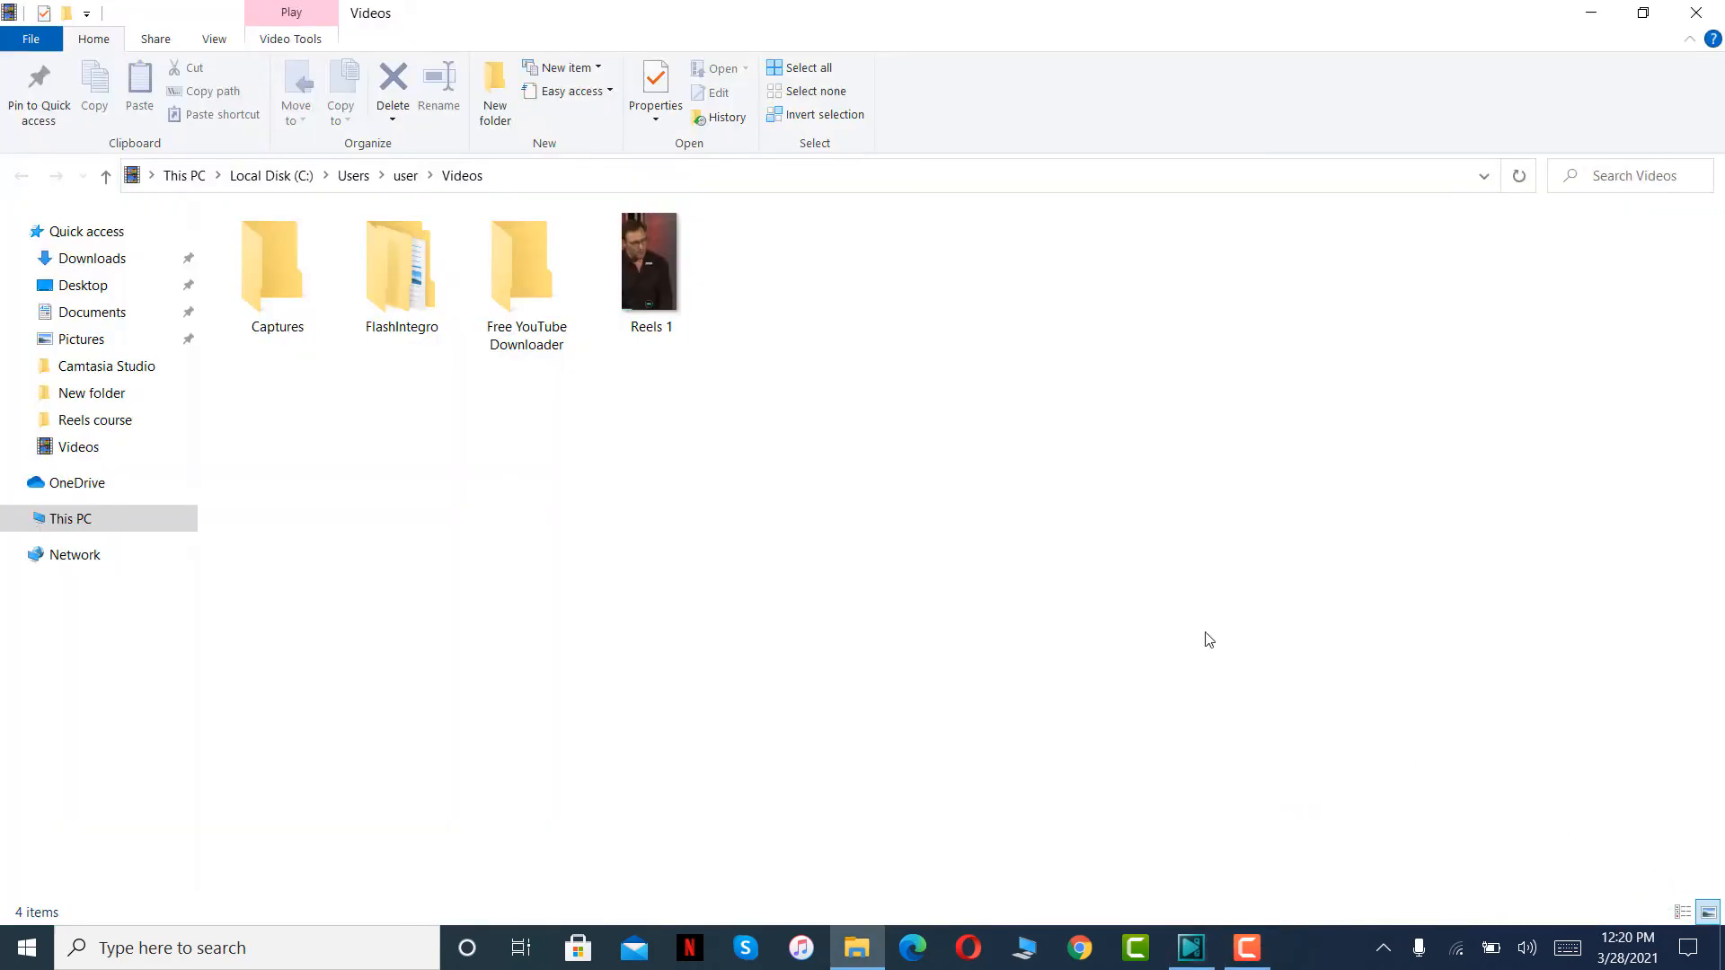
{"action": "left_click", "coordinate": [643, 280]}
{"action": "double_click", "coordinate": [643, 283]}
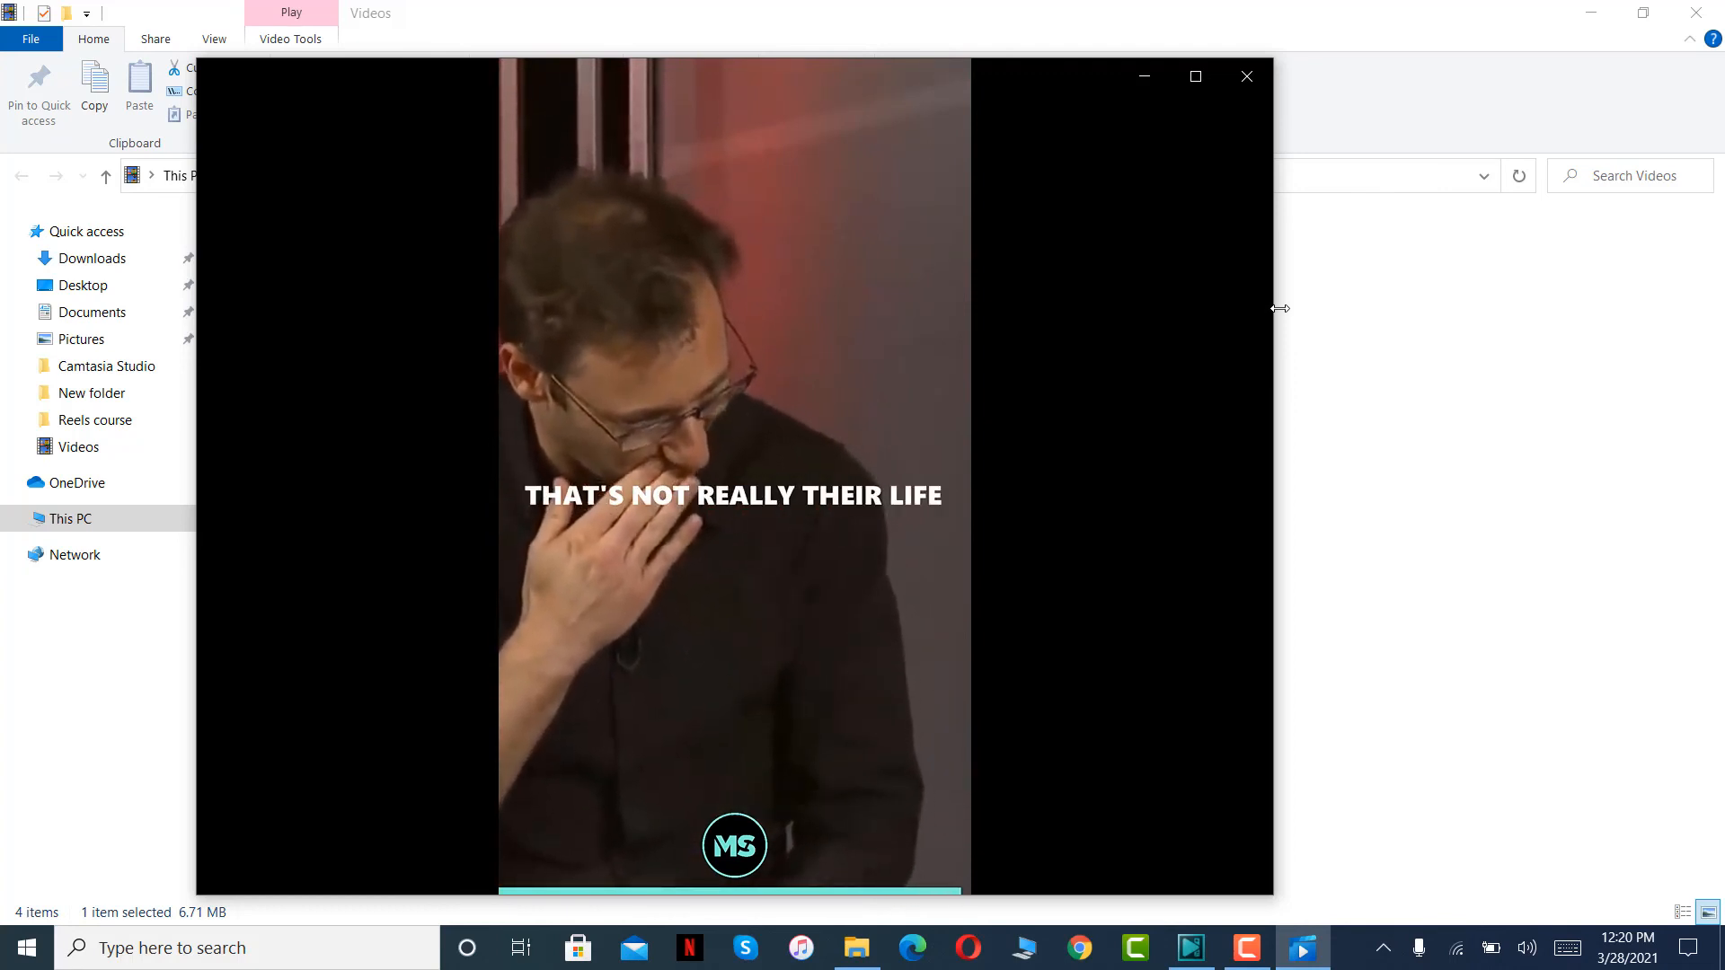
{"action": "left_click", "coordinate": [1246, 75]}
{"action": "left_click", "coordinate": [1190, 948]}
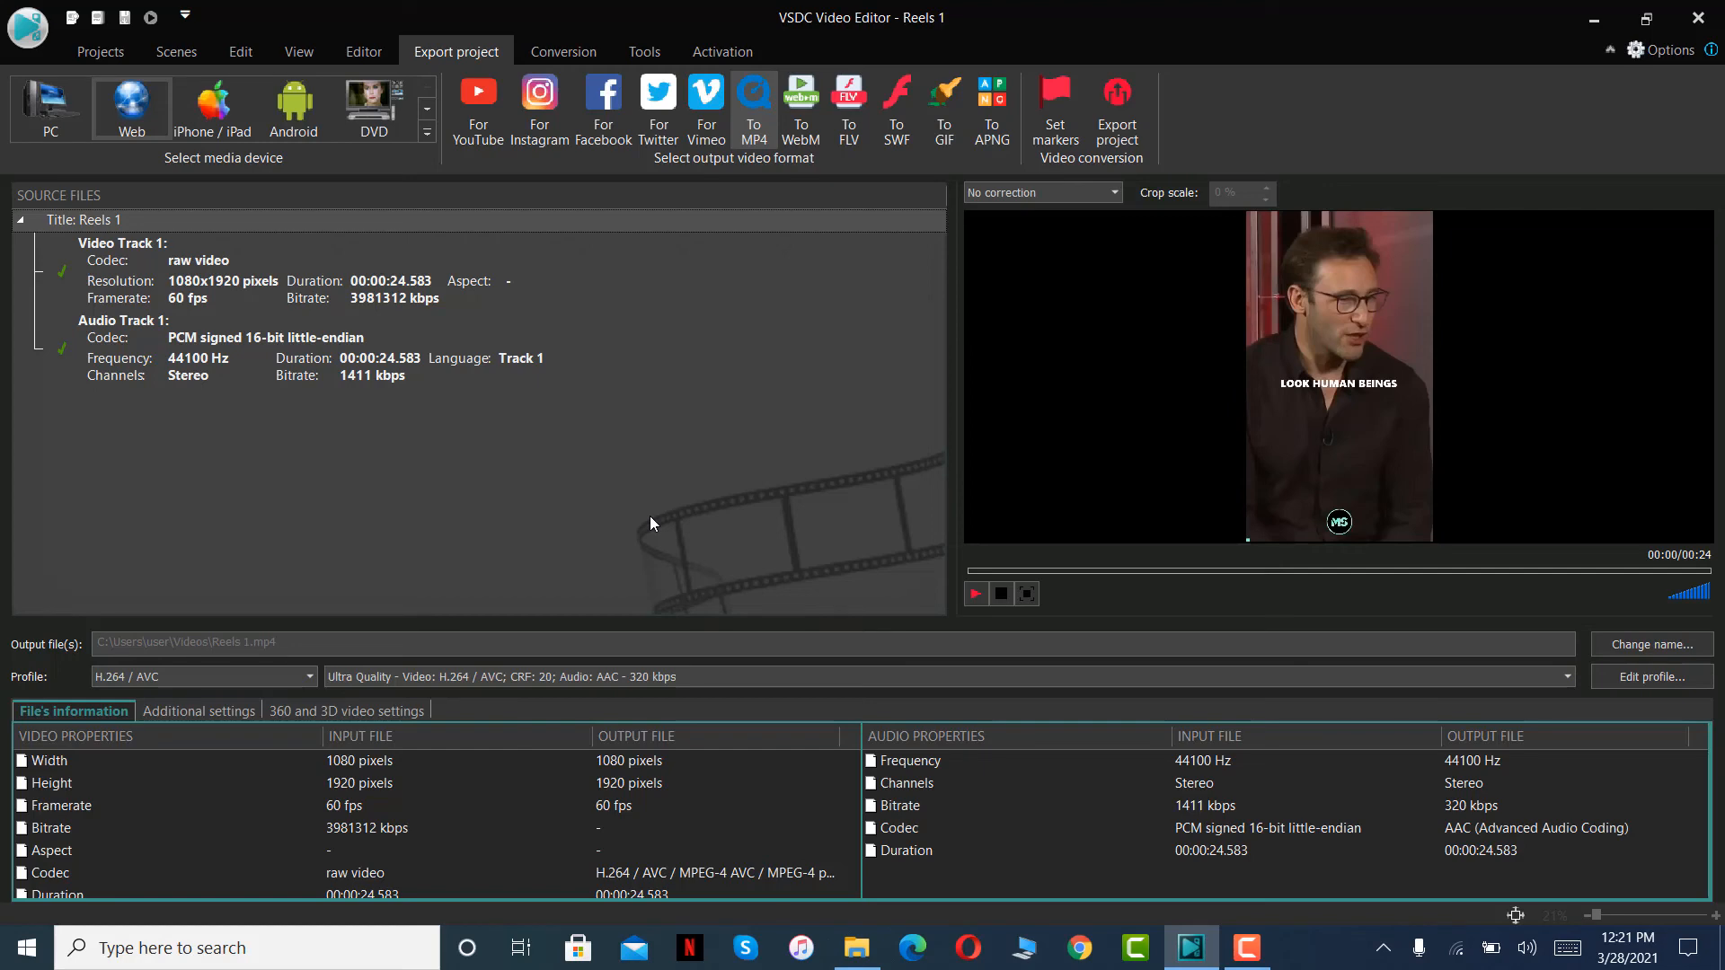
- Open the font face choices for all captions on Layer 2 together, and deselect the captions
{"action": "left_click", "coordinate": [102, 56]}
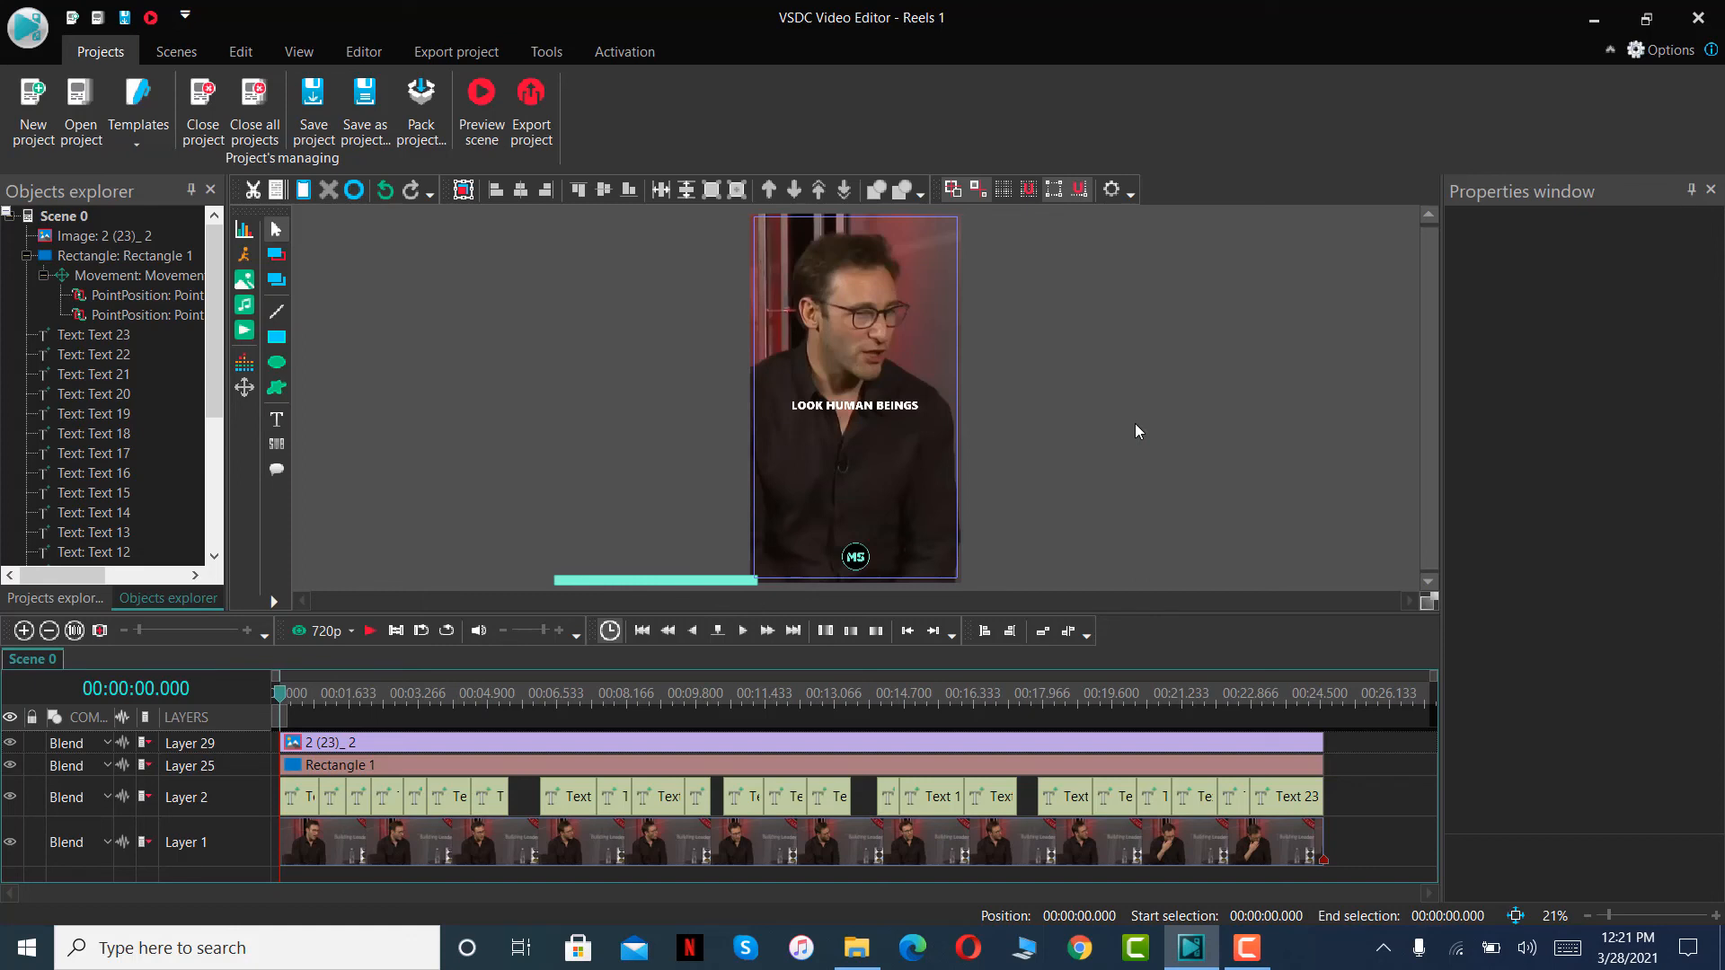
{"action": "left_click", "coordinate": [893, 413]}
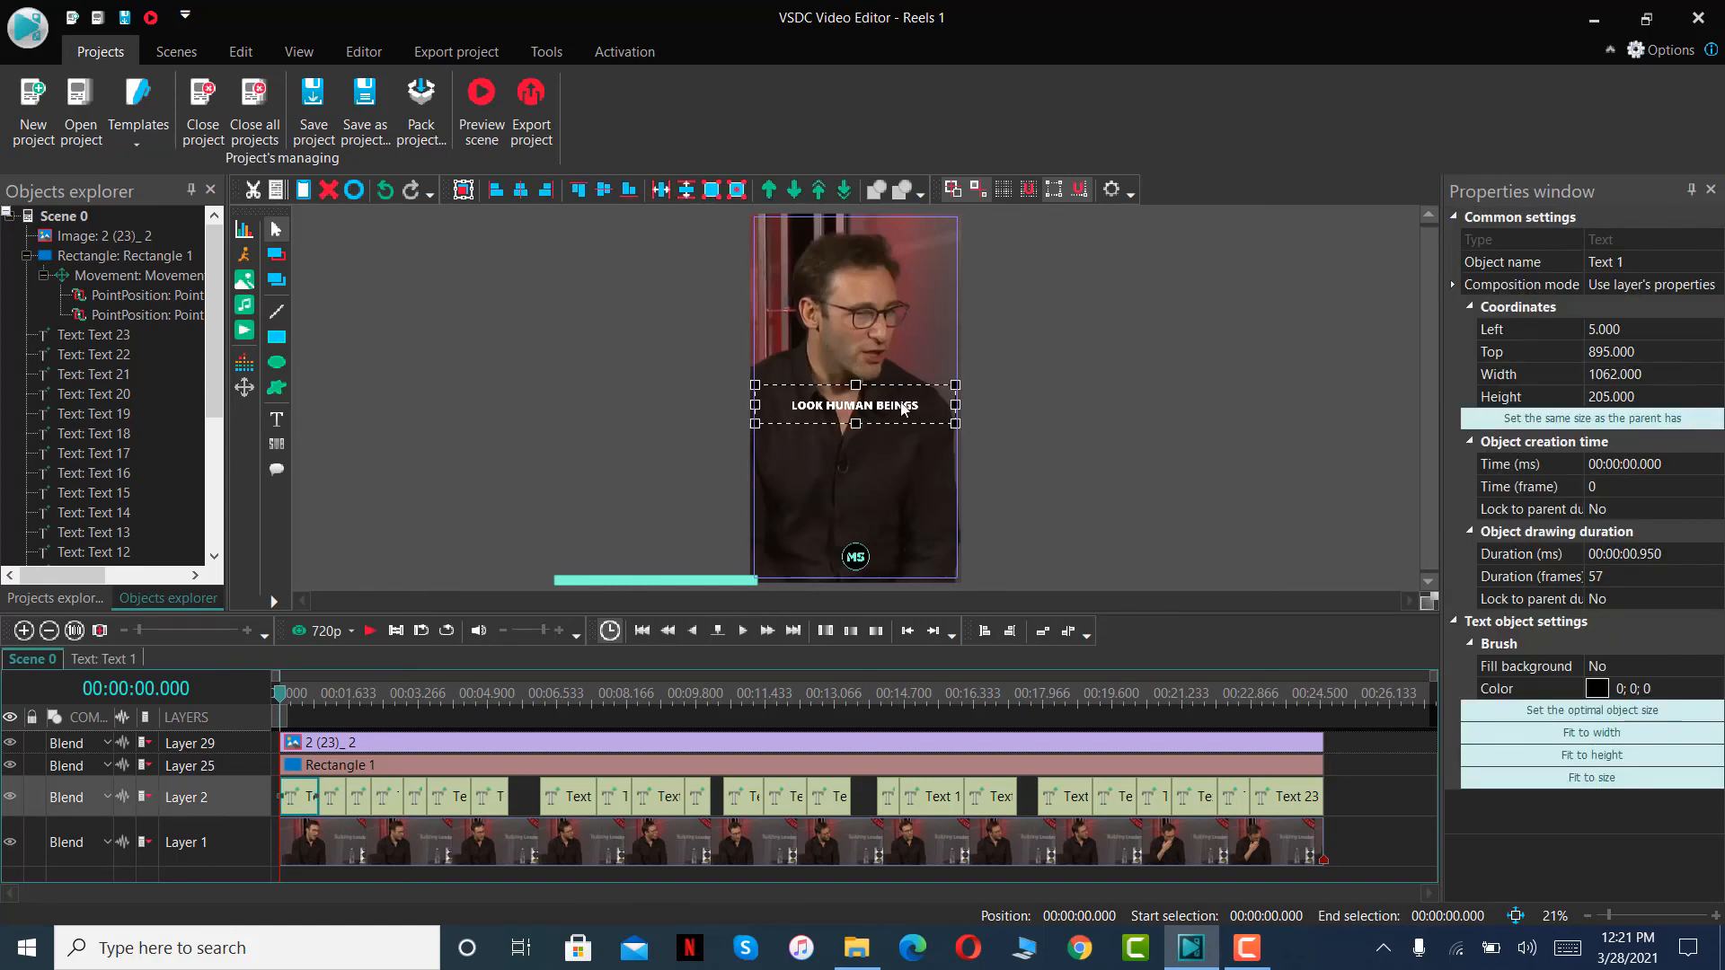
{"action": "left_click_drag", "start_coordinate": [1336, 804], "coordinate": [283, 802]}
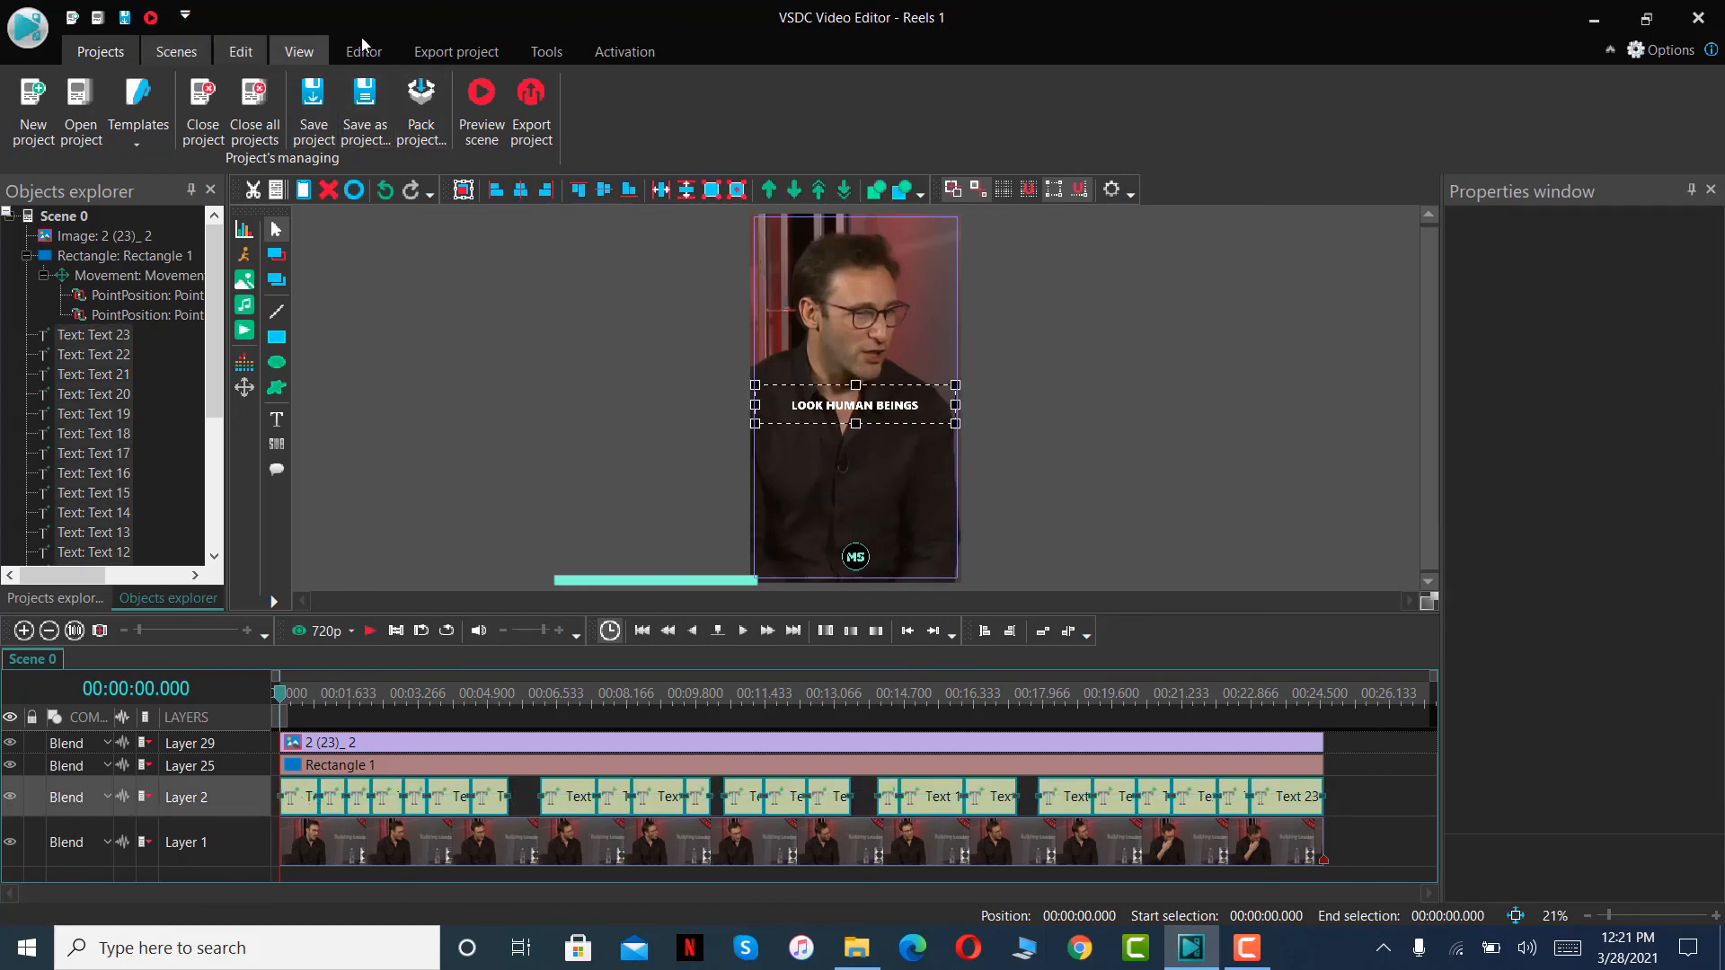
{"action": "left_click", "coordinate": [364, 52]}
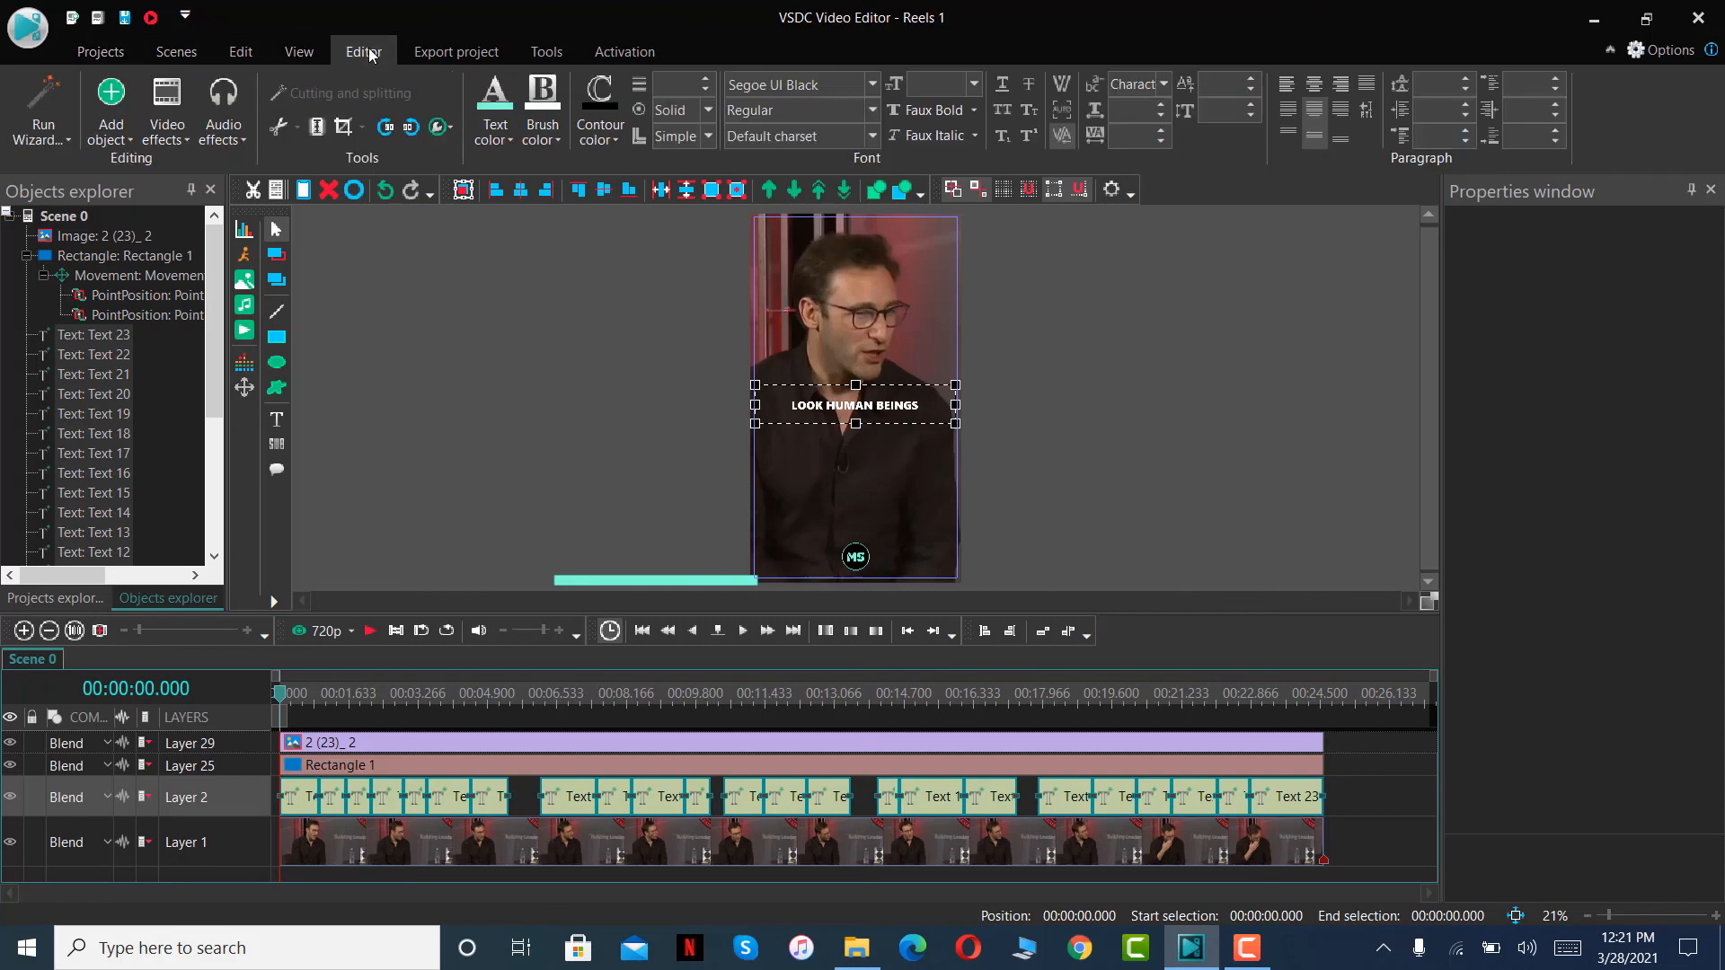
{"action": "left_click", "coordinate": [872, 83]}
{"action": "left_click", "coordinate": [584, 224]}
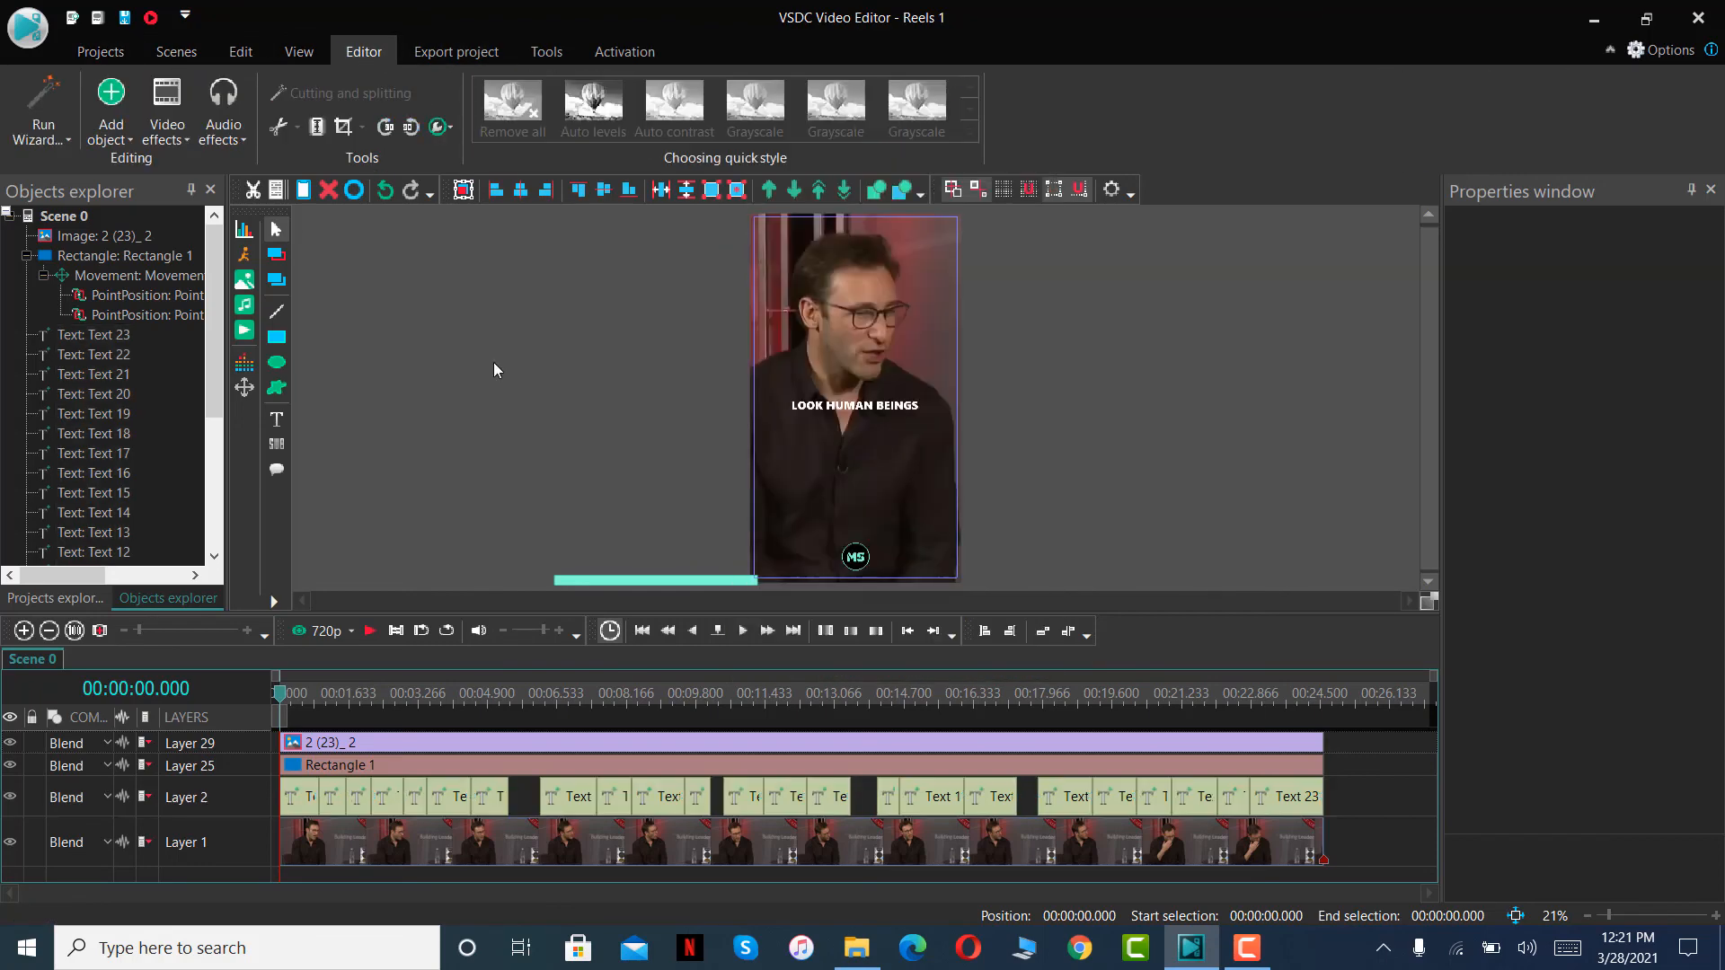